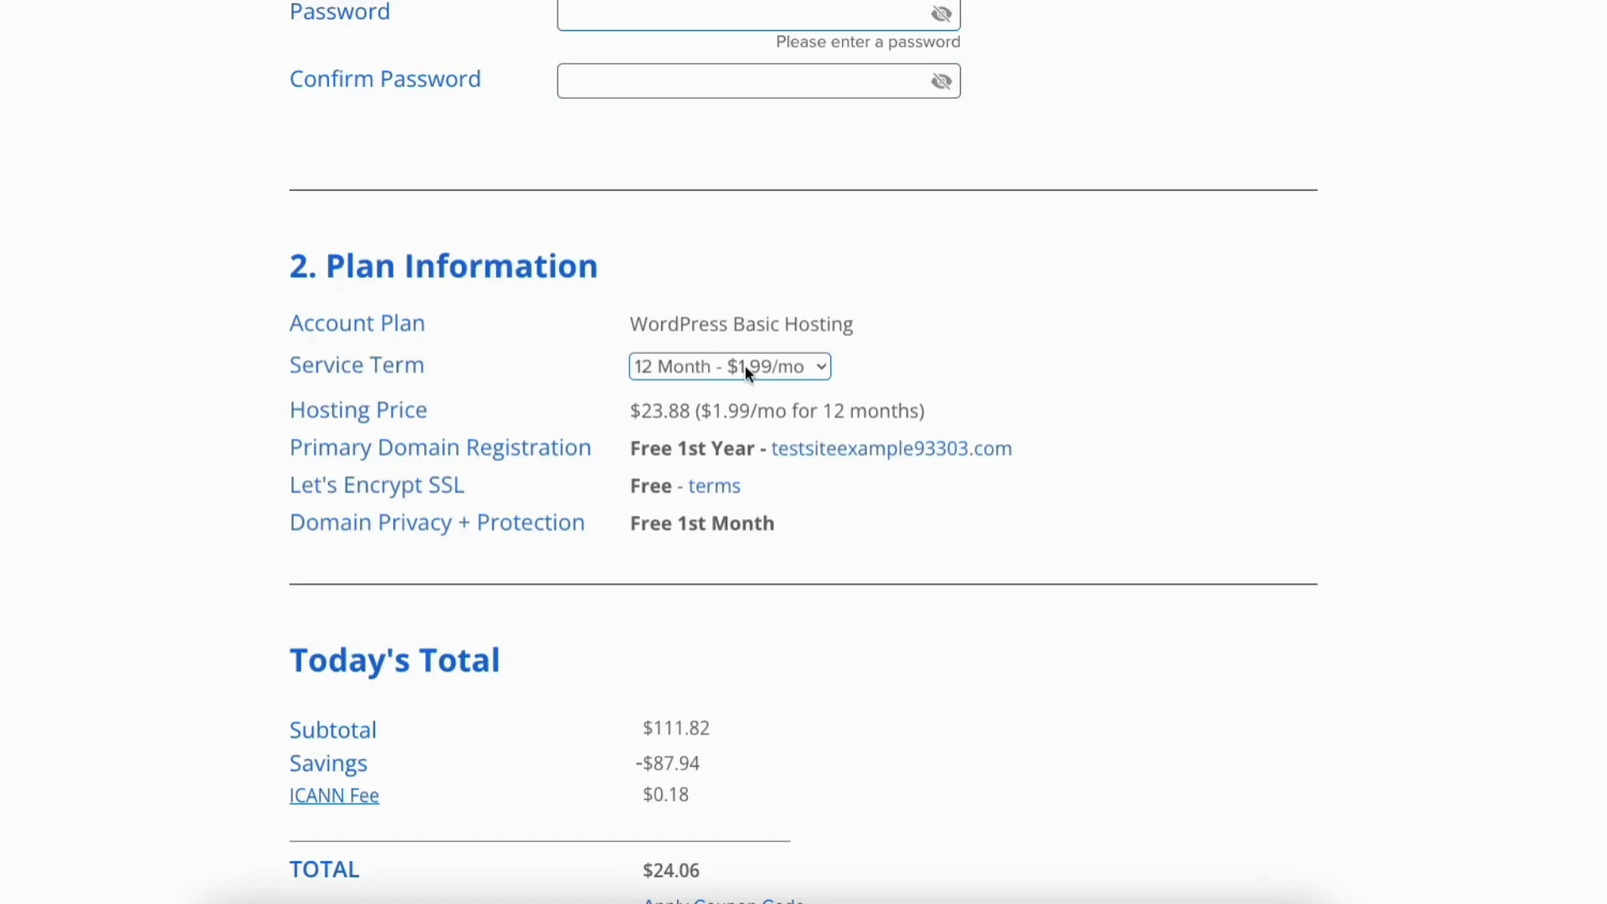
Step: Keep the 12 Month - $1.99/mo service term for the WordPress Basic Hosting plan and continue down the order form
click(696, 369)
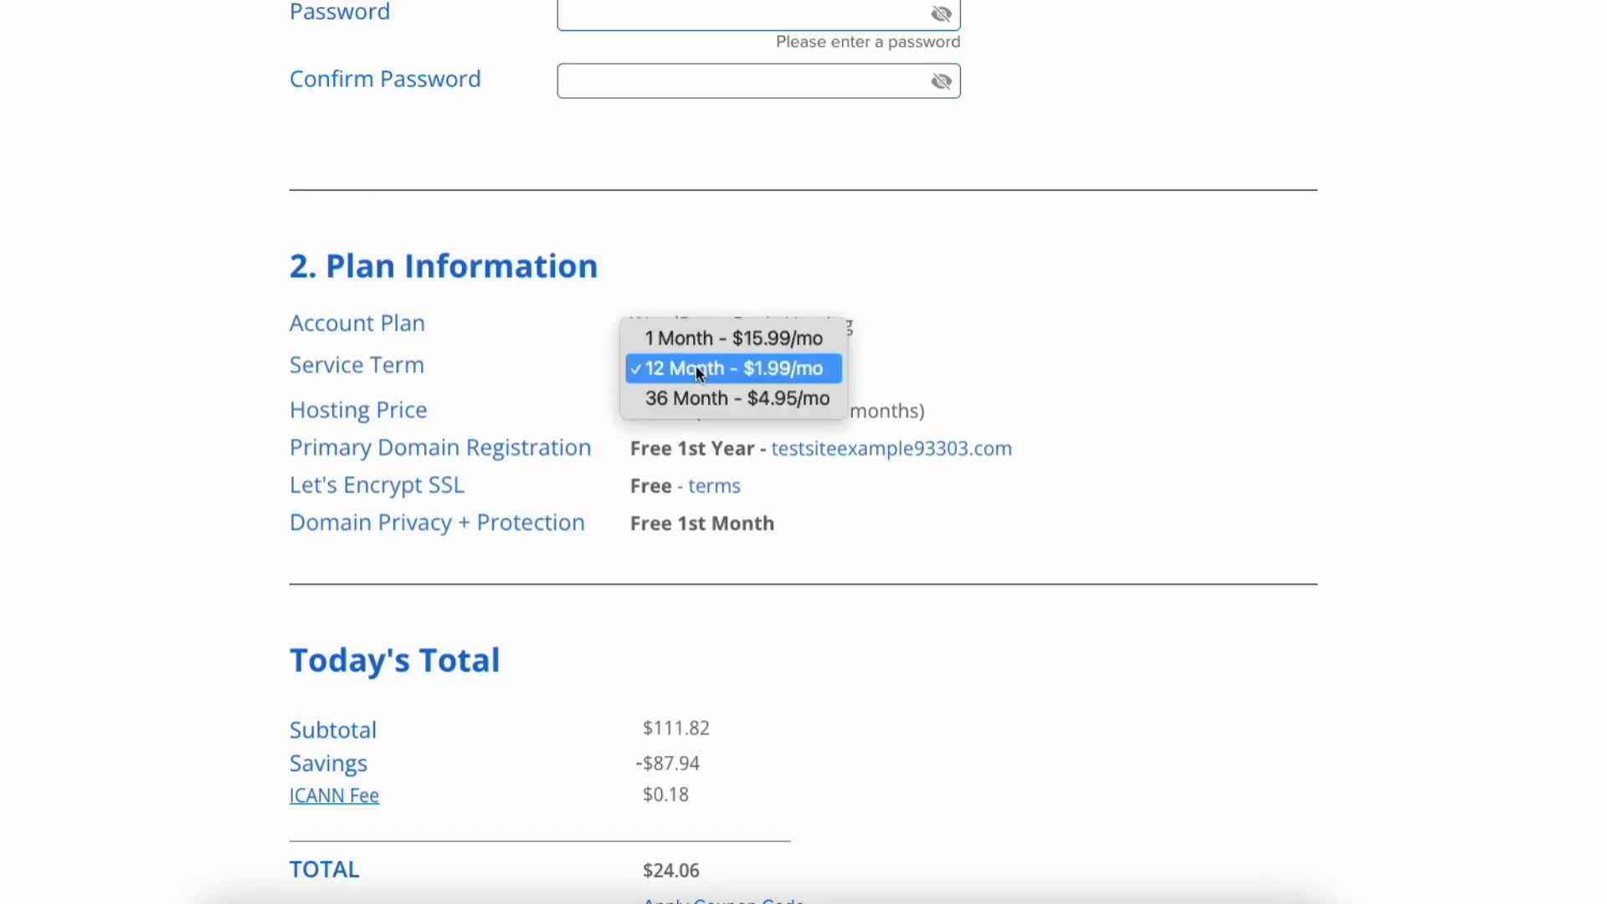
click(834, 370)
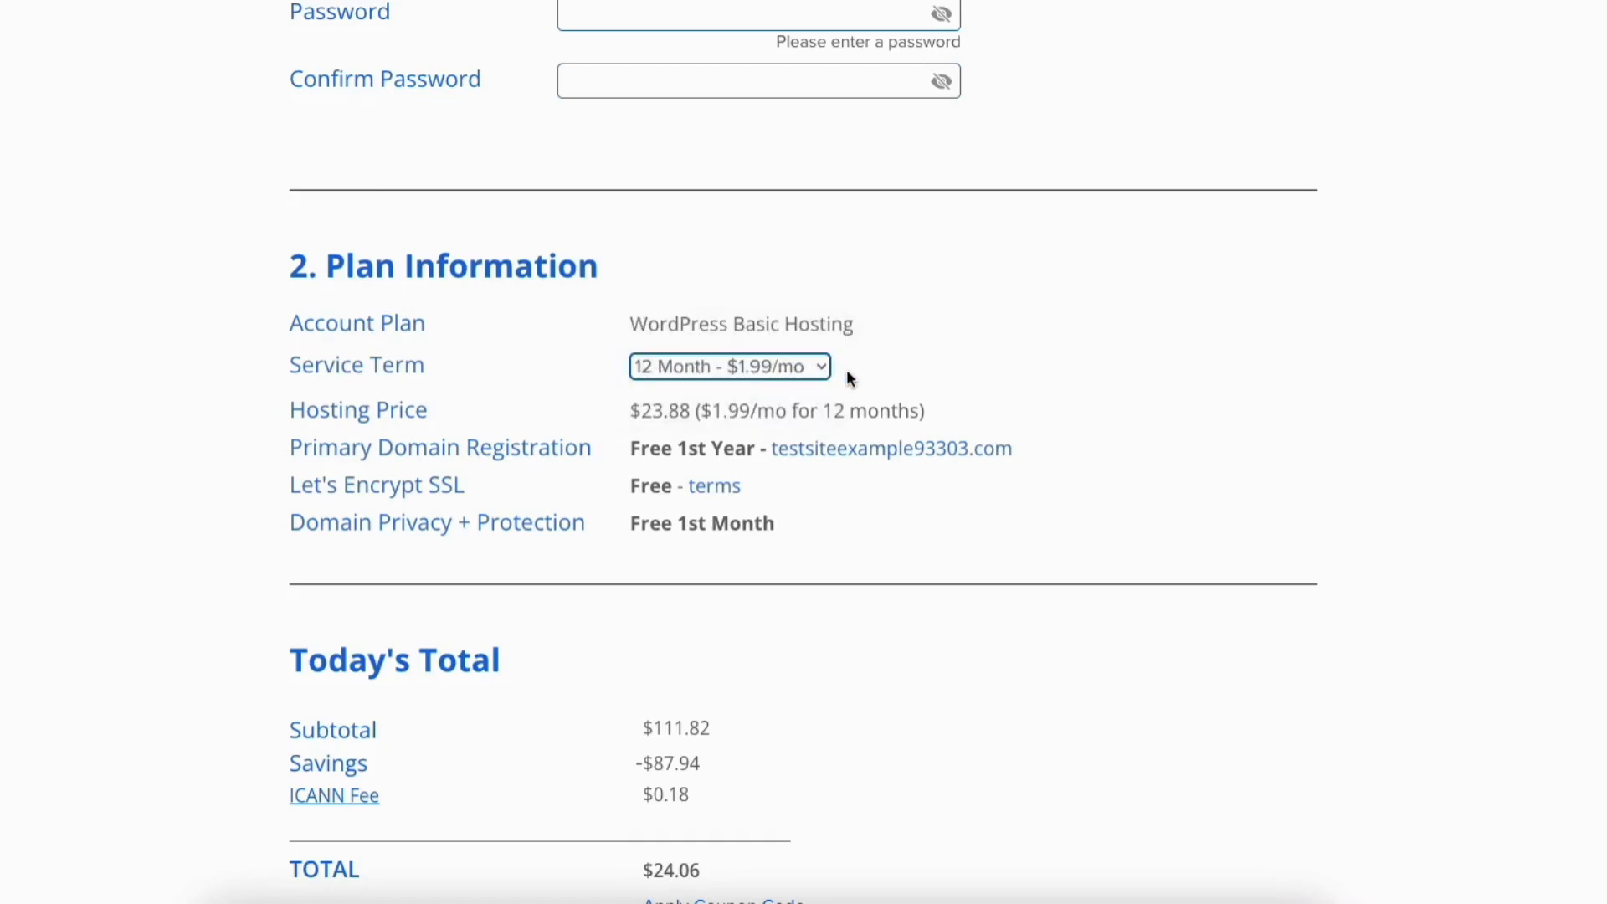
click(860, 371)
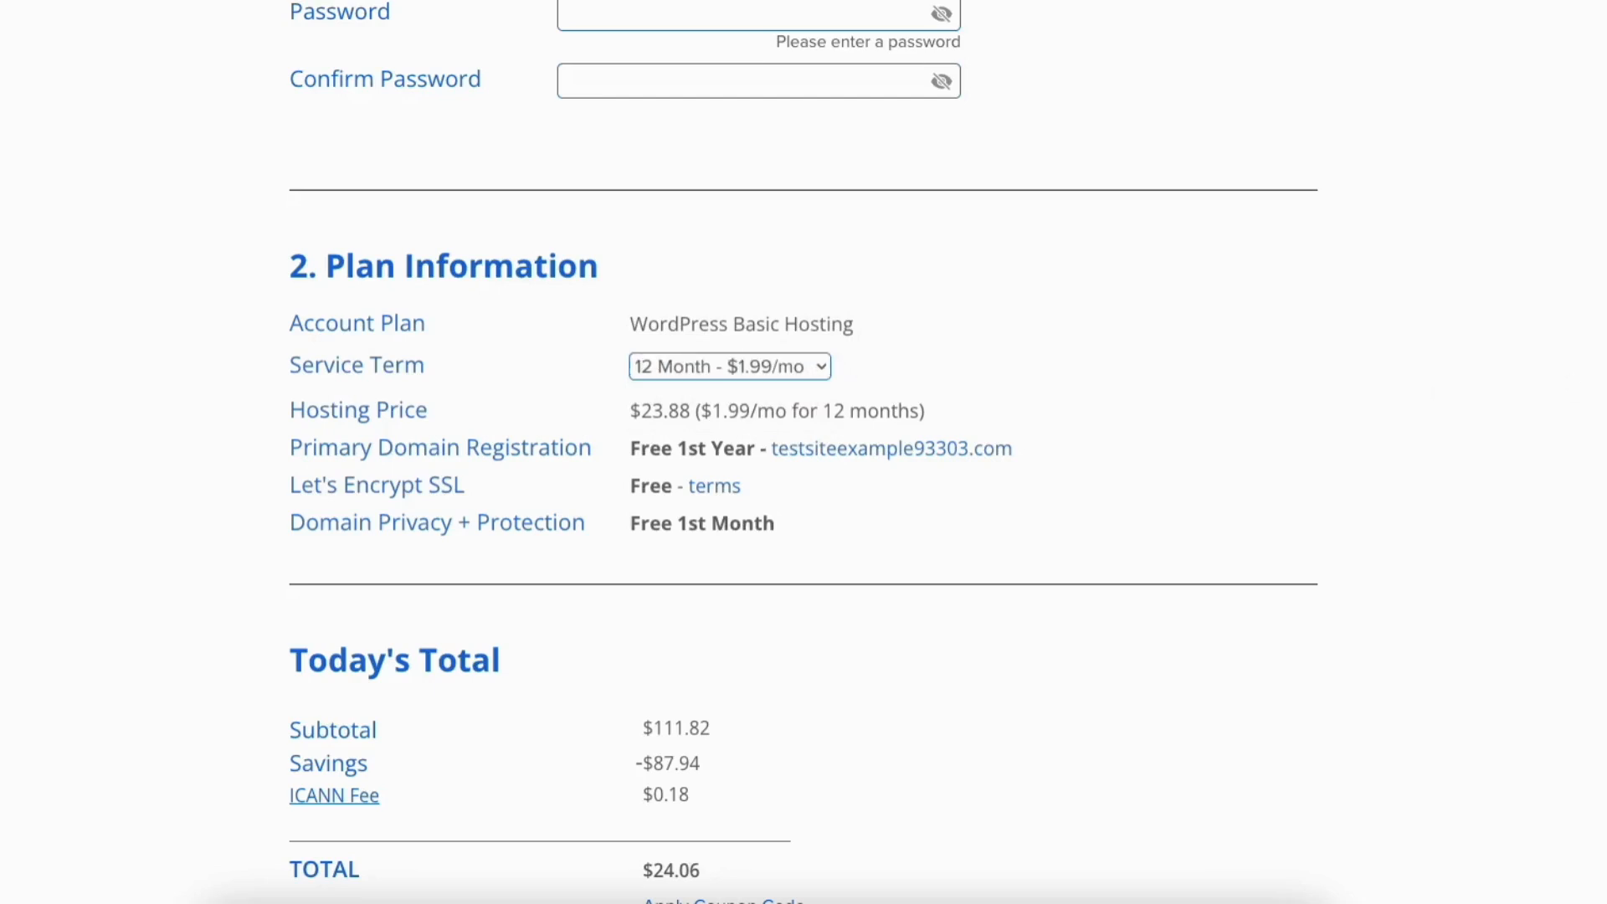
scroll(804, 452, down, 10)
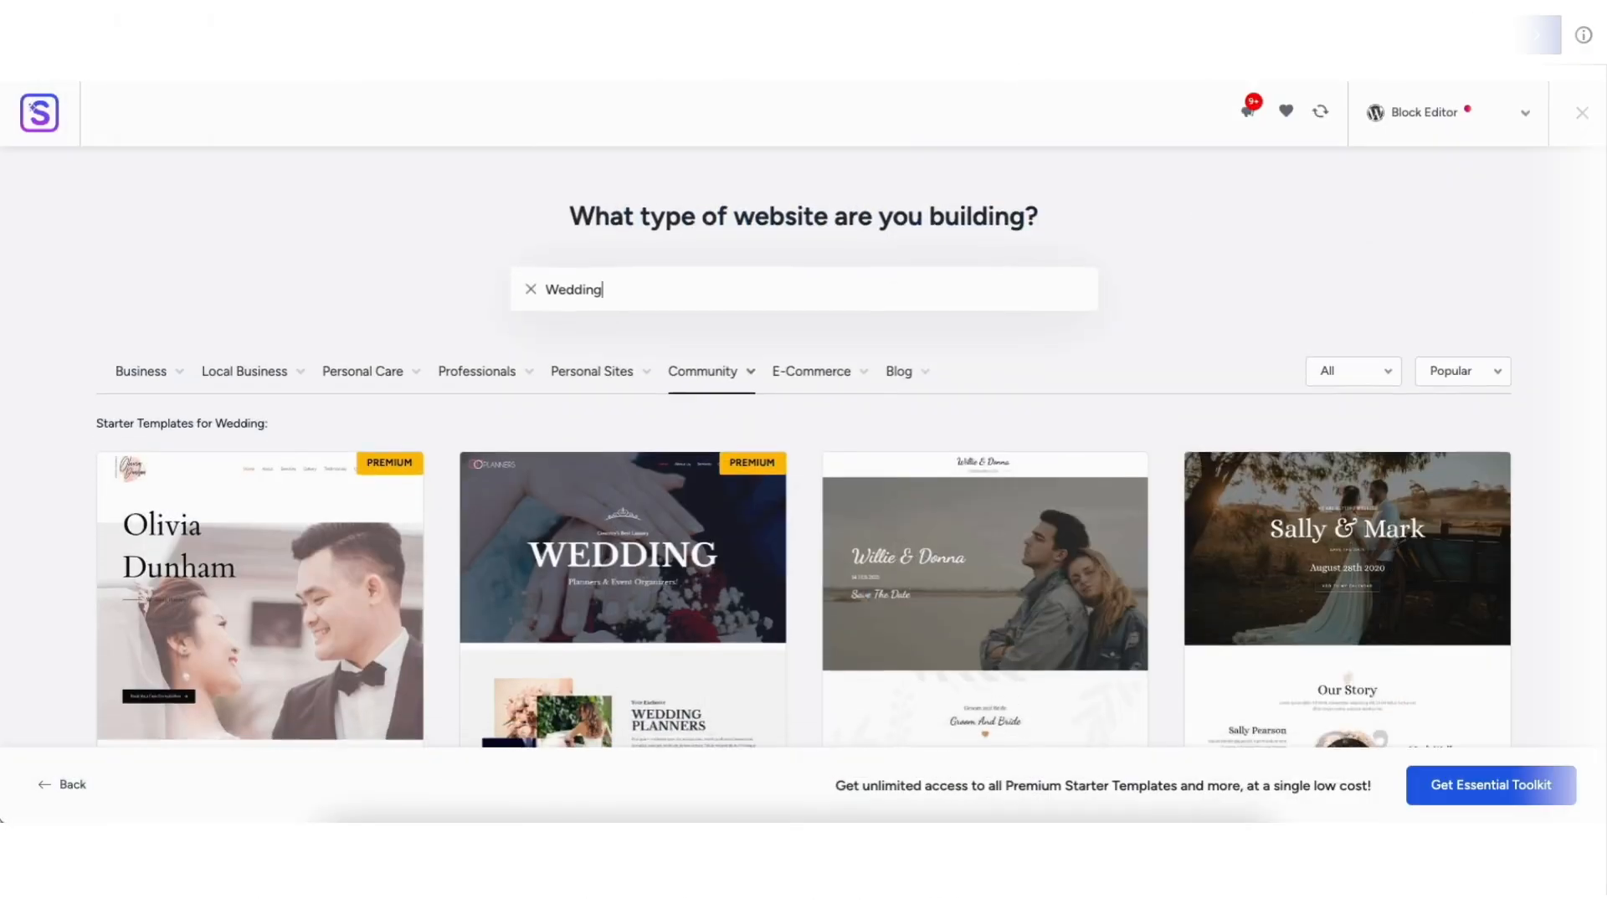
Step: Browse the starter templates listed for Wedding
scroll(1599, 273, down, 5)
scroll(1598, 274, down, 2)
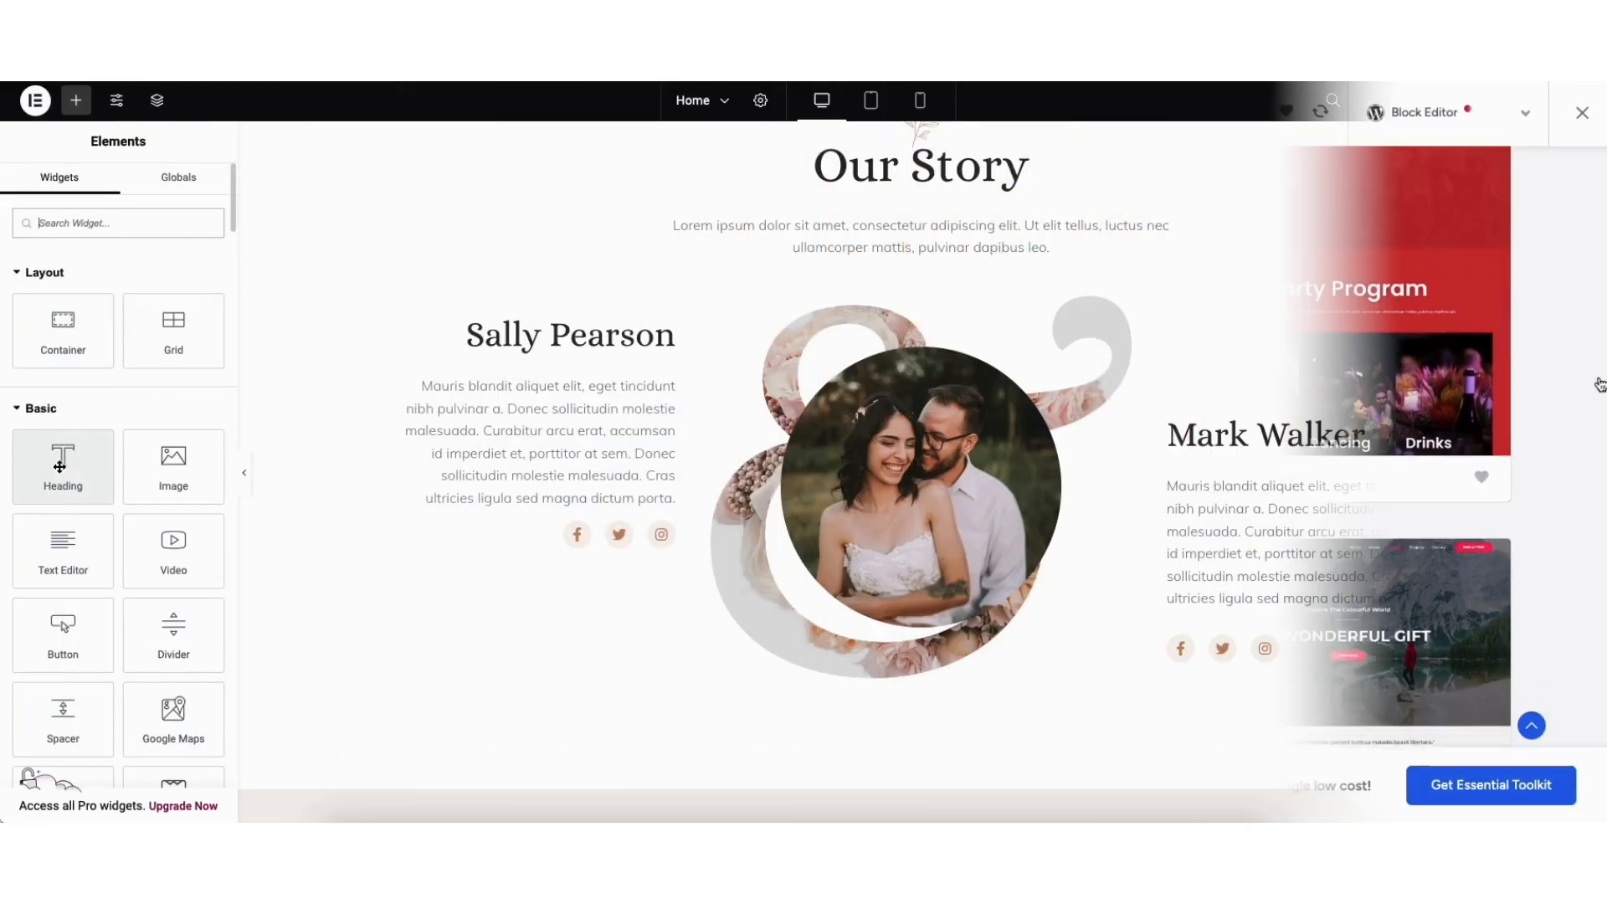
Step: Add a Heading widget to the Our Story section, beside the first partner's bio
drag(63, 467, 549, 494)
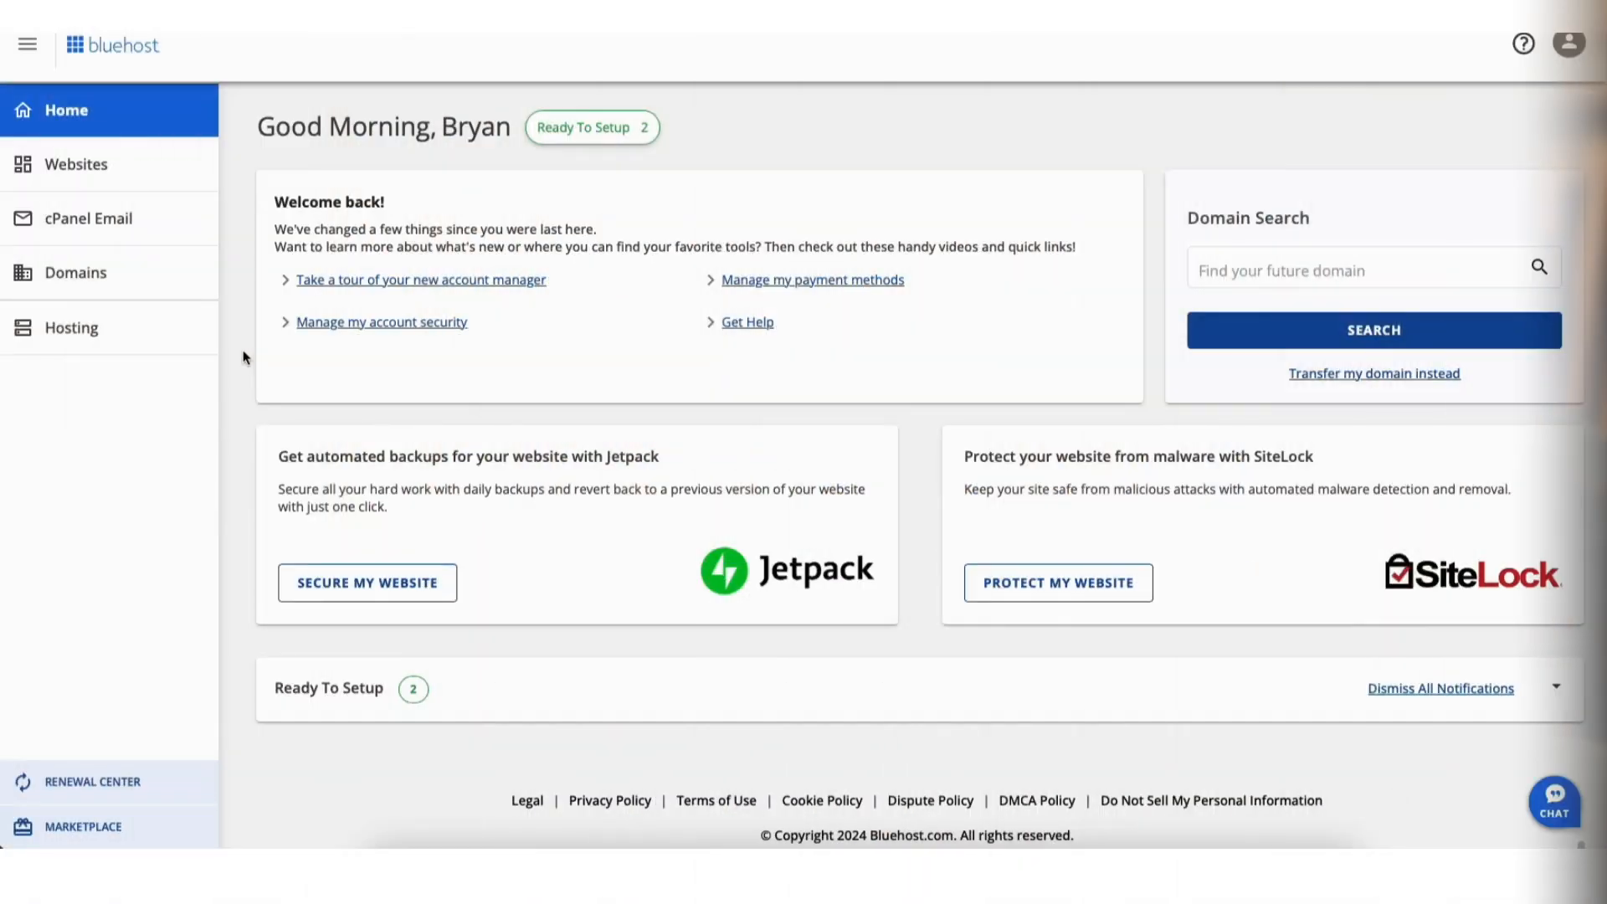
Step: Open the Welcome site's overview in Bluehost Websites and enter its WordPress dashboard
click(83, 171)
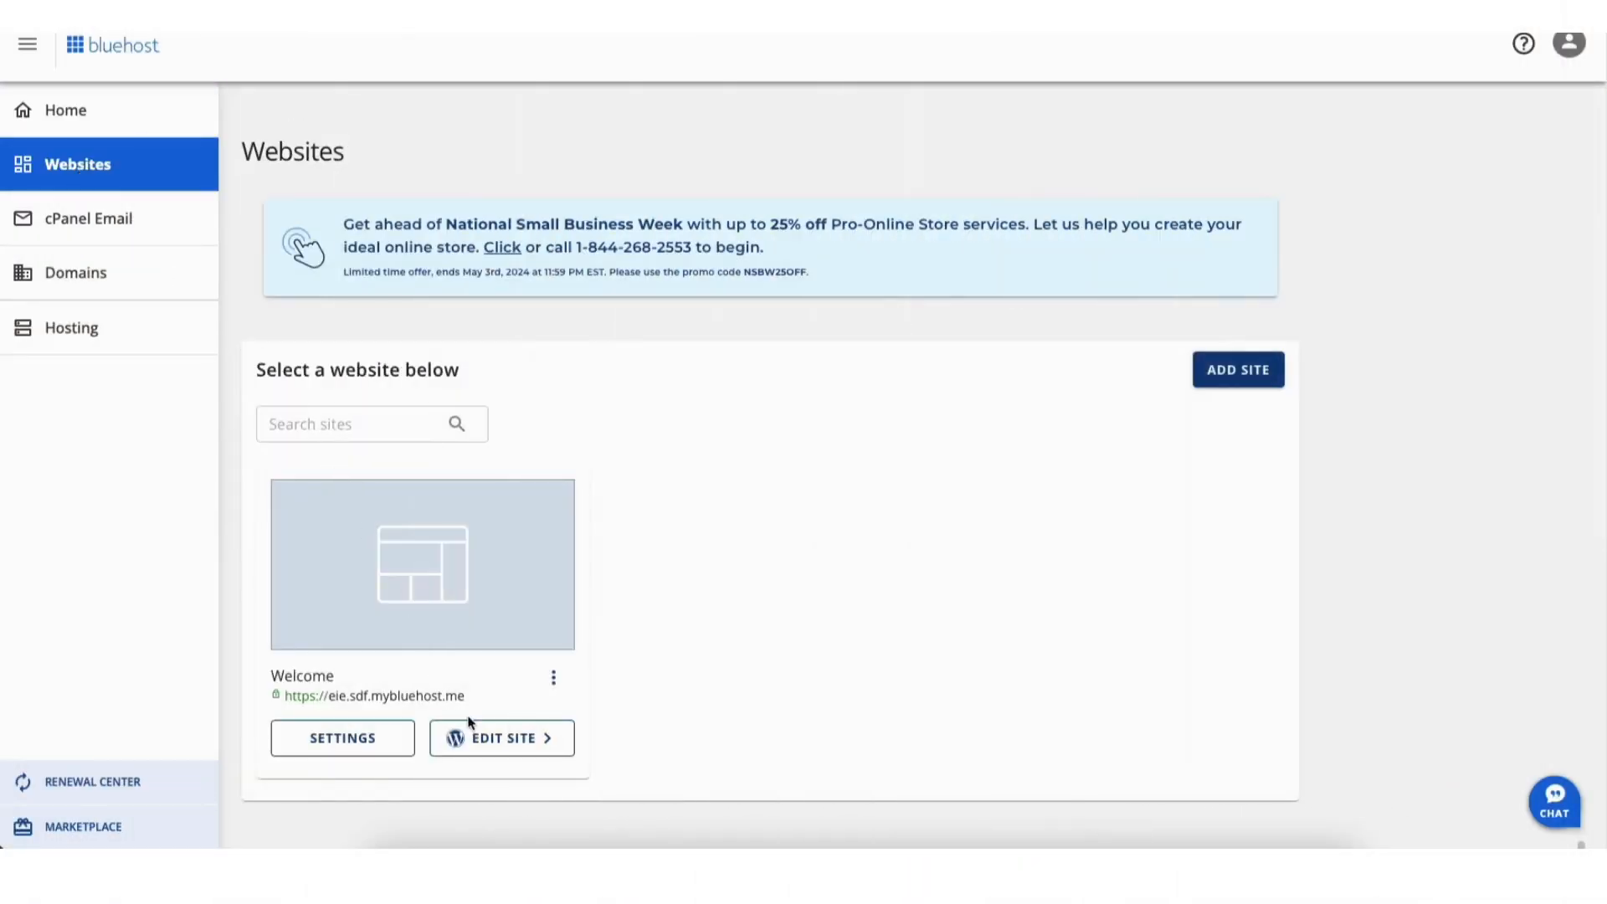
click(506, 736)
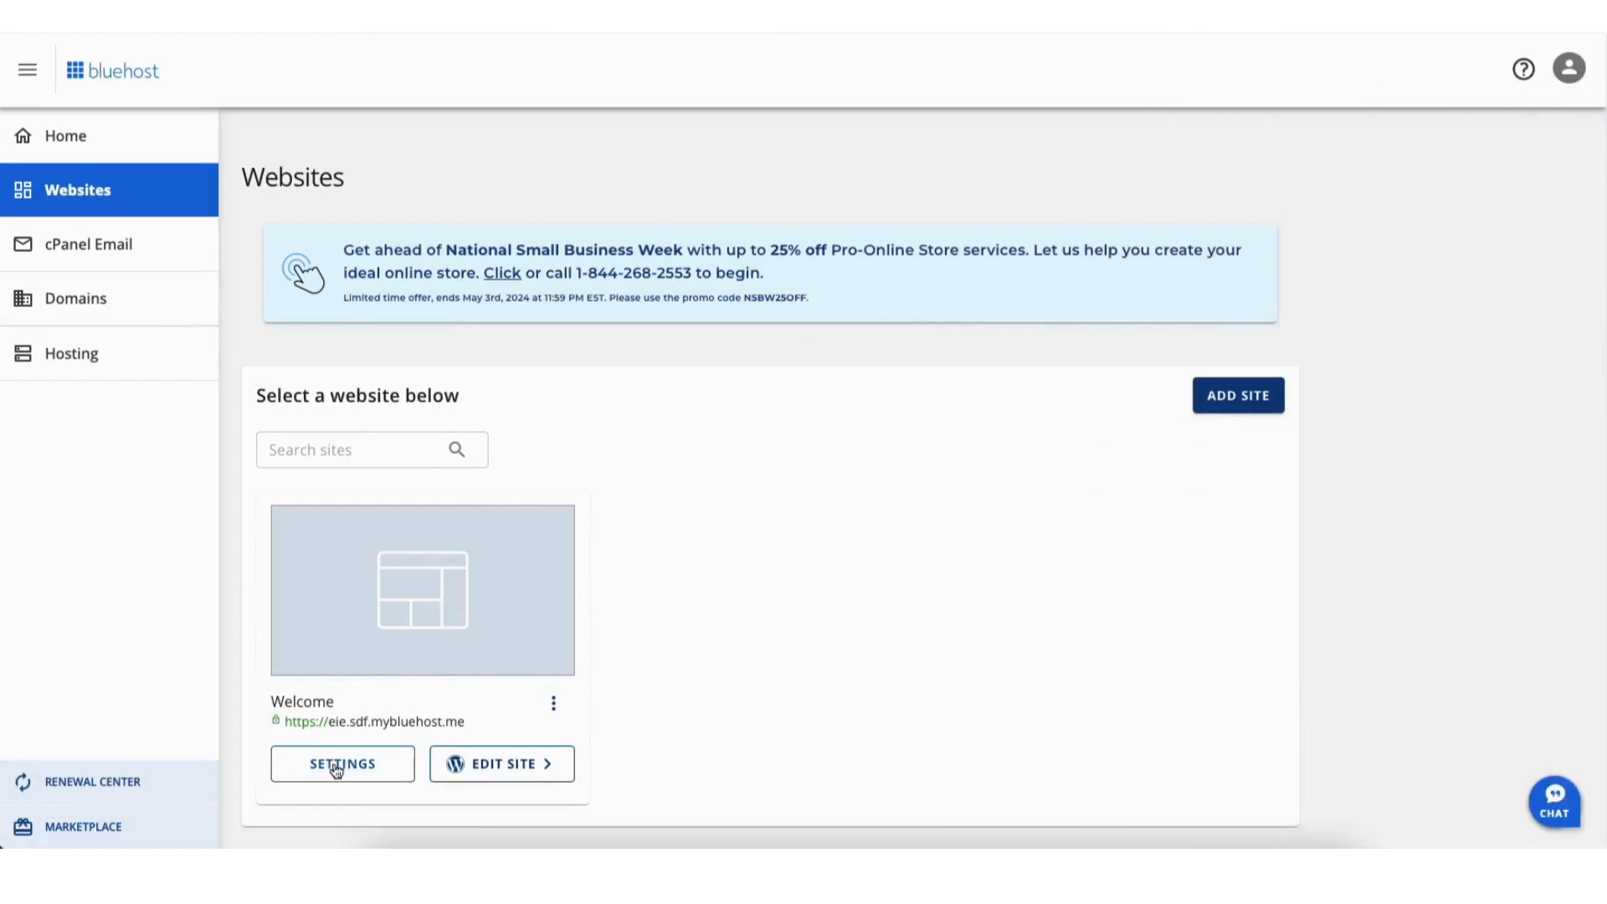
click(336, 770)
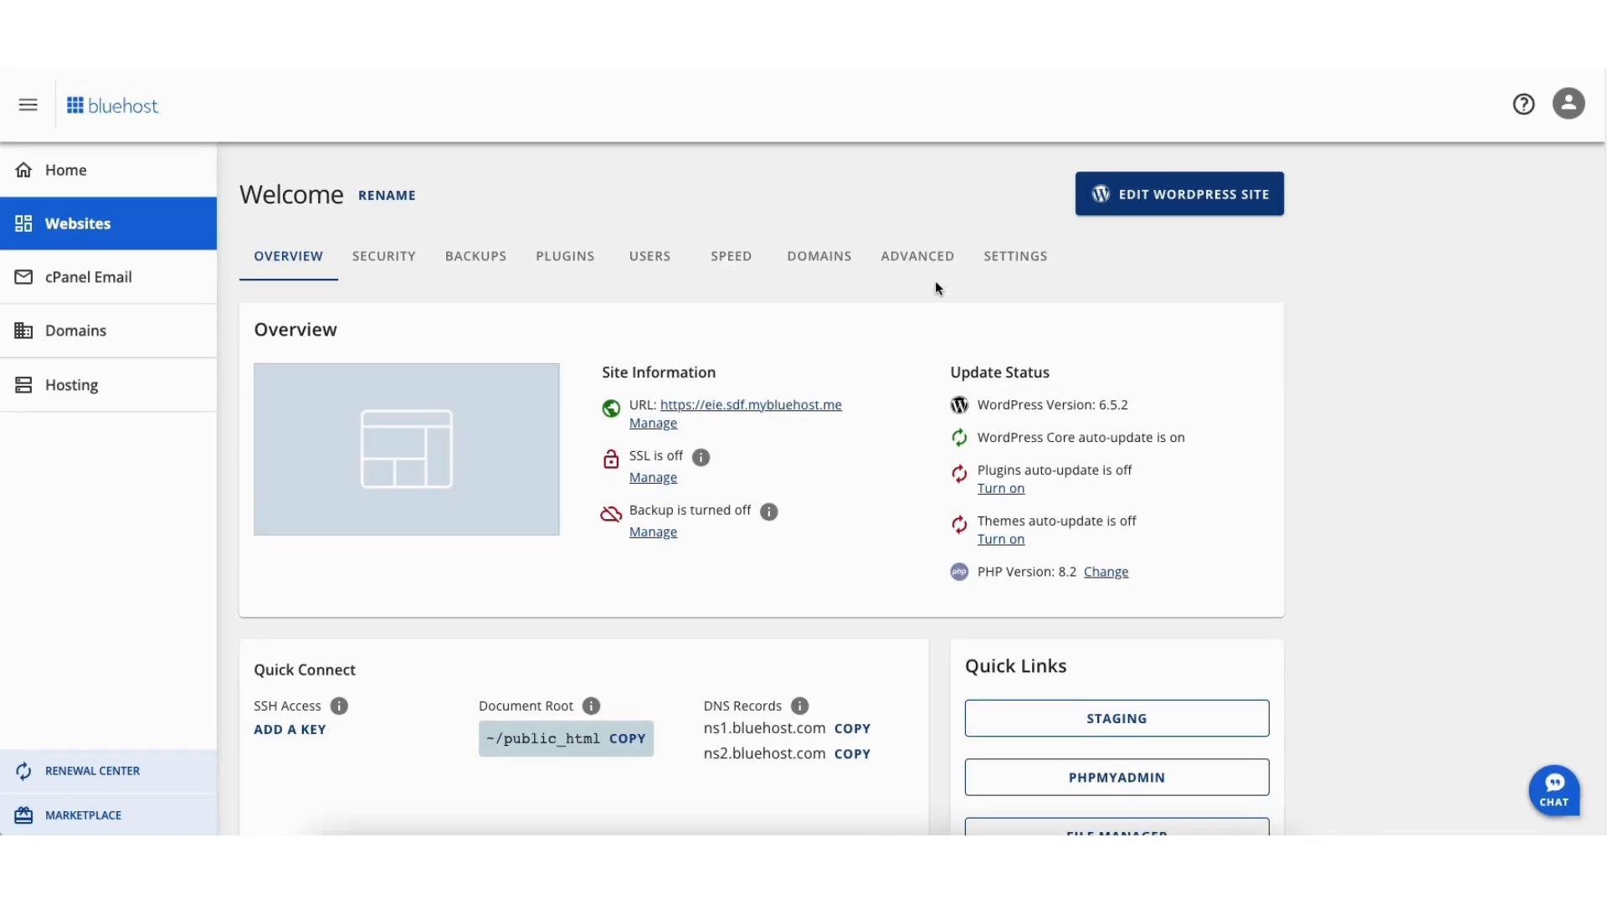
click(1151, 201)
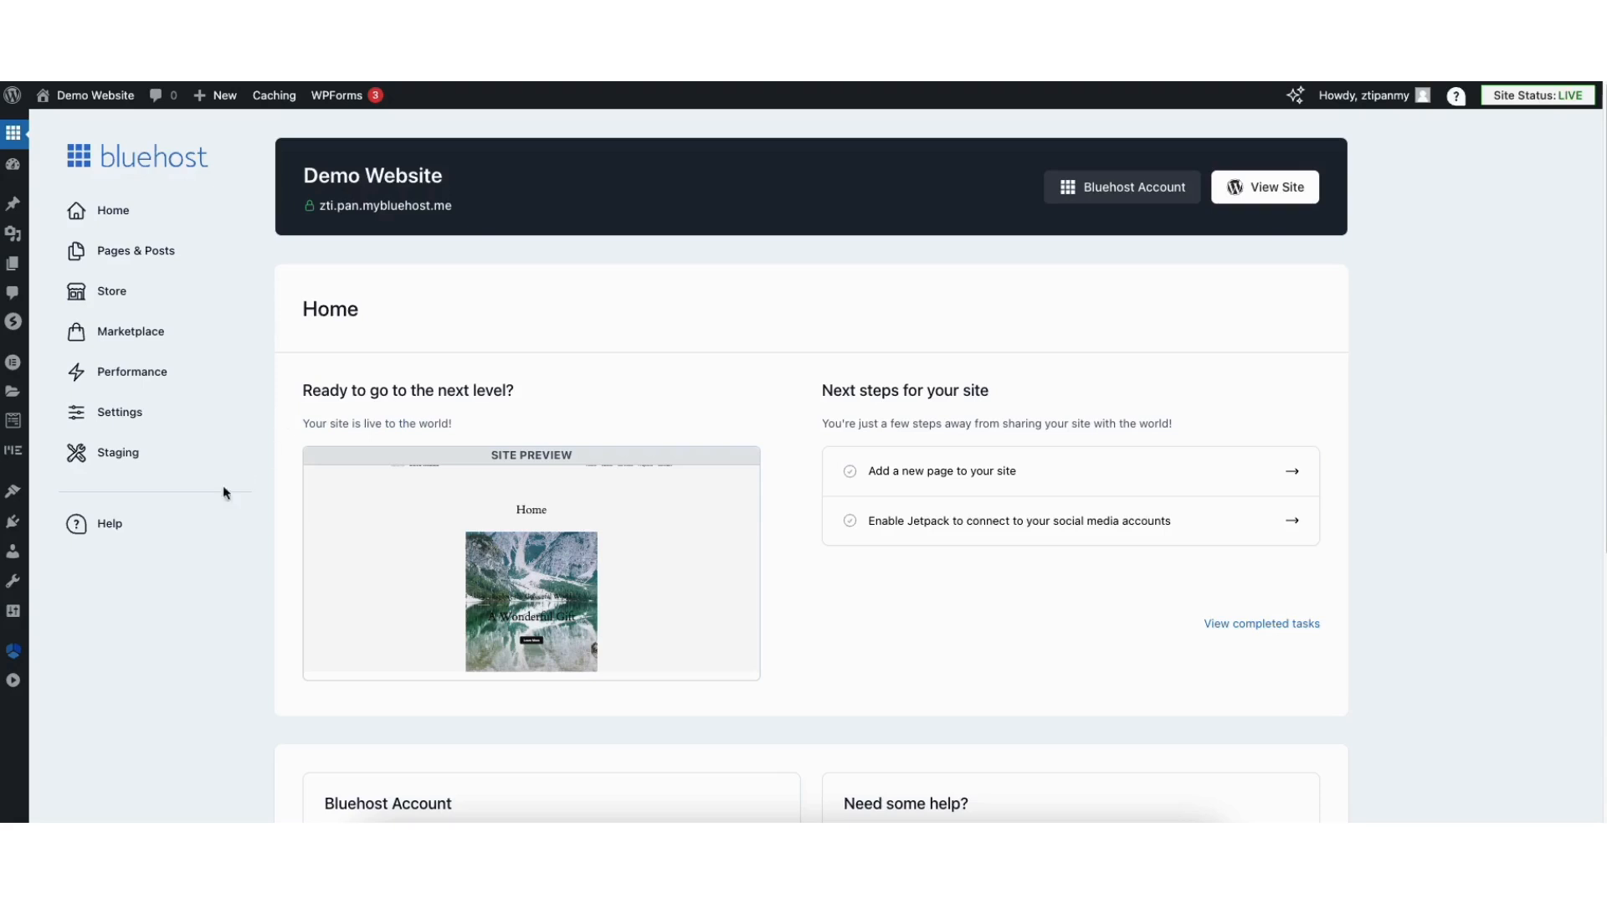
mouse_move(12, 616)
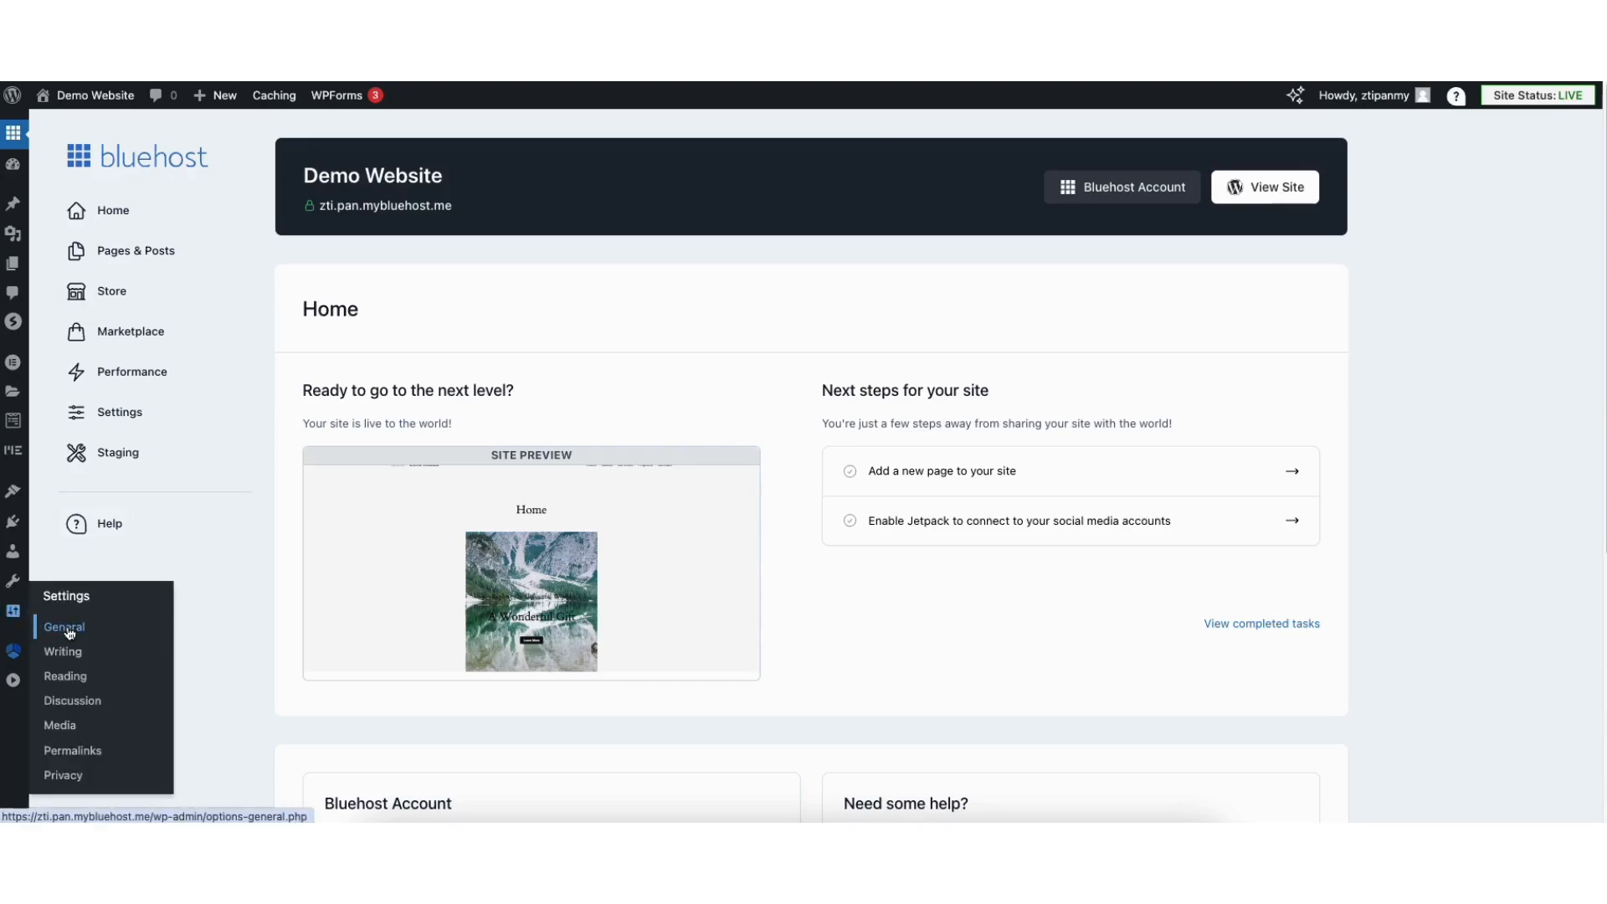
click(69, 630)
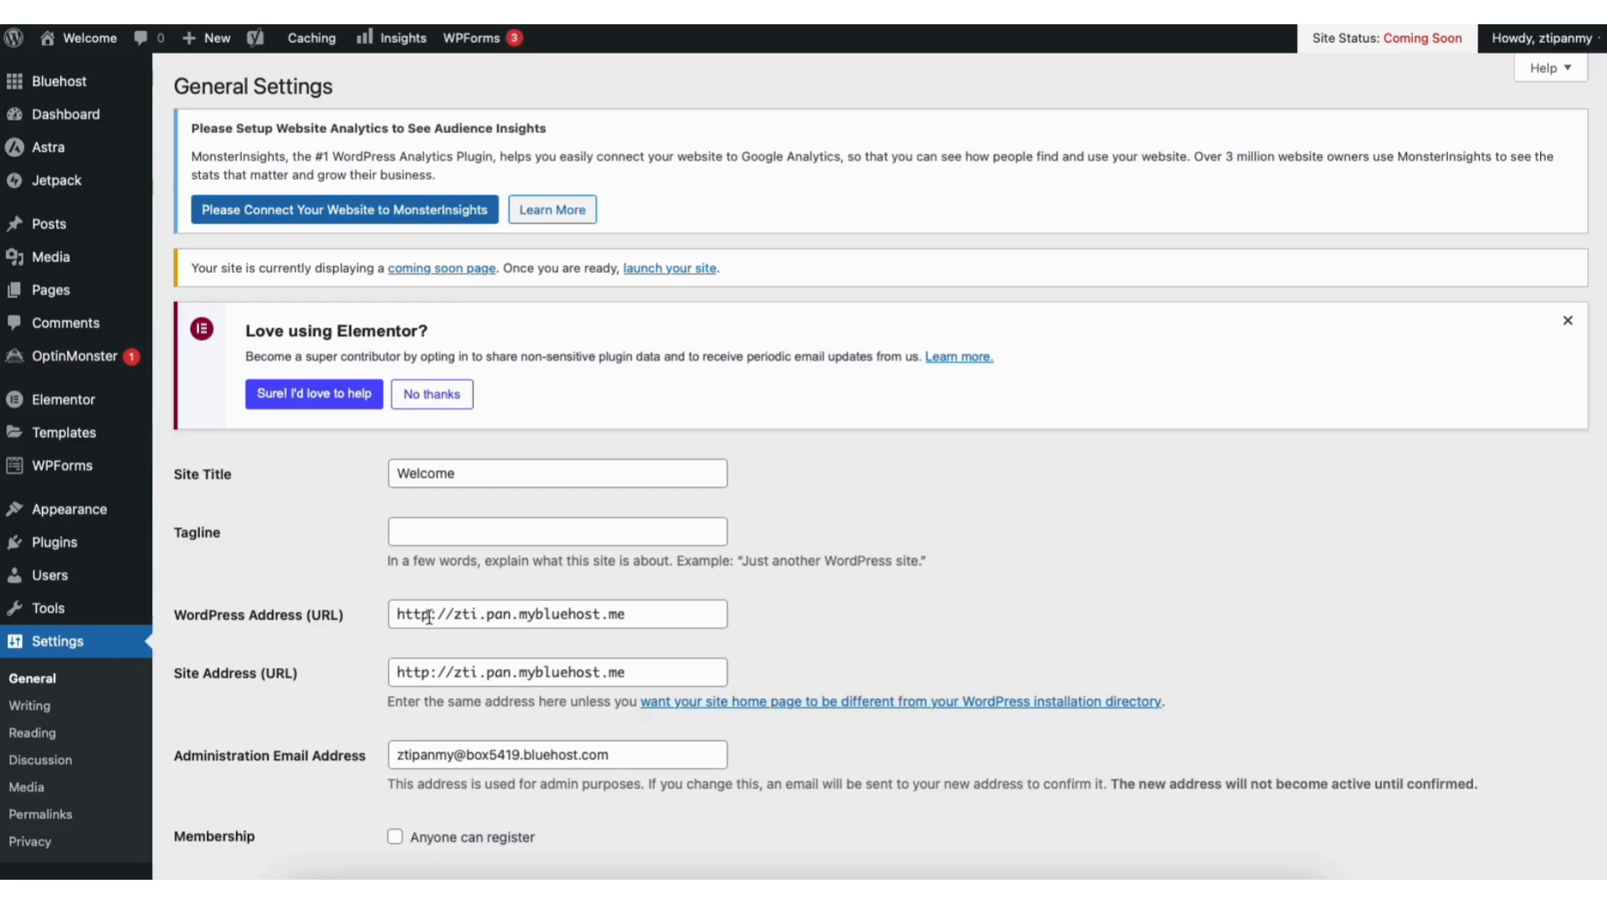
click(427, 616)
text(s)
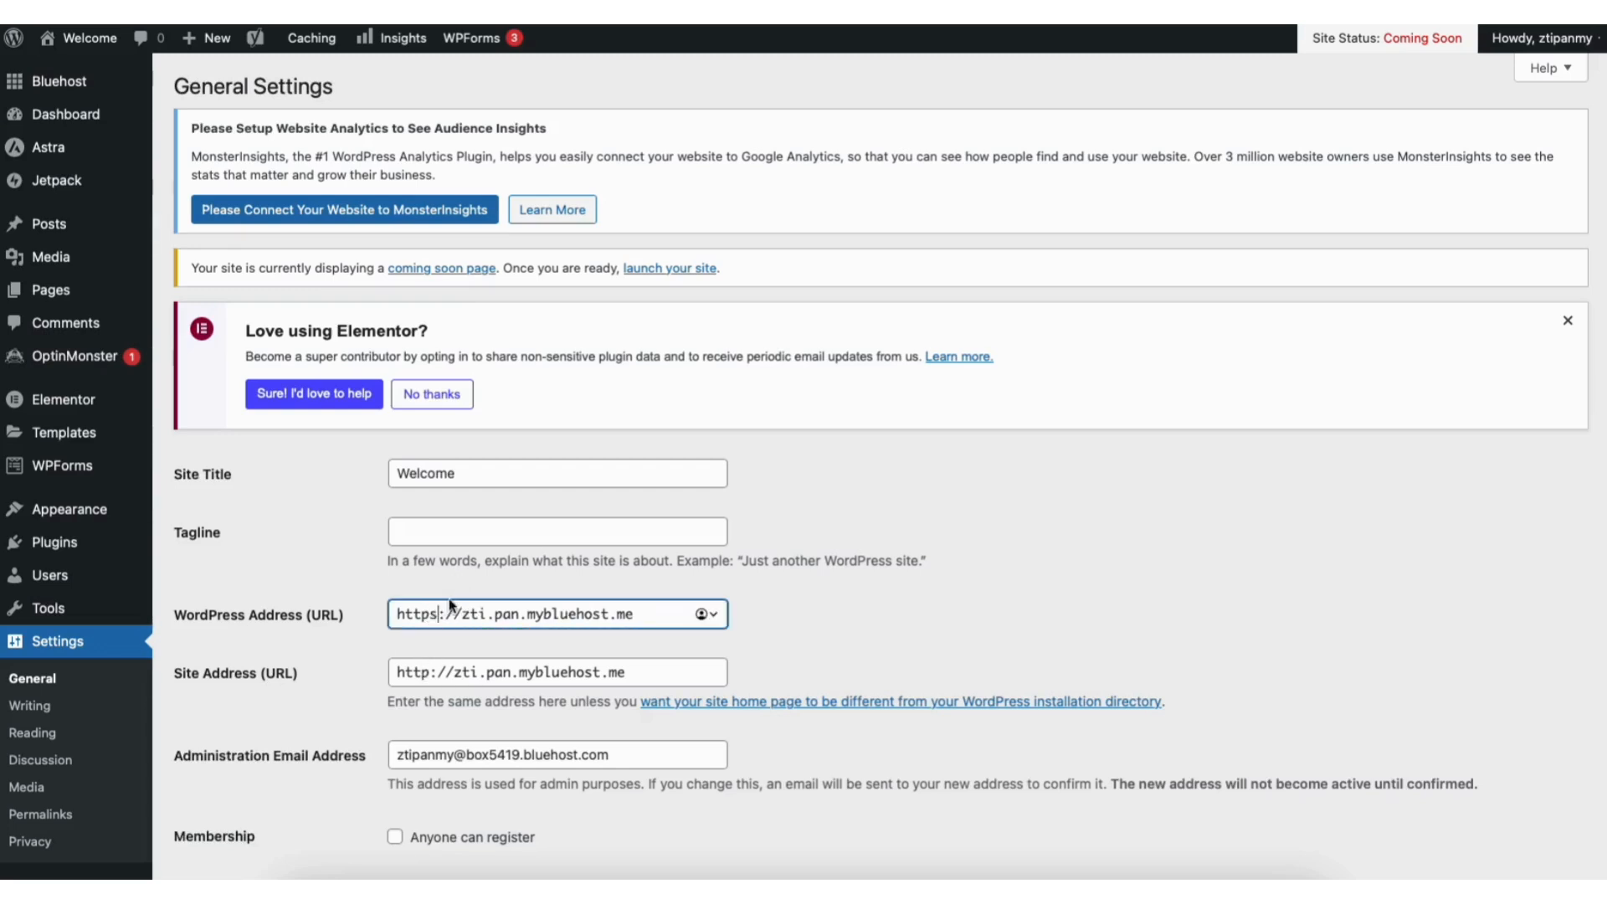
click(431, 672)
text(s)
scroll(1600, 343, down, 4)
scroll(1589, 586, down, 10)
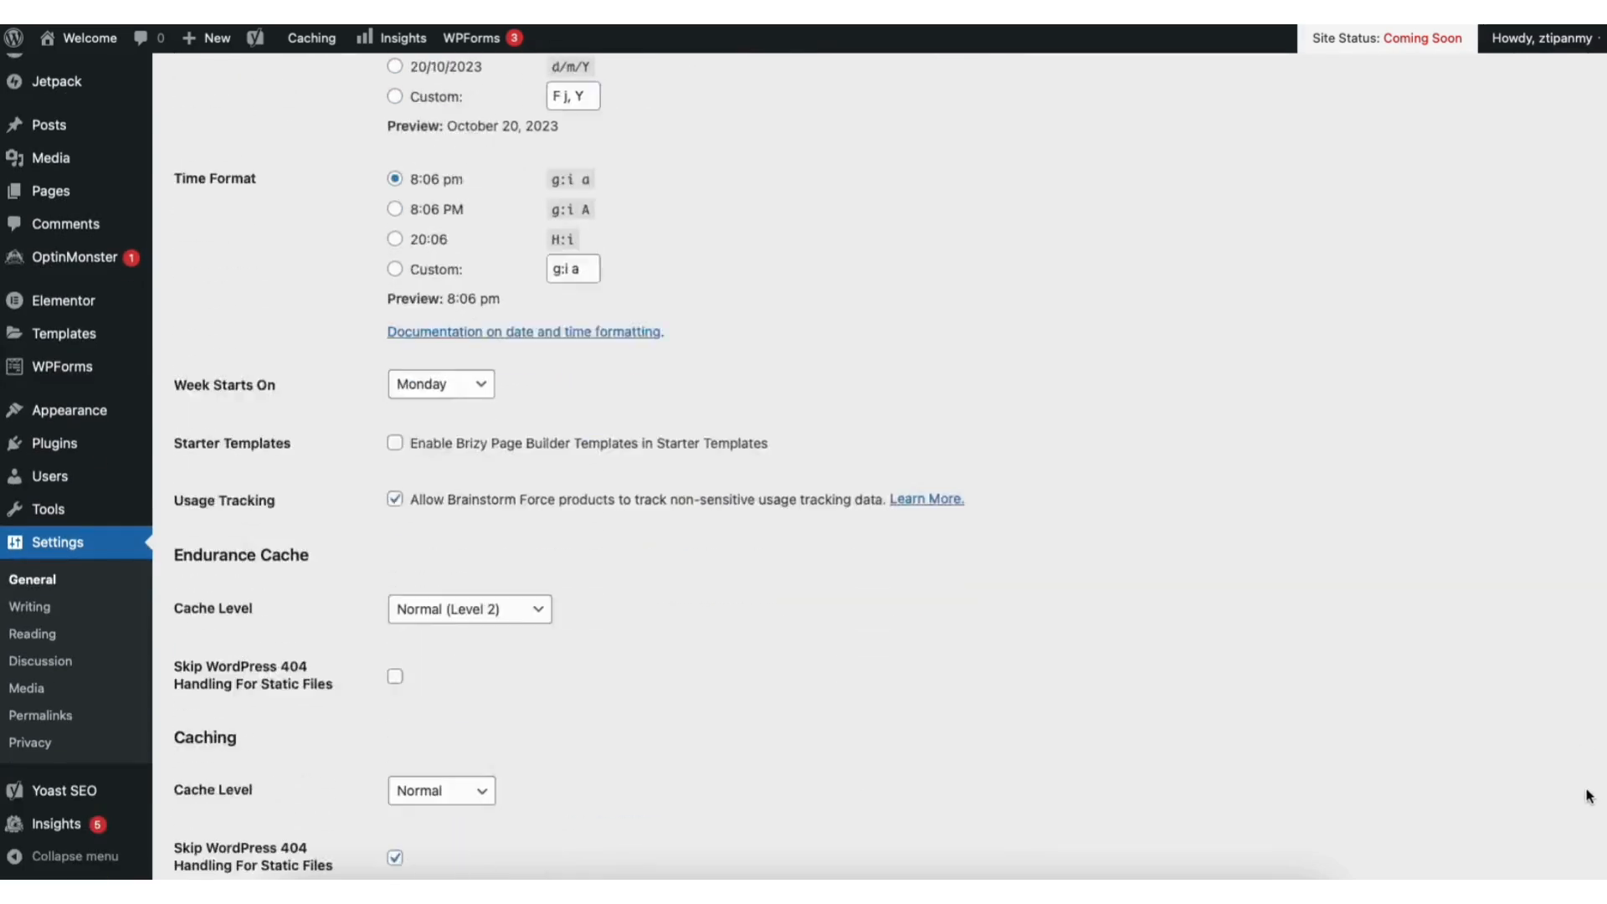
click(226, 783)
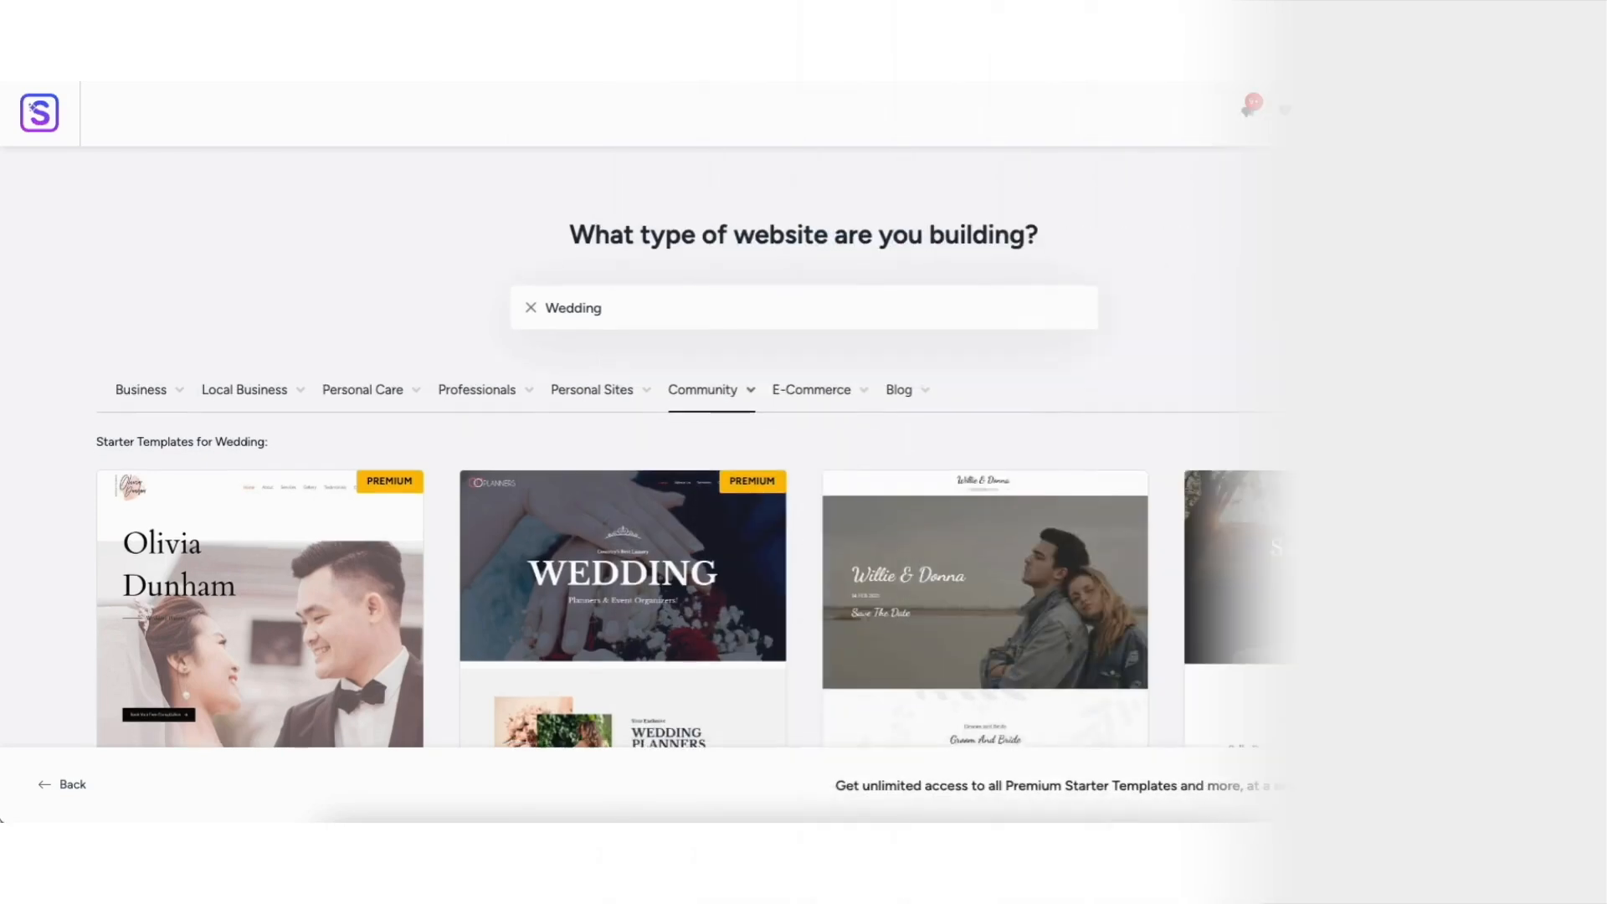
Step: Look through the Wedding starter template designs
scroll(1599, 249, down, 5)
drag(1598, 249, 1601, 408)
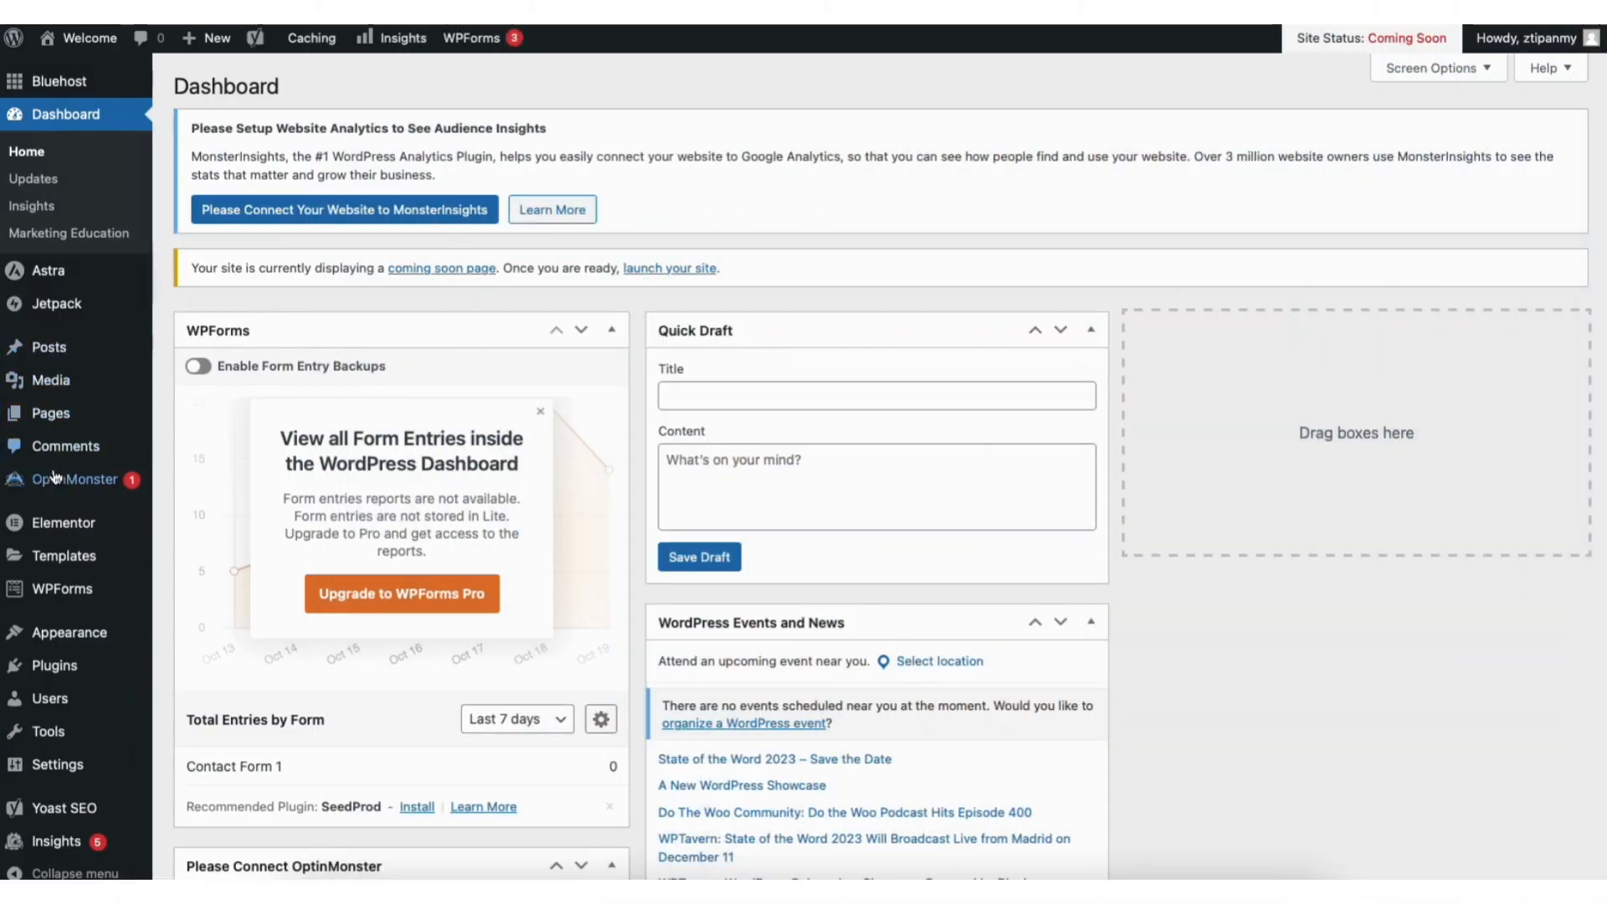
Step: Open the Add Themes page from the installed themes and browse the popular themes
mouse_move(70, 634)
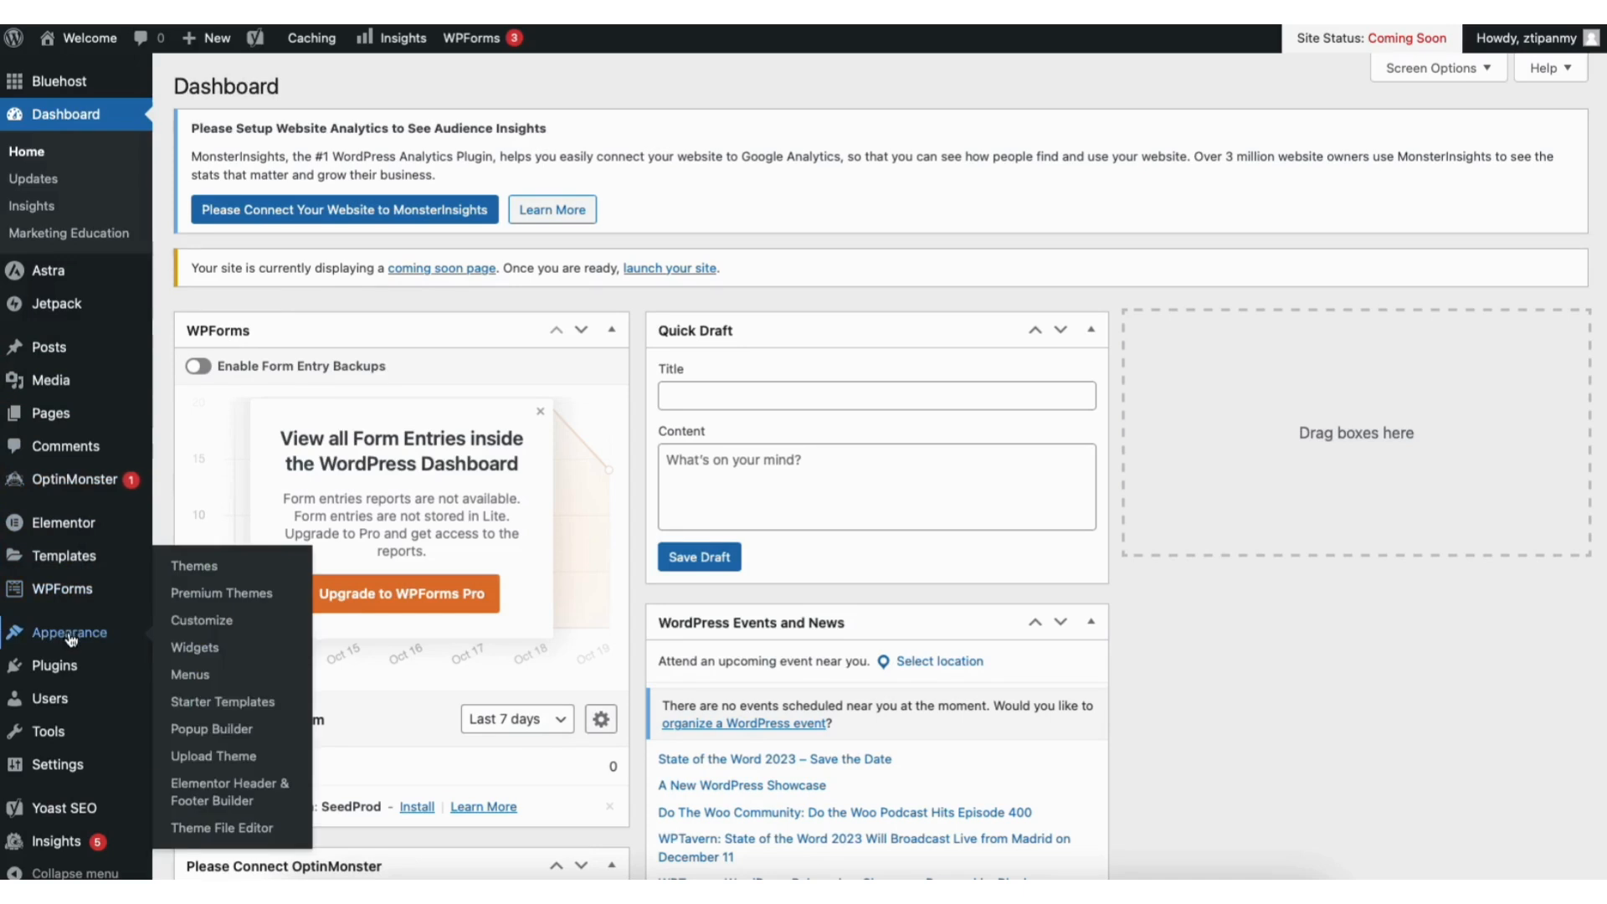
click(201, 570)
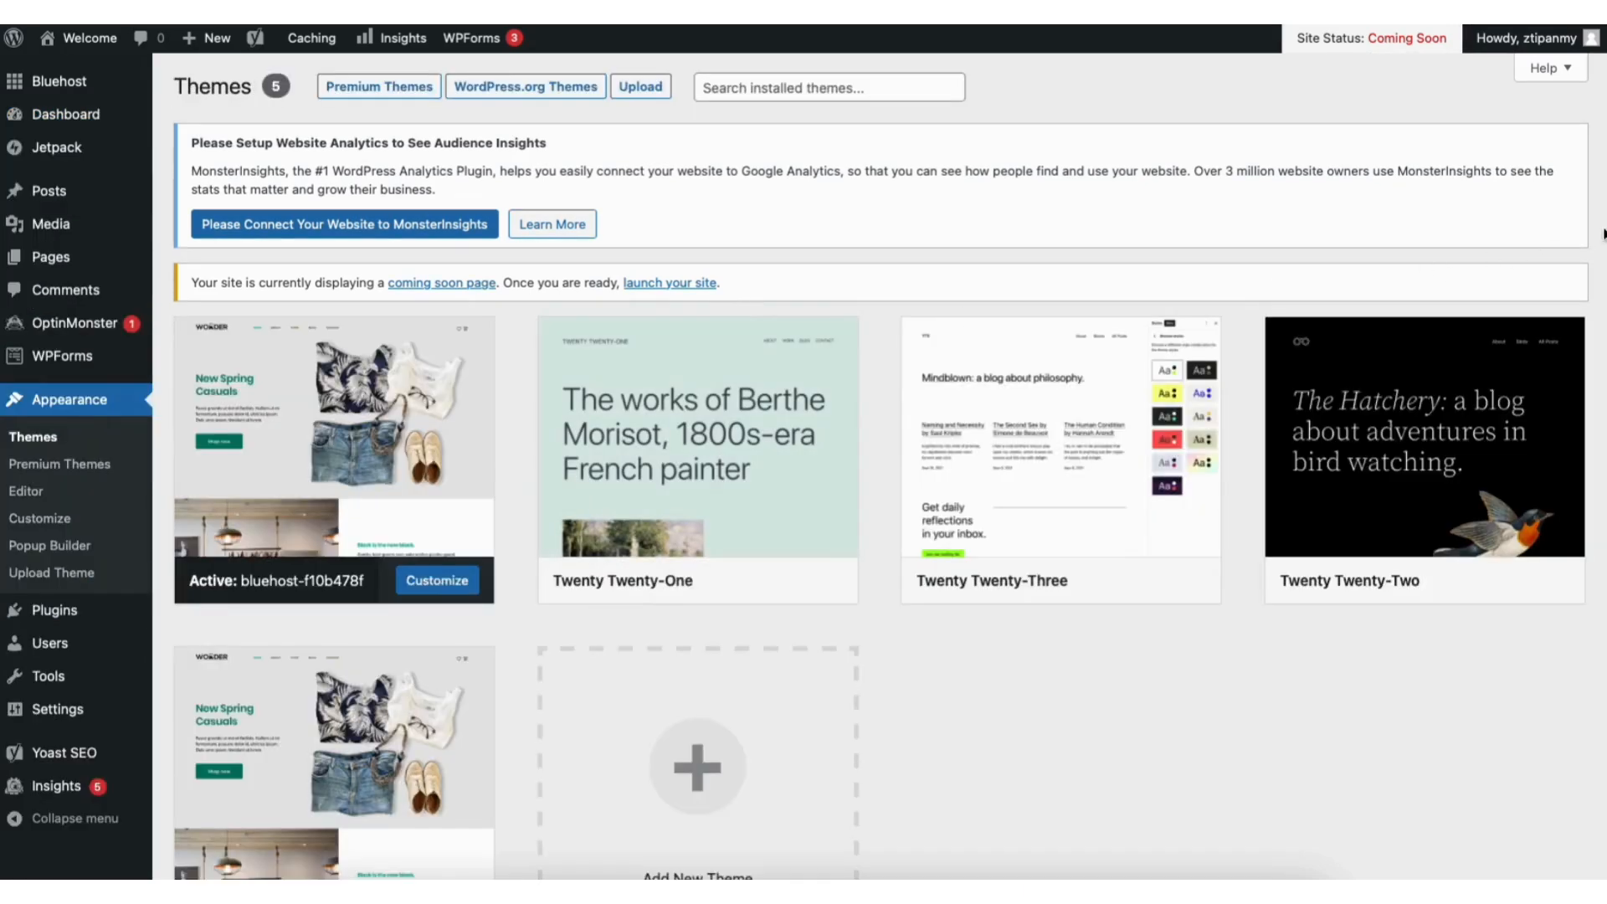
scroll(695, 502, down, 3)
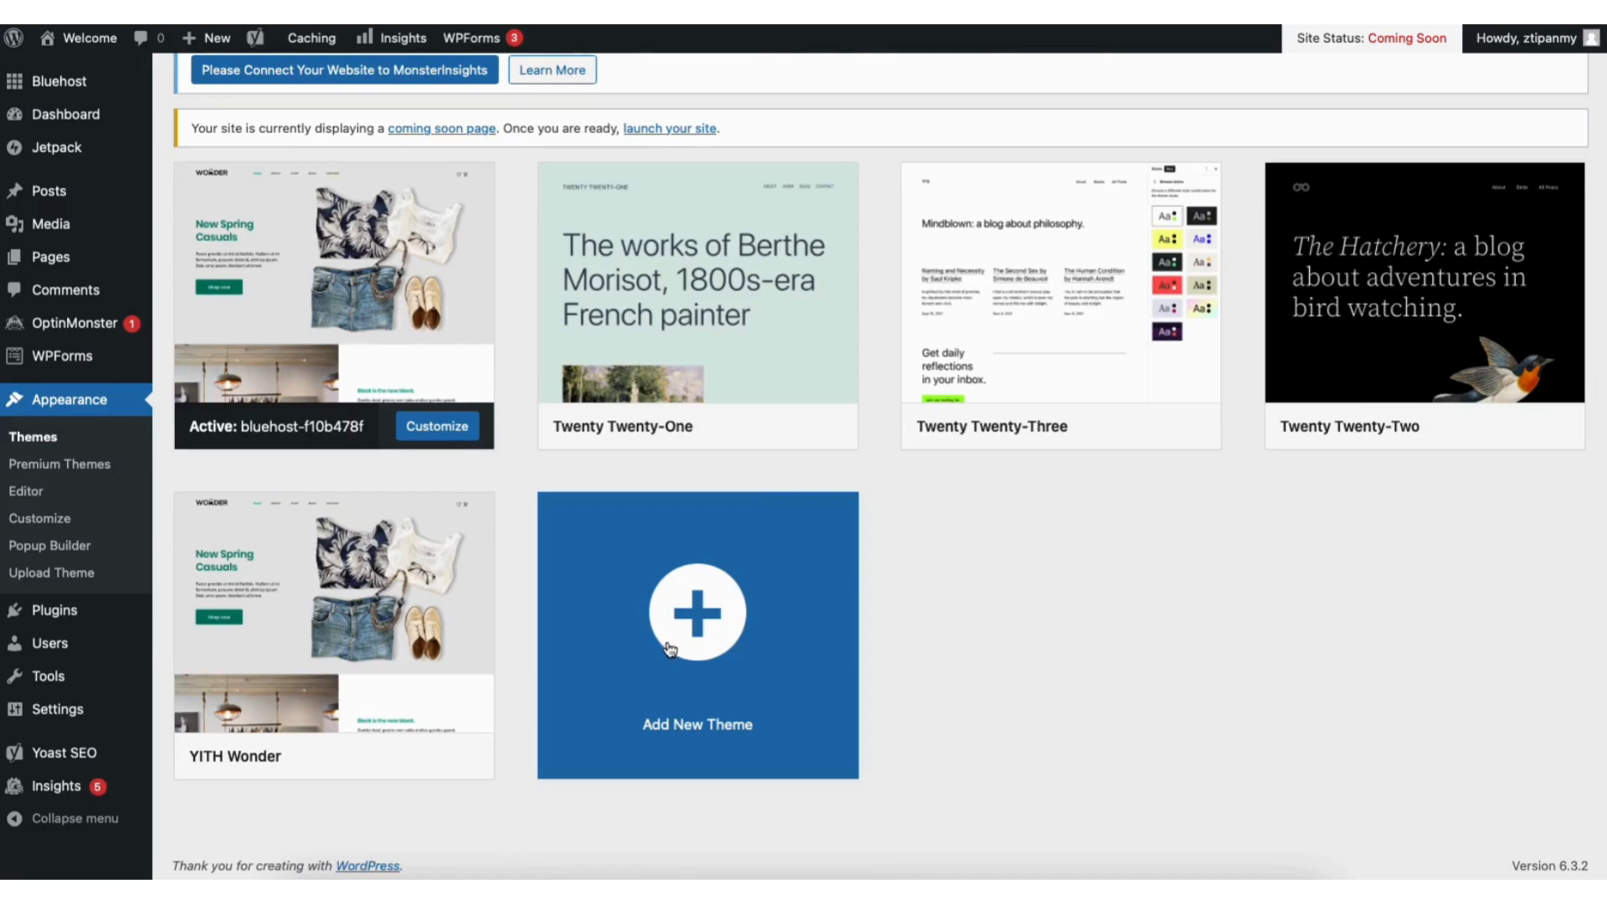
click(669, 650)
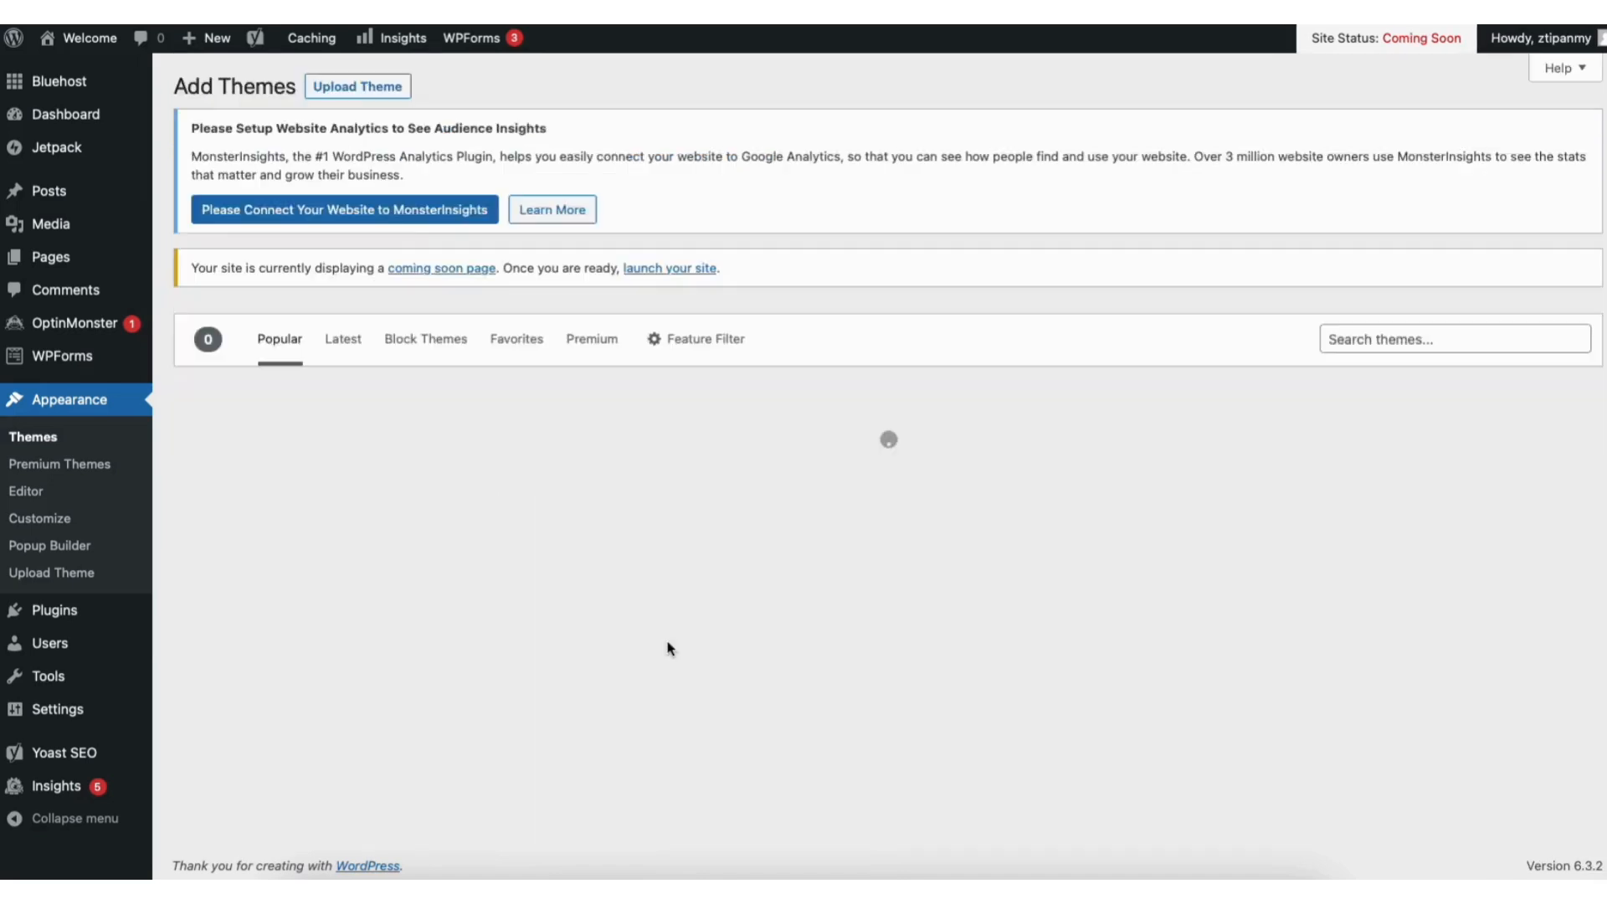
scroll(882, 467, down, 8)
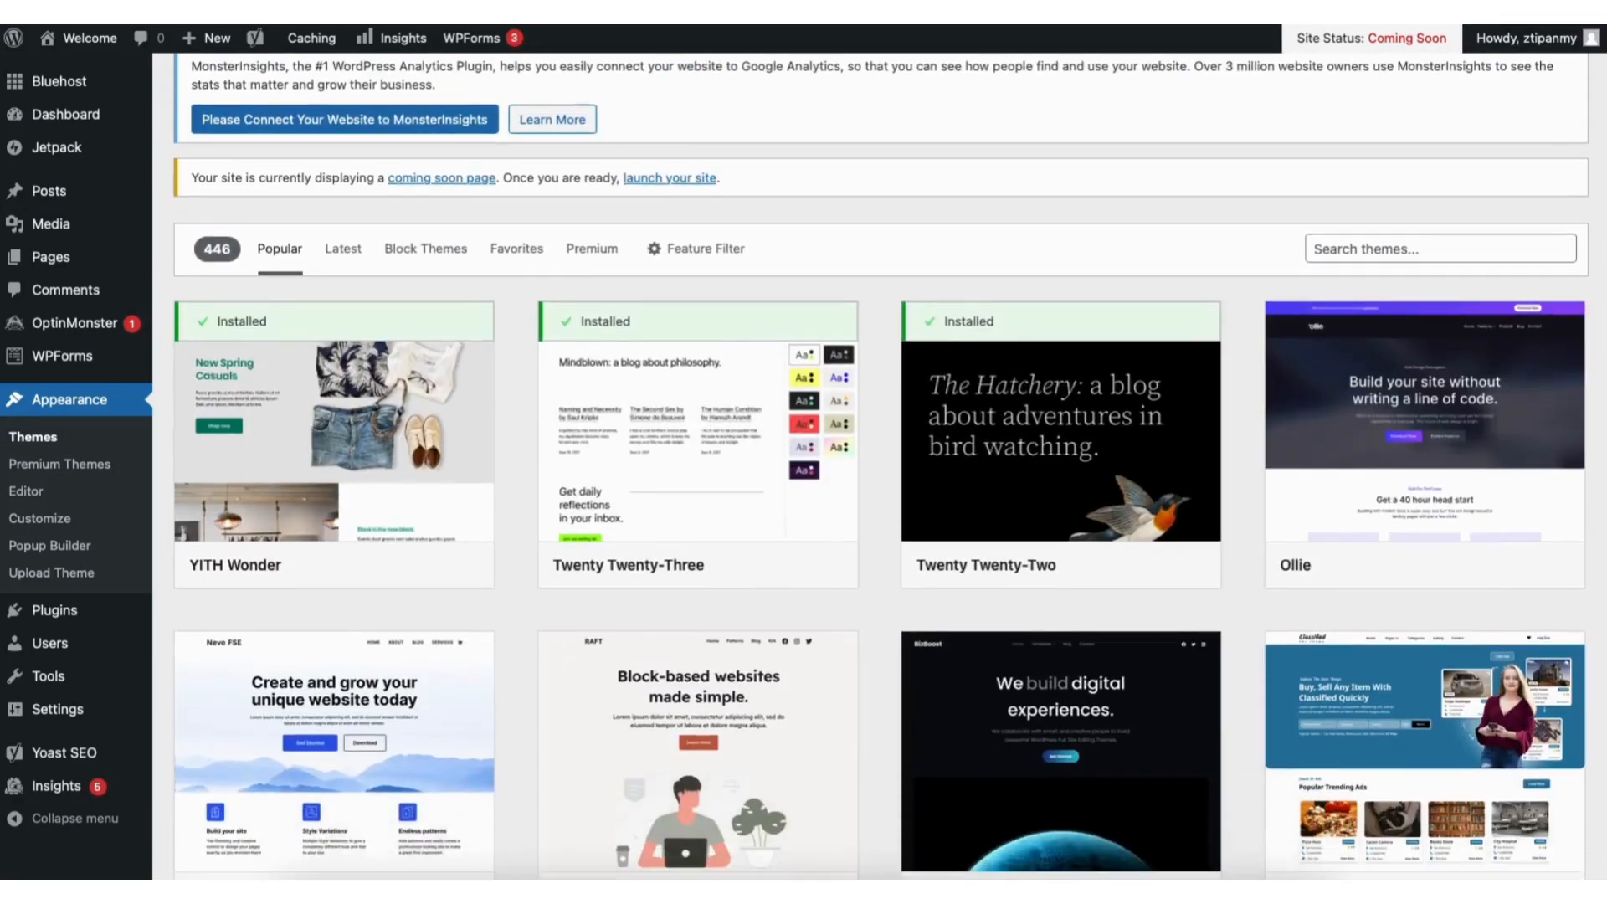
scroll(882, 467, down, 9)
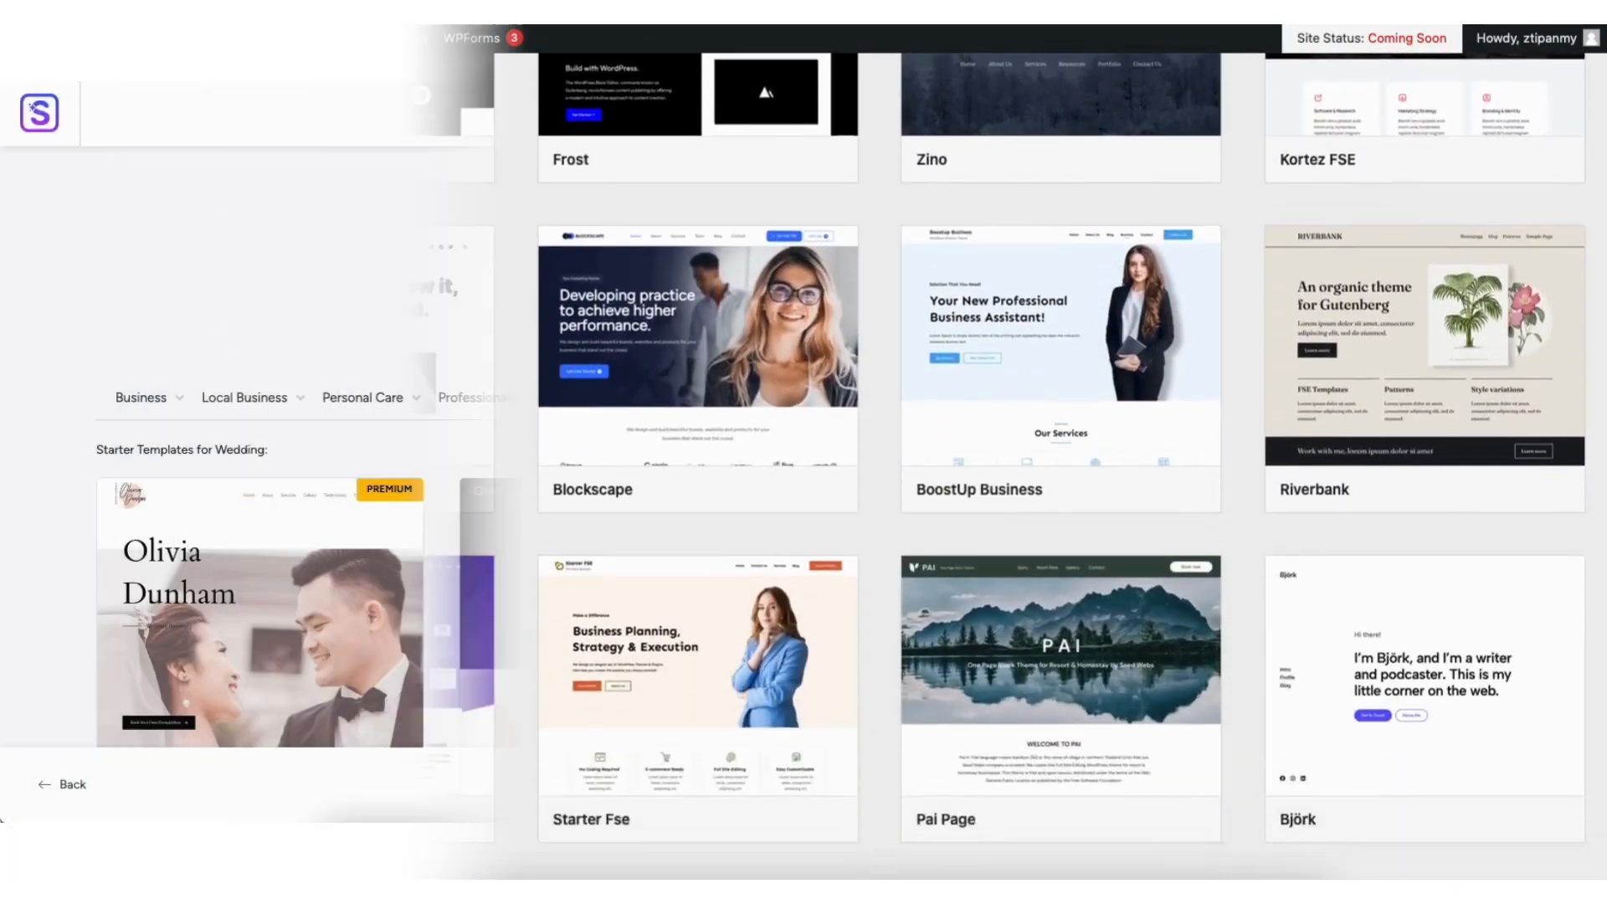
Step: Review the range of starter template designs for Wedding
scroll(1599, 275, down, 5)
scroll(1599, 275, down, 5)
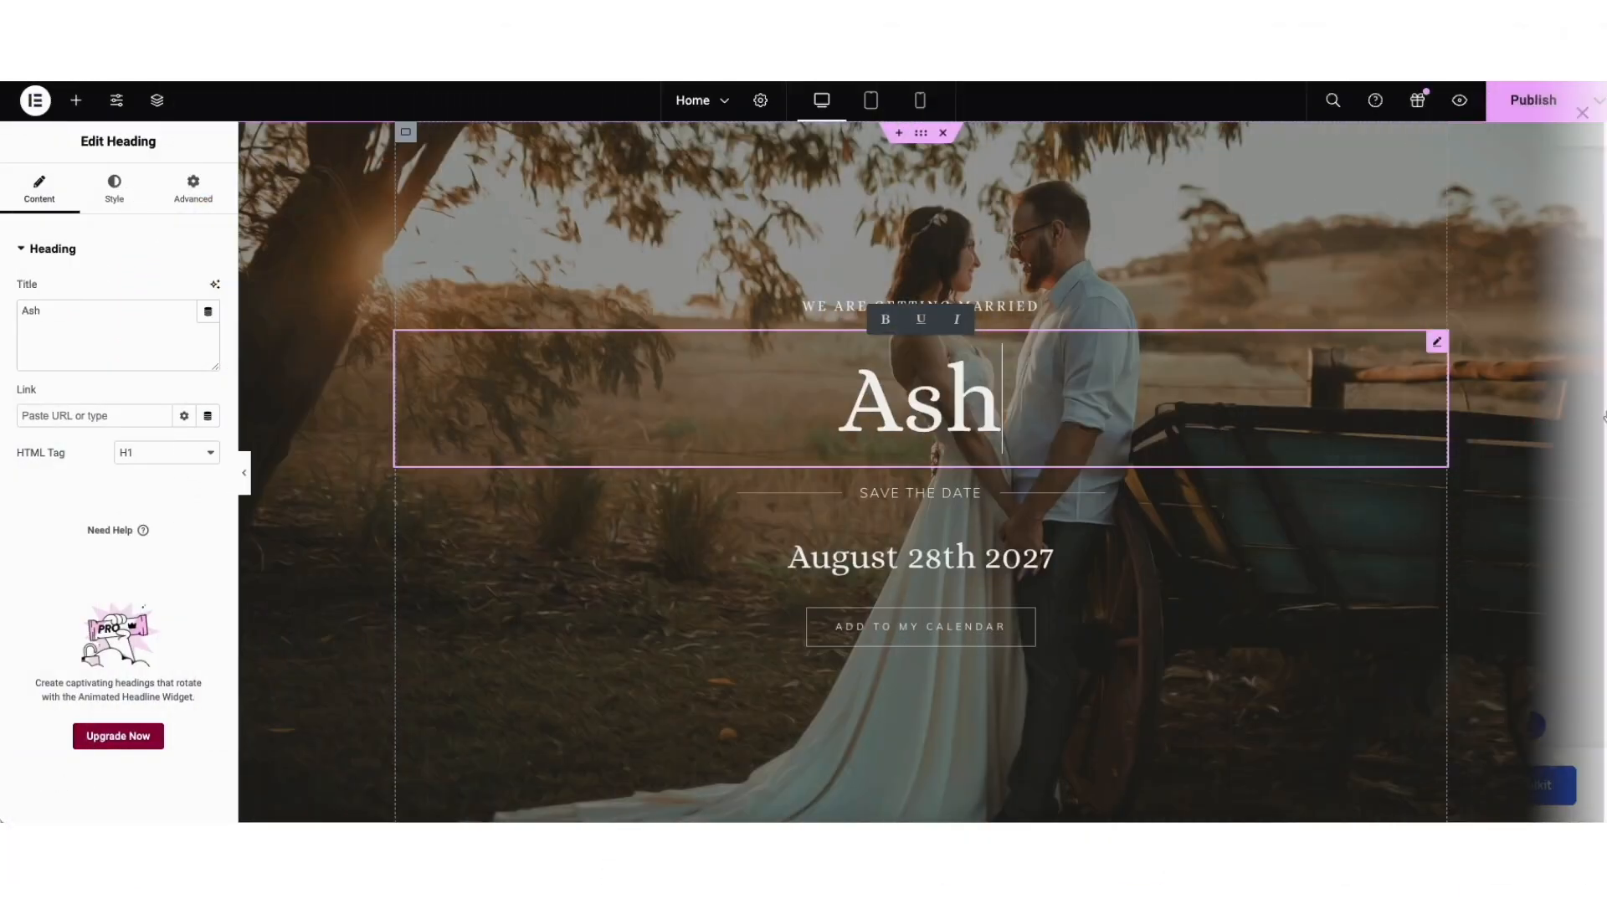
Step: Enter the couple's first names as the hero heading above Save the Date
text(ley & D)
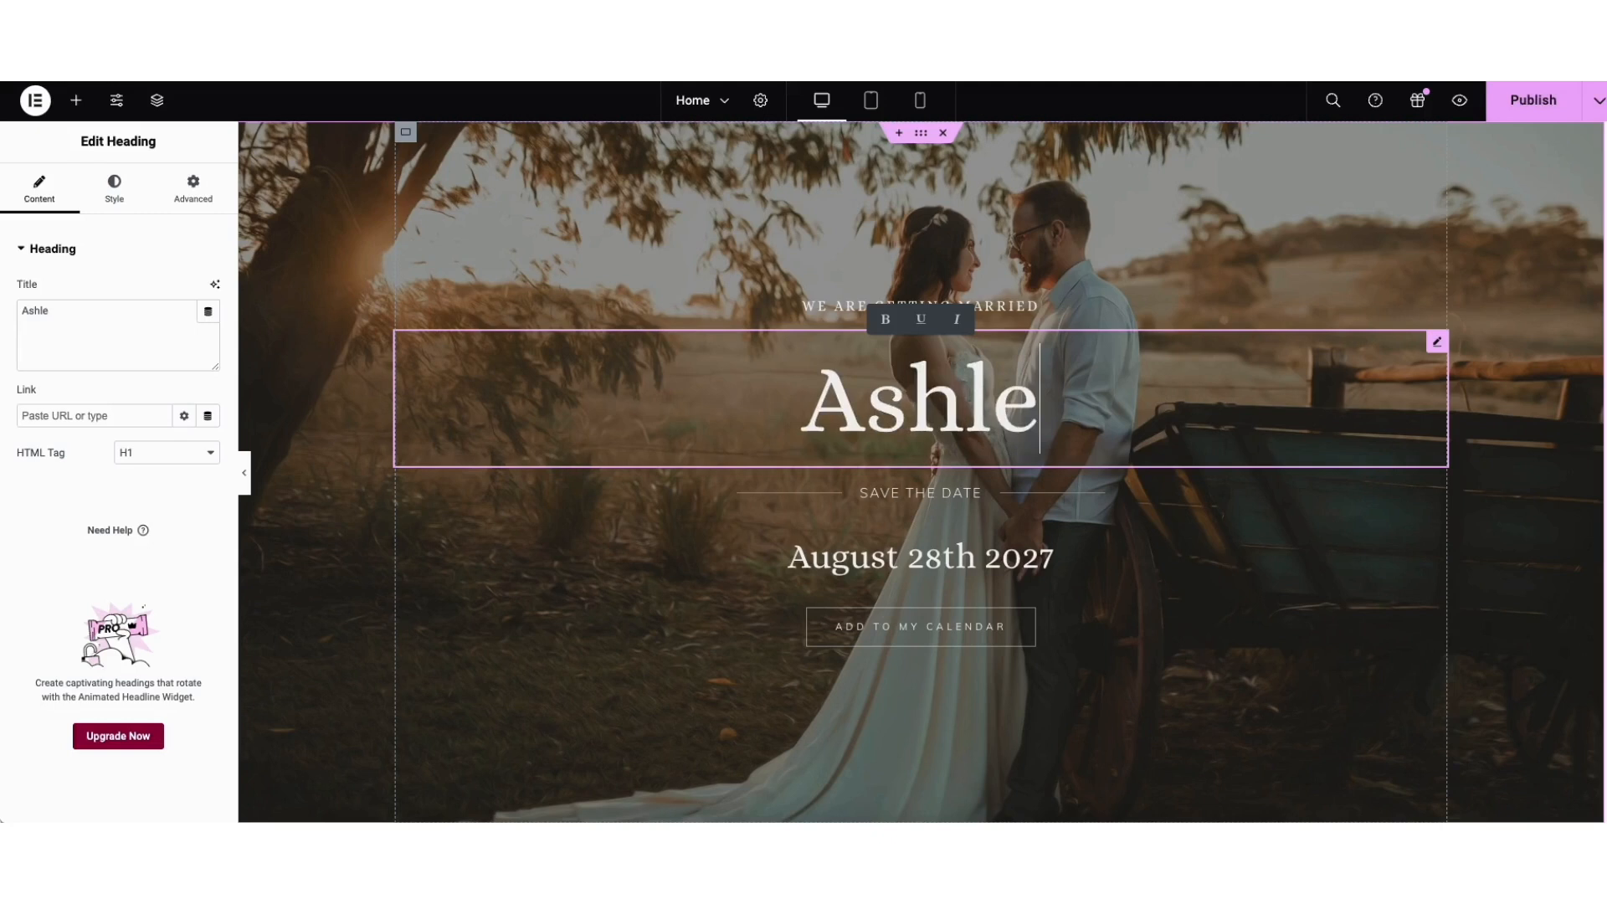
text(ev)
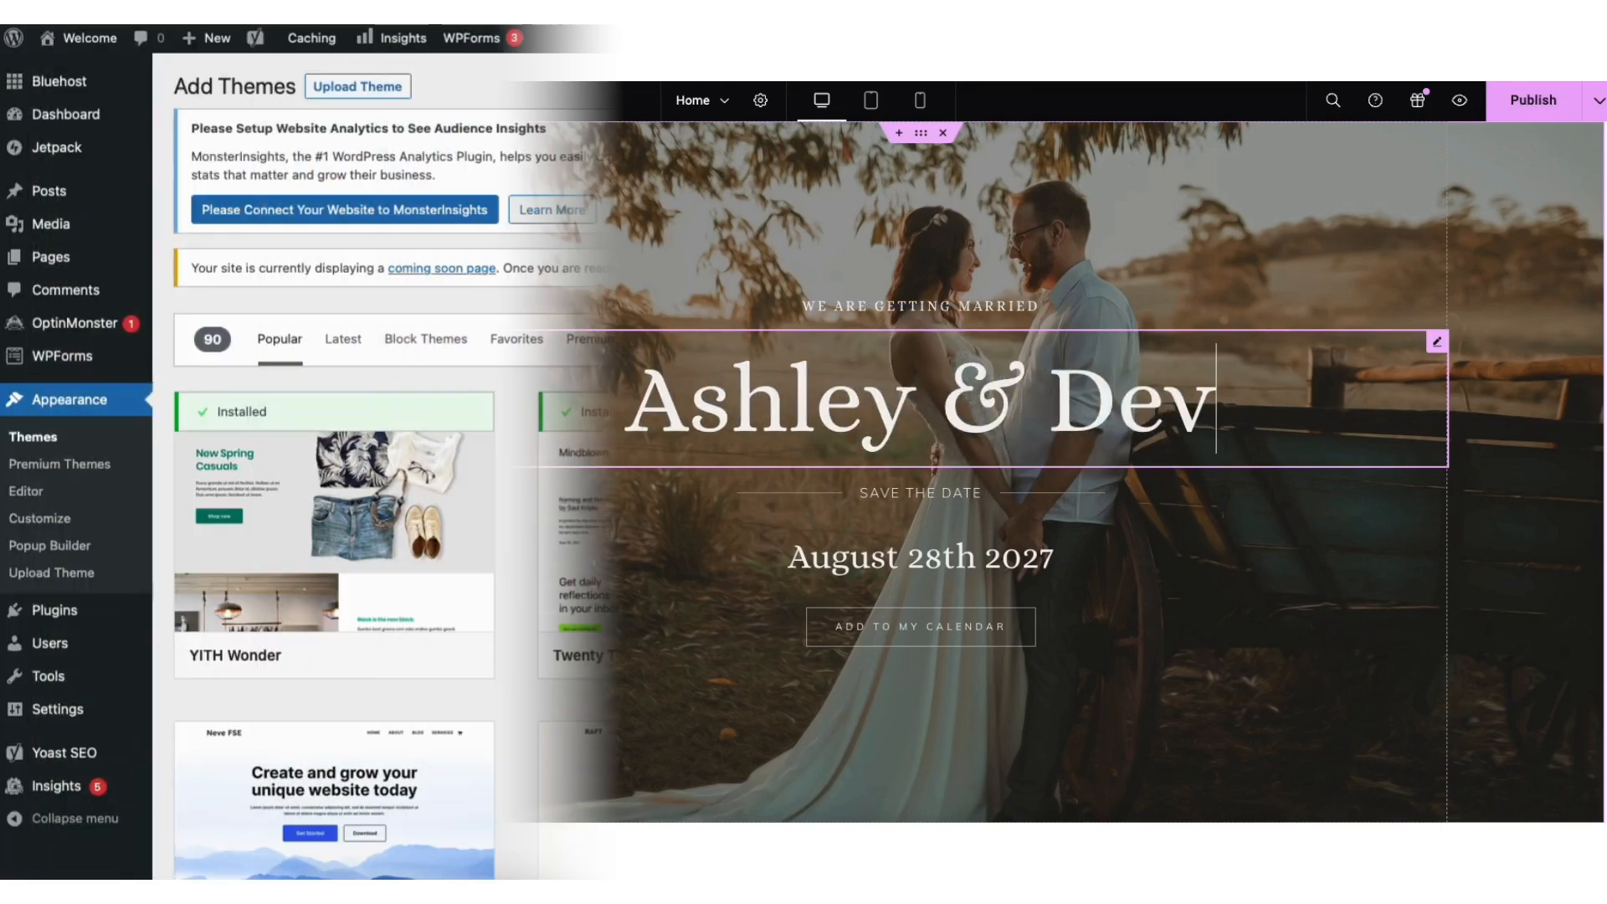
Step: Search the themes for "astra", then install and activate the Astra theme
text(astra)
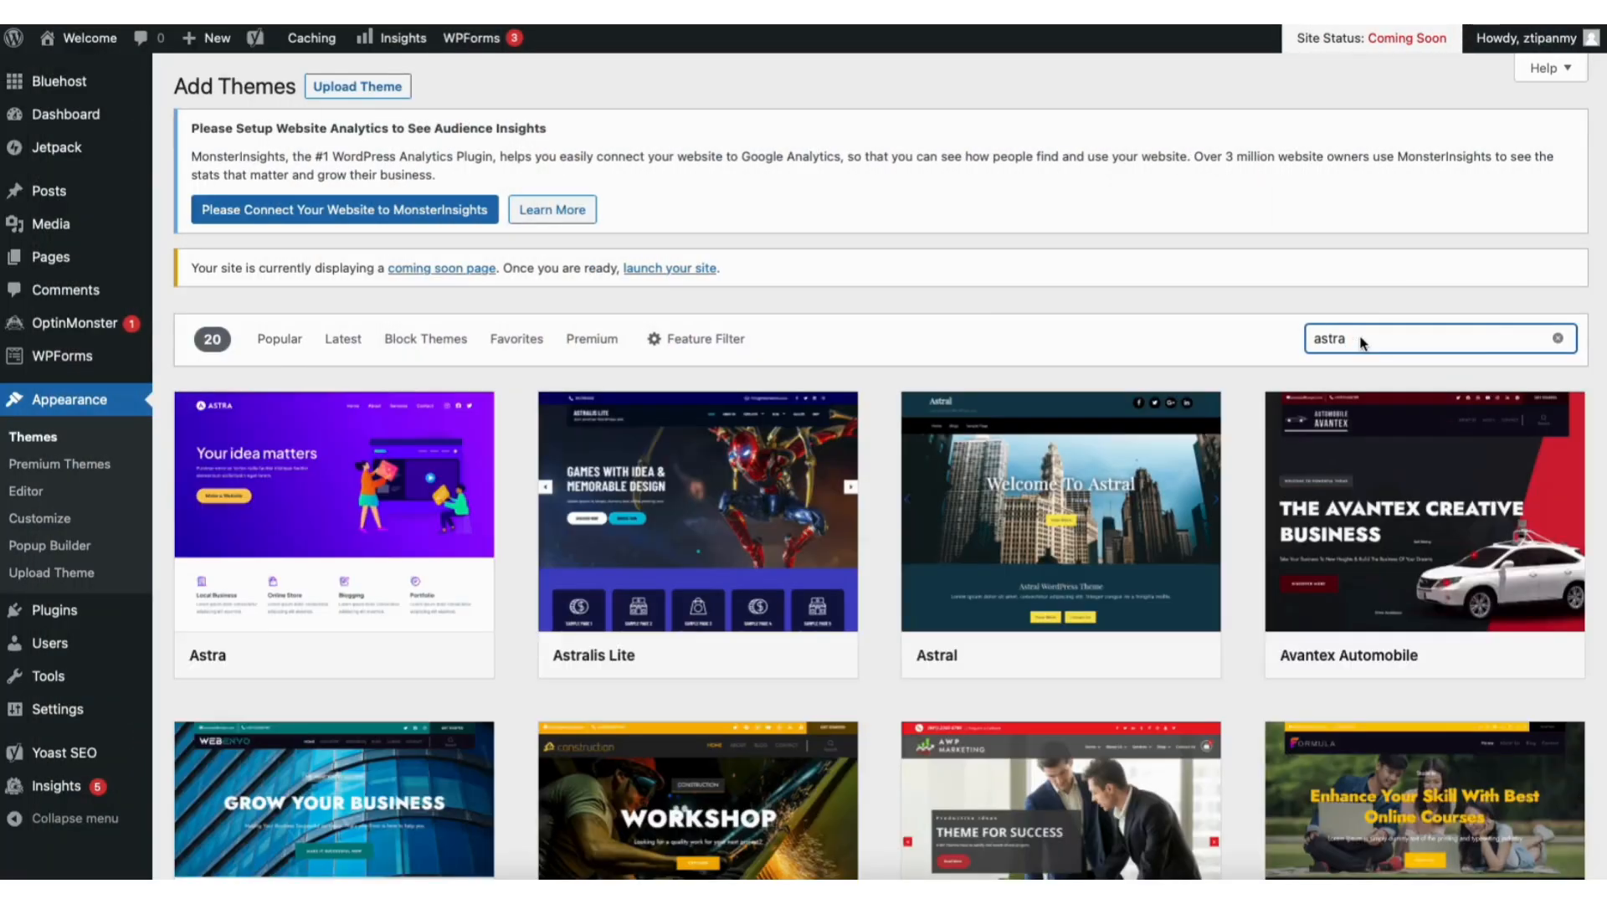
click(370, 657)
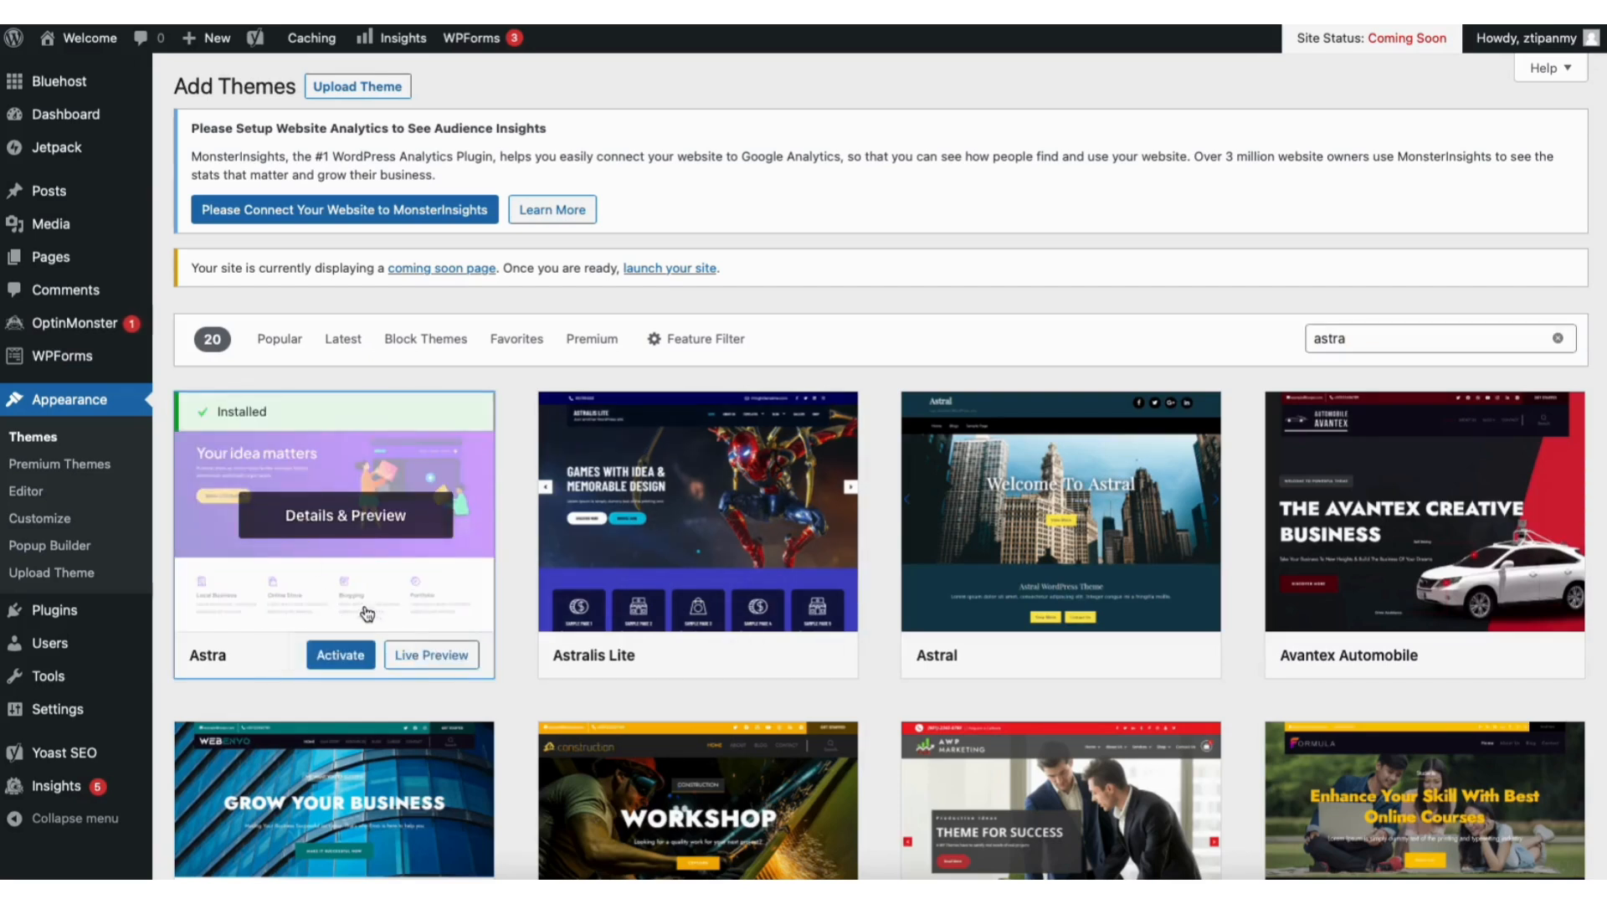
click(339, 656)
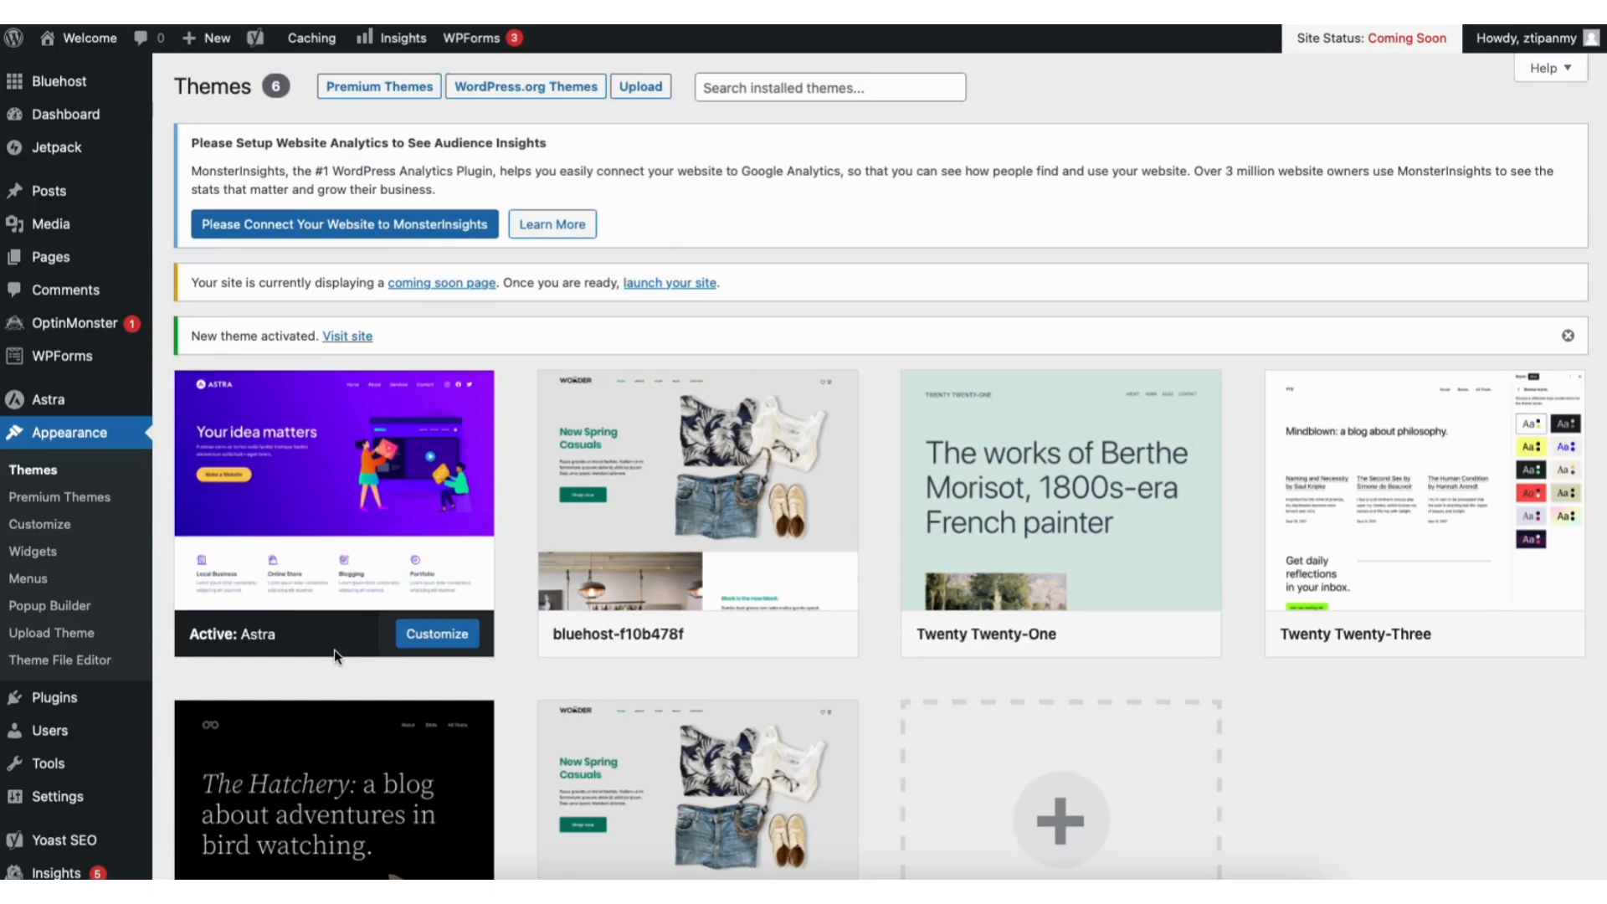
Step: Find the Starter Templates plugin by Brainstorm Force by searching "starter templates", then install and activate it
mouse_move(56, 700)
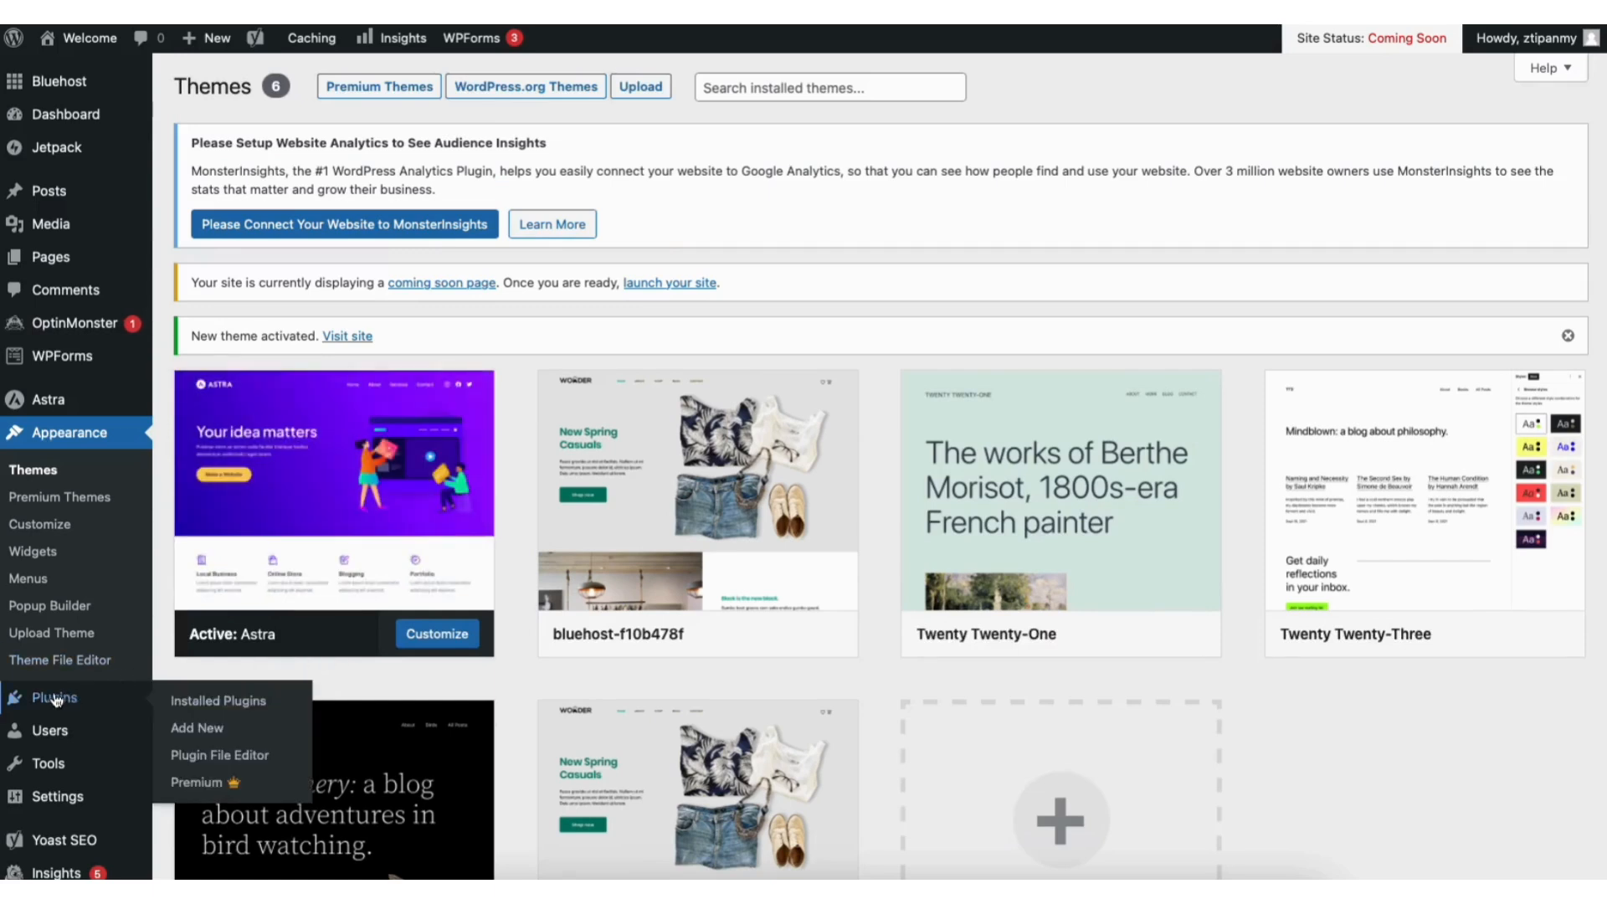
click(199, 727)
click(1369, 326)
text(starter templates)
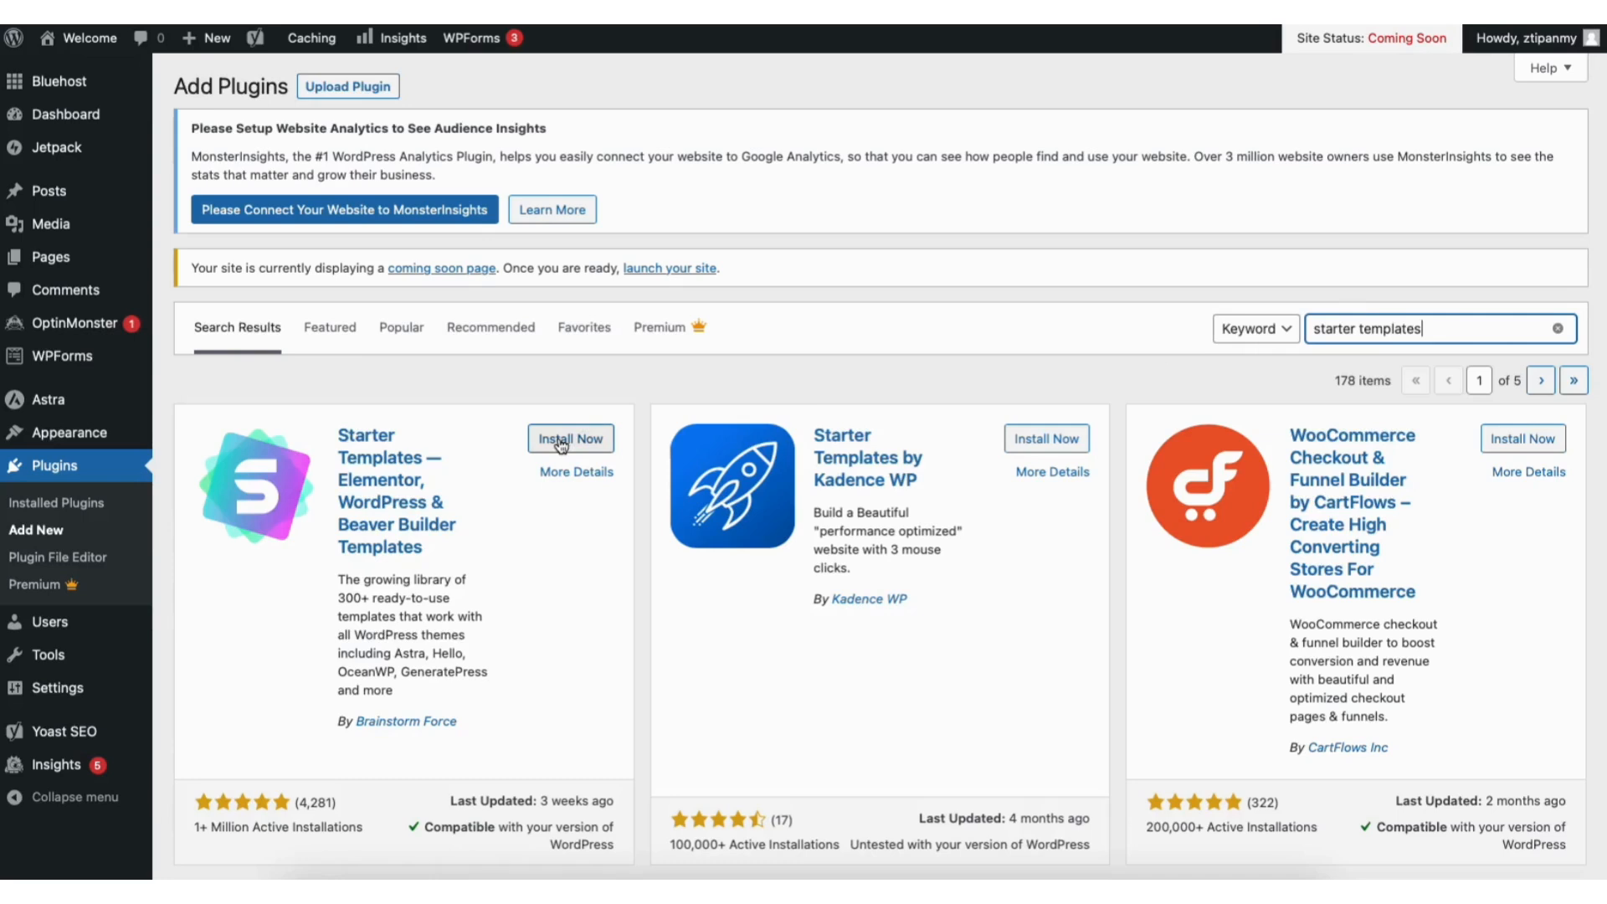
click(560, 441)
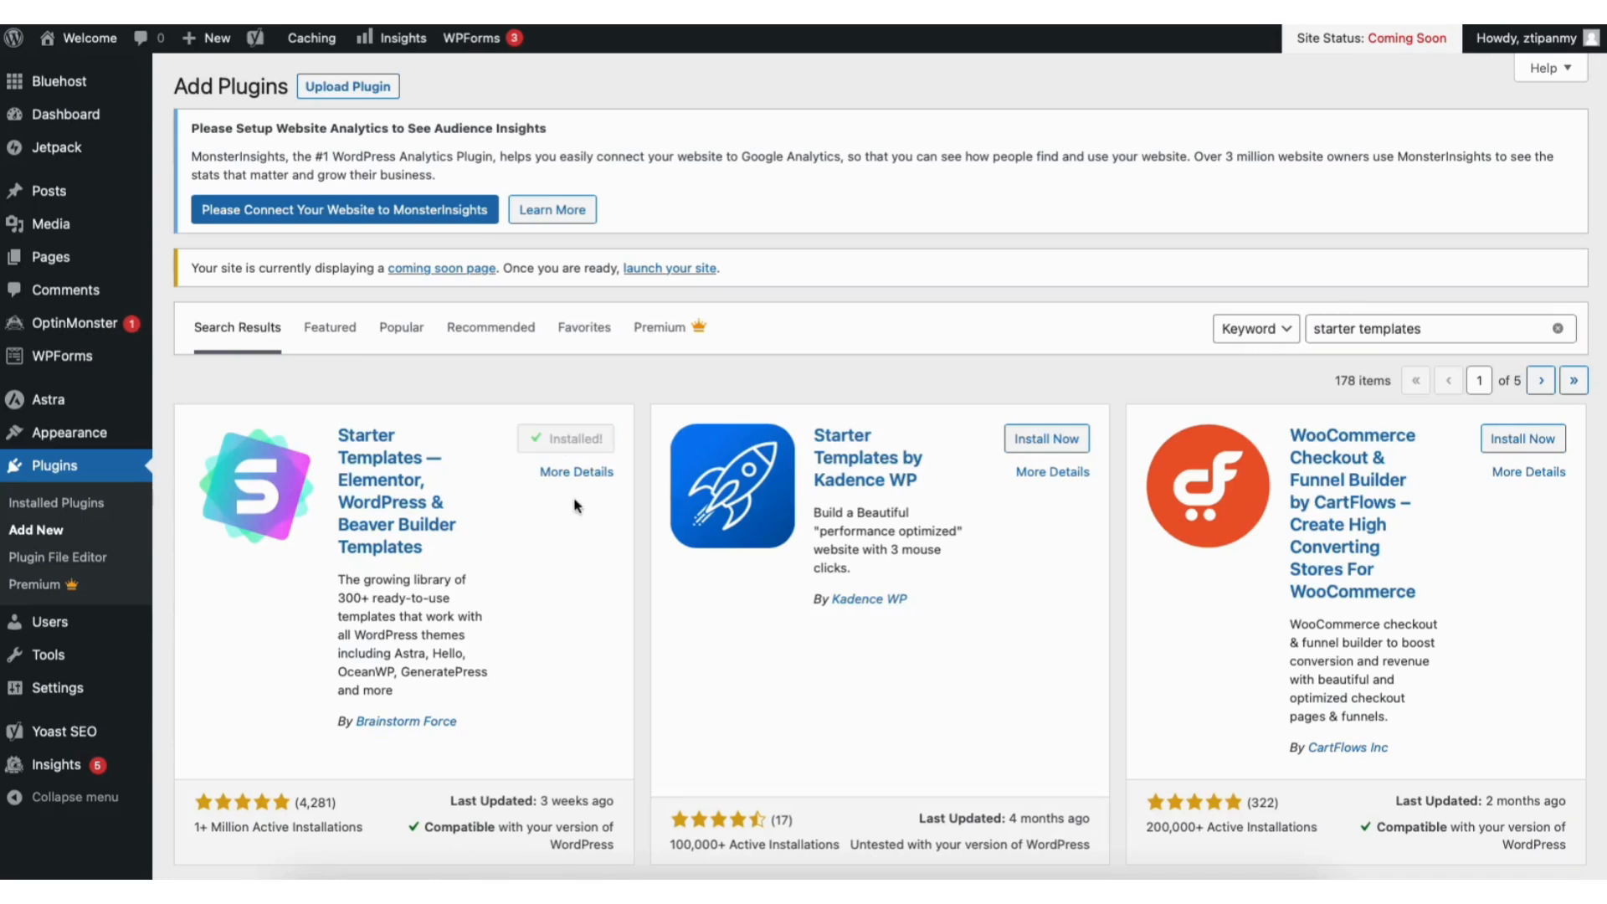
click(565, 435)
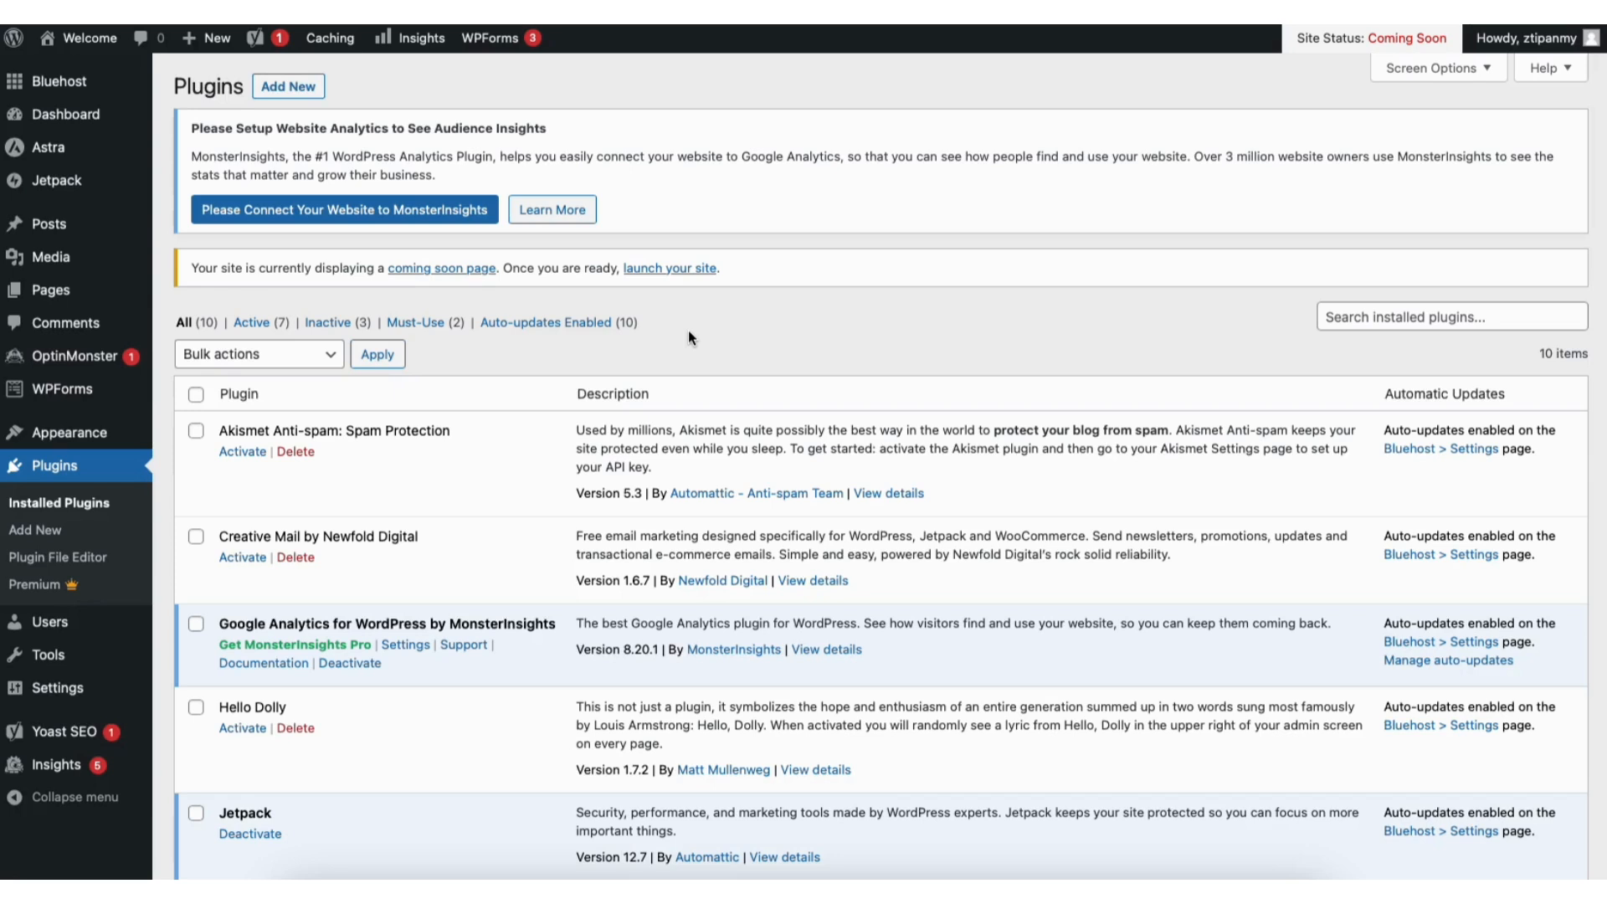
Step: Open the Starter Templates library and choose Elementor as the page builder
mouse_move(84, 433)
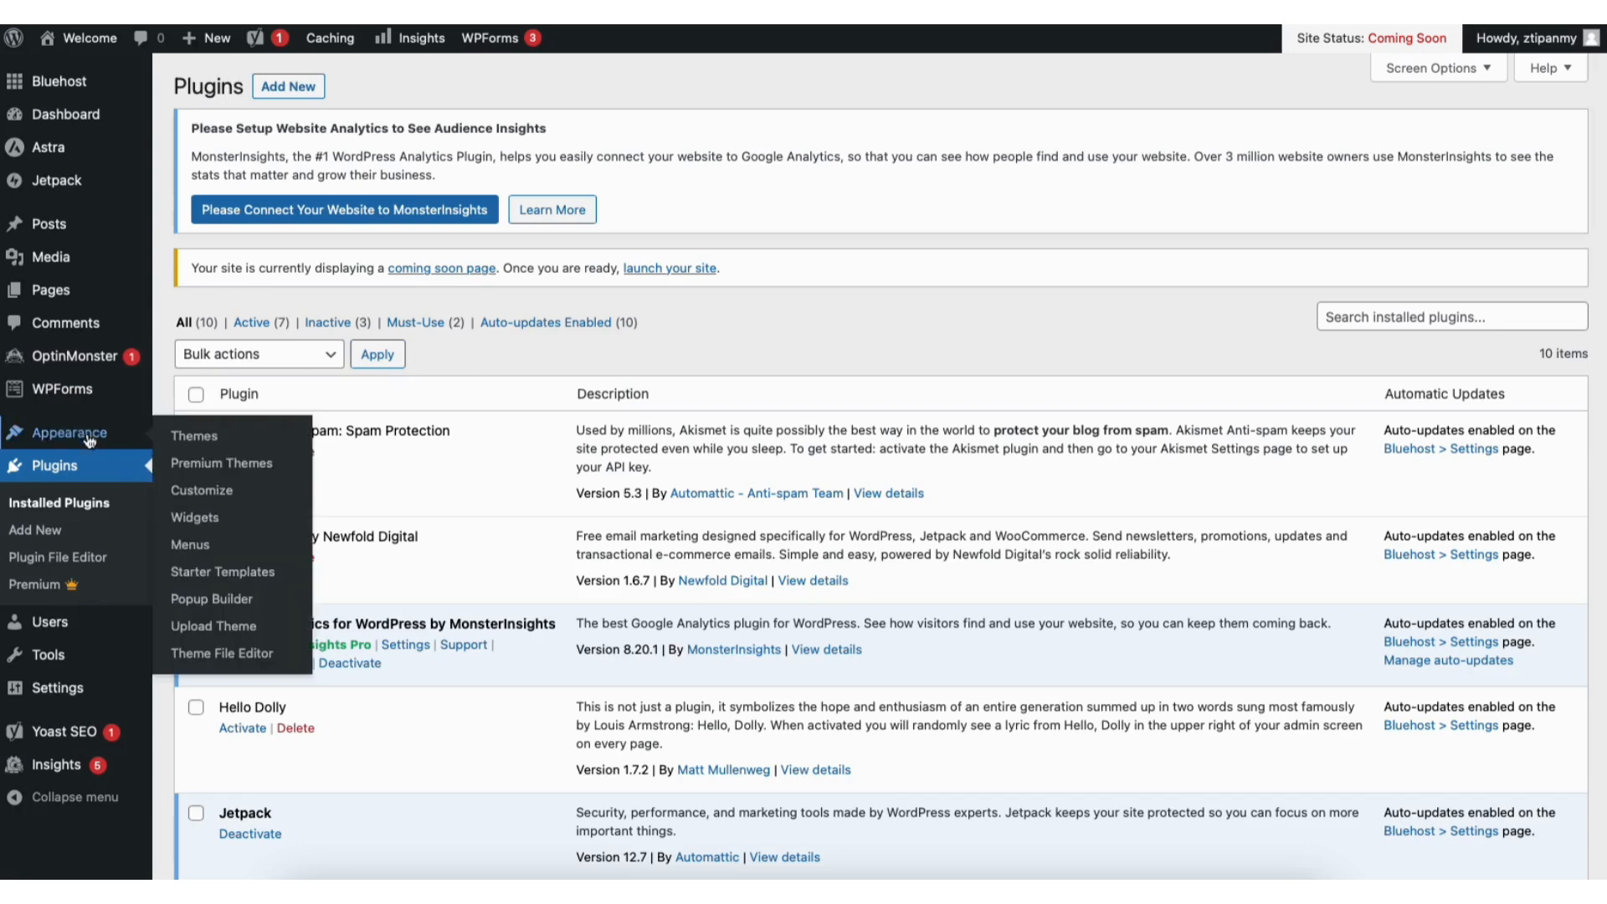
click(207, 575)
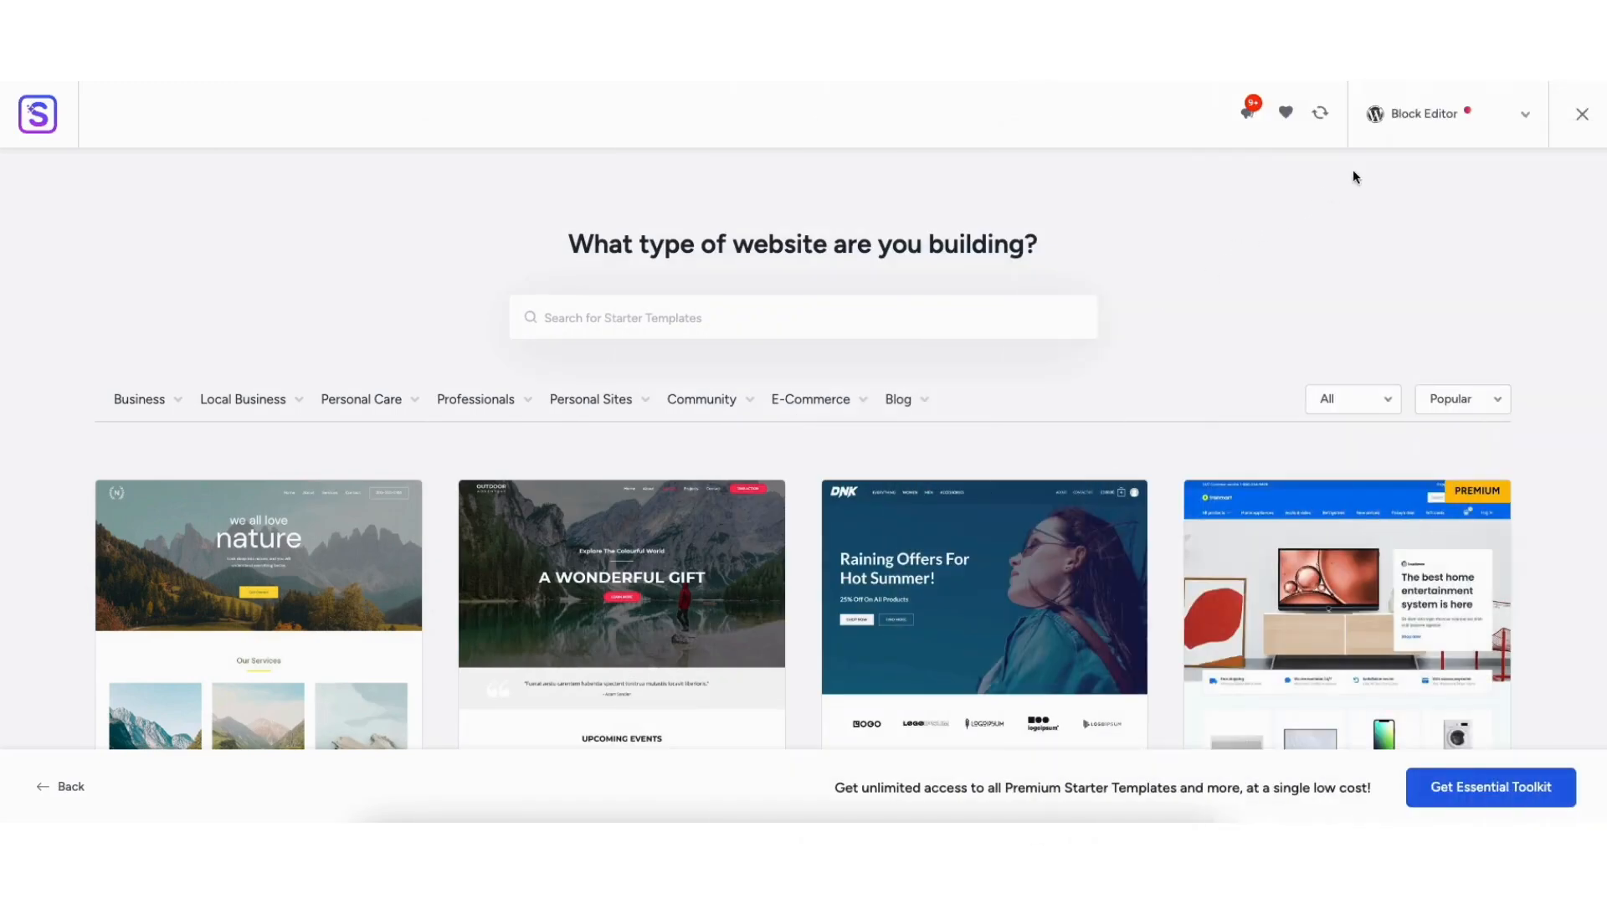
click(1419, 121)
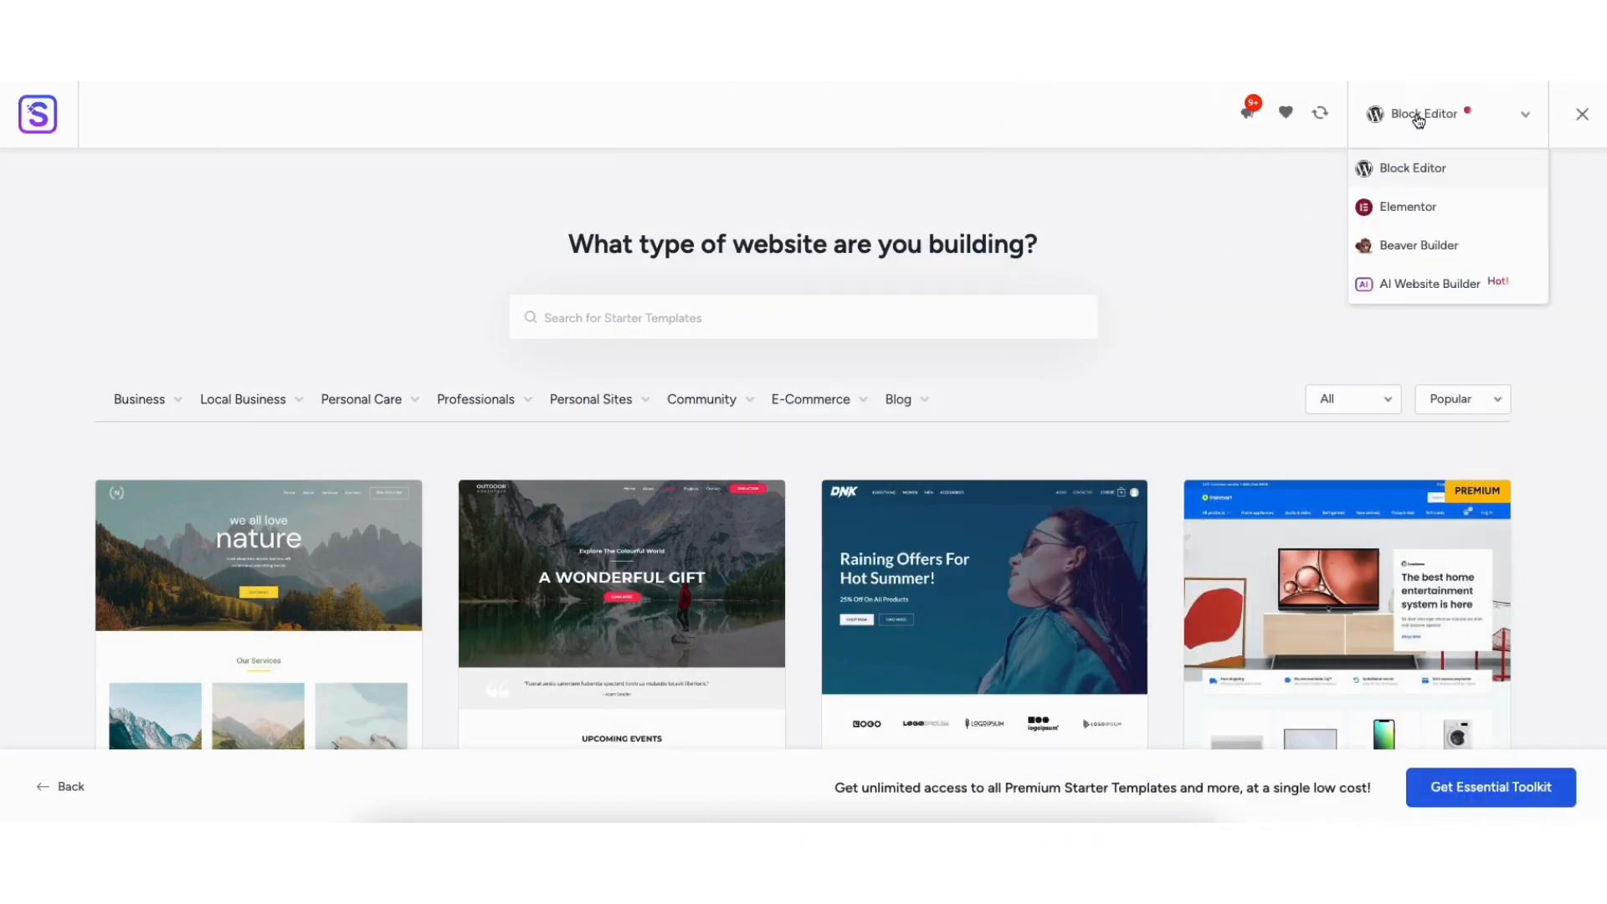
click(1406, 206)
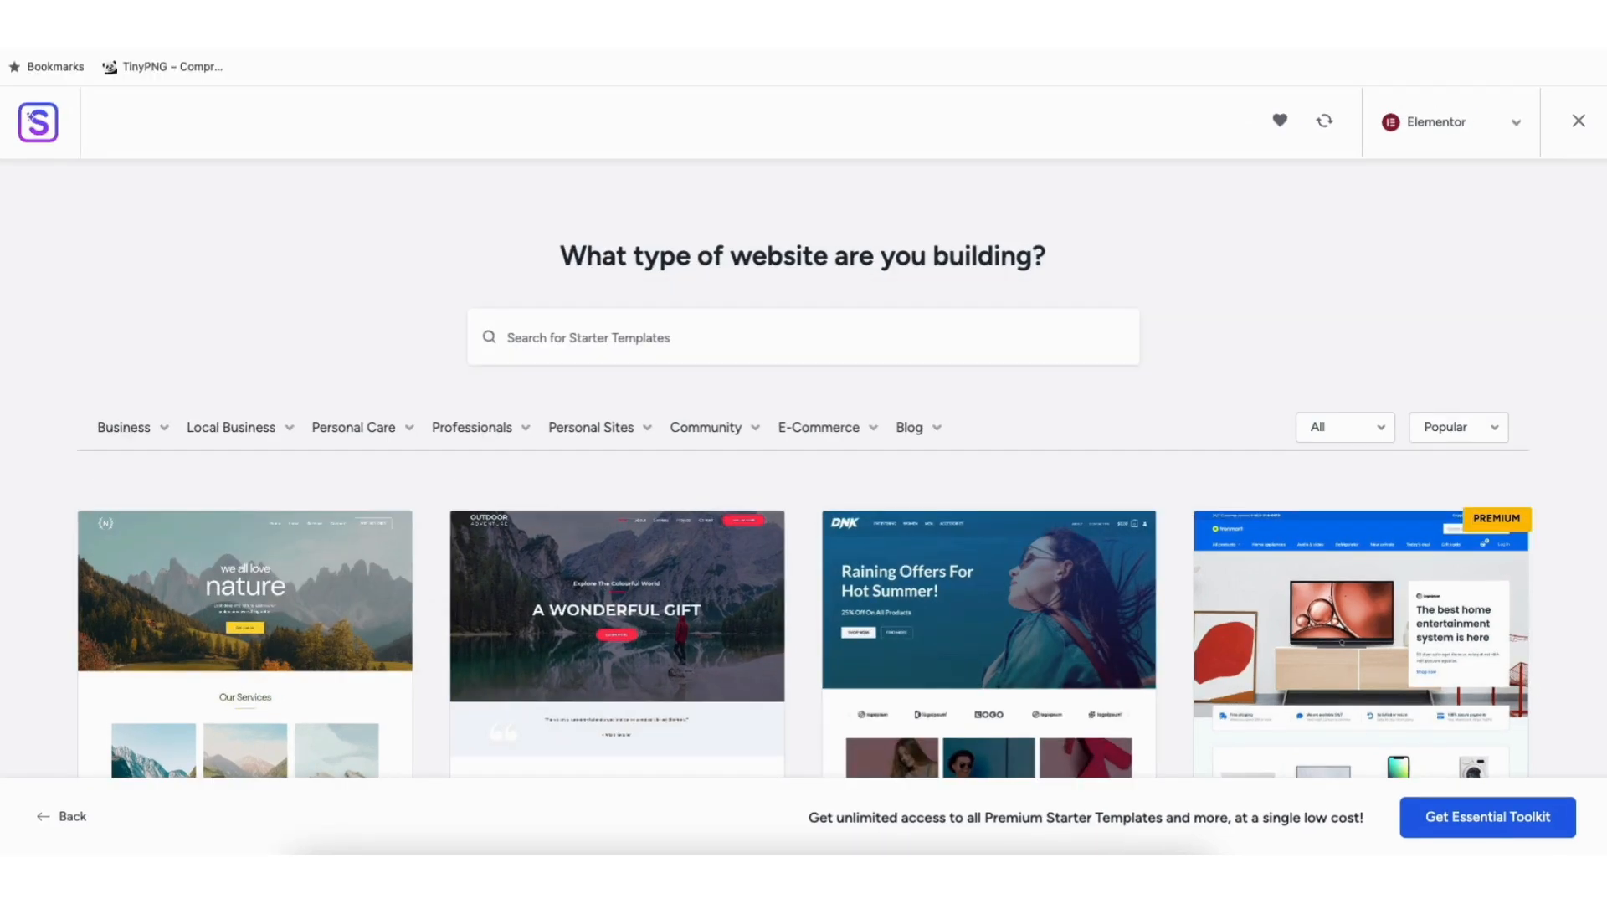
Step: Browse the Elementor starter templates and their categories, and preview the Love Nature template before returning to the library
scroll(804, 468, down, 8)
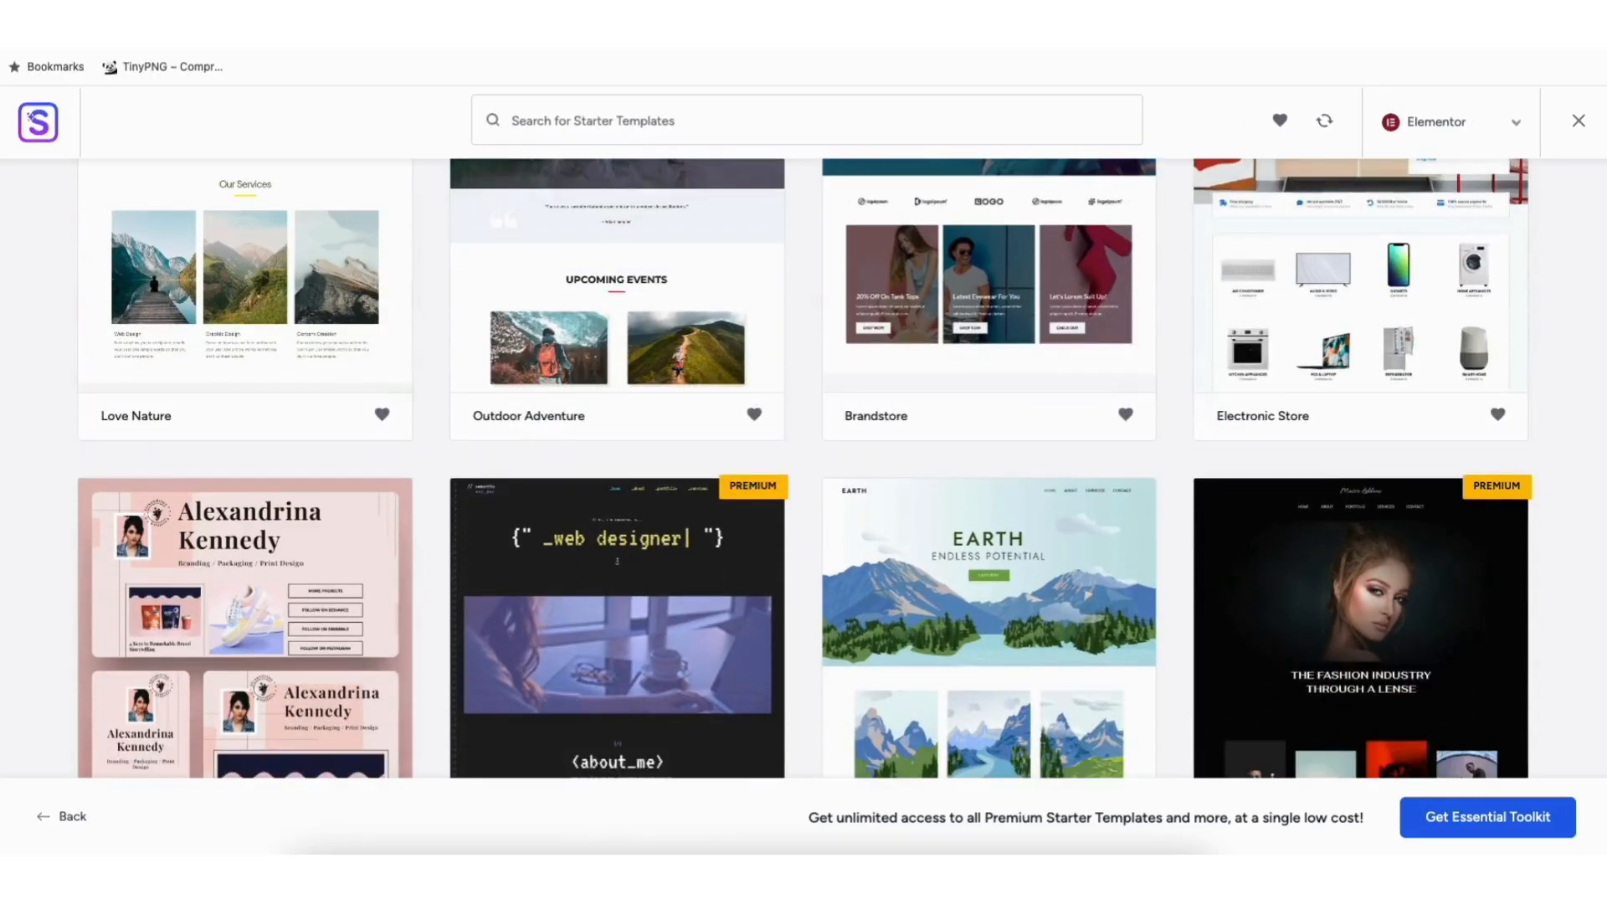
scroll(804, 468, down, 11)
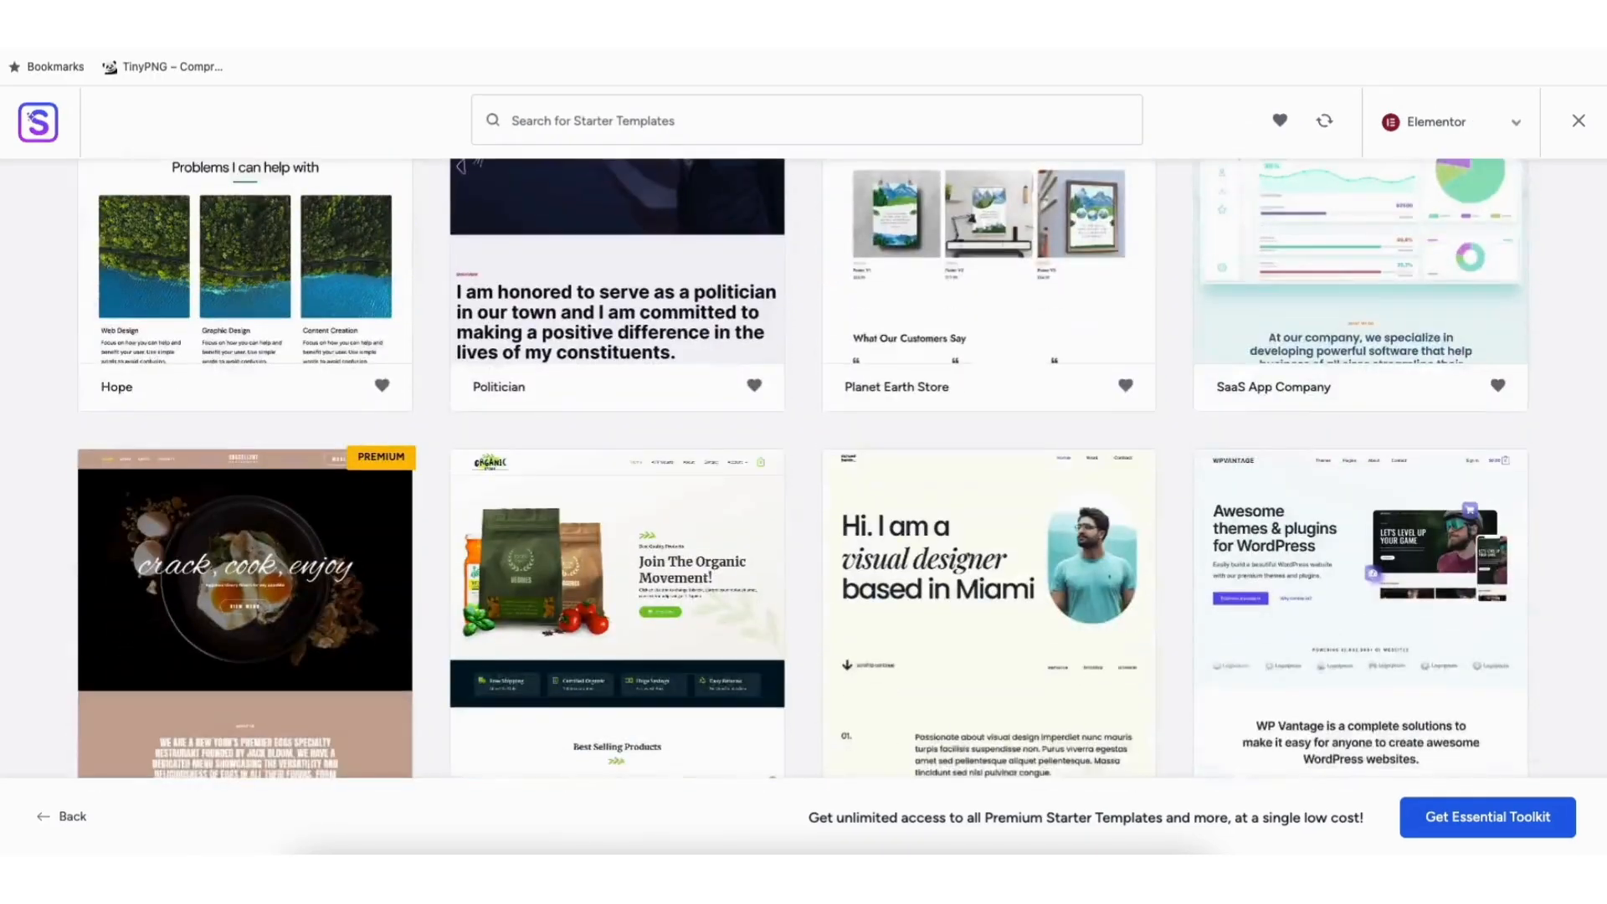
scroll(804, 469, down, 7)
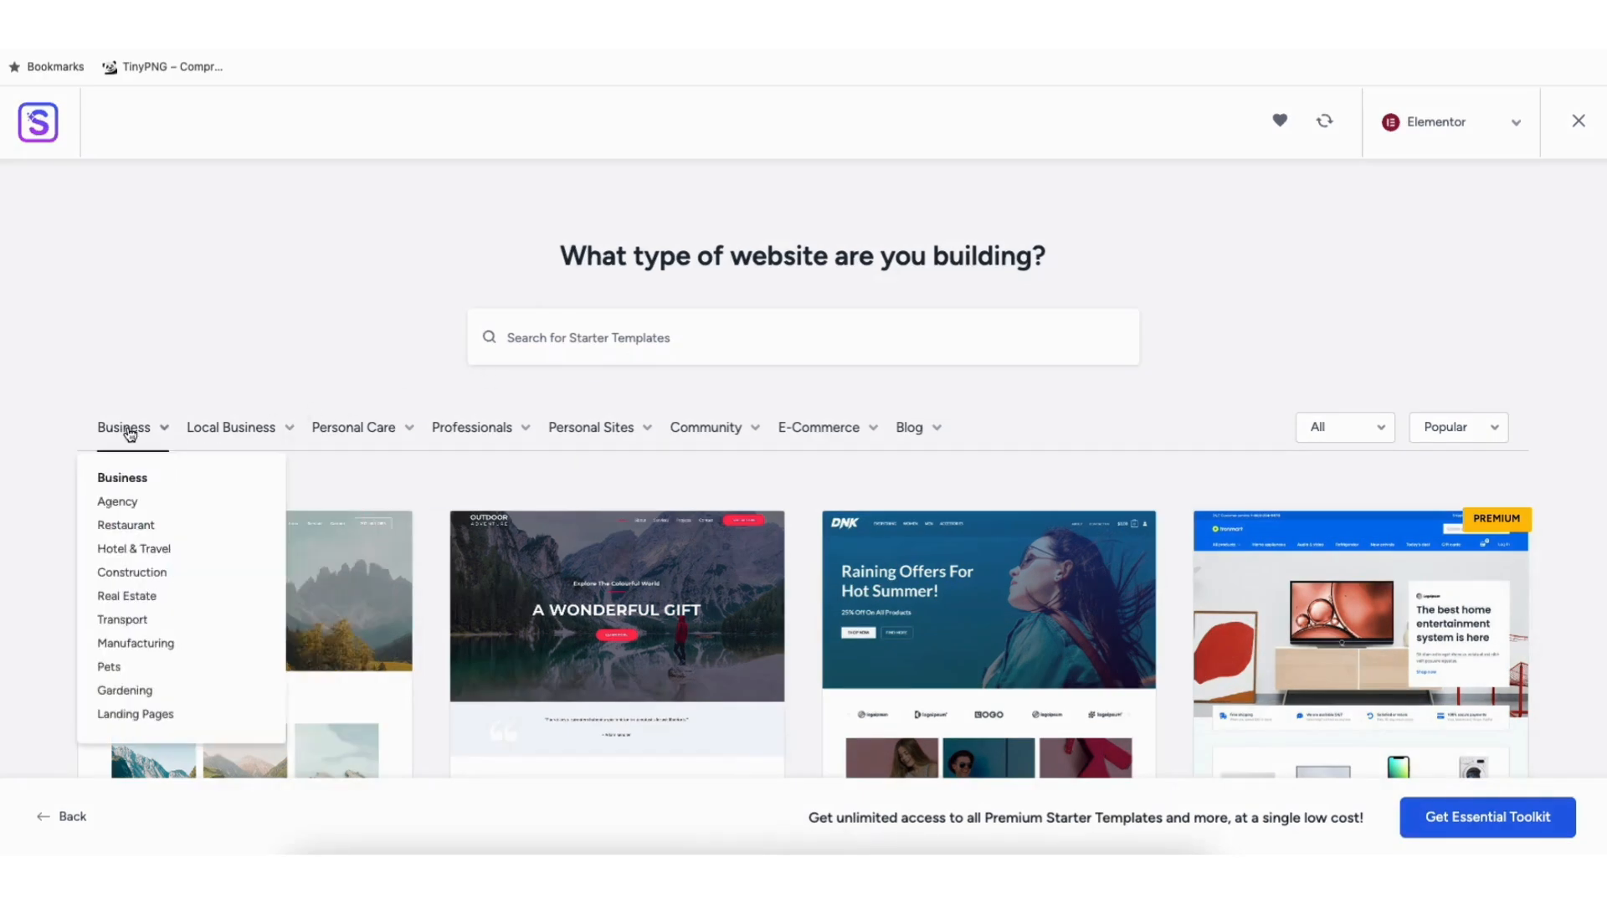
mouse_move(218, 434)
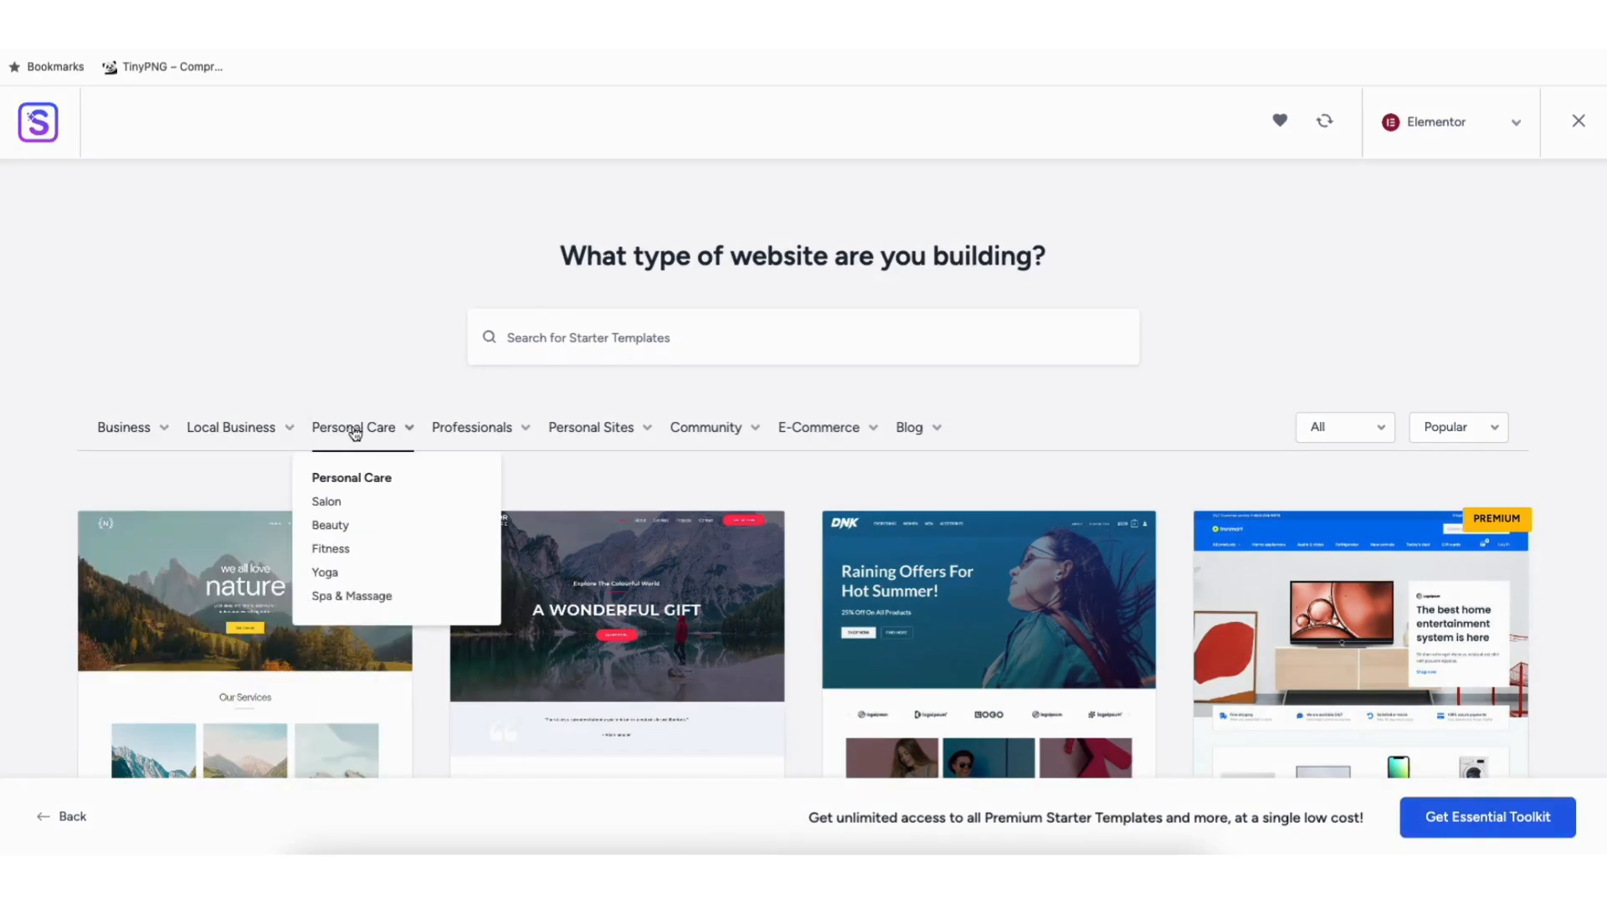
click(235, 616)
scroll(962, 471, down, 7)
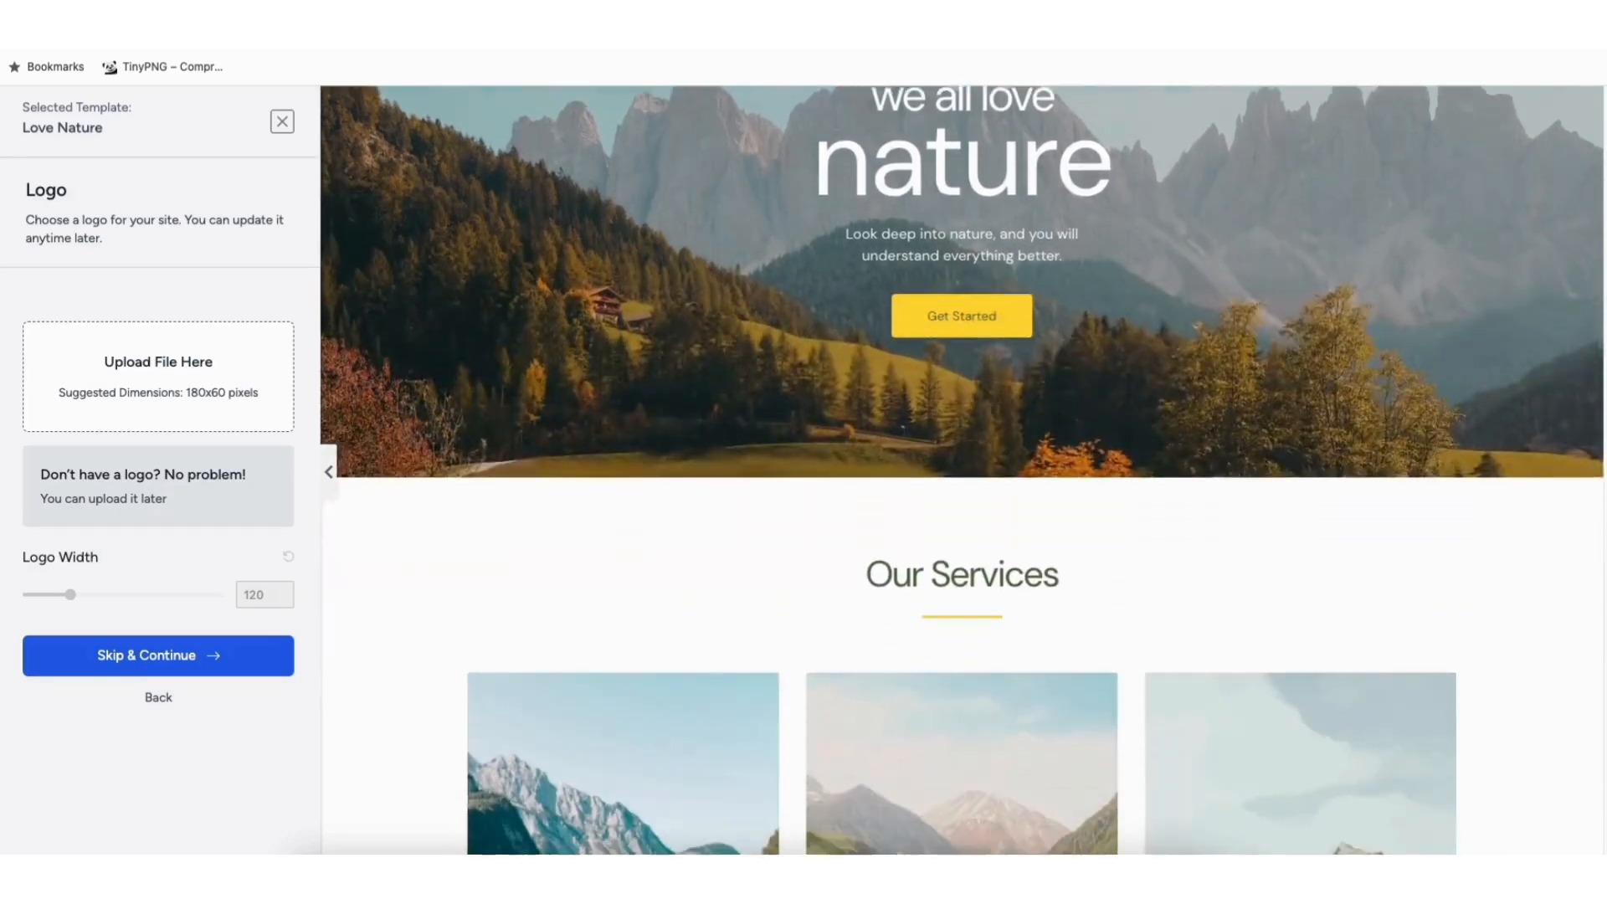
scroll(784, 248, down, 5)
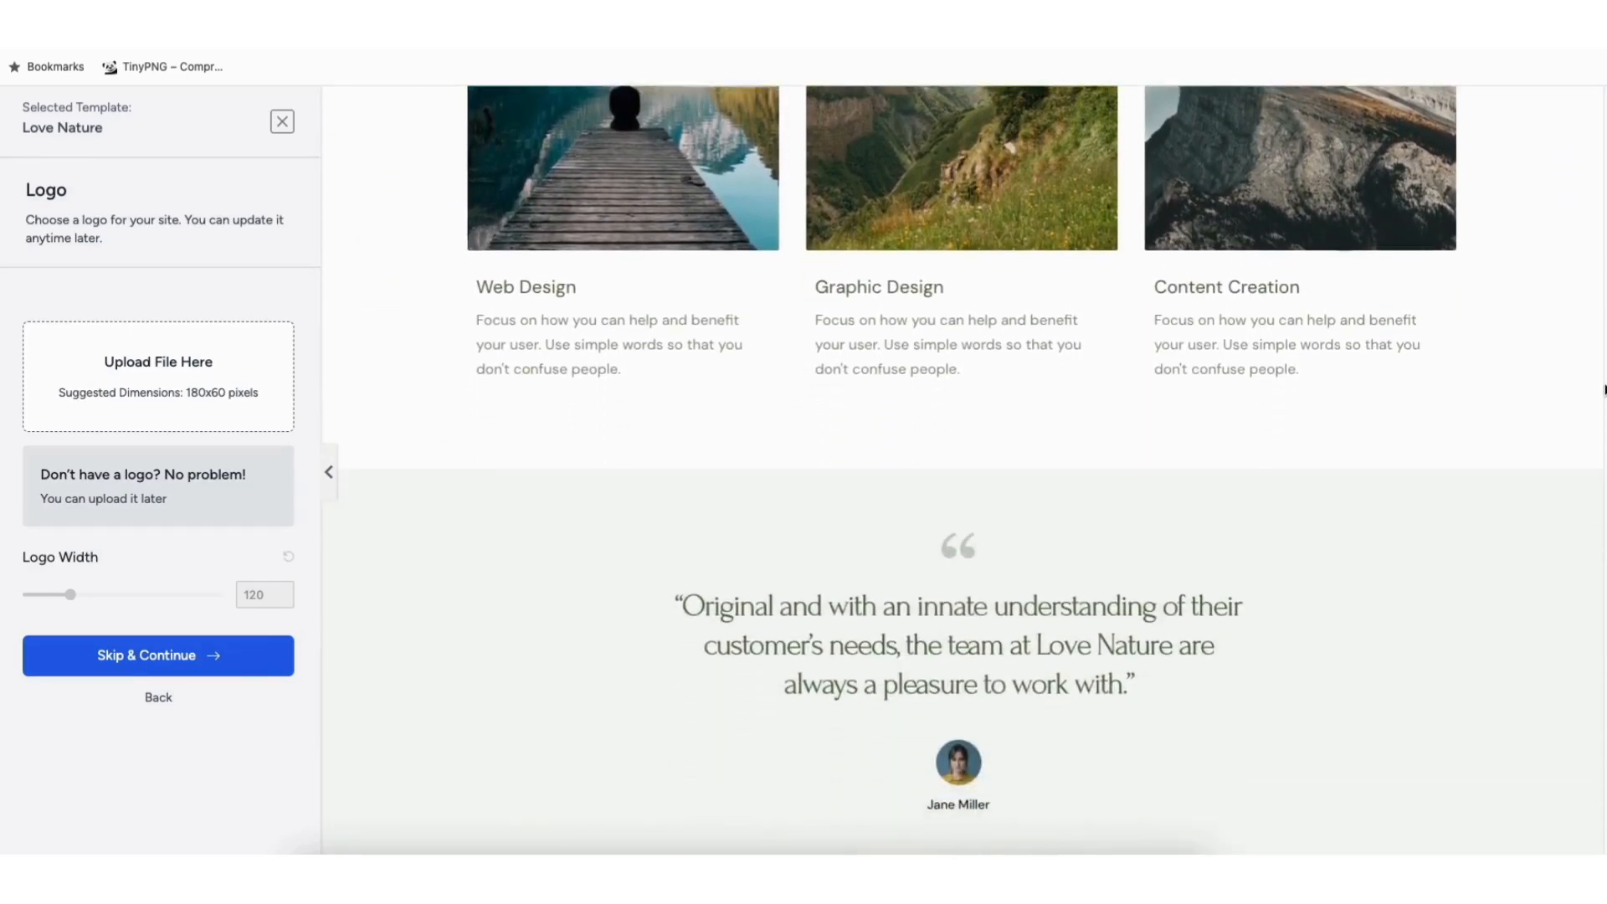
click(282, 121)
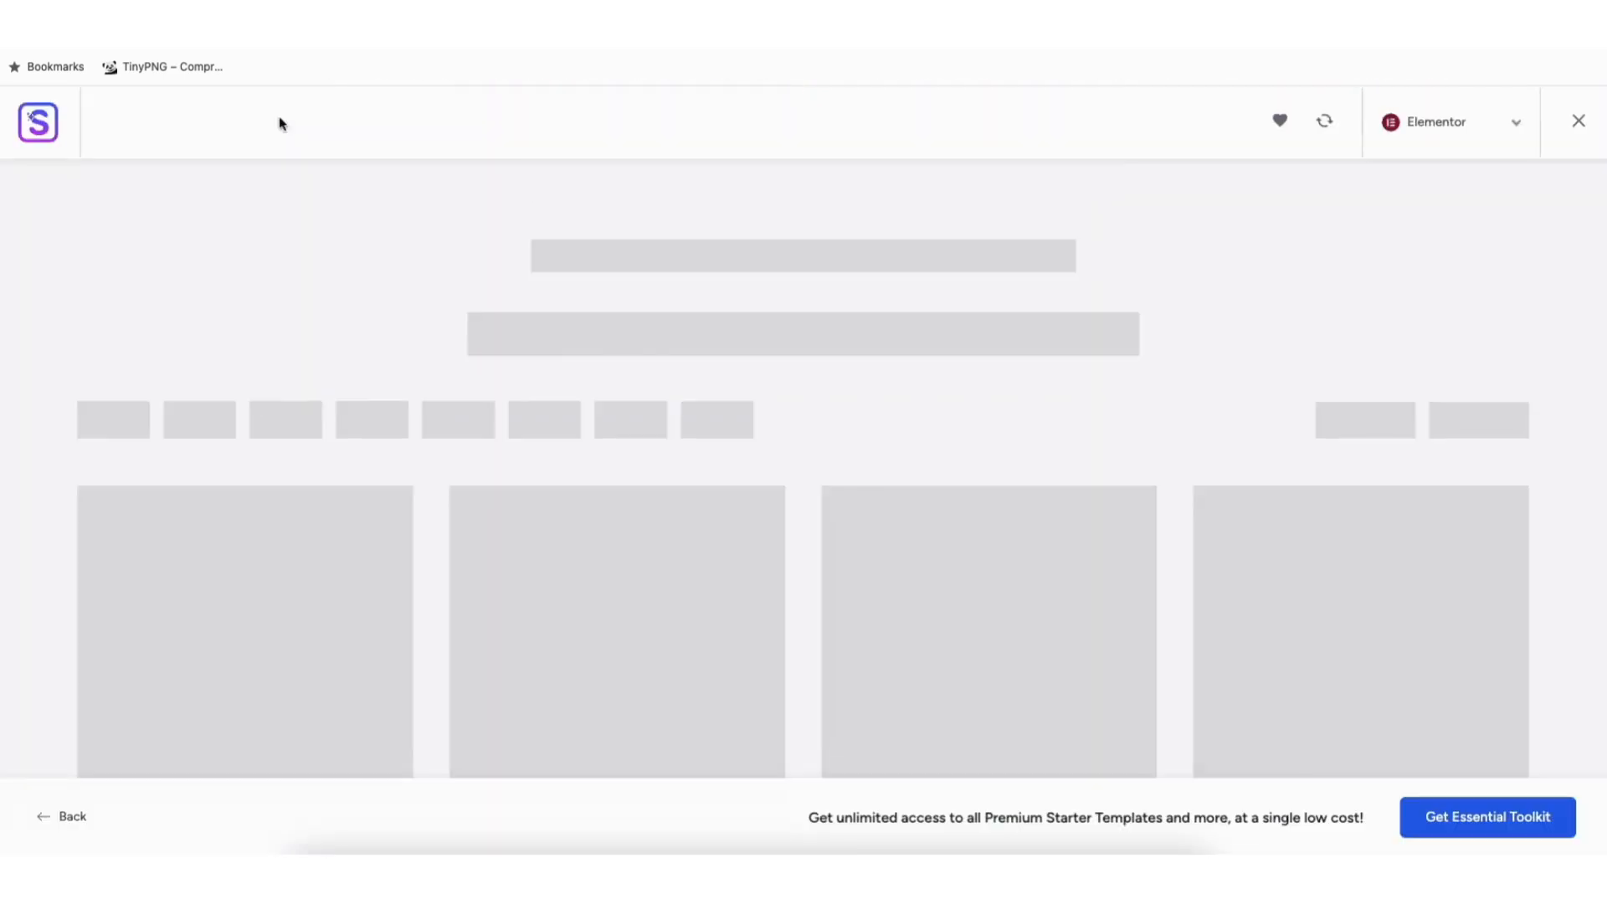
Step: Examine the wider range of starter template designs in the Elementor library
scroll(803, 469, down, 6)
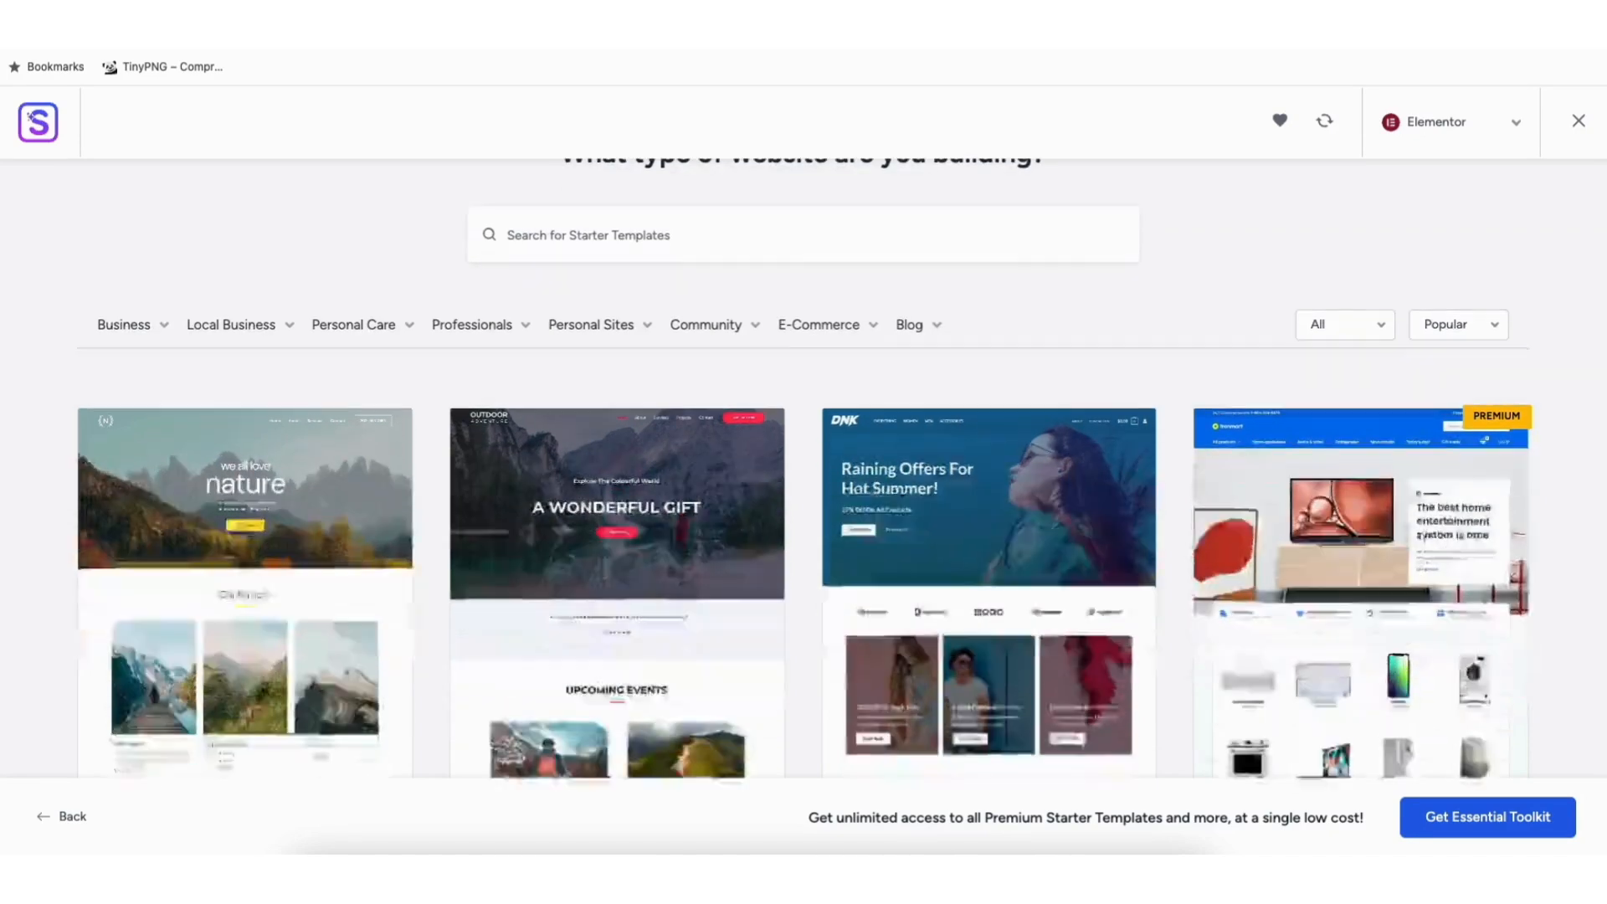
scroll(803, 469, down, 9)
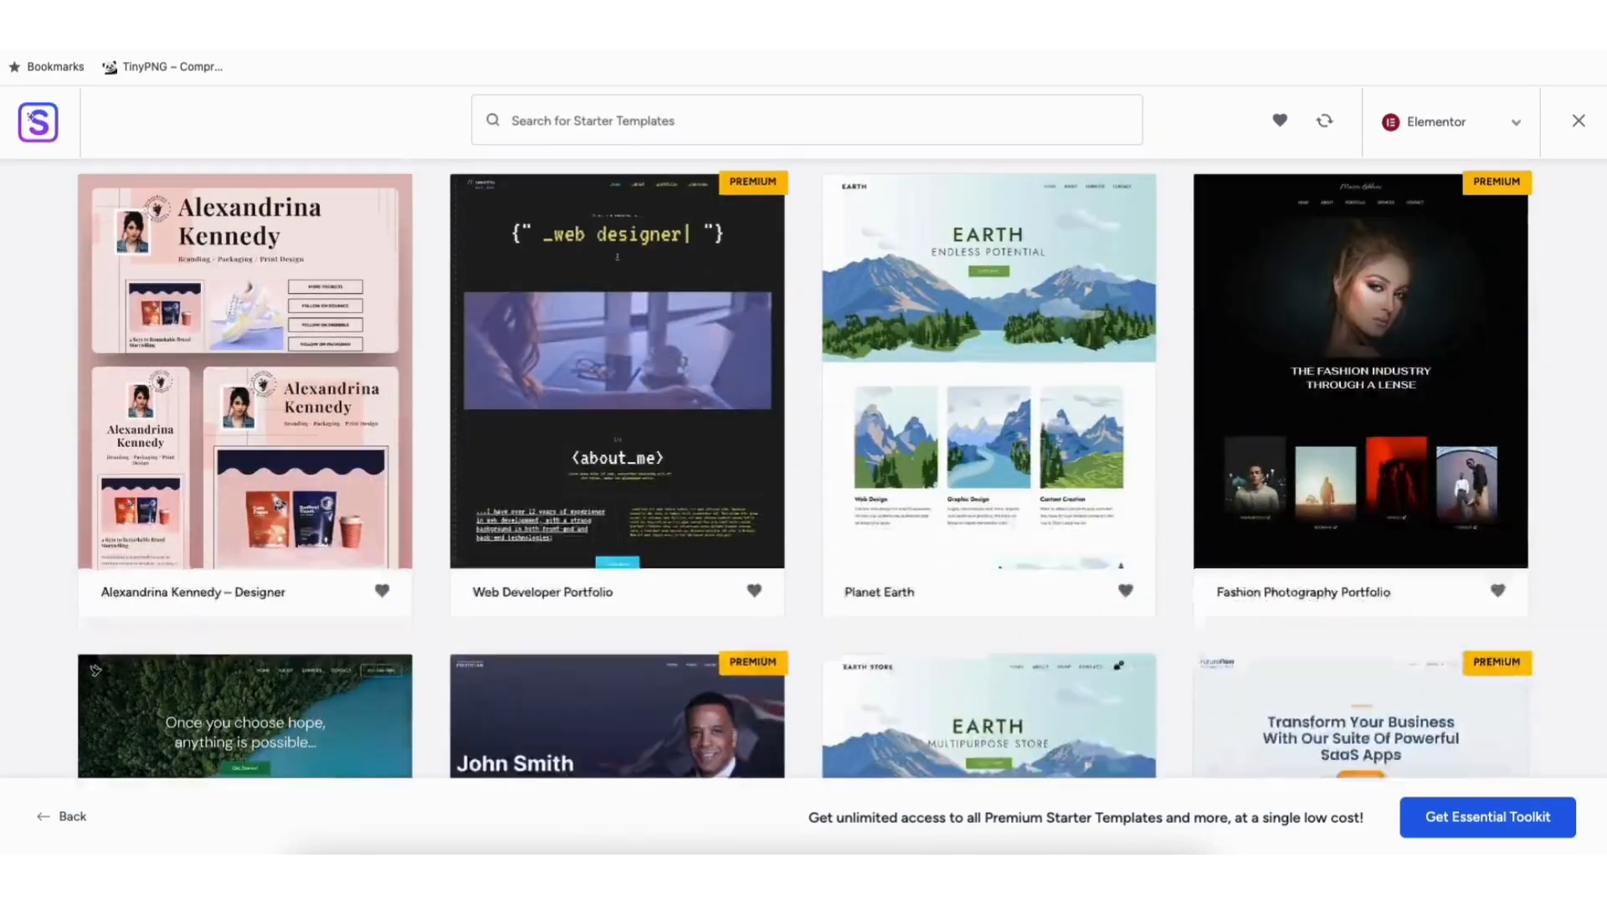
scroll(803, 469, down, 7)
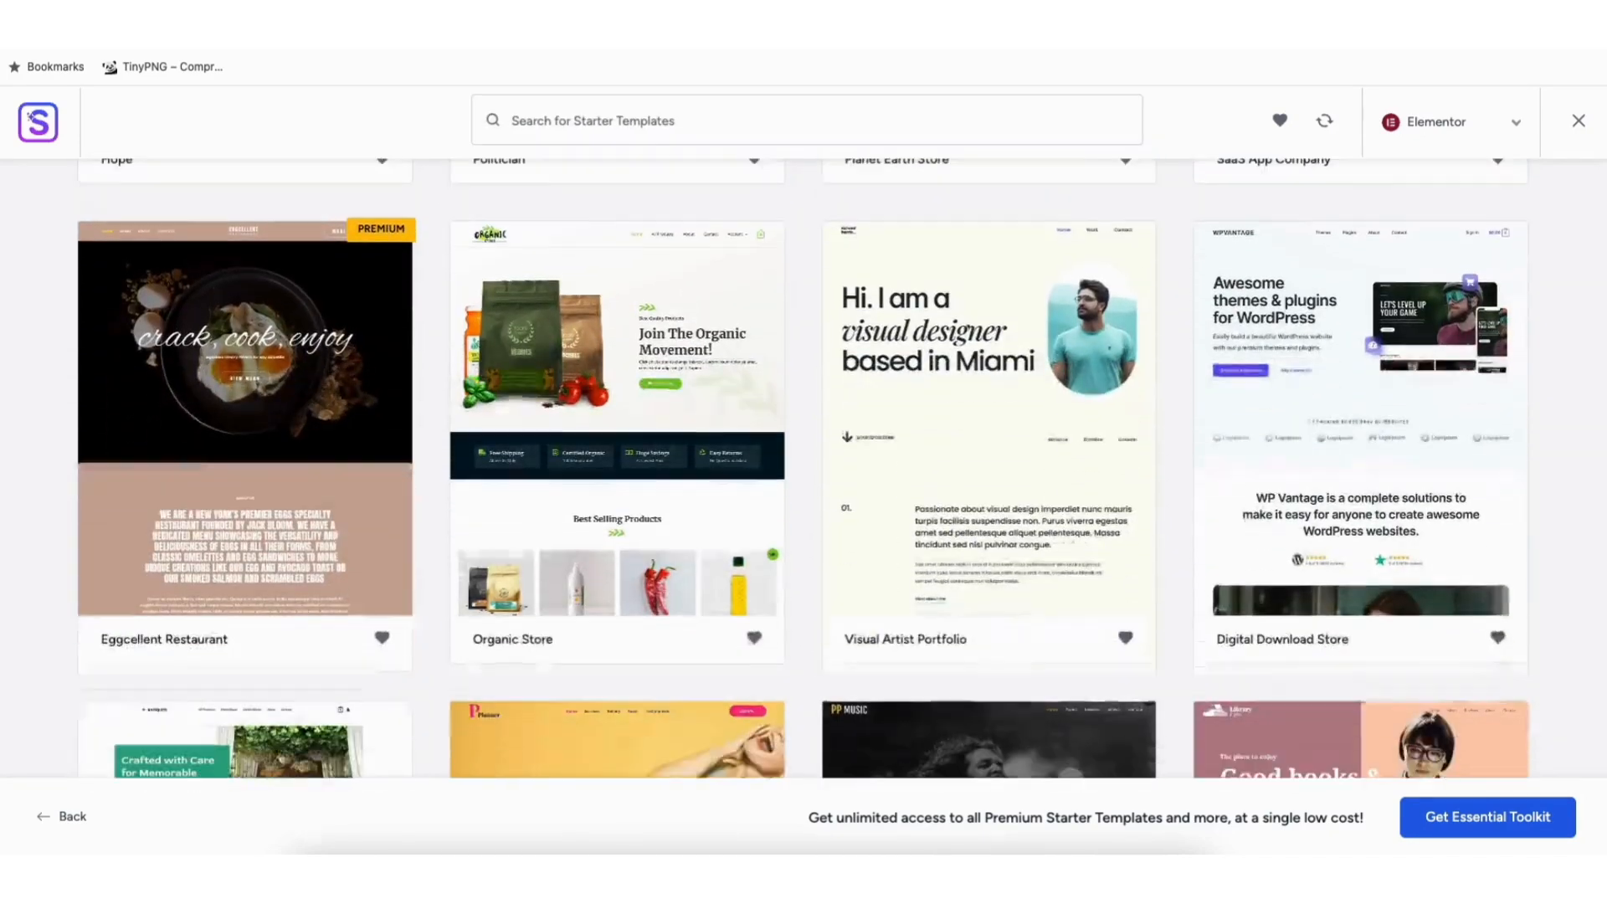
scroll(803, 468, down, 10)
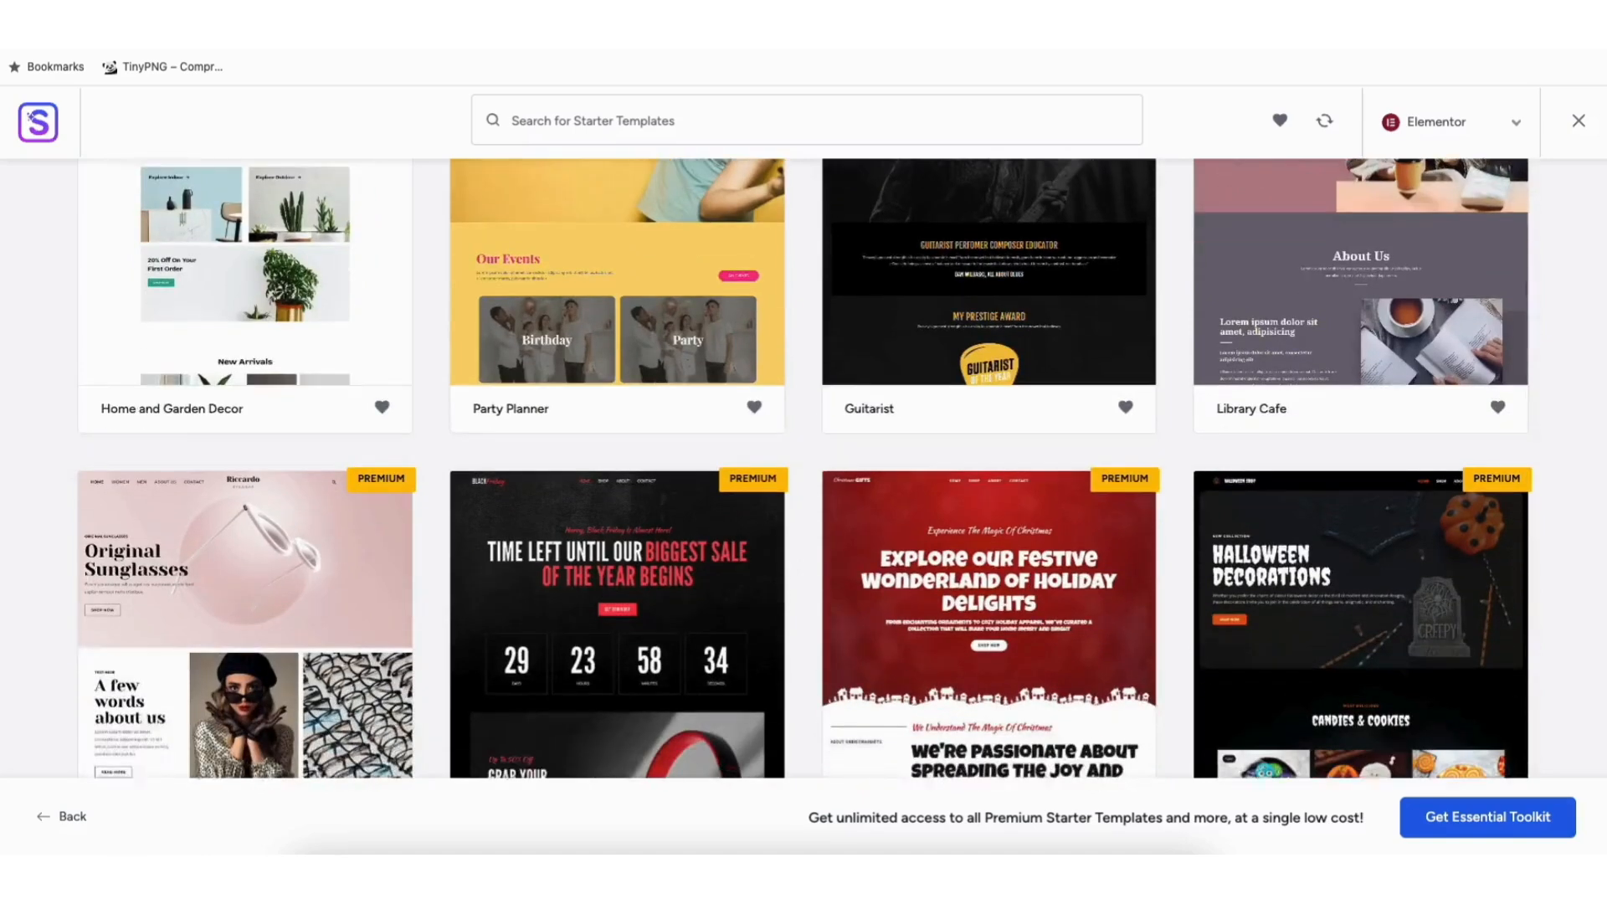
scroll(803, 469, down, 10)
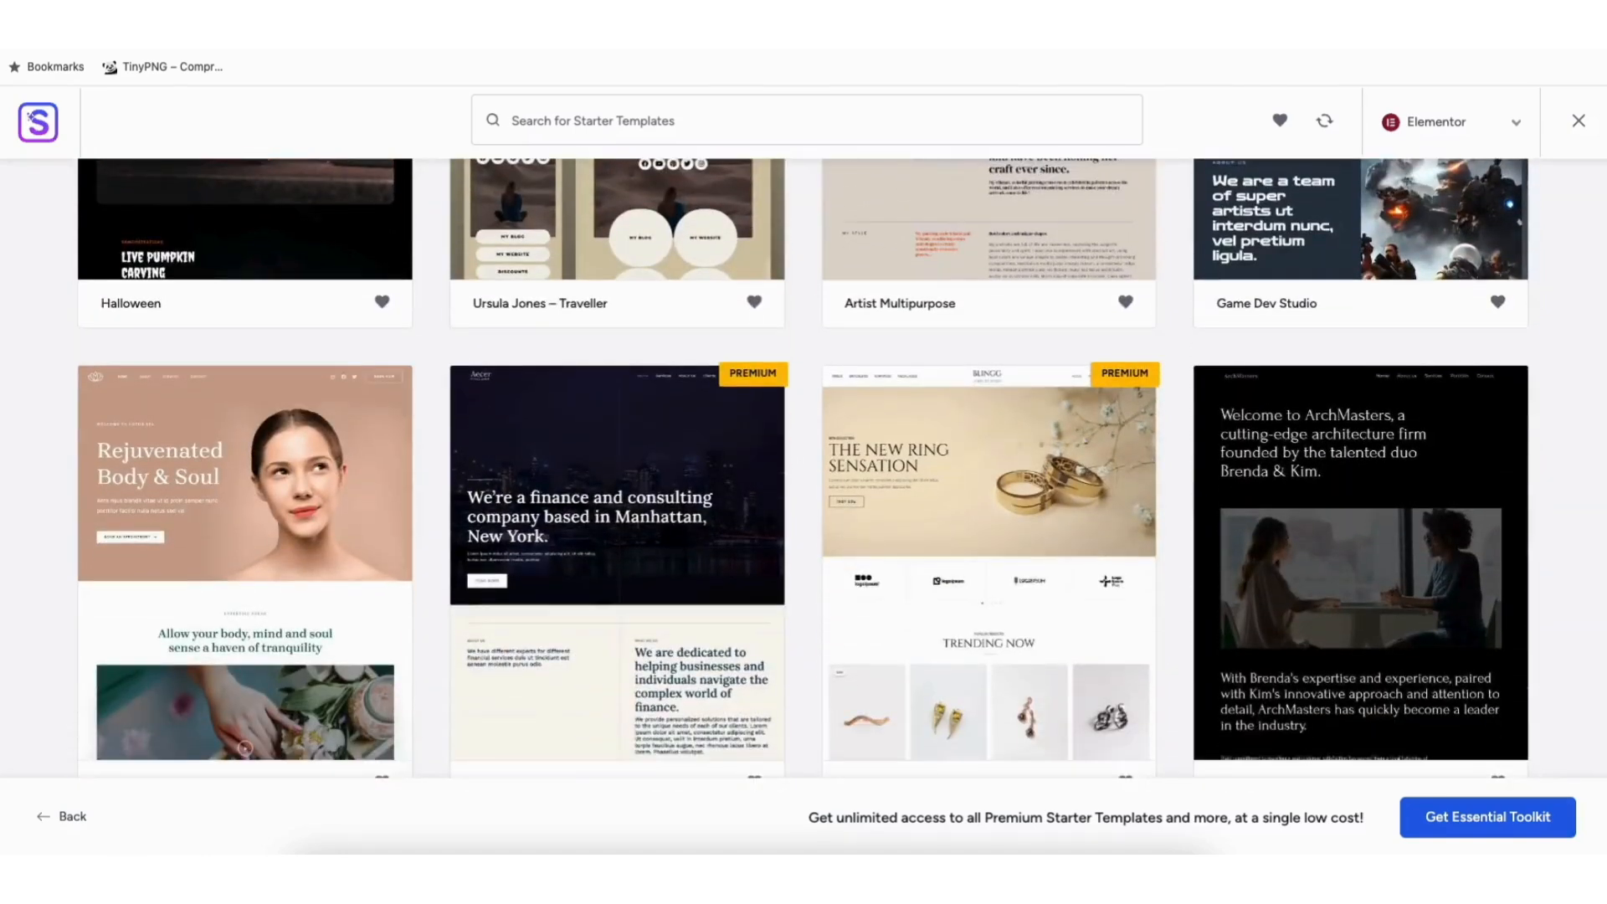
scroll(804, 468, down, 9)
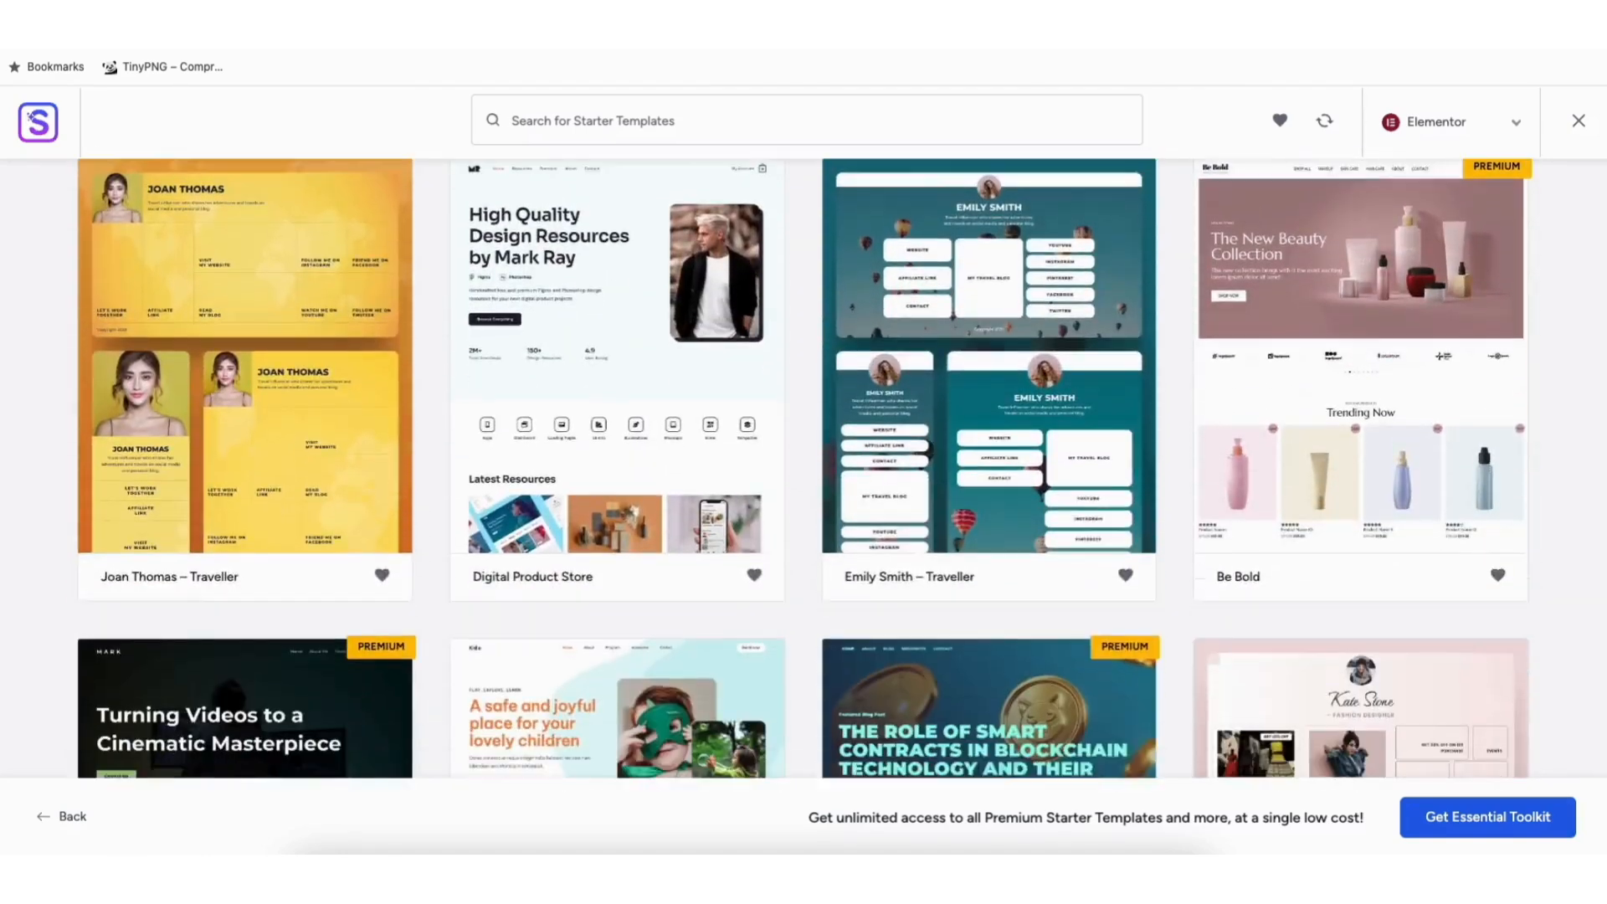
scroll(803, 468, down, 7)
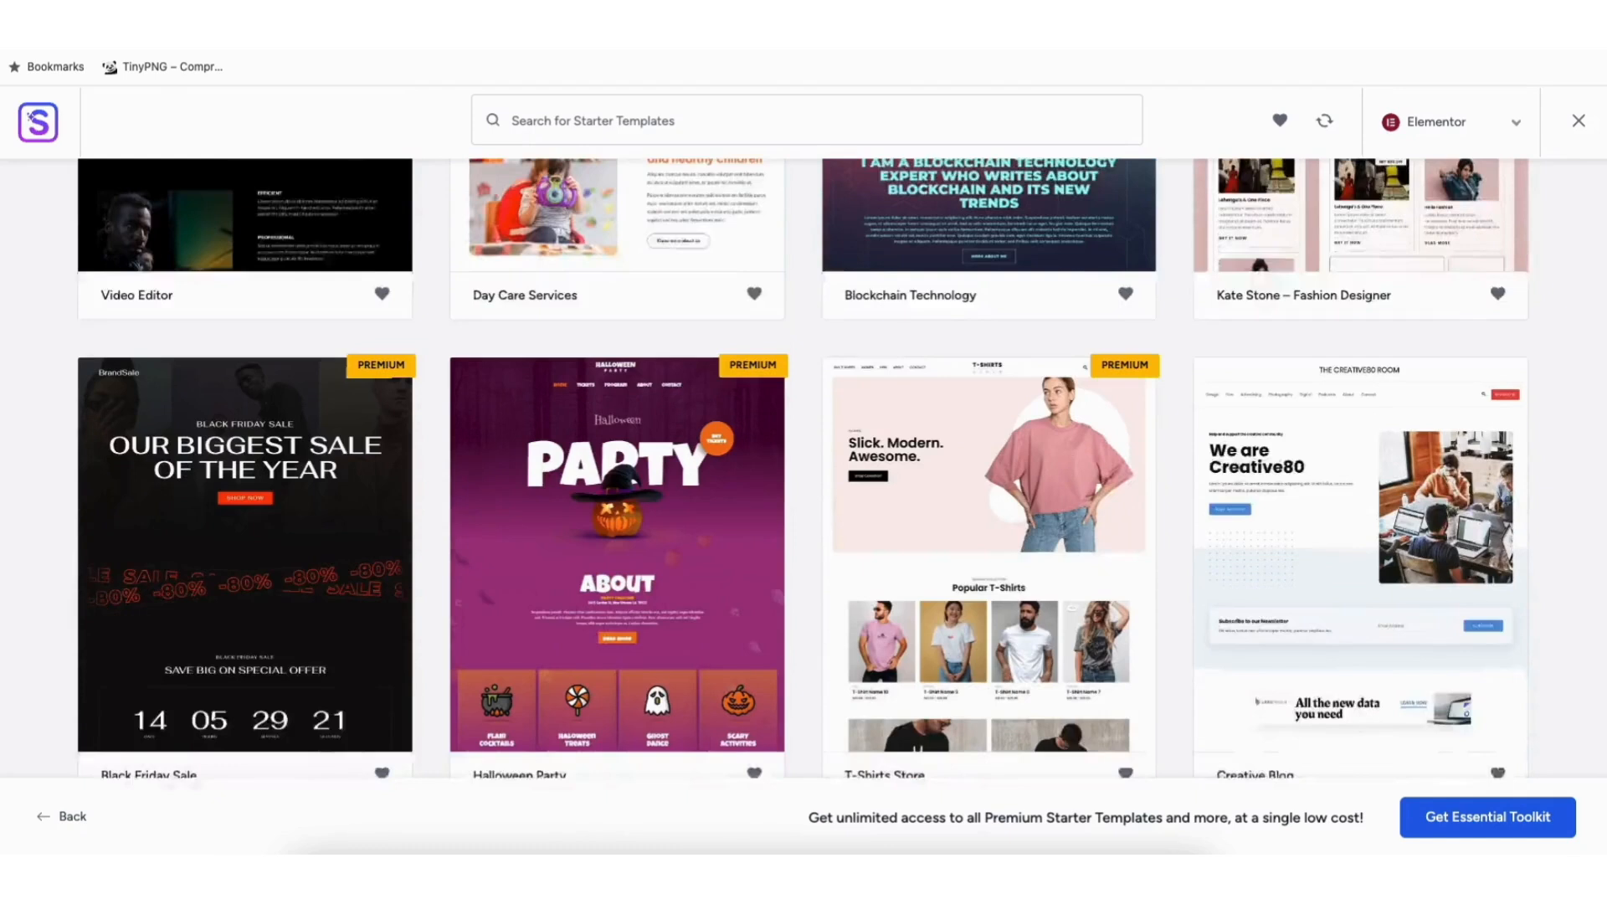
scroll(803, 468, down, 8)
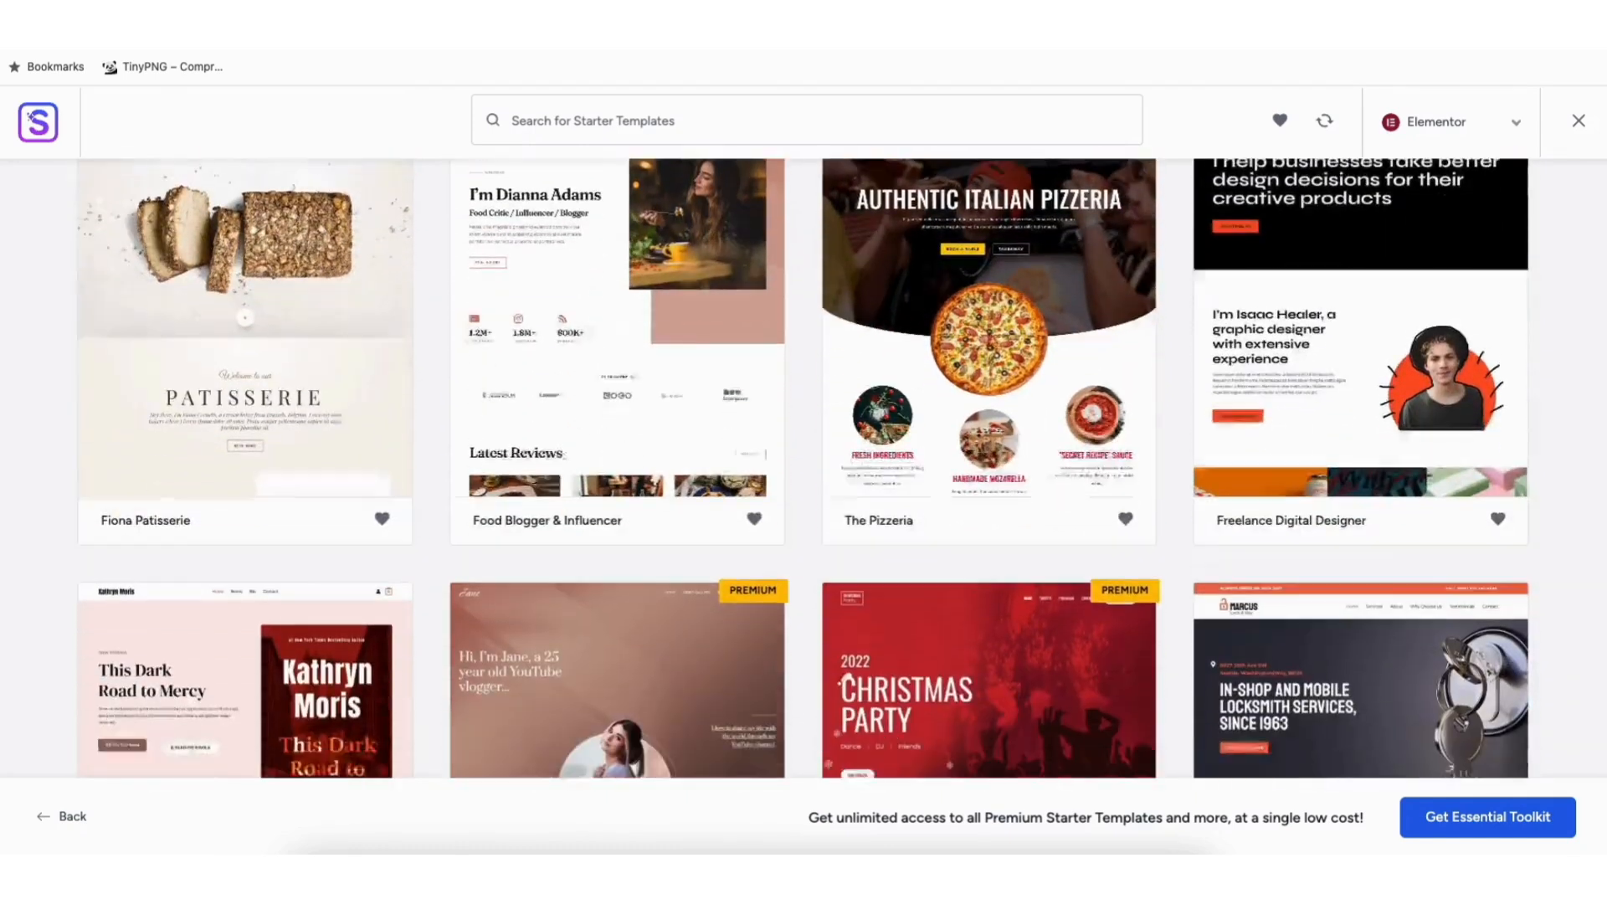
scroll(804, 469, down, 6)
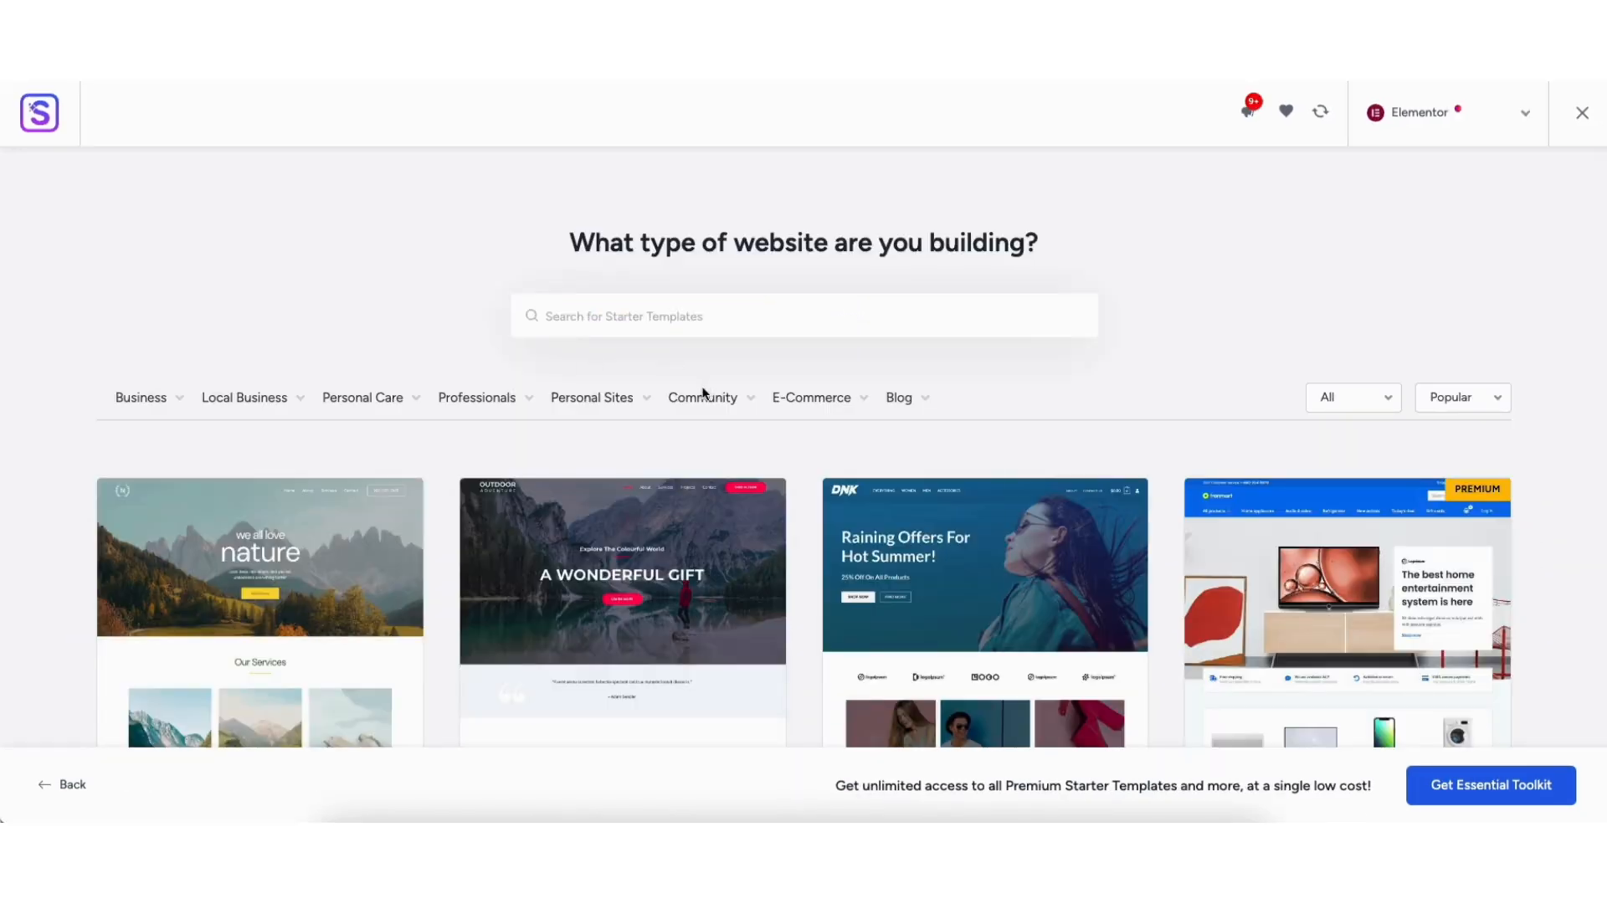
Step: Search the starter templates for "Wedding" and select the Wedding Invitation template with the outdoor couple photo and August 28th 2020 date
mouse_move(703, 400)
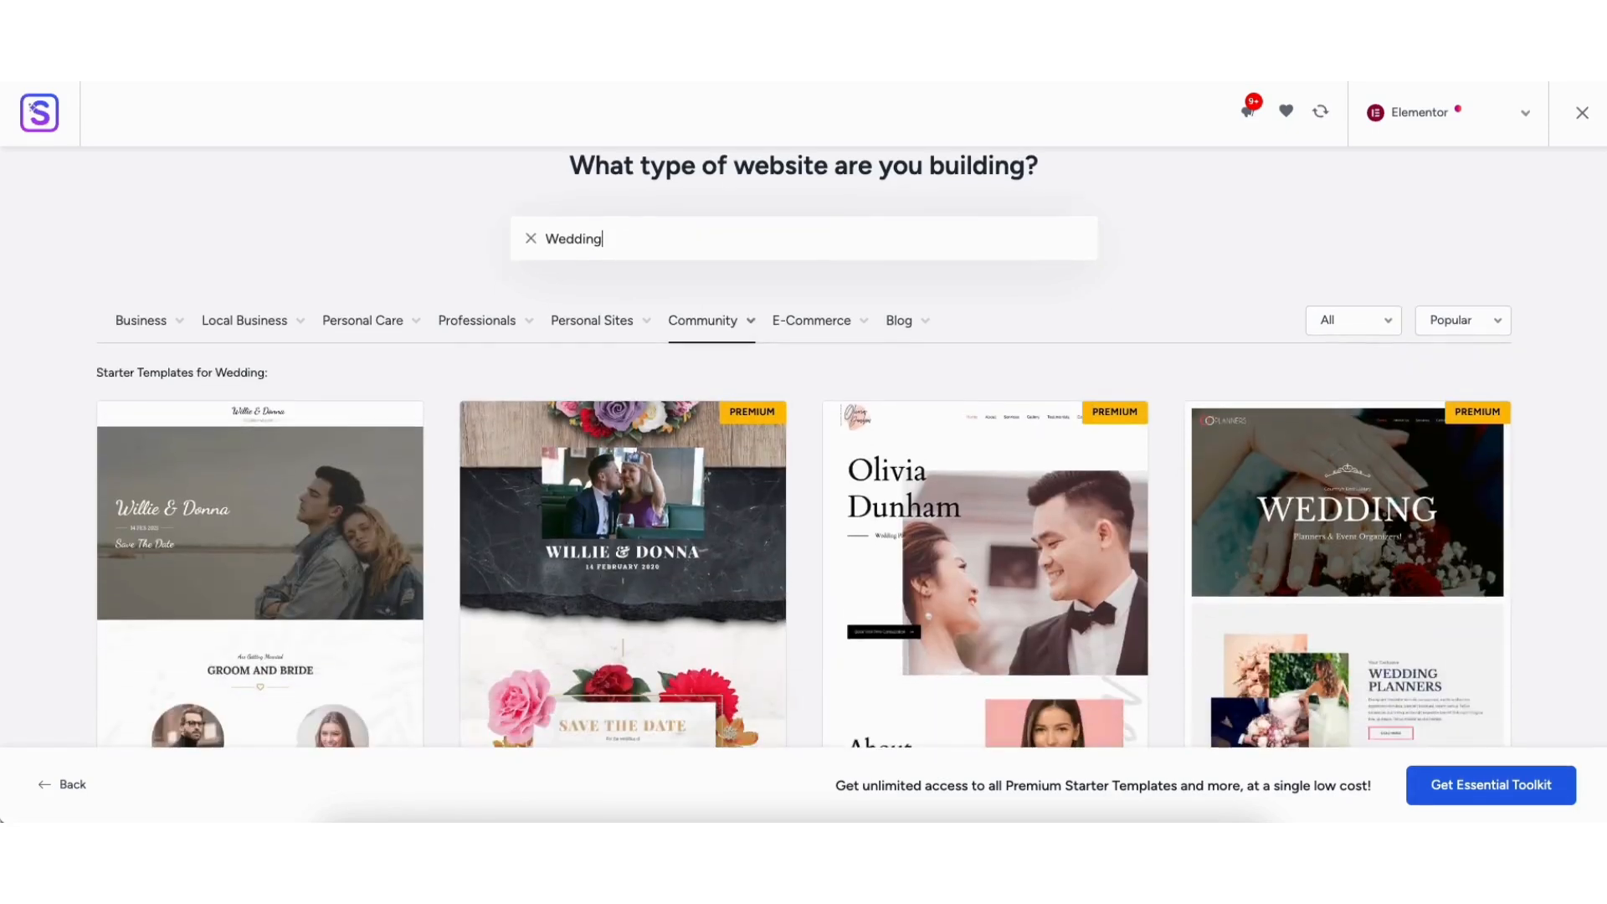
scroll(1590, 278, down, 5)
scroll(1591, 277, down, 5)
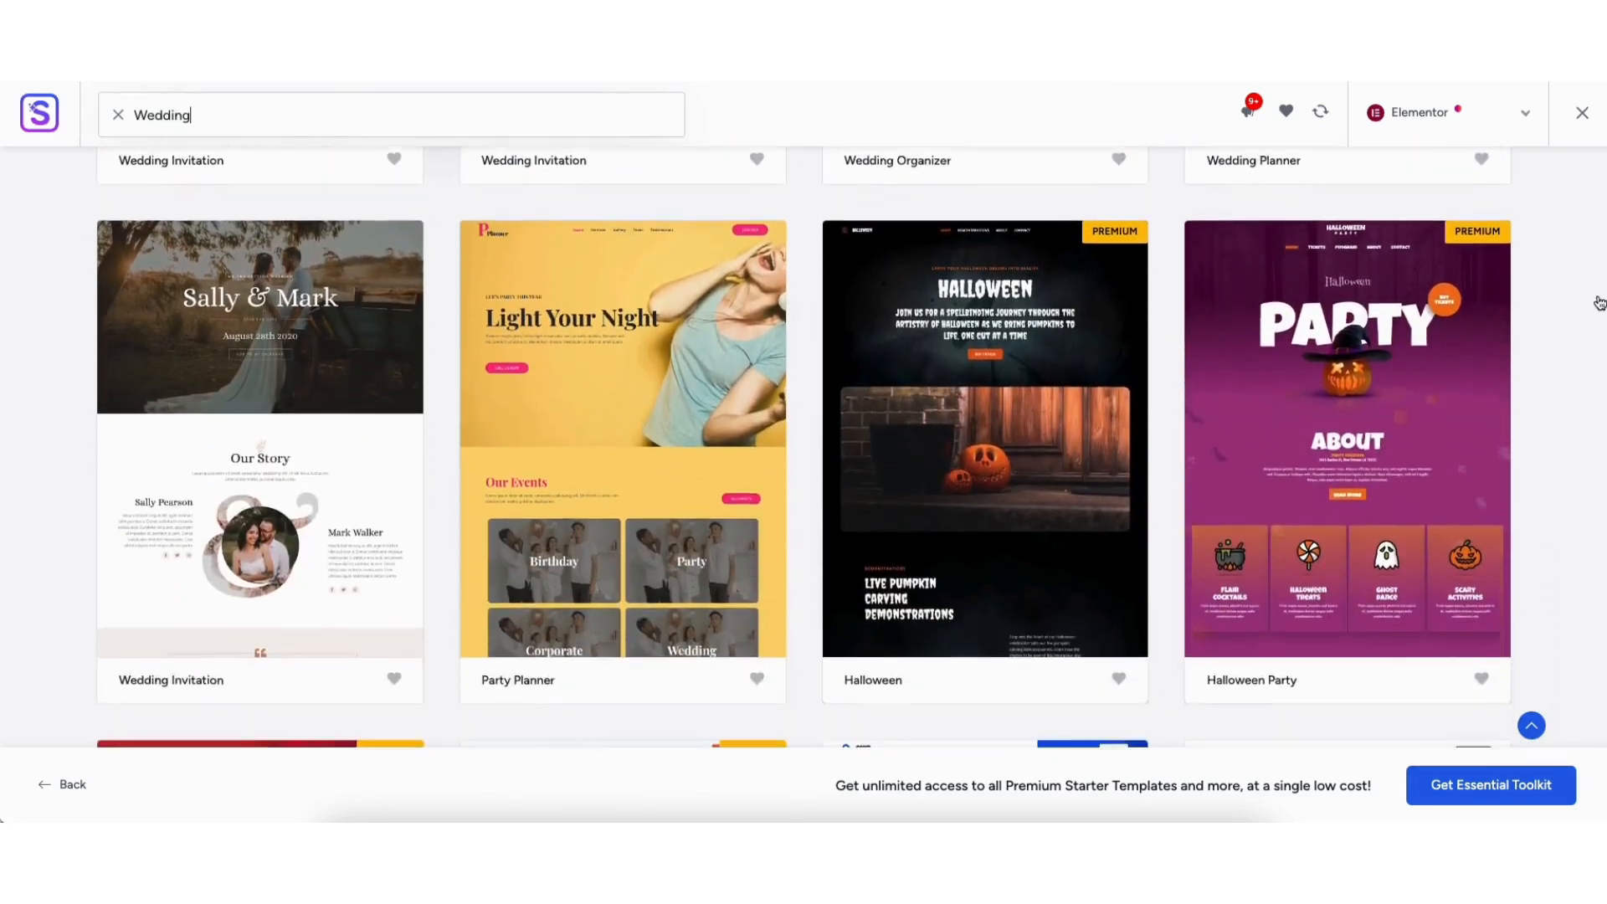
scroll(803, 447, up, 4)
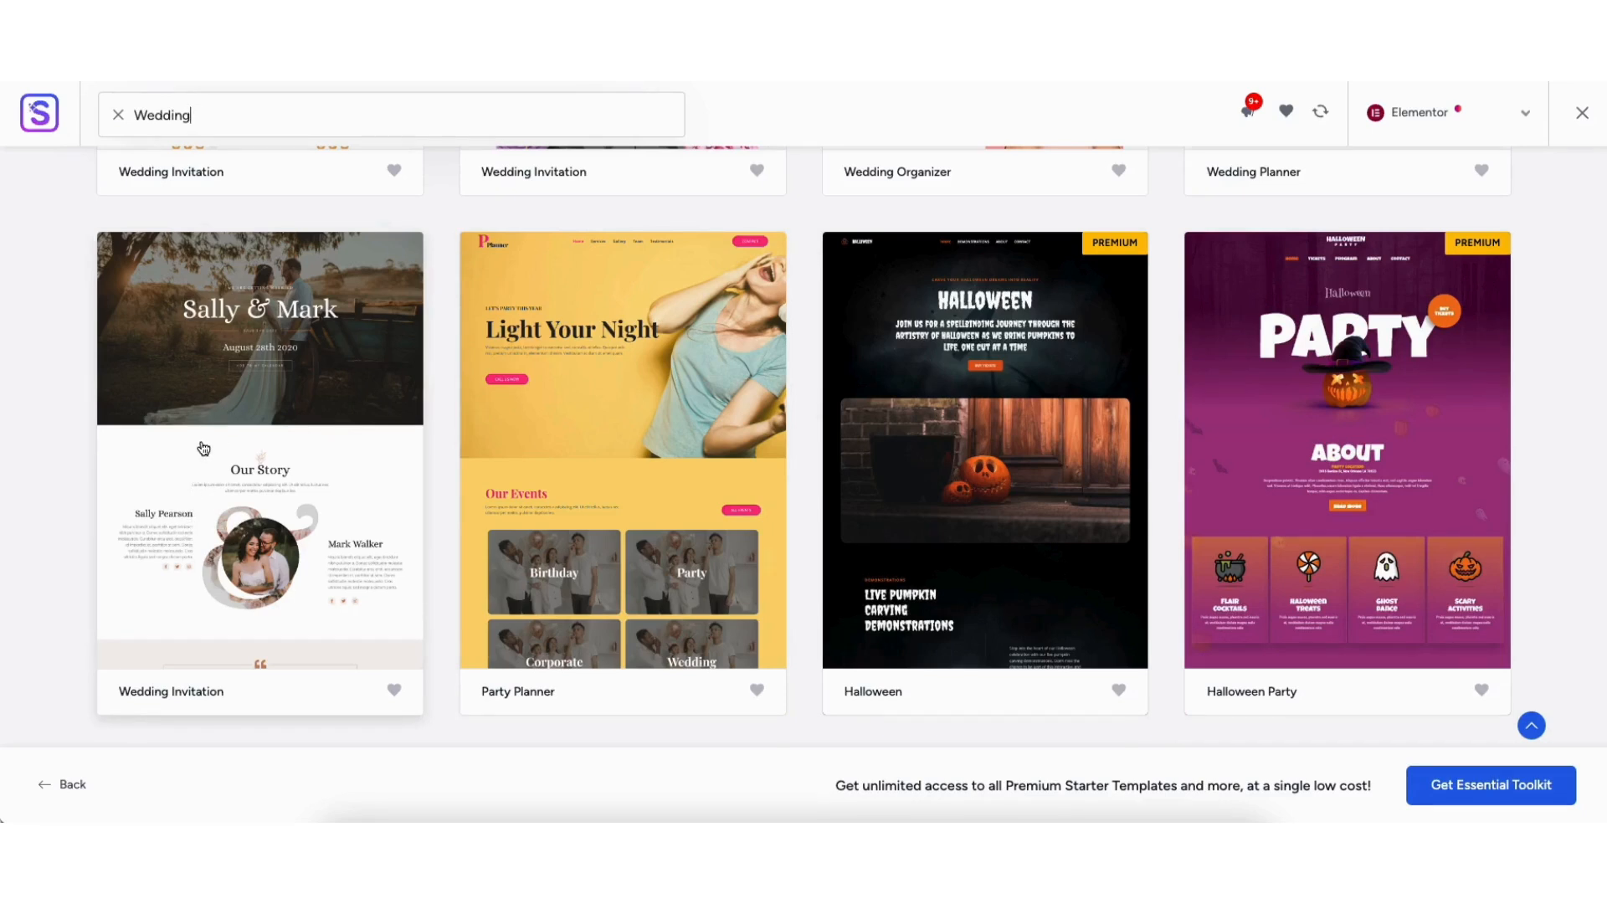
click(199, 451)
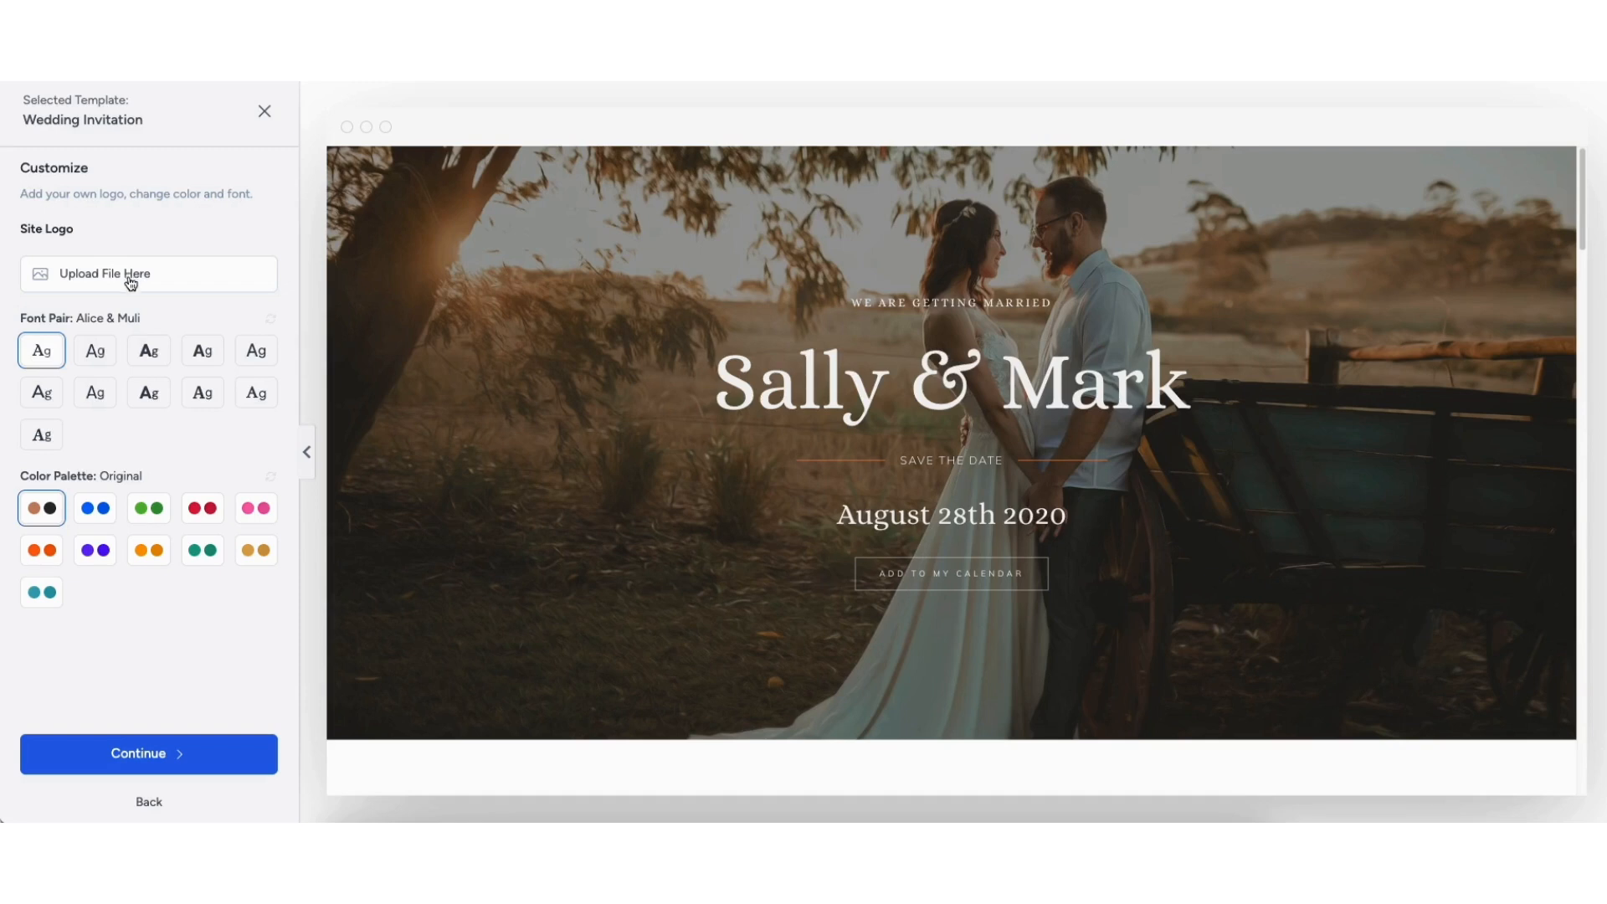
Step: Try several alternative color palettes on the Wedding Invitation template and restore the Original palette
click(98, 517)
click(150, 514)
click(201, 514)
click(256, 518)
click(189, 556)
click(150, 556)
click(97, 556)
click(47, 556)
click(40, 512)
Step: Build the website from the Wedding Invitation template without optional features, keeping all four advanced import options enabled
click(158, 755)
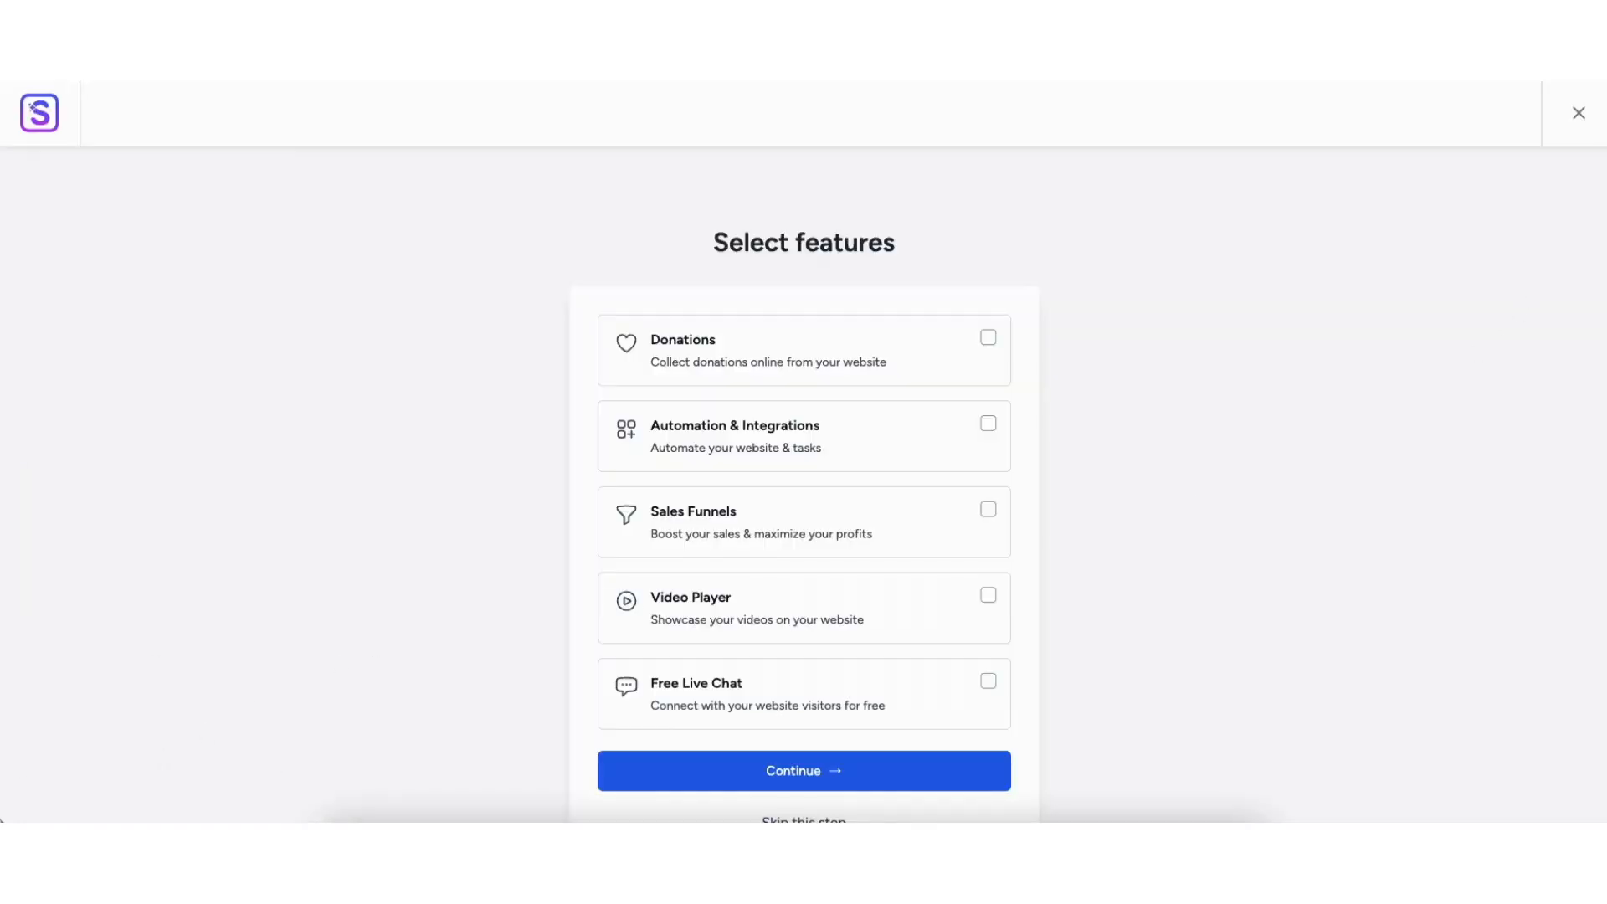
drag(1606, 172, 1605, 217)
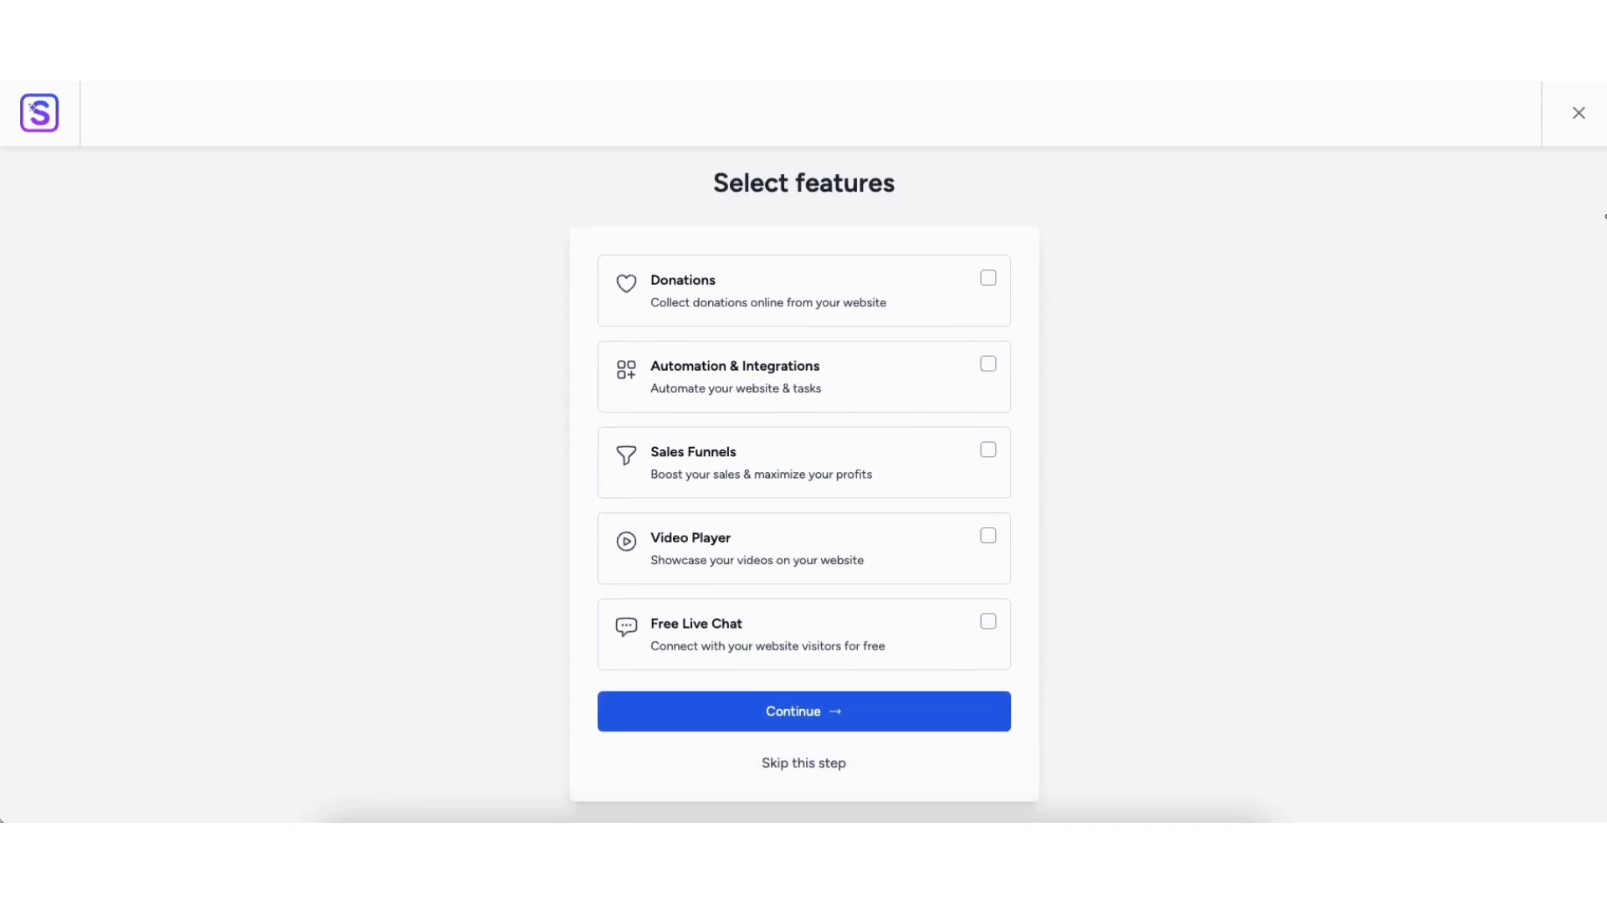
scroll(783, 745, down, 1)
click(784, 745)
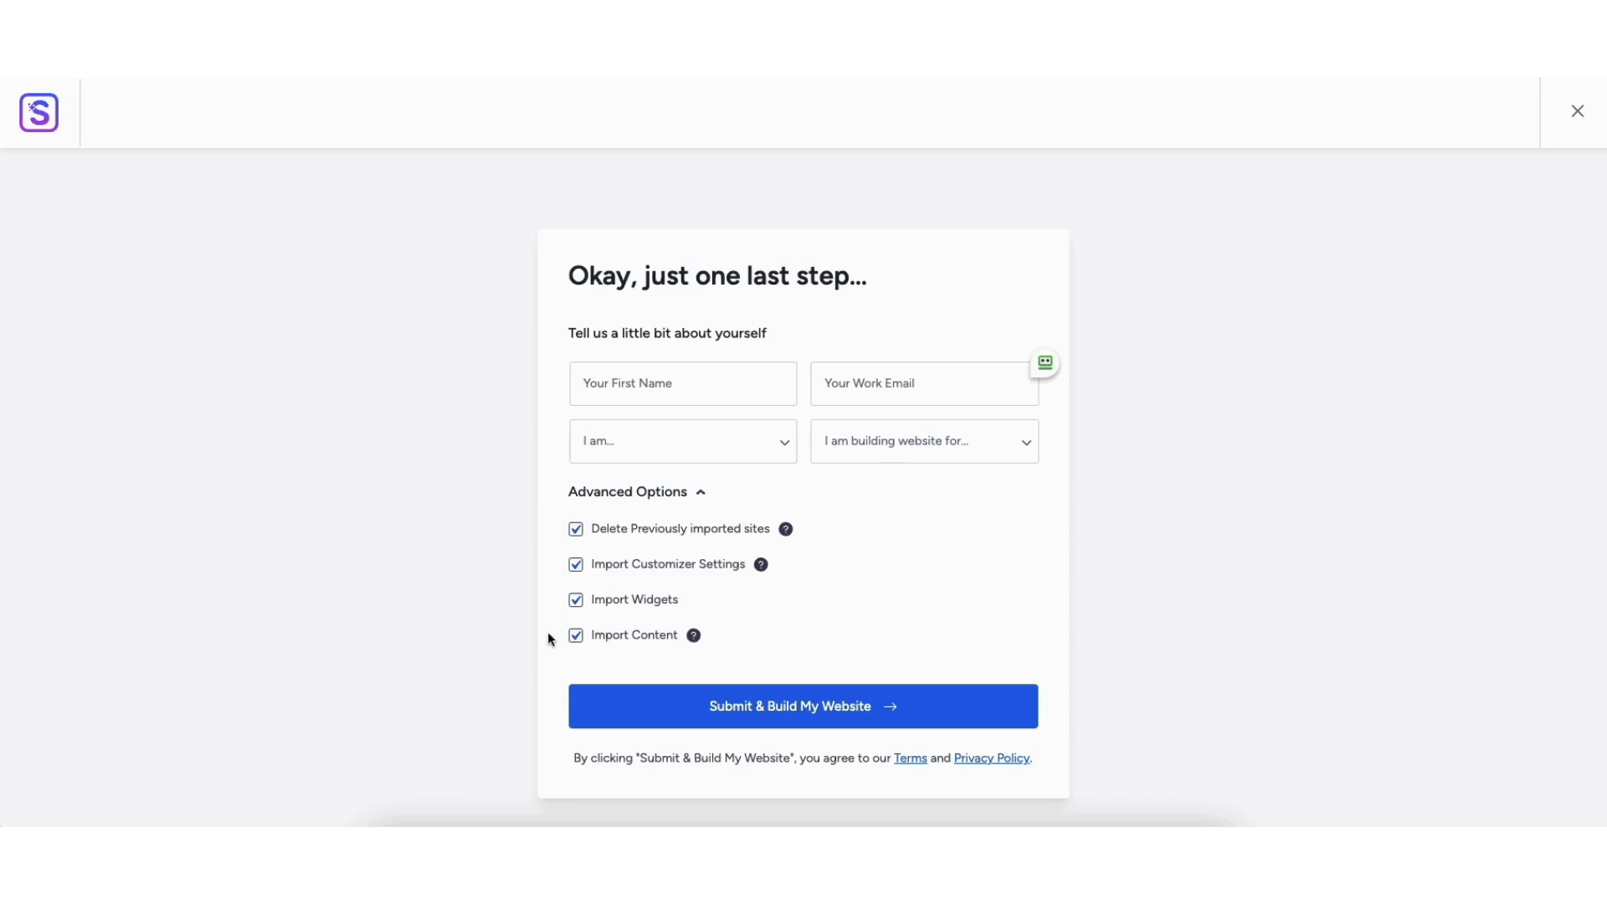
click(666, 711)
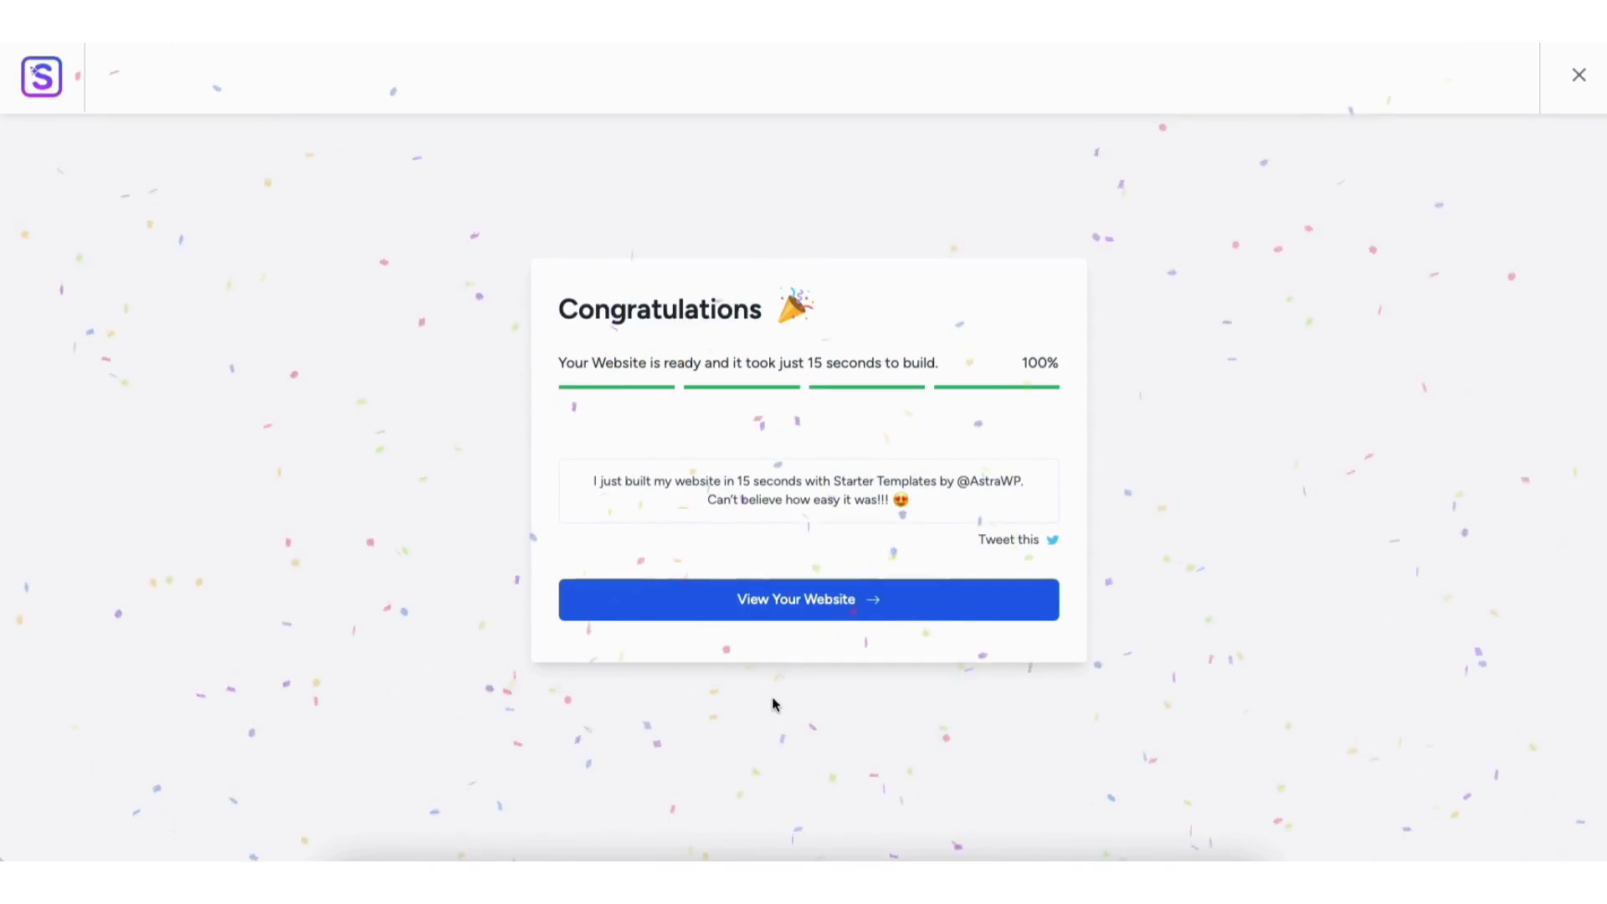
Step: View the built wedding website, review its sections down to When & Where, and return to the WordPress dashboard
click(773, 601)
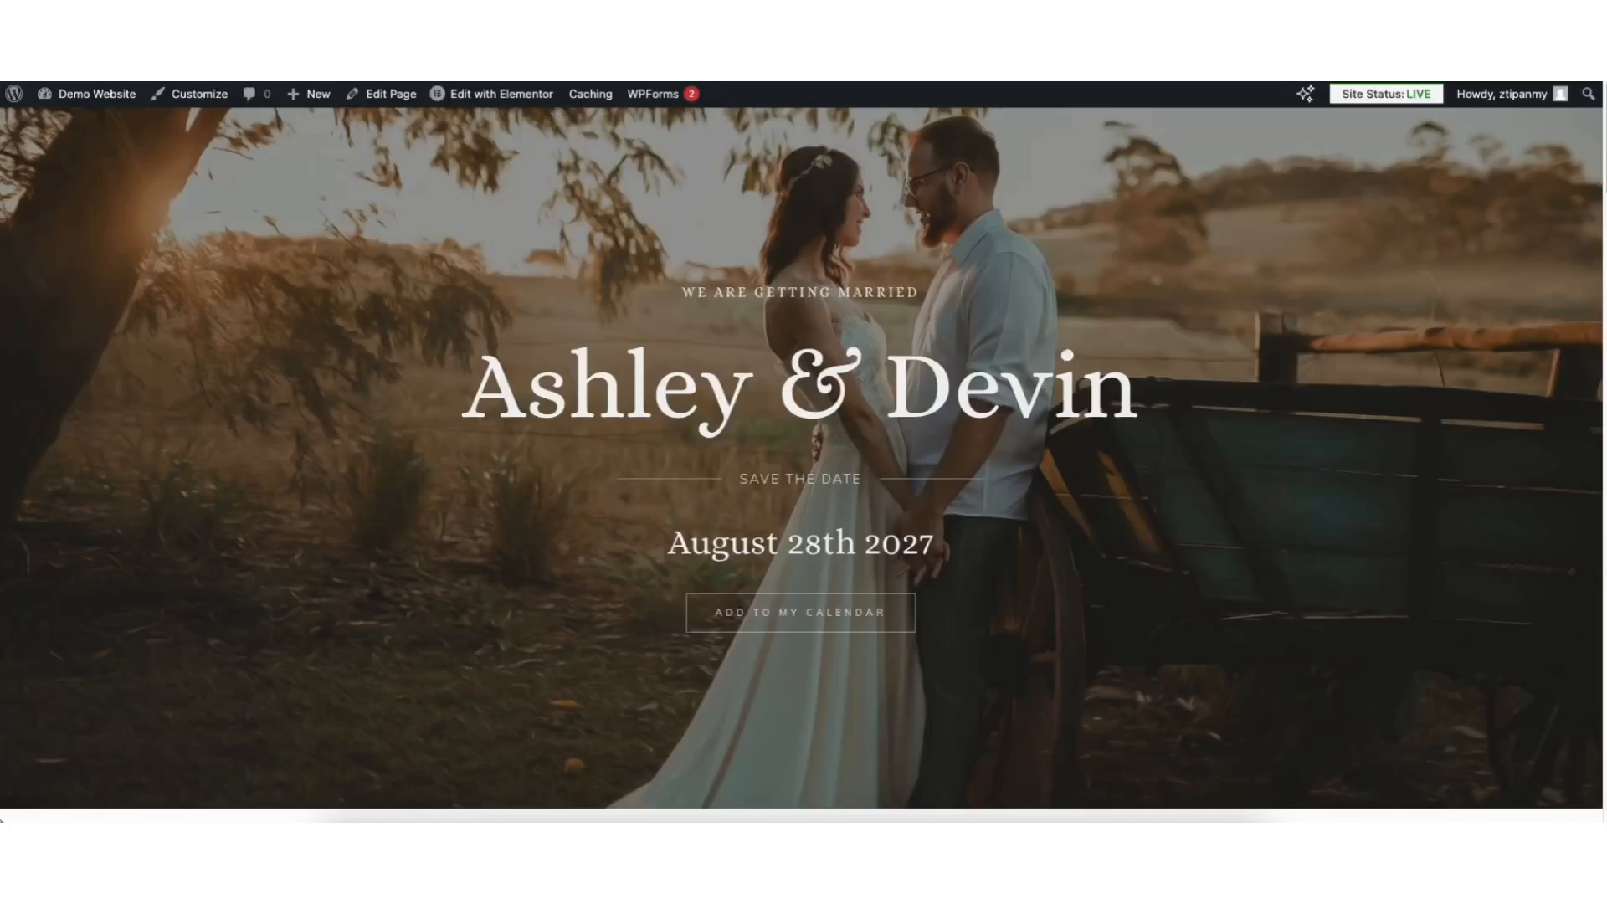
scroll(803, 452, down, 7)
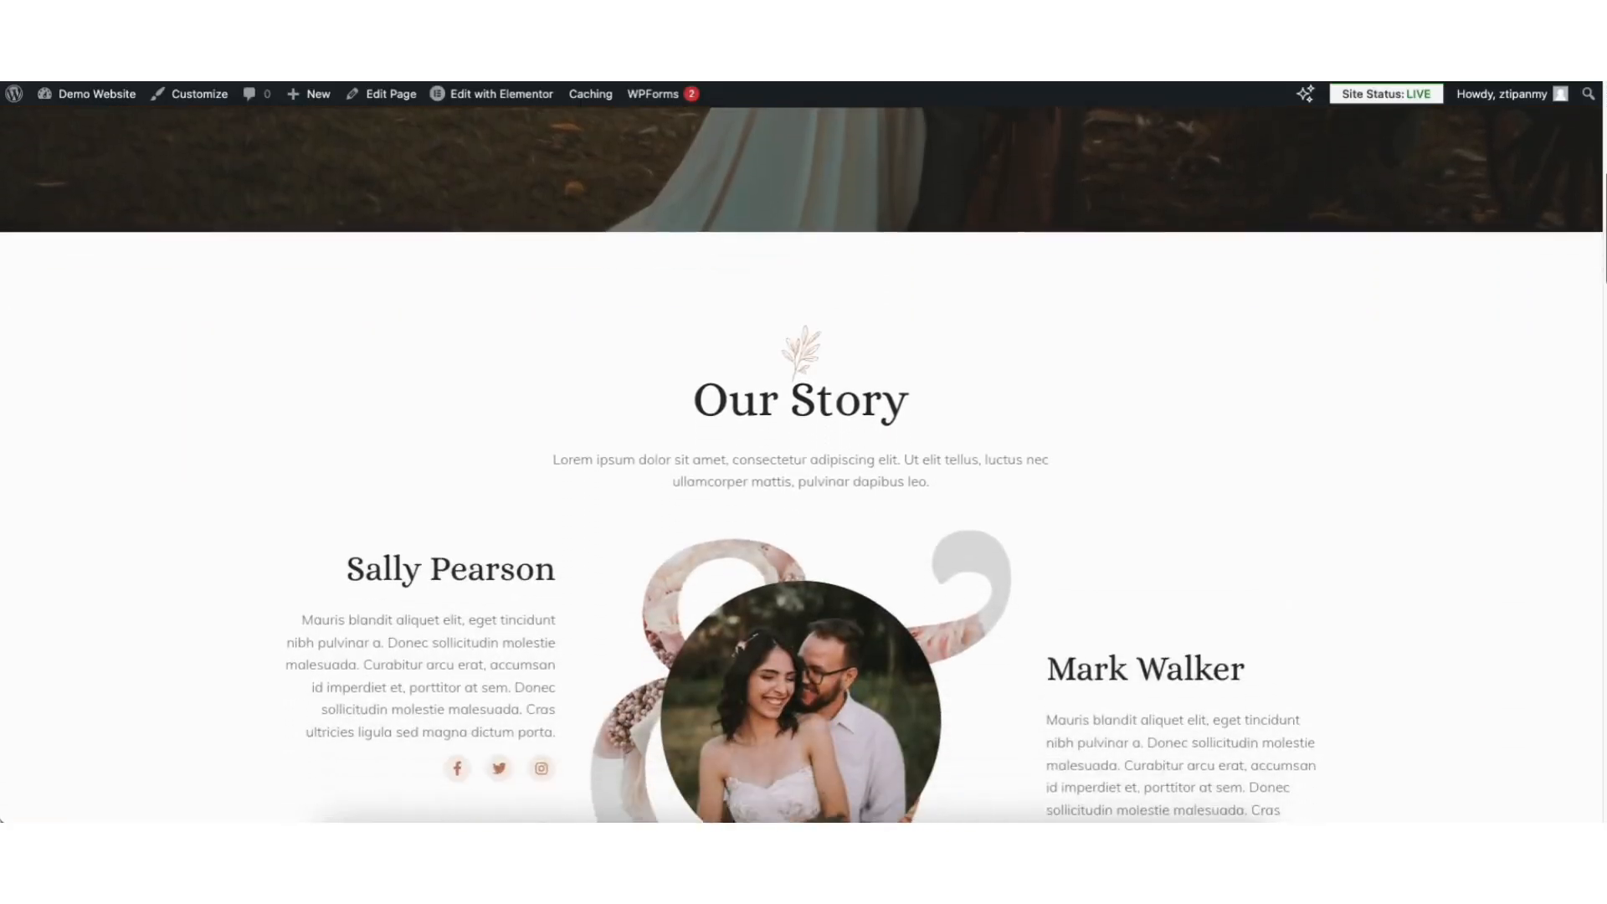
scroll(803, 452, down, 9)
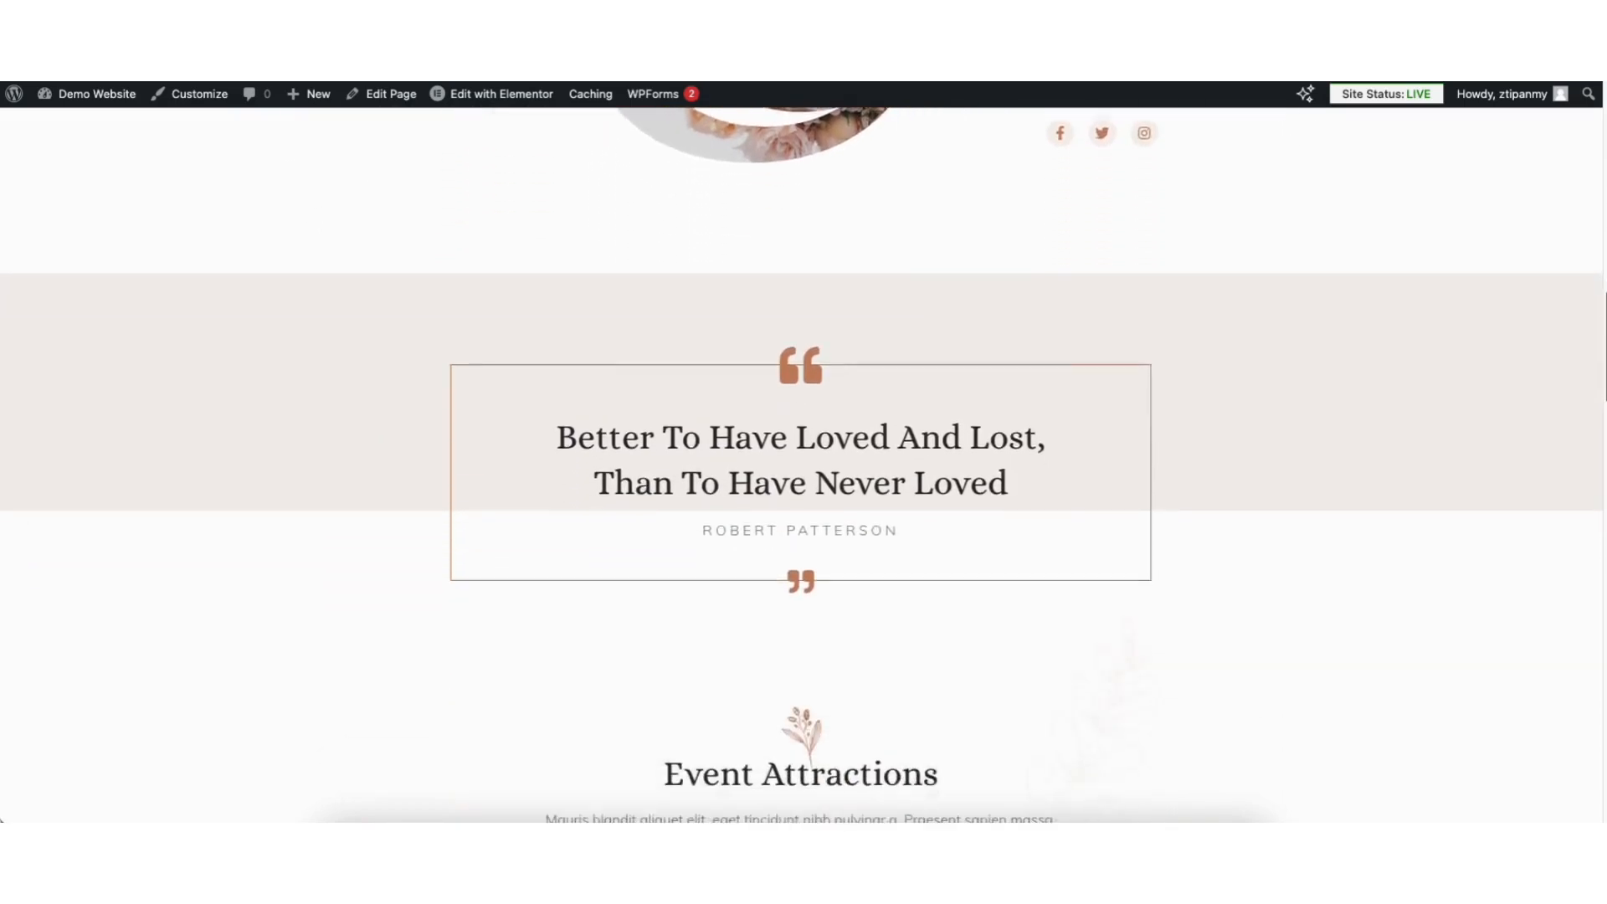
scroll(803, 452, down, 9)
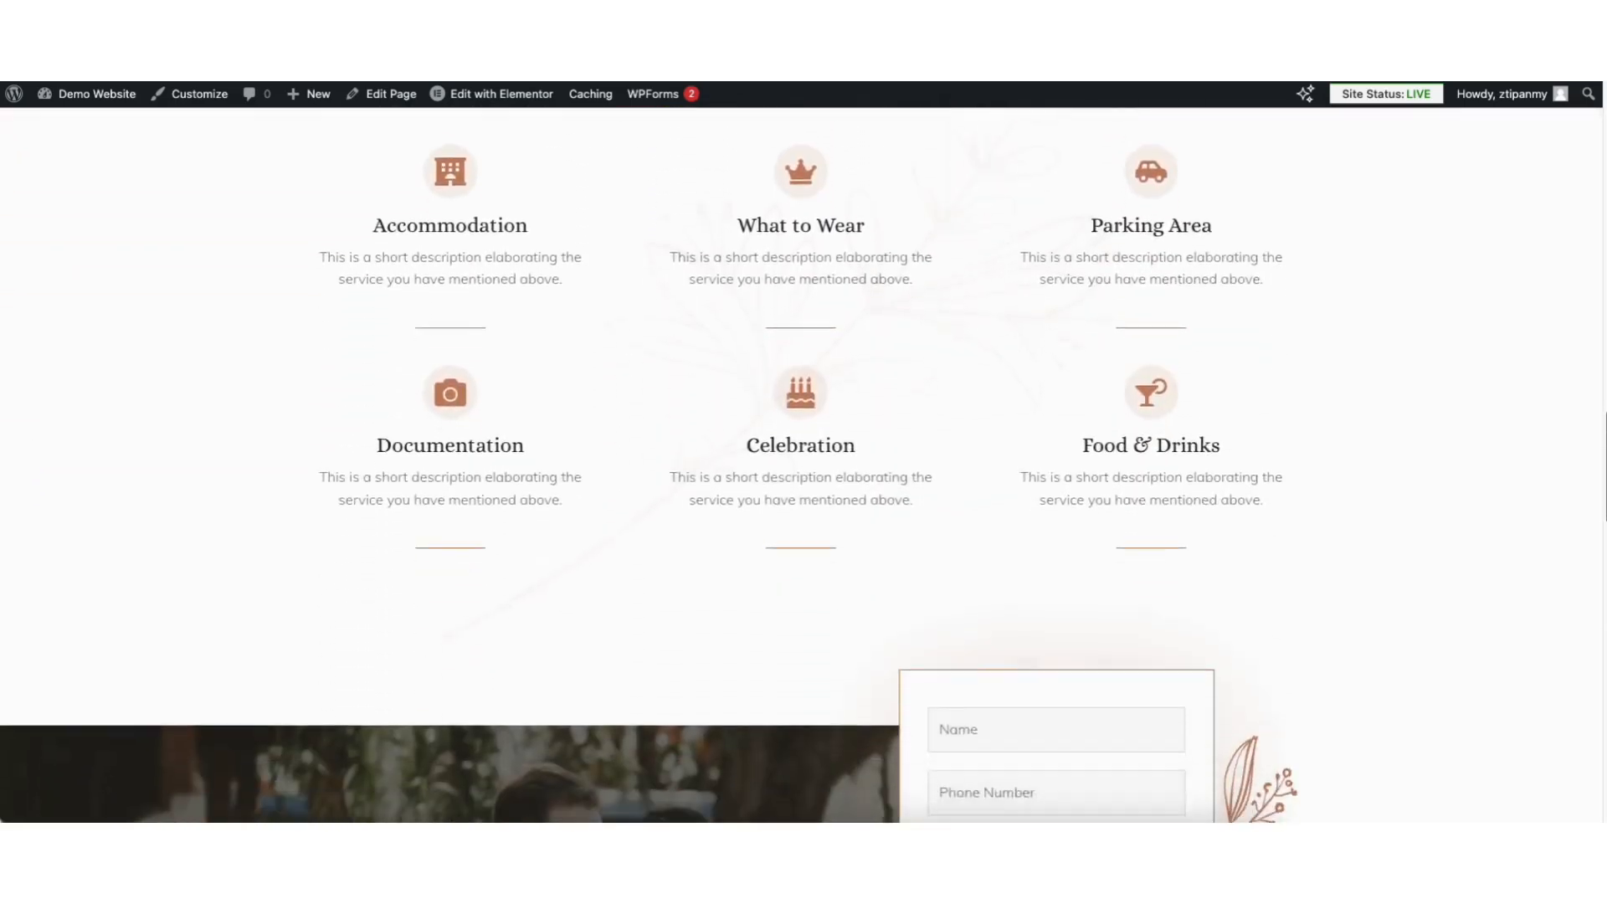
scroll(804, 452, down, 8)
scroll(208, 277, down, 7)
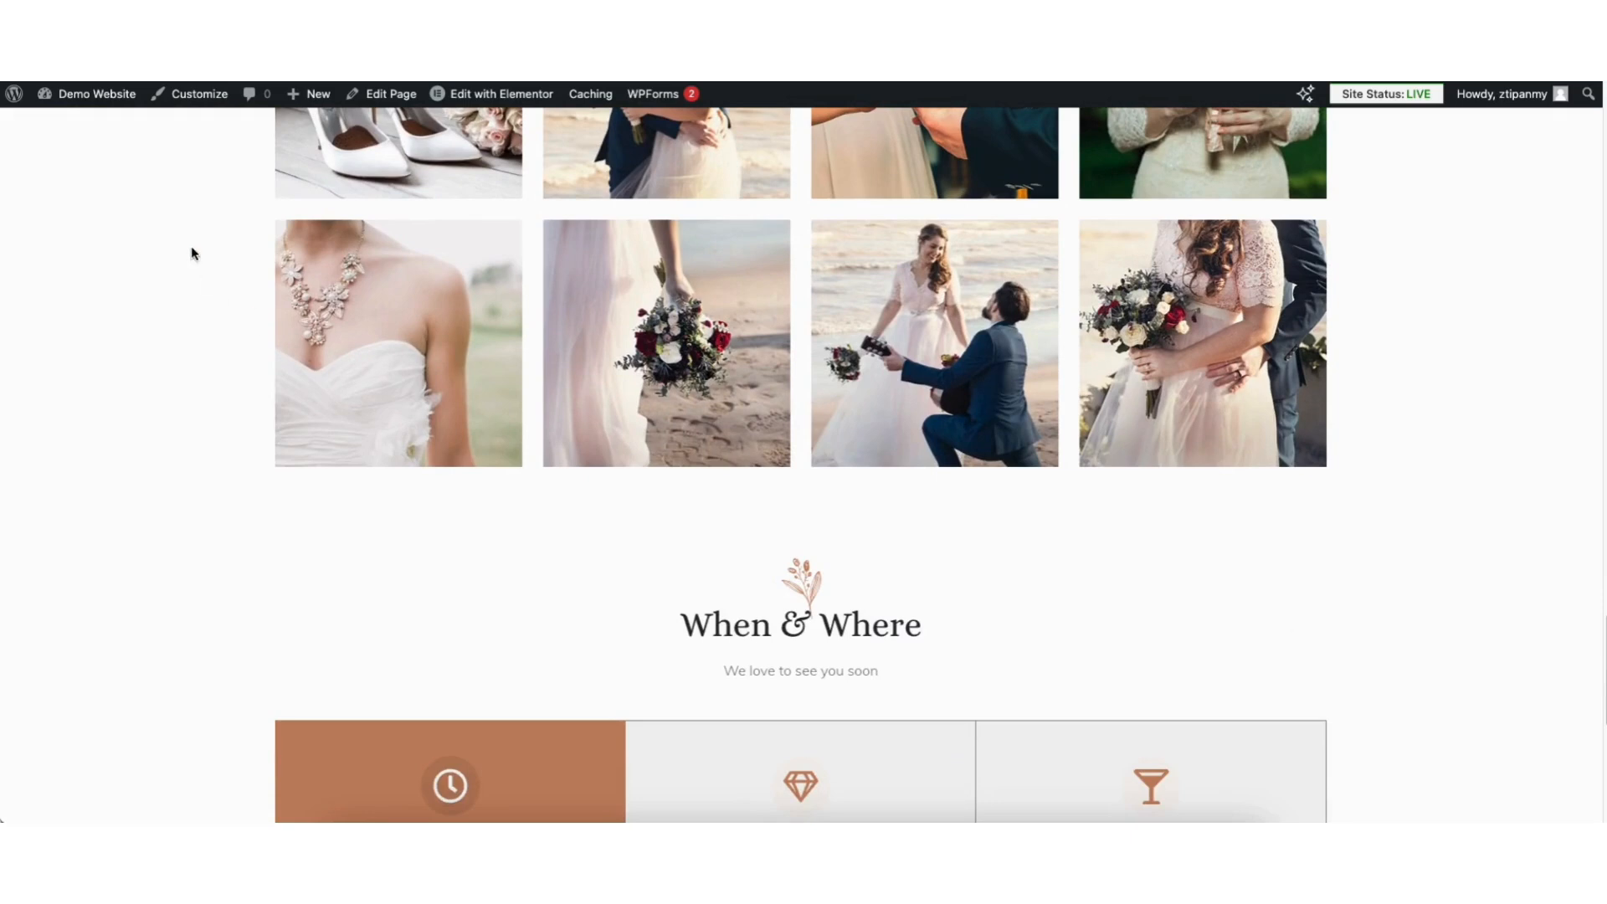
mouse_move(96, 101)
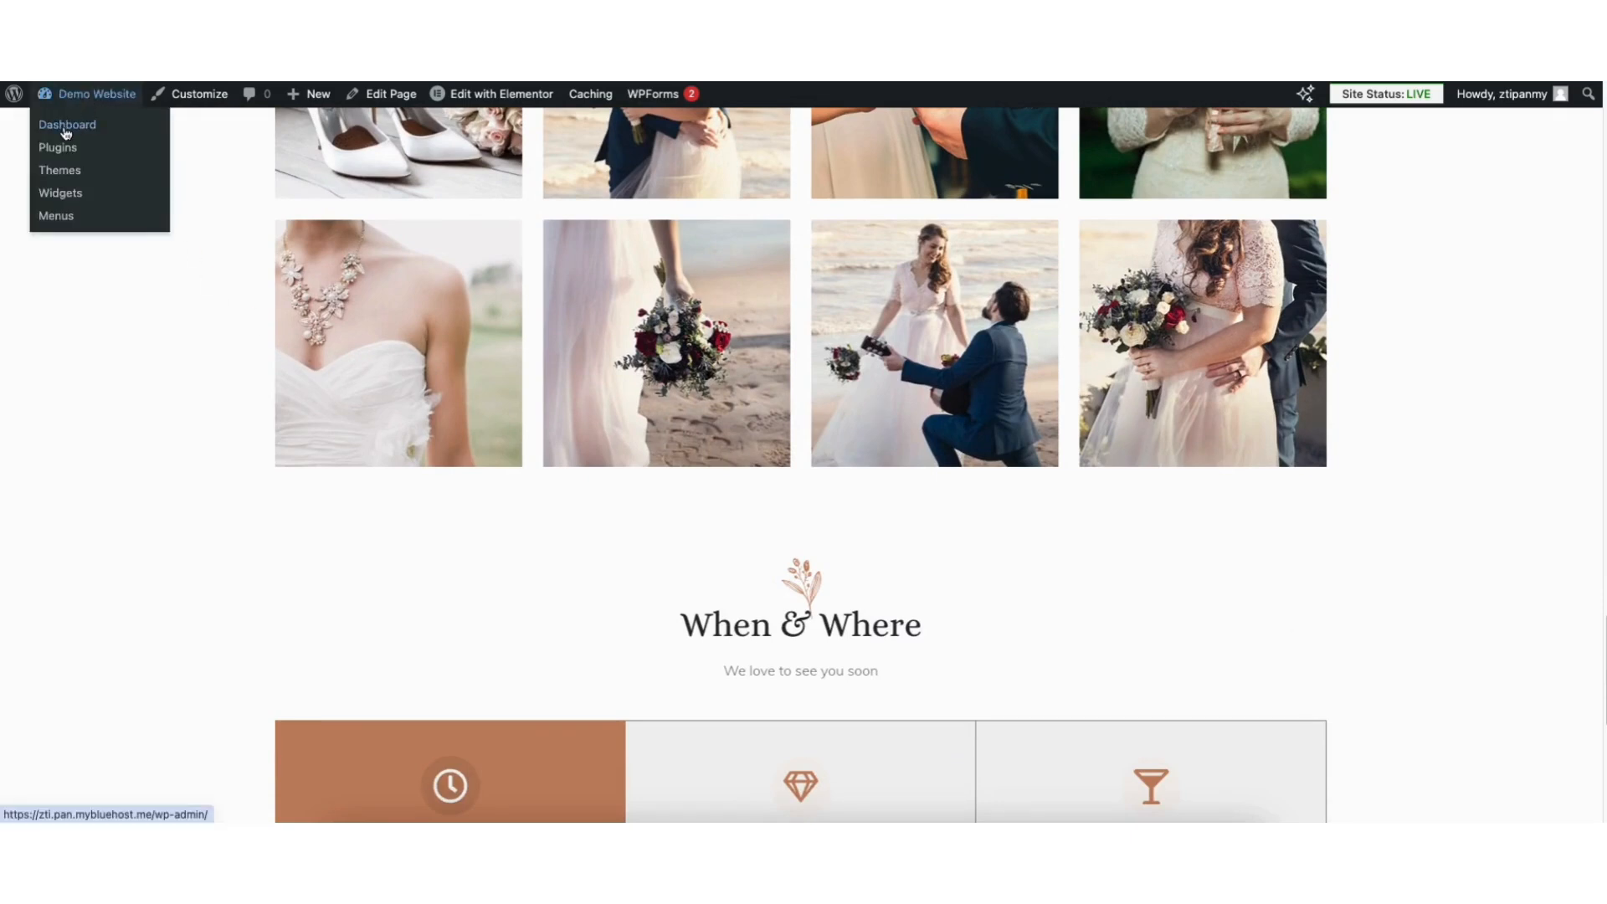
click(65, 126)
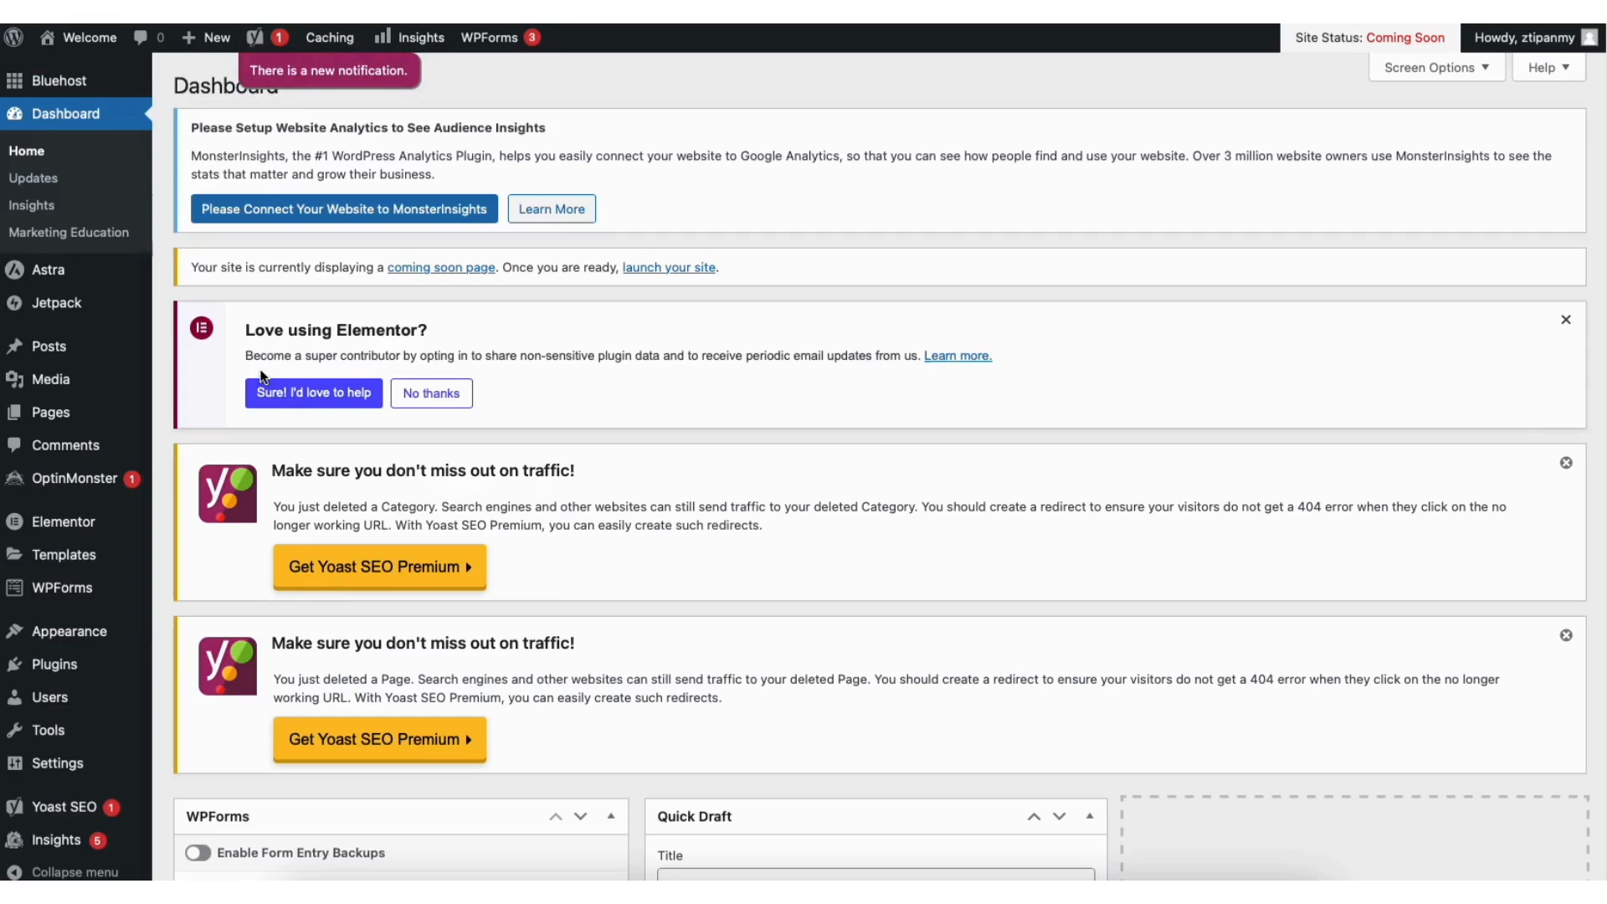
Step: In Elementor's feature settings, set the Editor Top Bar experiment to Active
mouse_move(77, 534)
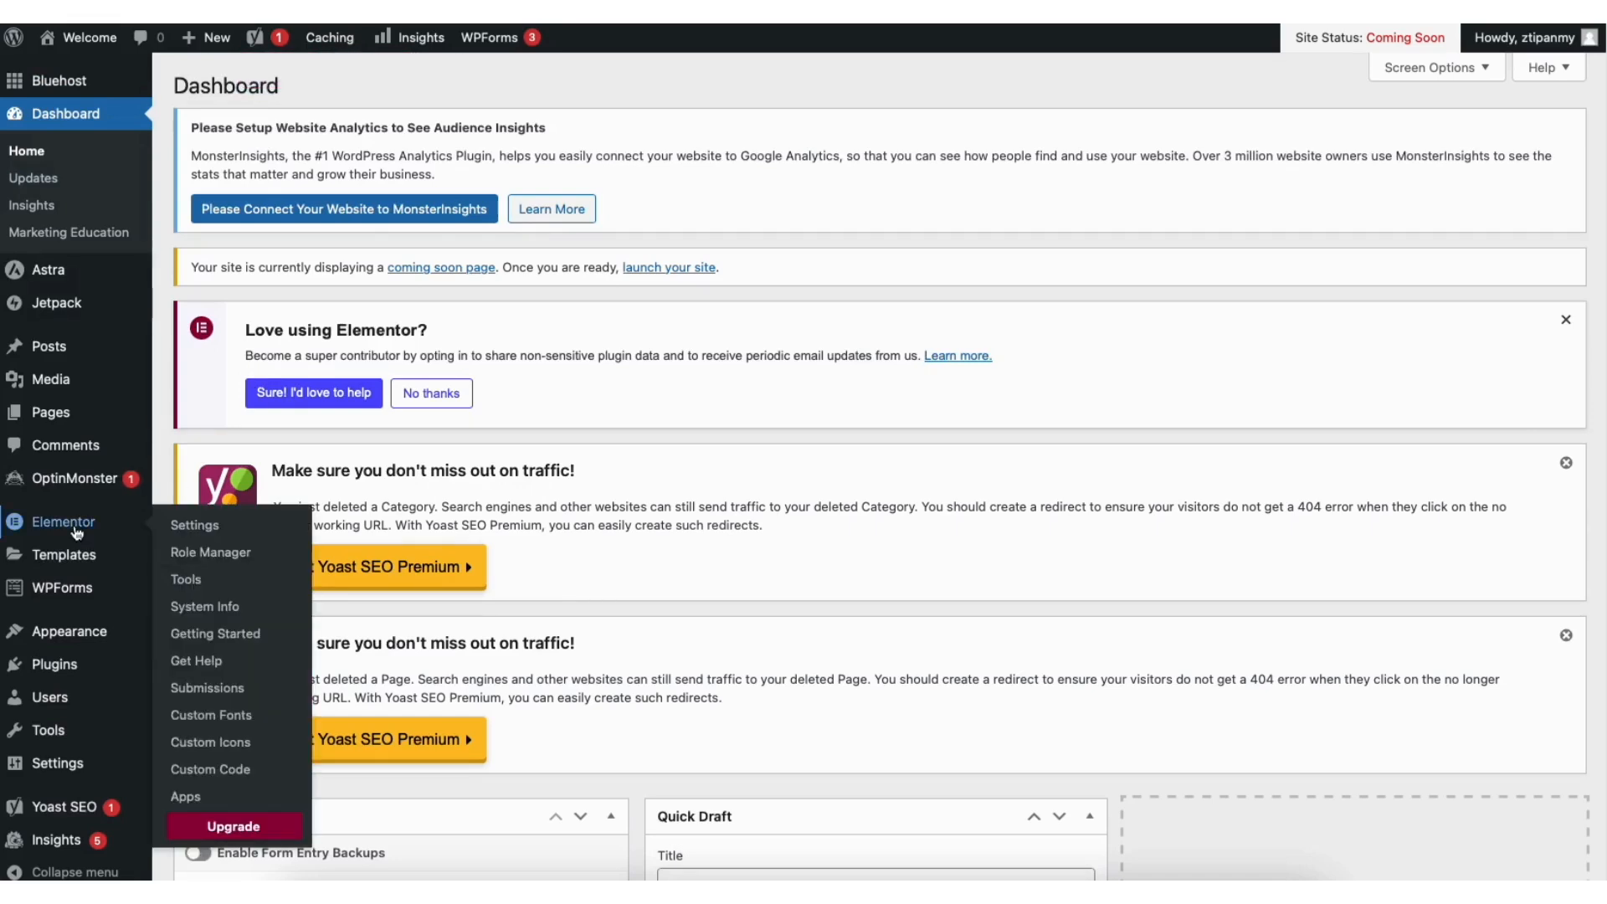
click(196, 525)
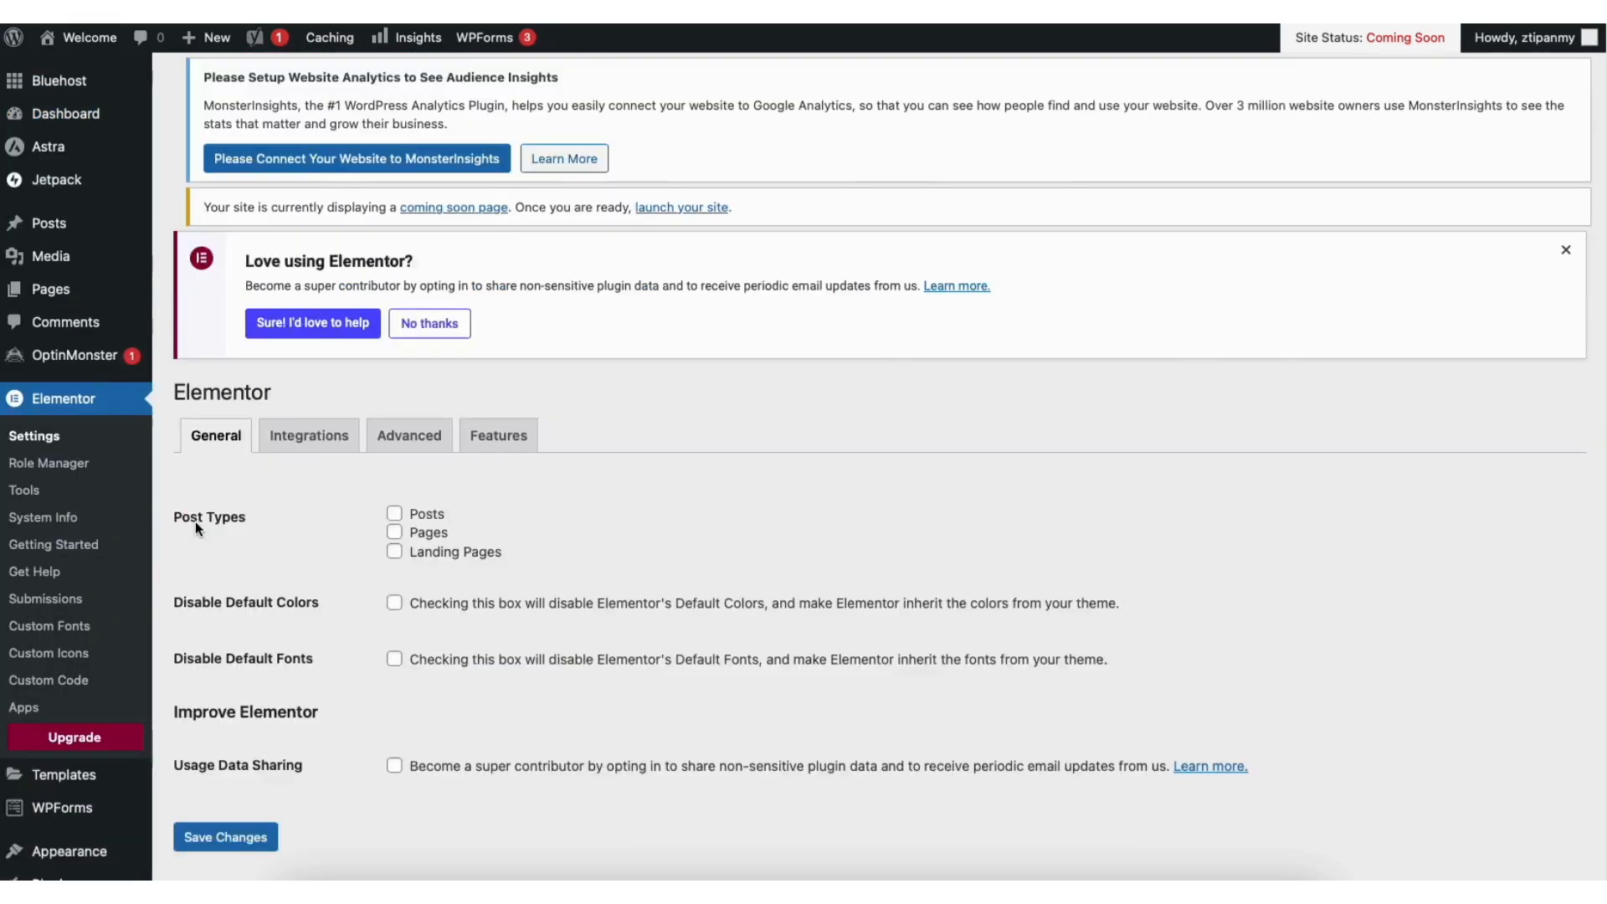
click(503, 489)
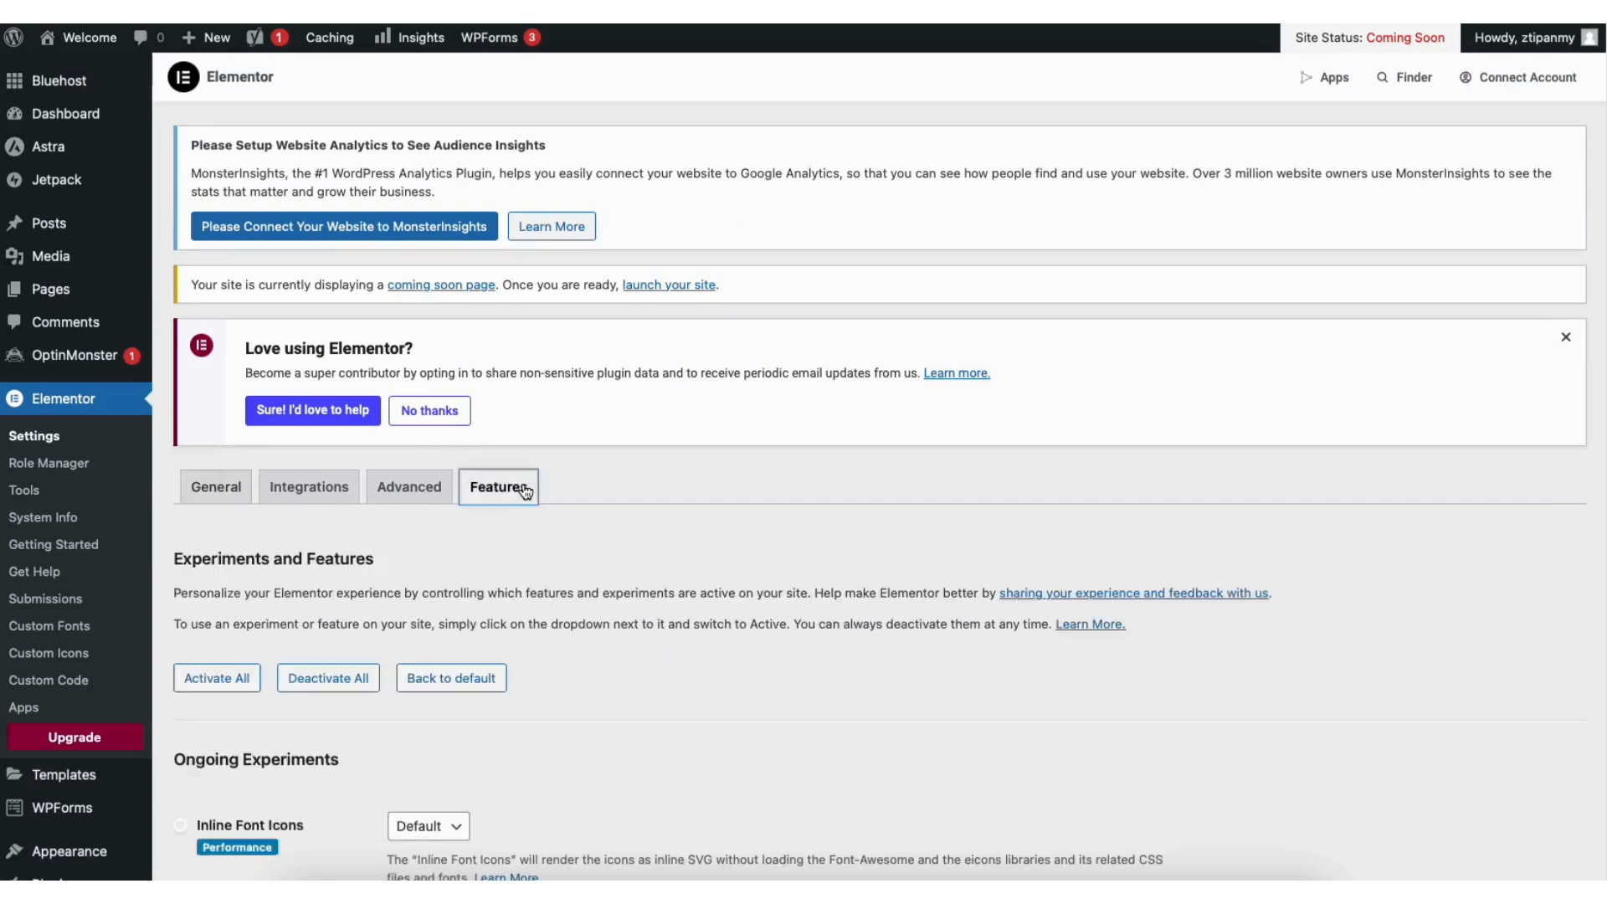
scroll(1598, 341, down, 10)
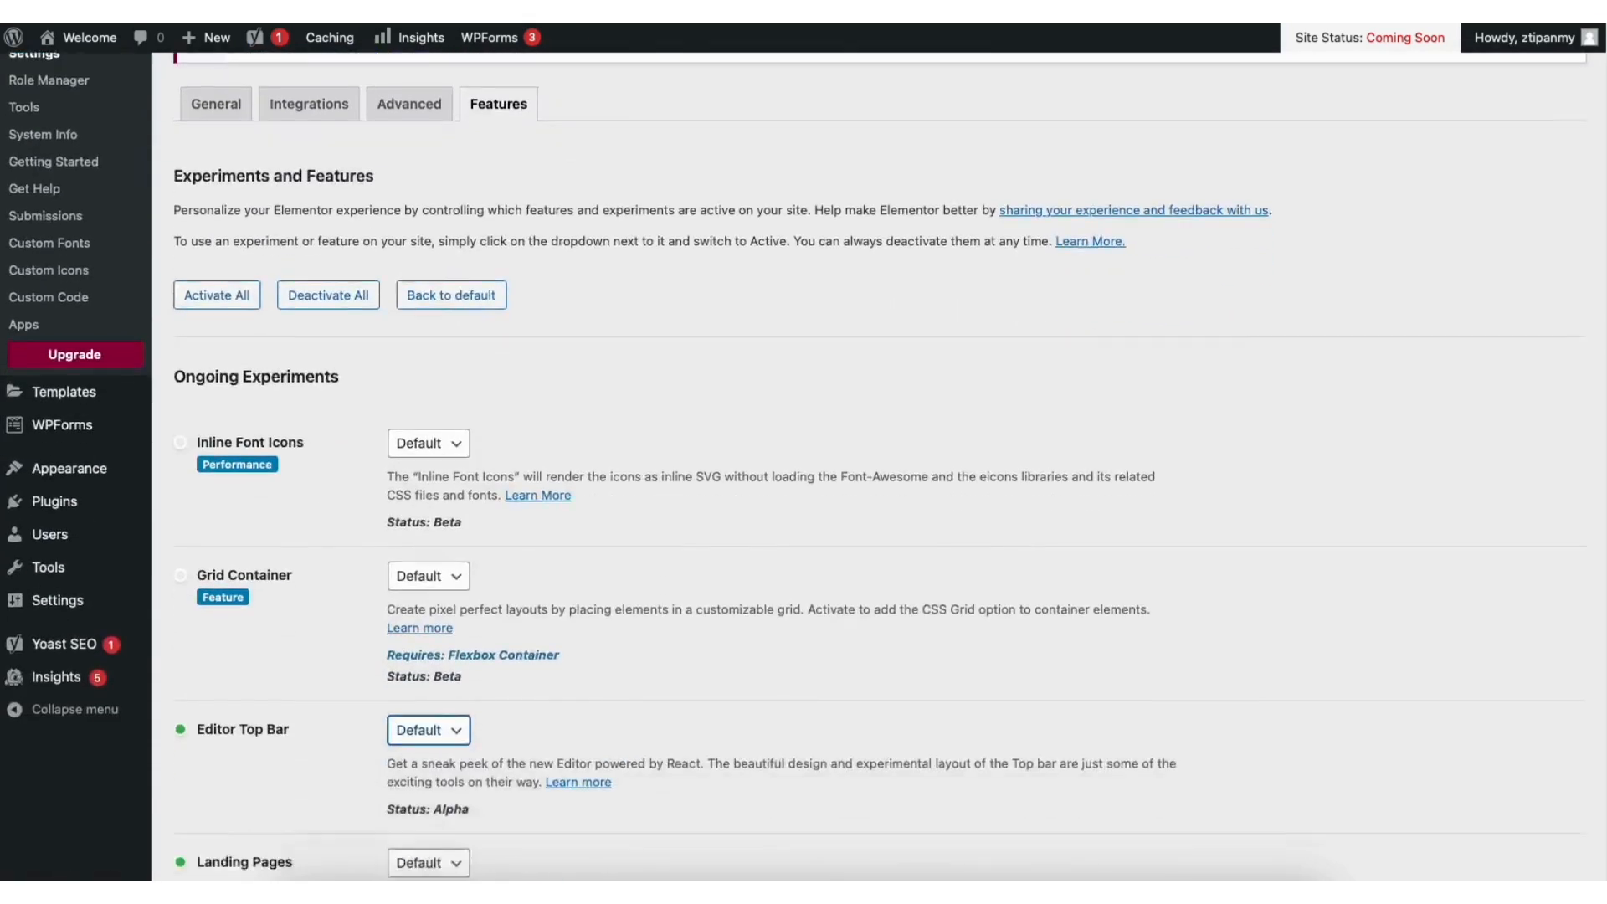
scroll(1599, 342, down, 1)
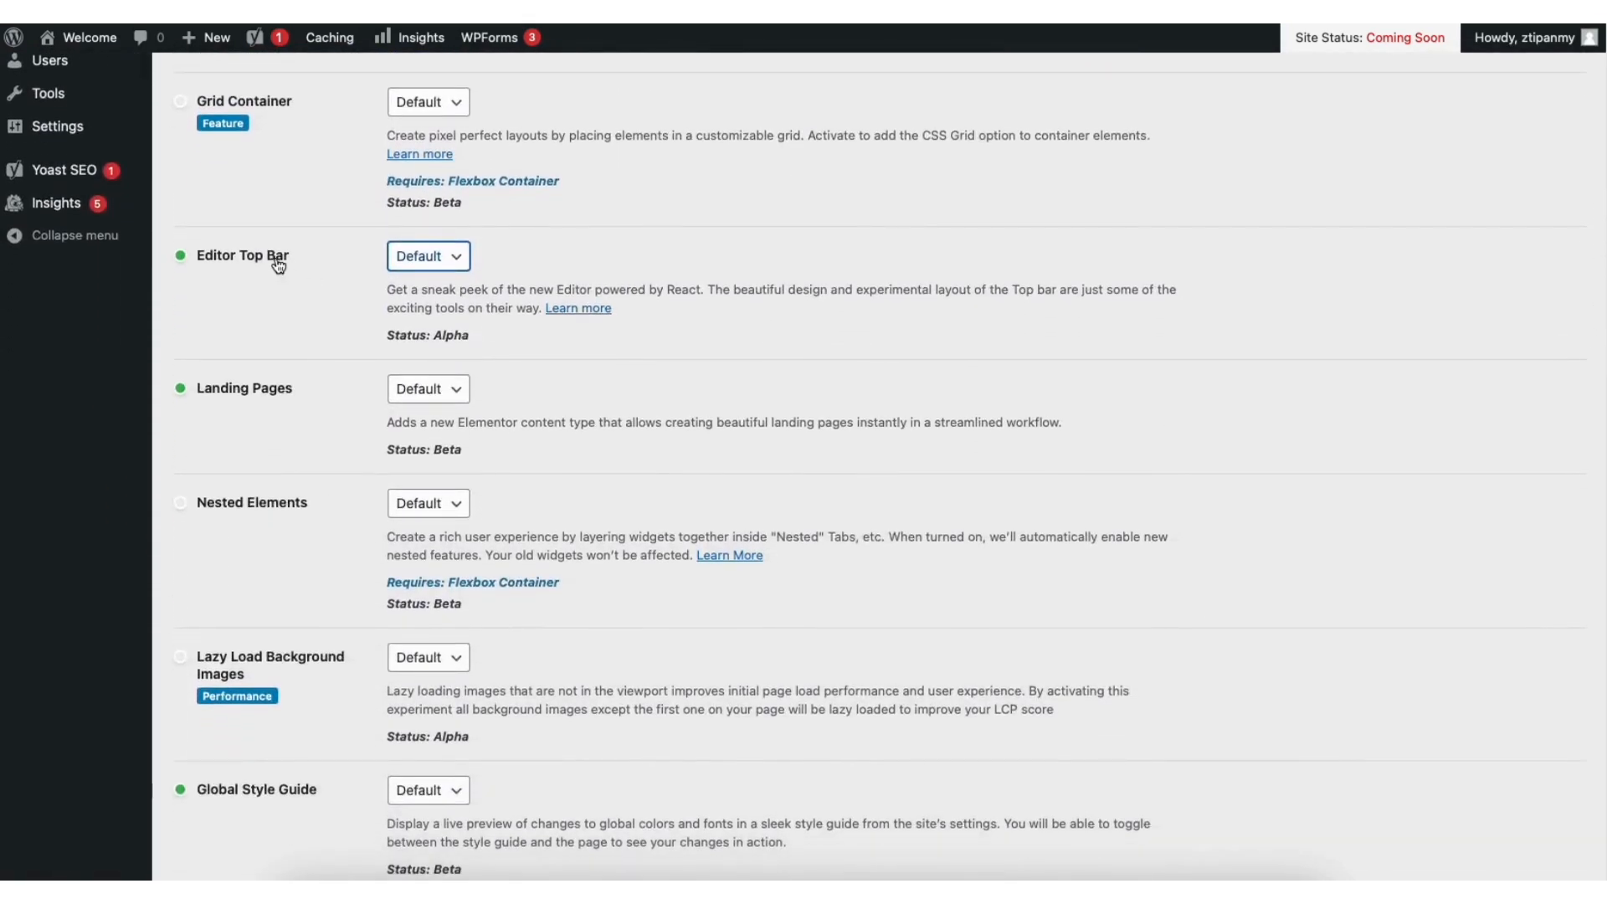
click(449, 258)
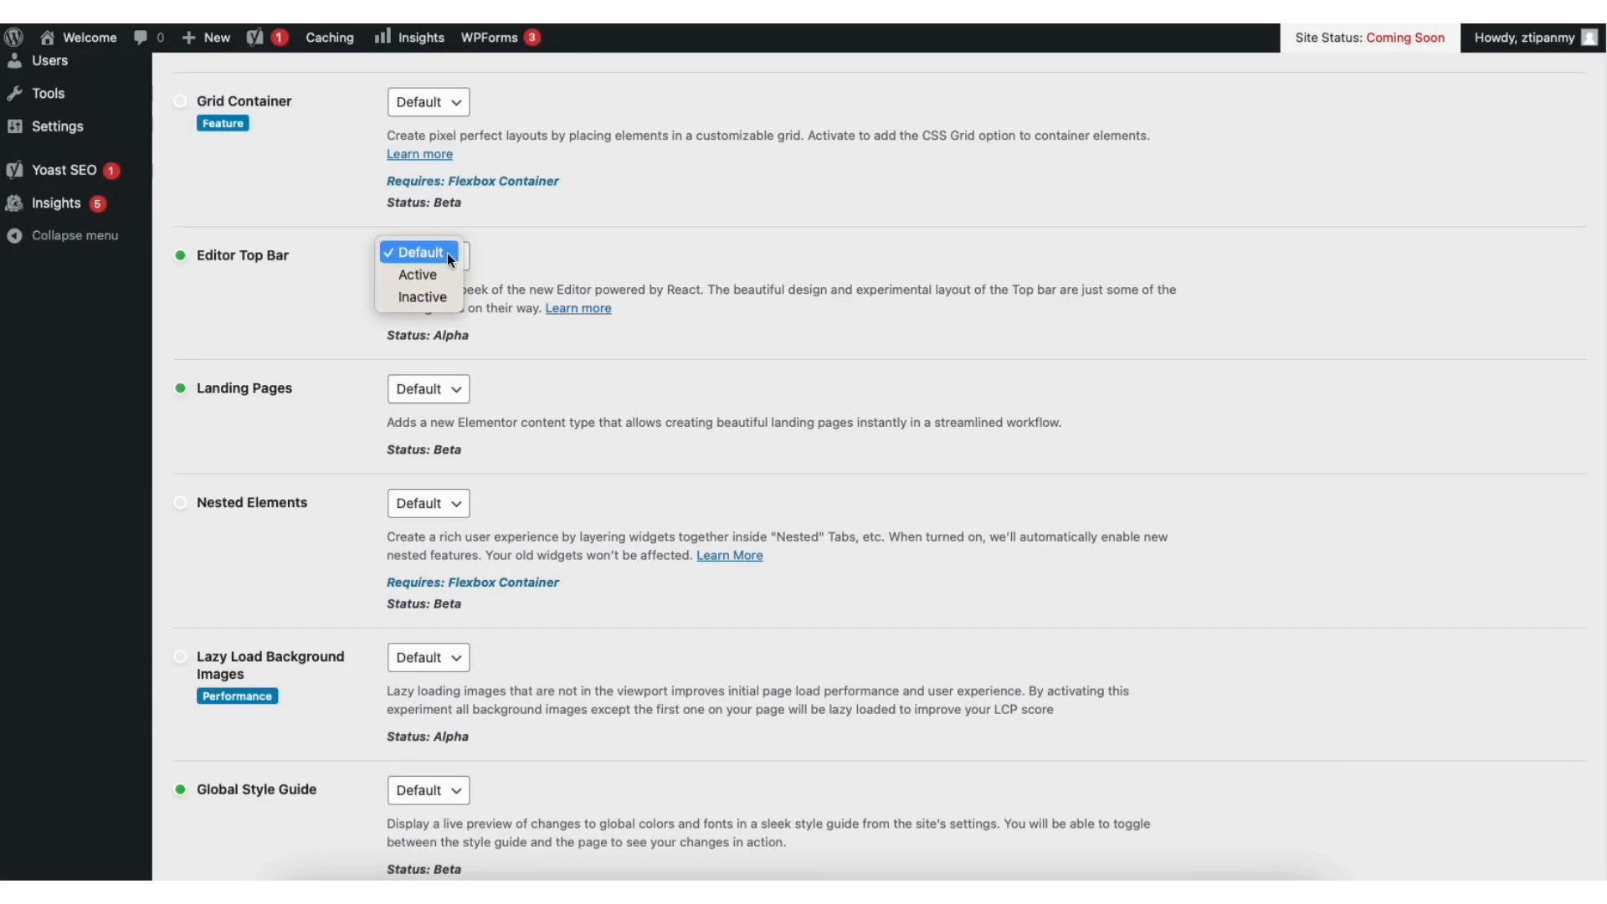
click(424, 274)
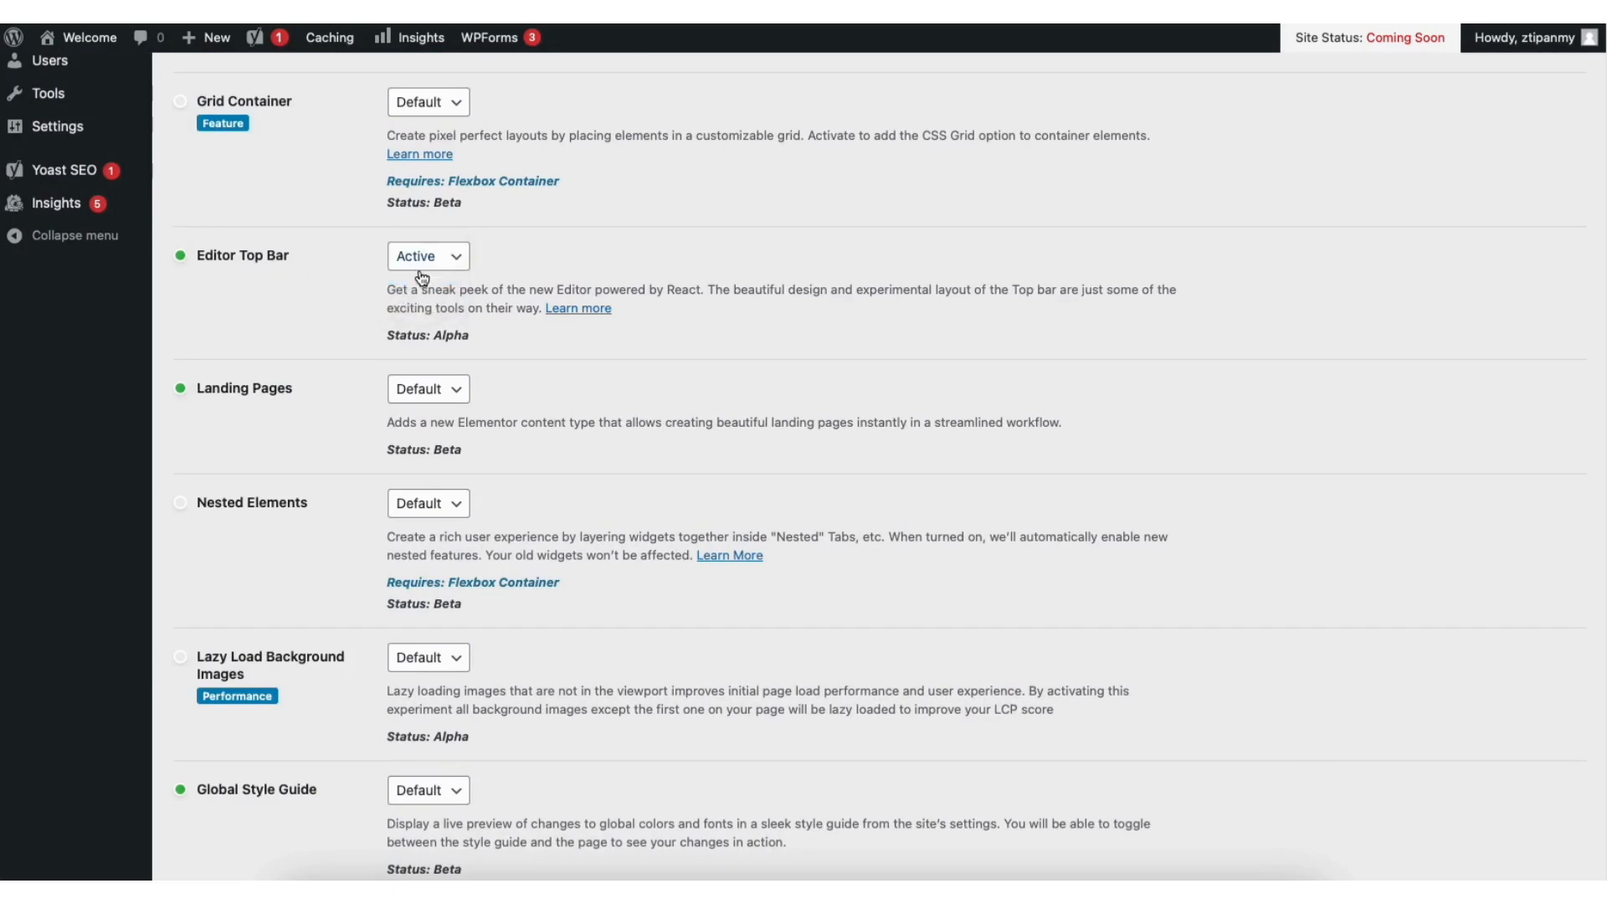
Step: Set the Flexbox Container feature to Active and save the Elementor settings
scroll(1586, 502, down, 10)
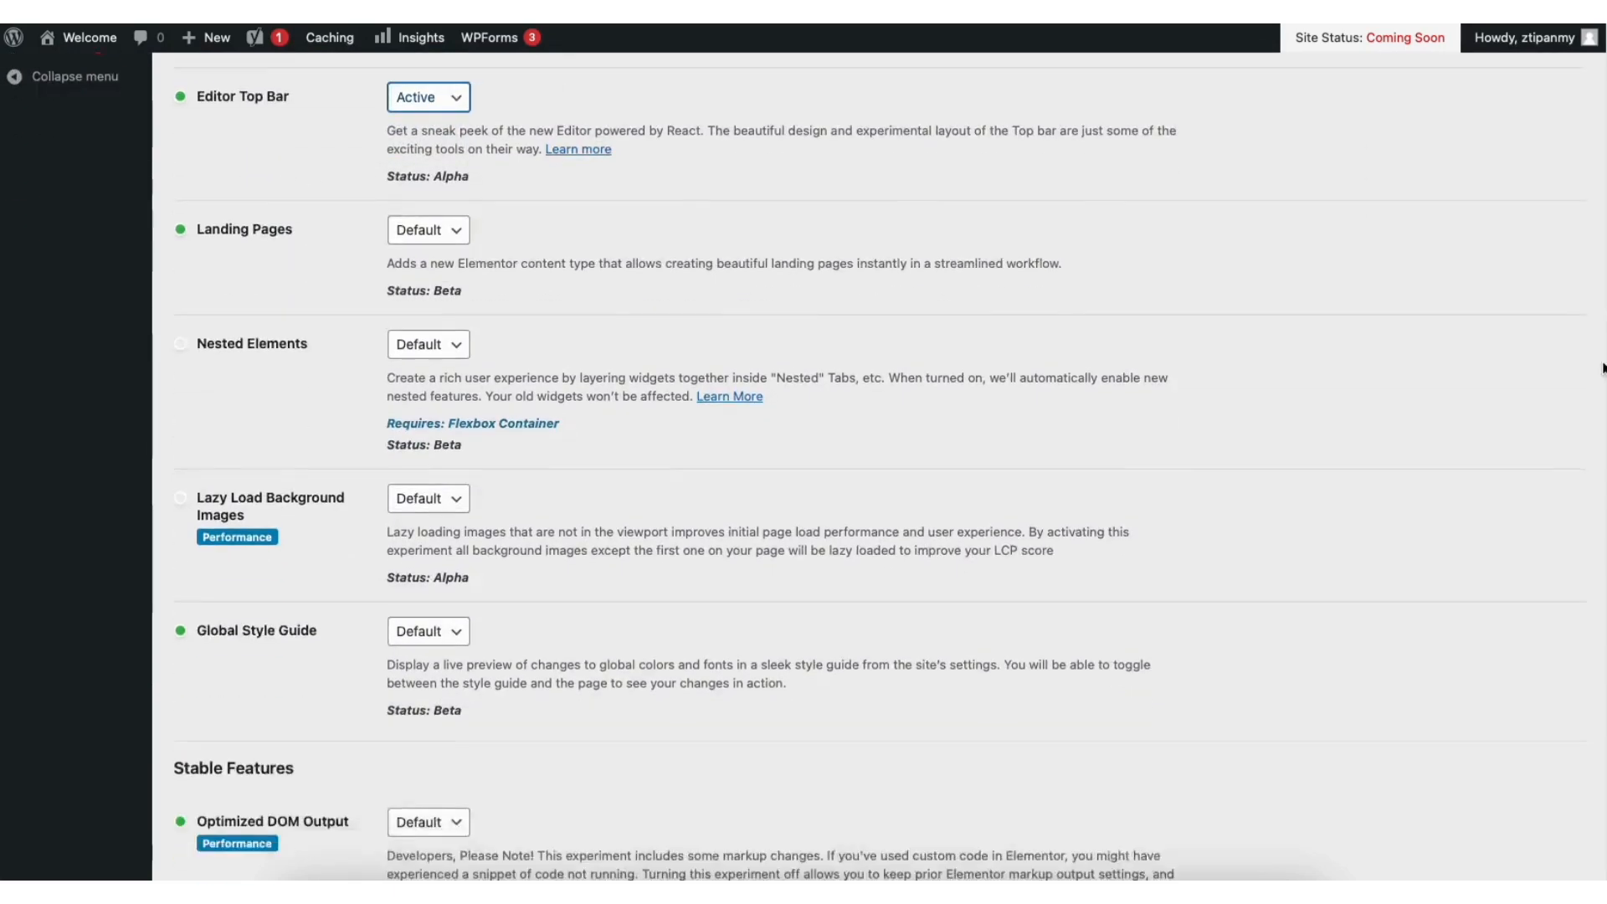
scroll(1582, 582, down, 3)
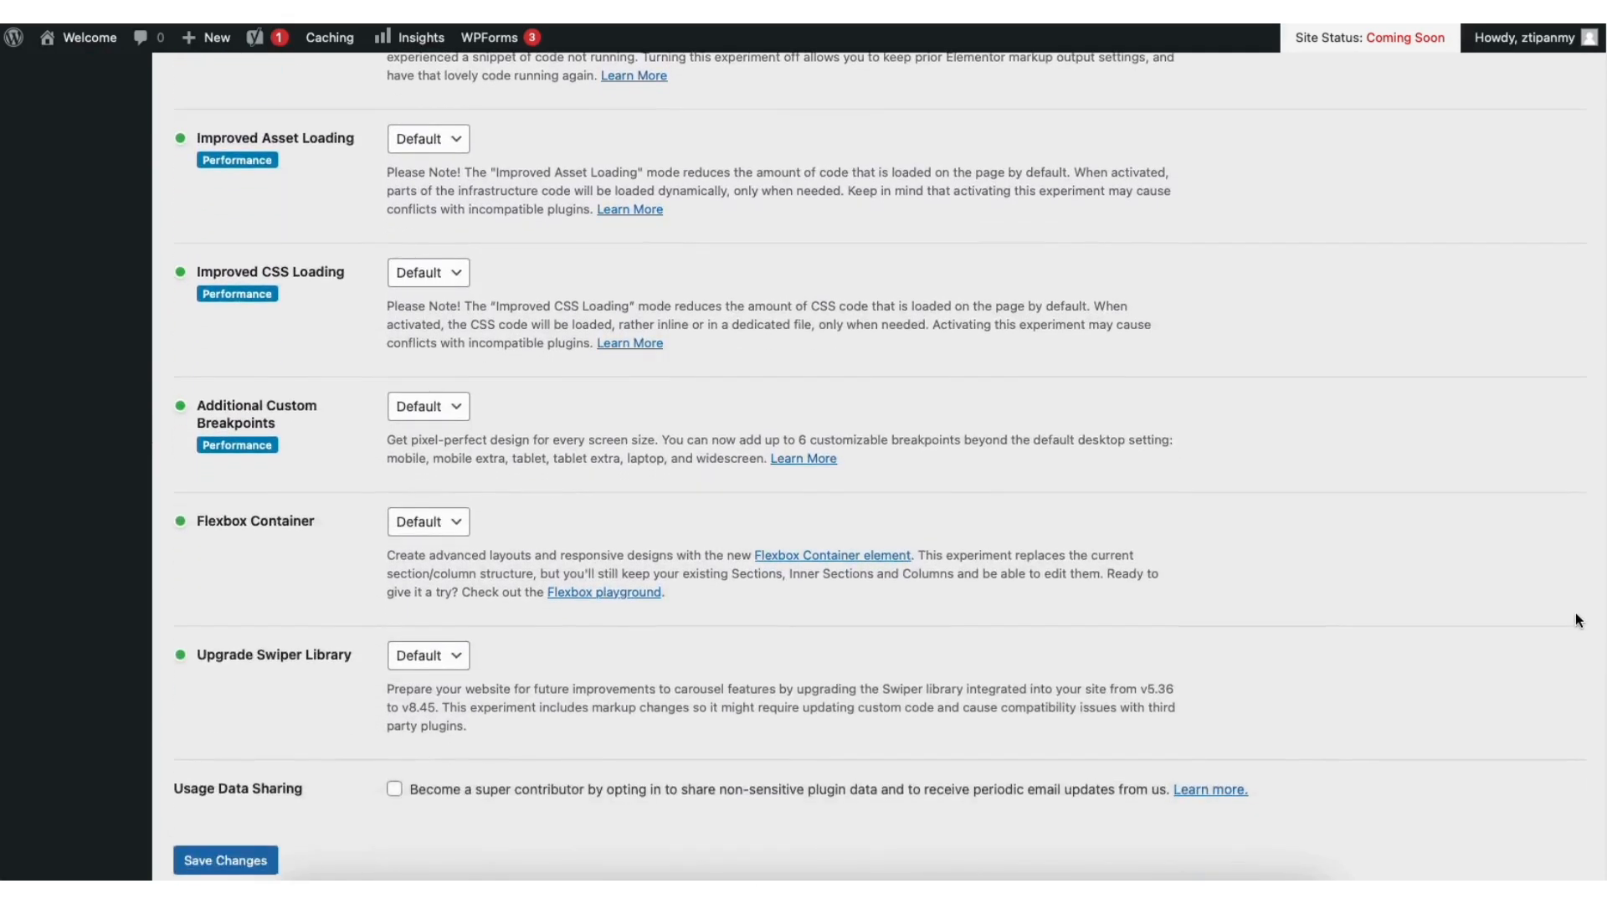
click(423, 444)
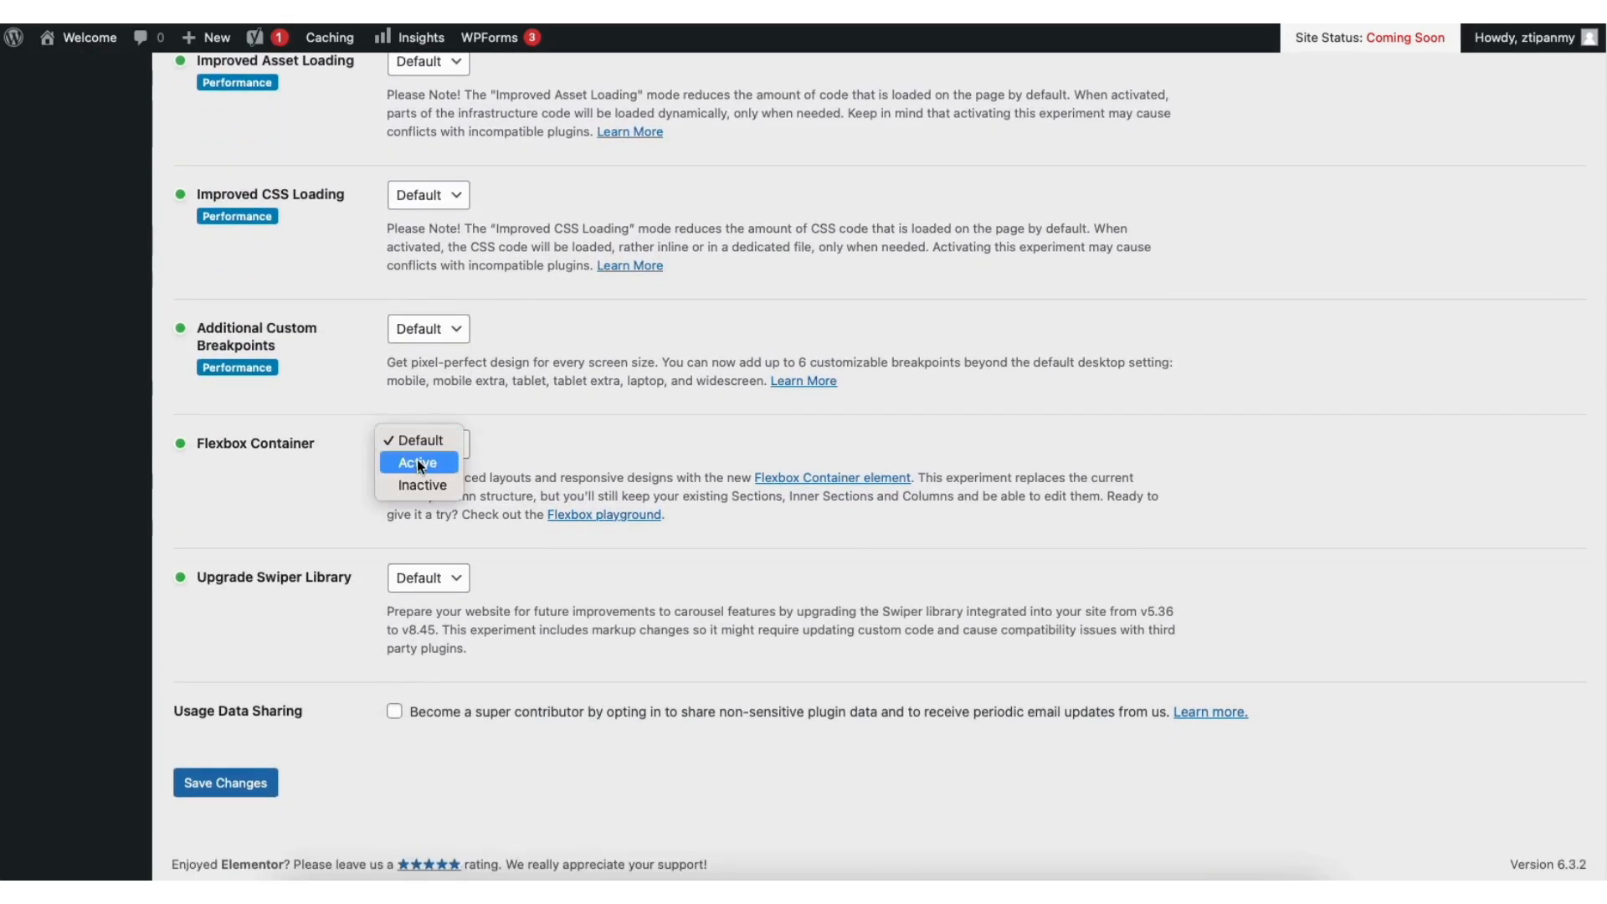
click(417, 463)
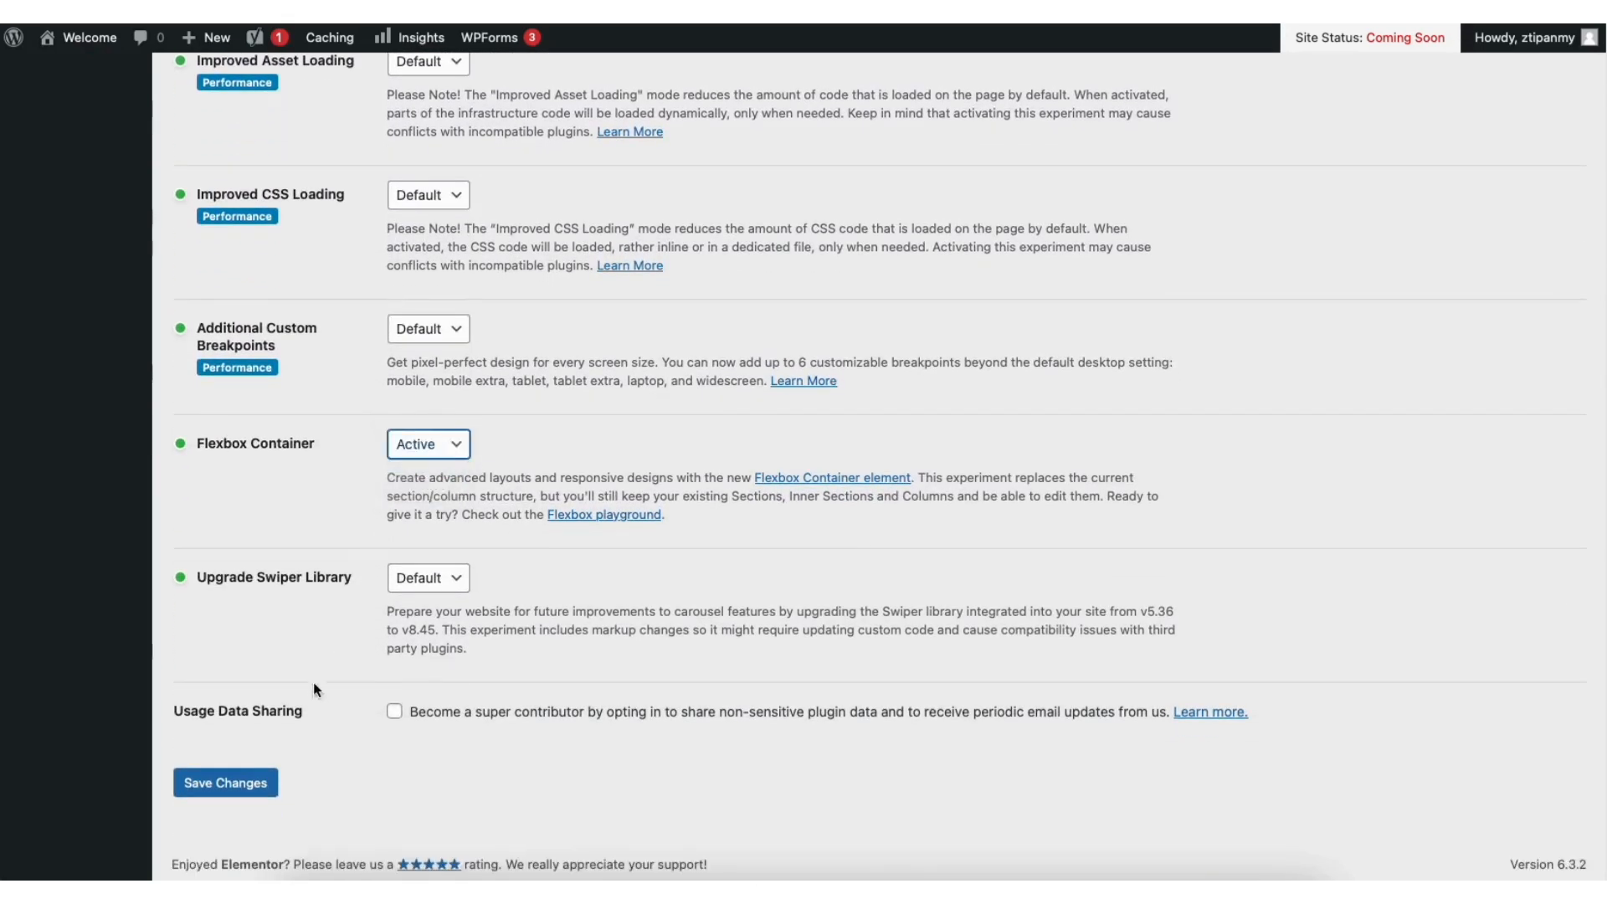
click(236, 782)
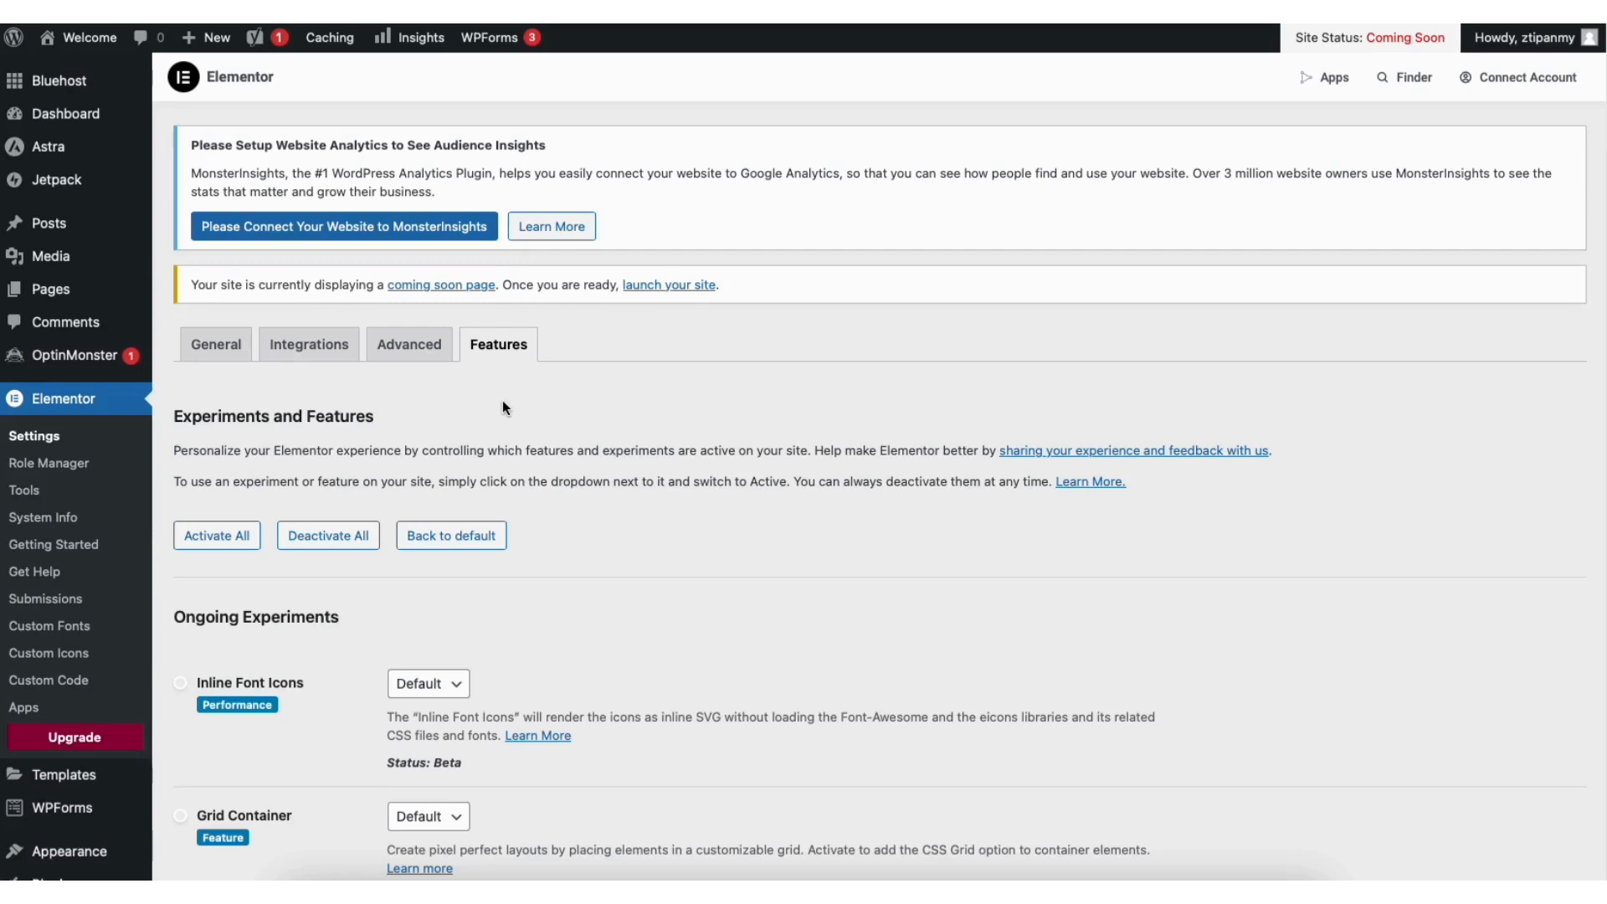
Step: View the website's home page and open it for editing with Elementor
mouse_move(98, 44)
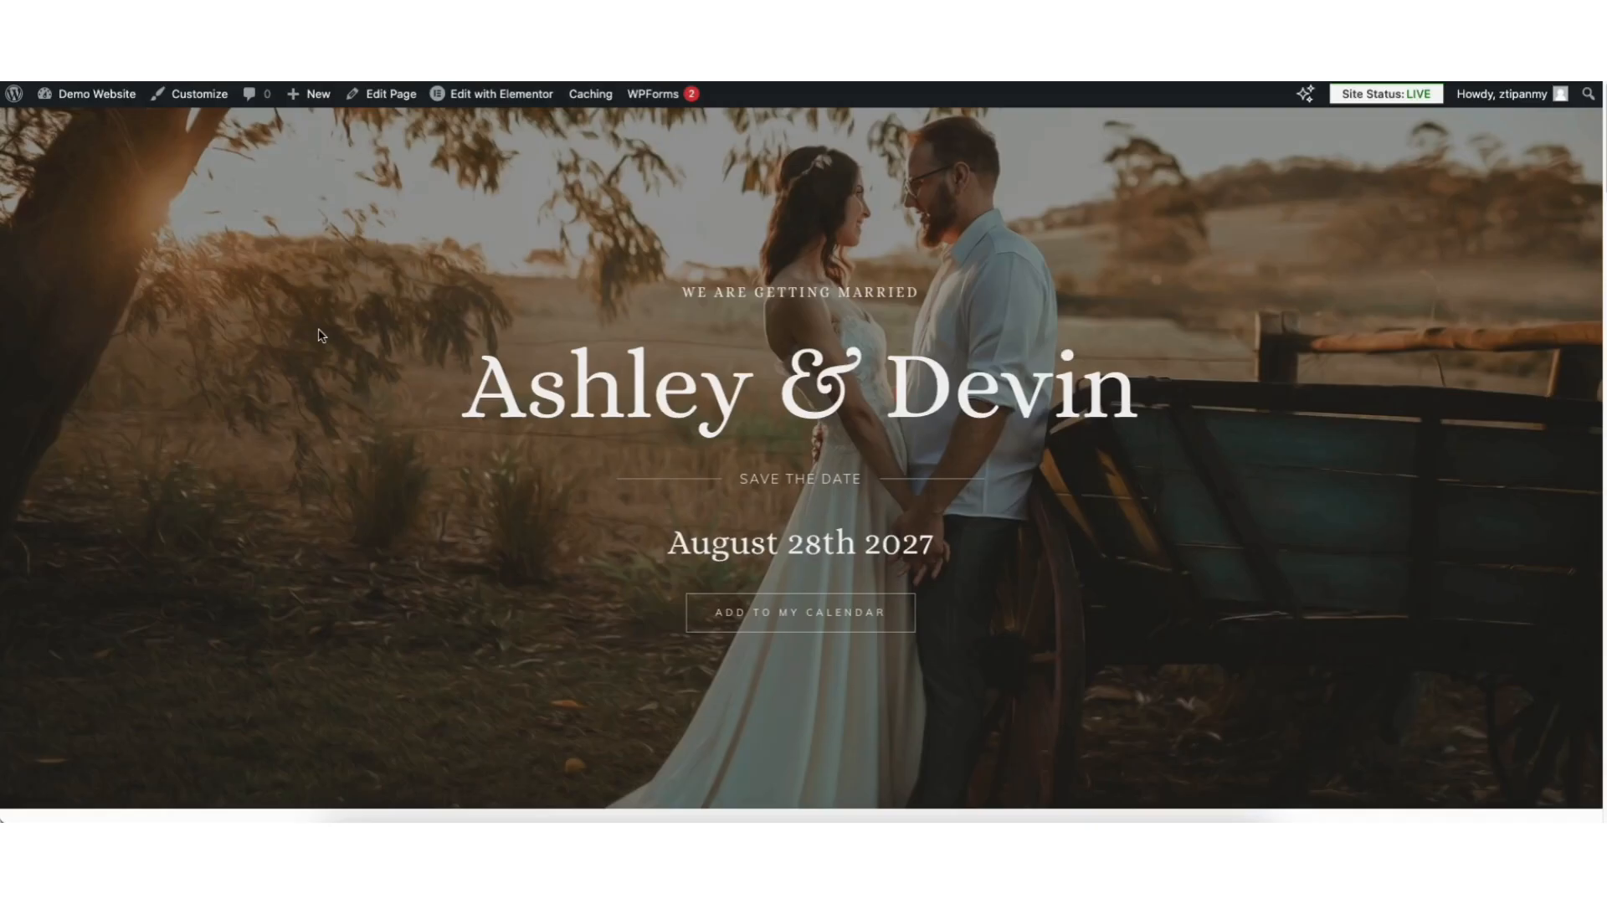
mouse_move(483, 99)
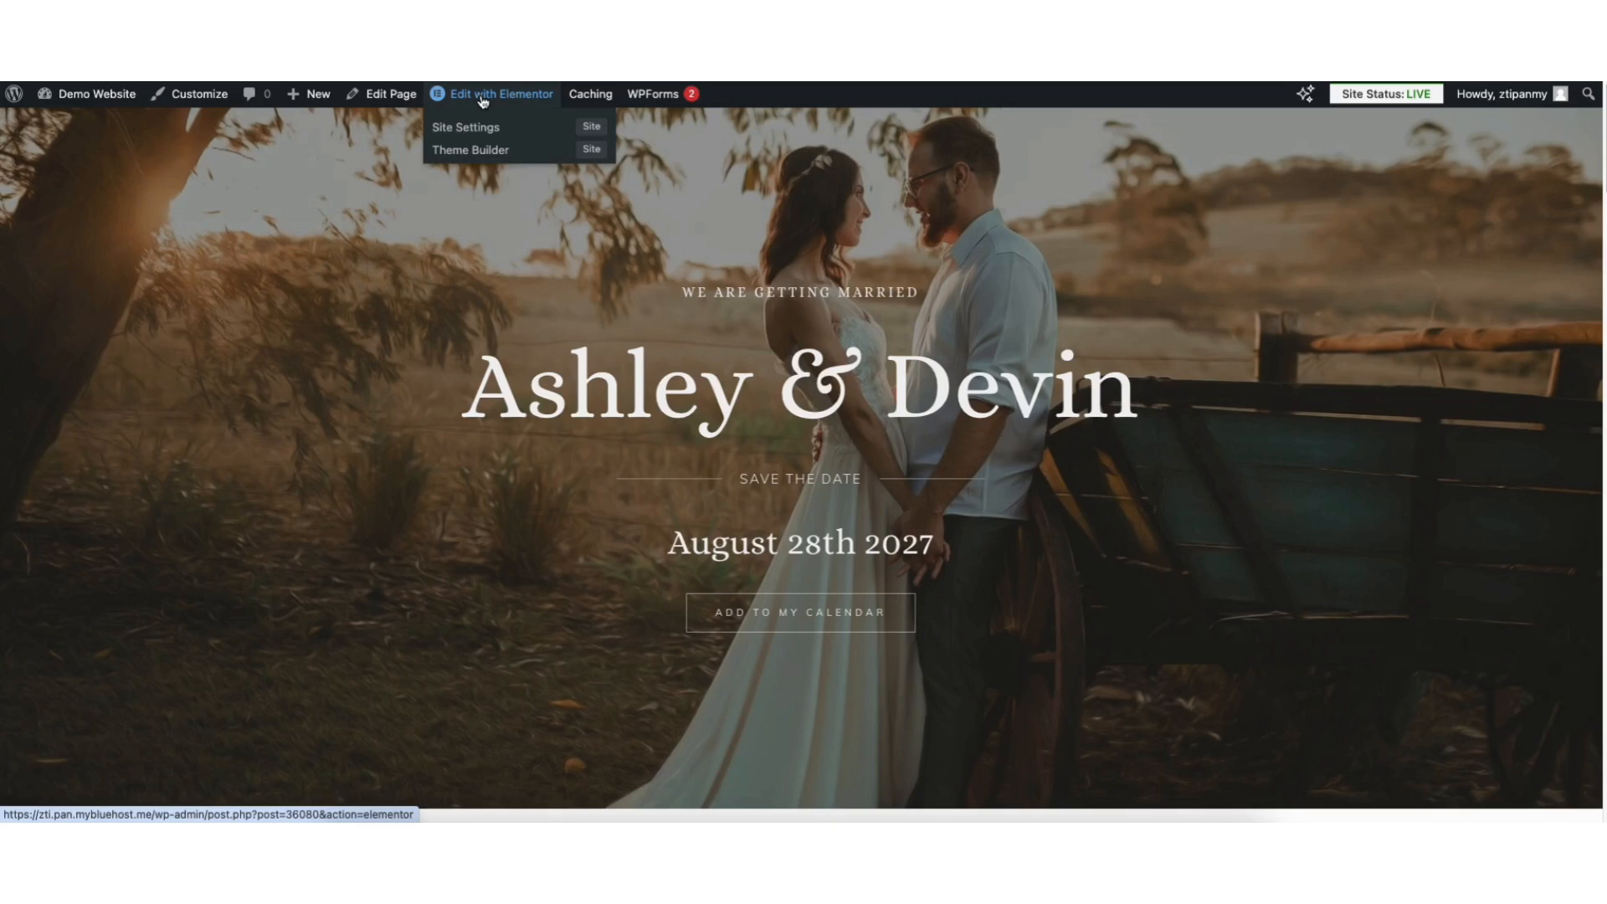
click(483, 98)
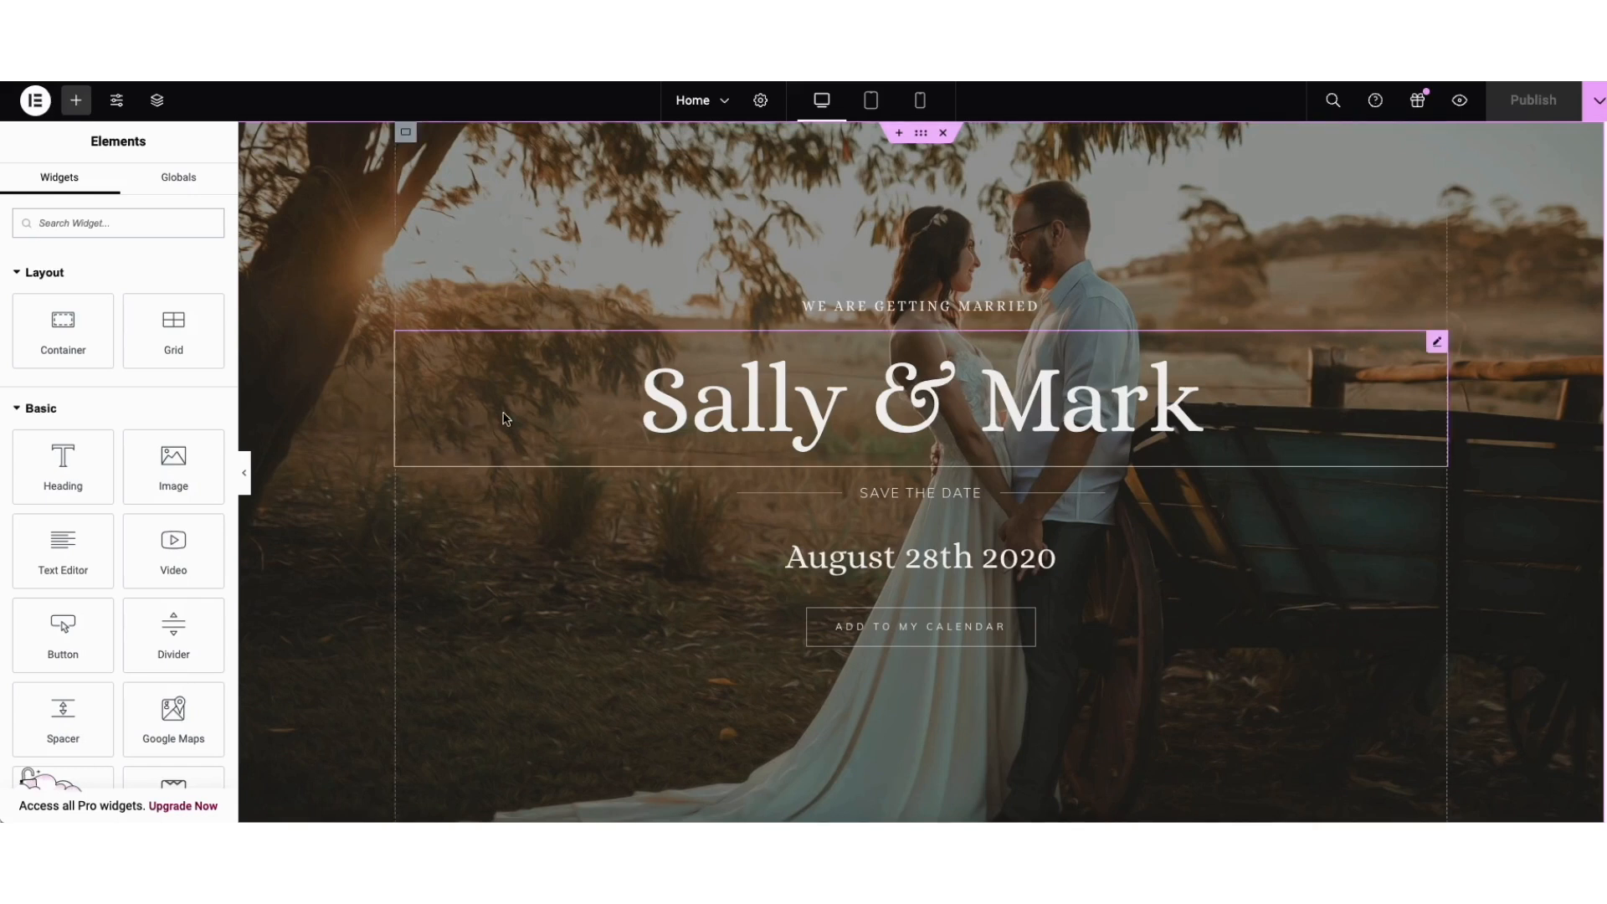
Step: Replace the sample names in the hero's main heading with the couple's first names, joined by an ampersand
click(679, 398)
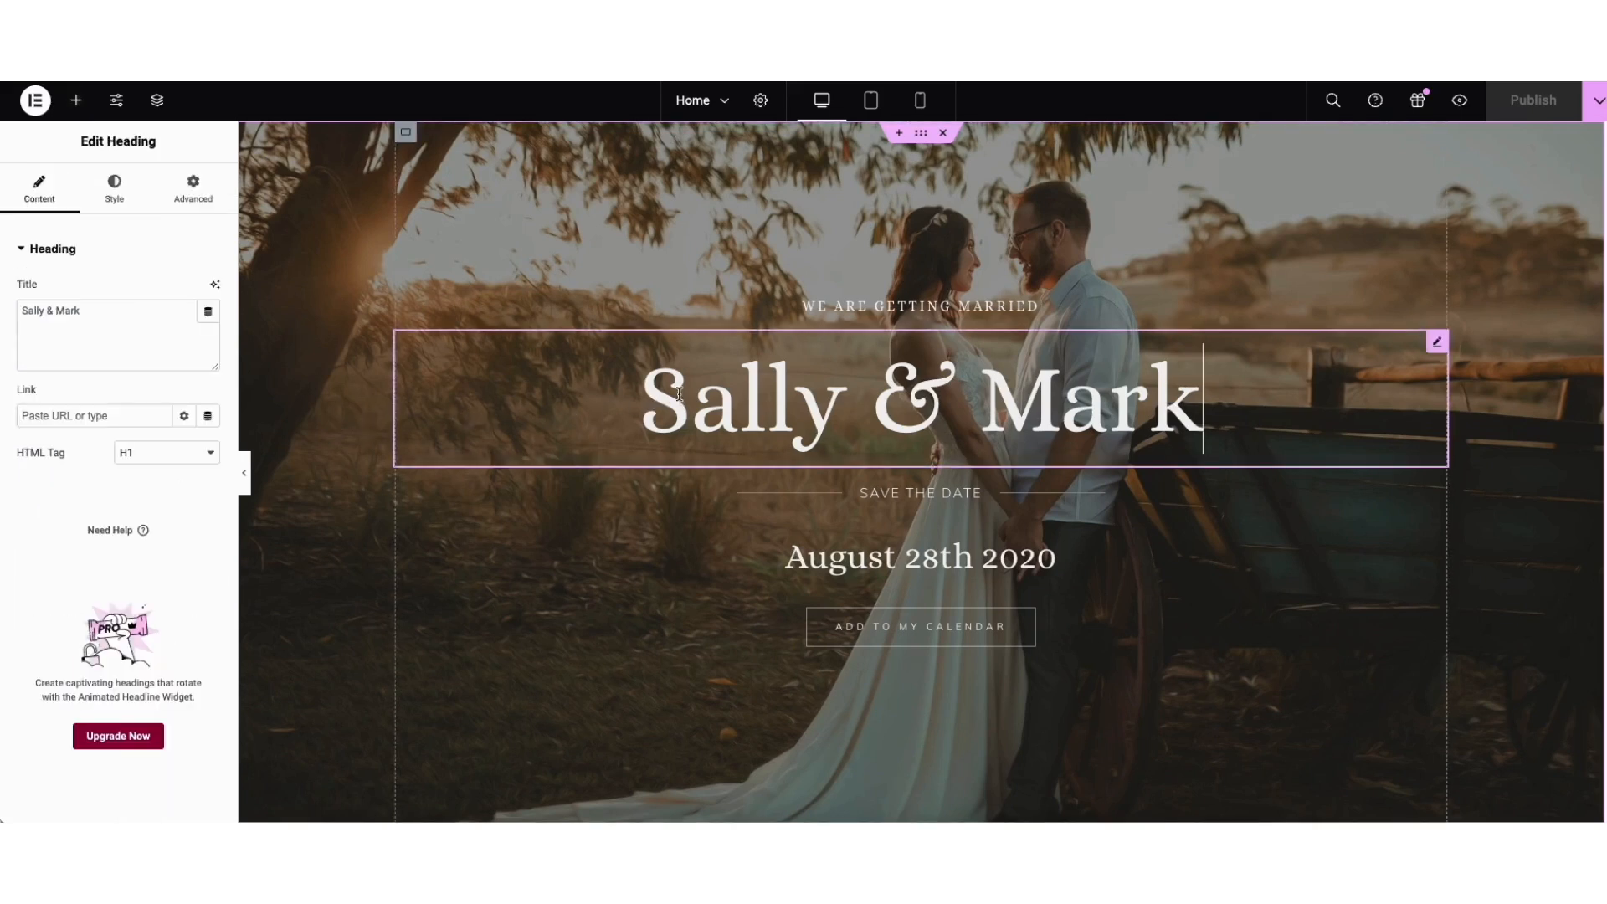
drag(647, 385, 1197, 387)
click(660, 401)
drag(650, 389, 1196, 379)
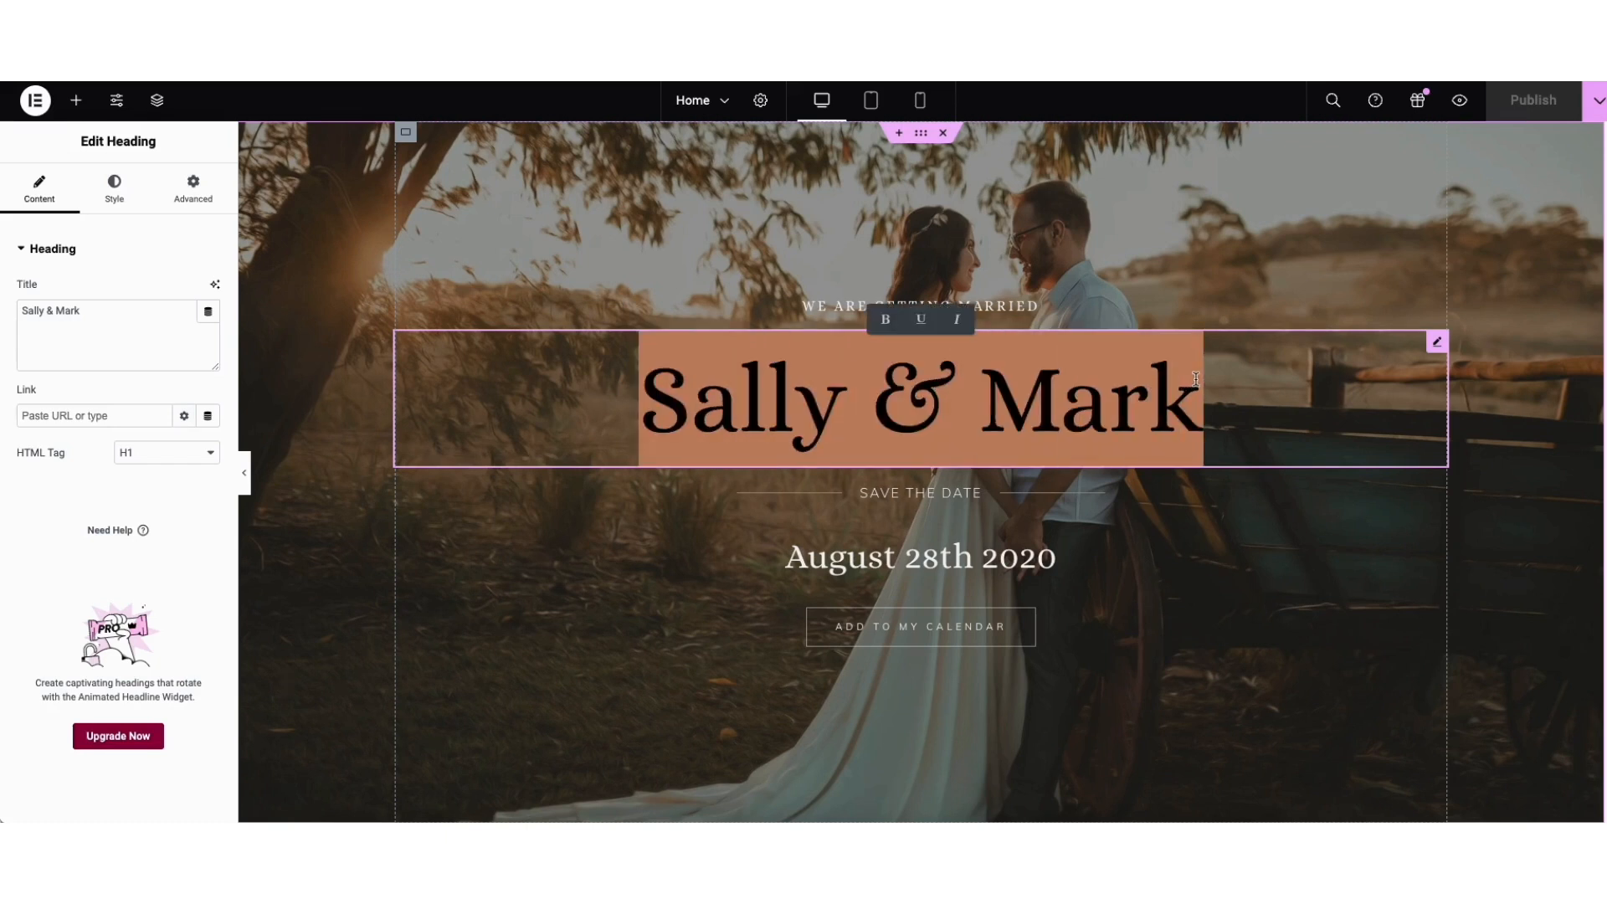
text(Ashley & Devin)
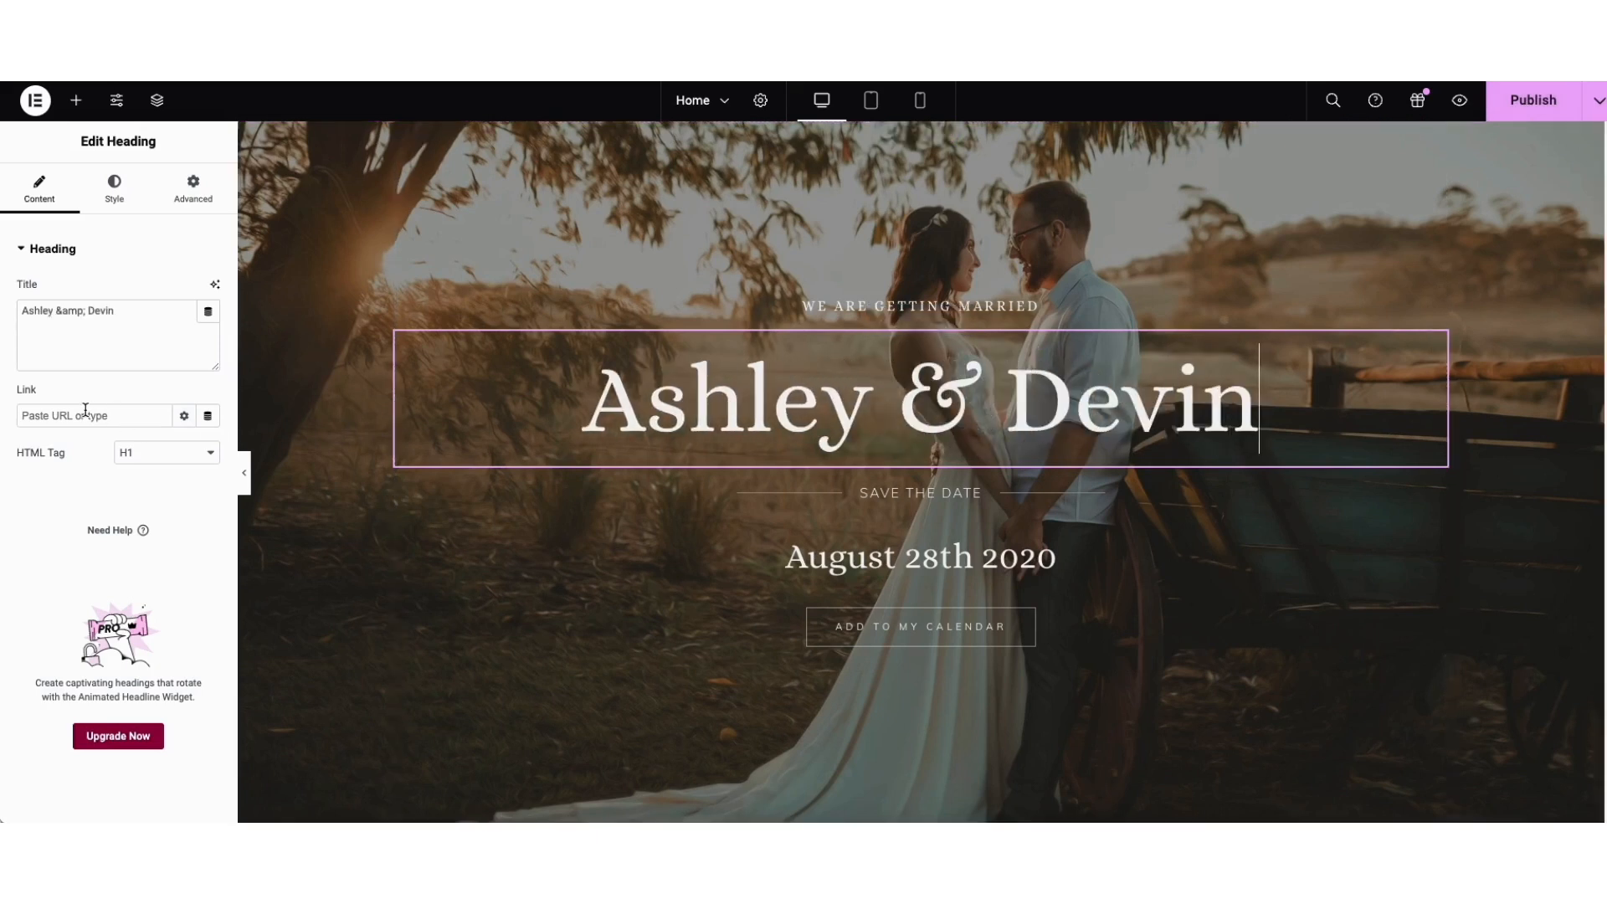
Step: Review the names heading's HTML tag, style and typography options, including the font family choices
click(155, 457)
click(155, 461)
click(113, 194)
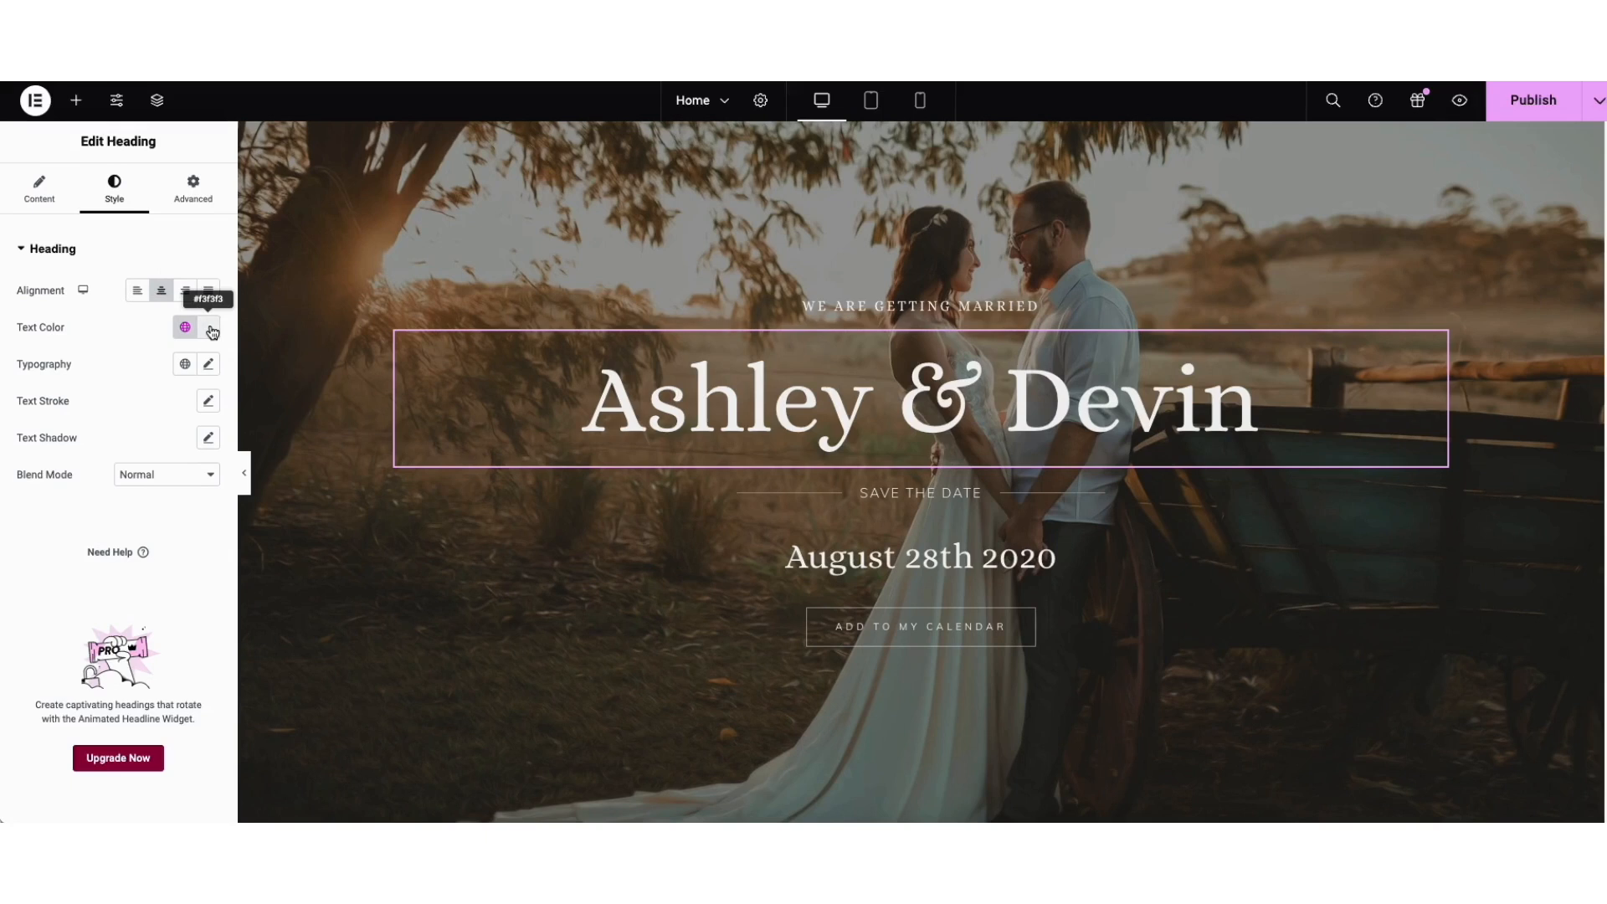
click(209, 365)
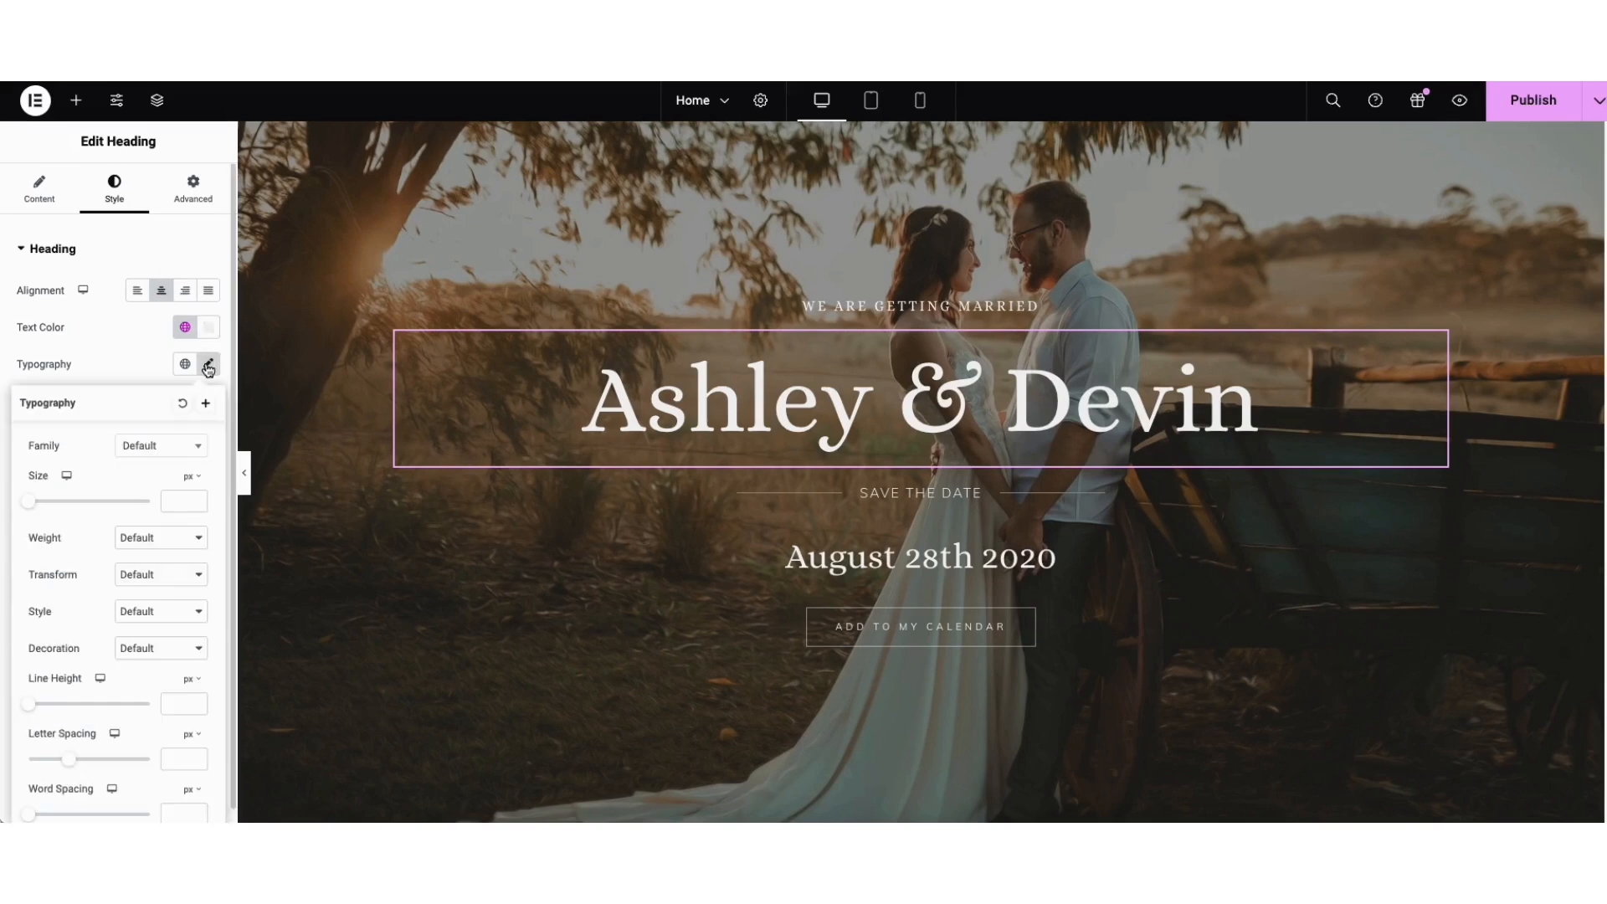
click(197, 448)
scroll(199, 502, down, 10)
click(88, 463)
click(97, 370)
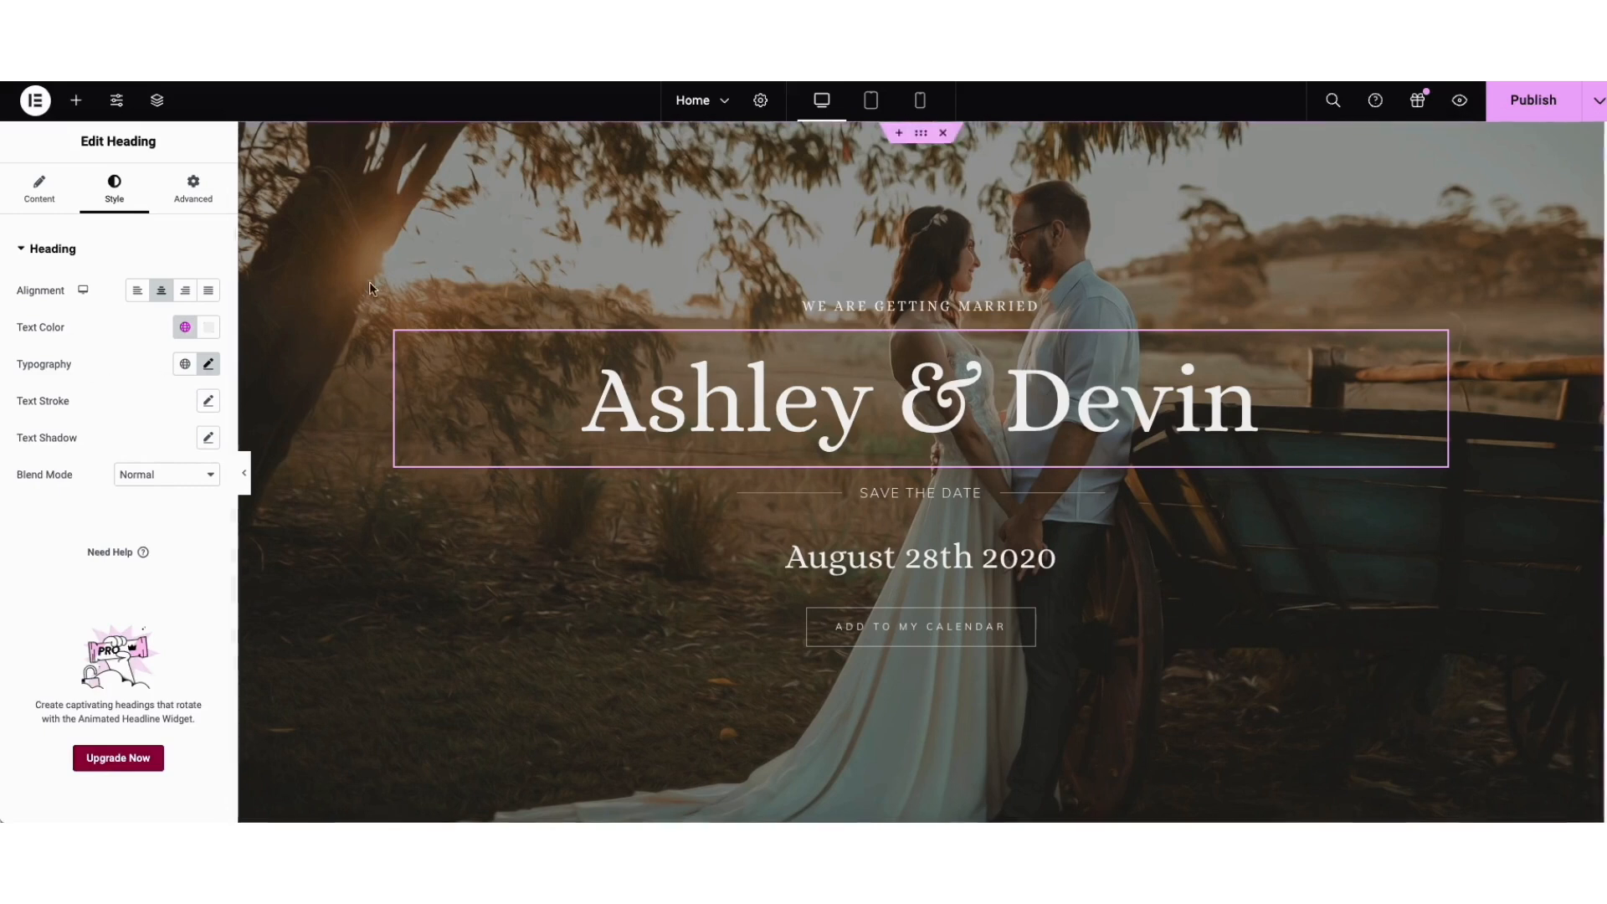
Step: Edit the hero container's background and choose home-bg.jpg from the media library as its image
right_click(356, 233)
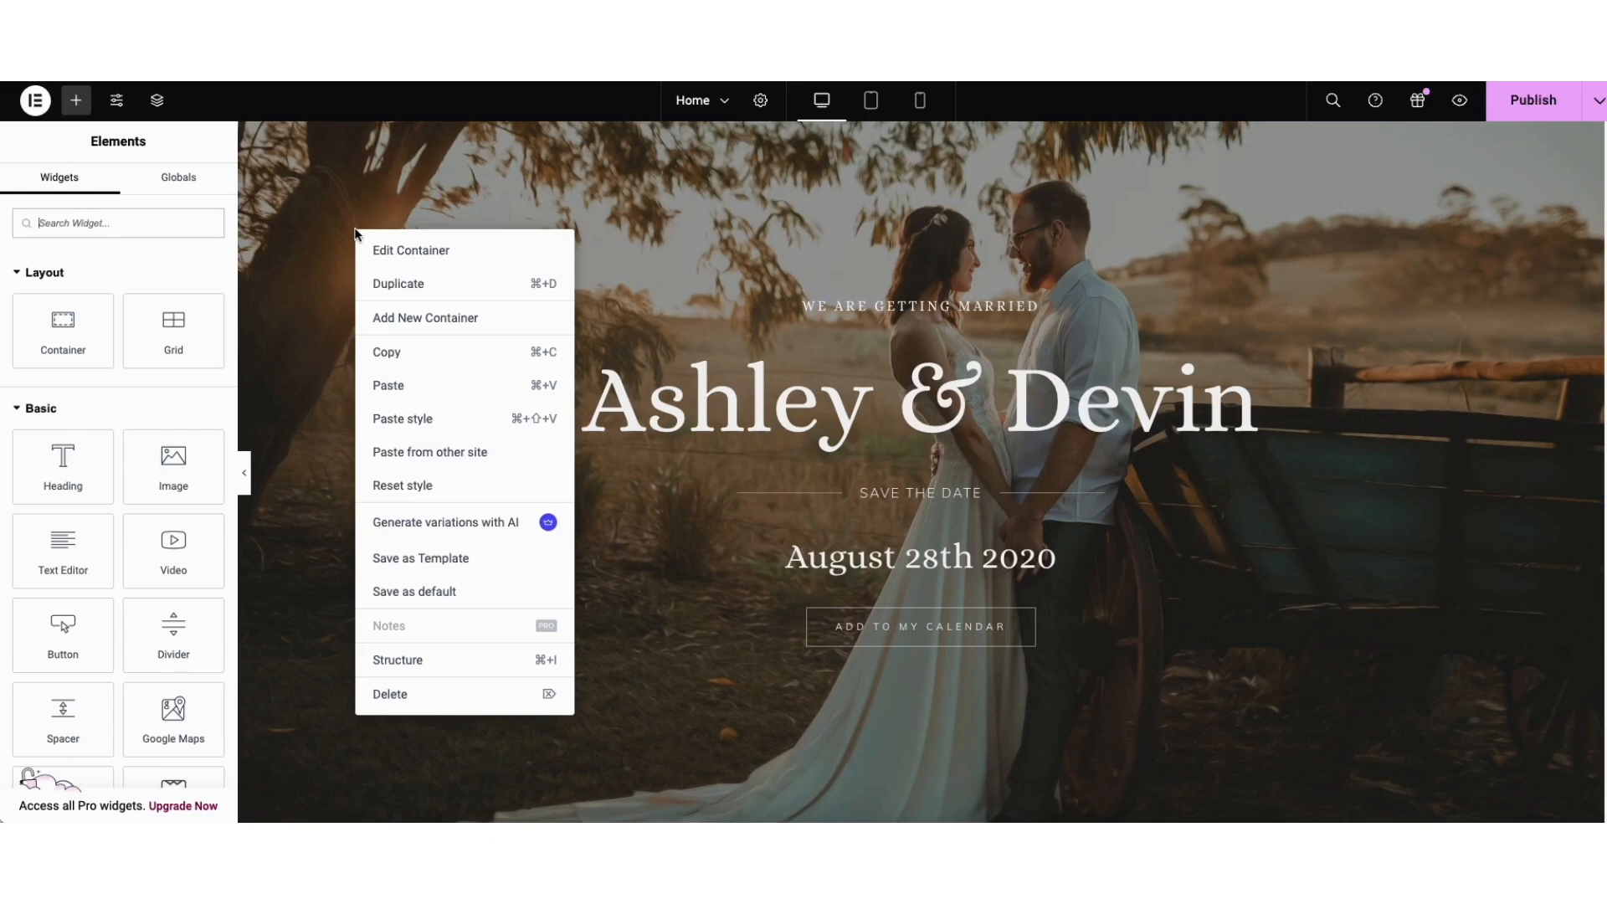
click(395, 250)
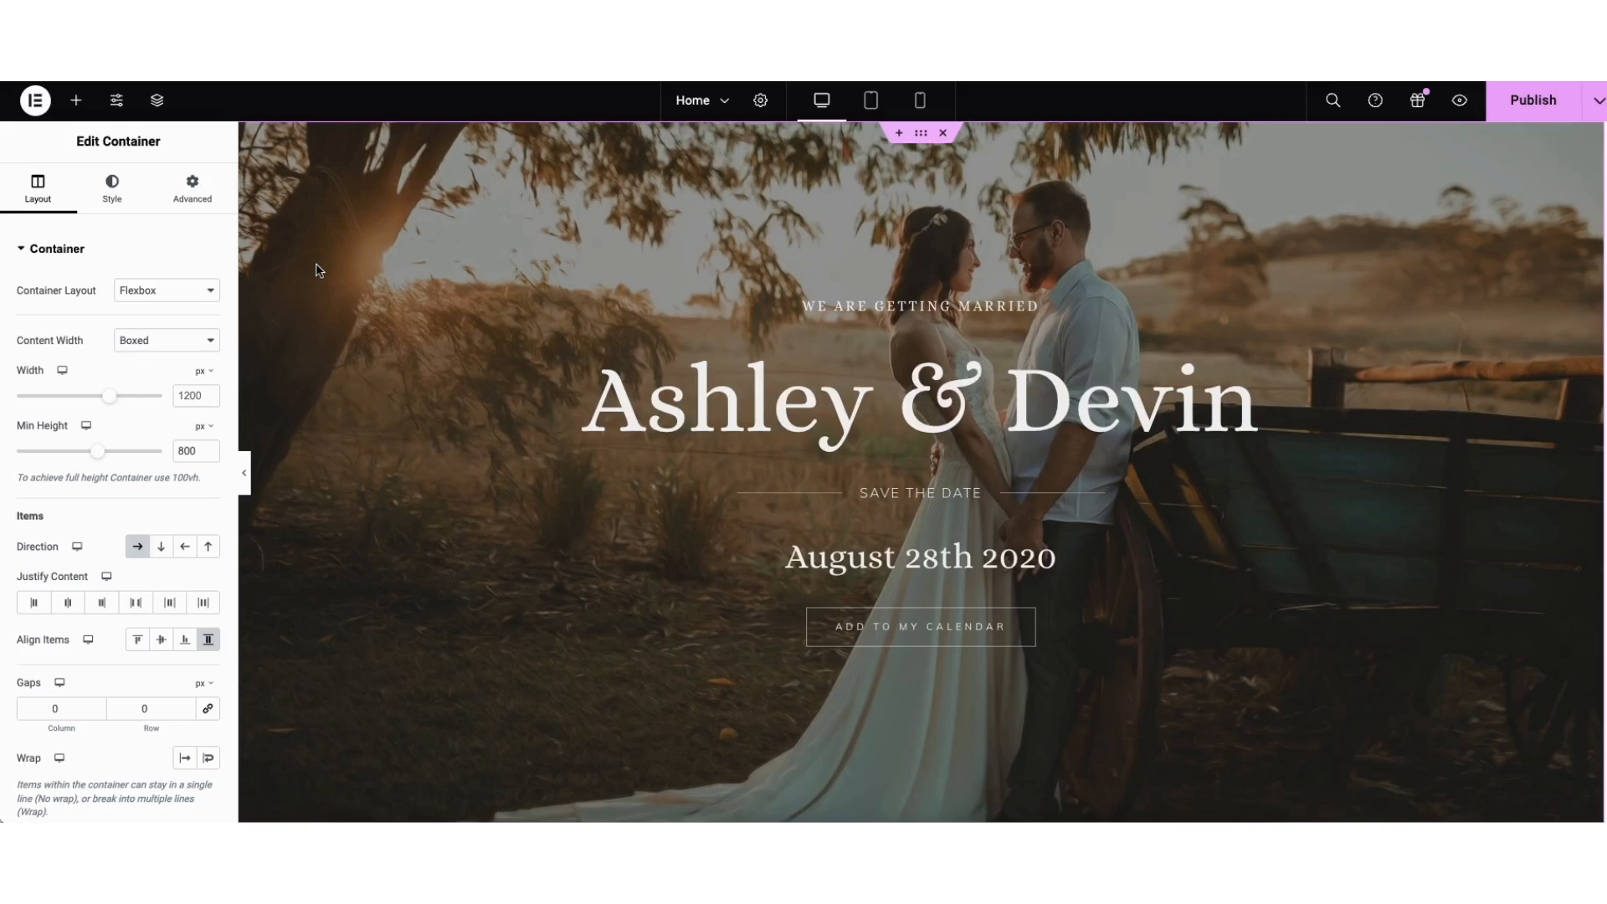
click(113, 192)
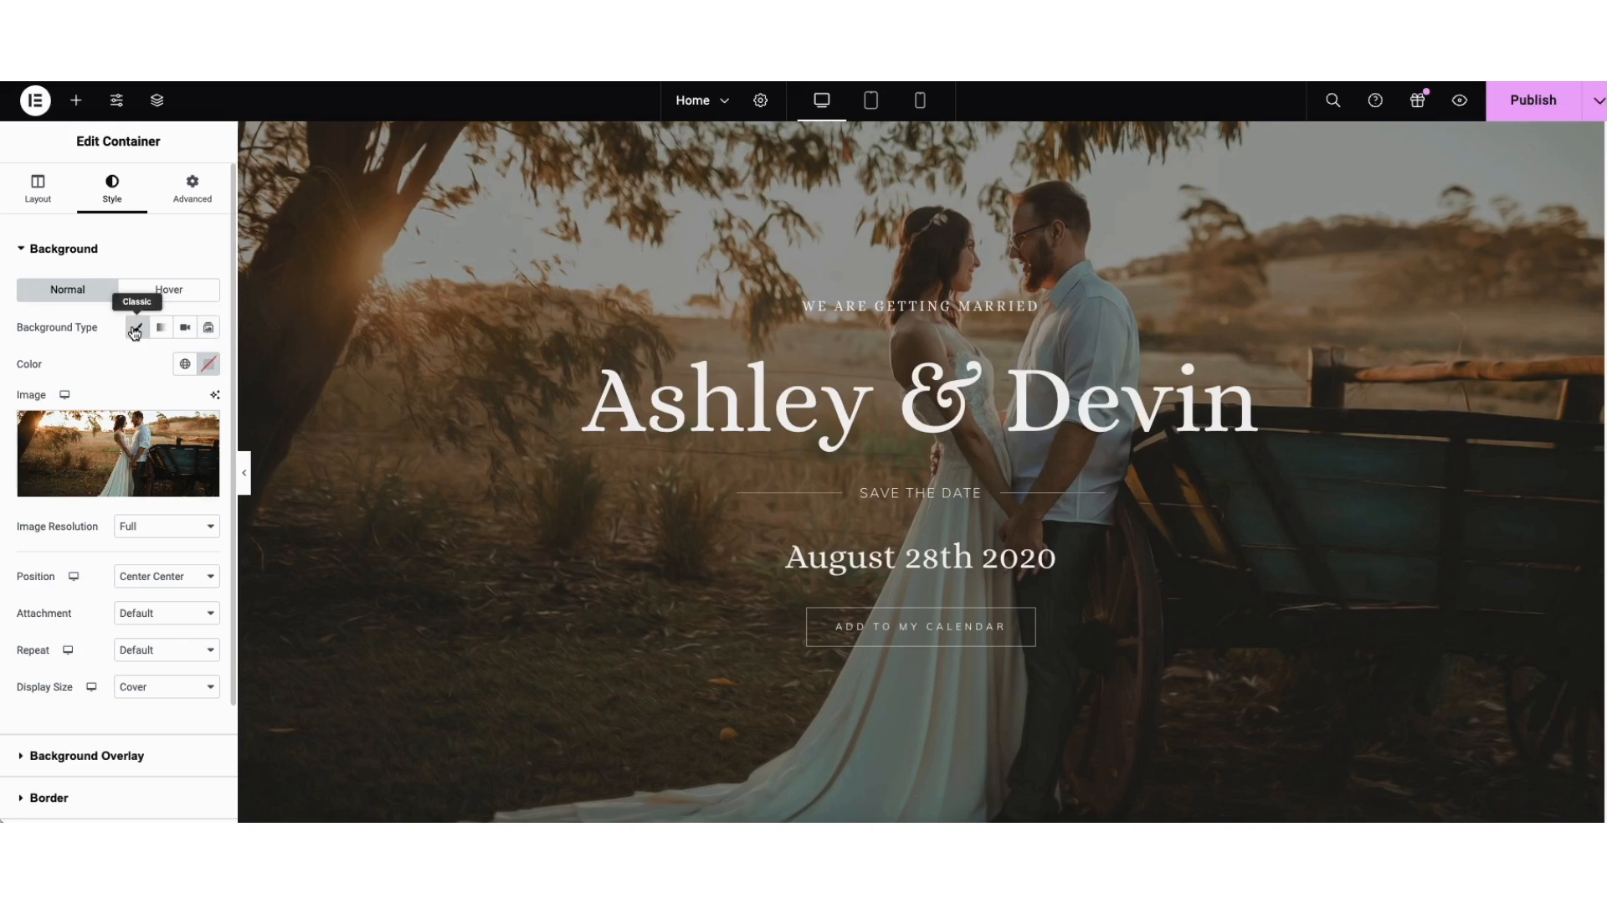
mouse_move(124, 464)
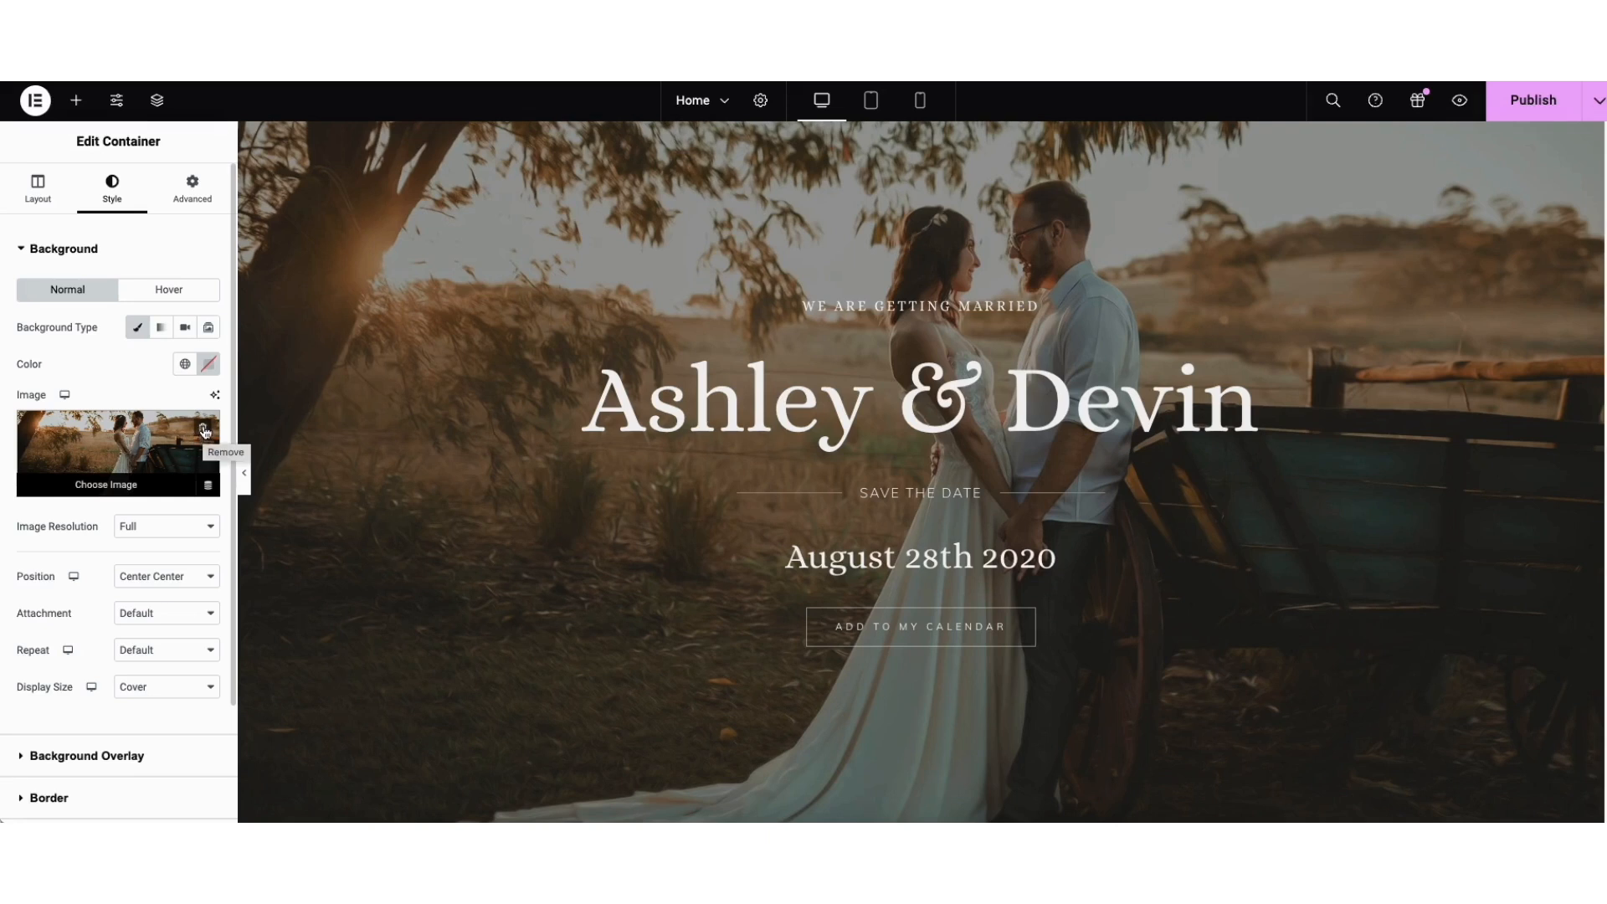
click(103, 466)
click(251, 168)
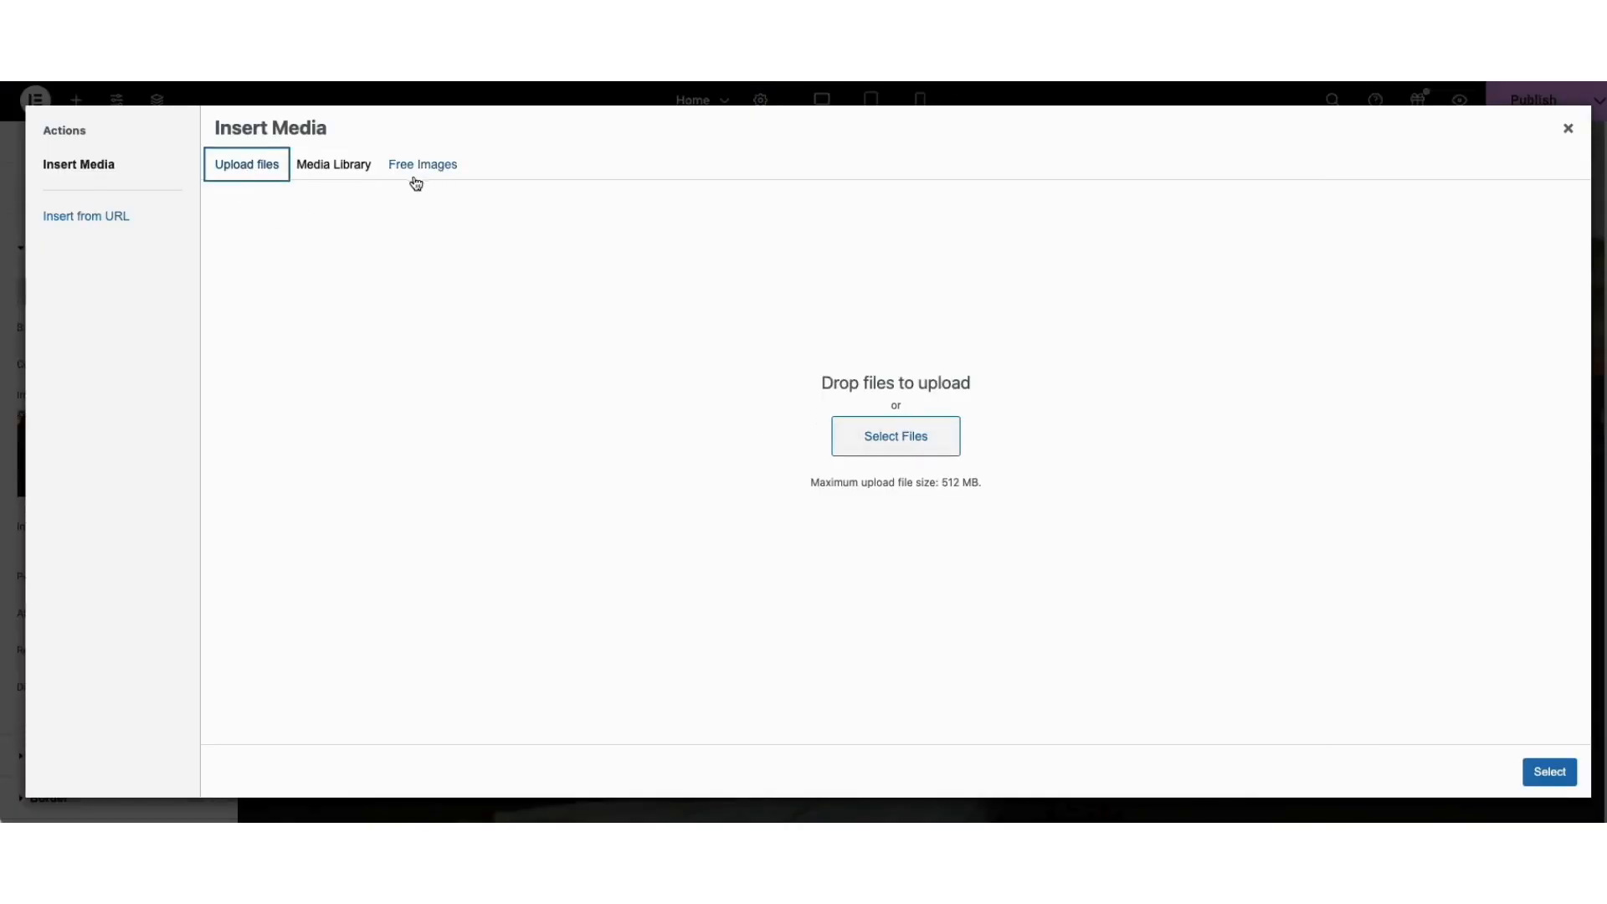
click(339, 176)
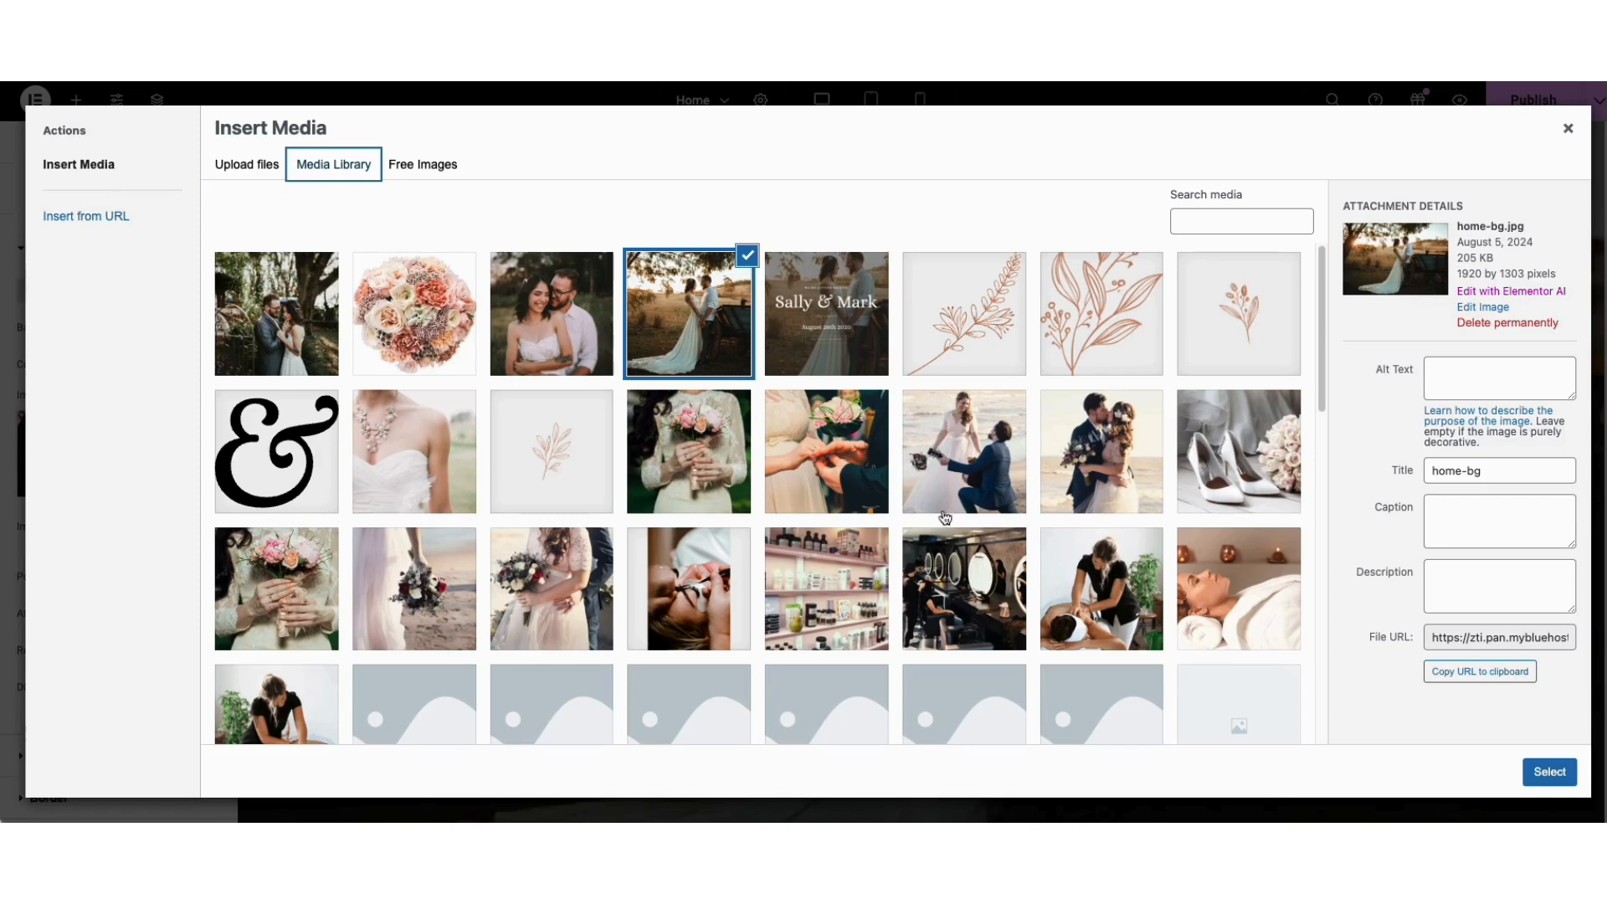
click(1549, 772)
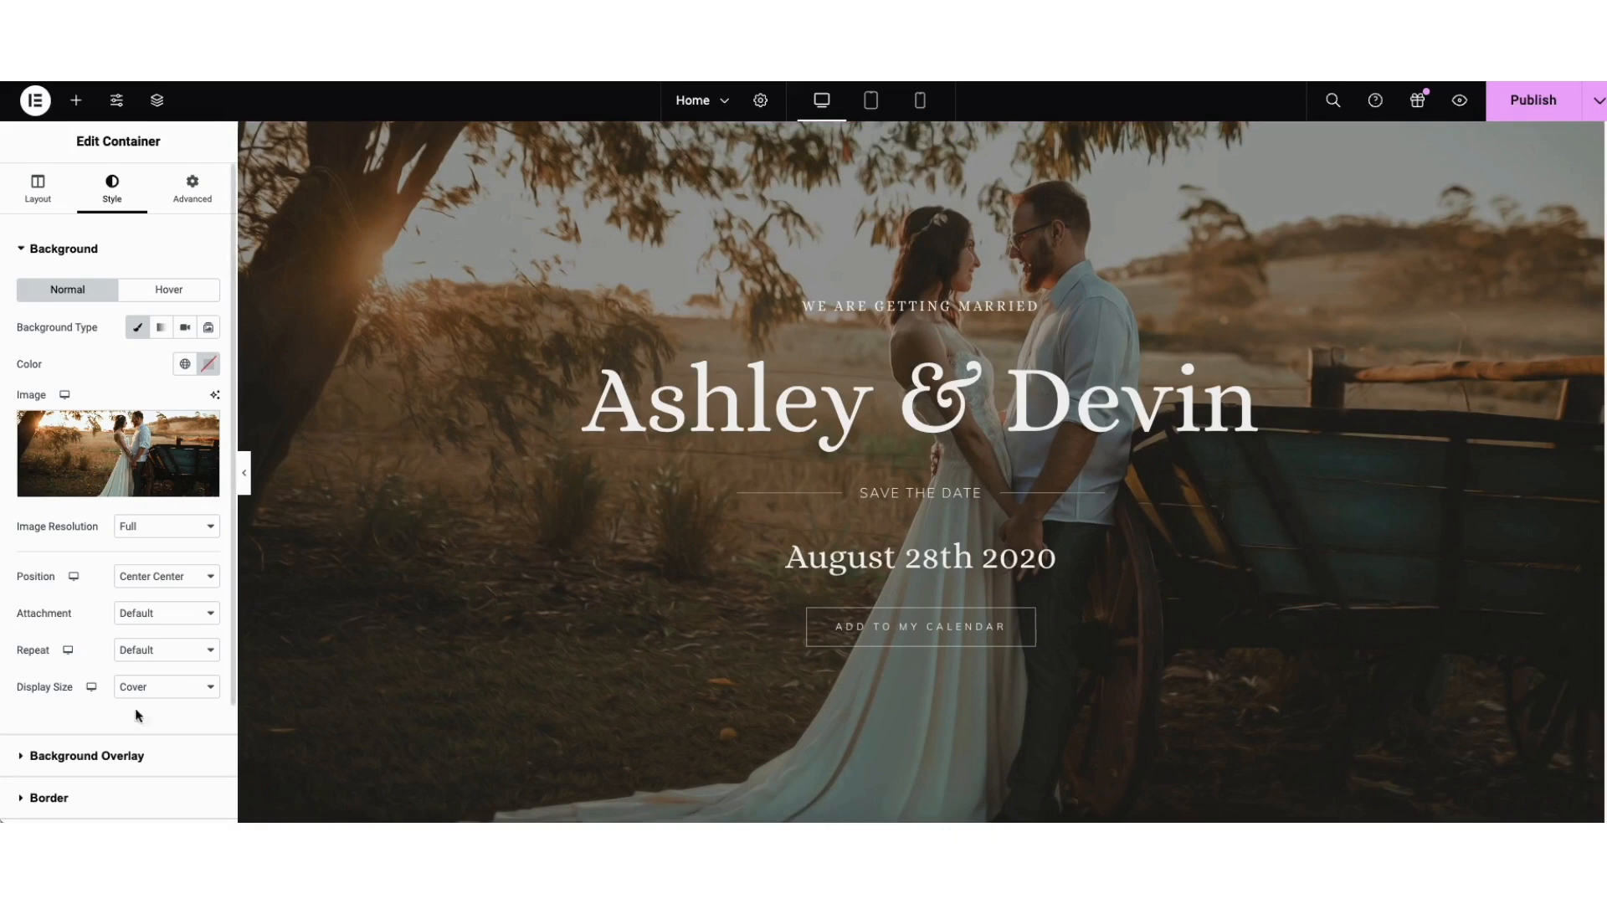
Step: Give the hero container's background overlay a custom dark color and set its opacity to 0.36
click(90, 756)
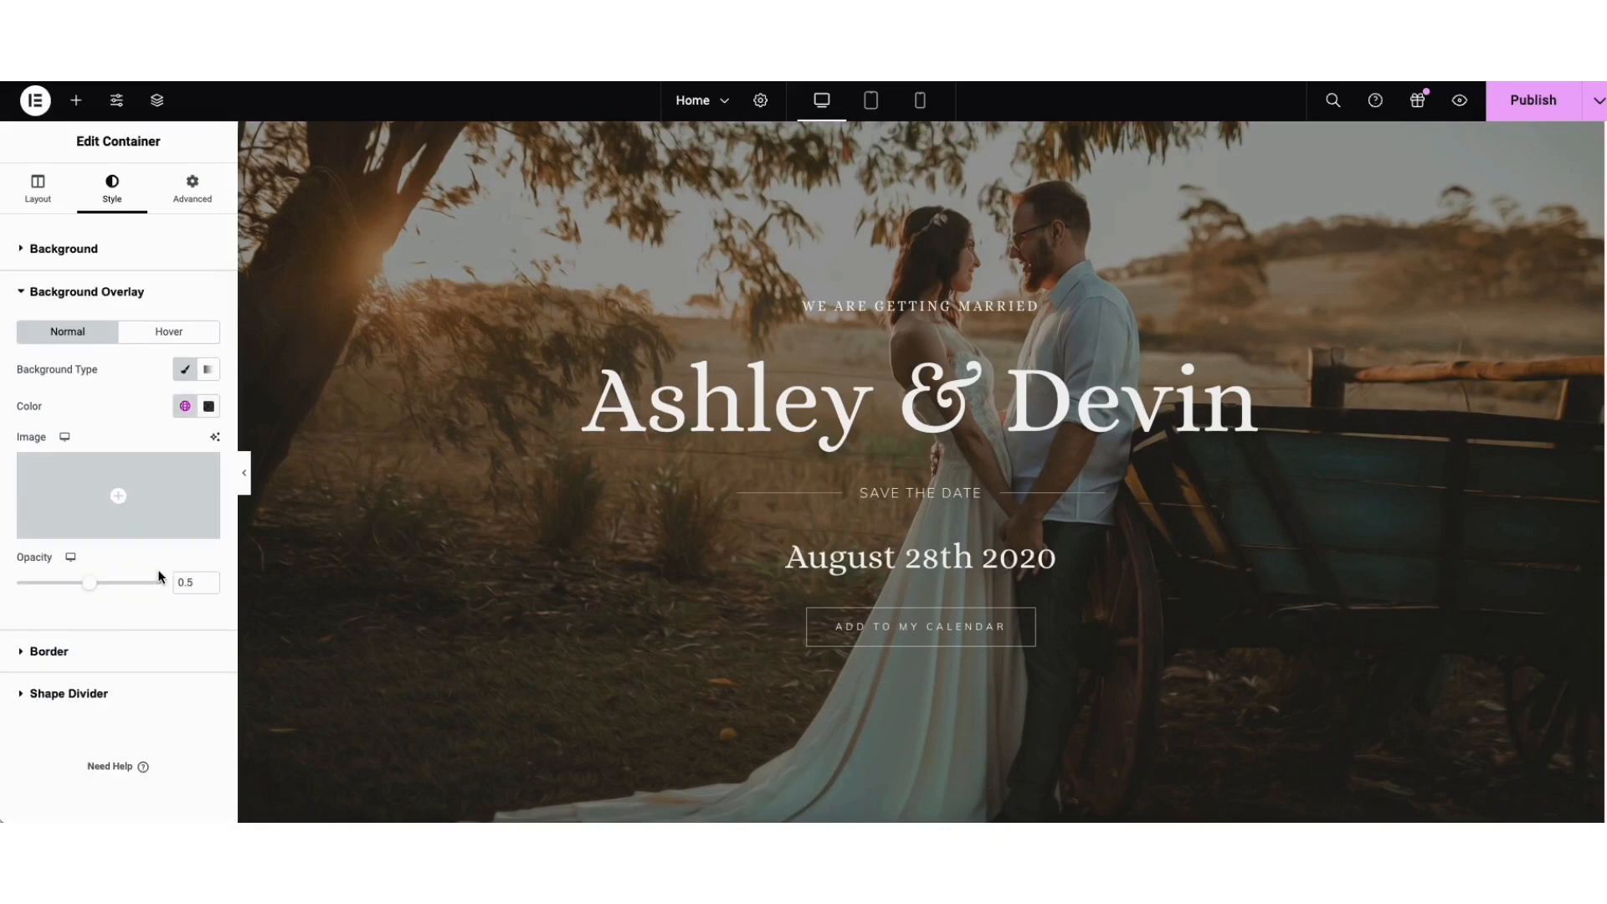
click(209, 407)
mouse_move(138, 583)
mouse_down()
mouse_move(302, 487)
mouse_move(269, 467)
mouse_move(141, 581)
mouse_up()
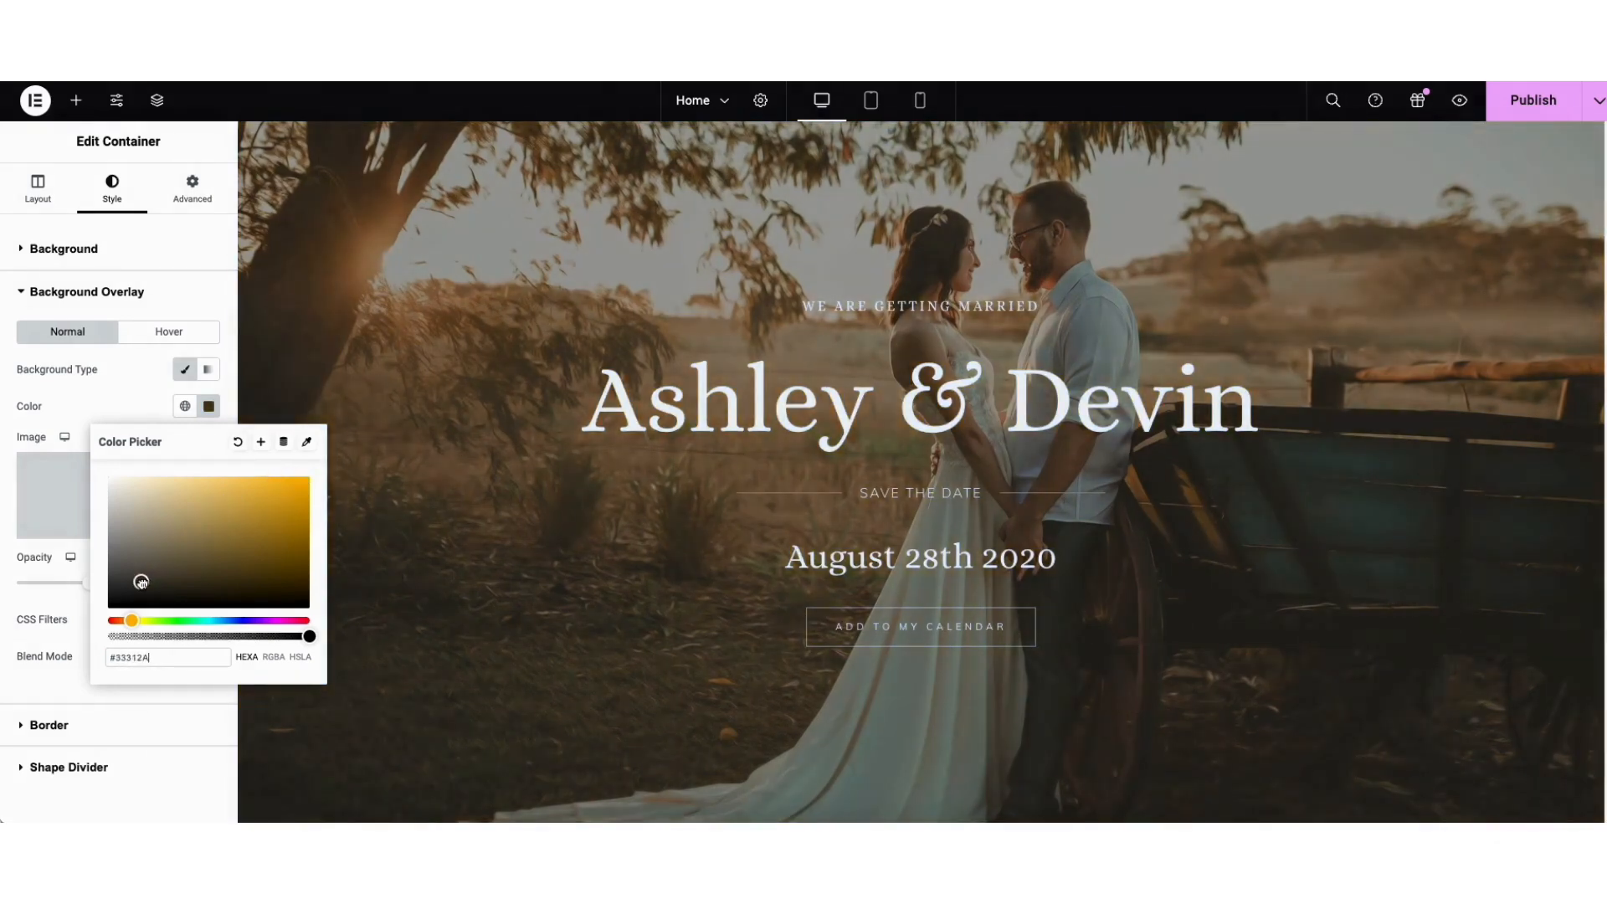
click(51, 596)
mouse_move(93, 592)
mouse_down()
mouse_move(32, 596)
mouse_move(154, 592)
mouse_move(72, 593)
mouse_up()
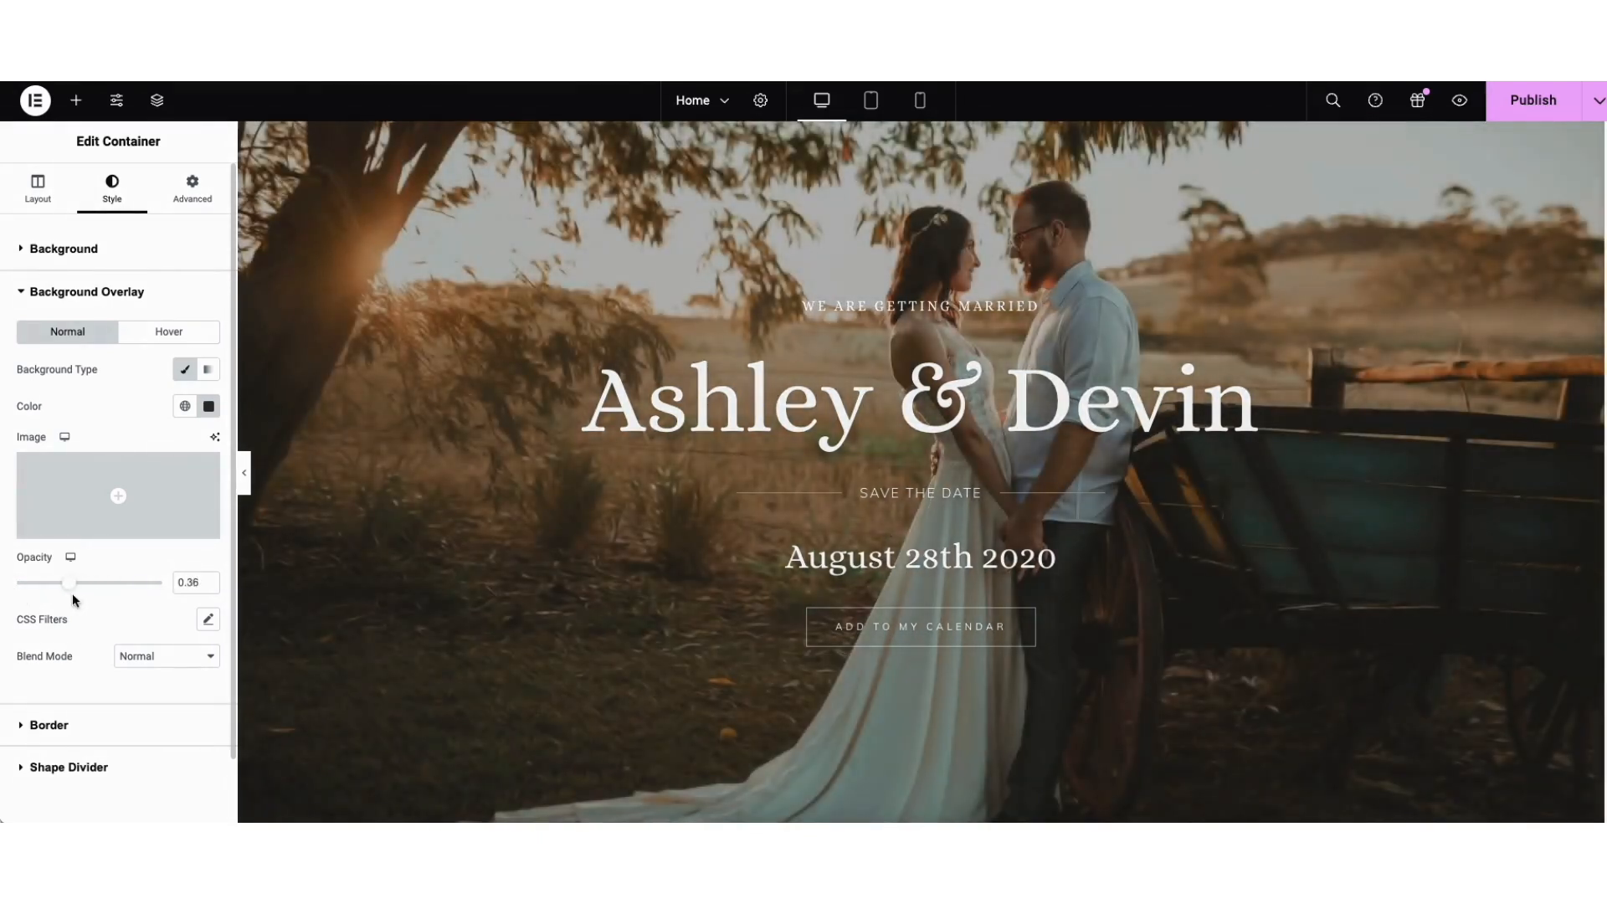
Step: Examine the Add to My Calendar button's text, link and additional link options
click(855, 634)
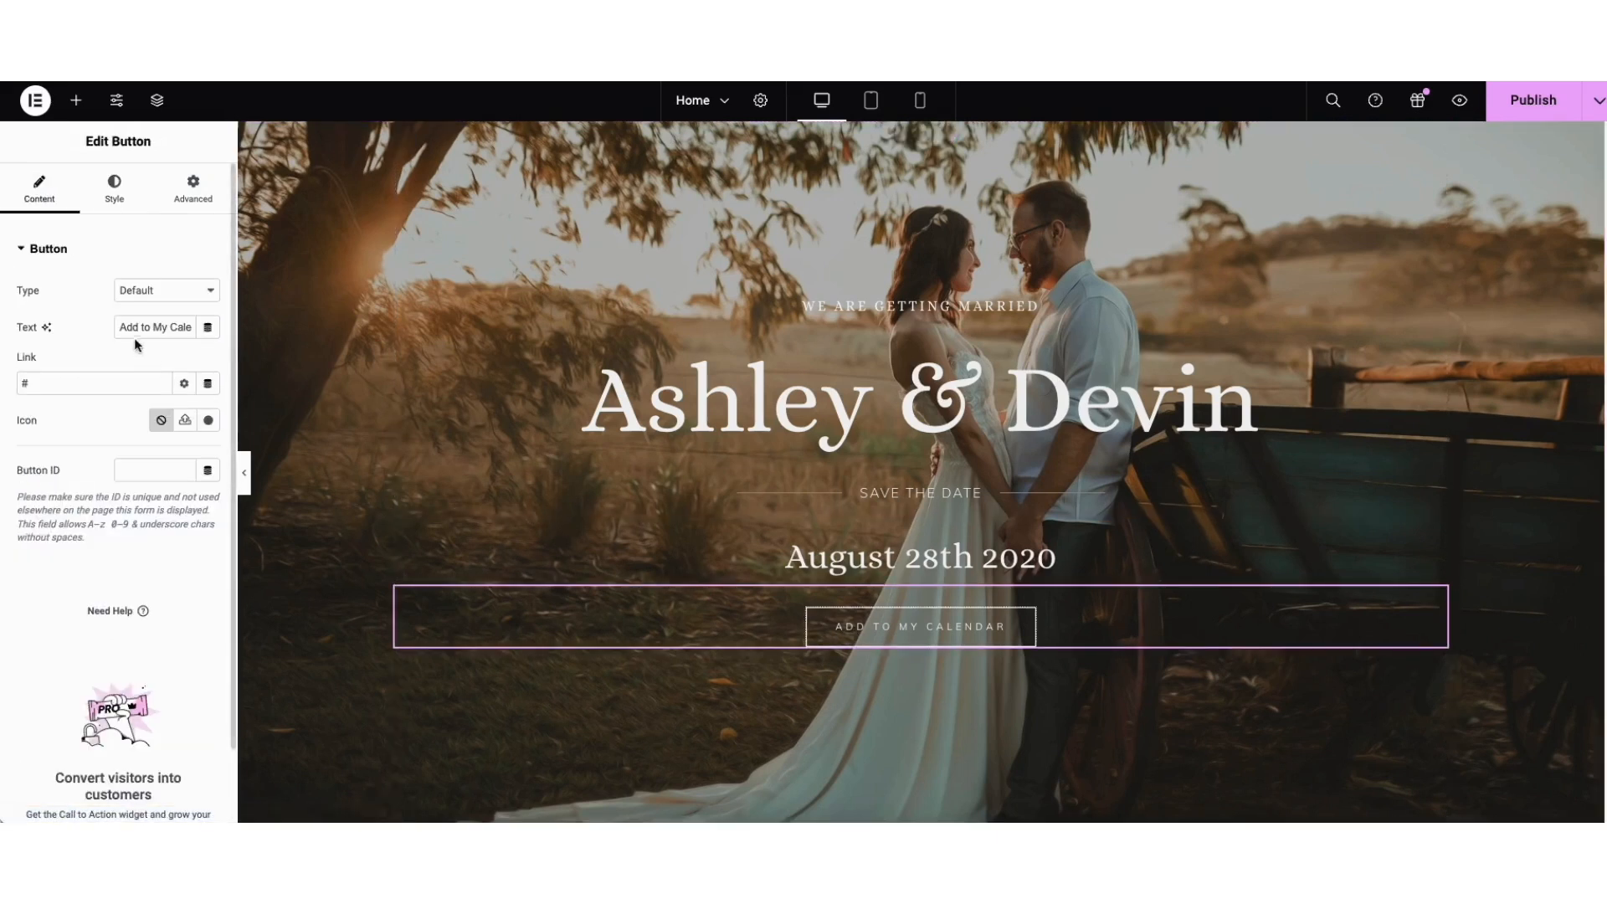
drag(120, 327, 185, 327)
click(159, 357)
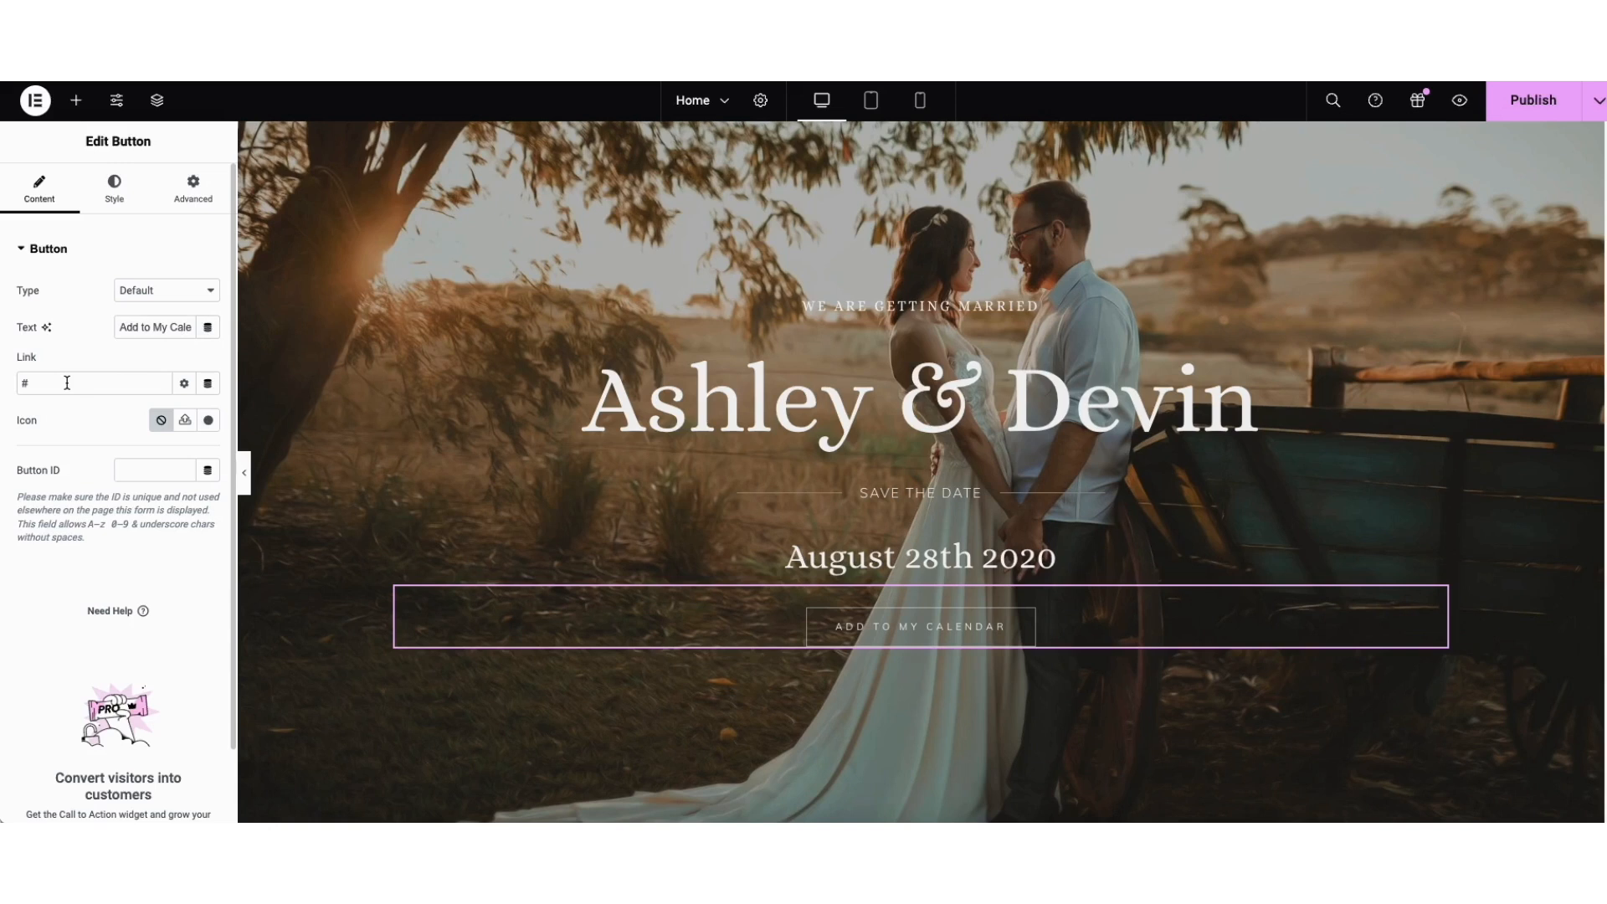
click(185, 384)
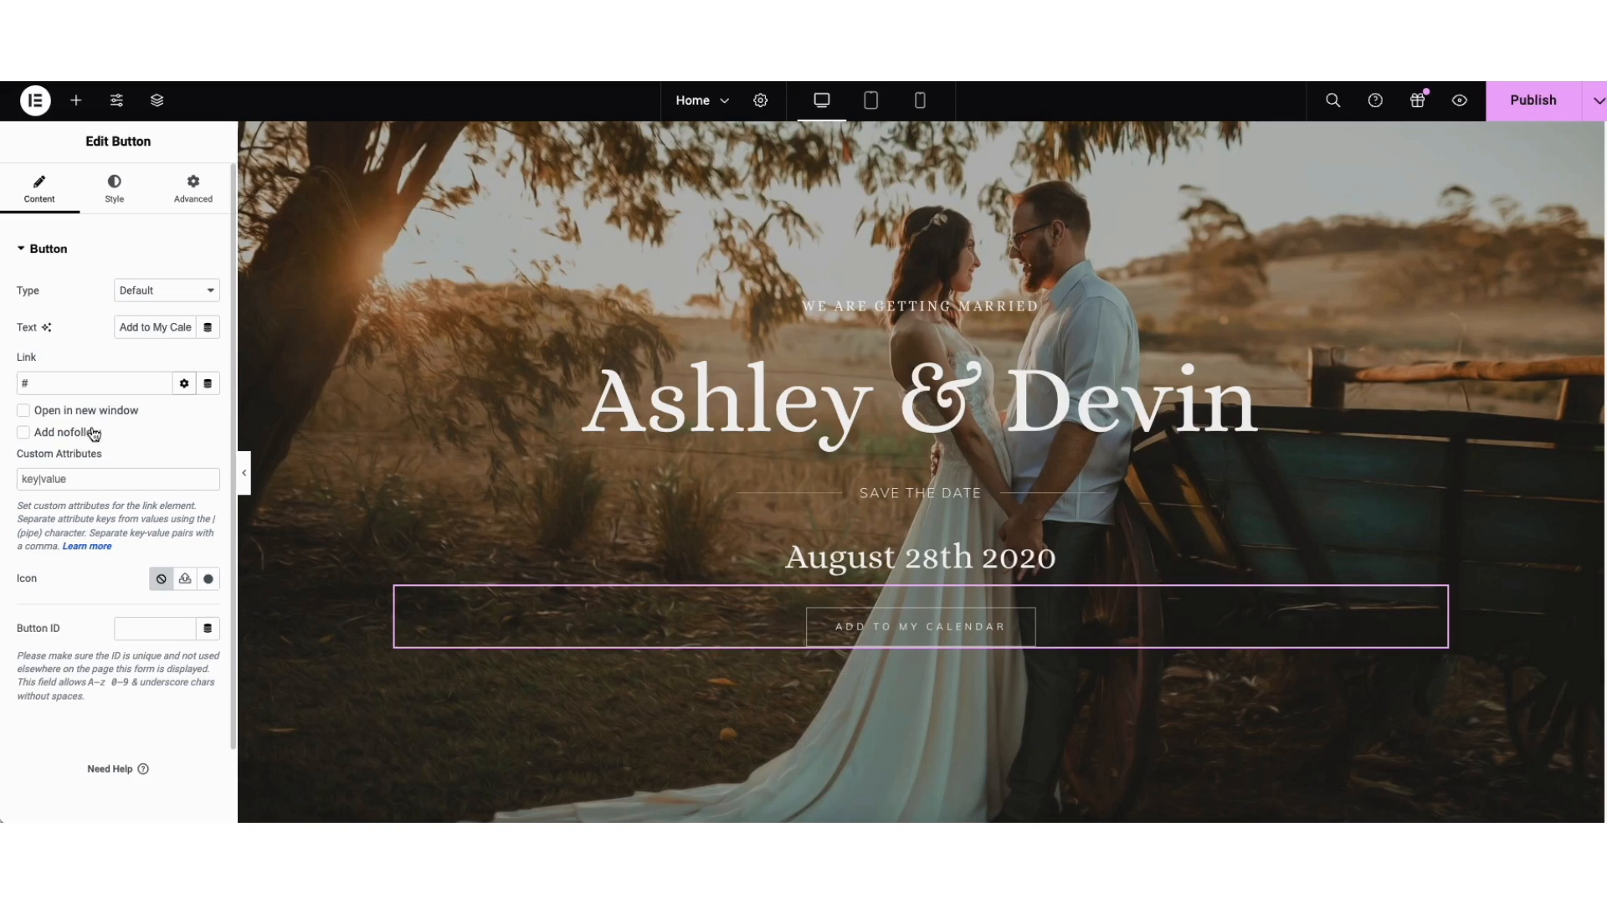
click(184, 384)
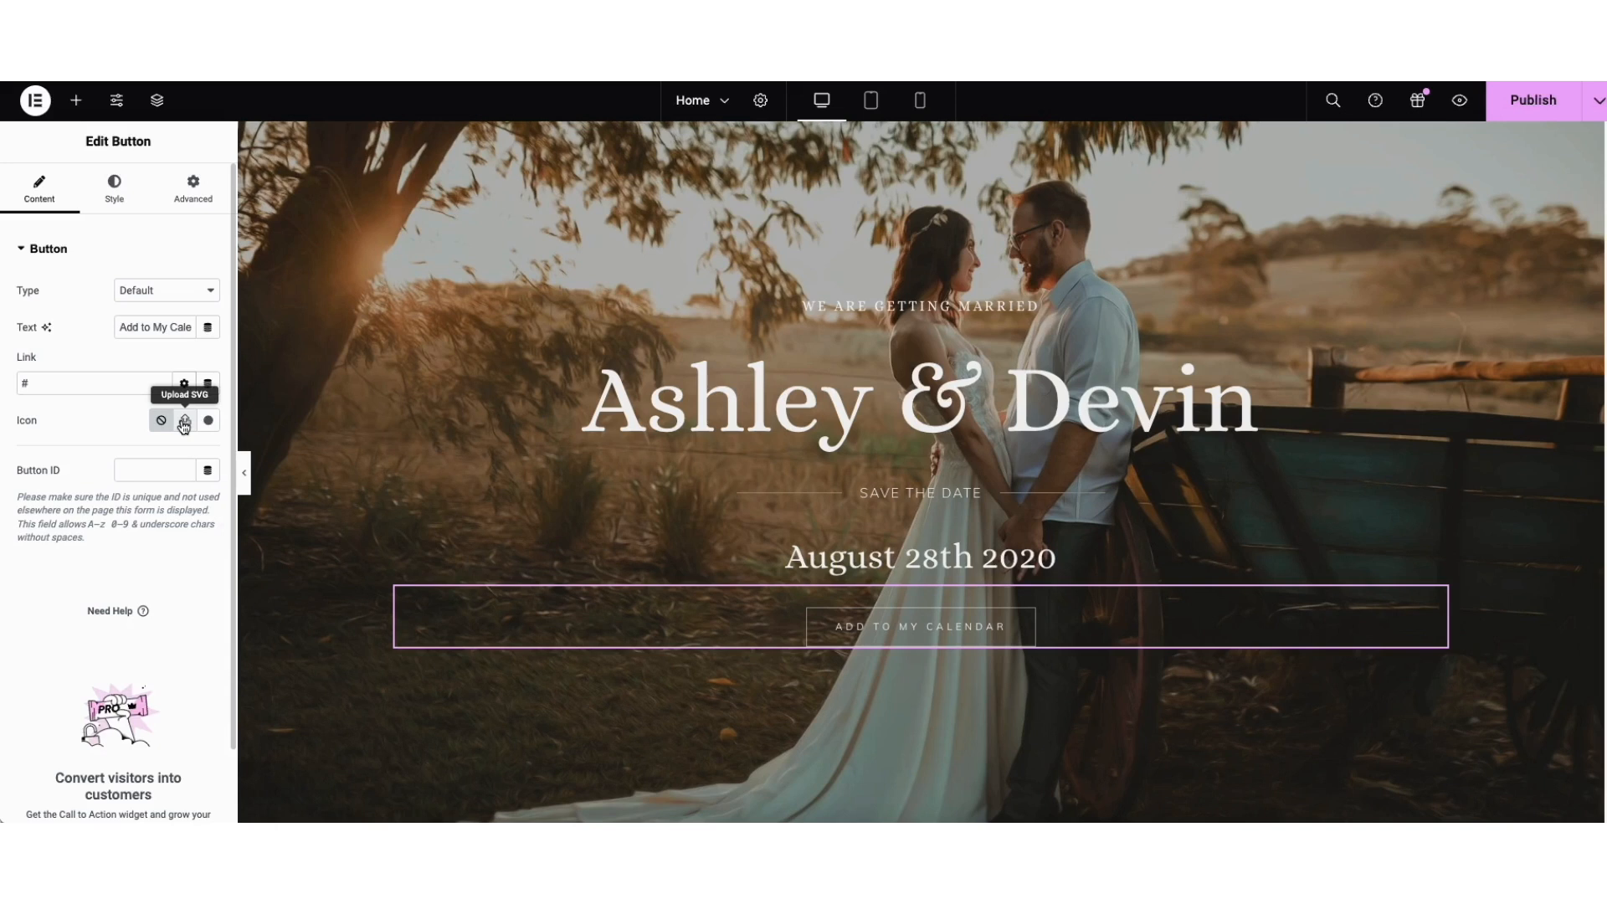
Step: Examine the icon library available for the Add to My Calendar button and its normal and hover style settings
click(209, 420)
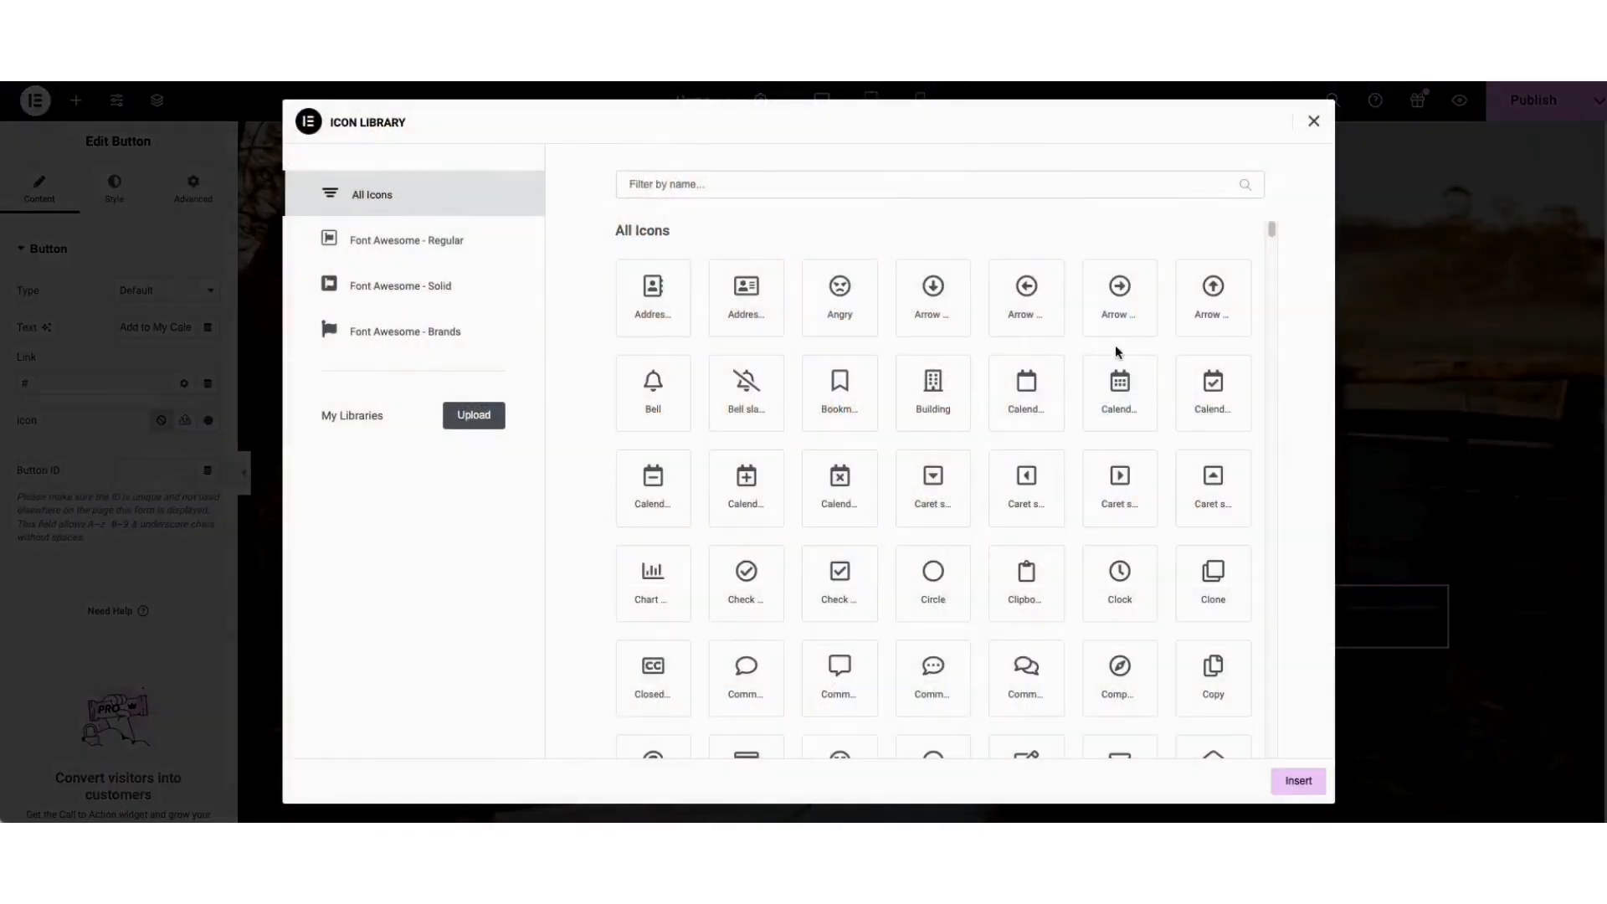
scroll(1271, 234, down, 10)
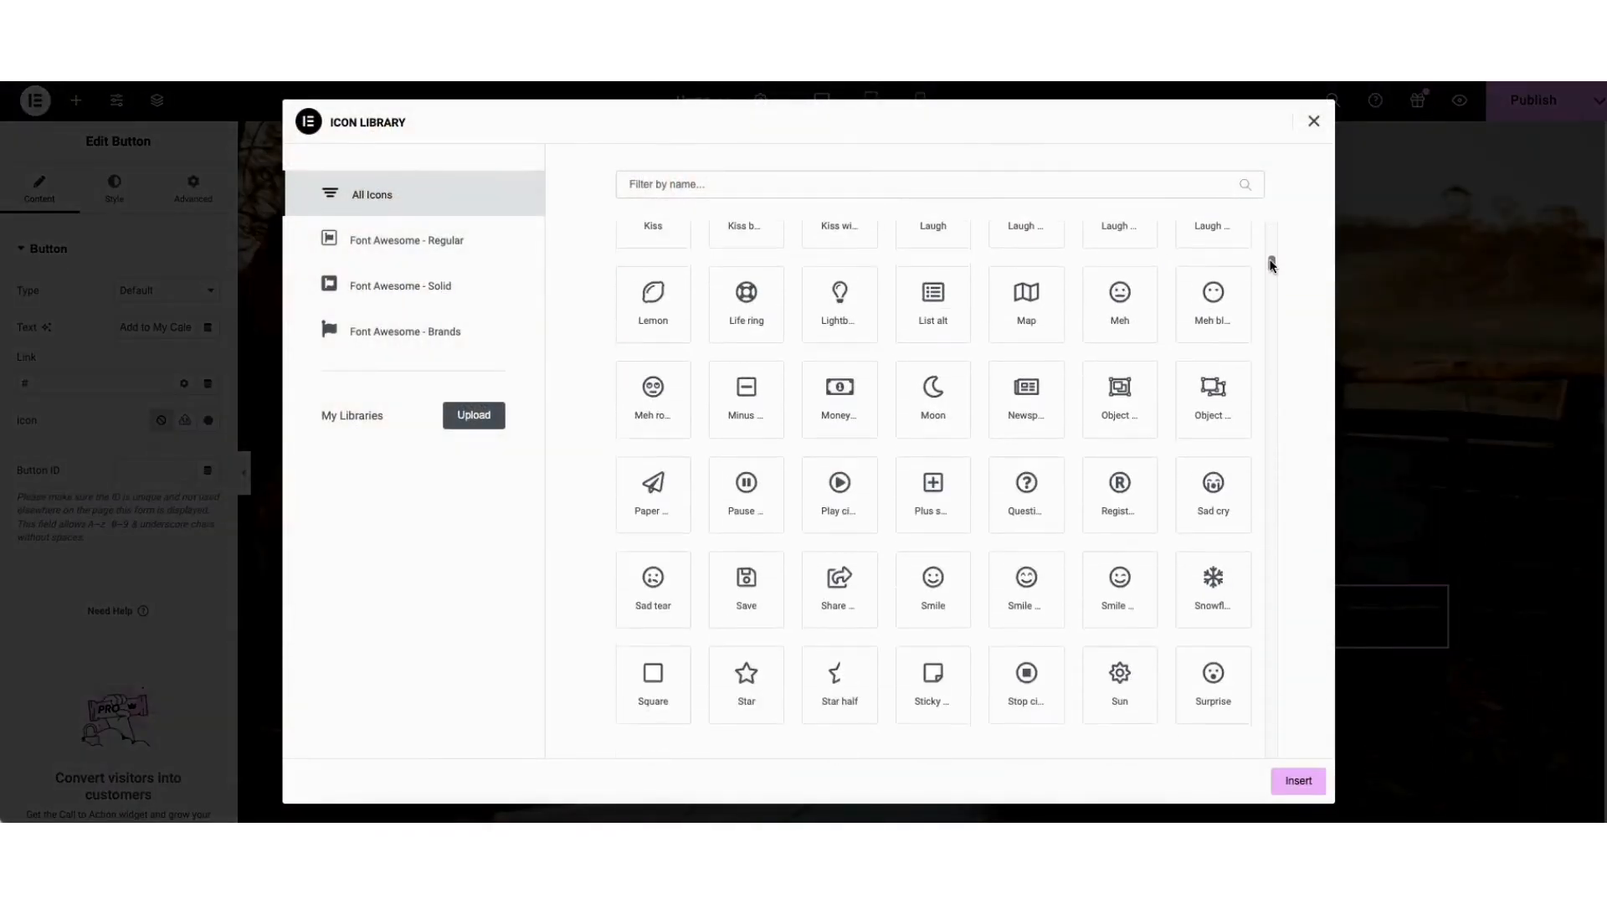
click(1313, 121)
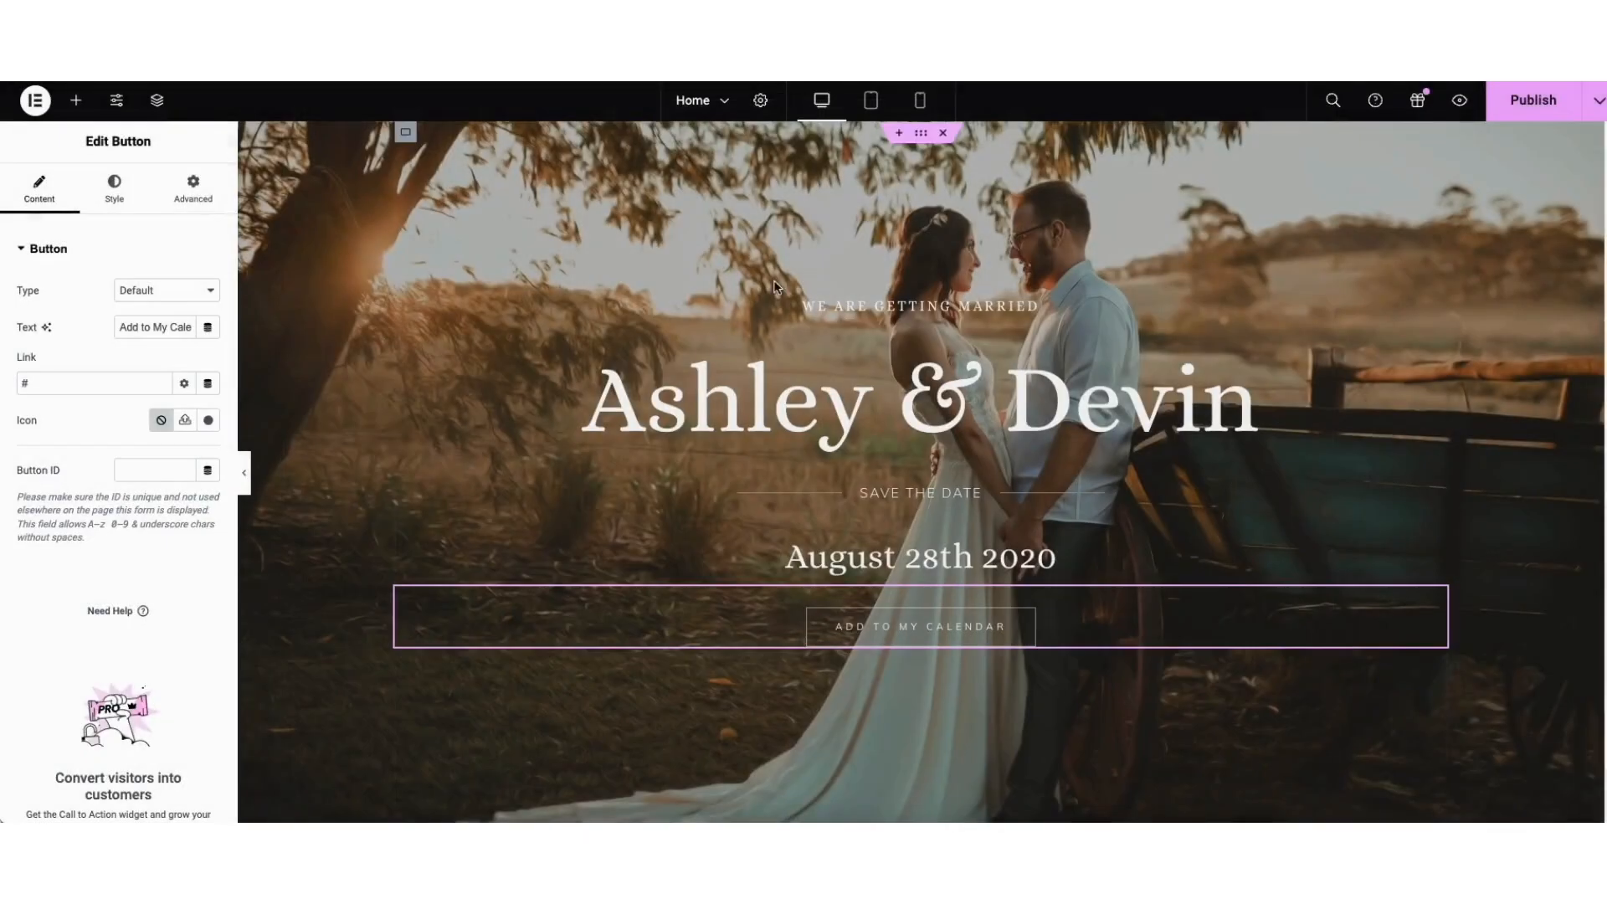
click(104, 197)
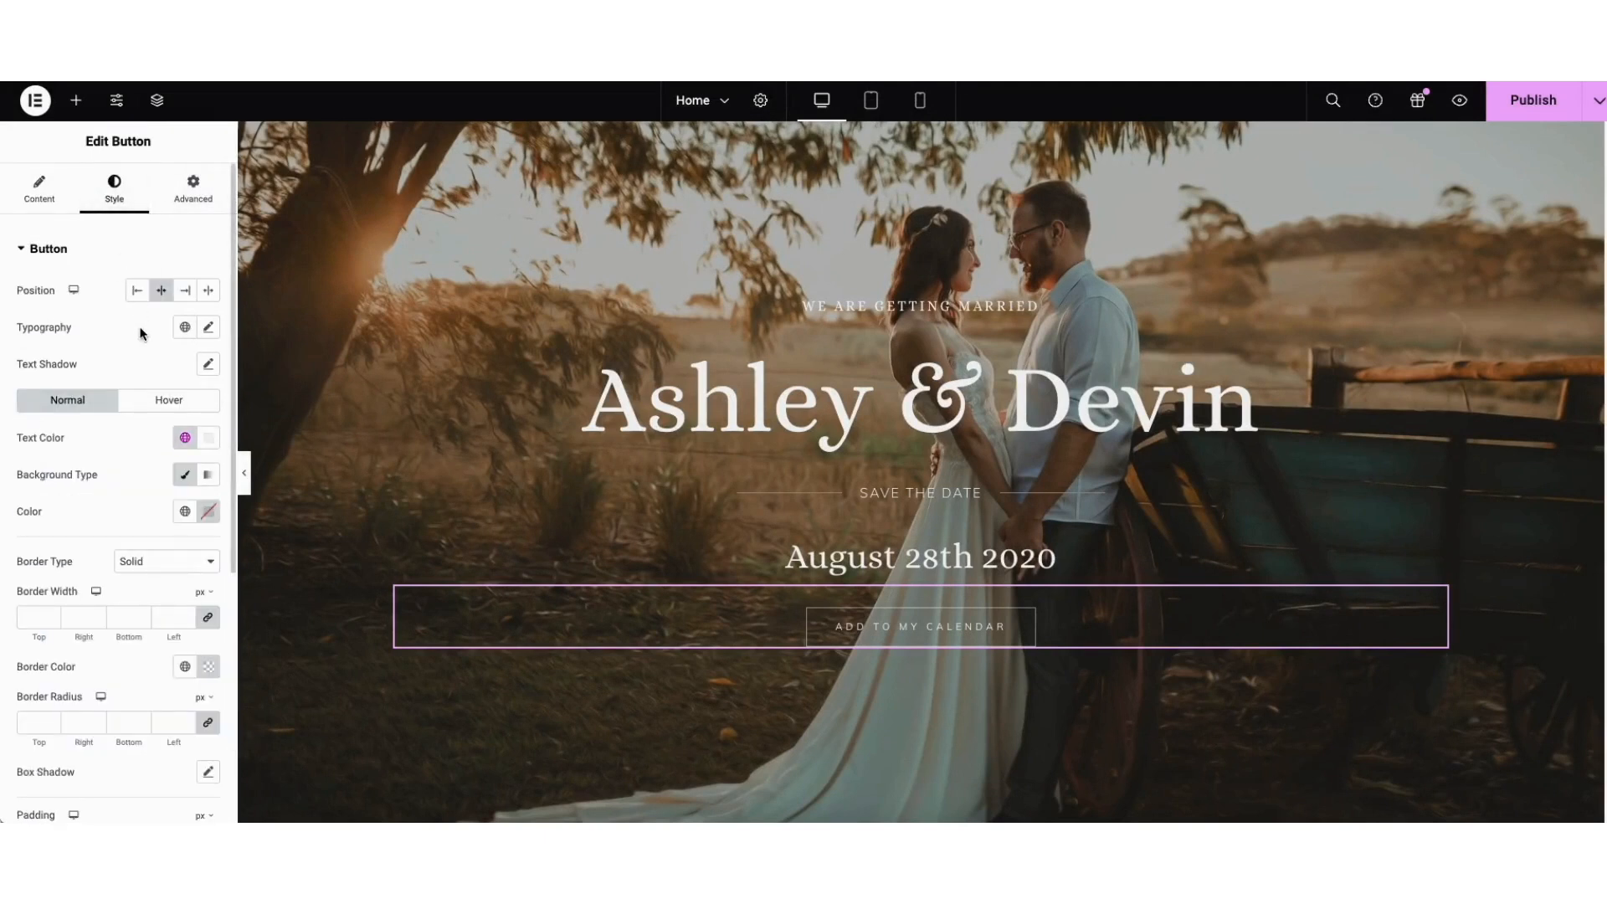
click(163, 401)
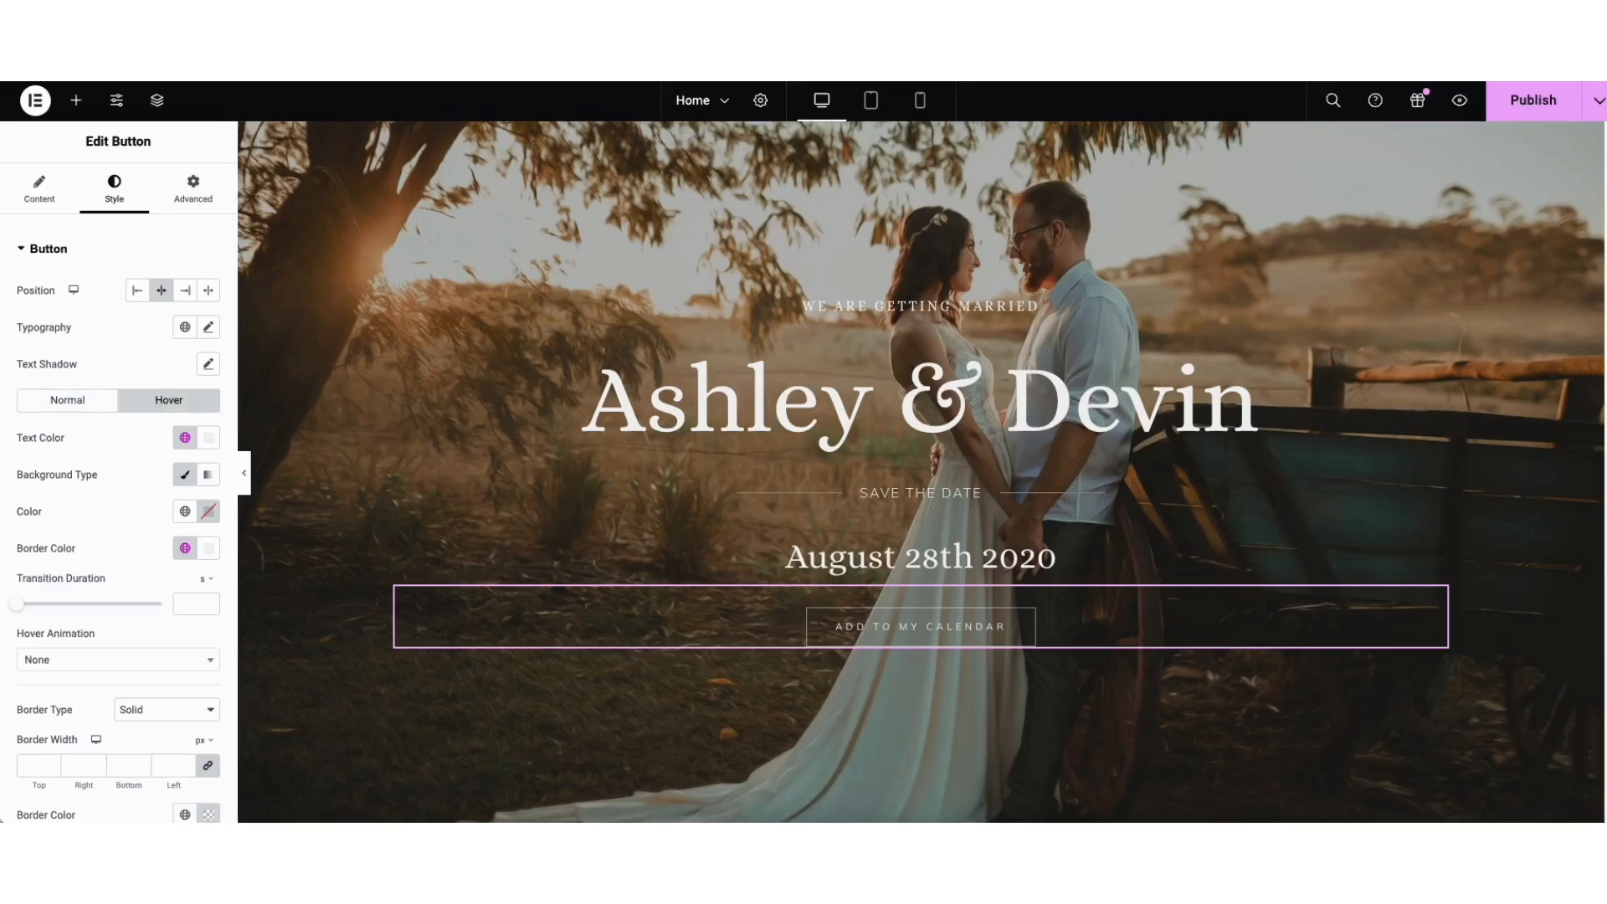
Step: Insert a Heading widget below the bride's name in the Our Story section, and delete it
scroll(1589, 260, down, 10)
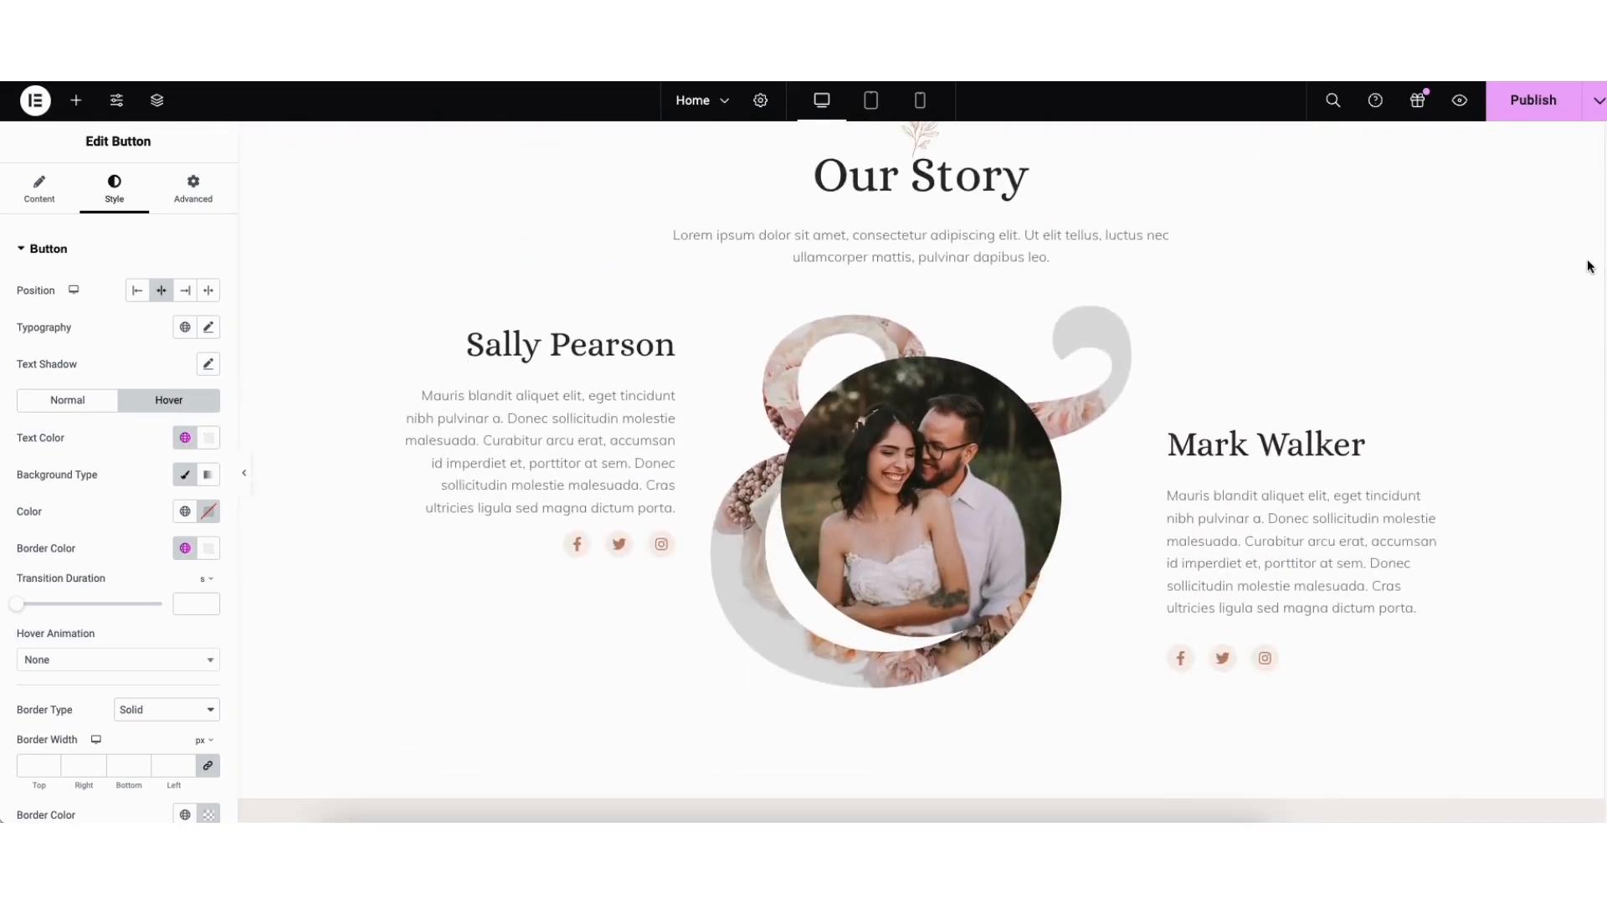
click(76, 103)
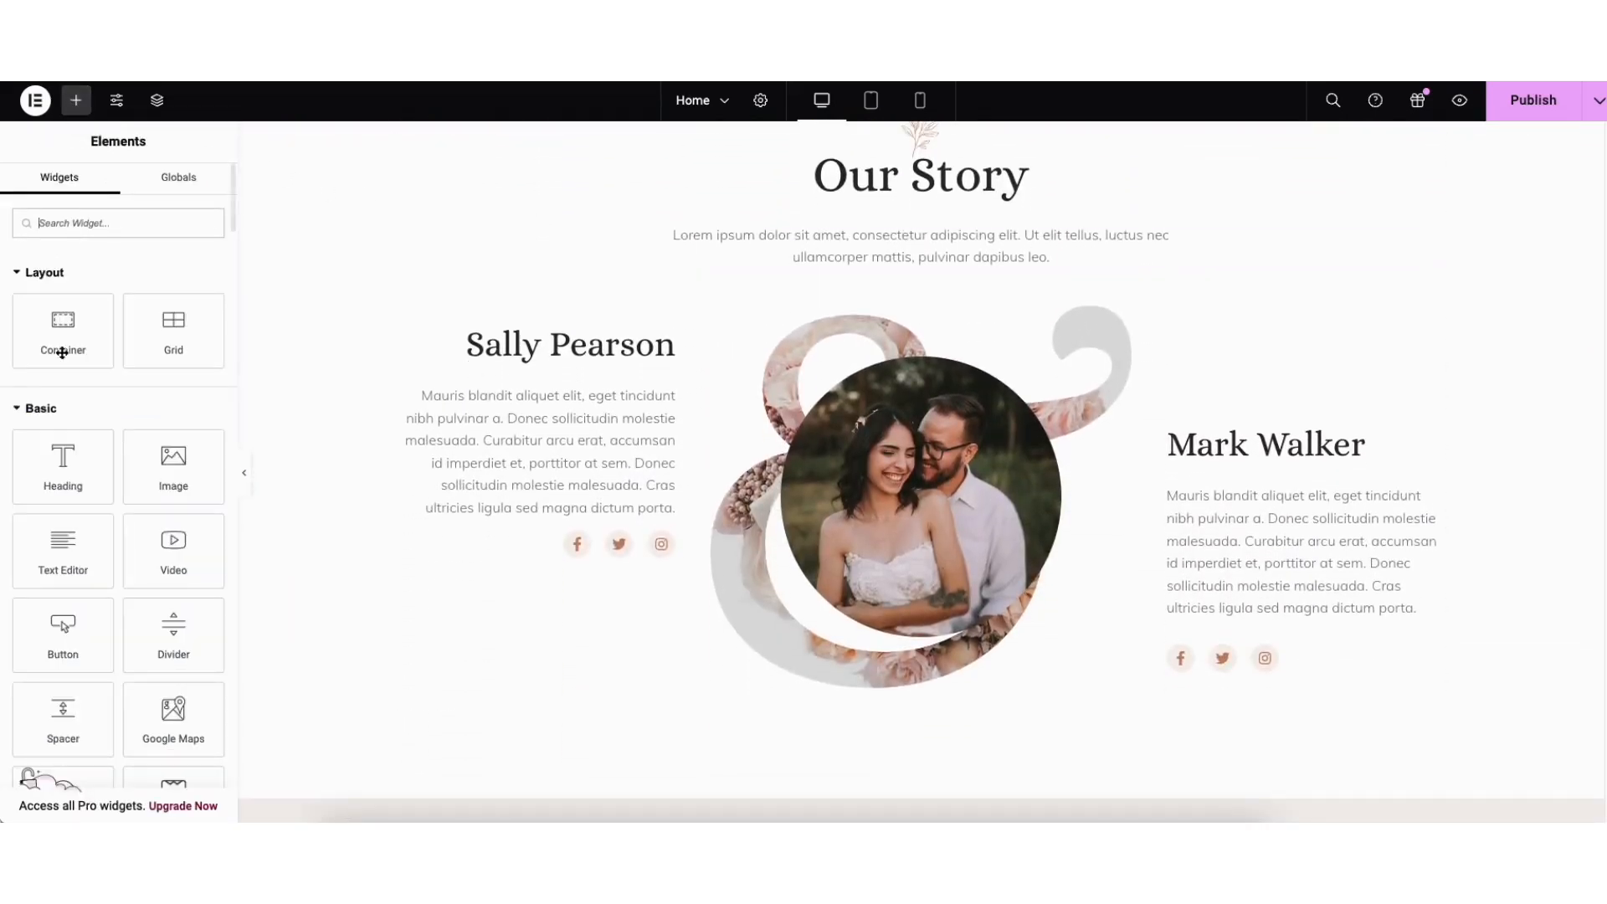
mouse_move(54, 465)
mouse_down()
mouse_move(545, 410)
mouse_move(72, 463)
mouse_up()
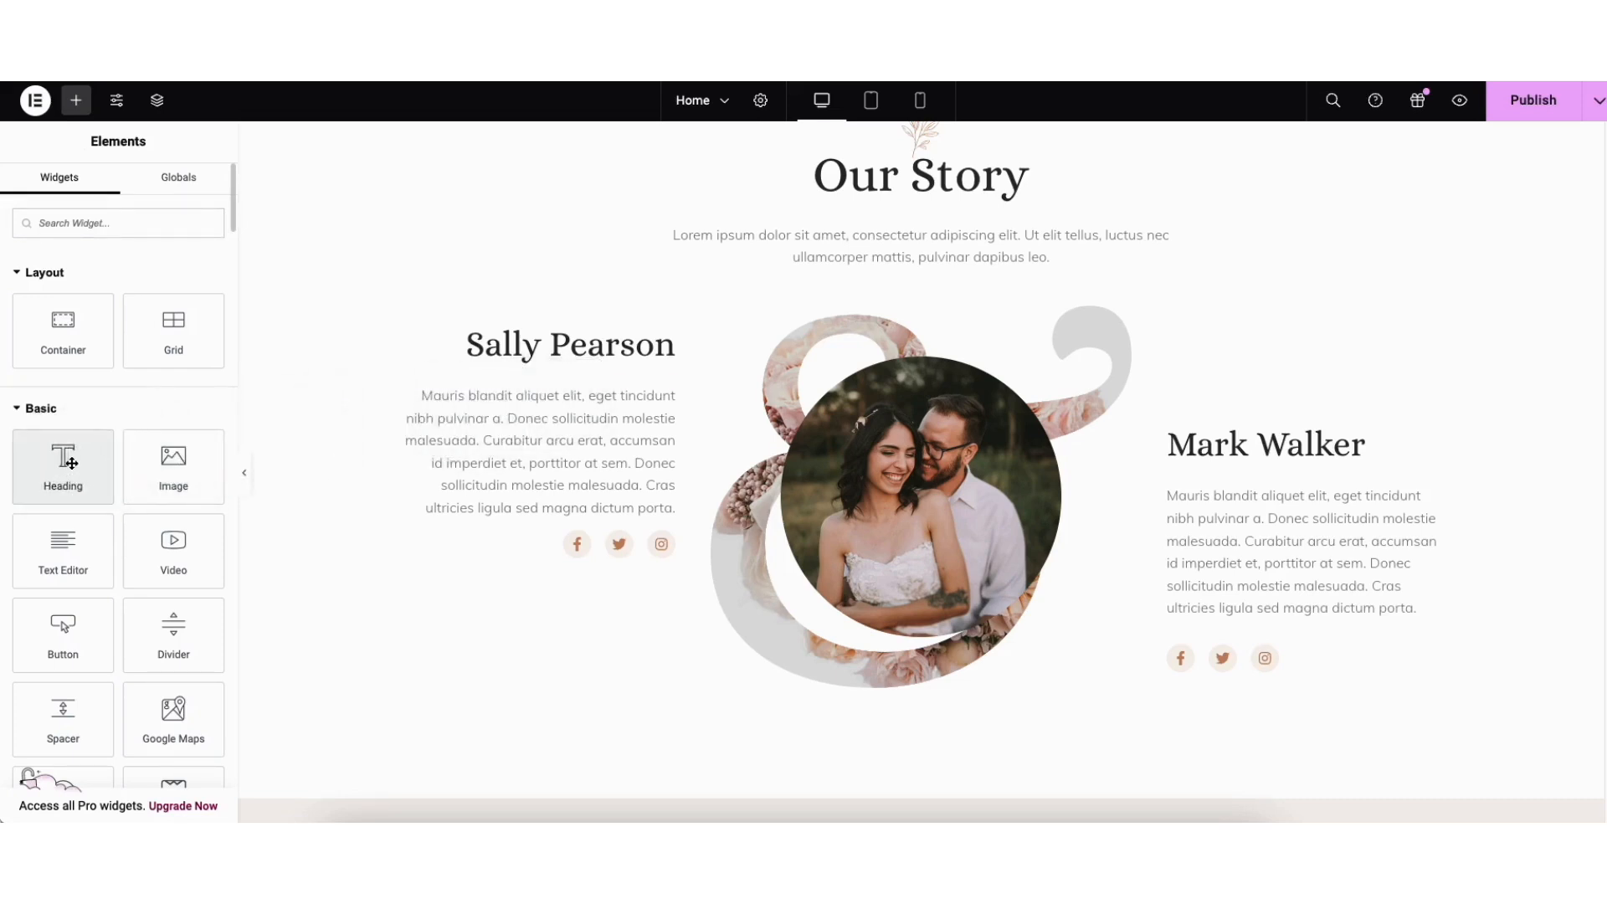
drag(66, 466, 547, 384)
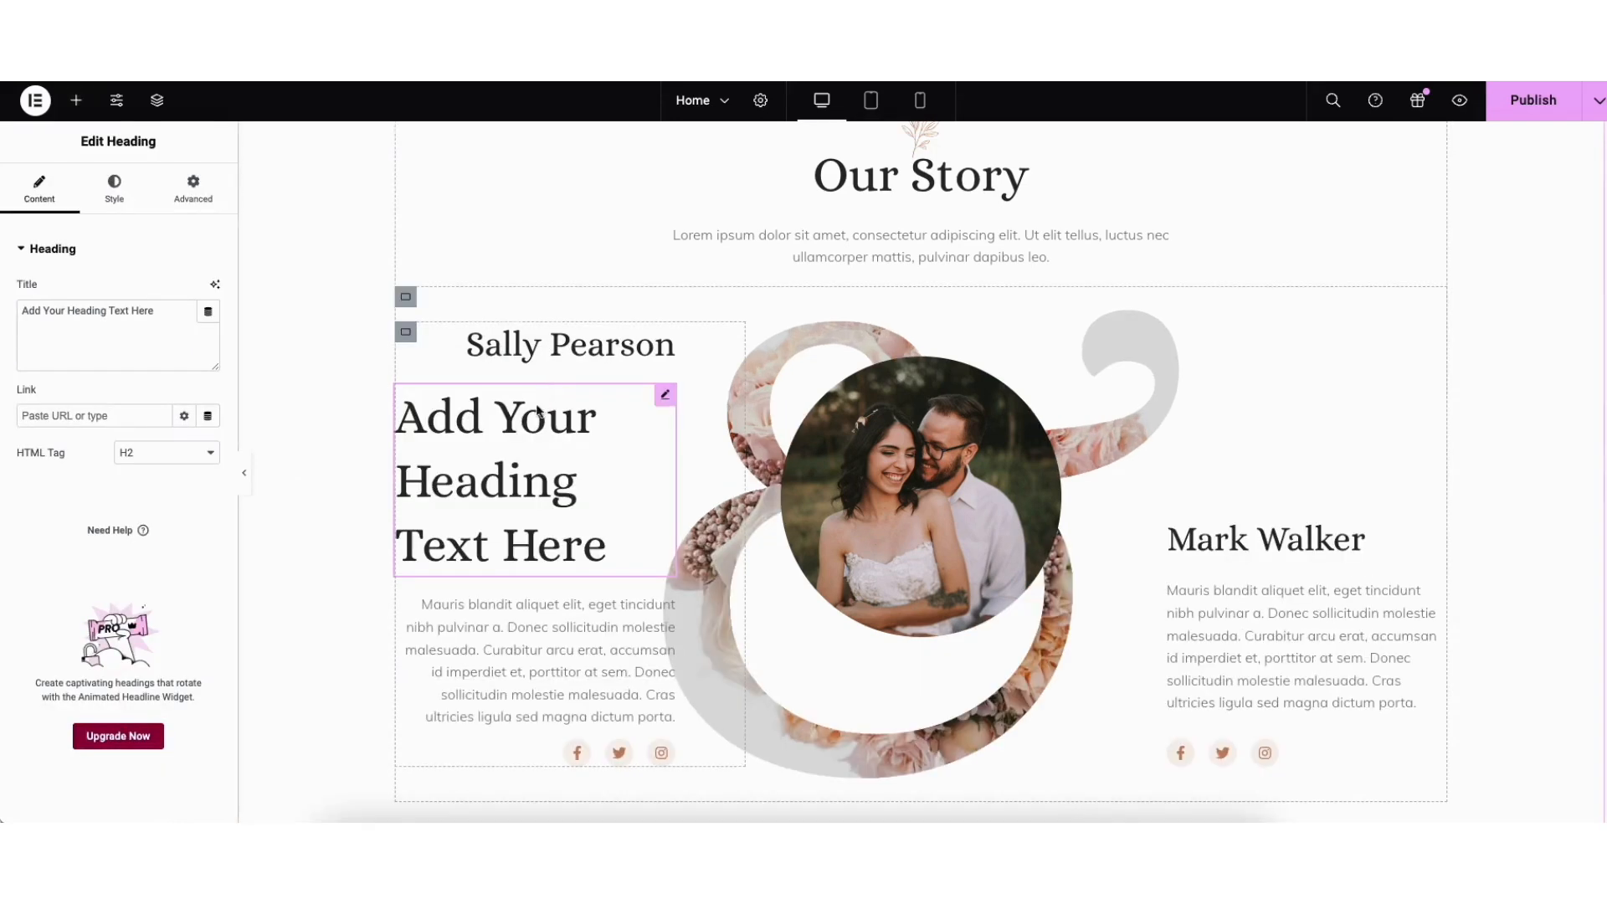
right_click(533, 446)
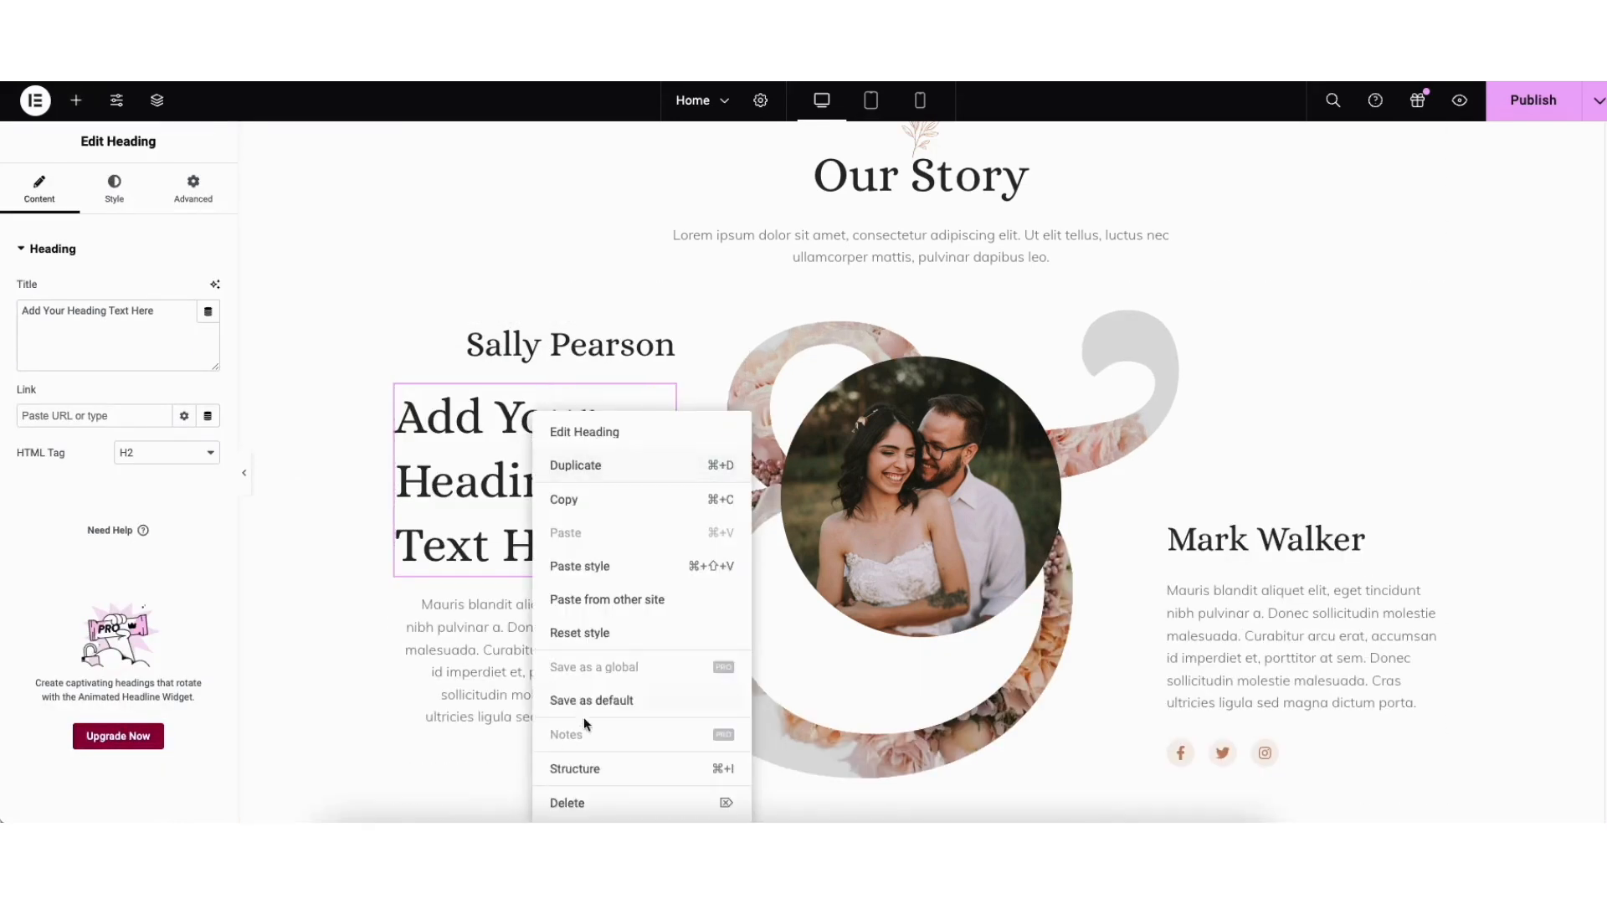
click(566, 804)
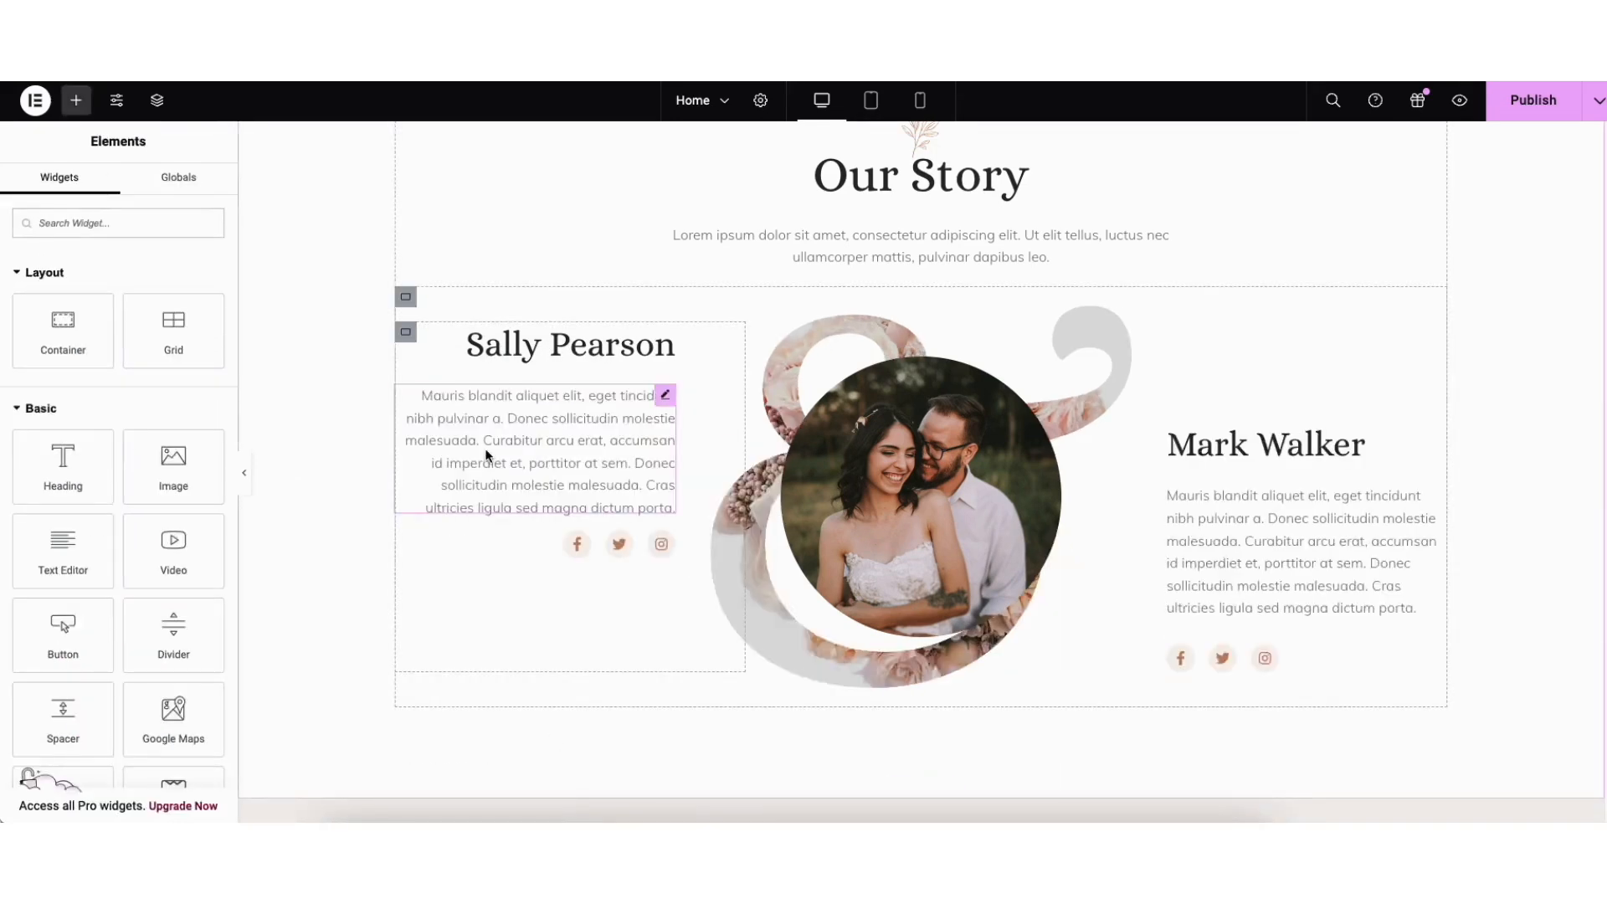
Step: Duplicate the bride's name heading in Our Story, placing one copy below her paragraph and the social icons directly under the first heading
right_click(539, 341)
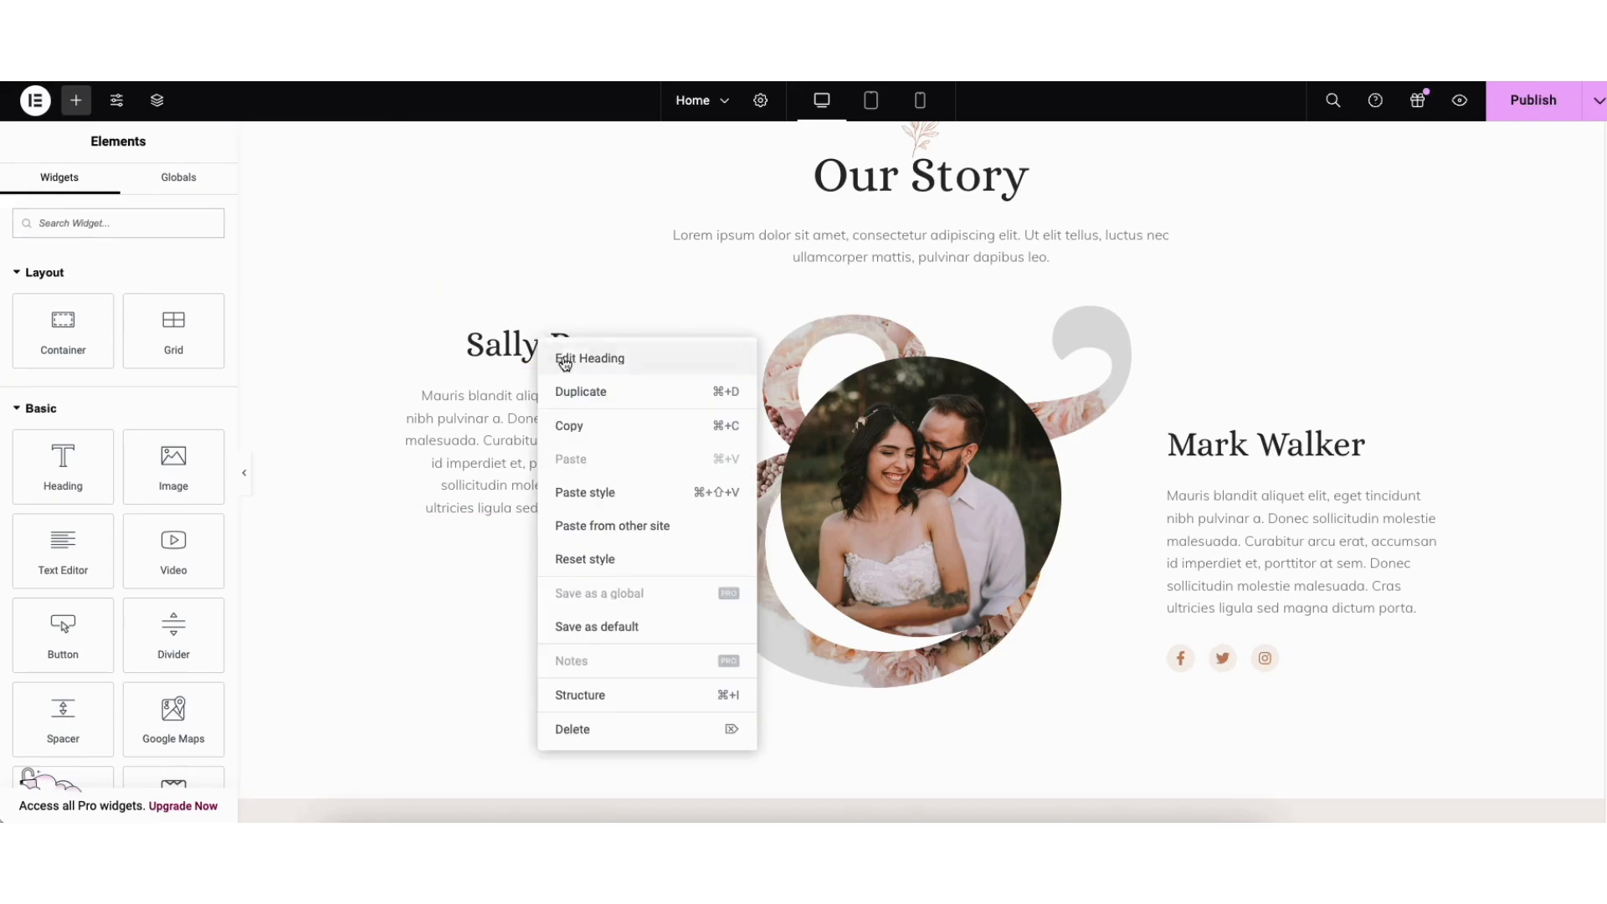
click(579, 394)
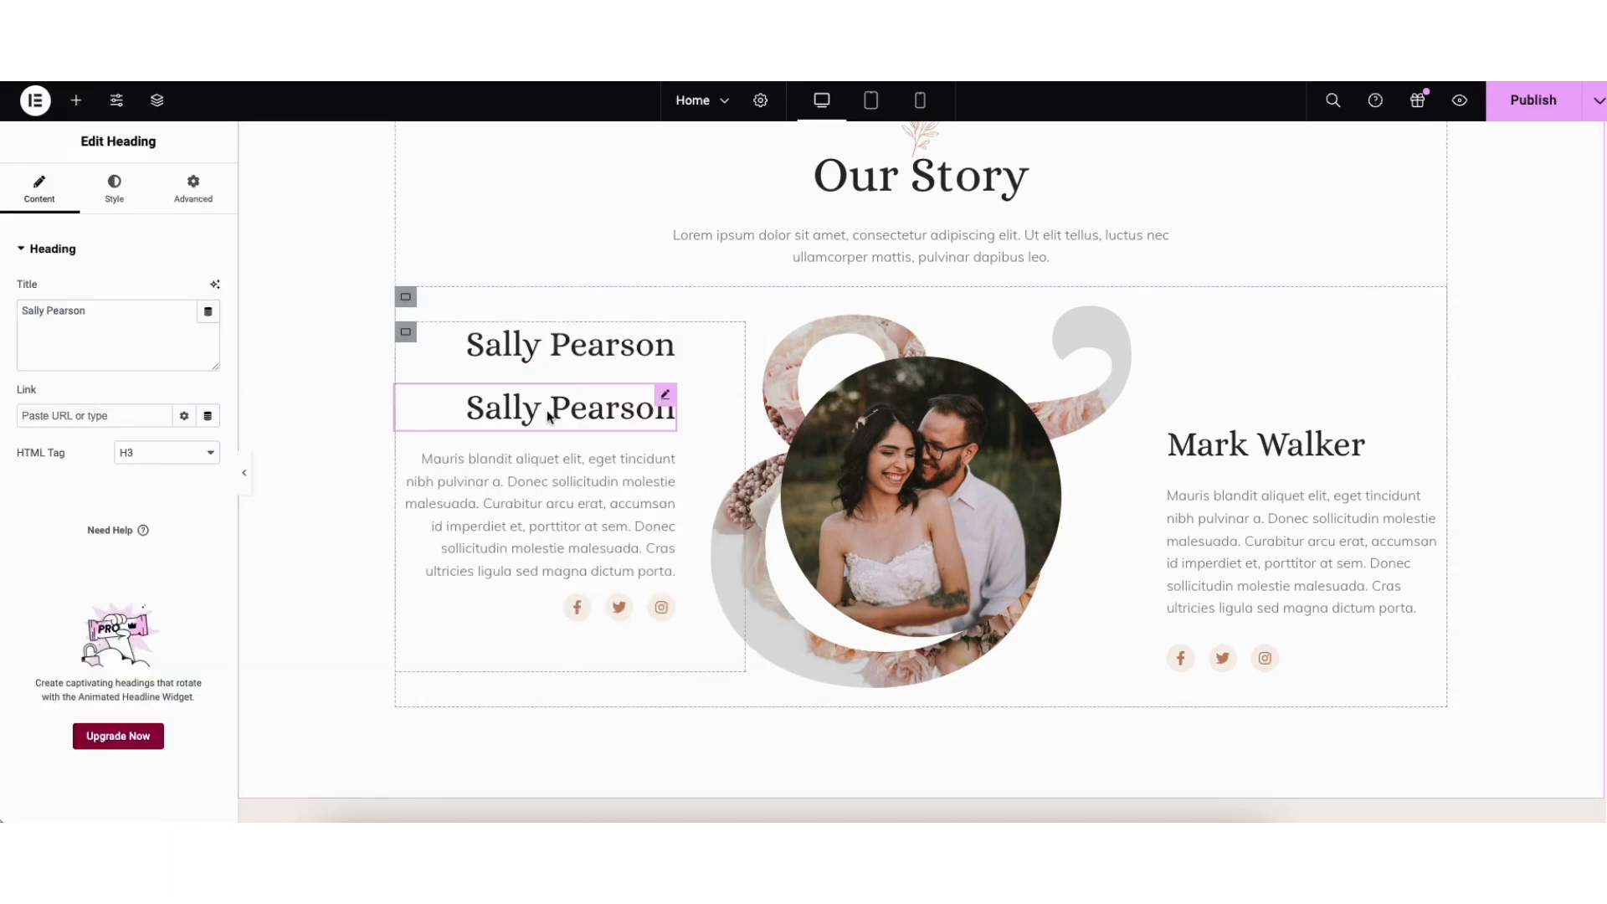
click(77, 103)
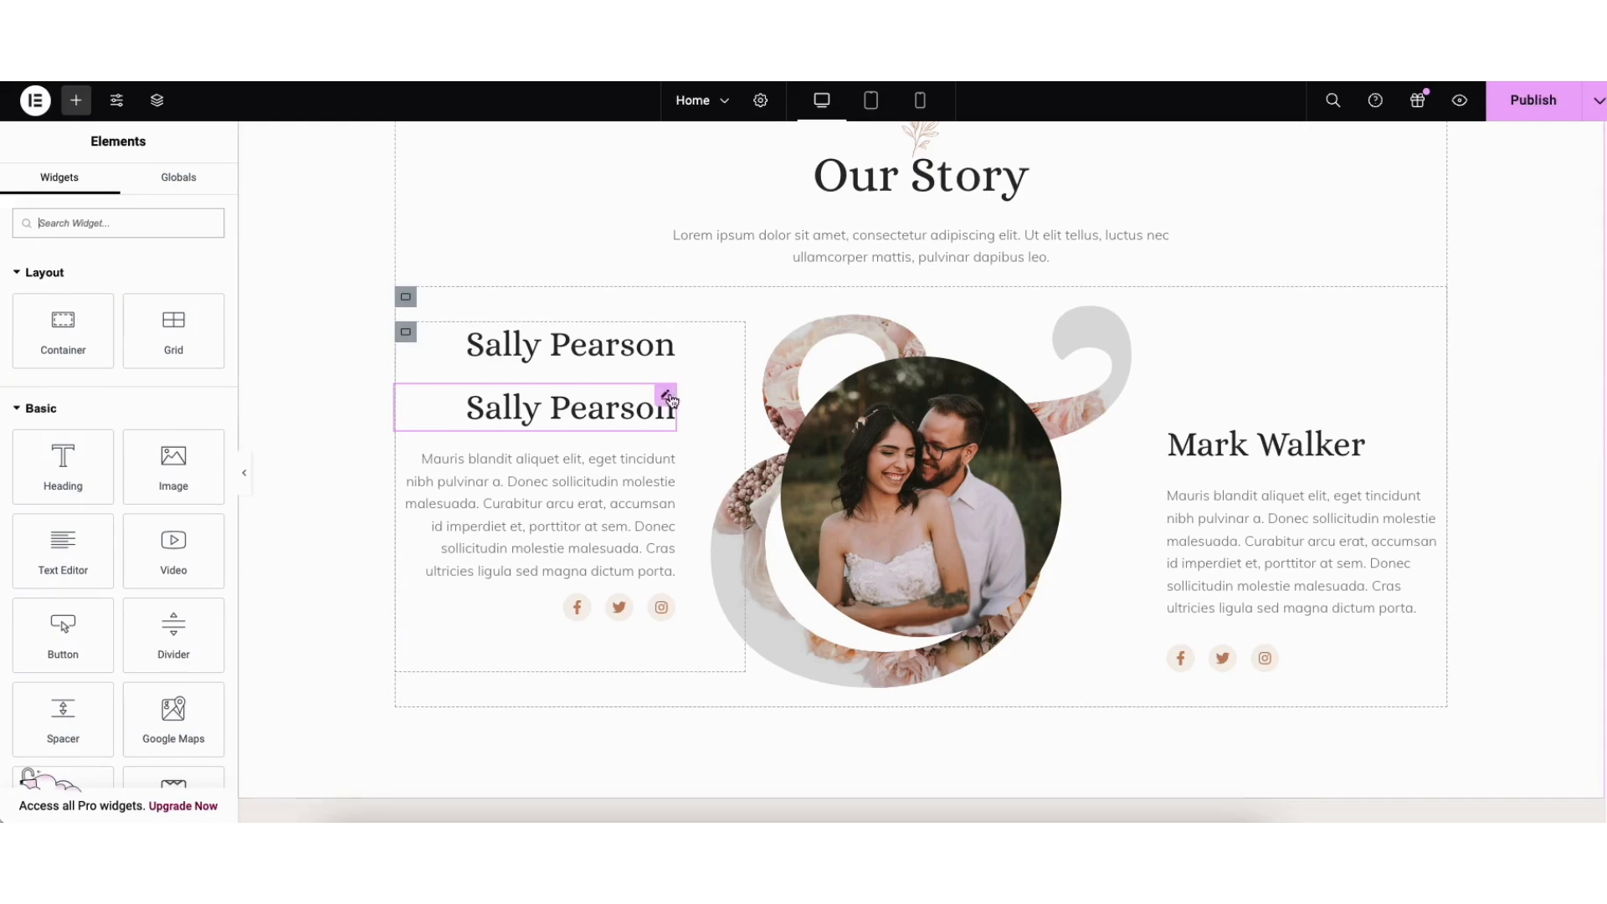
mouse_move(665, 394)
mouse_down()
mouse_move(639, 562)
mouse_move(660, 499)
mouse_move(634, 388)
mouse_up()
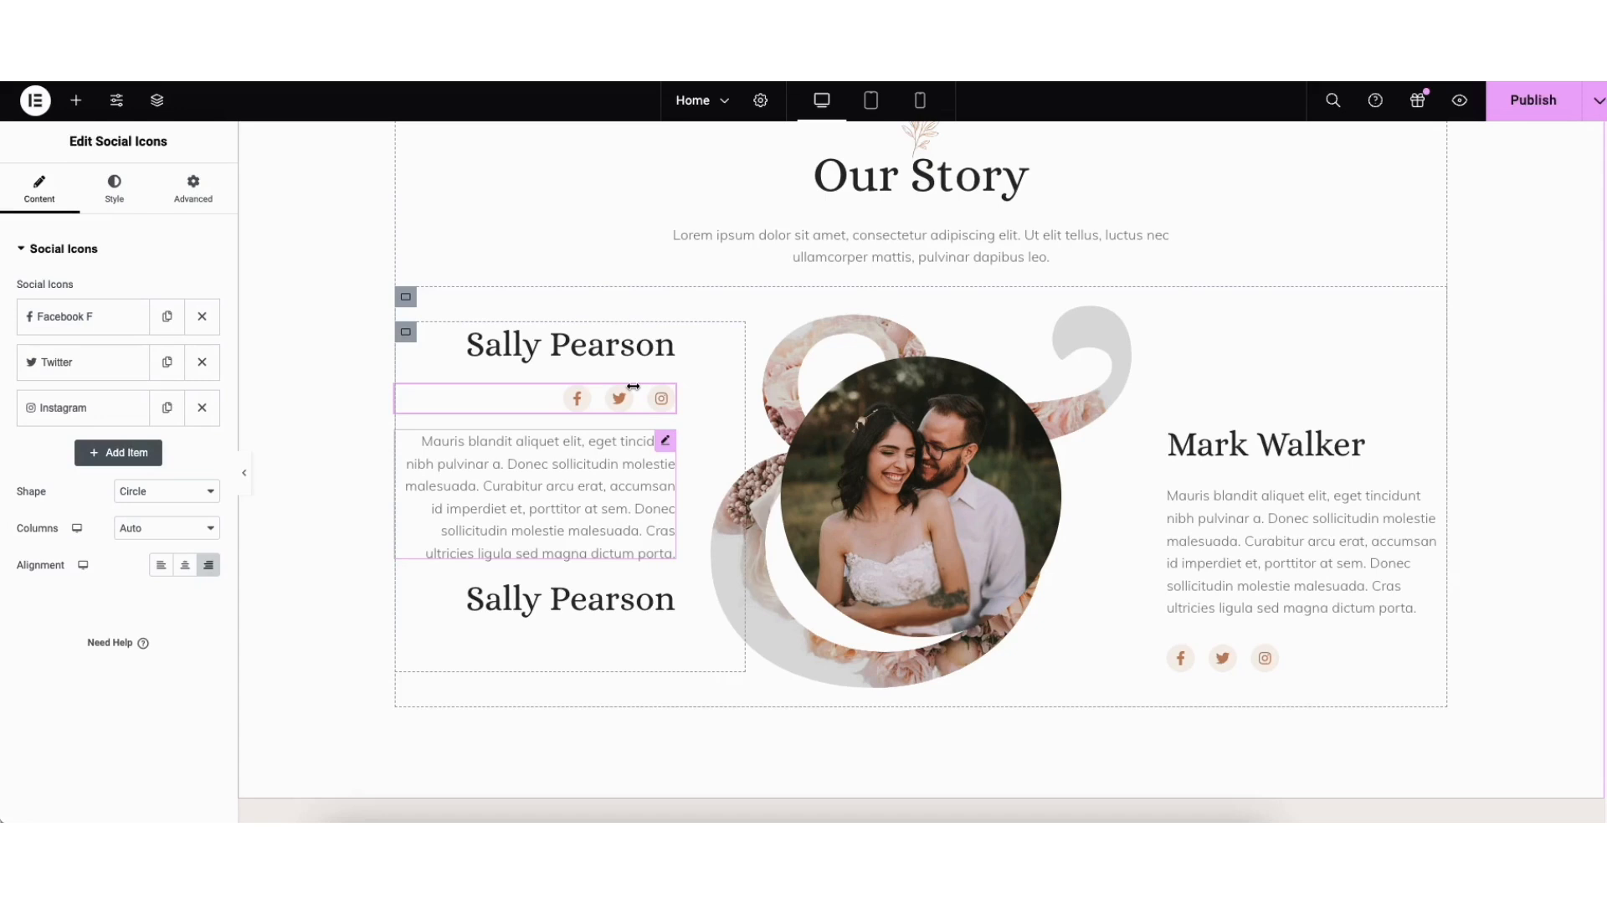
Step: Add a Text Editor widget between the bride's social icons and her existing paragraph
click(75, 99)
drag(65, 548, 511, 445)
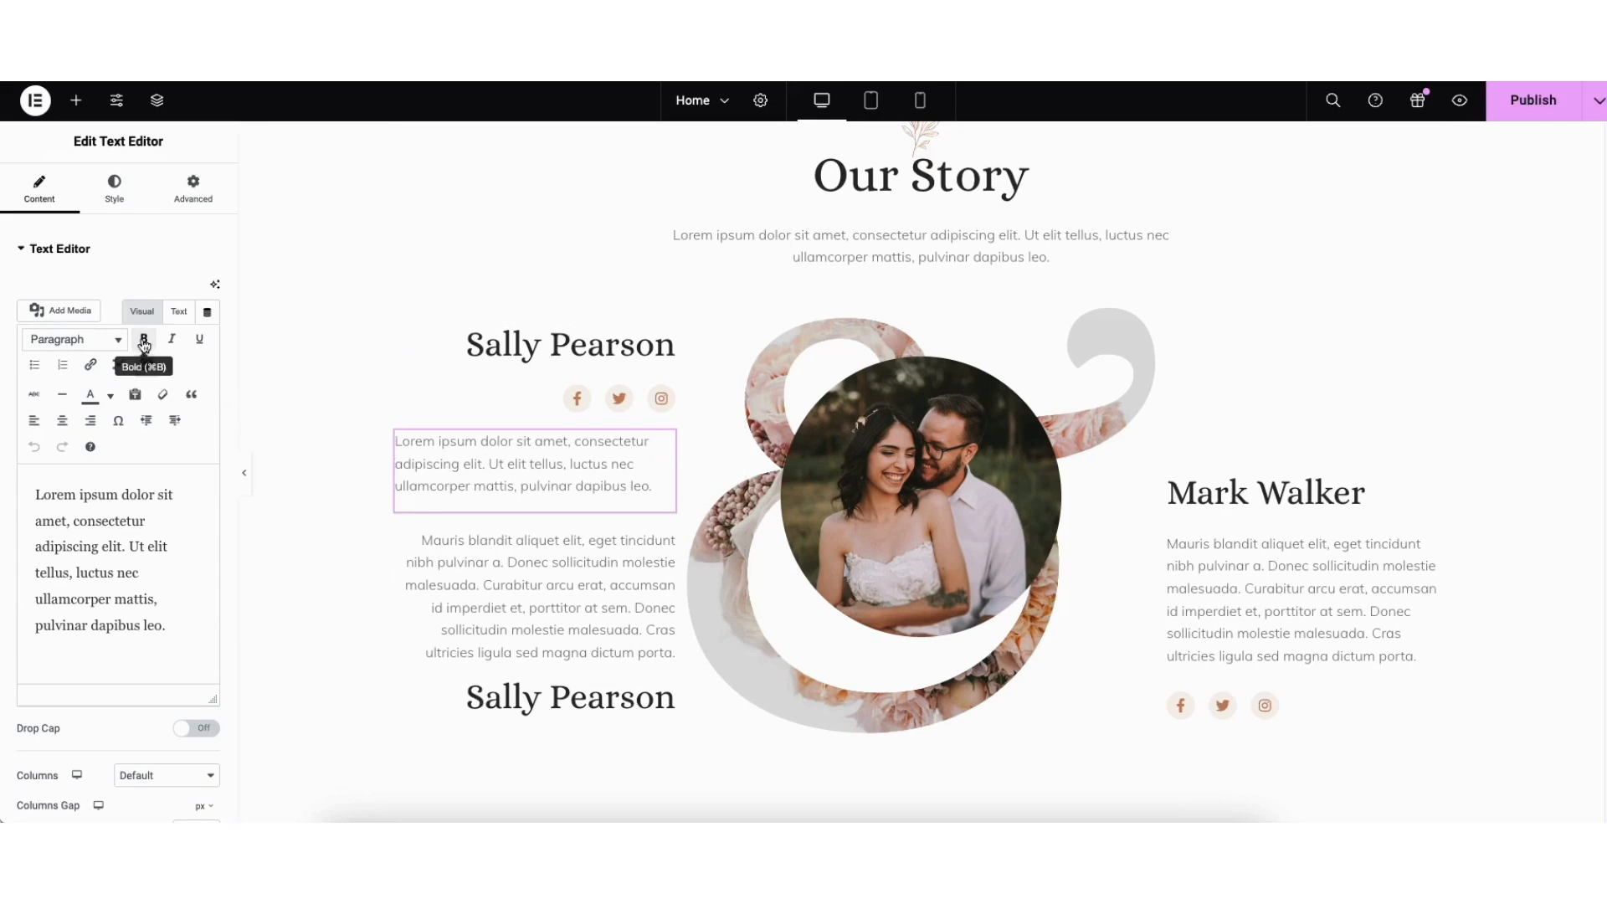
Step: Examine the new text block's formatting tools, including the link options and text color palette
click(91, 366)
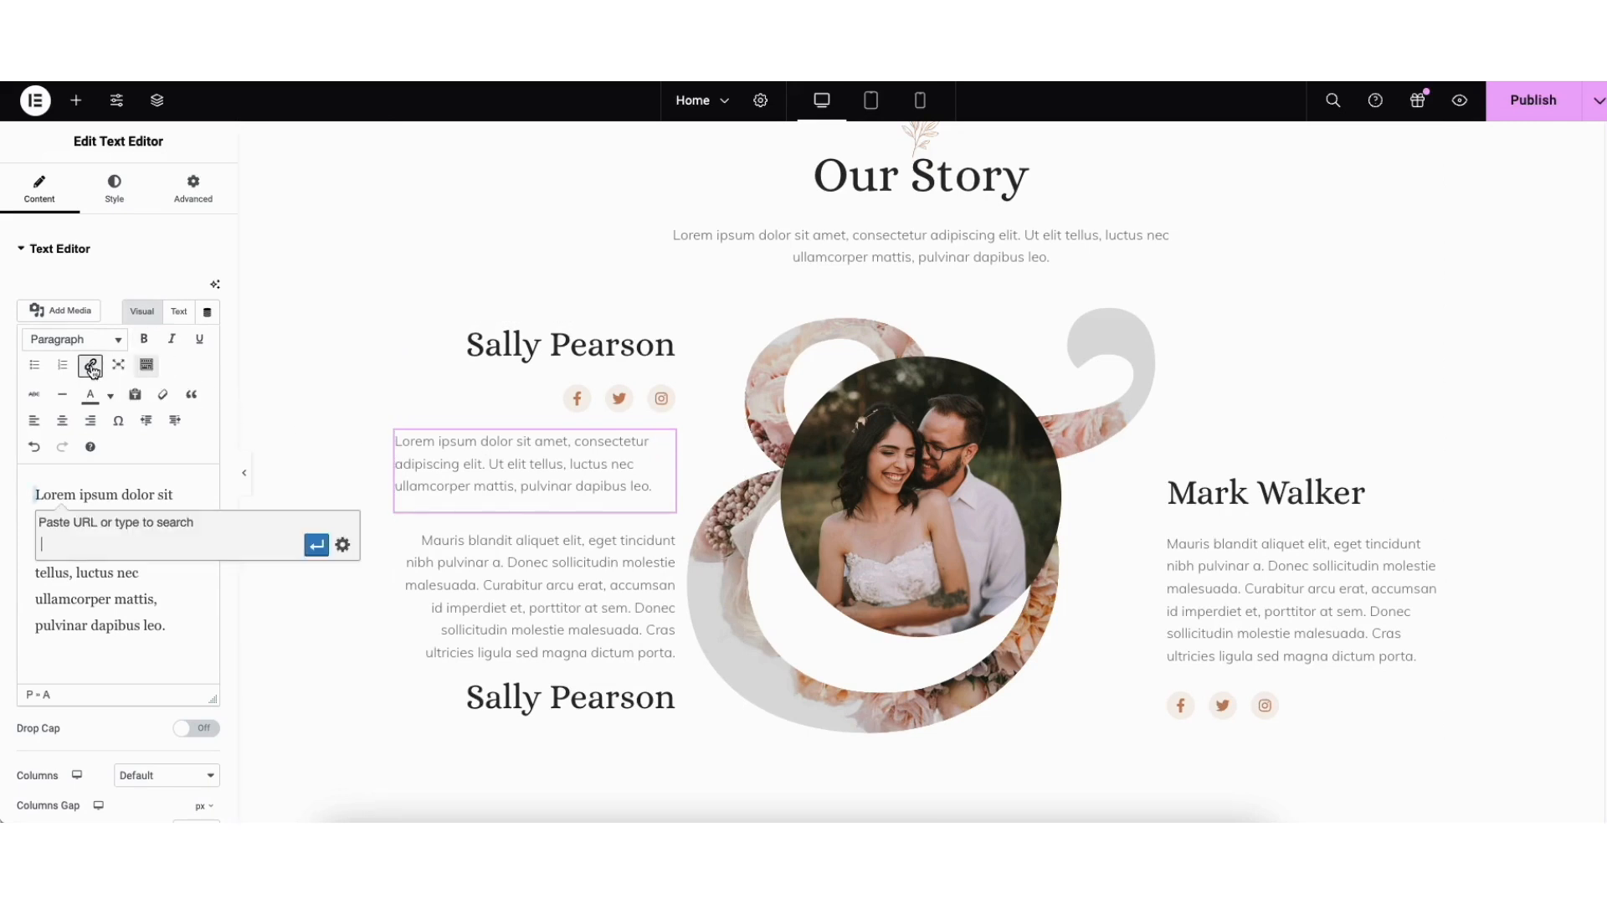
click(342, 545)
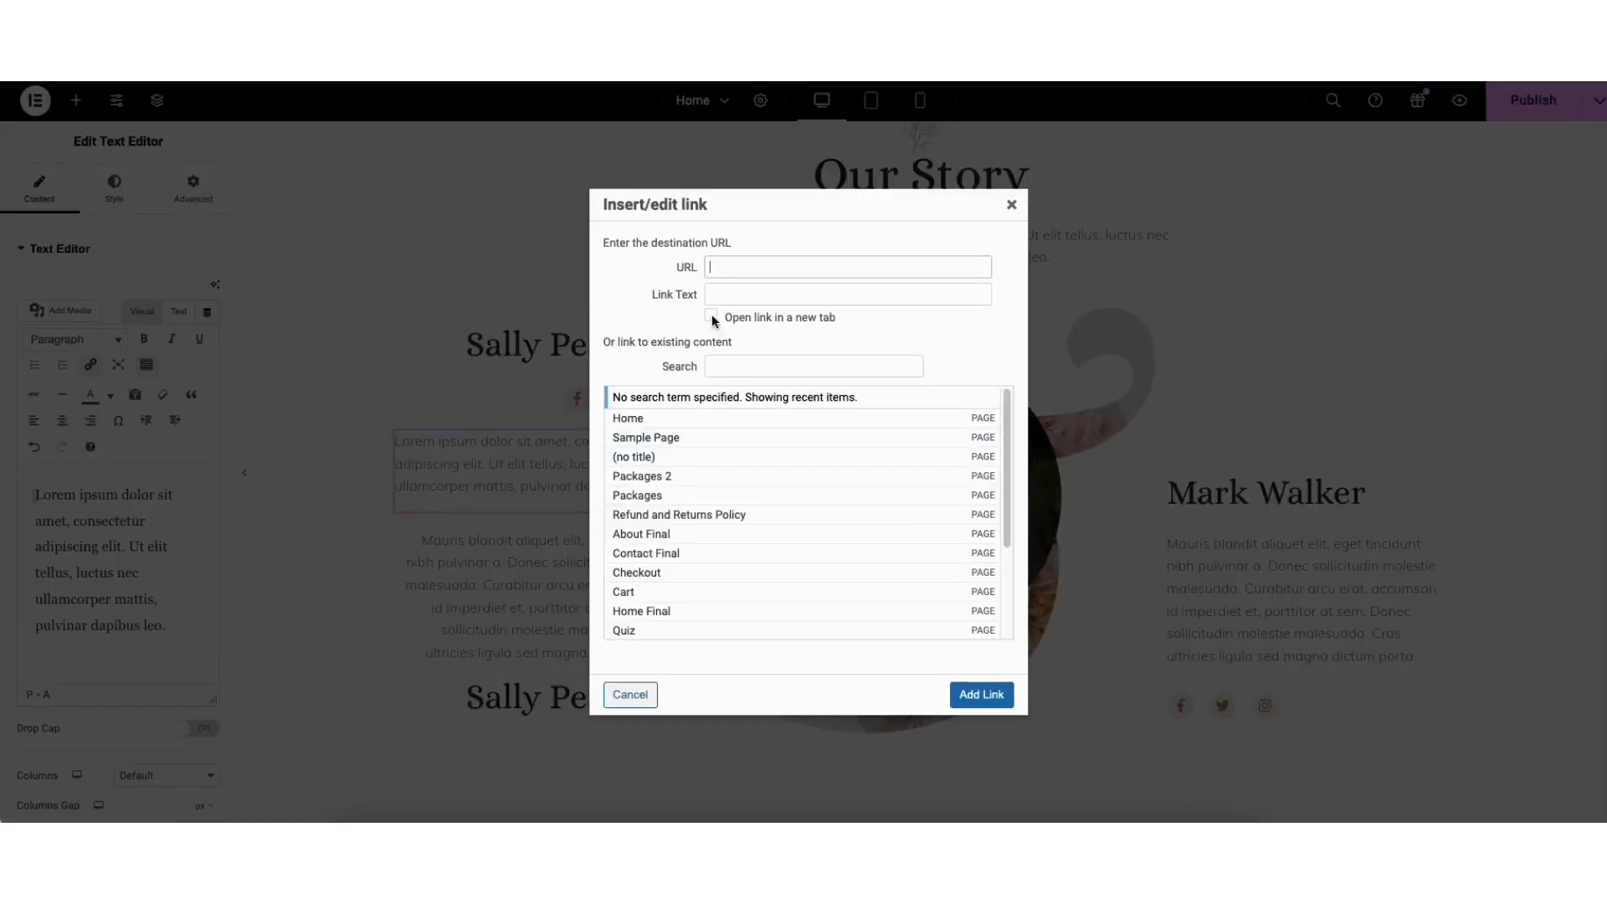
click(1011, 204)
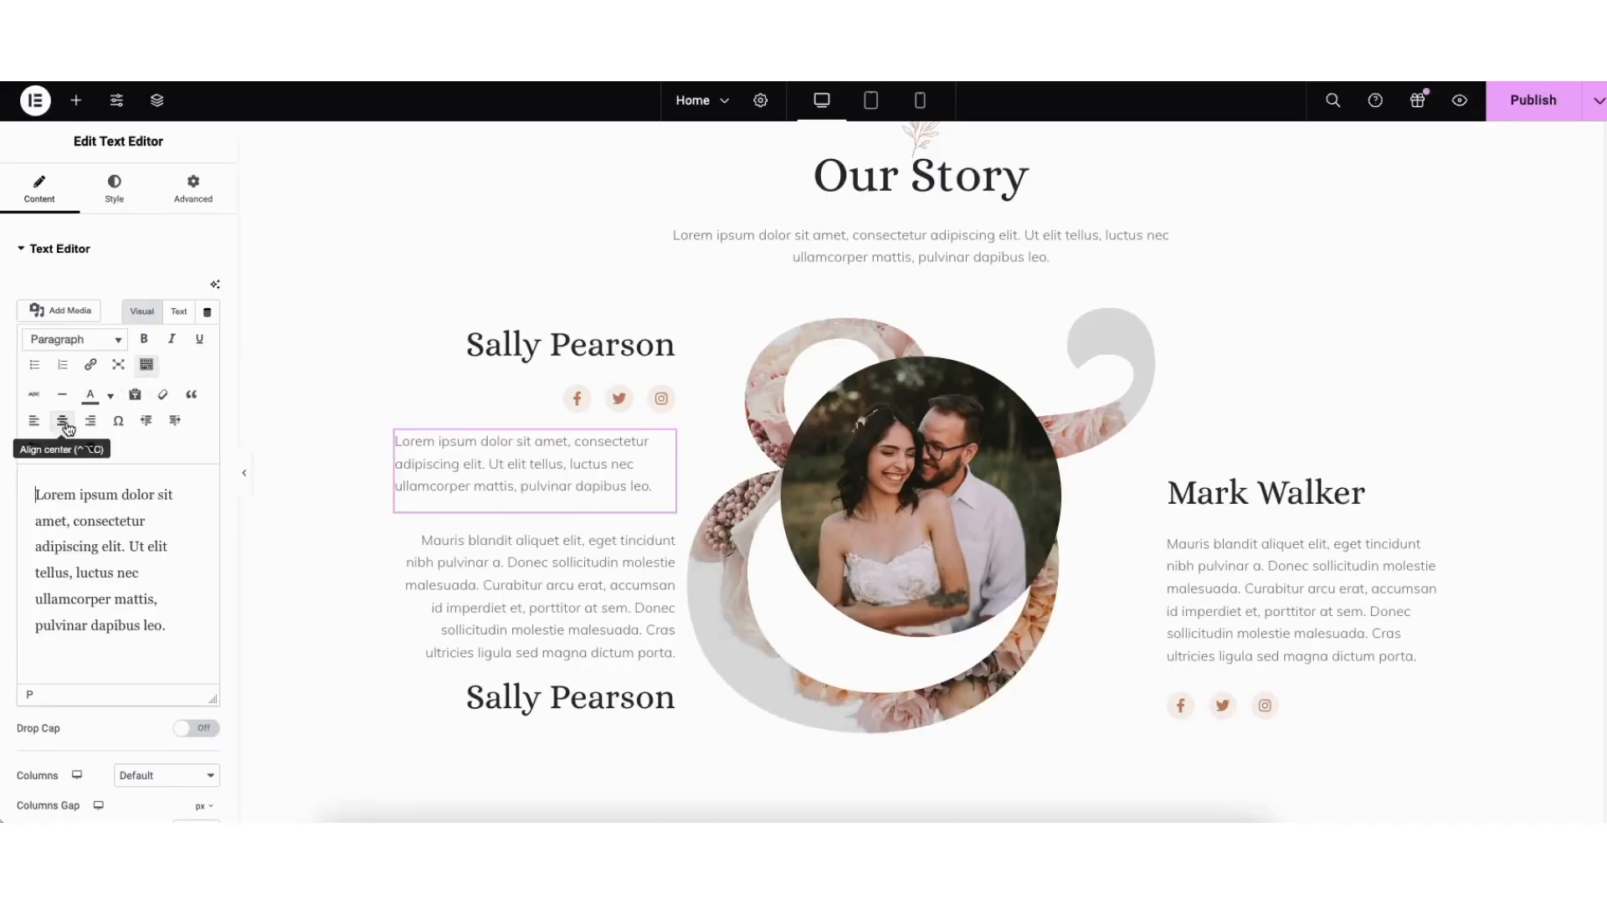
click(111, 397)
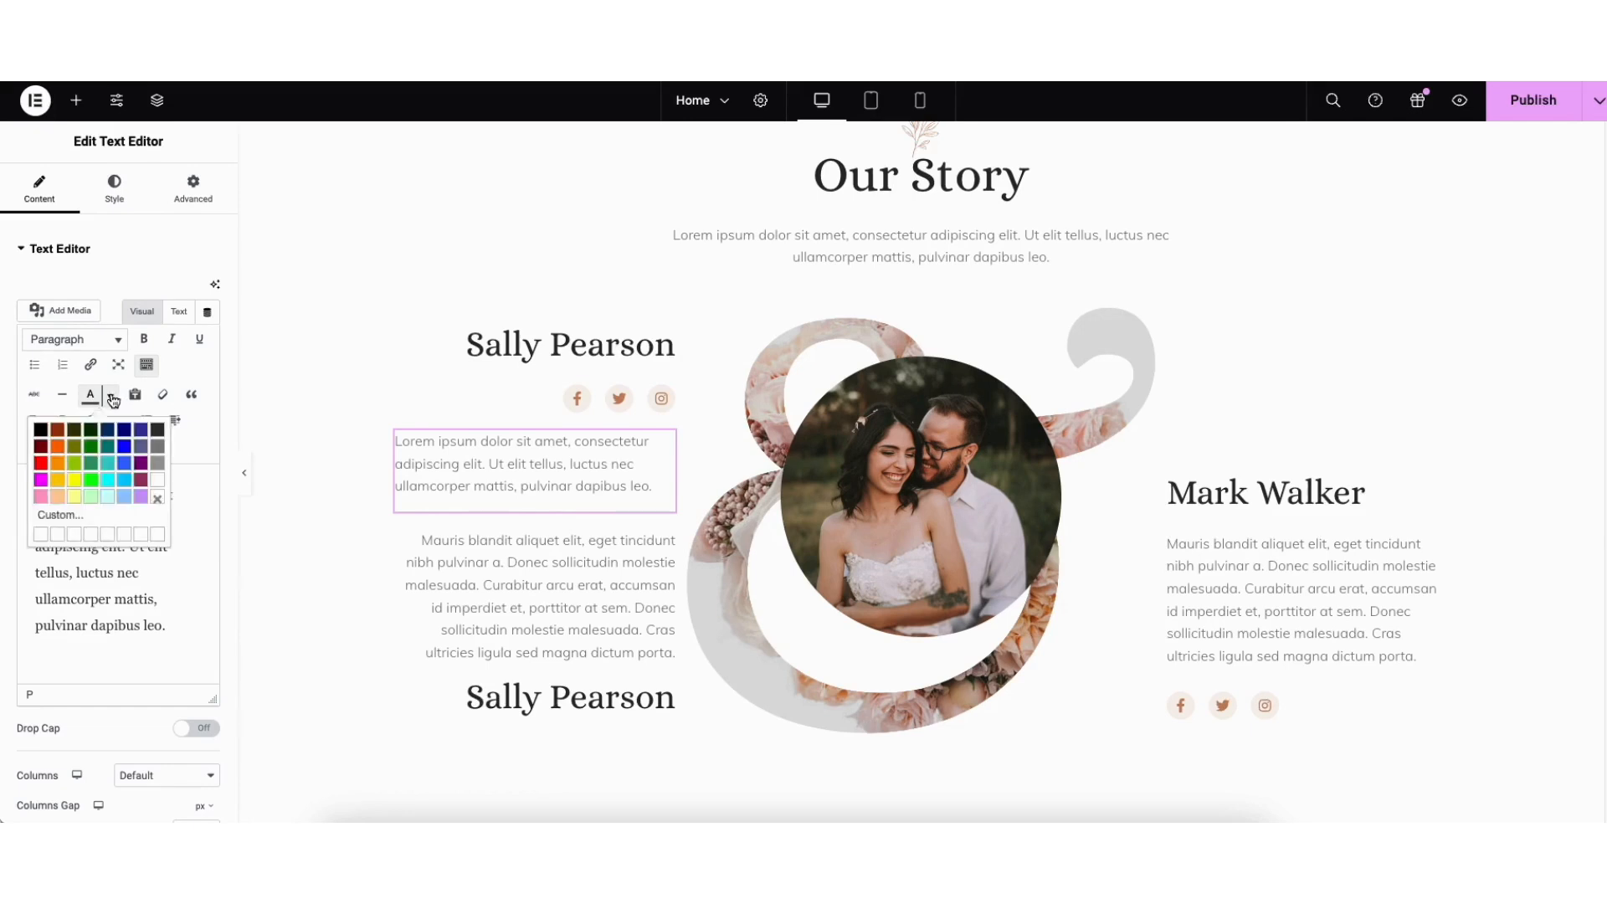
click(113, 400)
key(super+k)
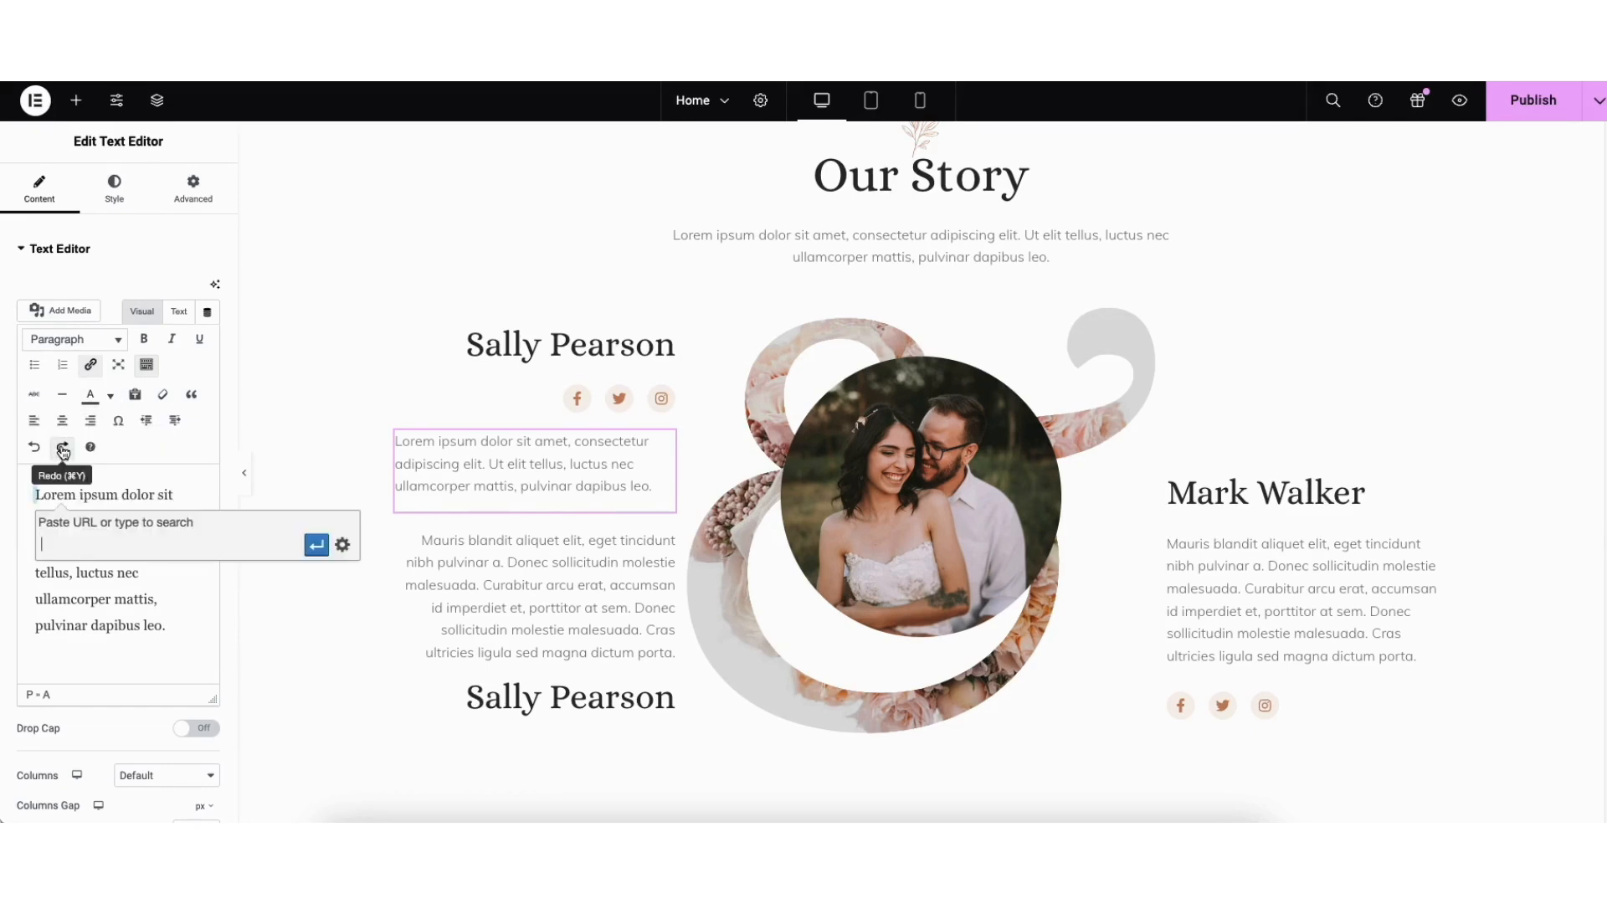
click(63, 449)
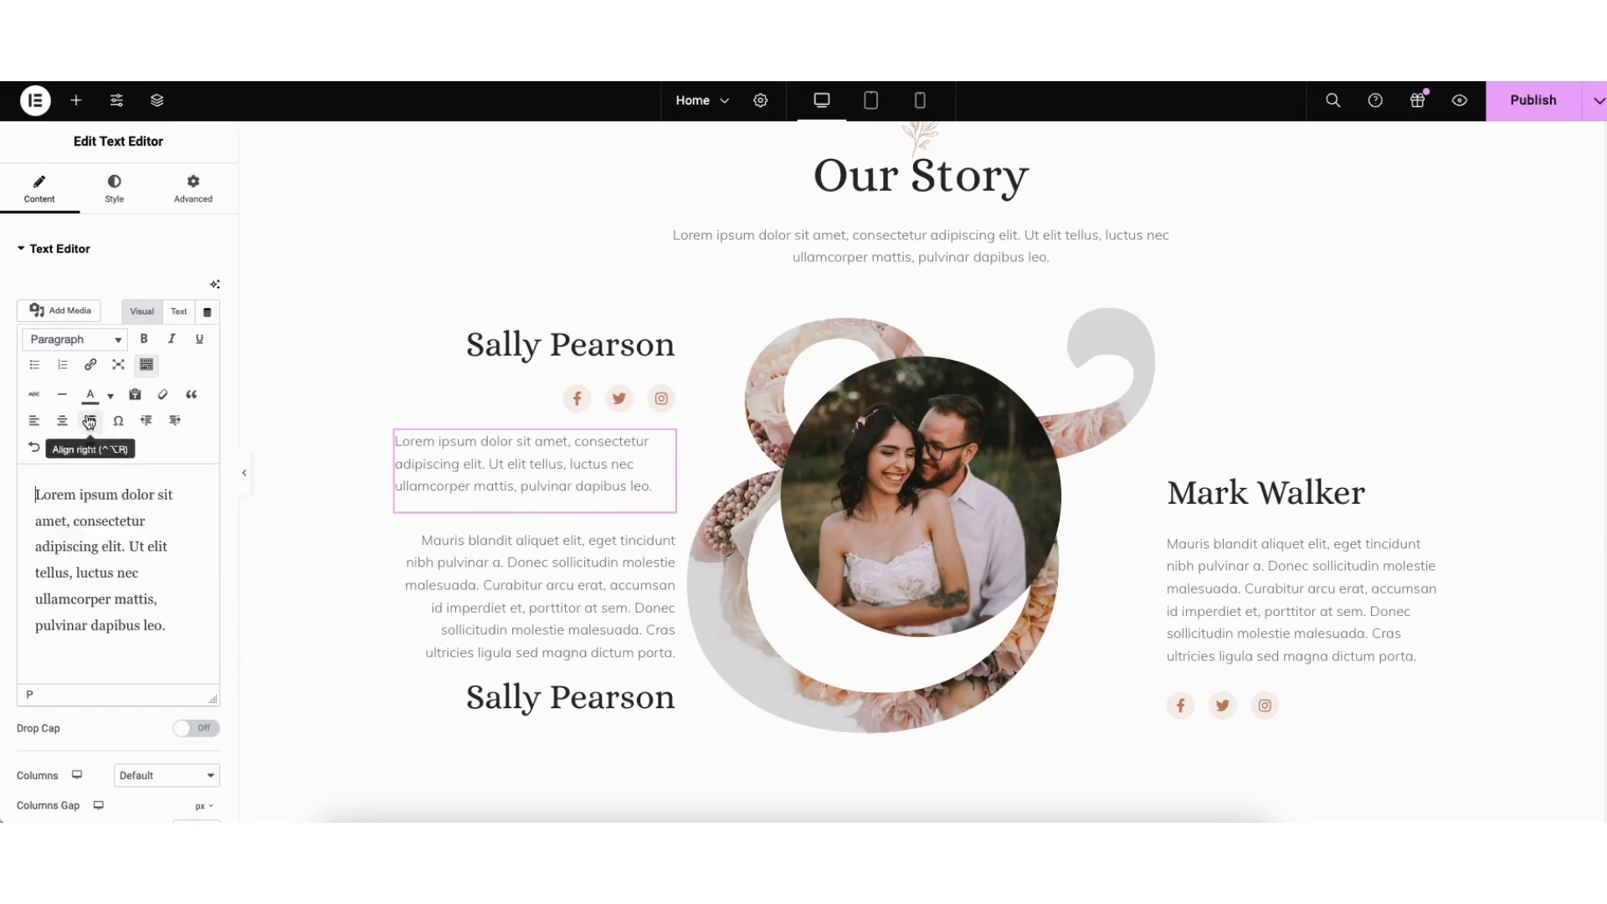
Step: Review the new text block's style and typography settings, including the font family choices
click(114, 189)
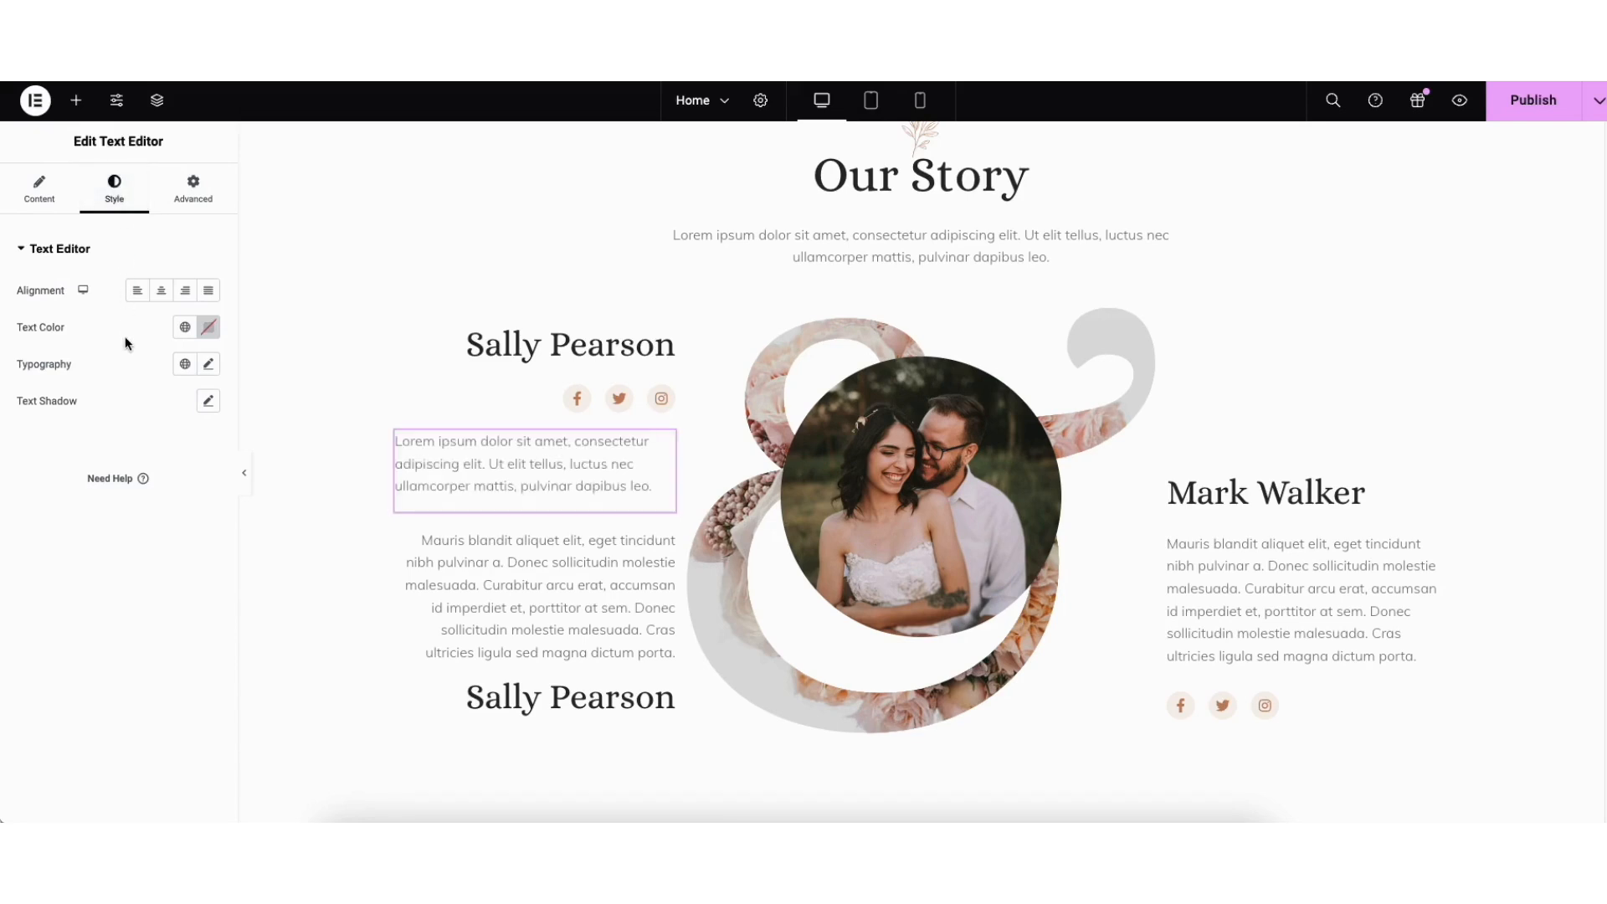
click(209, 363)
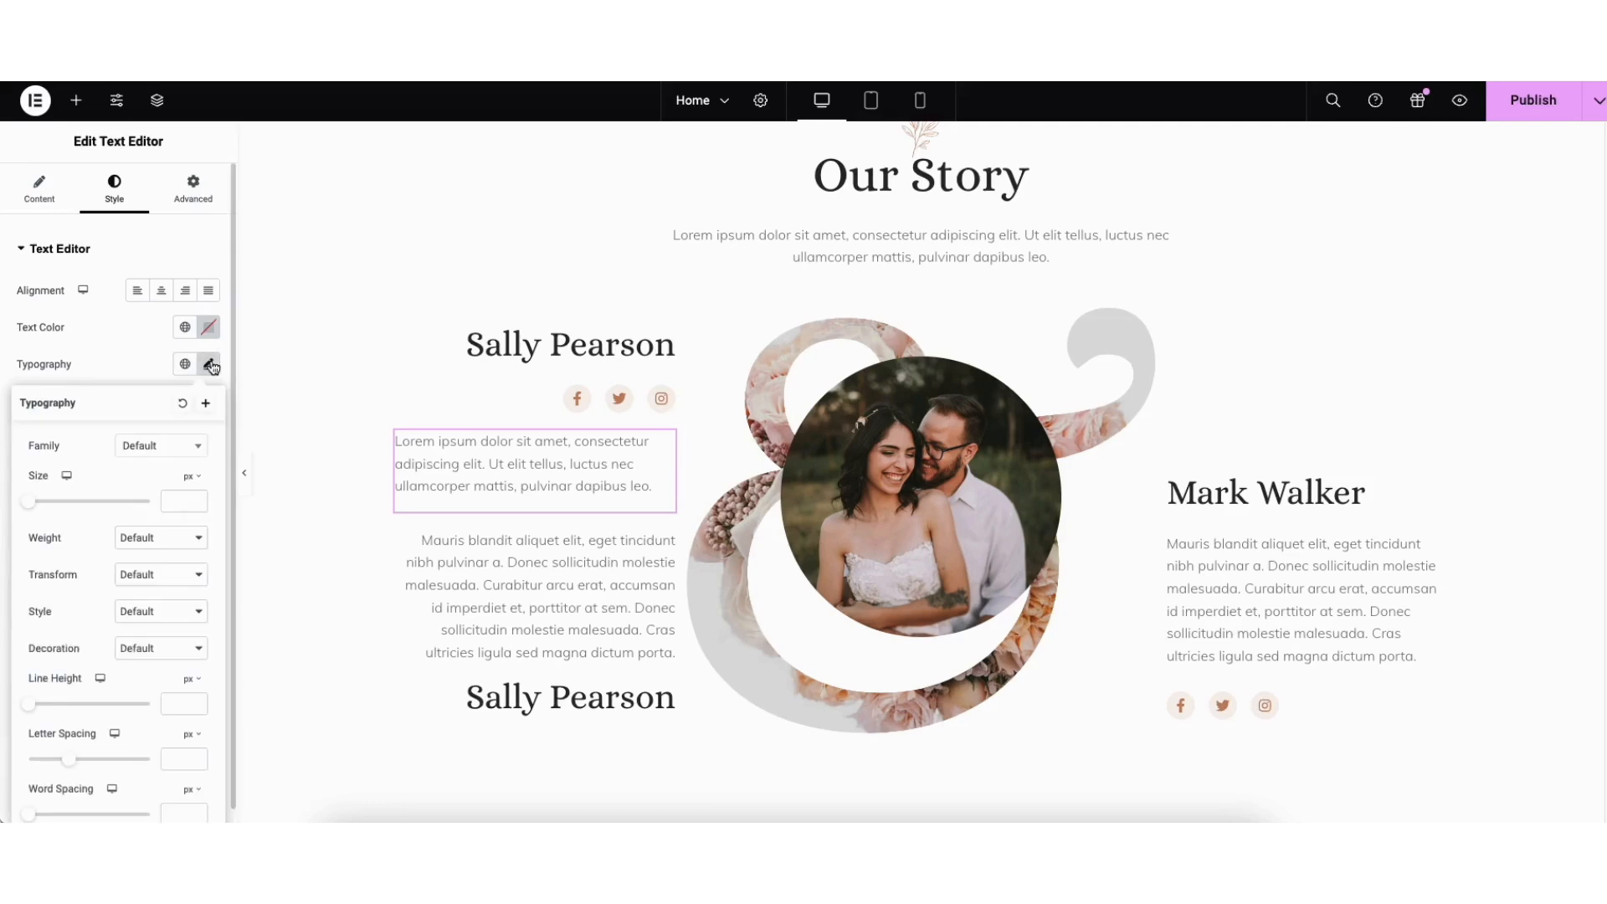
click(194, 453)
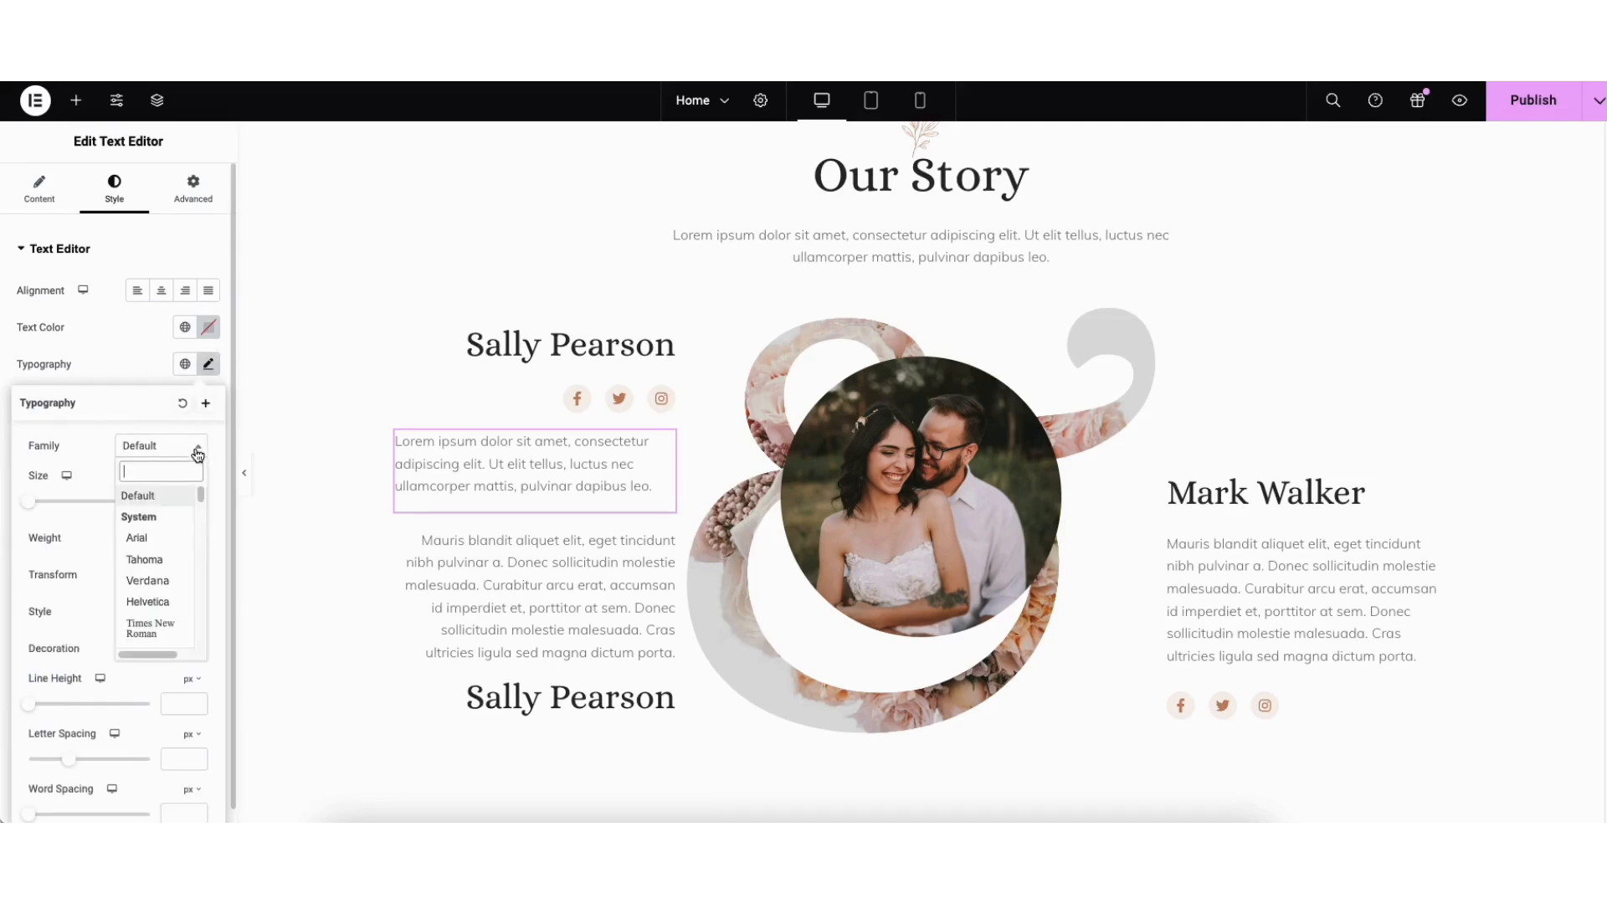
drag(199, 490, 202, 523)
click(96, 461)
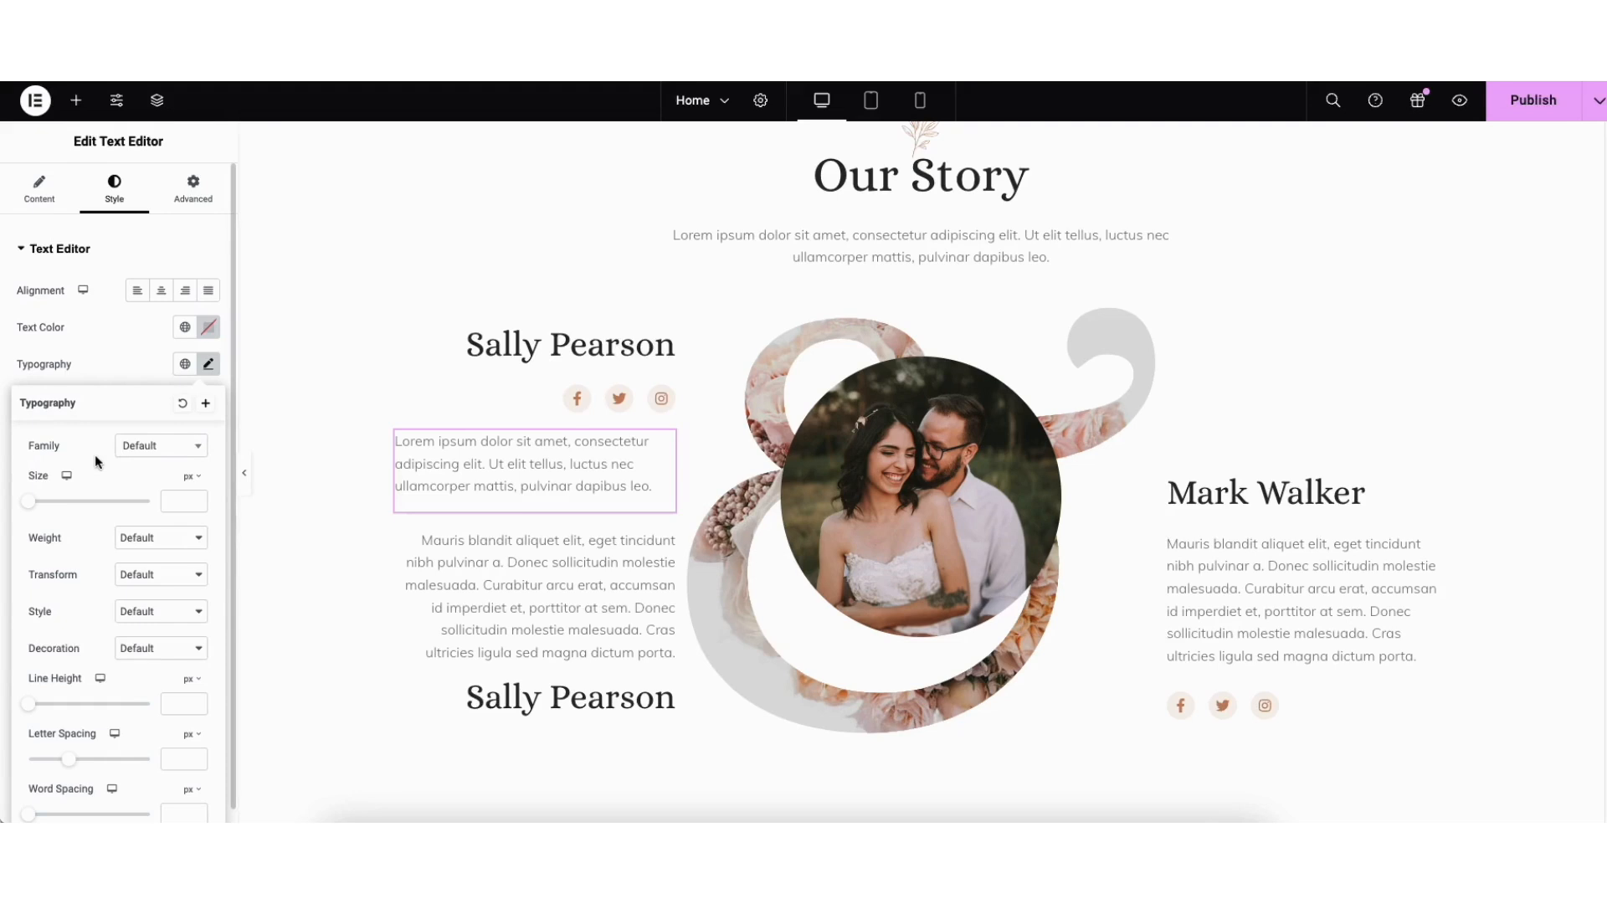
Step: Inspect the file upload and media library options for replacing the round couple photo, keeping the current image
click(820, 480)
mouse_move(117, 360)
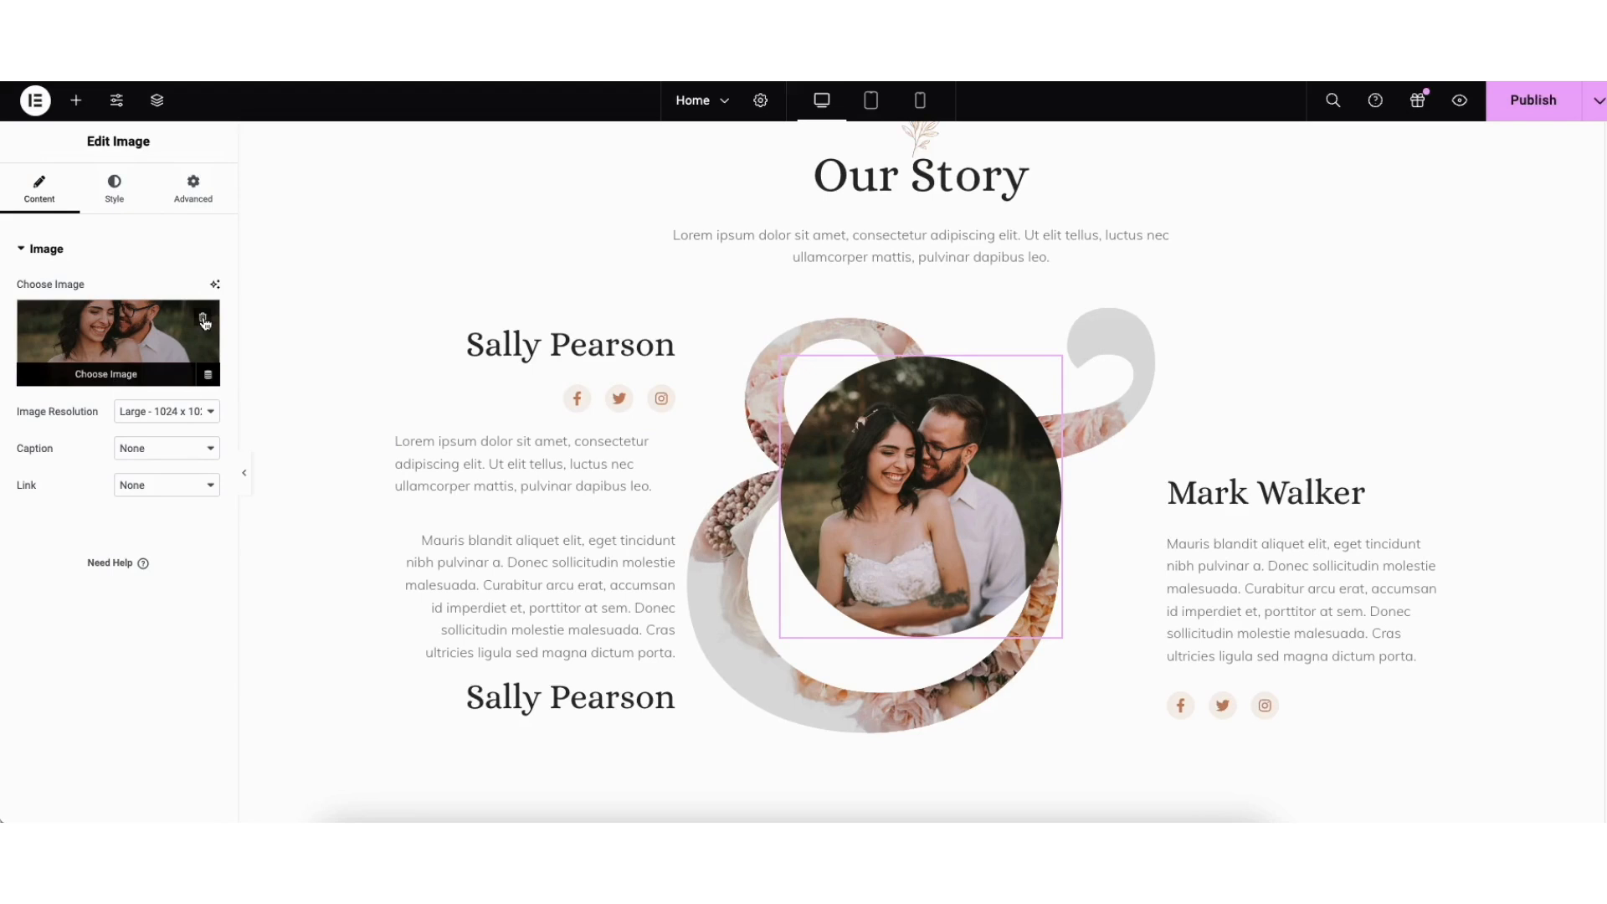
click(130, 343)
click(252, 174)
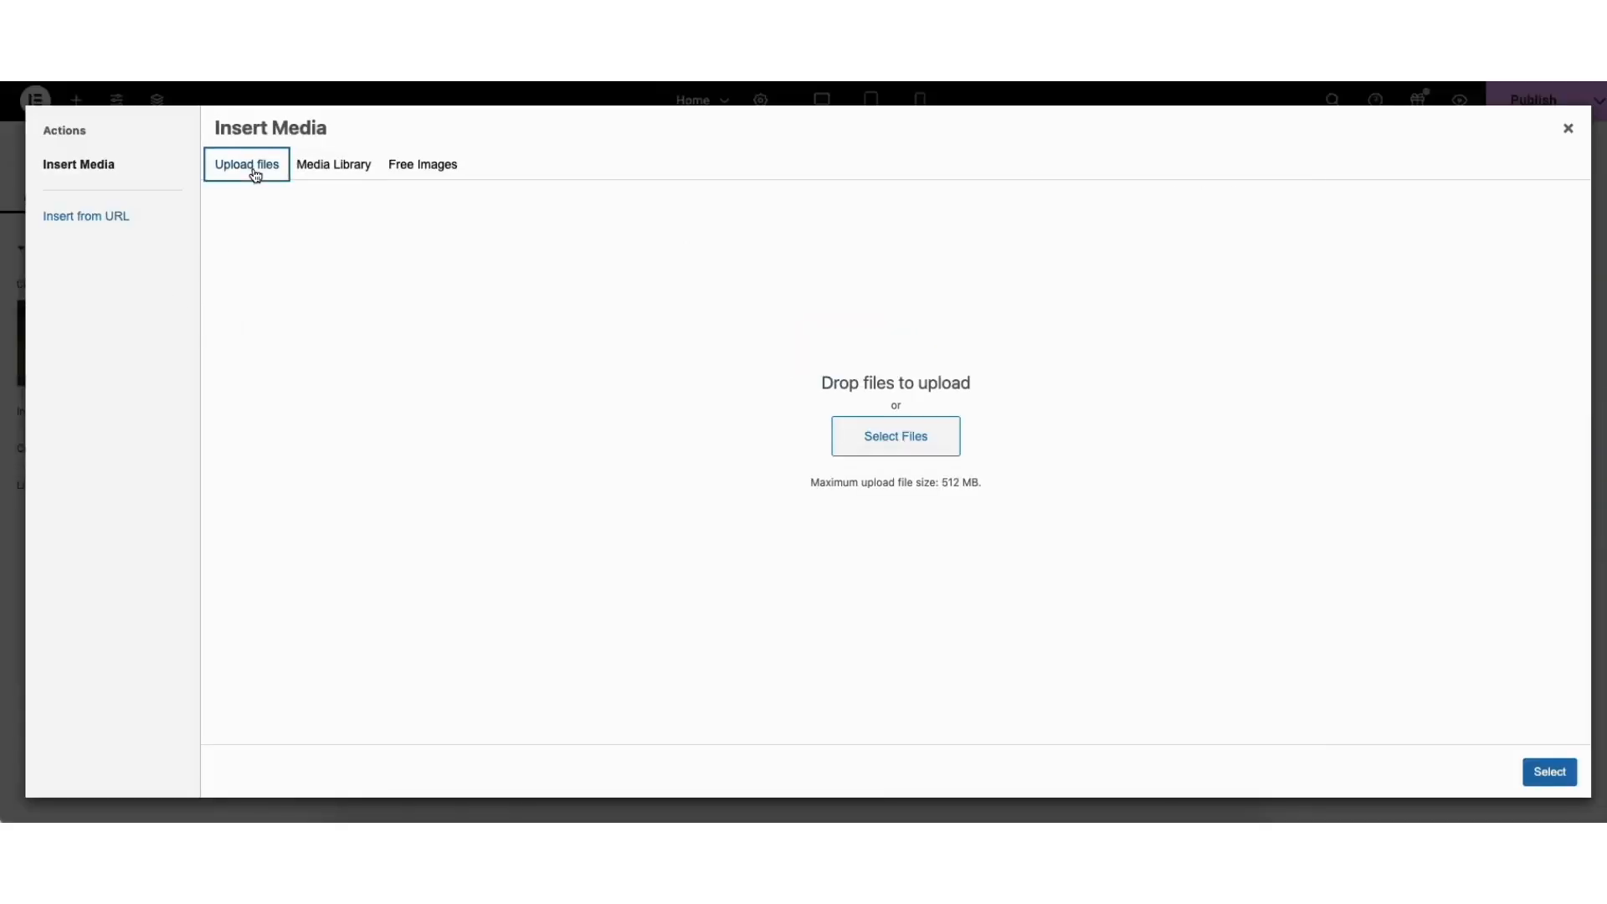
click(321, 171)
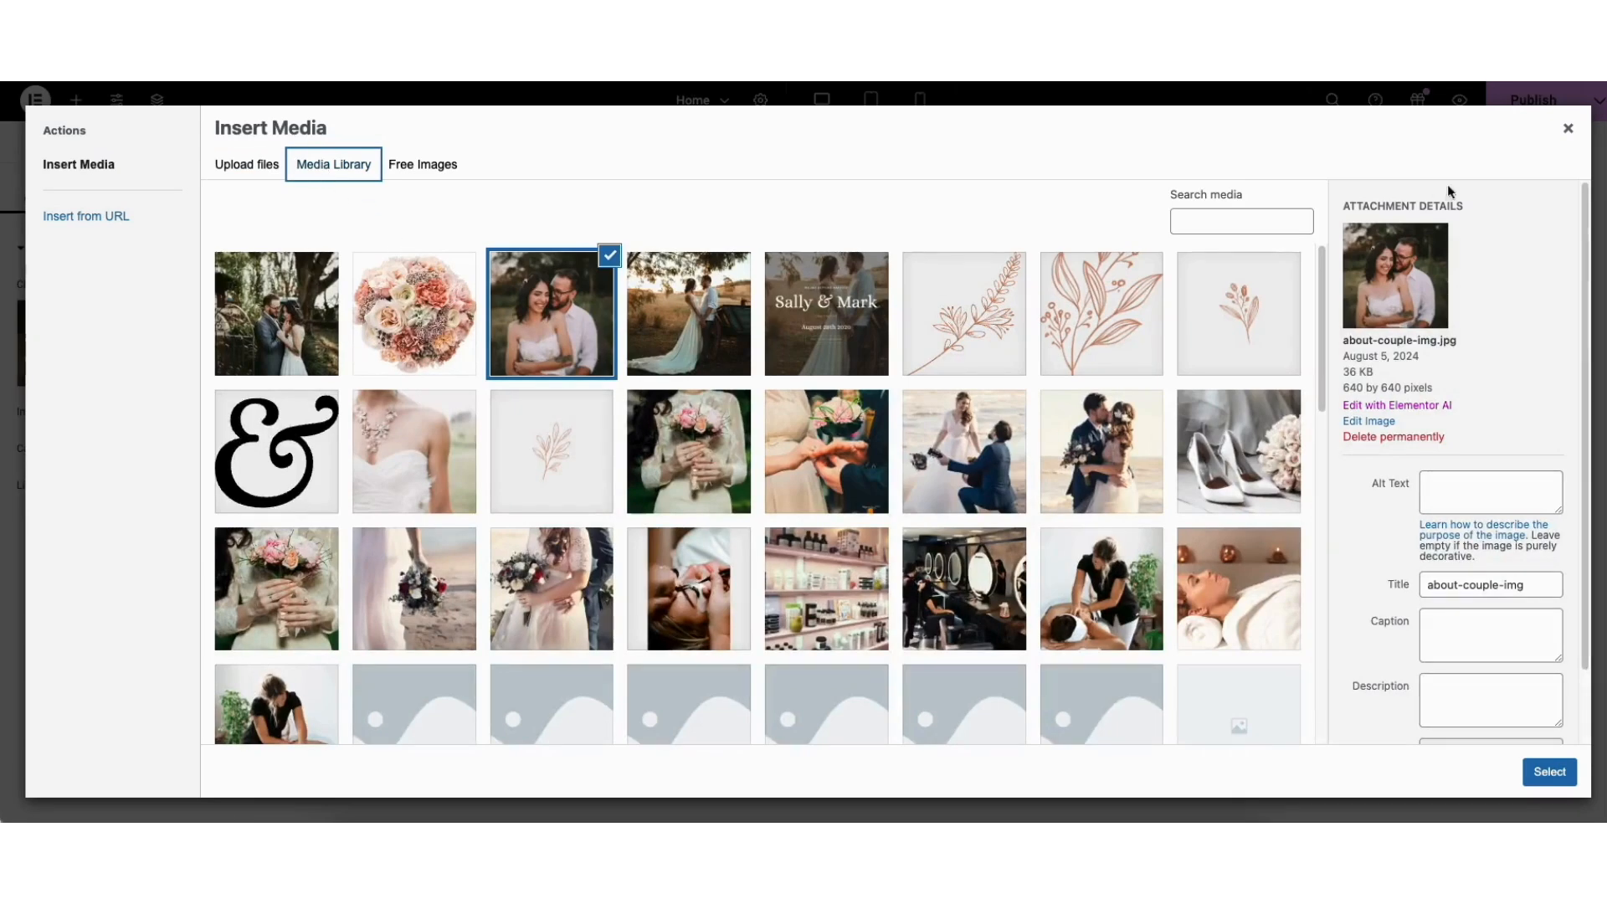
click(1570, 130)
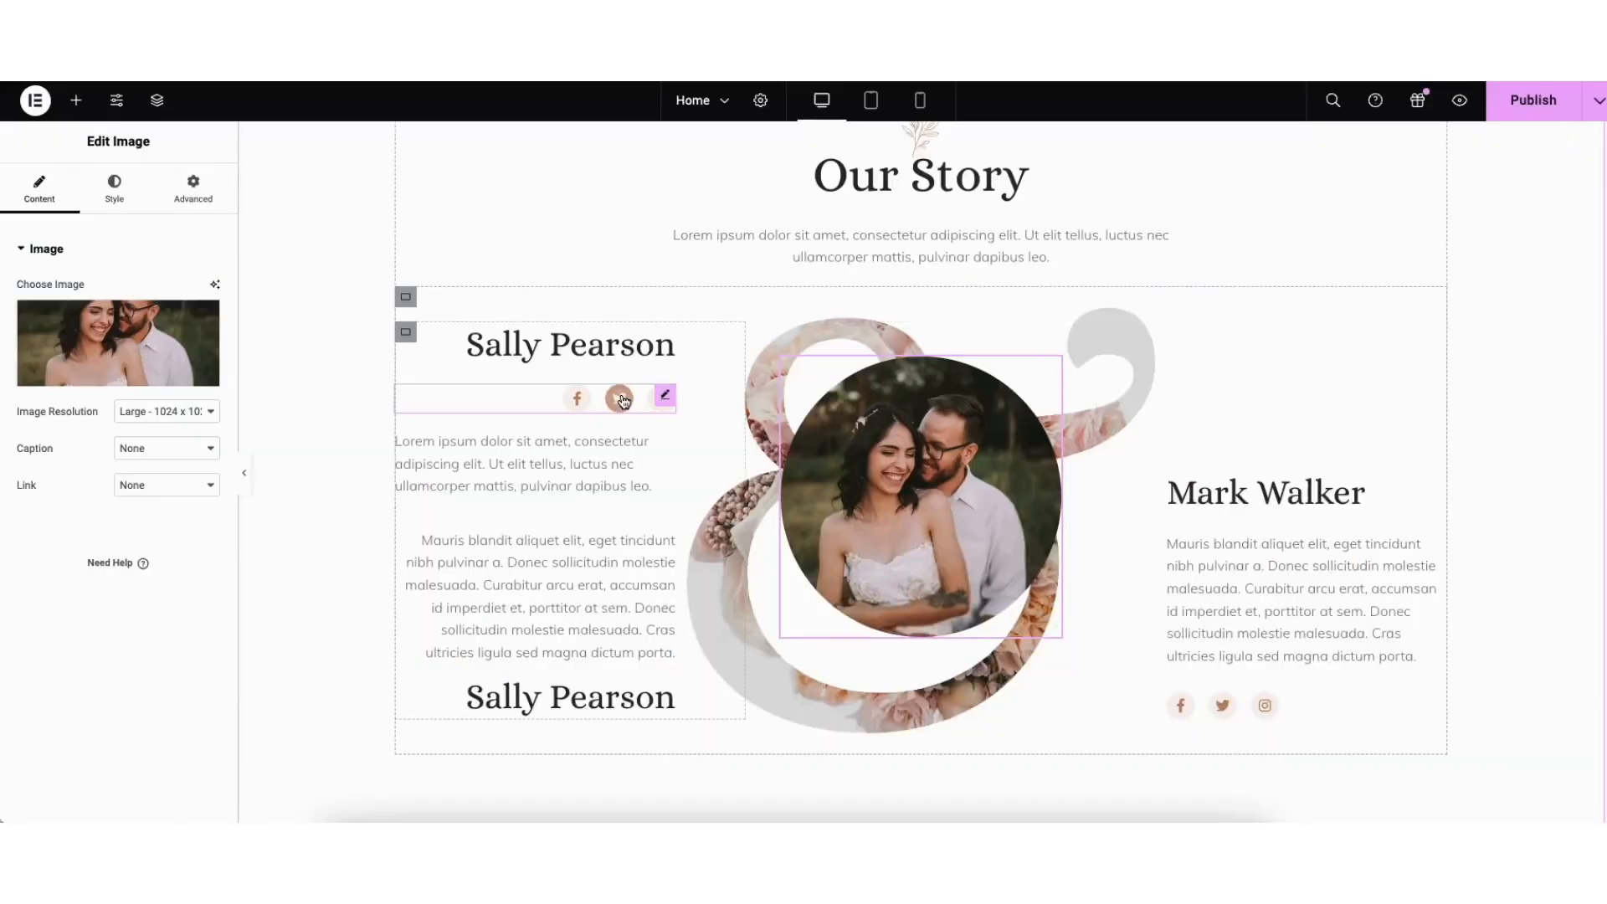
Step: Review the content and style settings of the social icons under the bride's name
click(664, 397)
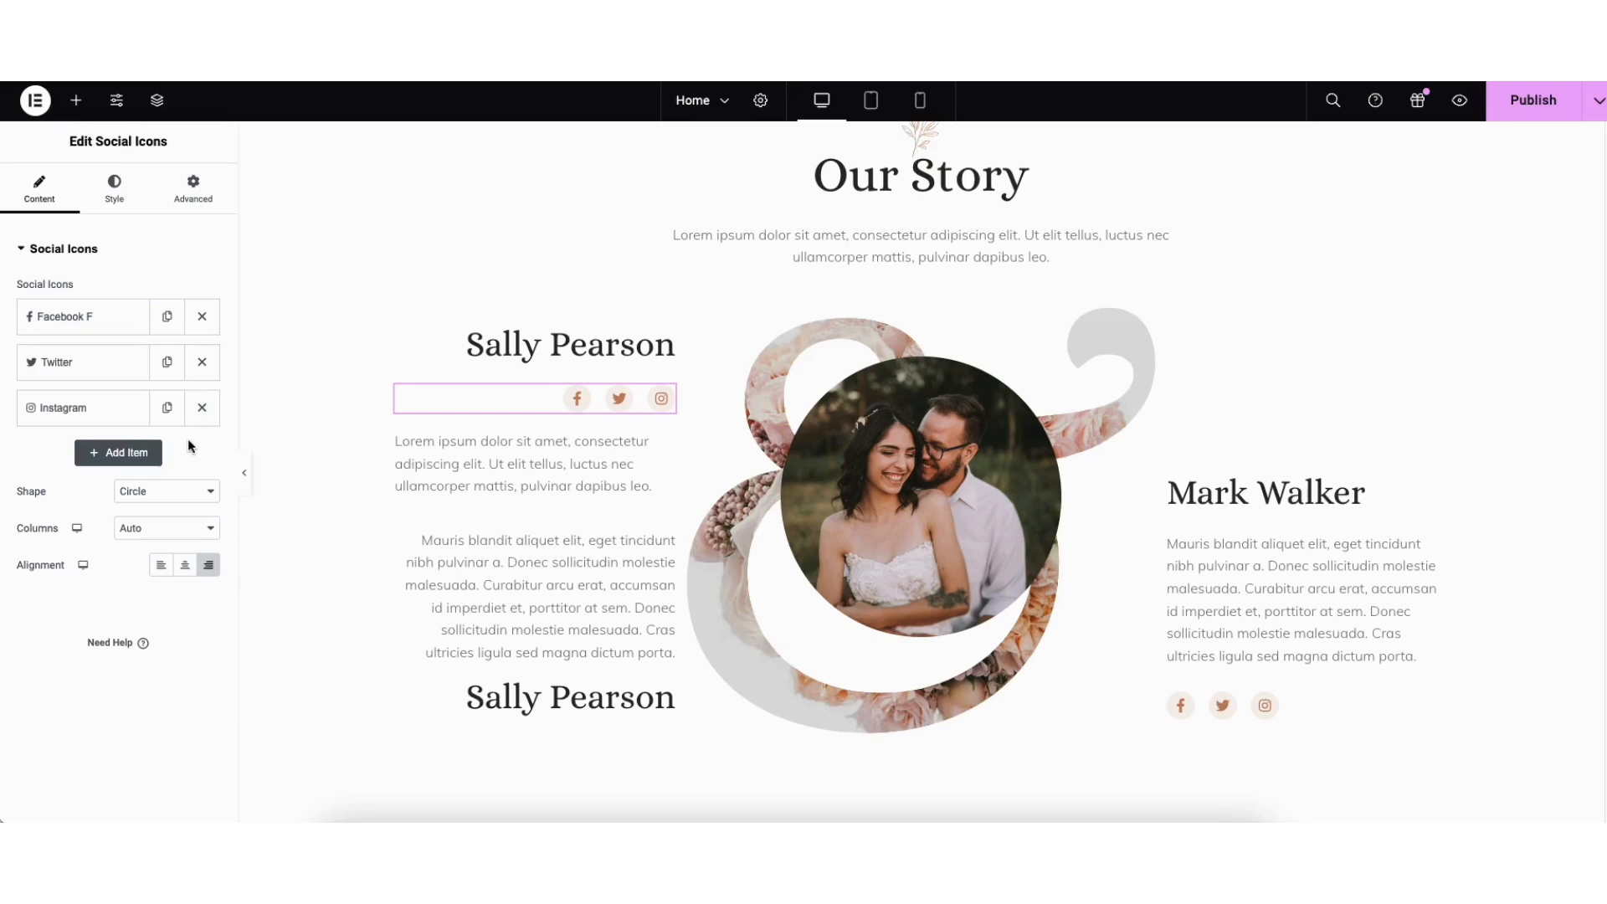
click(114, 199)
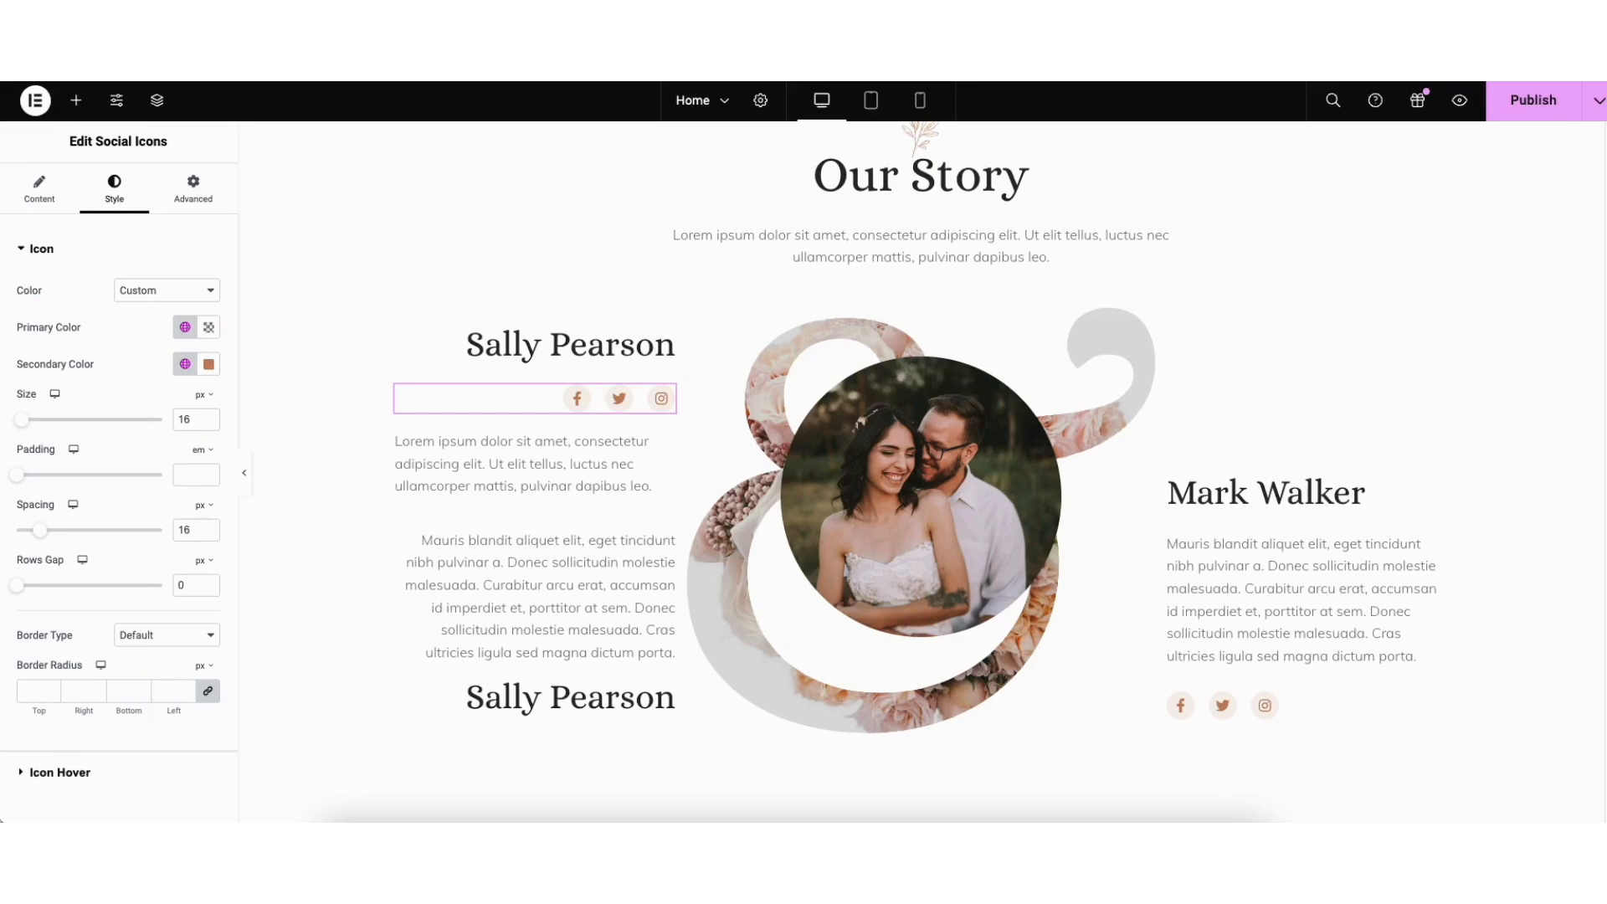
Step: Change the quote section container's background color to a light cream
scroll(1589, 323, down, 8)
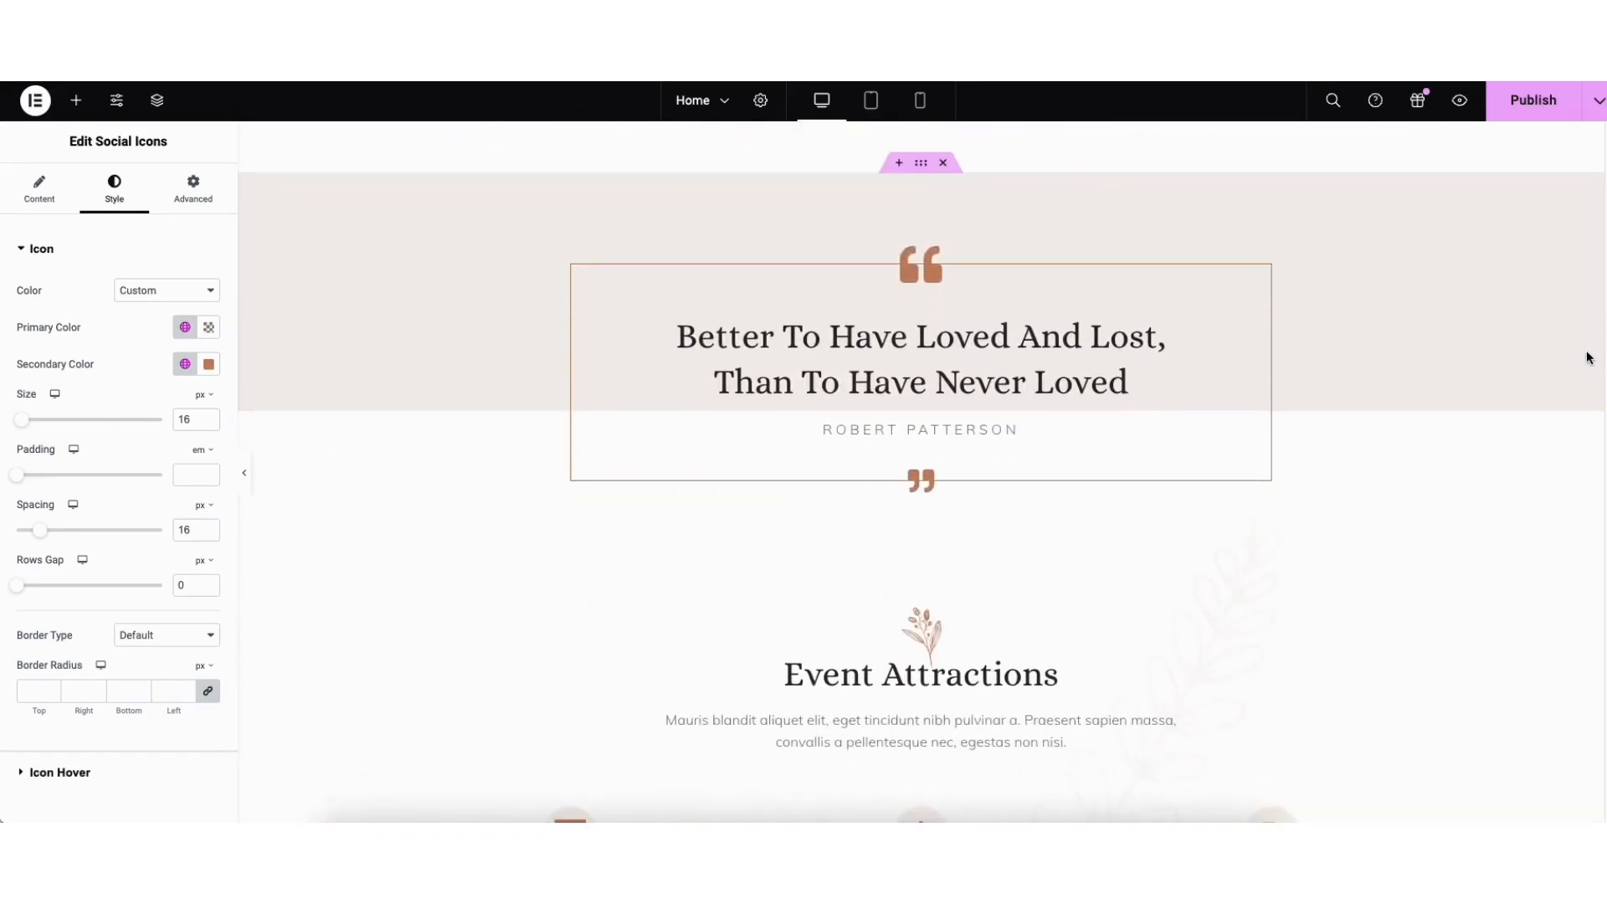
right_click(320, 226)
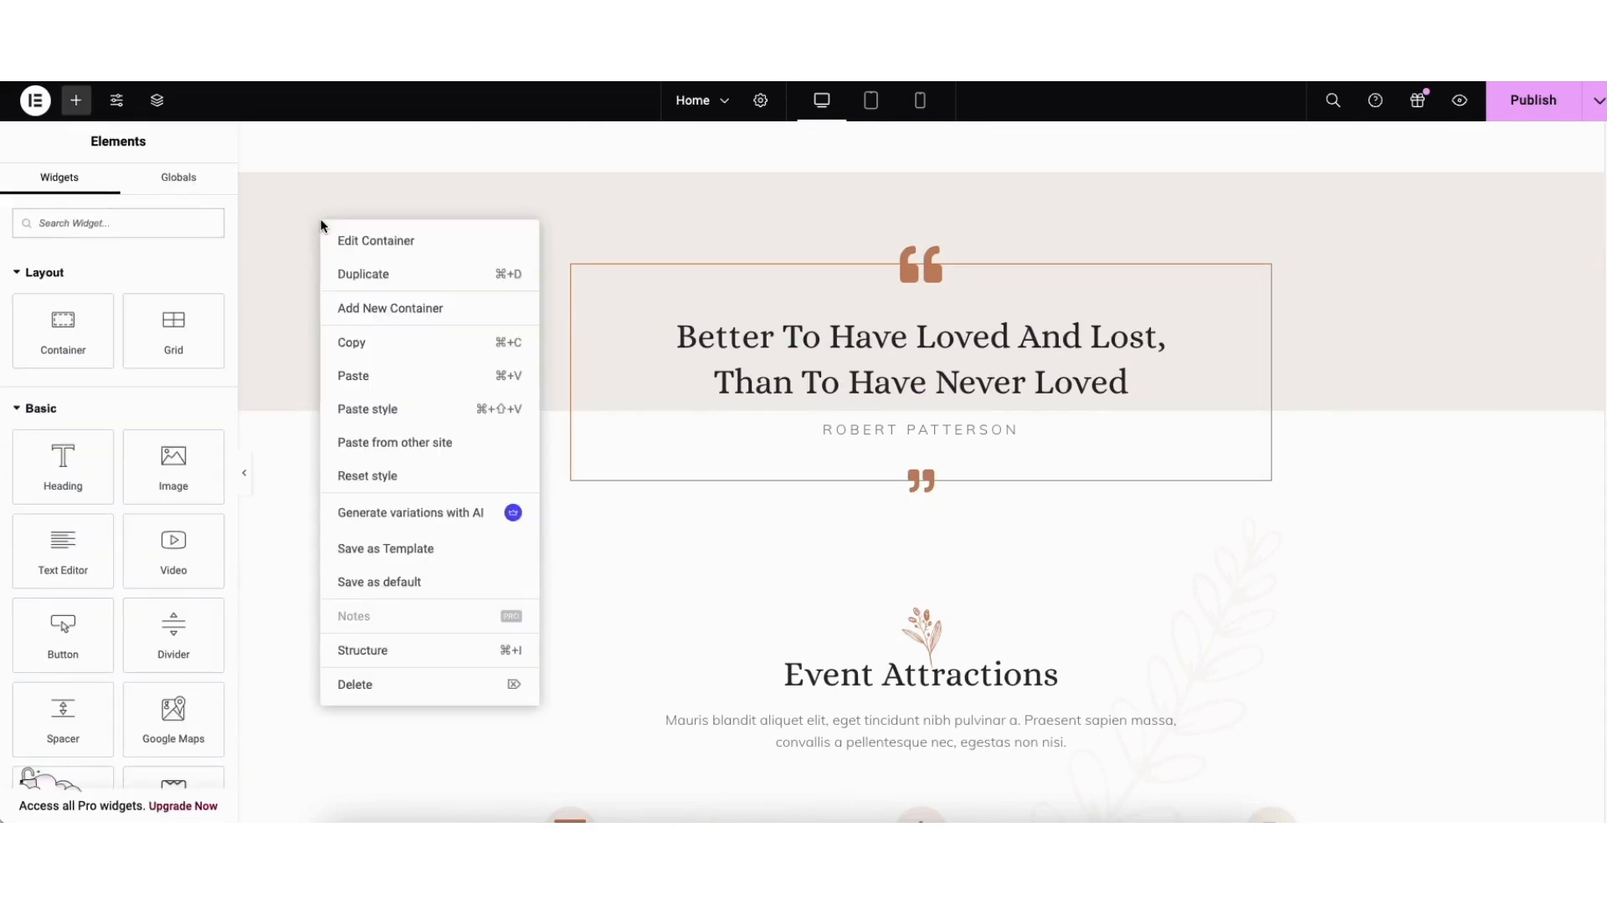
click(357, 242)
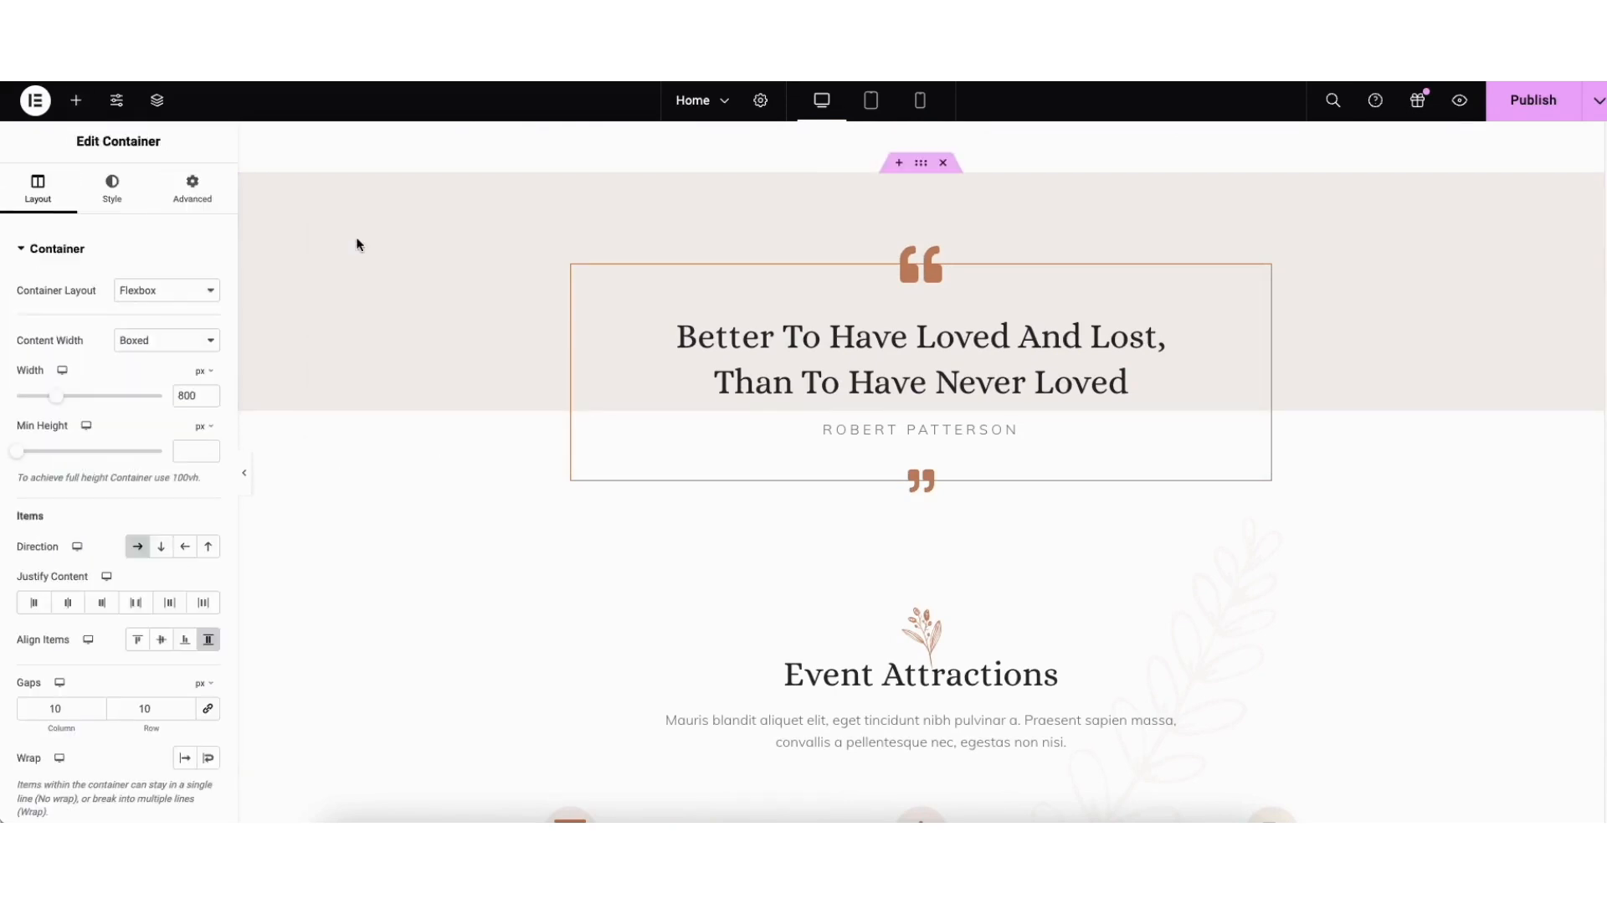
click(116, 206)
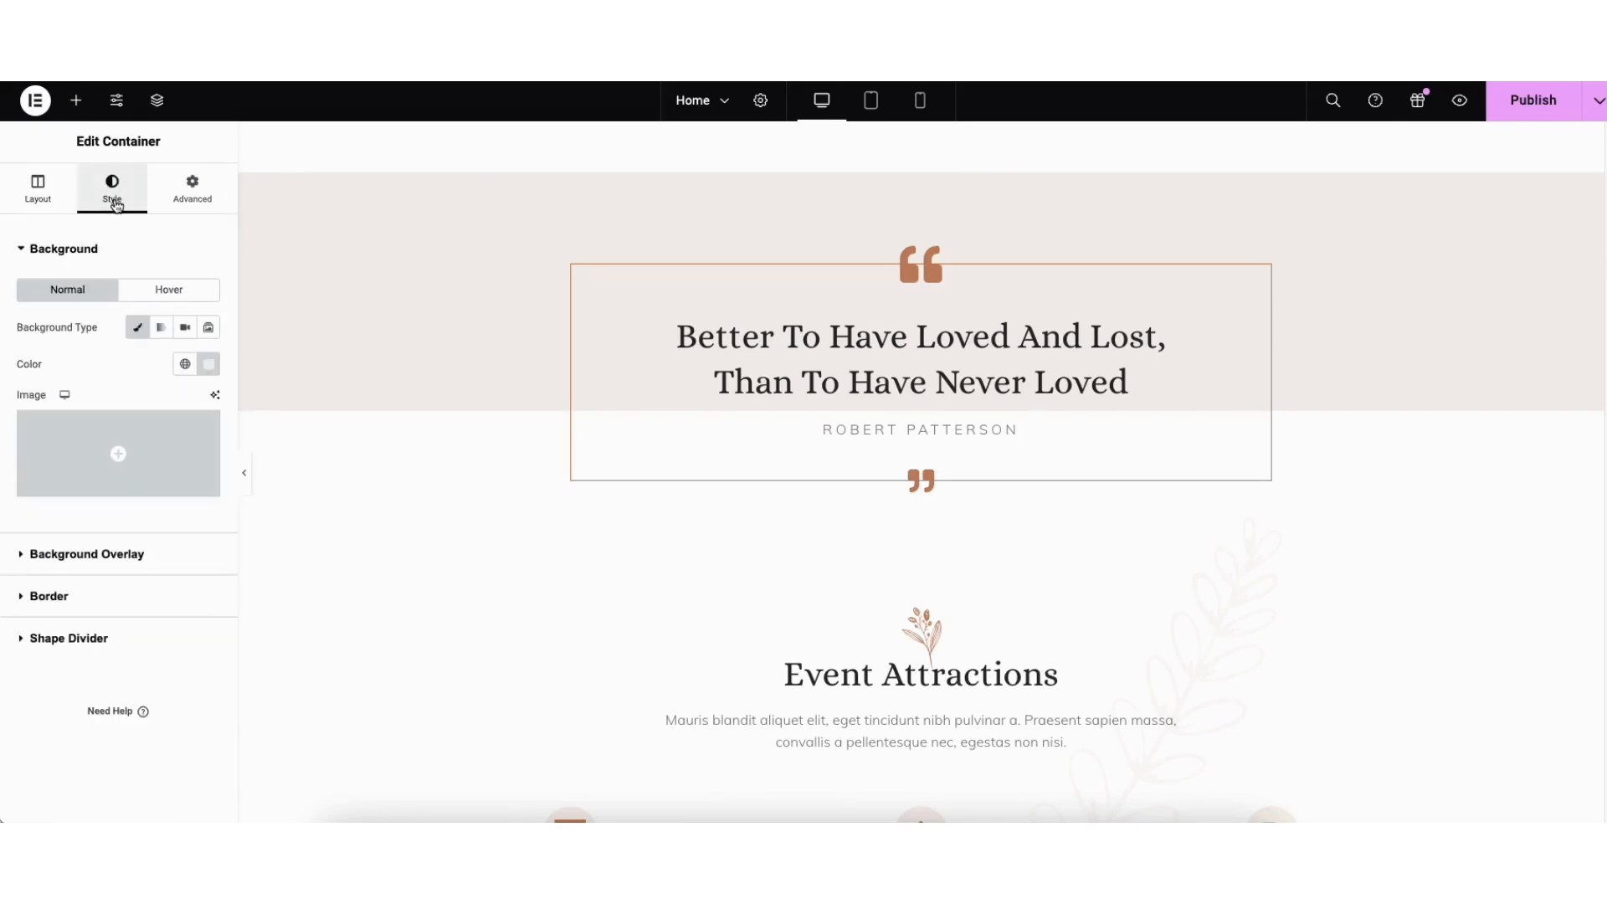
click(212, 369)
mouse_move(114, 437)
mouse_down()
mouse_move(299, 435)
mouse_move(115, 438)
mouse_up()
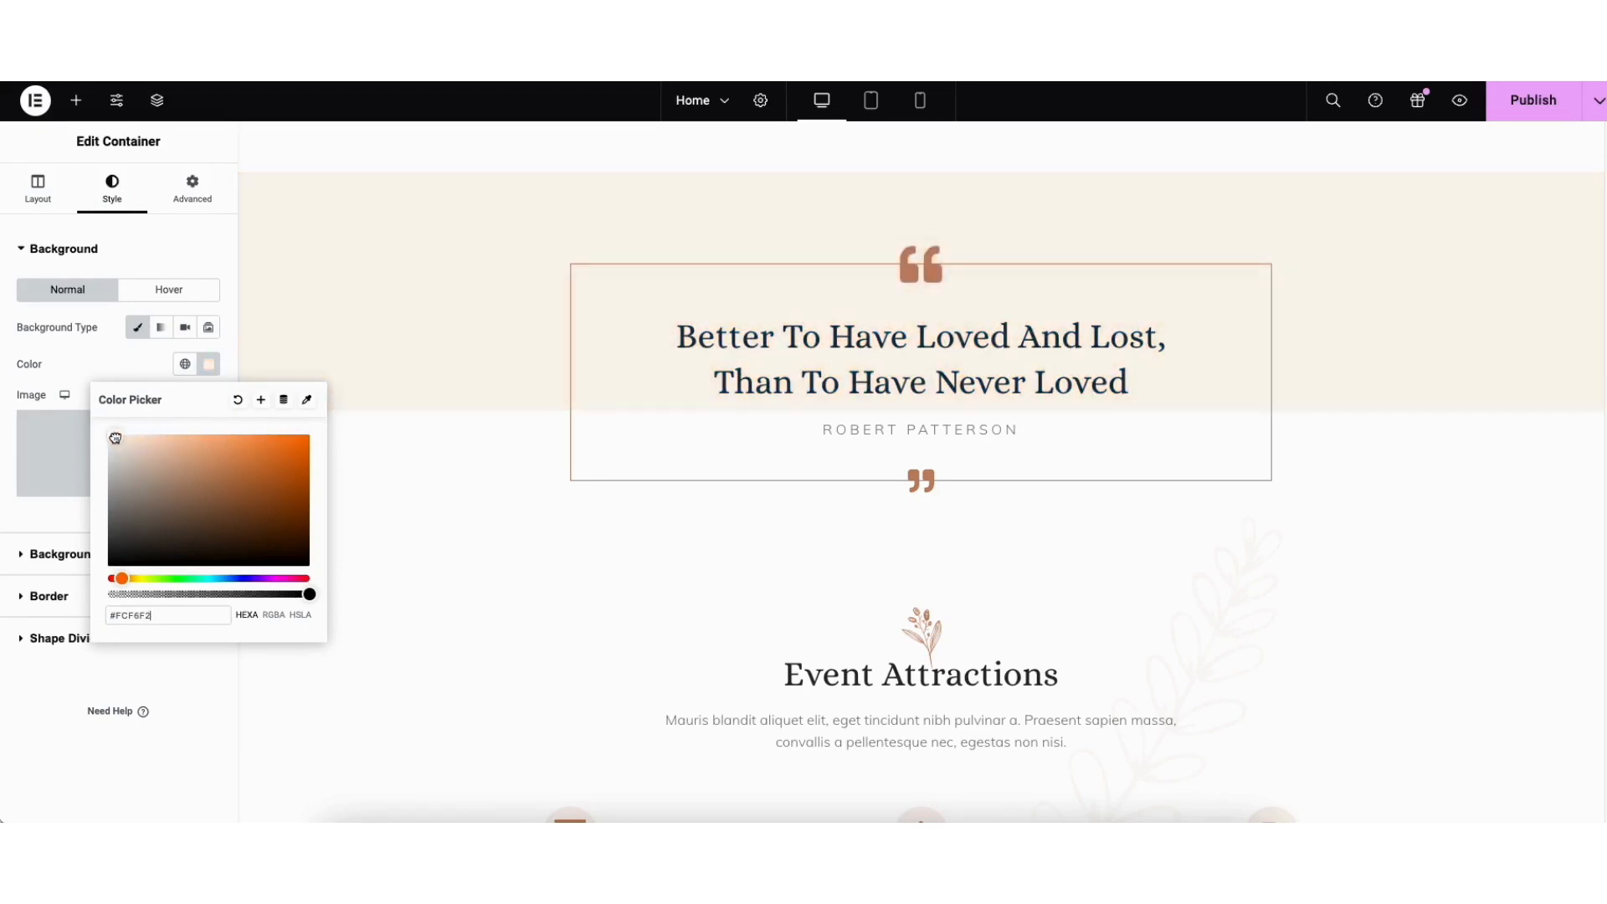
Step: Remove the floral background overlay image from the Event Attractions section container
scroll(921, 472, down, 5)
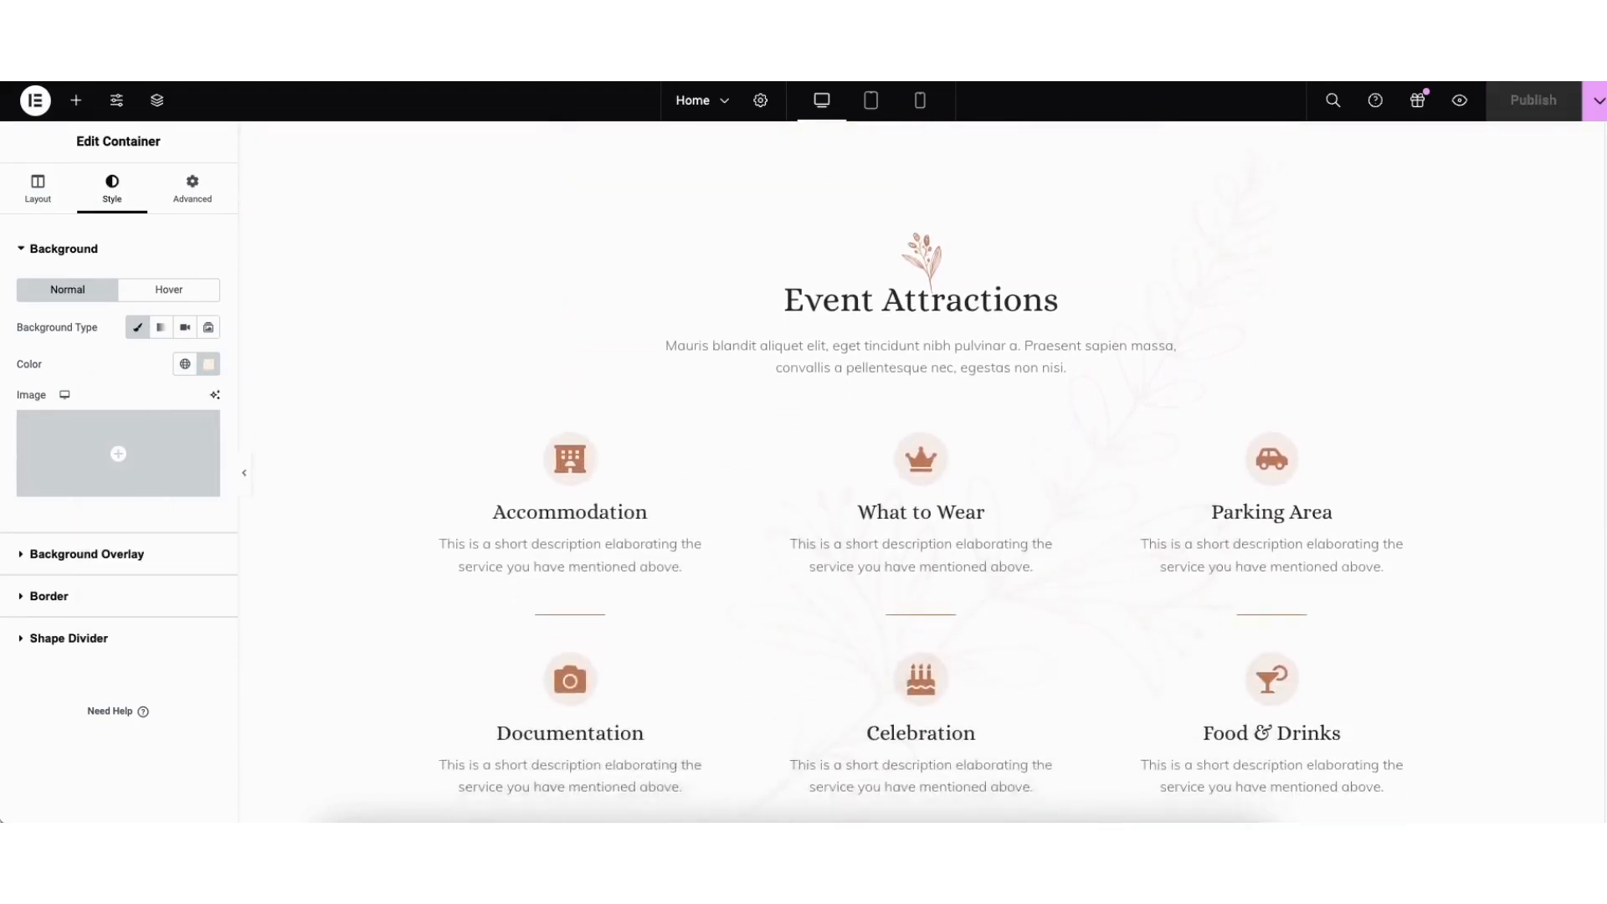
right_click(310, 158)
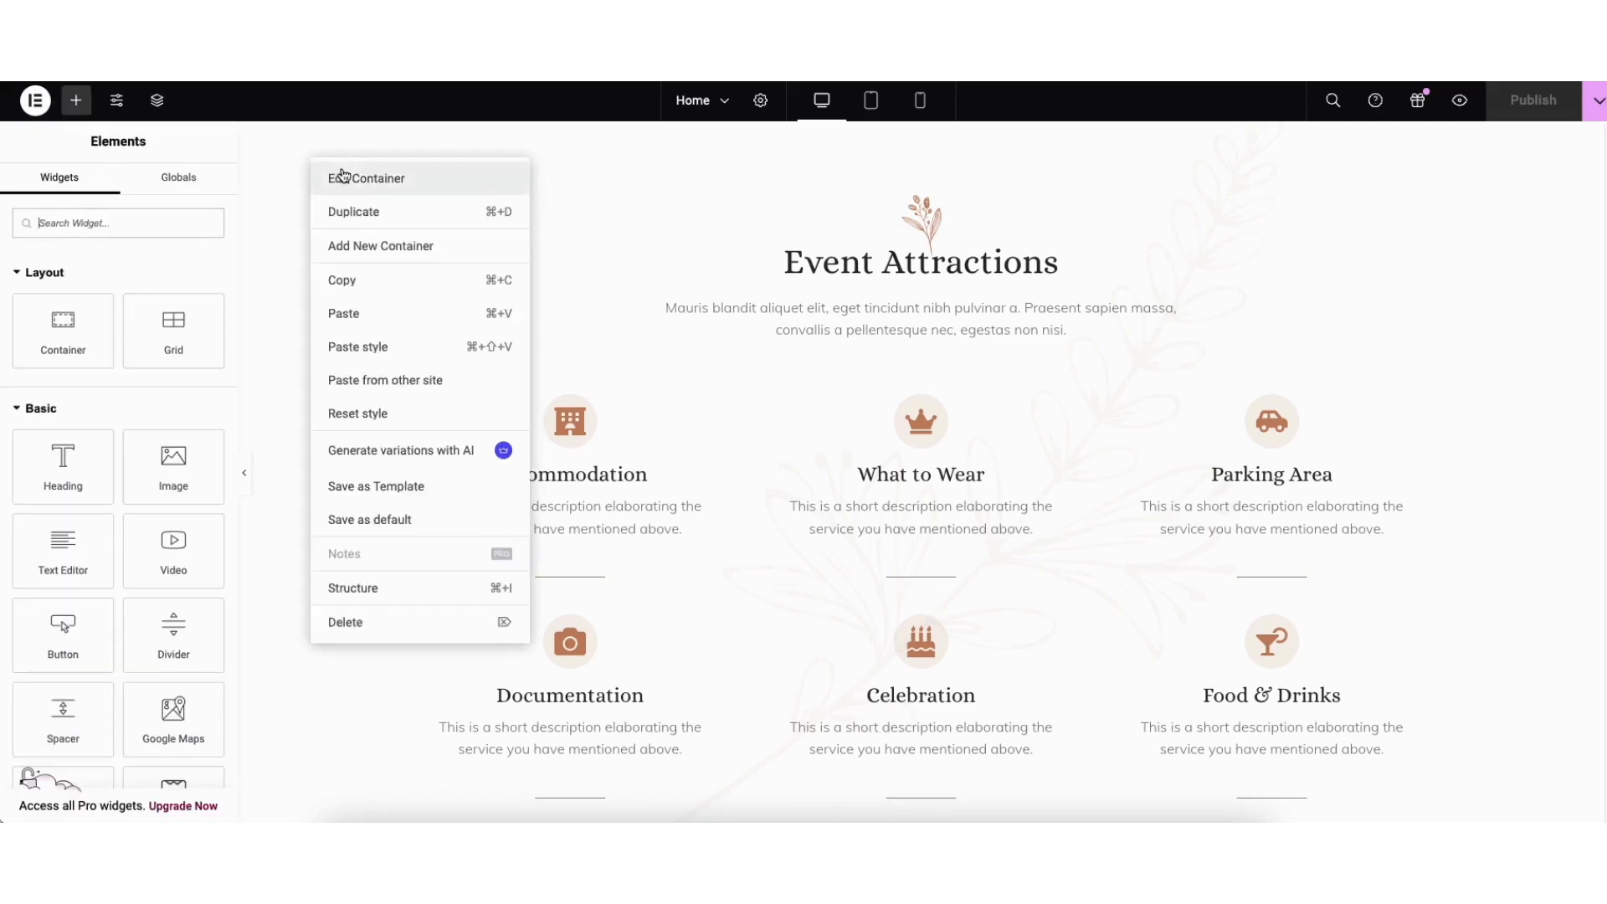
click(342, 177)
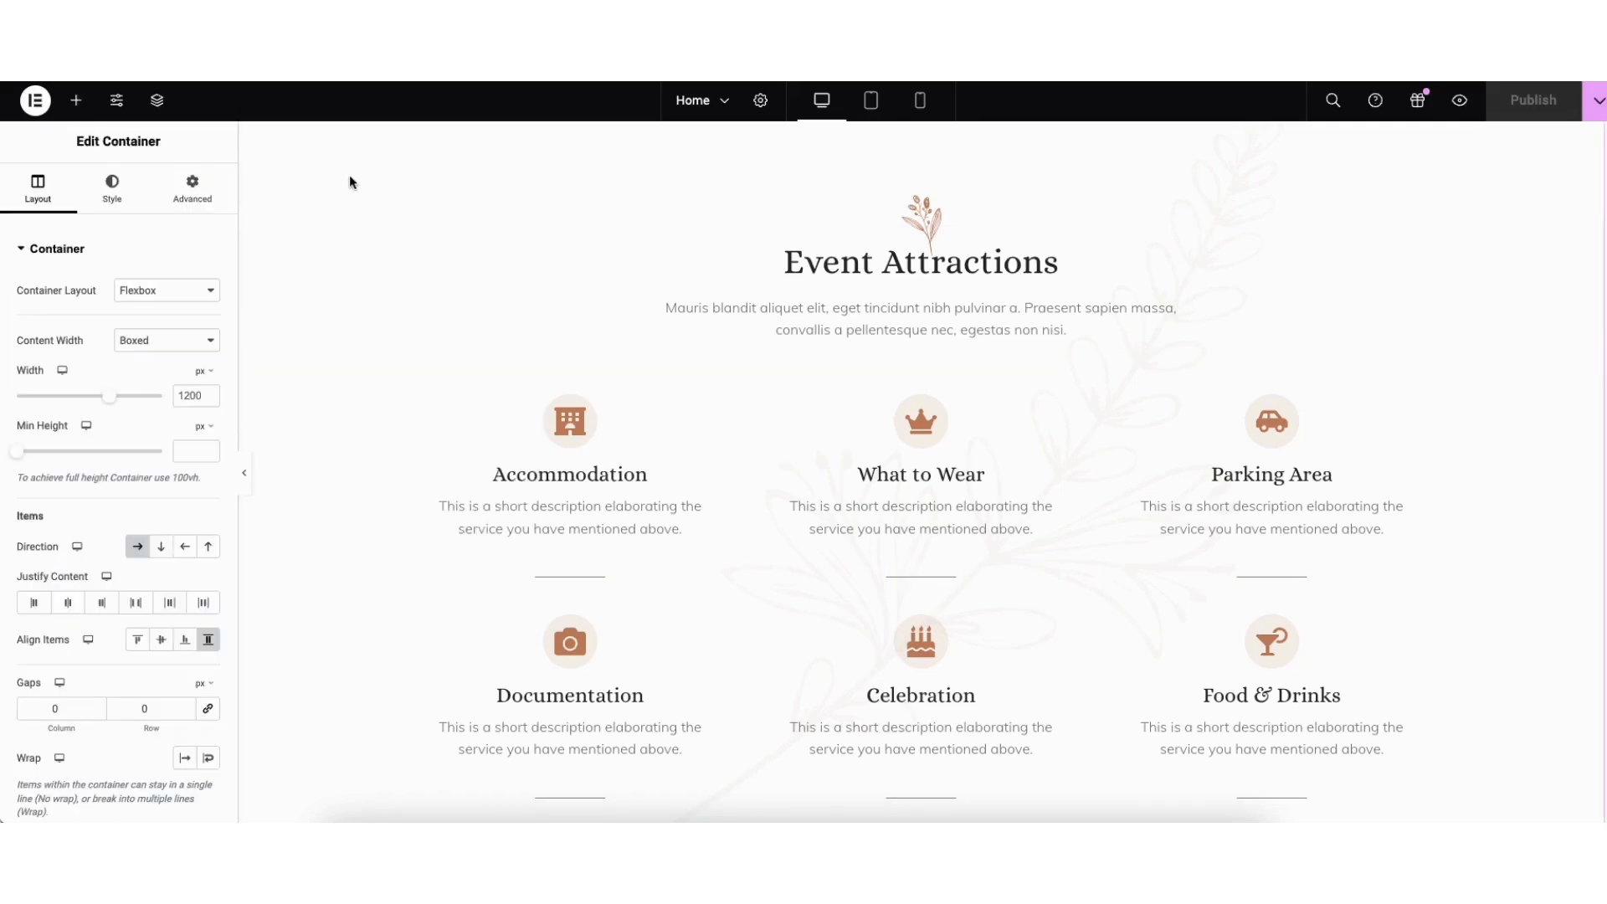
click(111, 195)
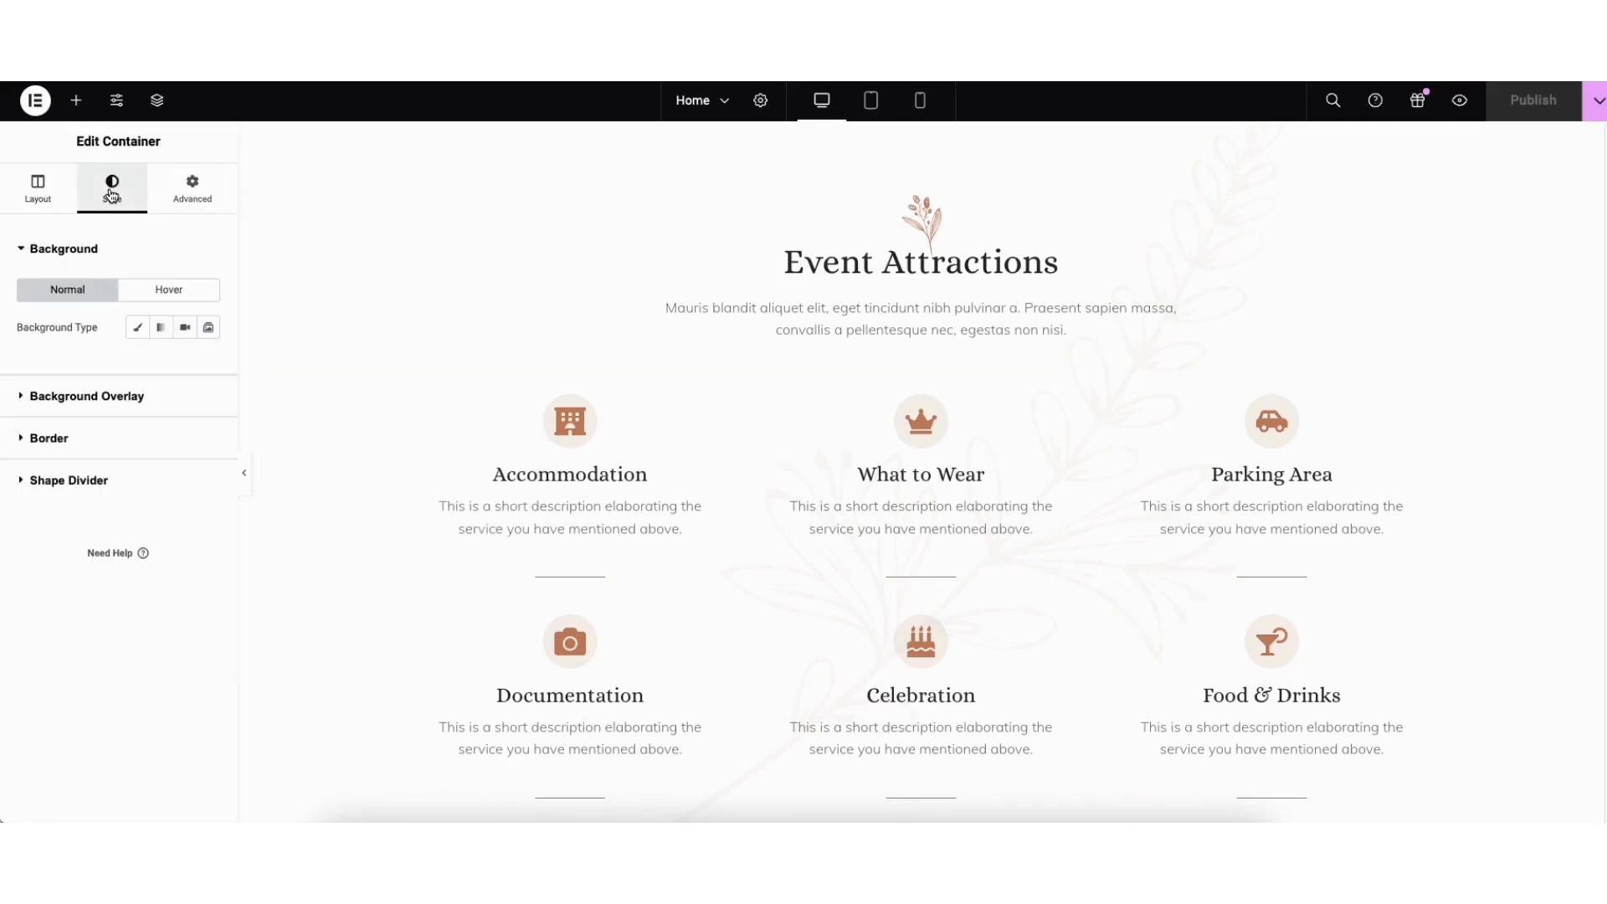
click(102, 398)
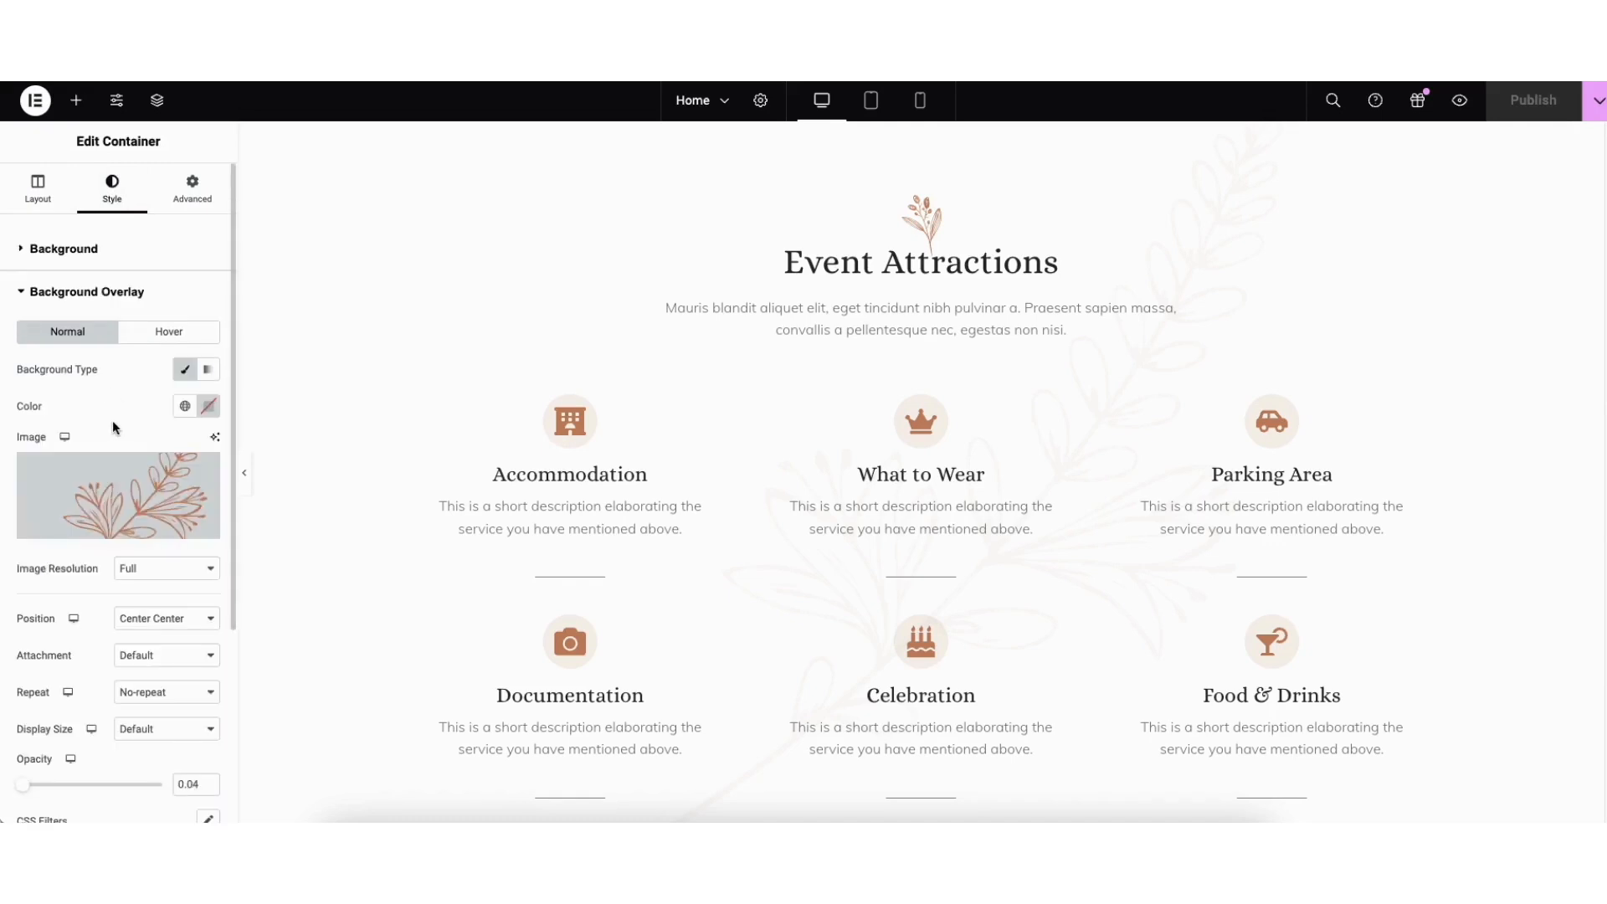
mouse_move(115, 467)
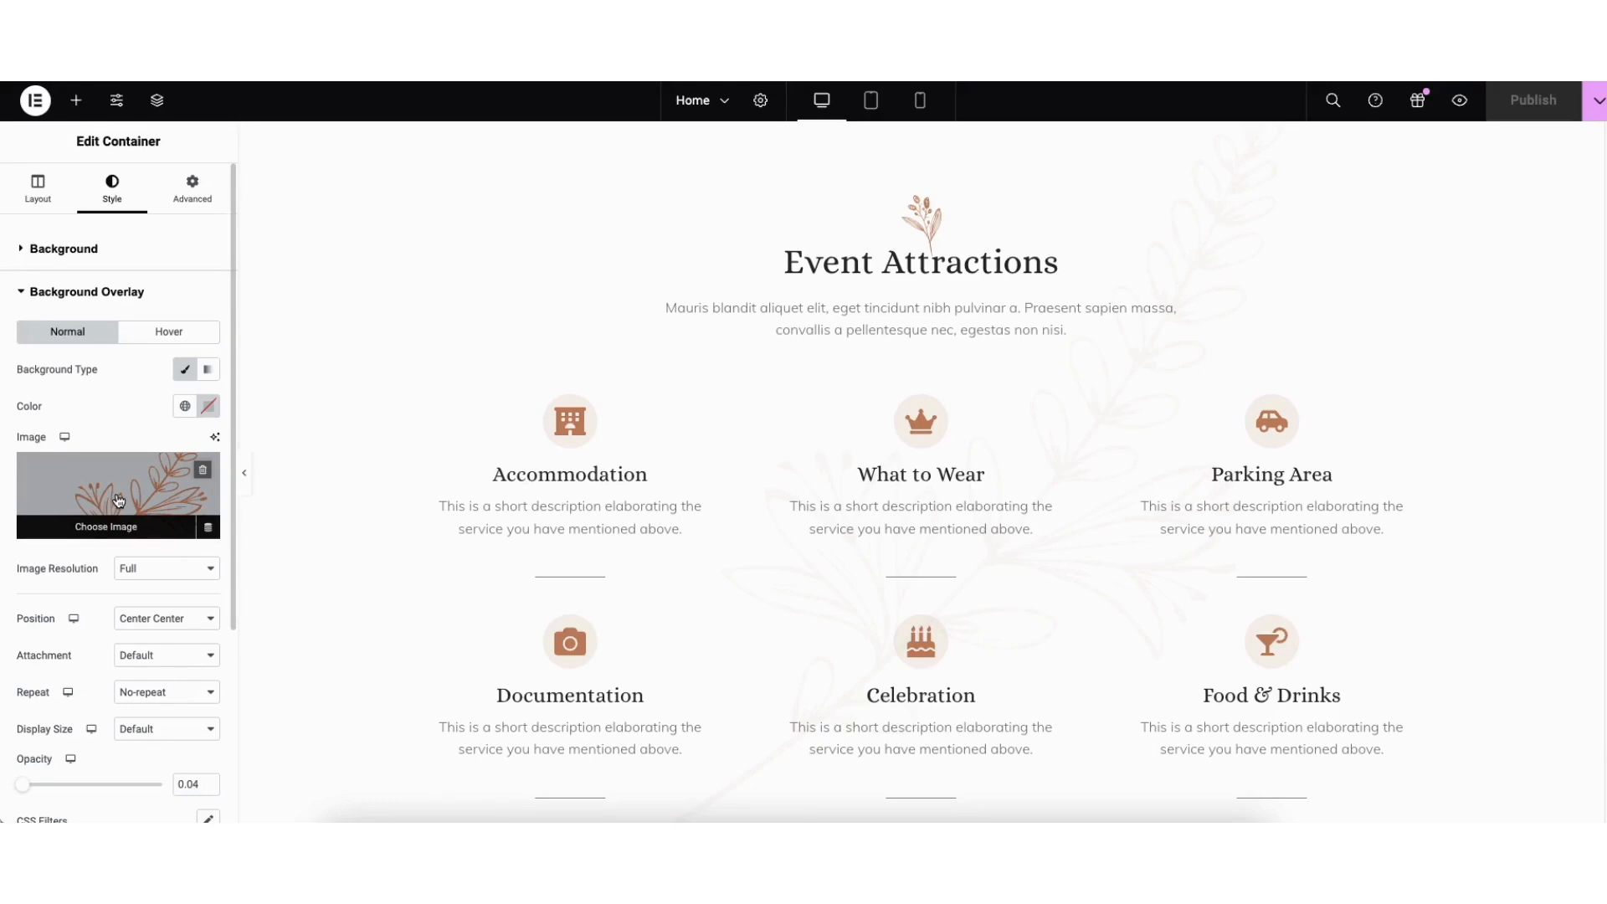
click(203, 471)
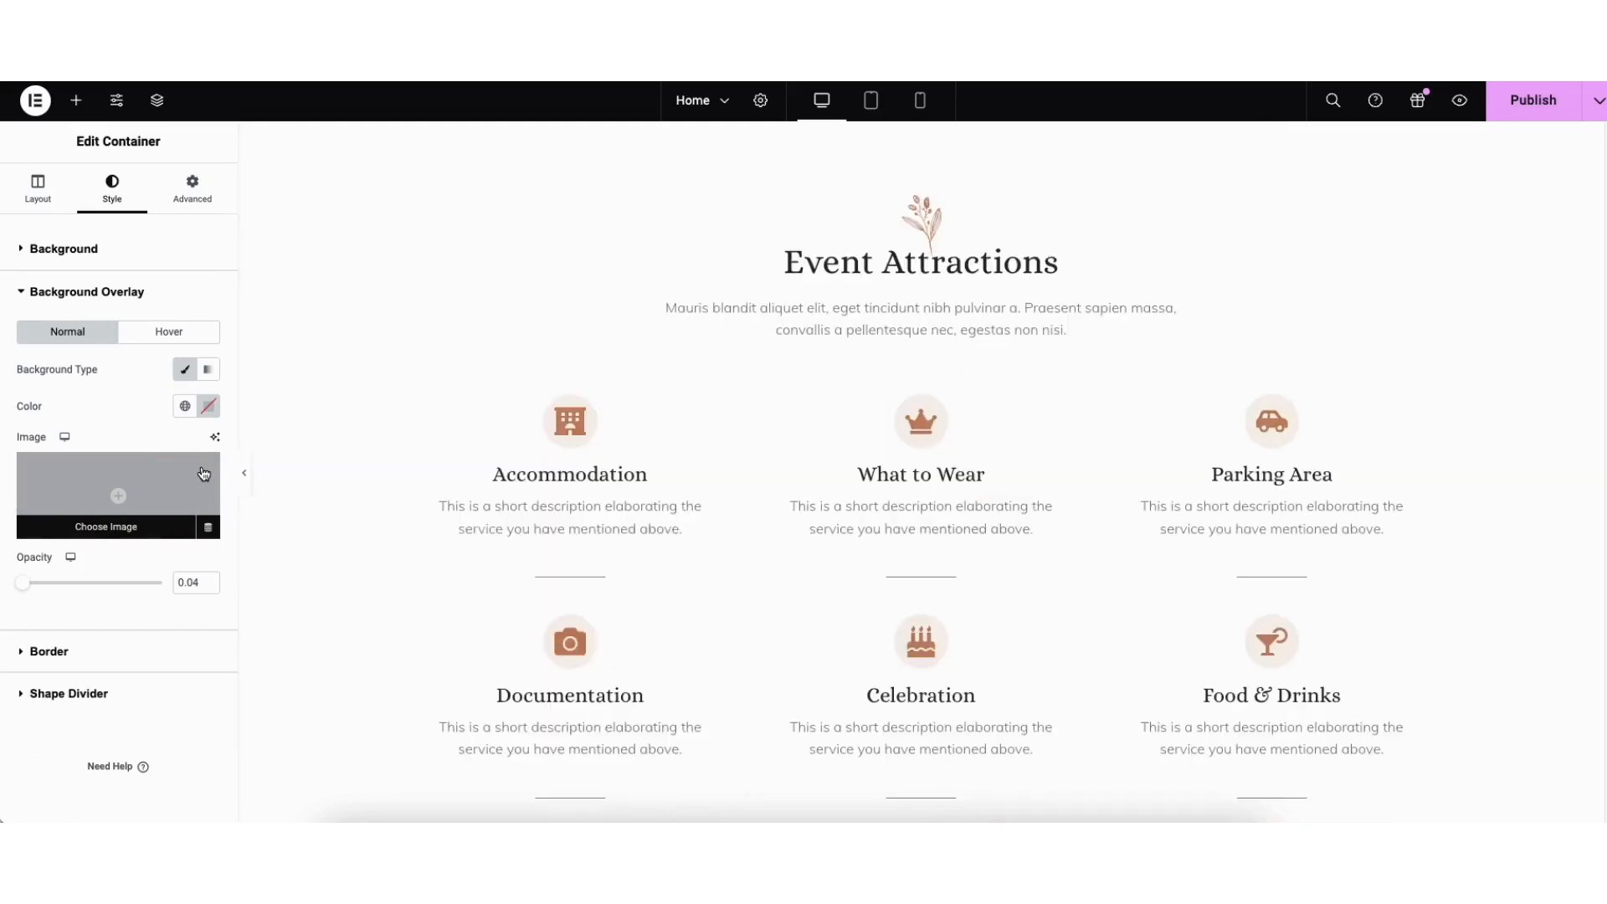
Step: Browse the icon library for alternatives to the Accommodation box's icon, keeping the current one
click(569, 427)
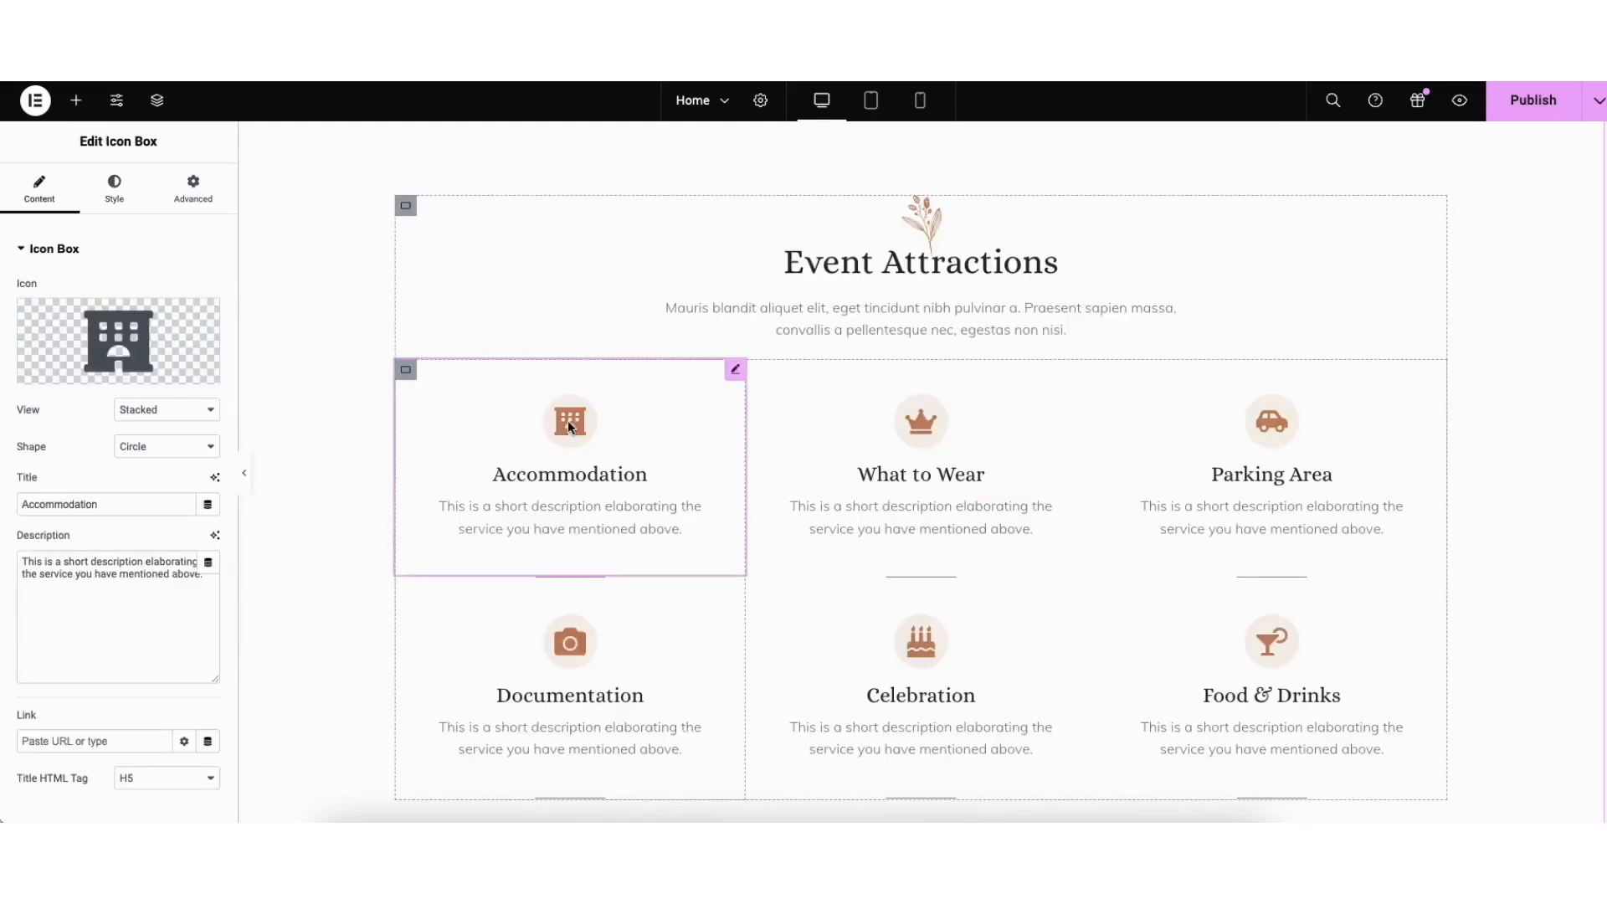
mouse_move(118, 352)
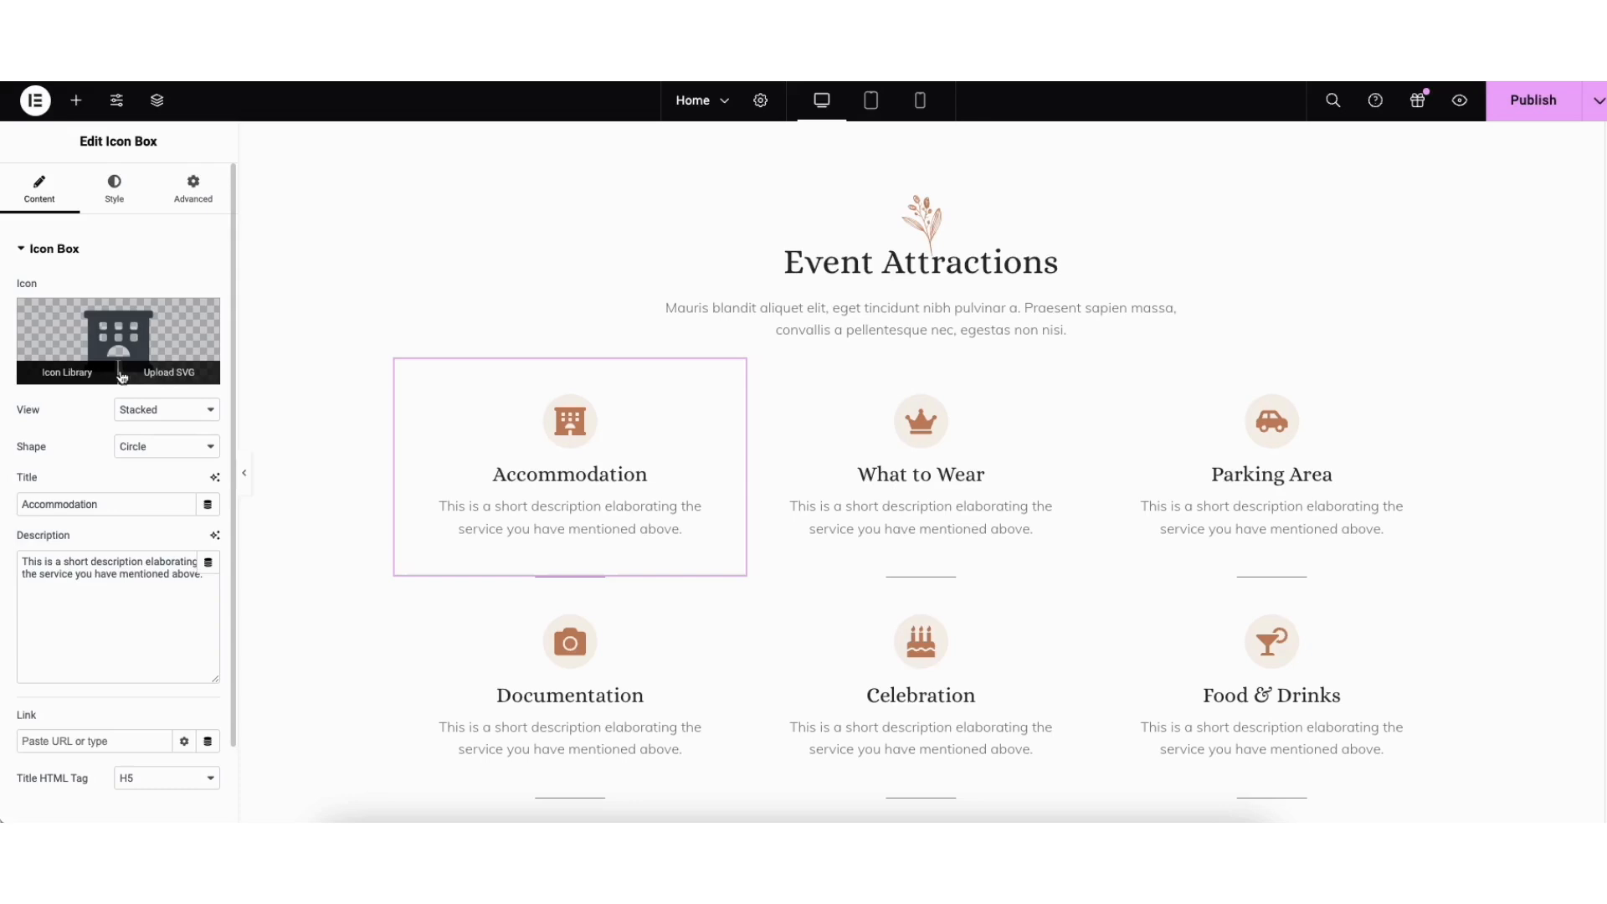
click(80, 381)
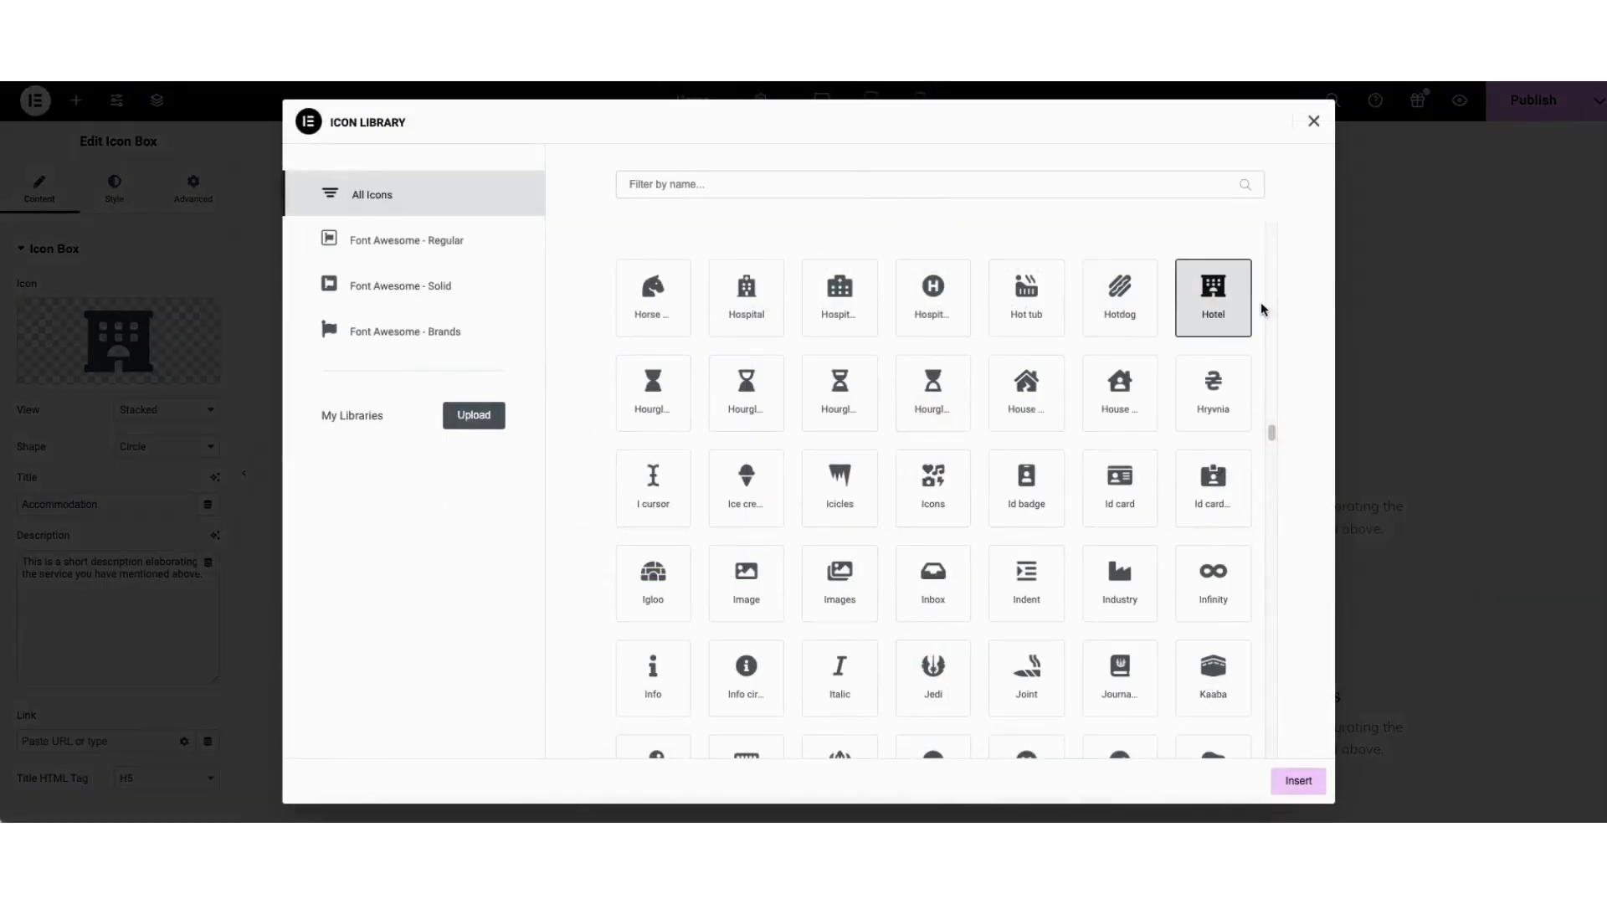
drag(1266, 434, 1271, 442)
scroll(1269, 445, down, 10)
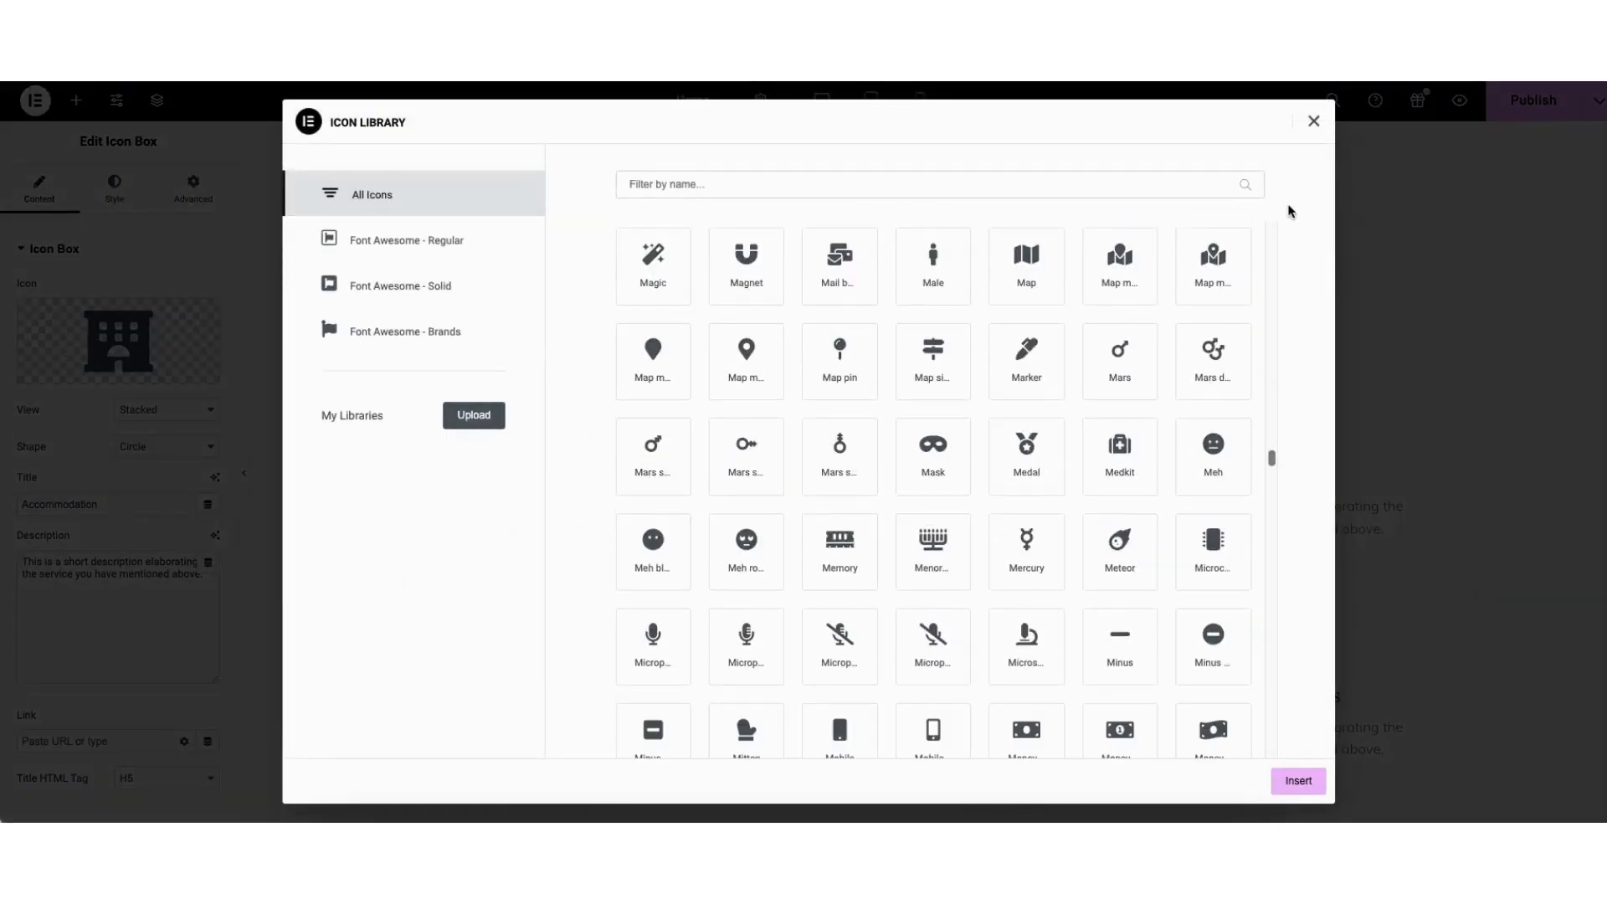
click(1313, 122)
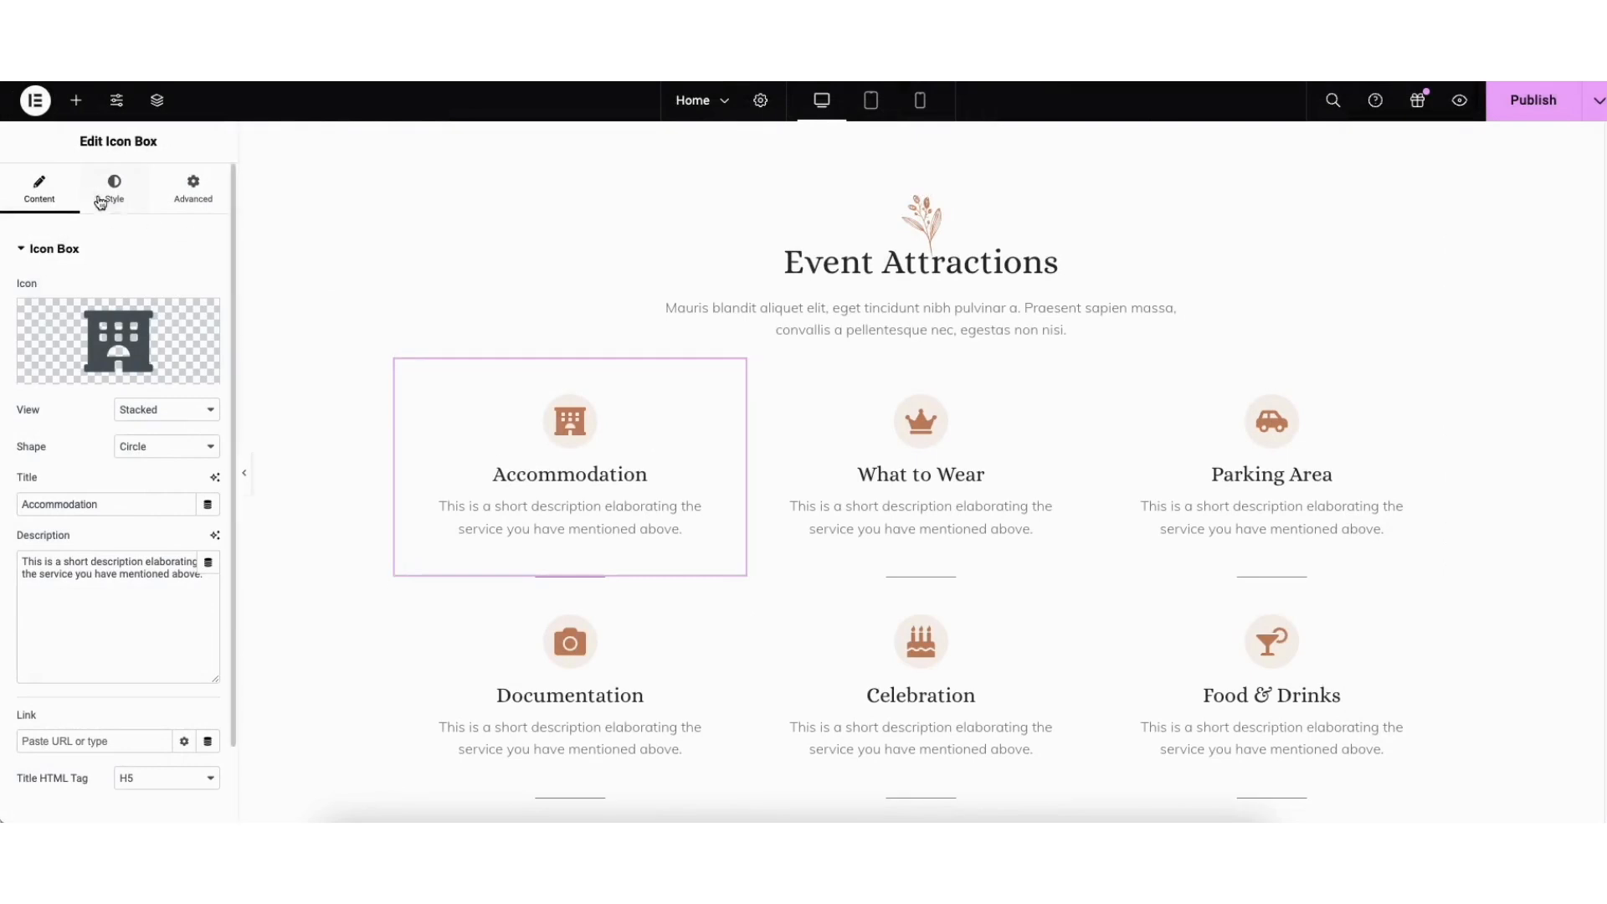
Step: Review the Accommodation icon box's style settings for the icon, title and description
click(93, 205)
click(43, 519)
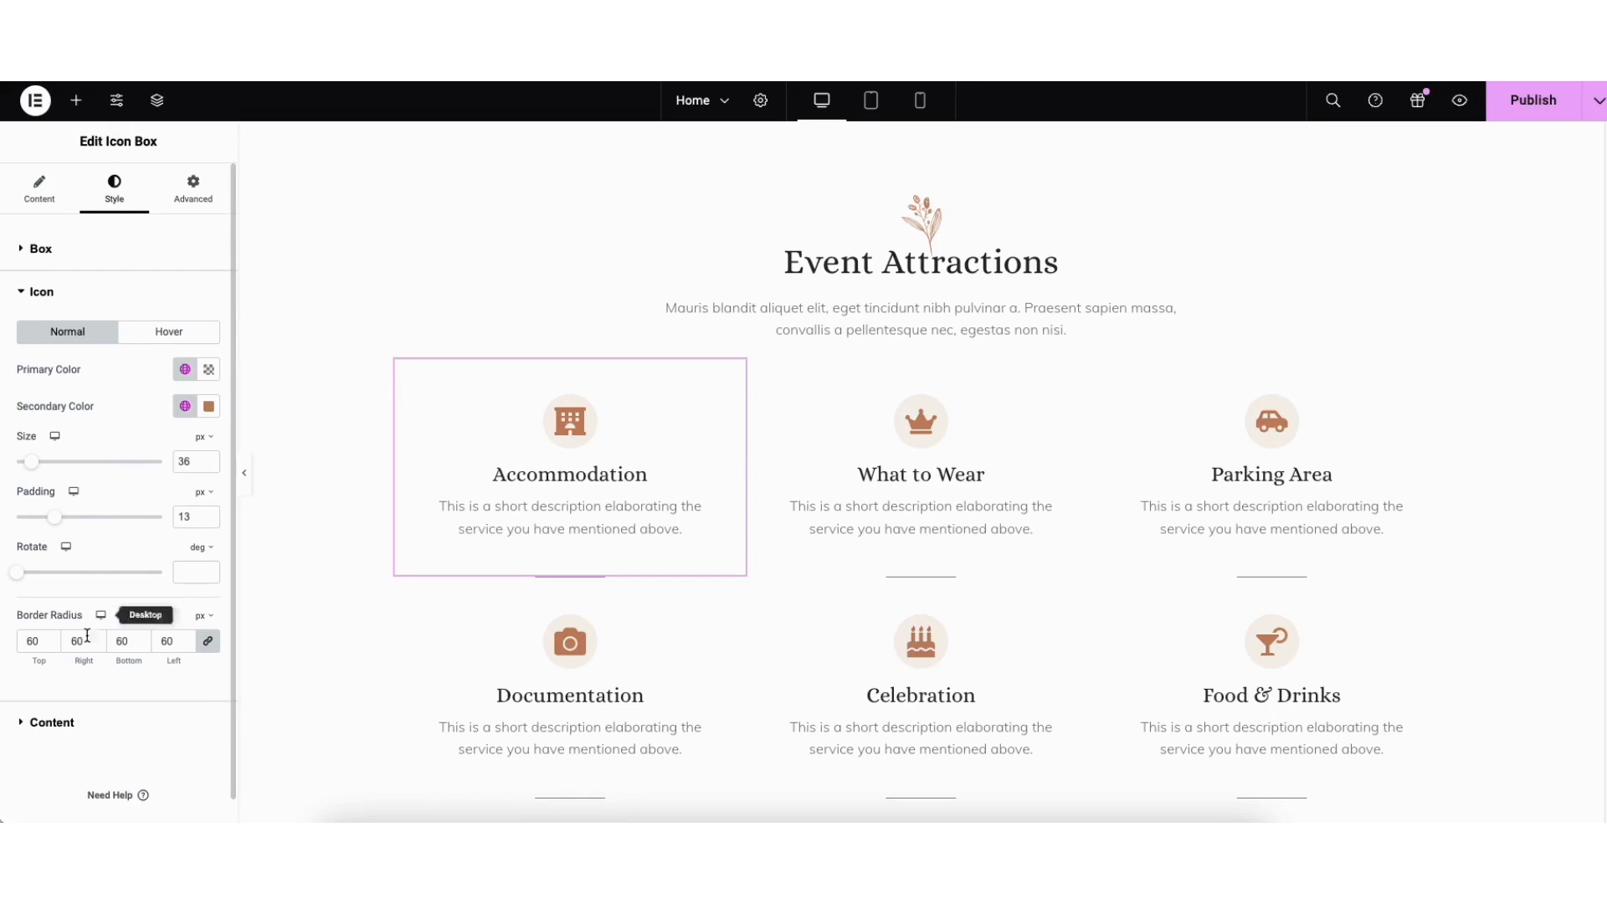
click(53, 722)
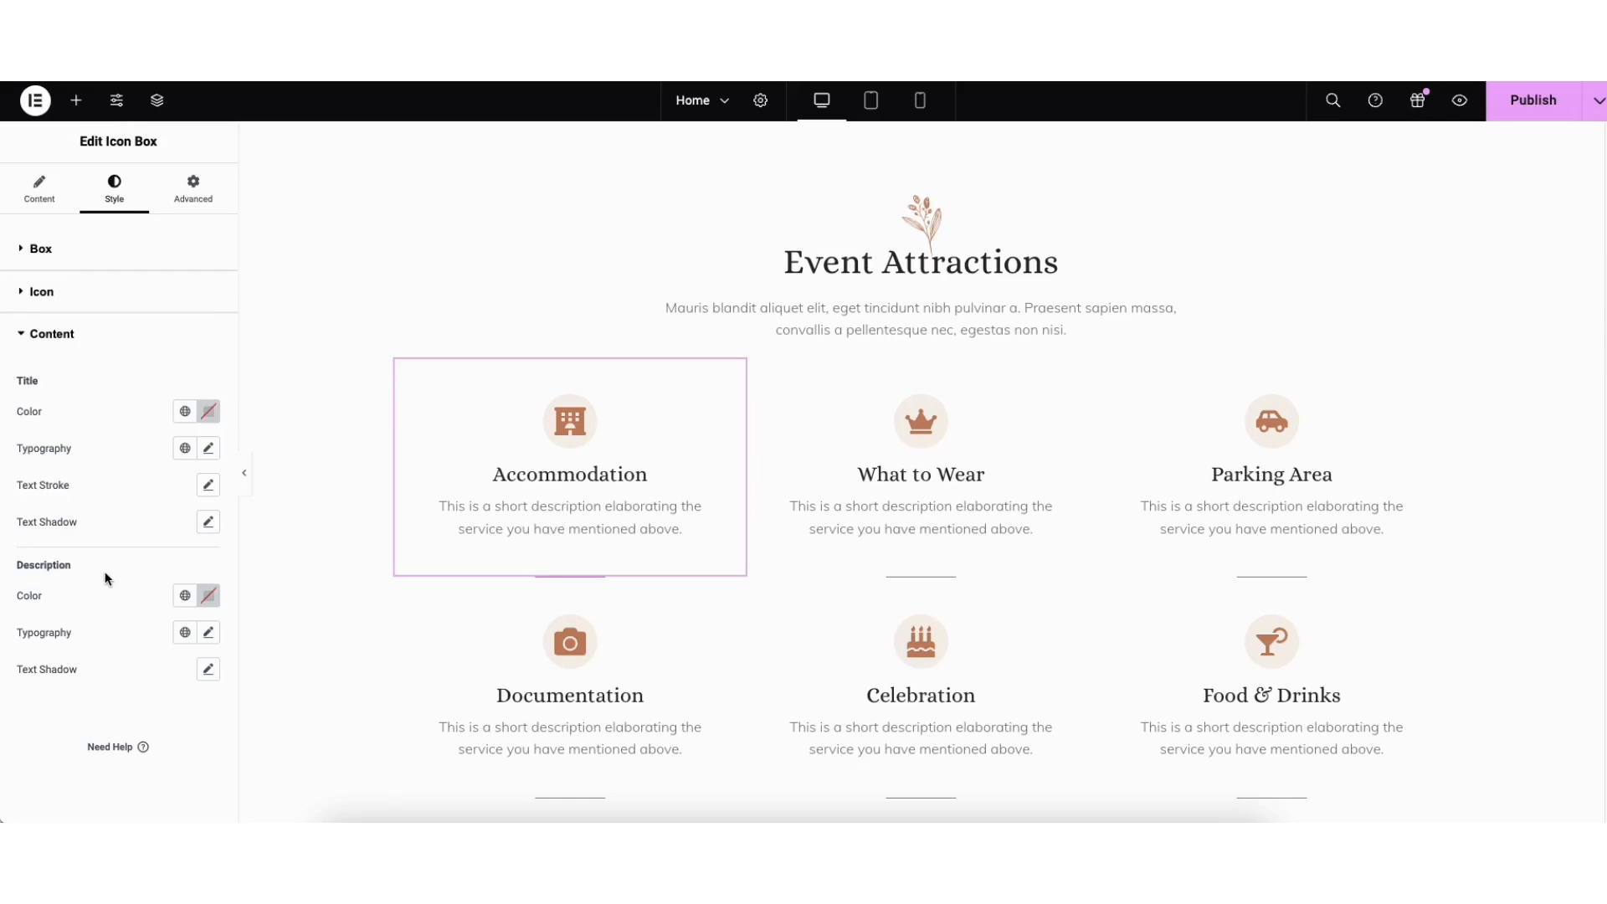
Step: Add a Button widget below the Accommodation icon box's description in the Event Attractions section
click(76, 101)
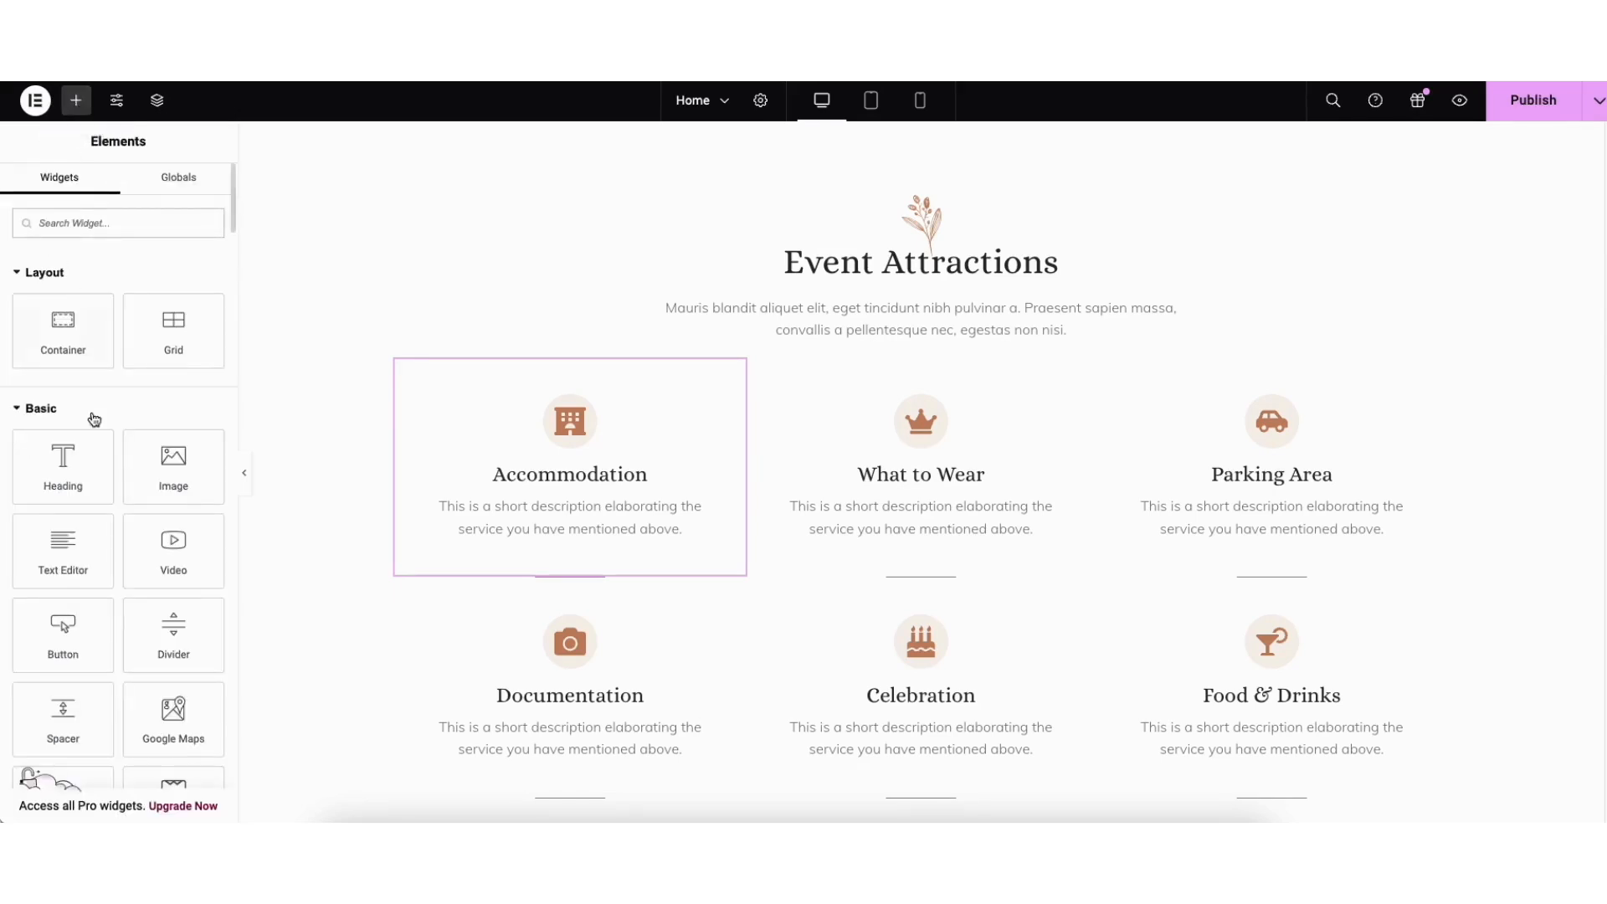
drag(63, 635, 571, 549)
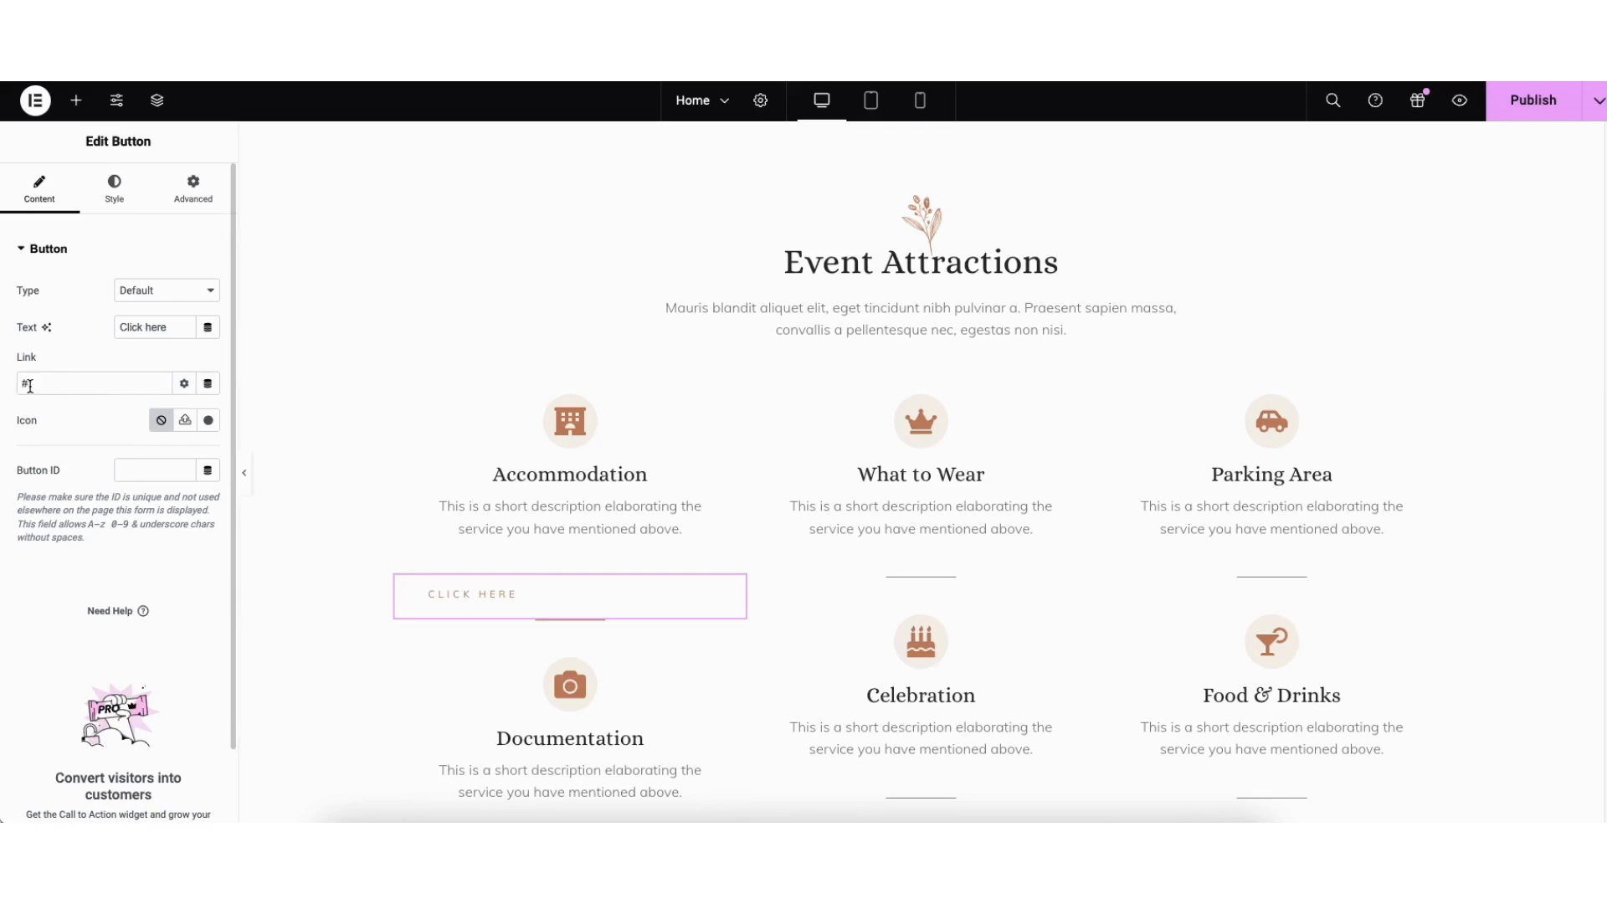
click(75, 100)
Step: Examine the background image settings of the Will You Attend? section container, including the option to replace the image
scroll(921, 468, down, 10)
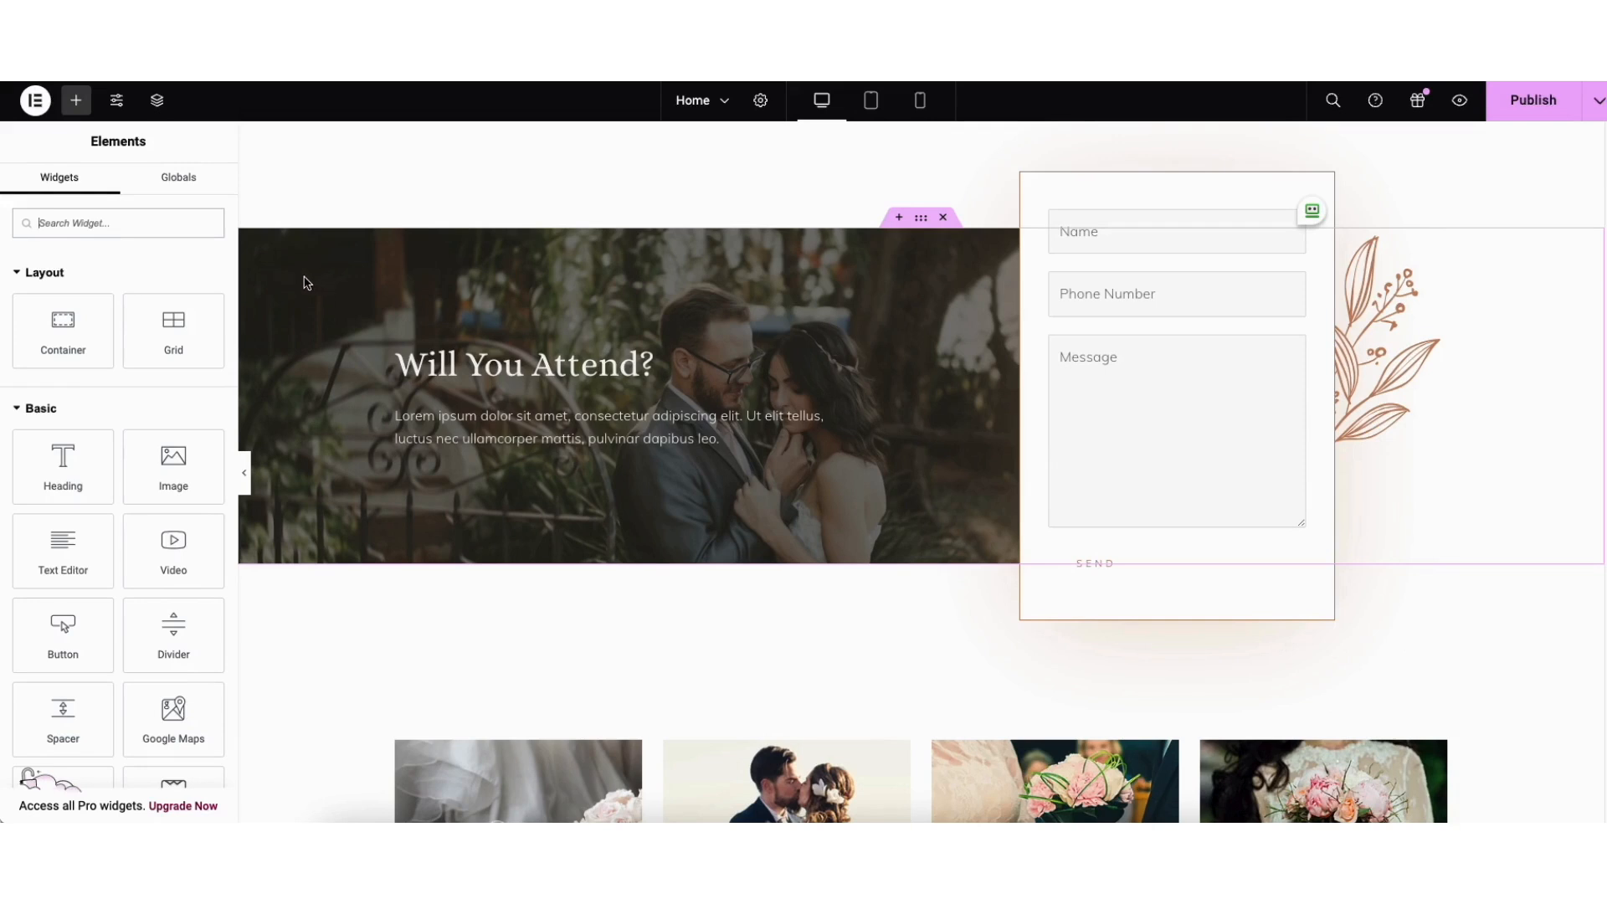
right_click(307, 283)
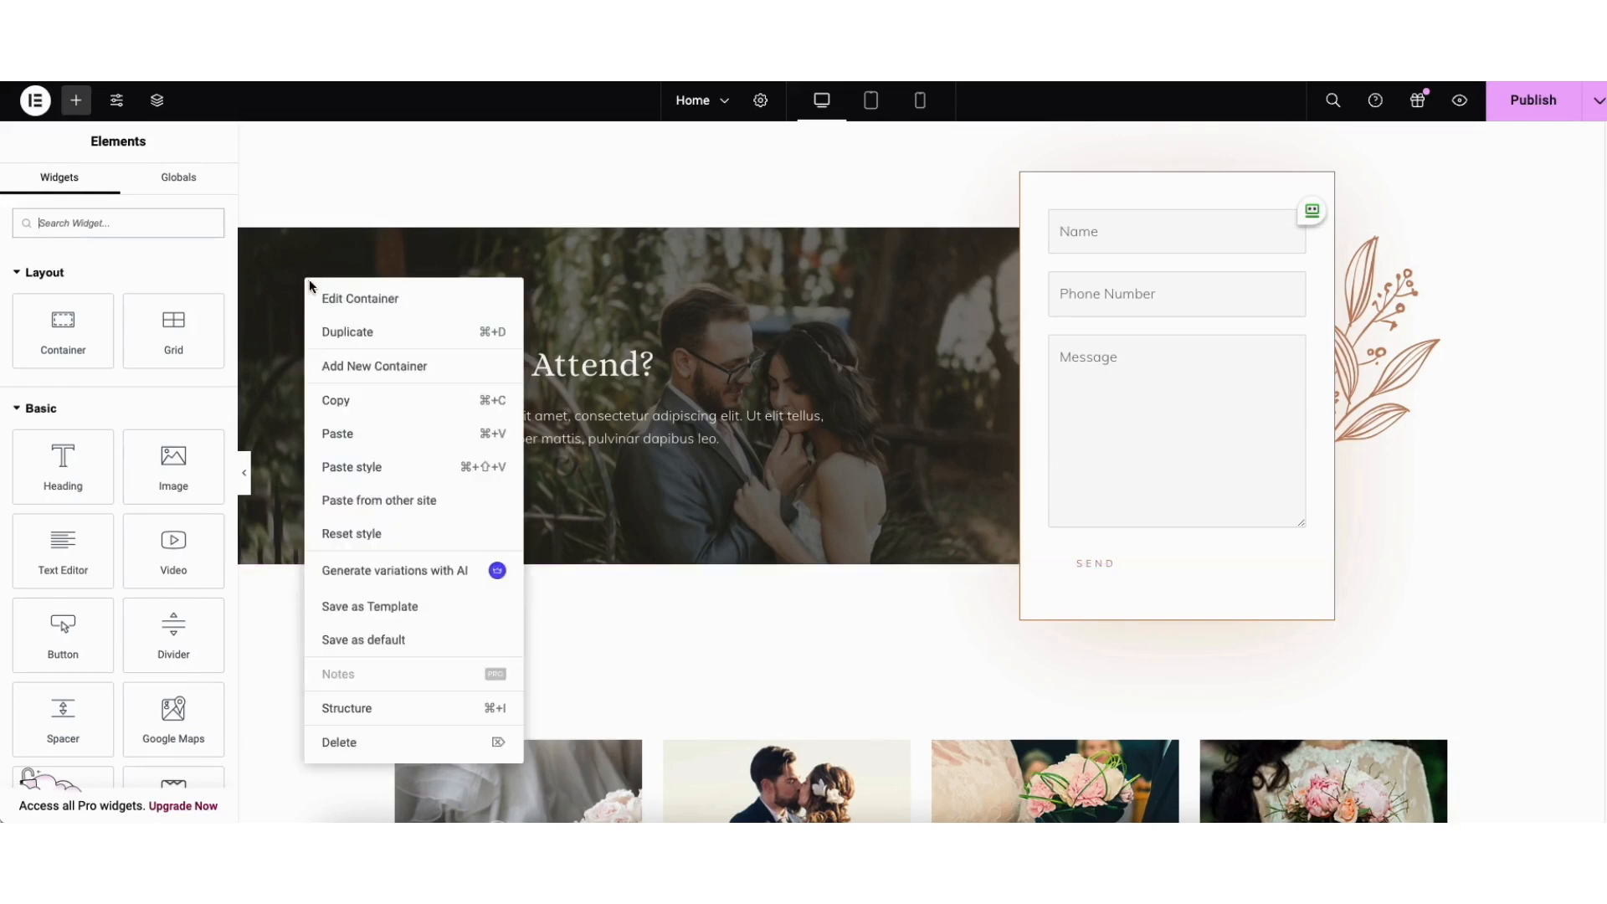
click(335, 300)
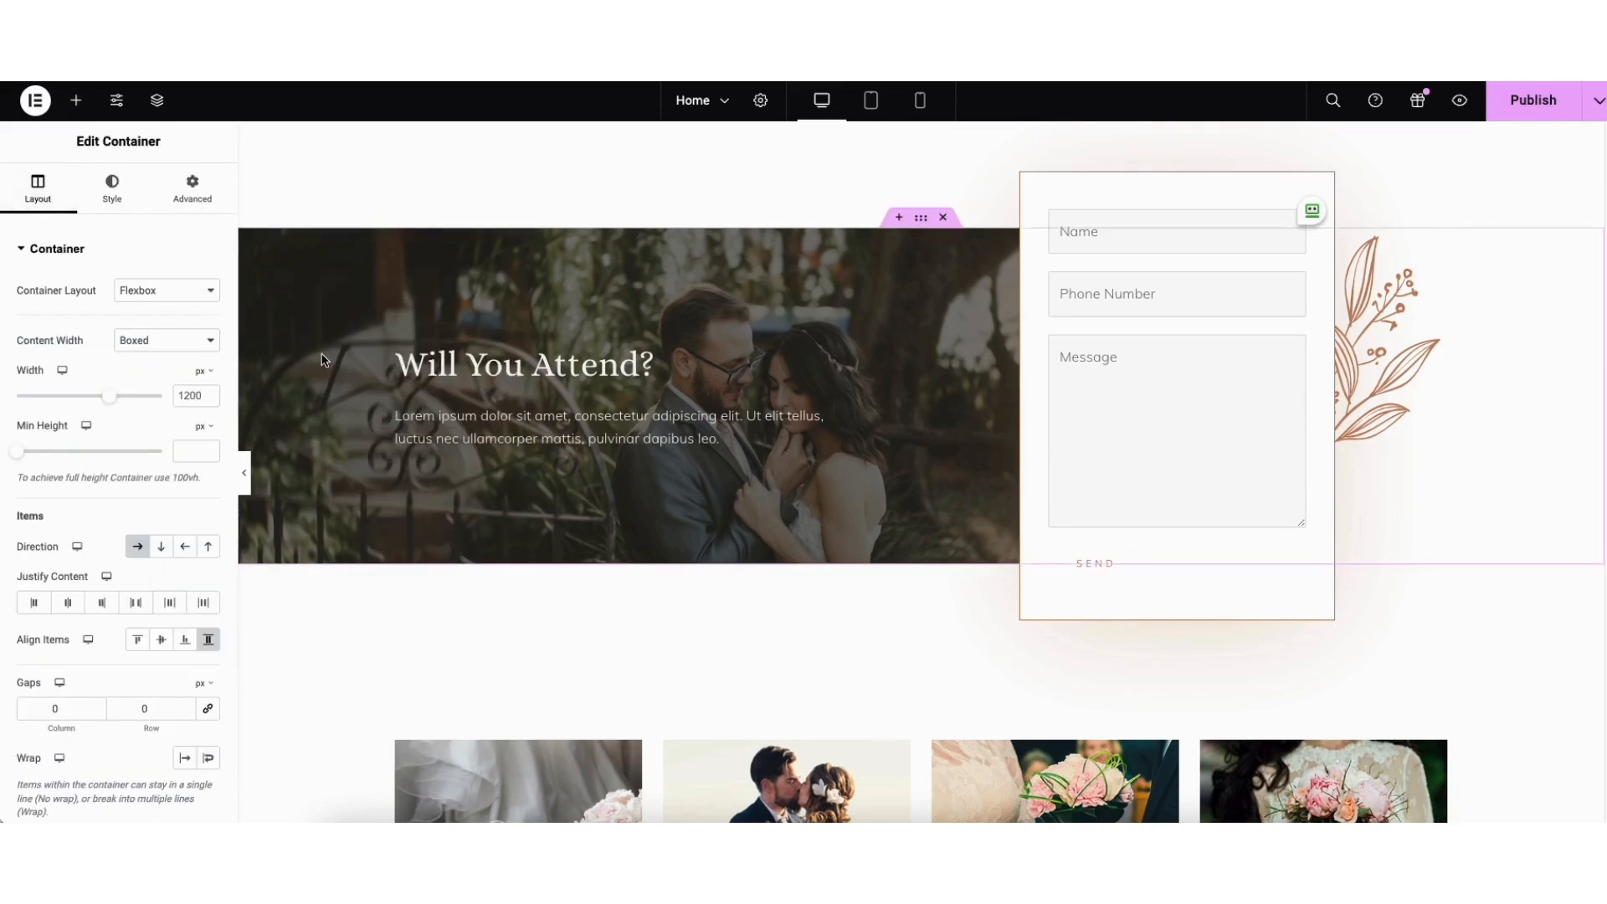
click(114, 191)
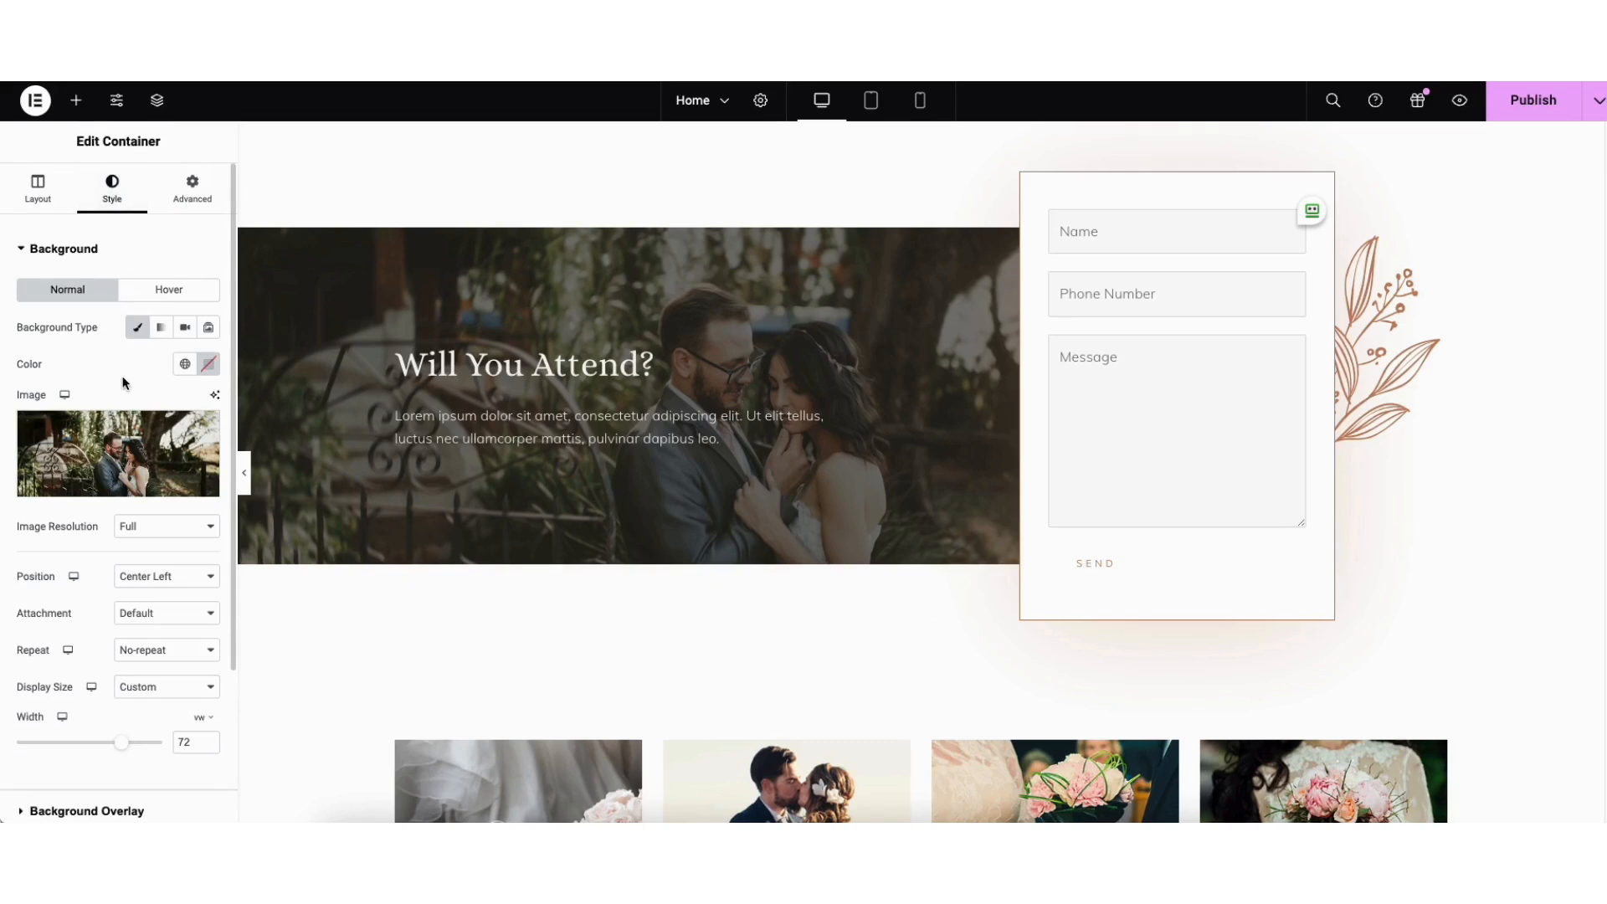
mouse_move(109, 465)
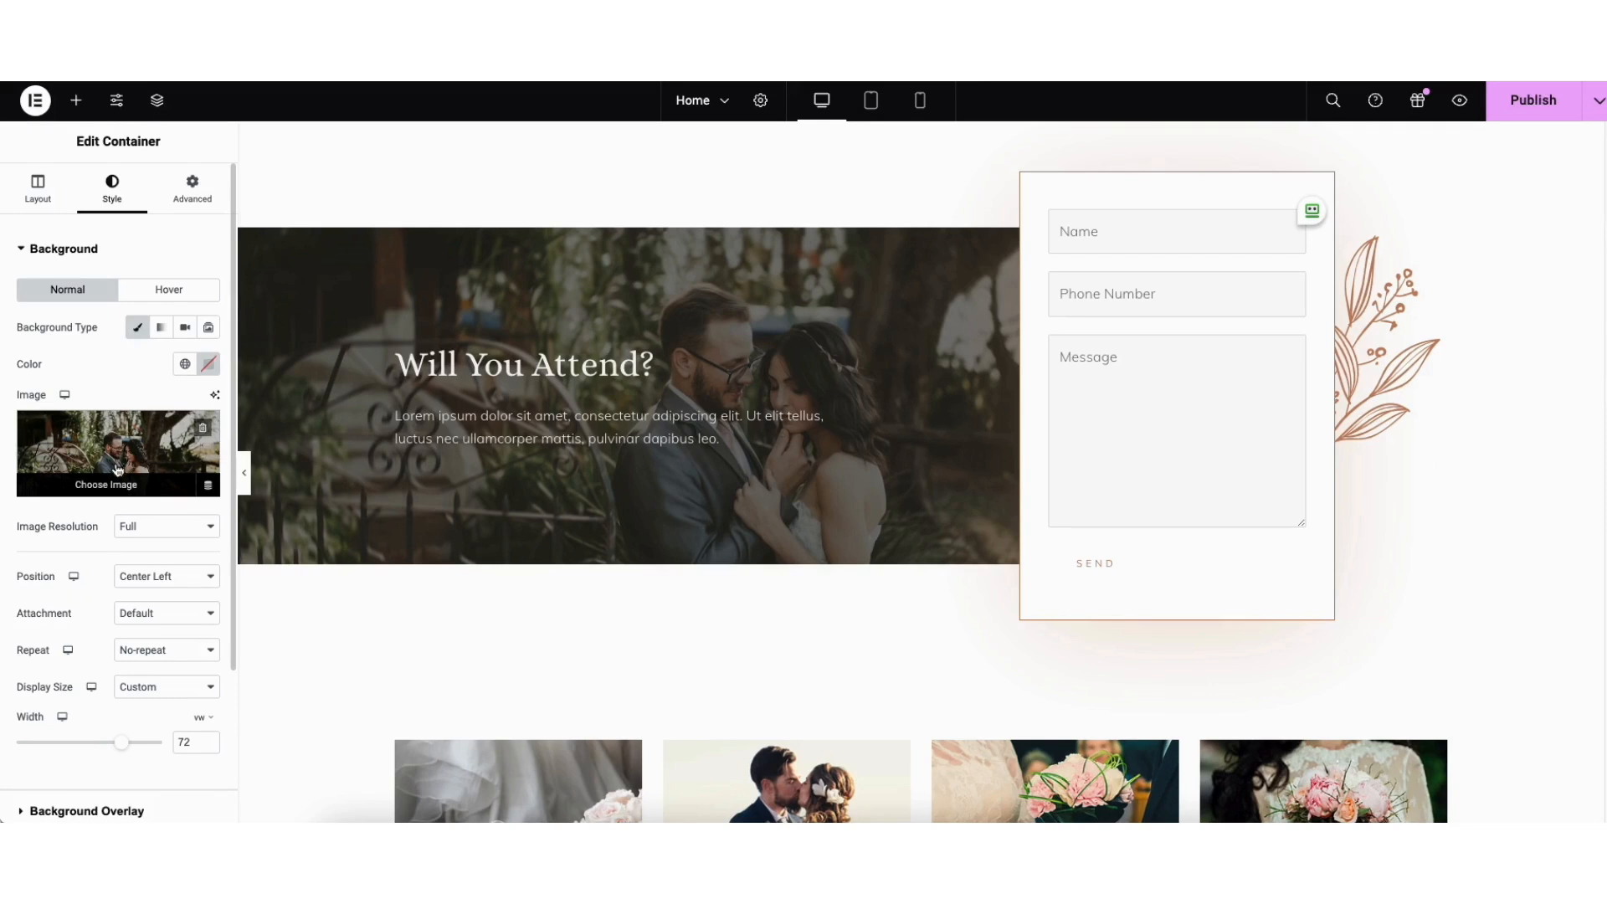
Step: Open the wedding photo gallery's image selection for editing and remove all eight existing images
scroll(544, 484, down, 6)
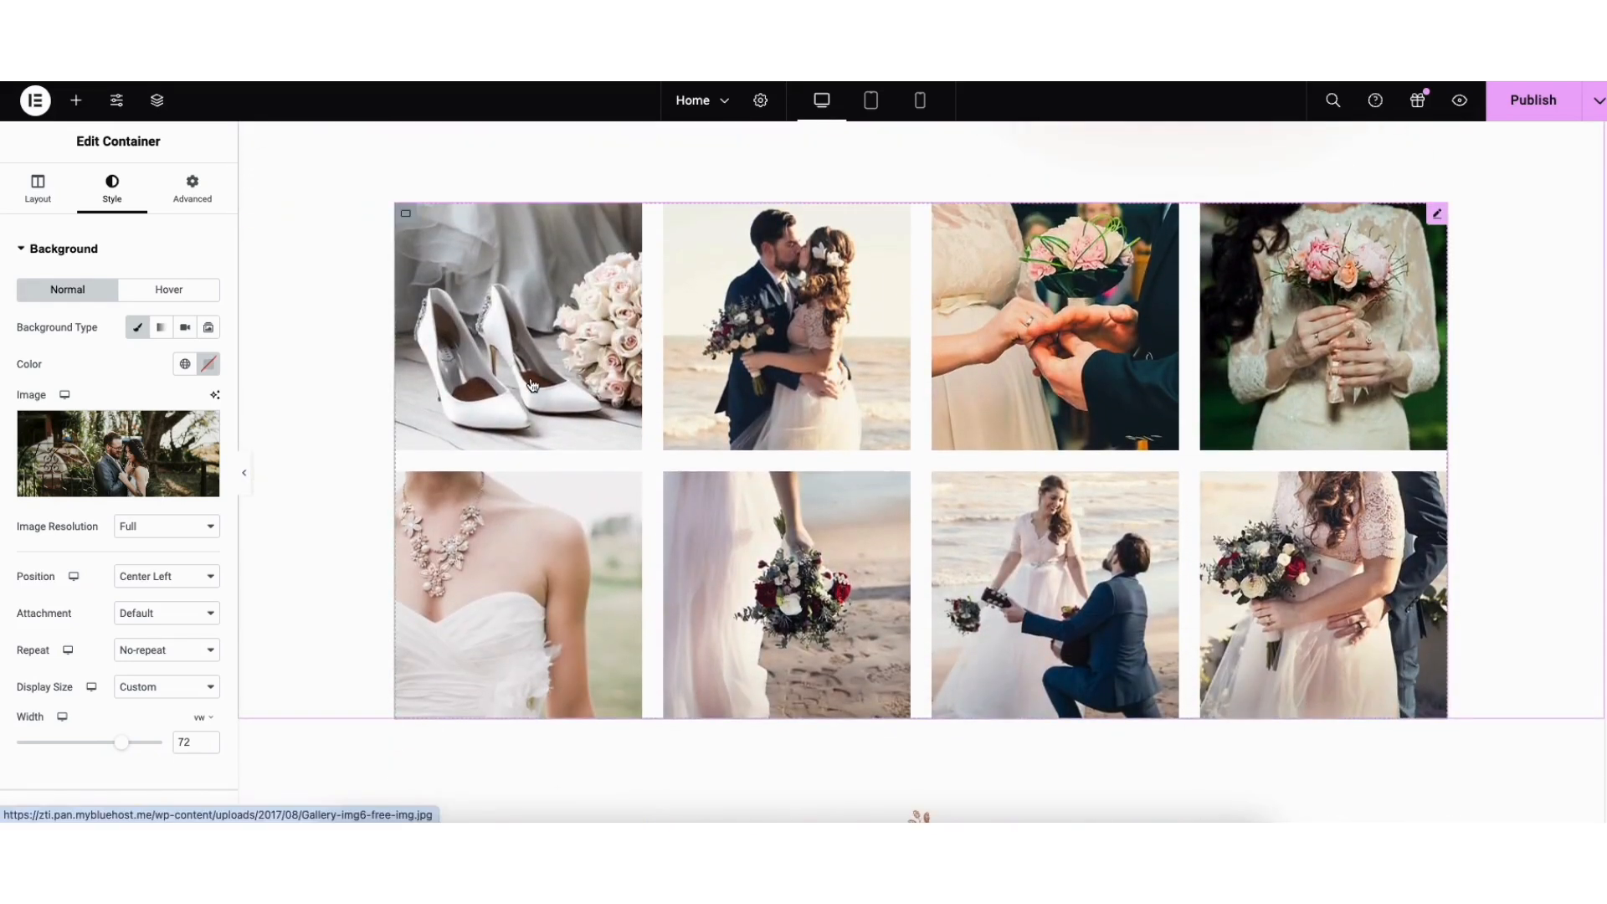
click(531, 384)
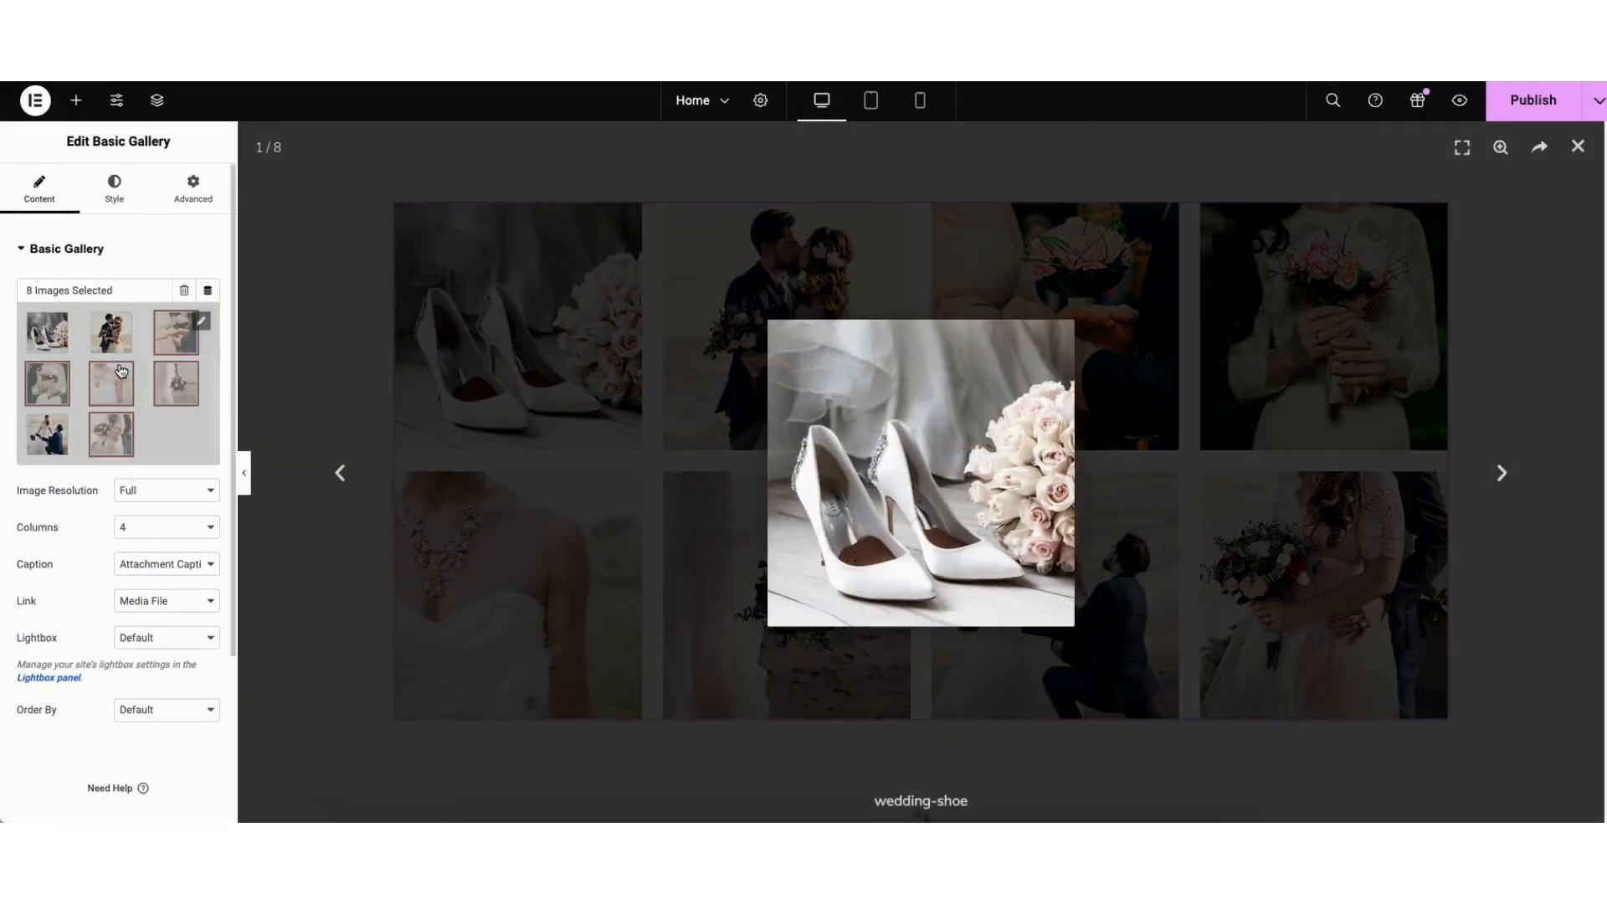
click(121, 371)
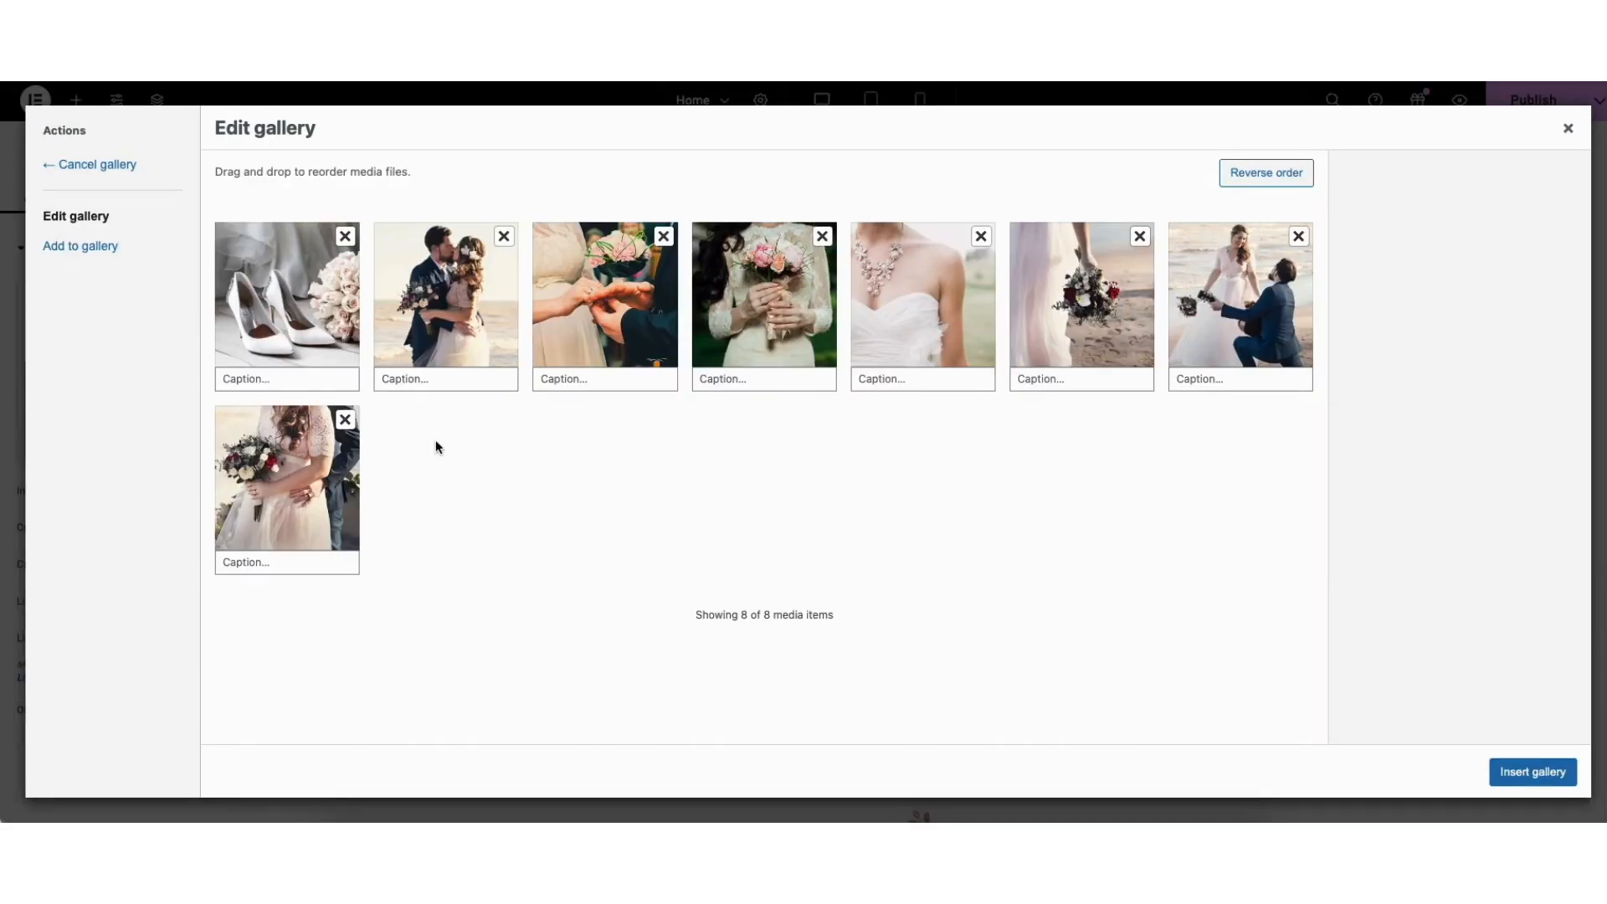
click(345, 237)
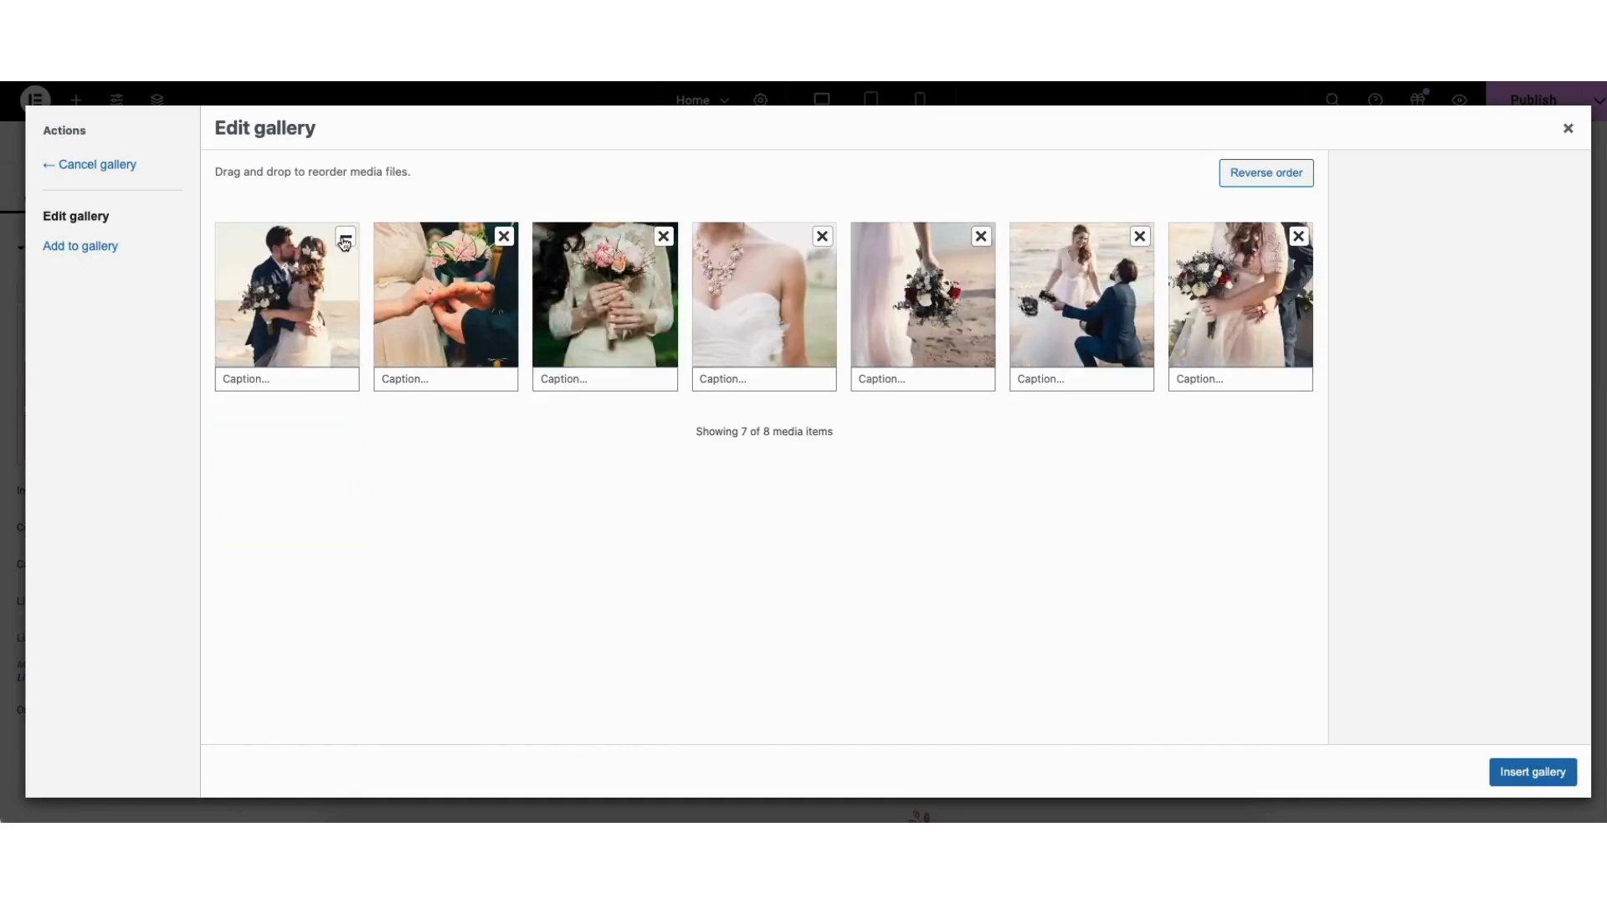
click(345, 237)
click(345, 237)
click(345, 237)
click(344, 237)
click(345, 236)
click(345, 237)
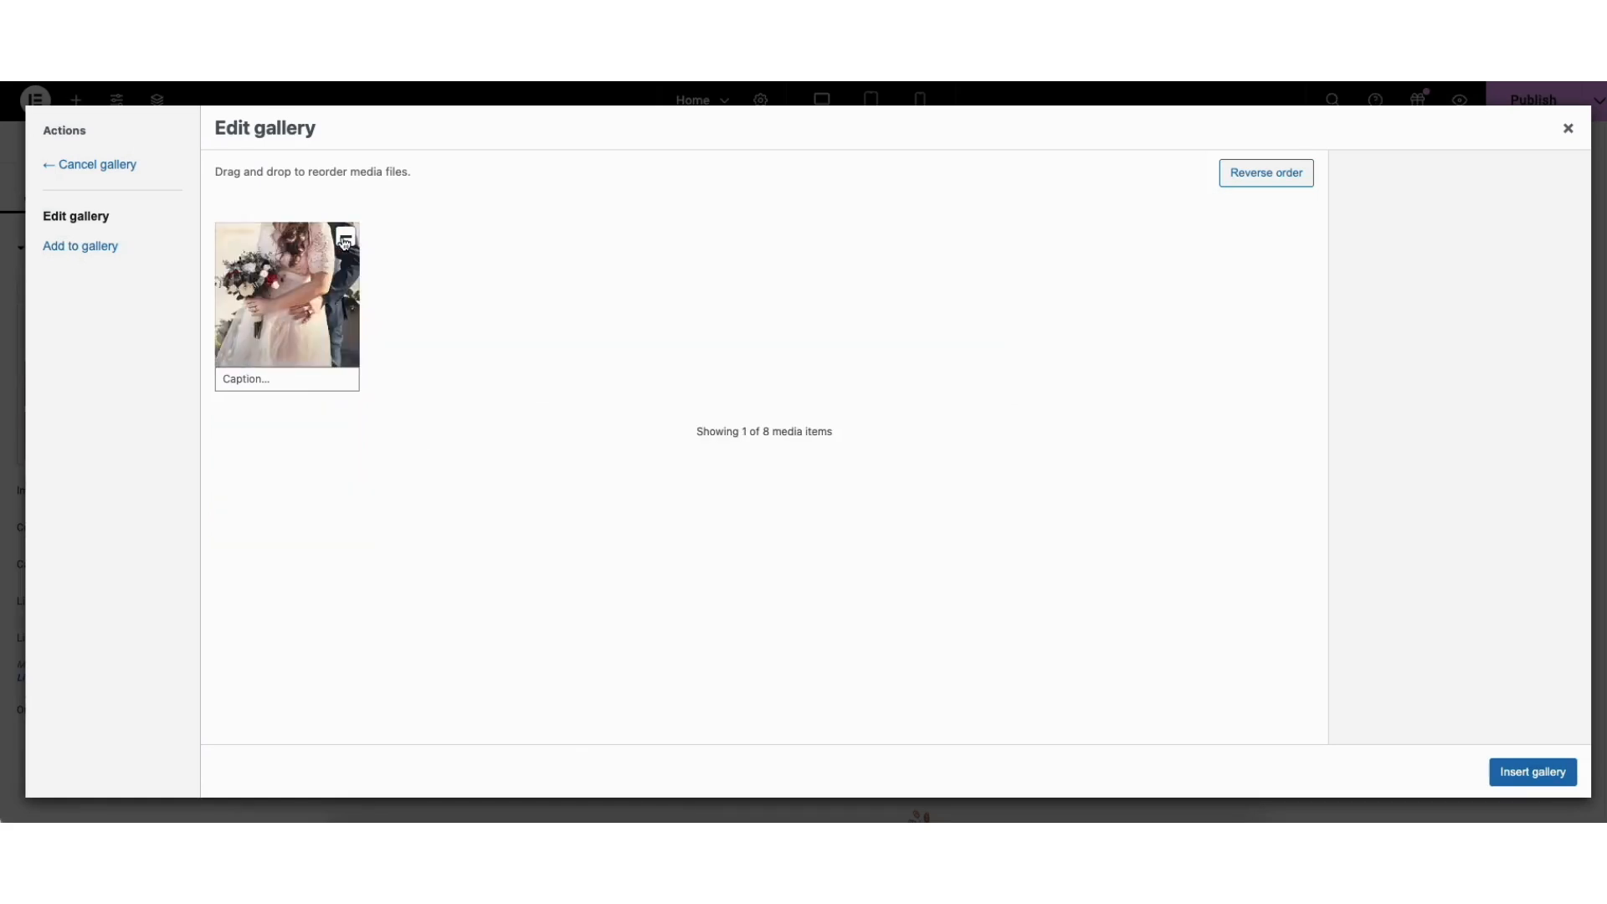
click(345, 237)
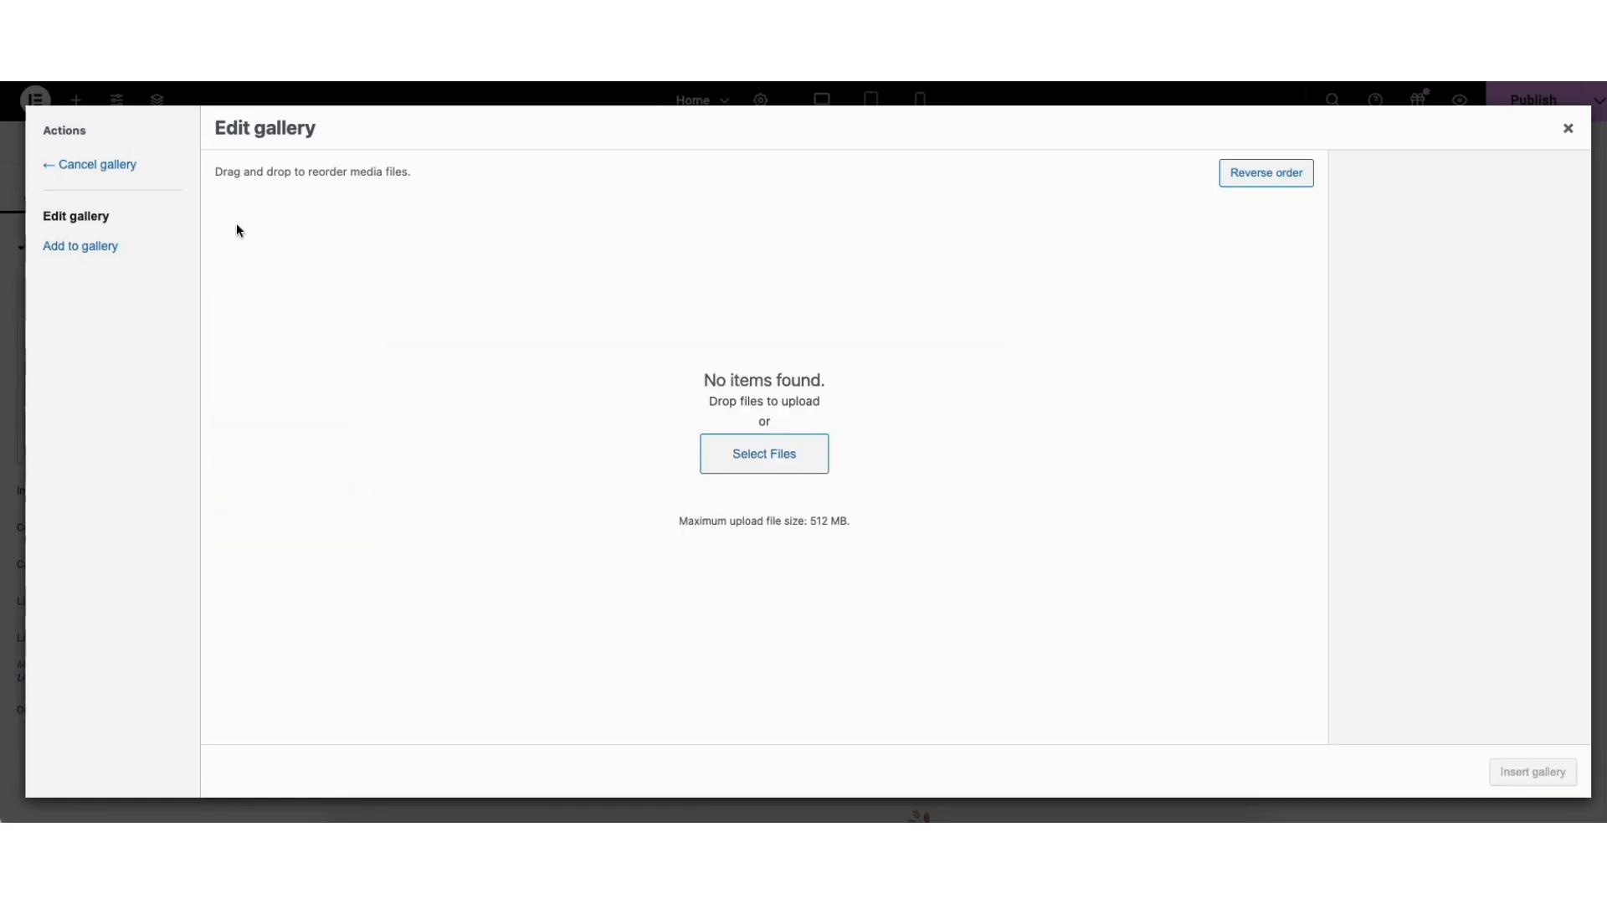
Step: Add eight wedding photos from the media library, including bouquet, couple and bridal shoe images, and insert them into the gallery
click(99, 250)
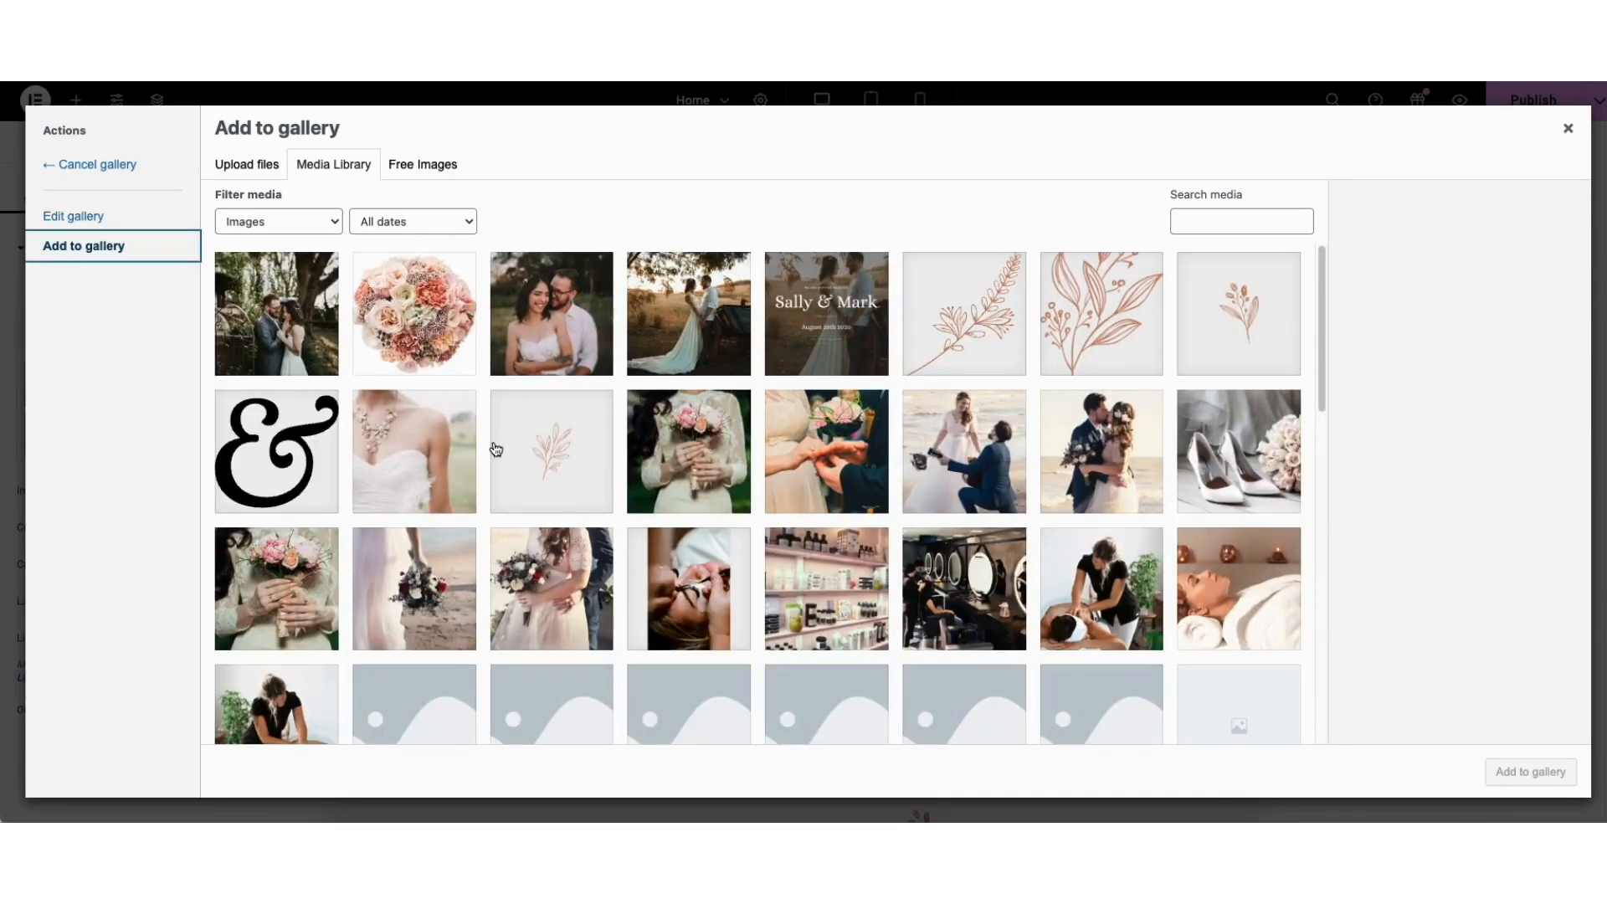
click(688, 452)
click(826, 452)
click(964, 452)
click(1103, 458)
click(1238, 457)
click(276, 586)
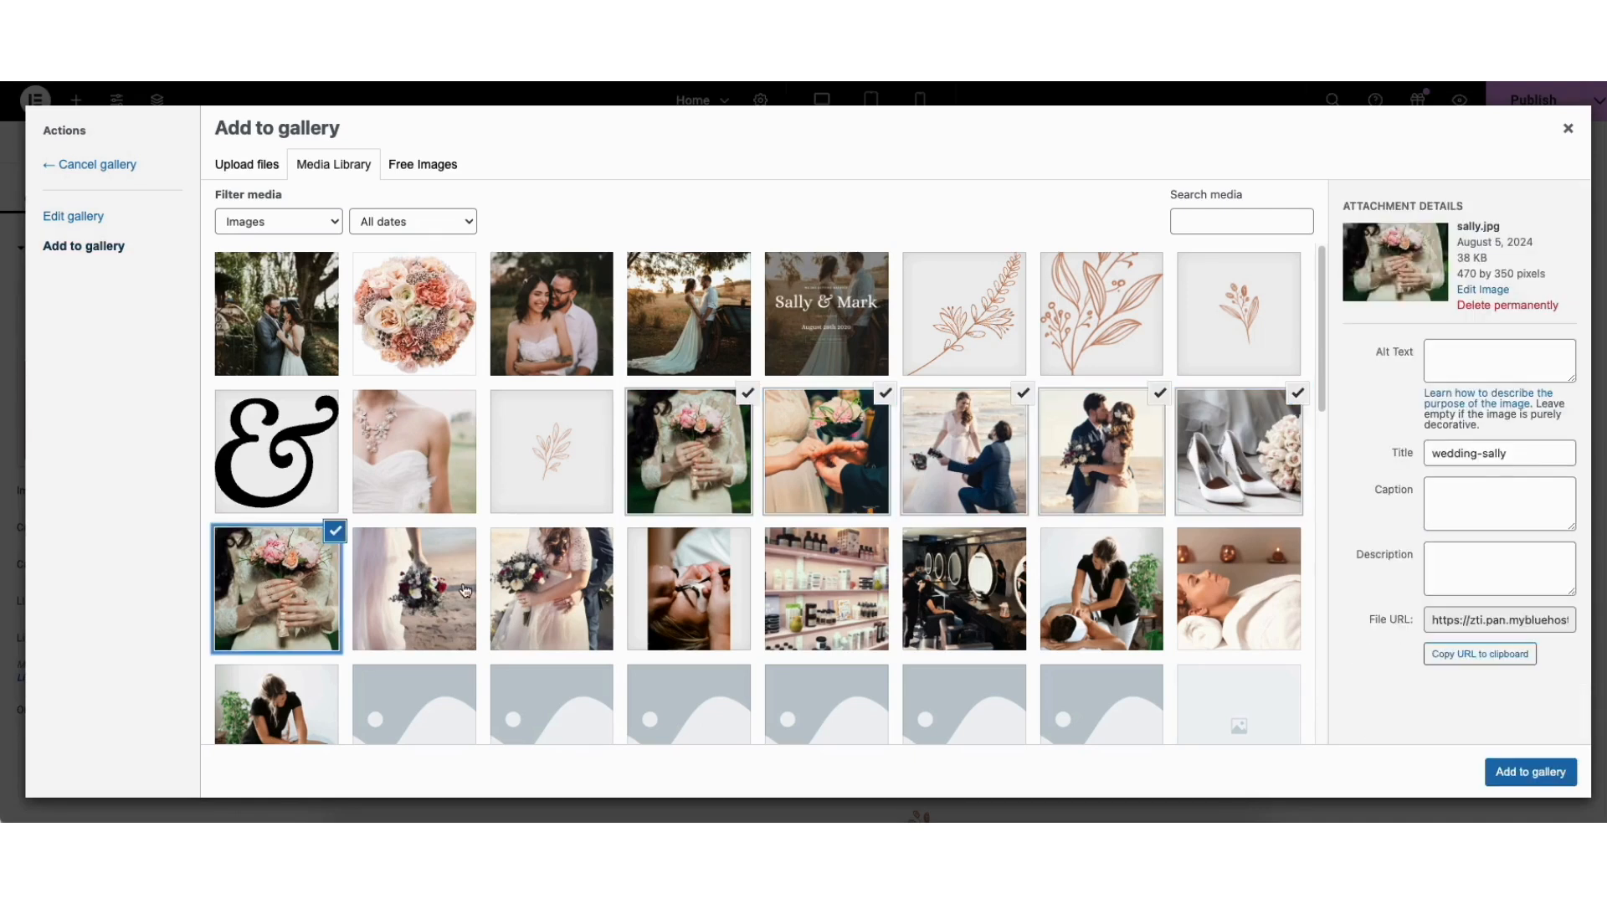
click(415, 590)
click(575, 593)
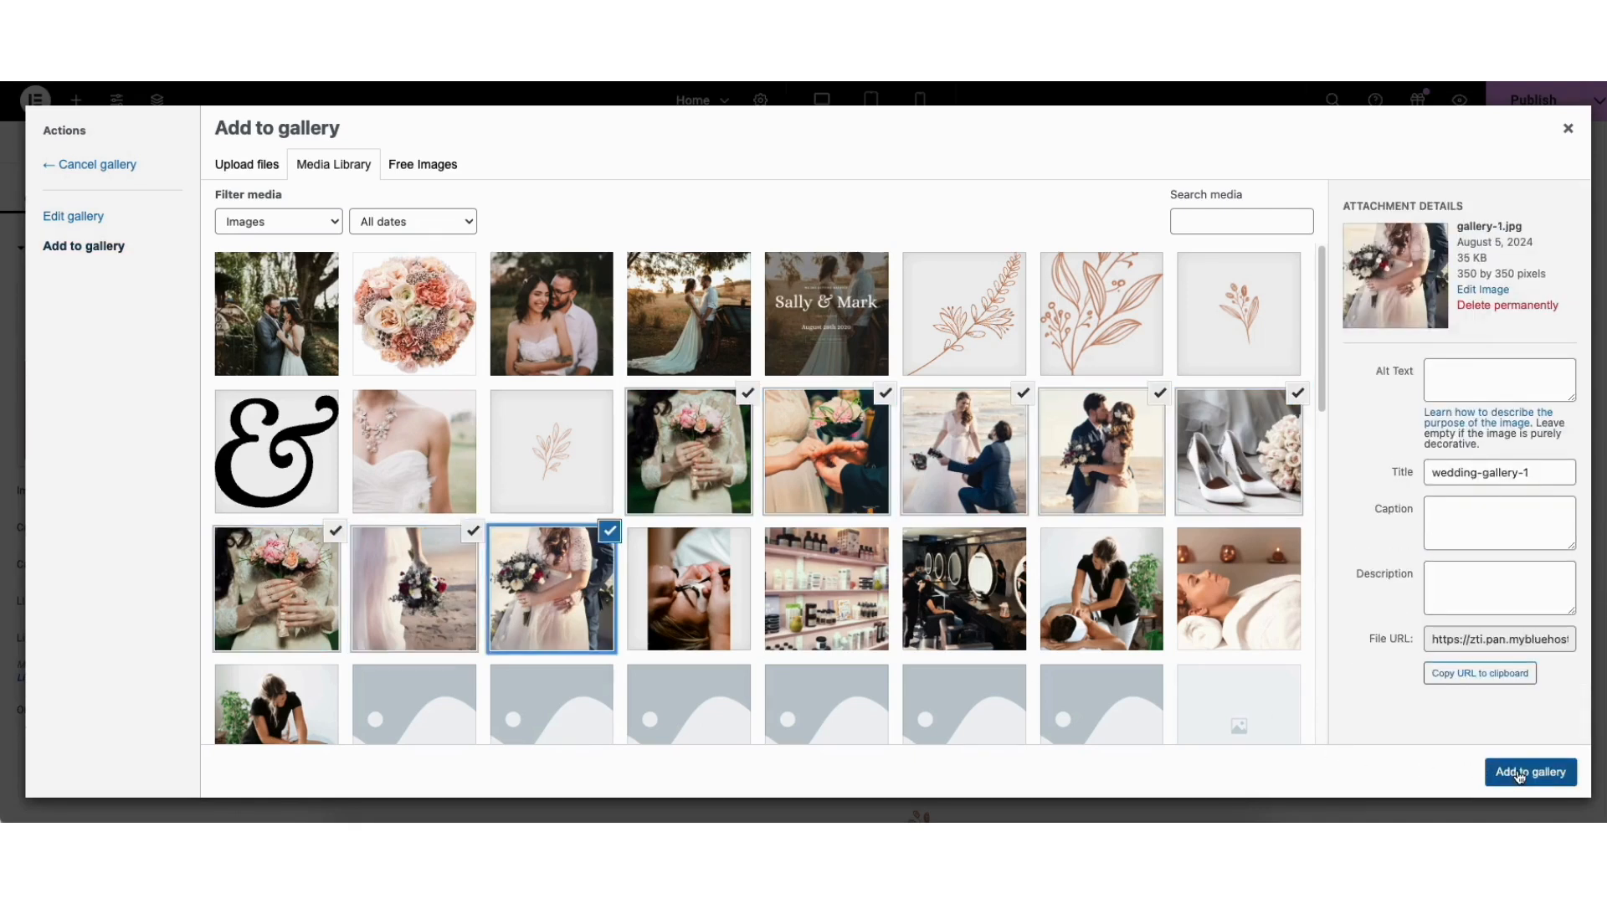
click(1523, 772)
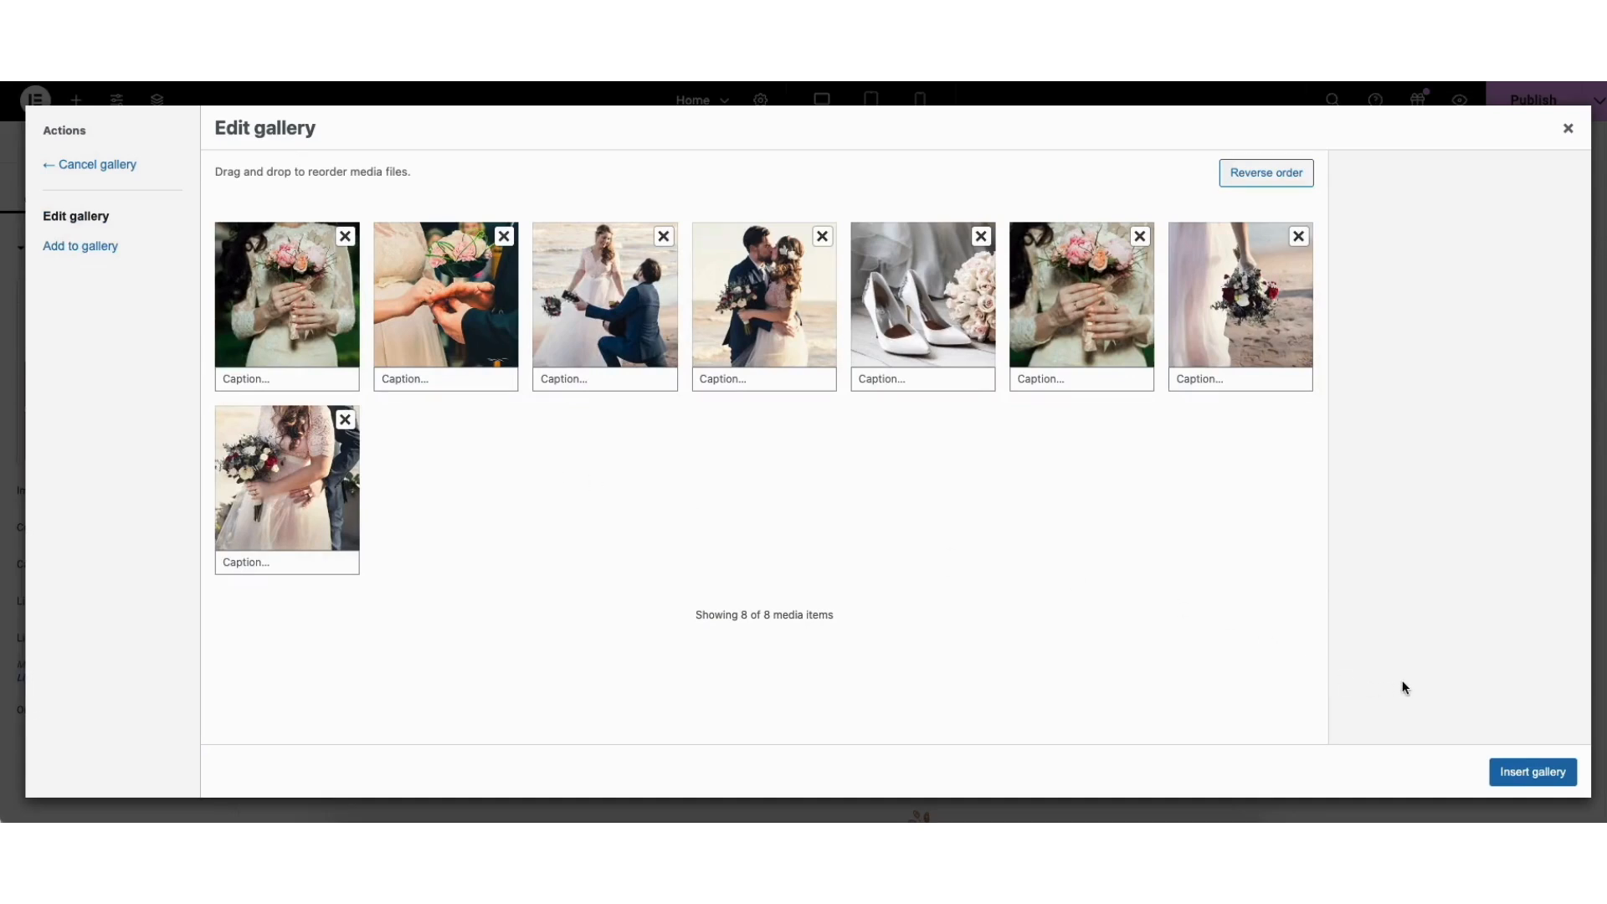
click(1532, 772)
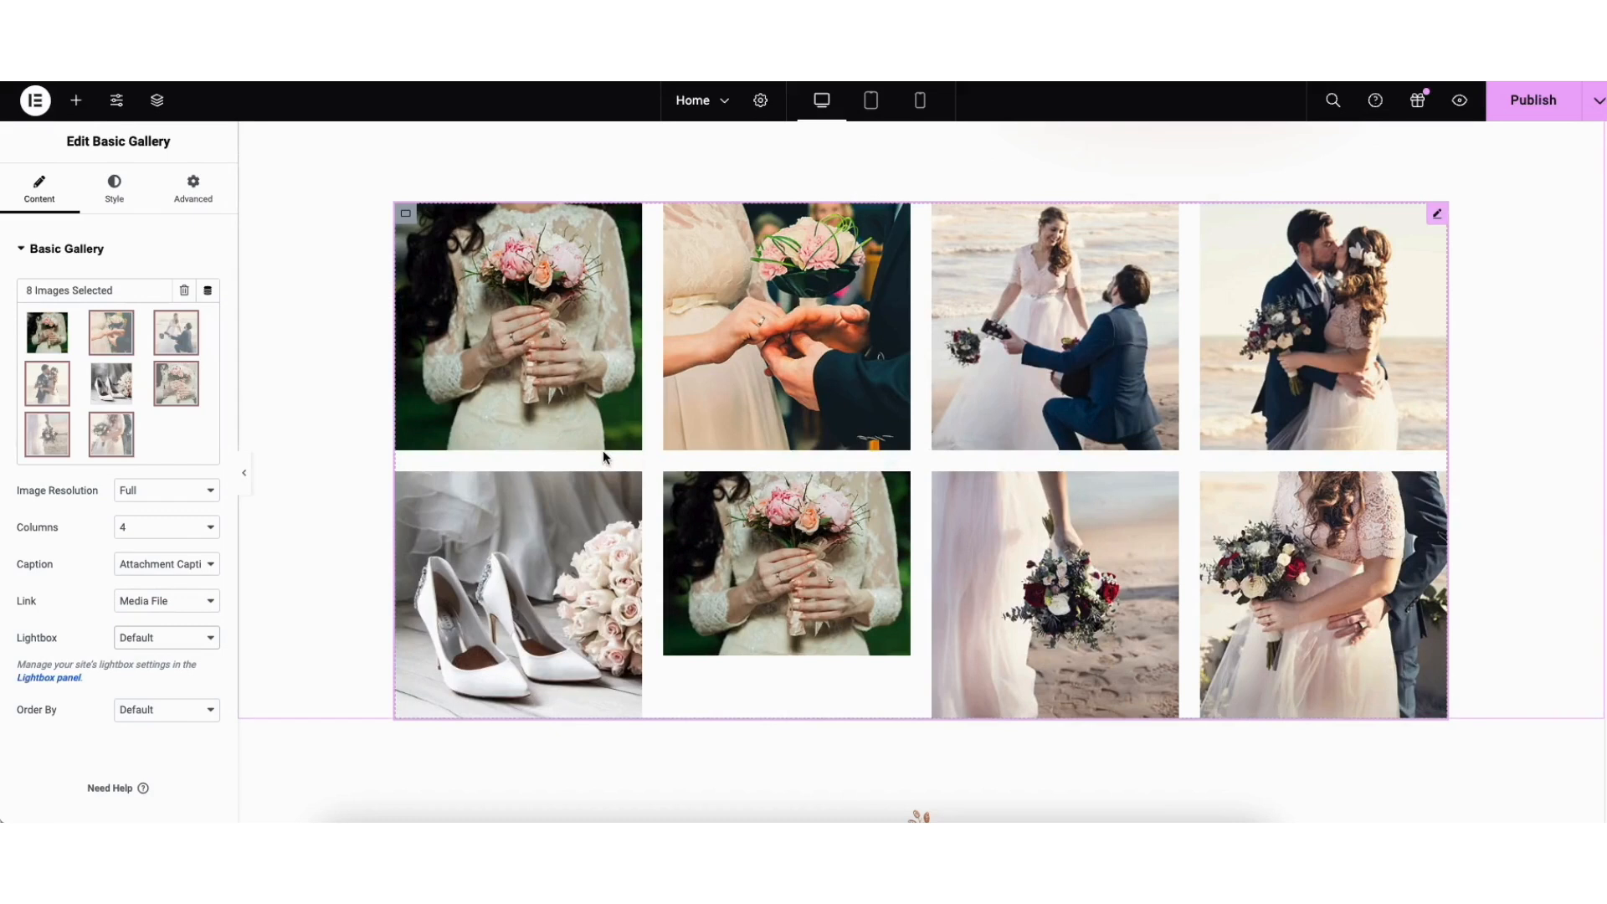
Step: Check the gallery's lightbox options and preview the first few photos in the lightbox
click(144, 638)
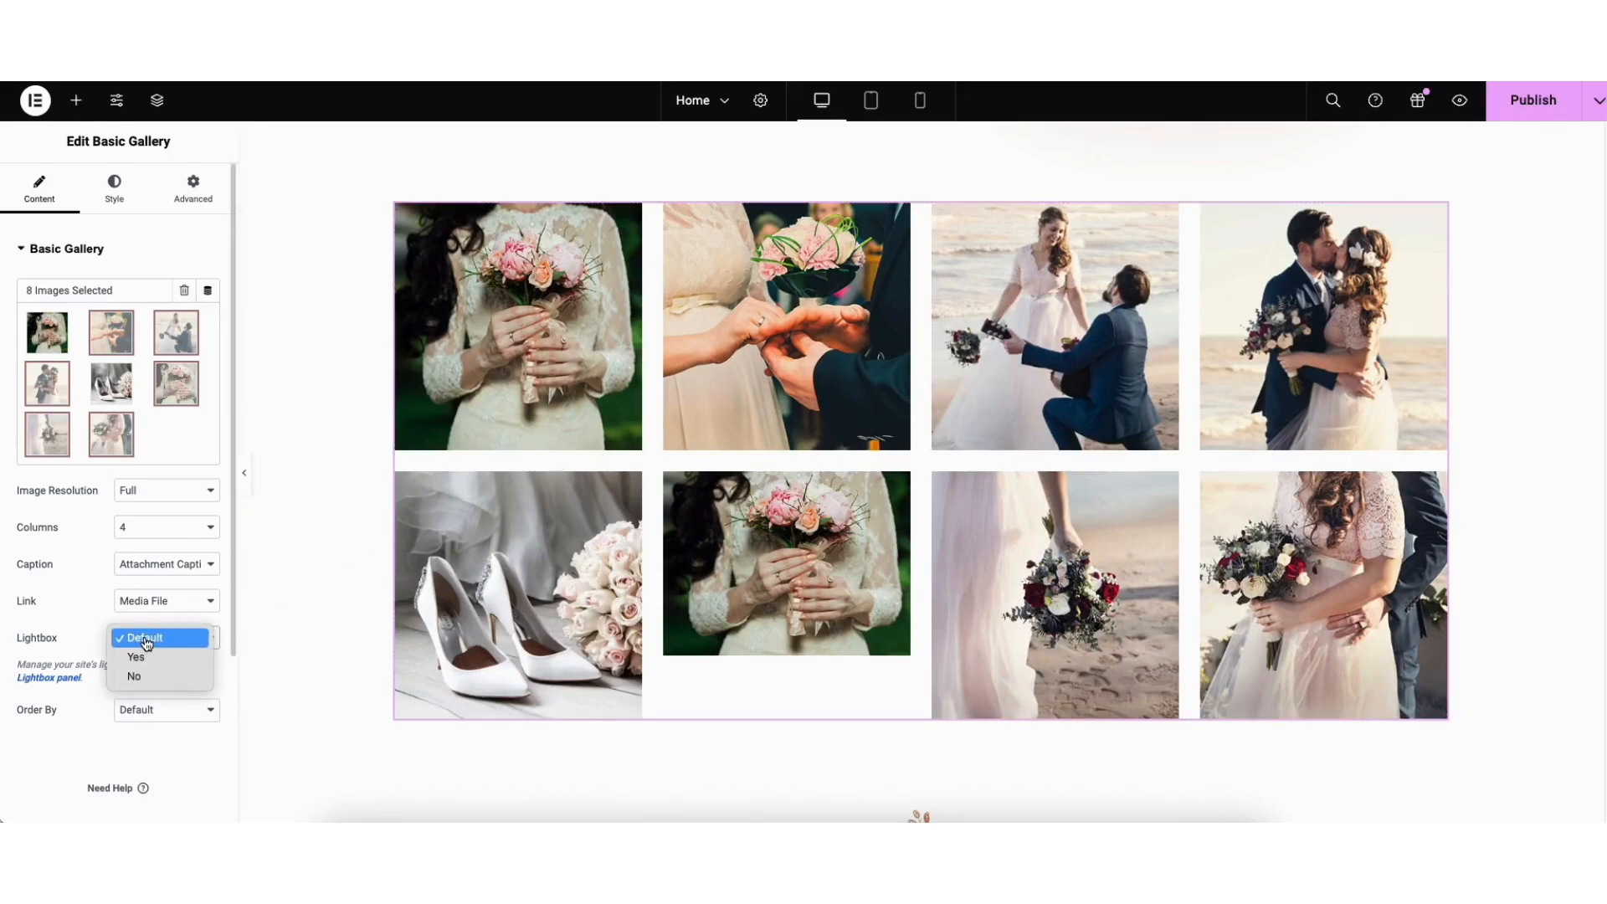
click(145, 639)
click(552, 366)
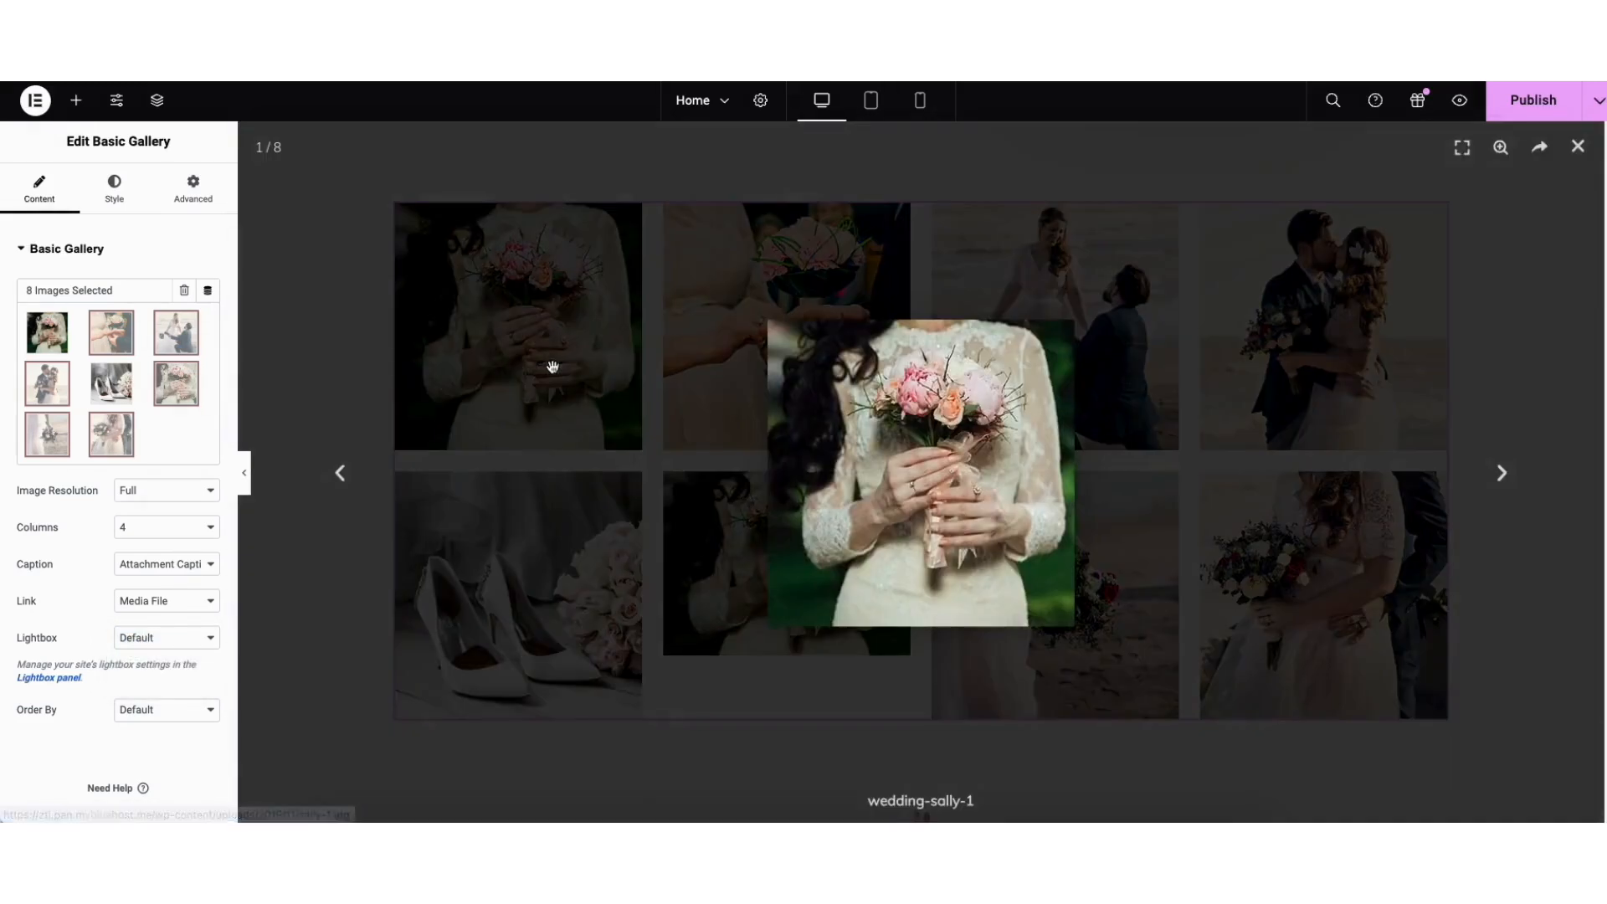
click(1502, 474)
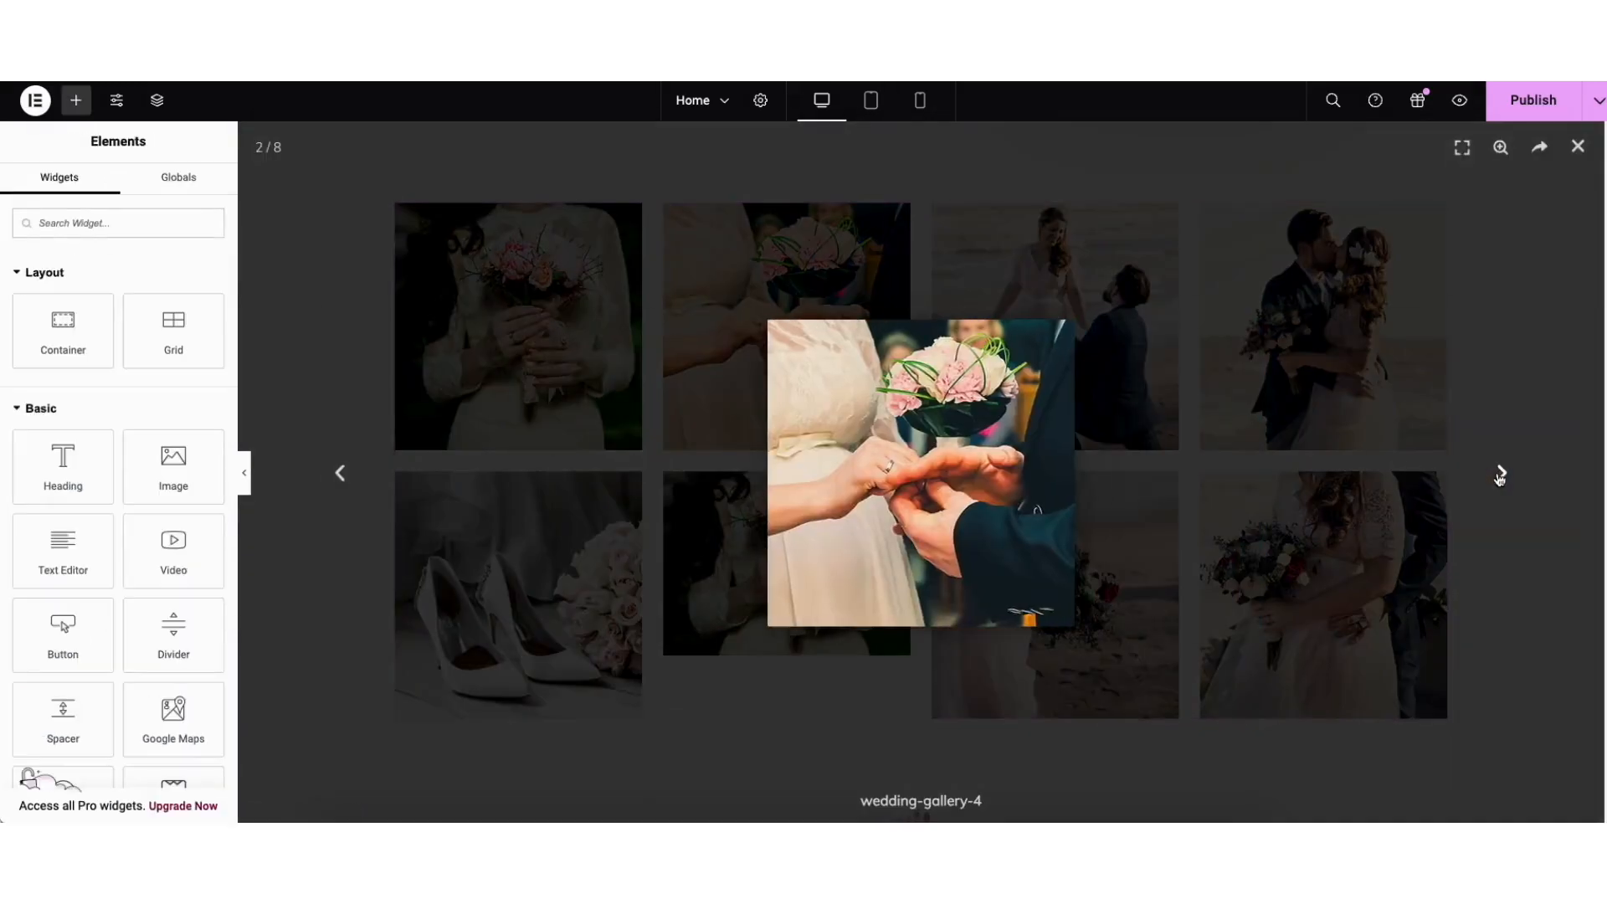
click(1500, 474)
click(1577, 148)
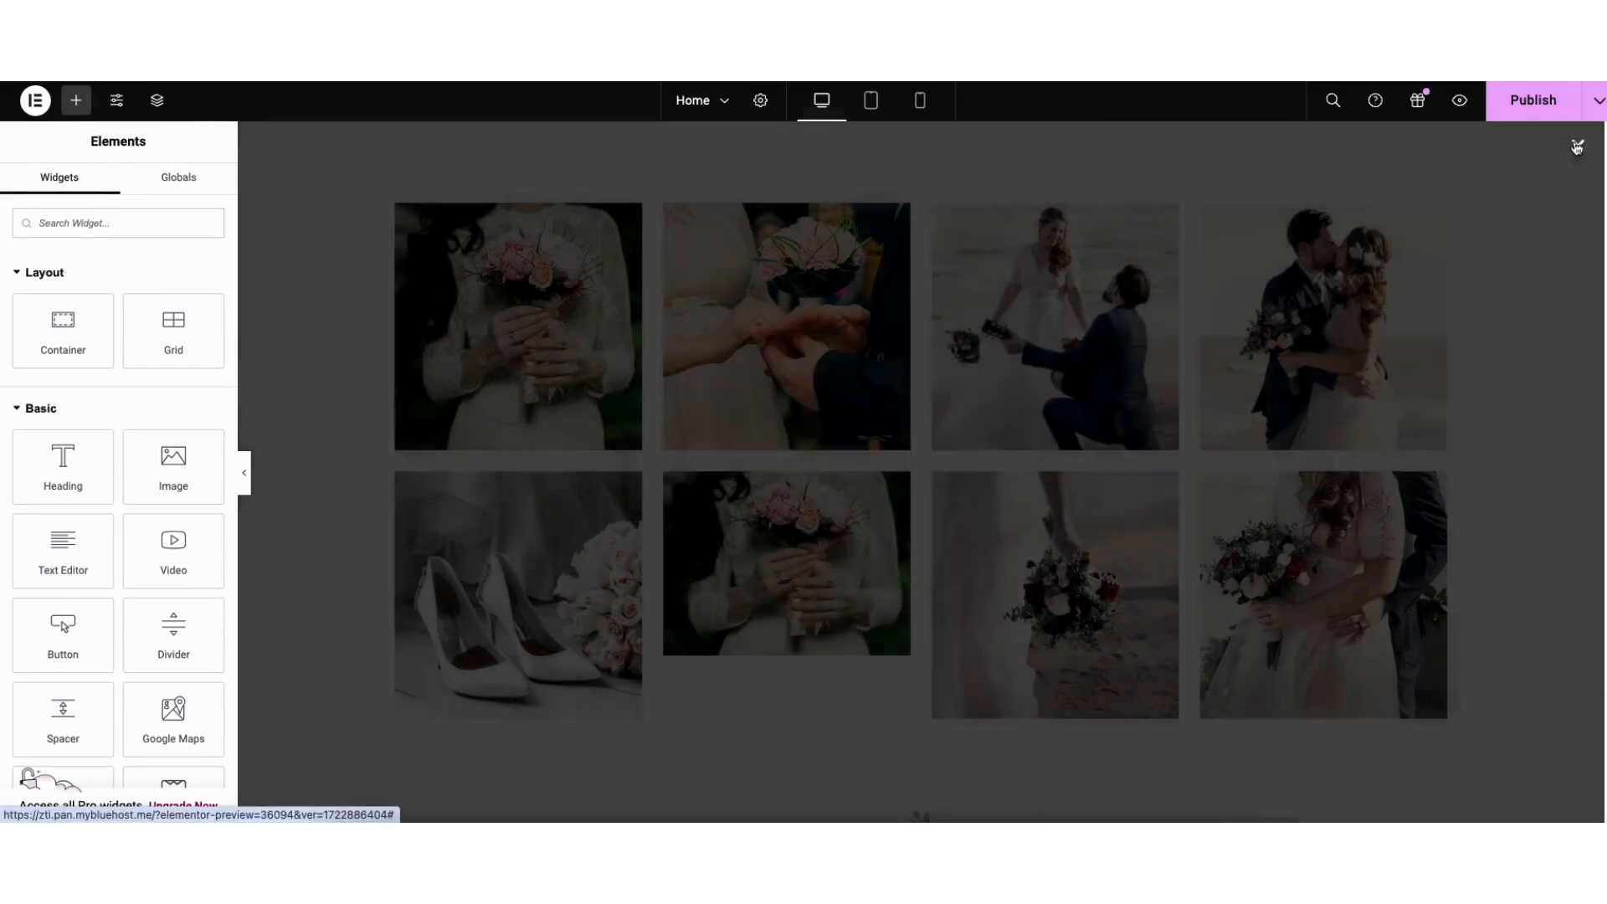
Step: Set the gallery's lightbox to No, check how a photo responds, and show the gallery's image style settings
click(528, 414)
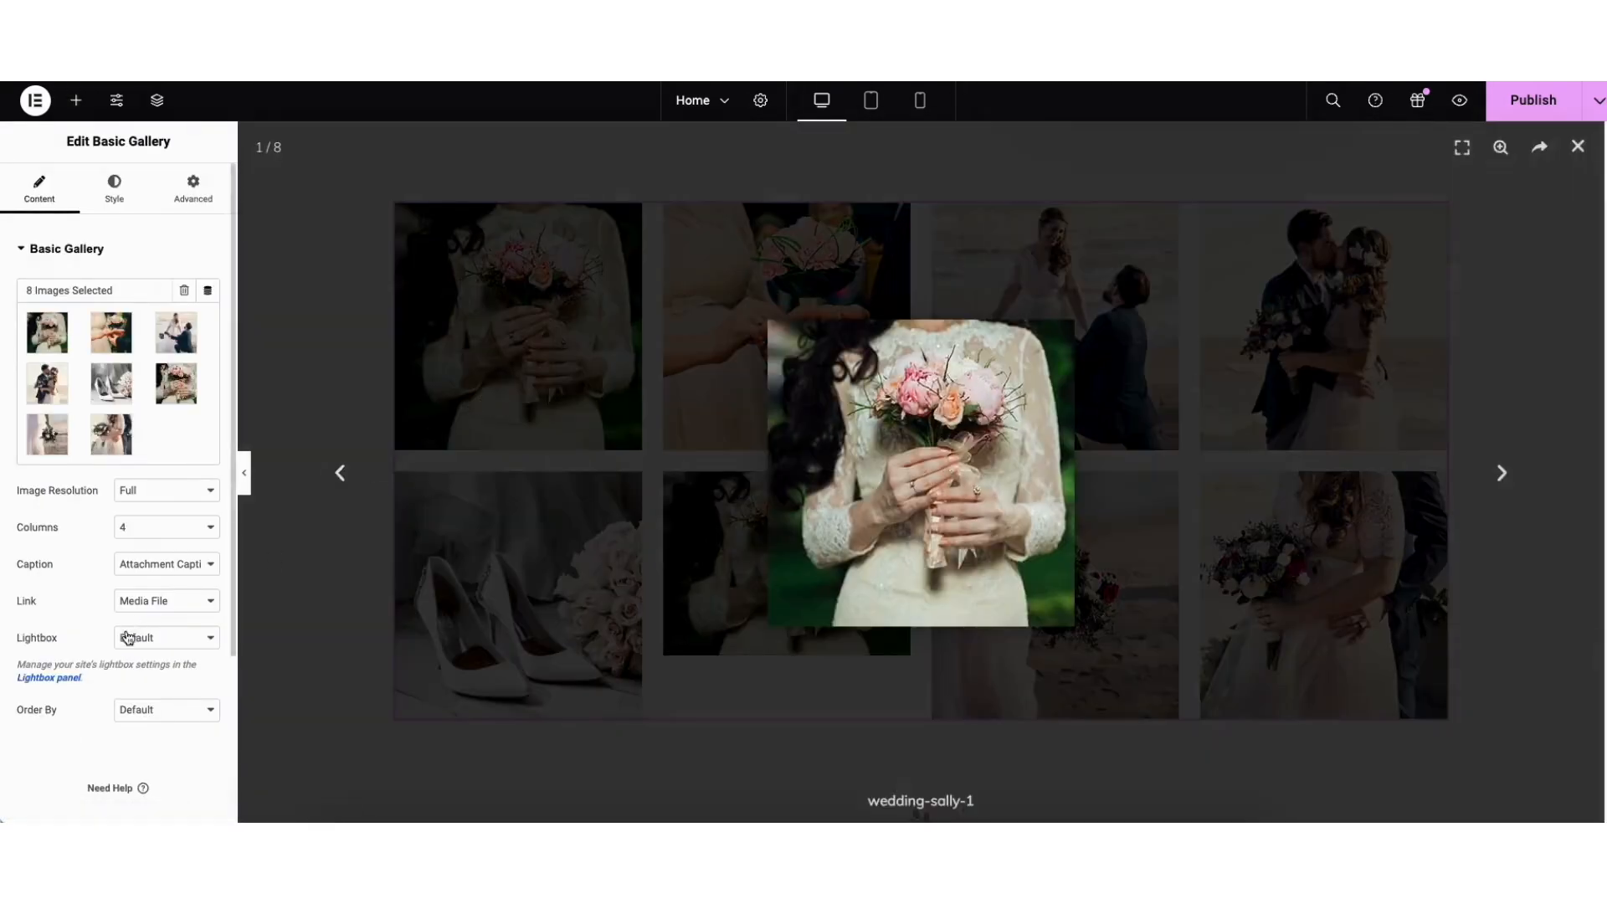
click(133, 639)
click(136, 676)
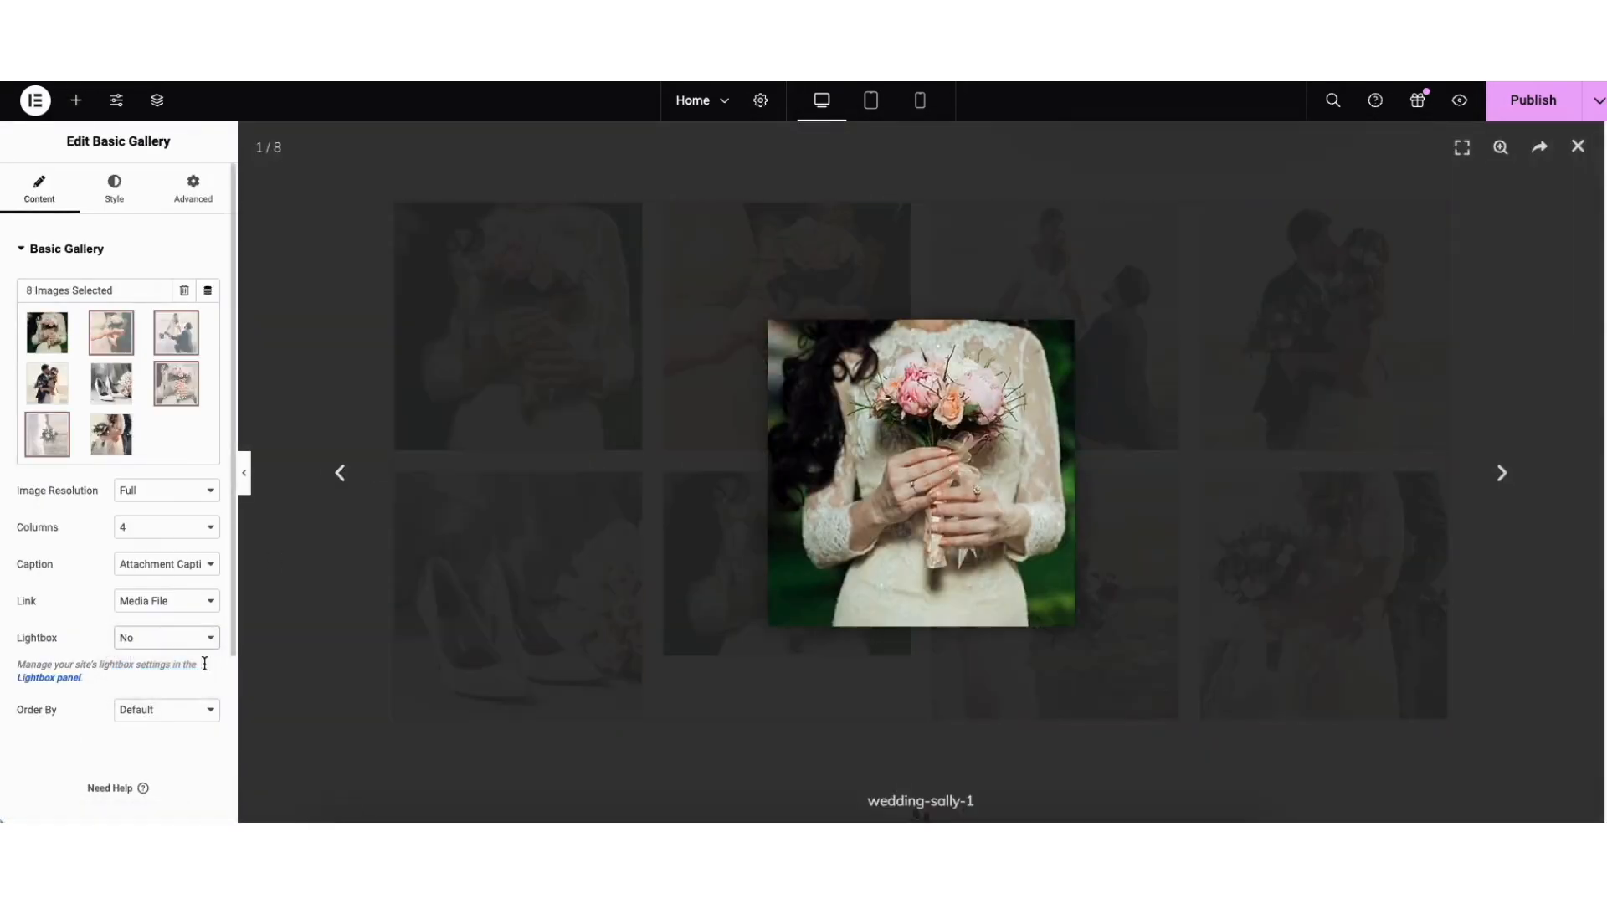
click(1477, 241)
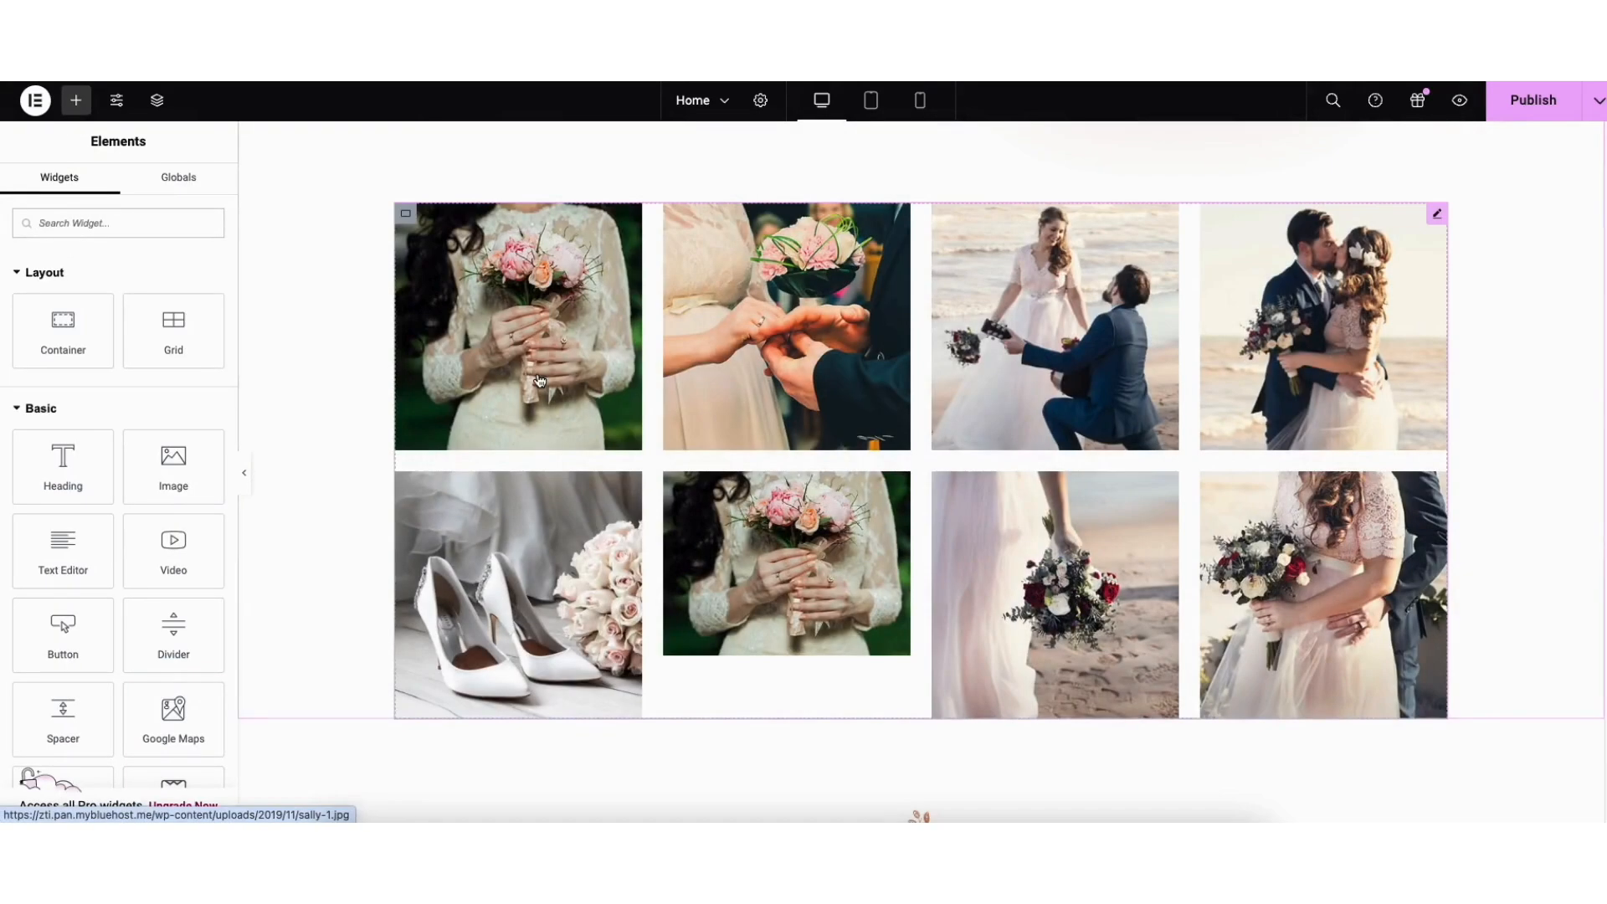
click(540, 381)
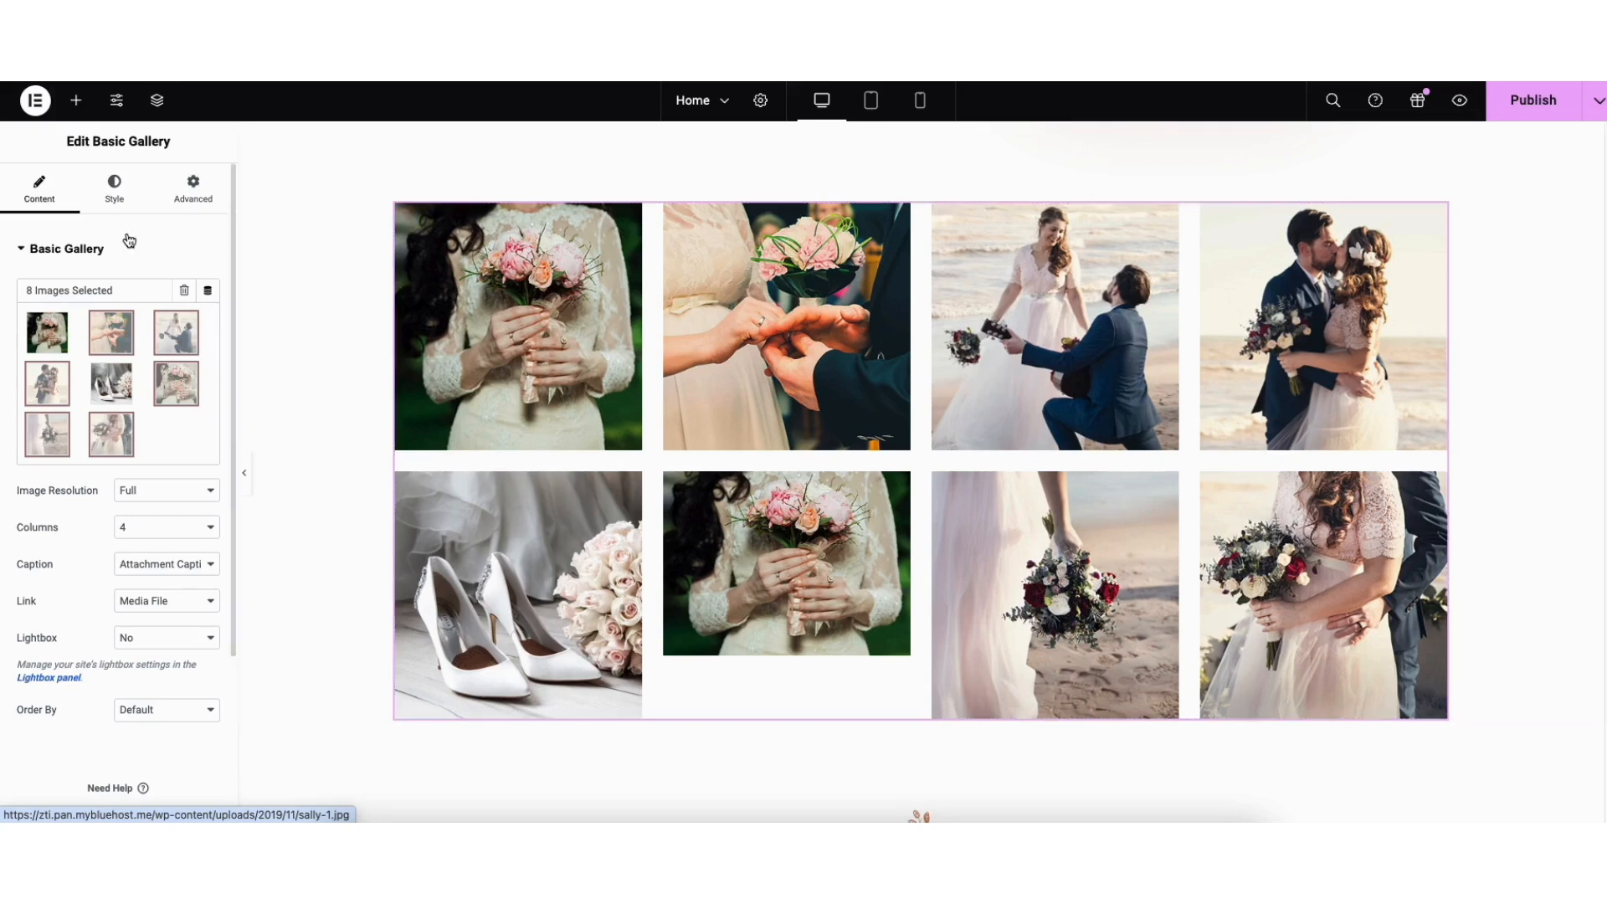
click(115, 191)
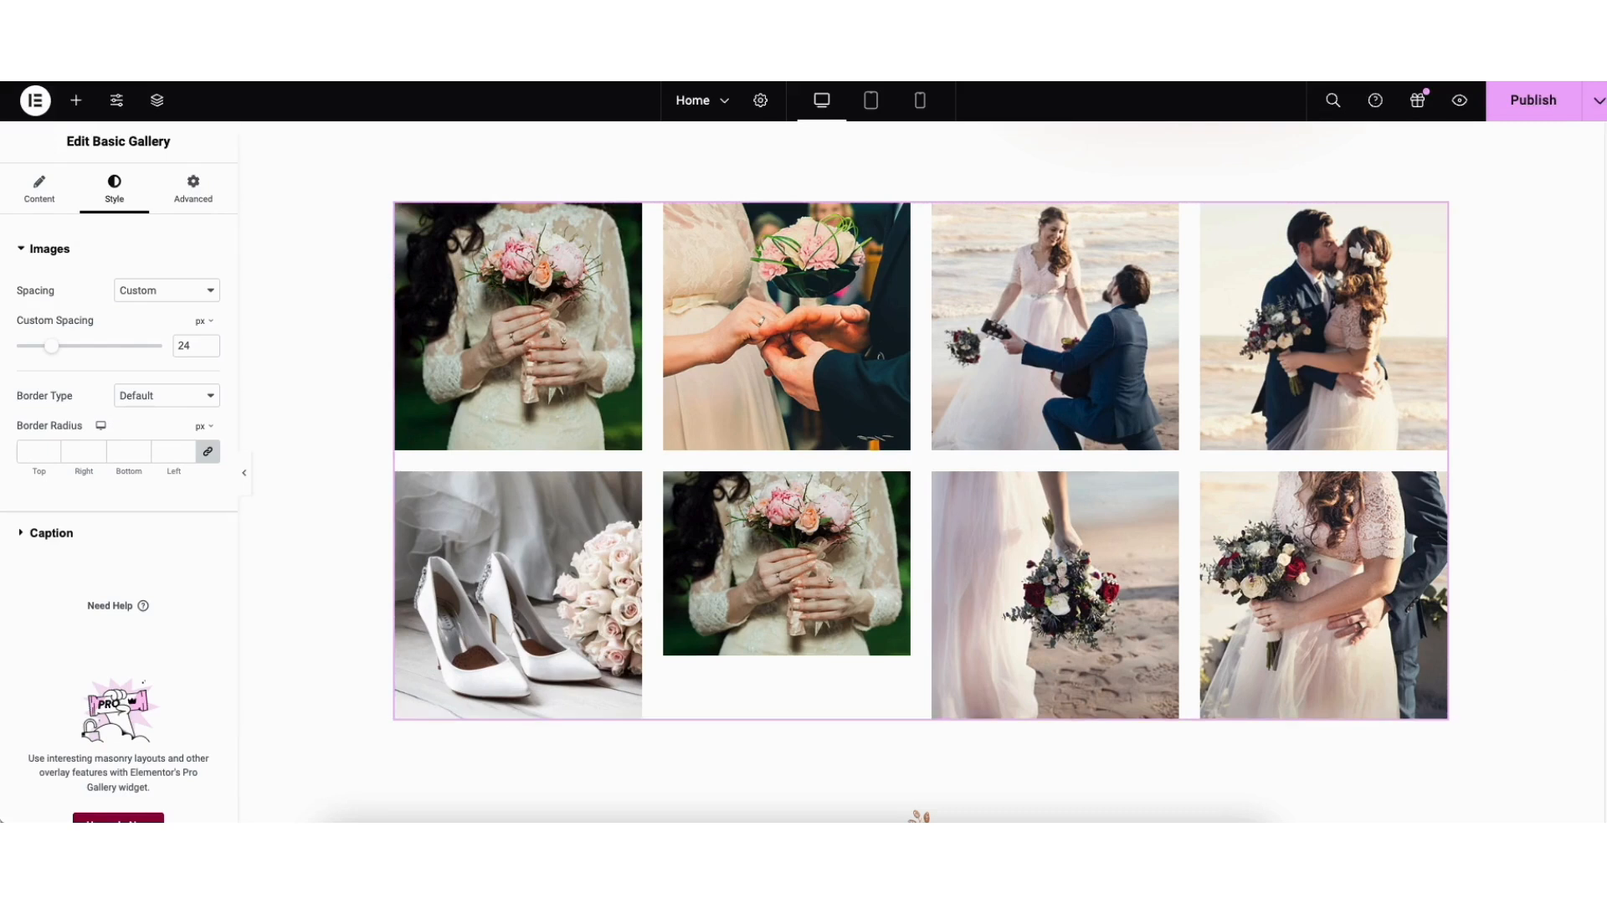
Step: Add a three-column flexbox container with a wide middle column above the gallery and place a Heading widget in the middle column
scroll(1602, 551, up, 3)
scroll(1602, 551, up, 1)
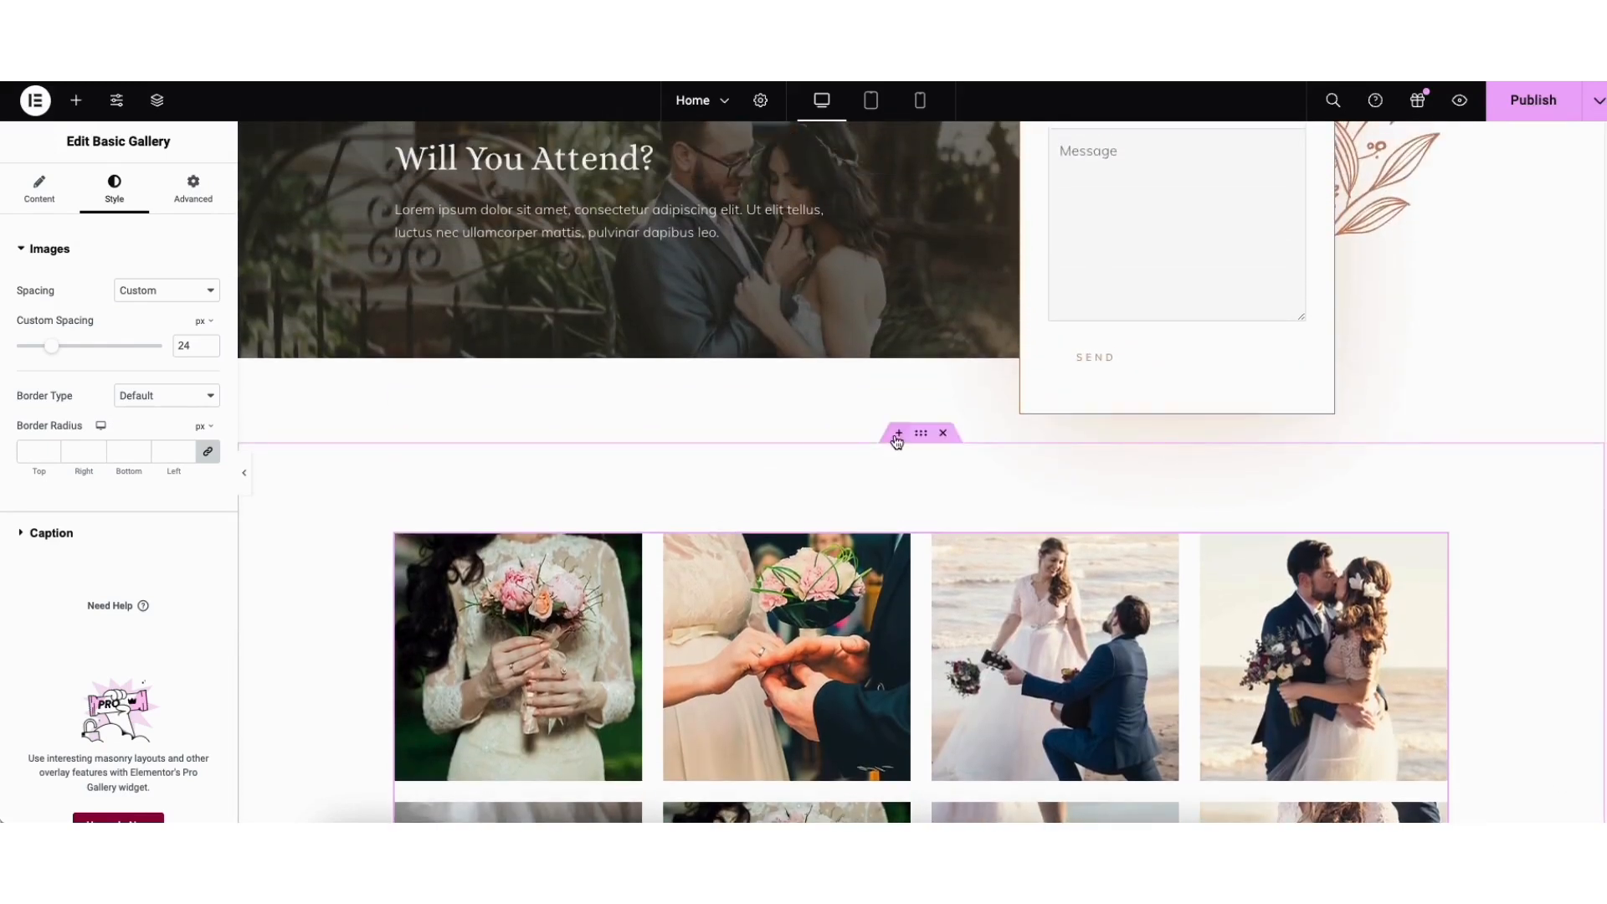
click(897, 434)
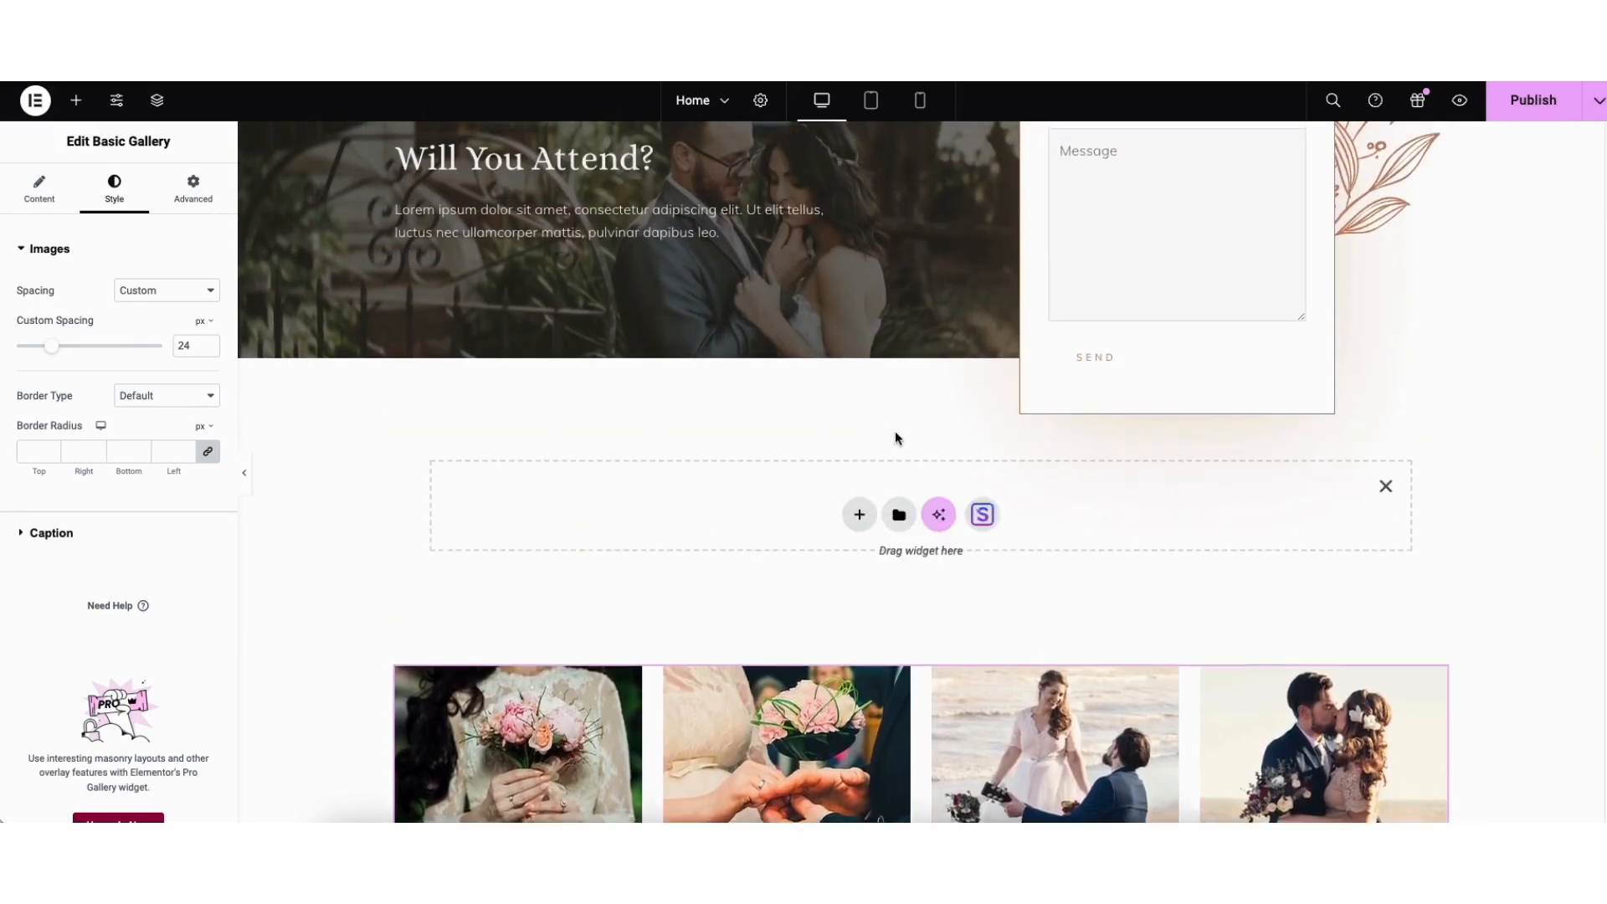
click(860, 515)
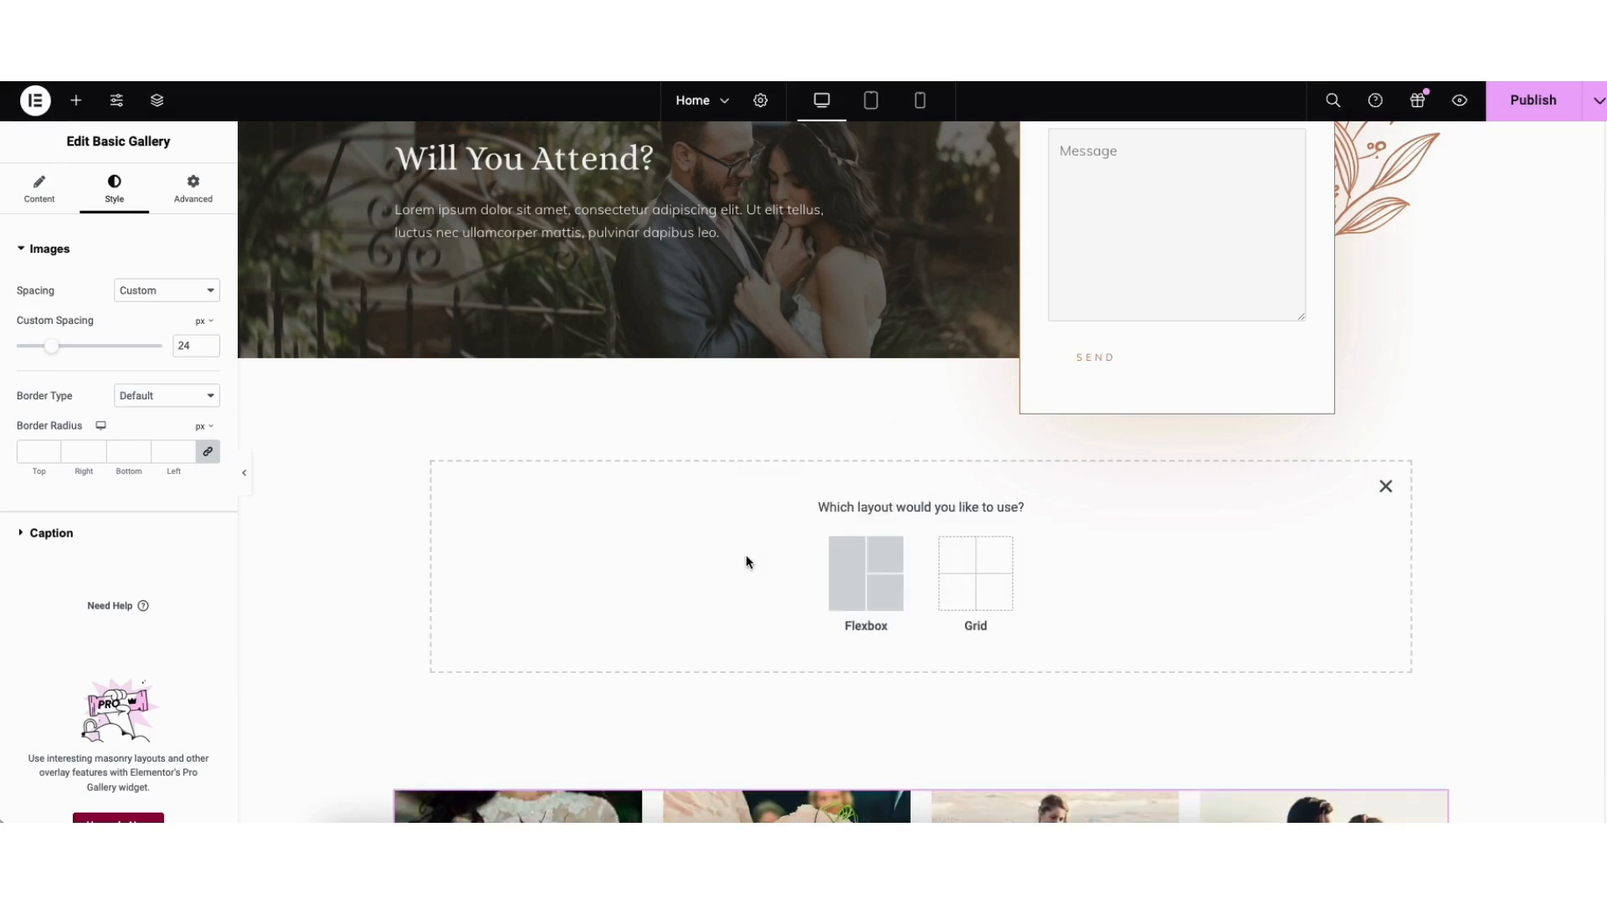
click(873, 581)
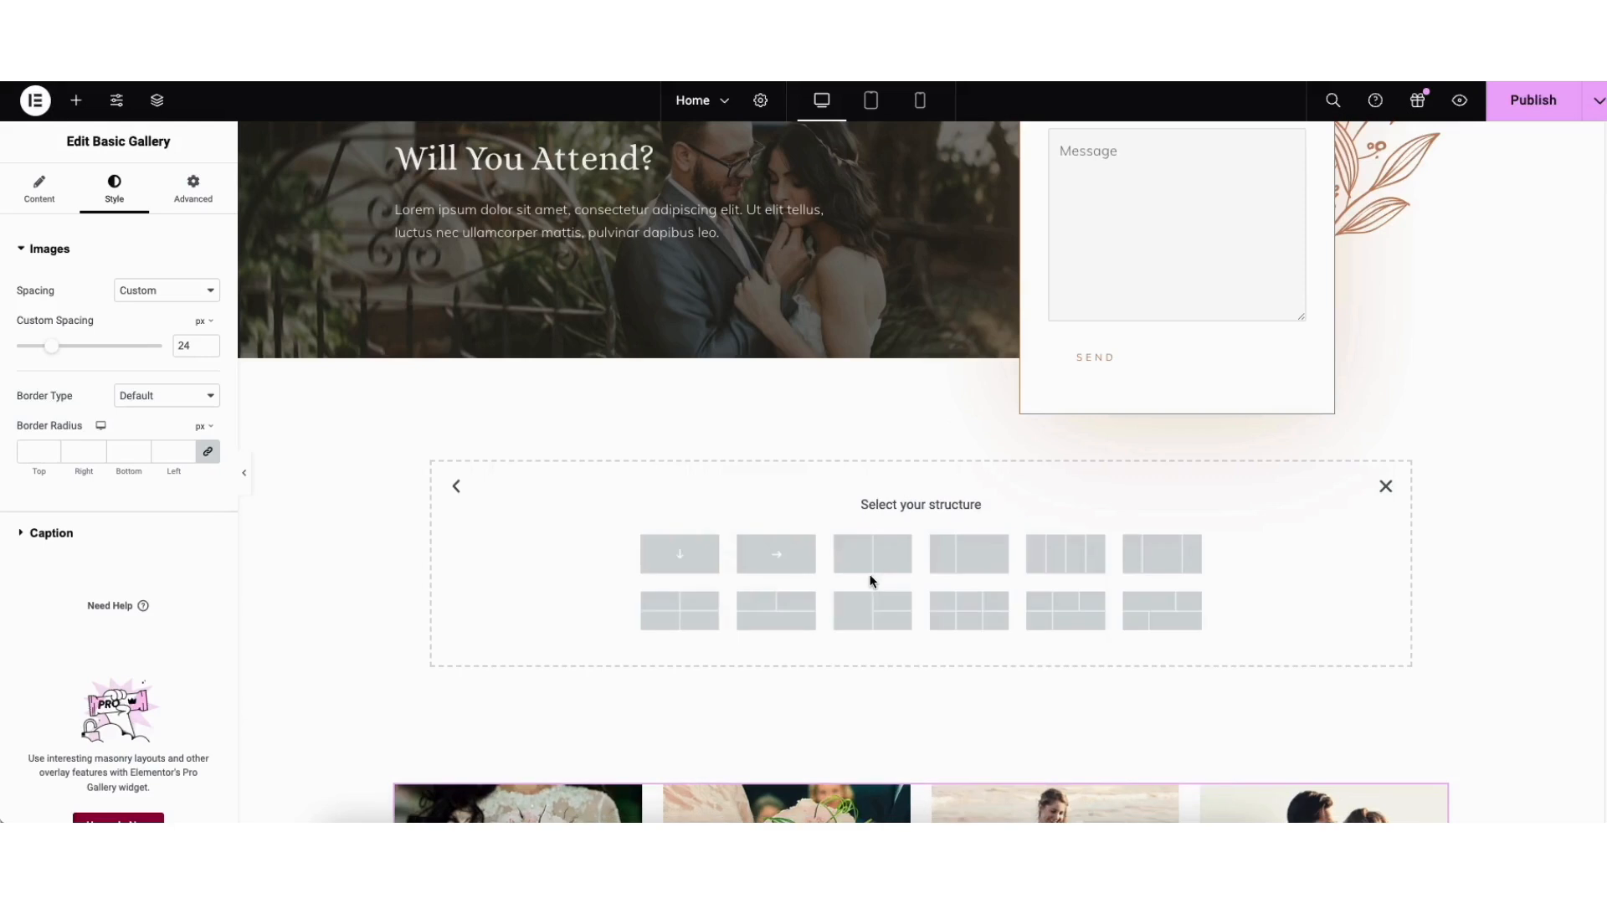
click(1165, 563)
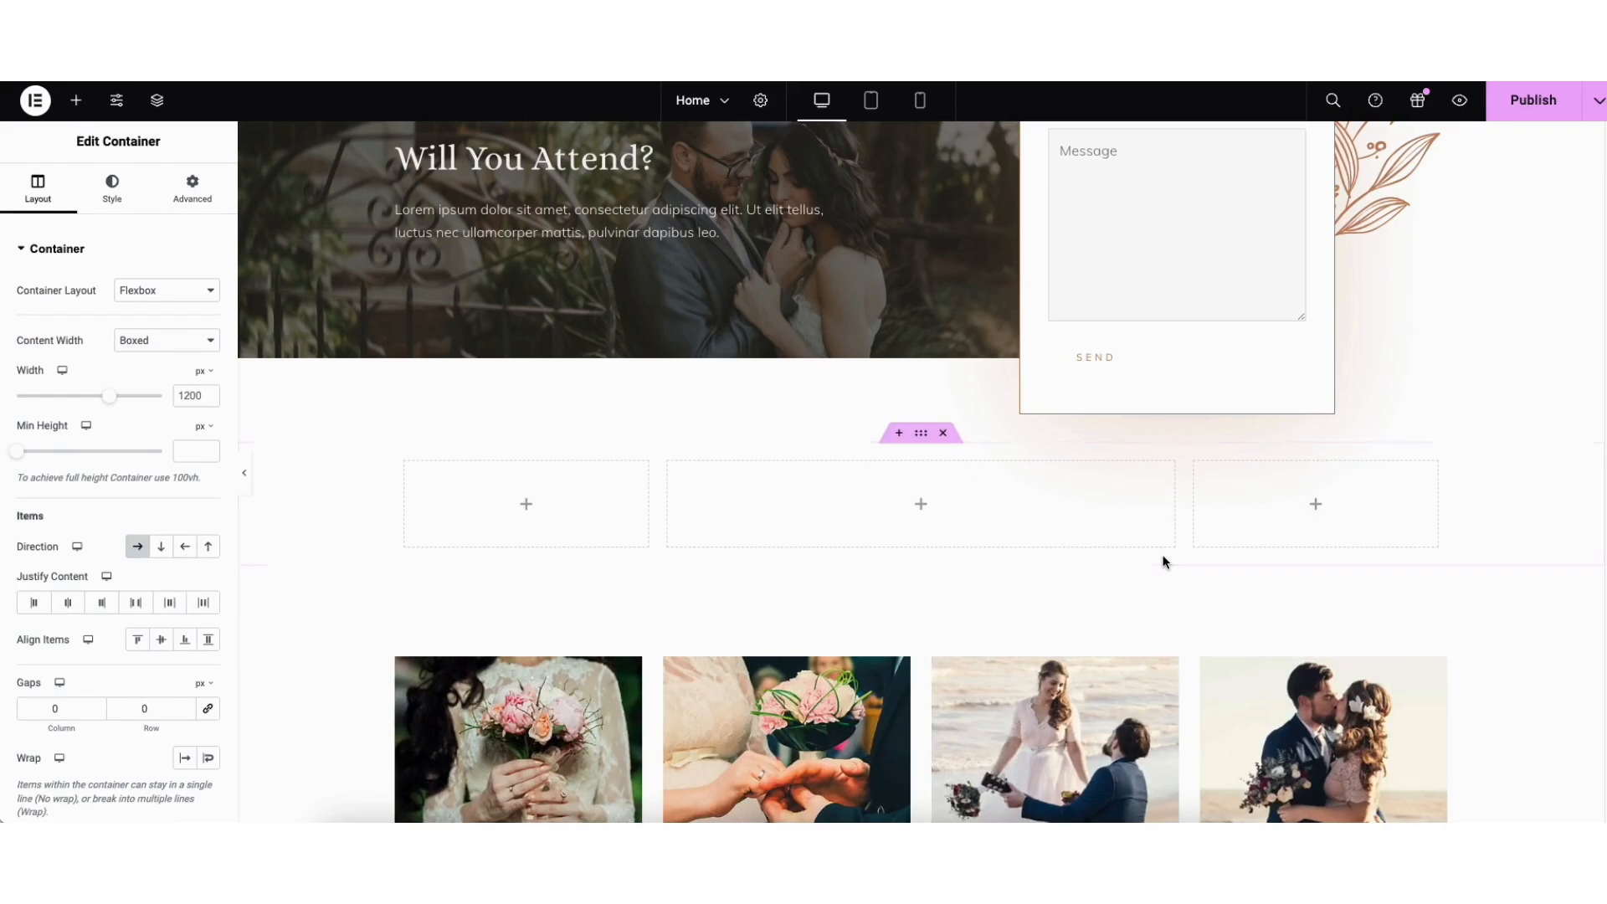
click(76, 100)
drag(60, 465, 897, 511)
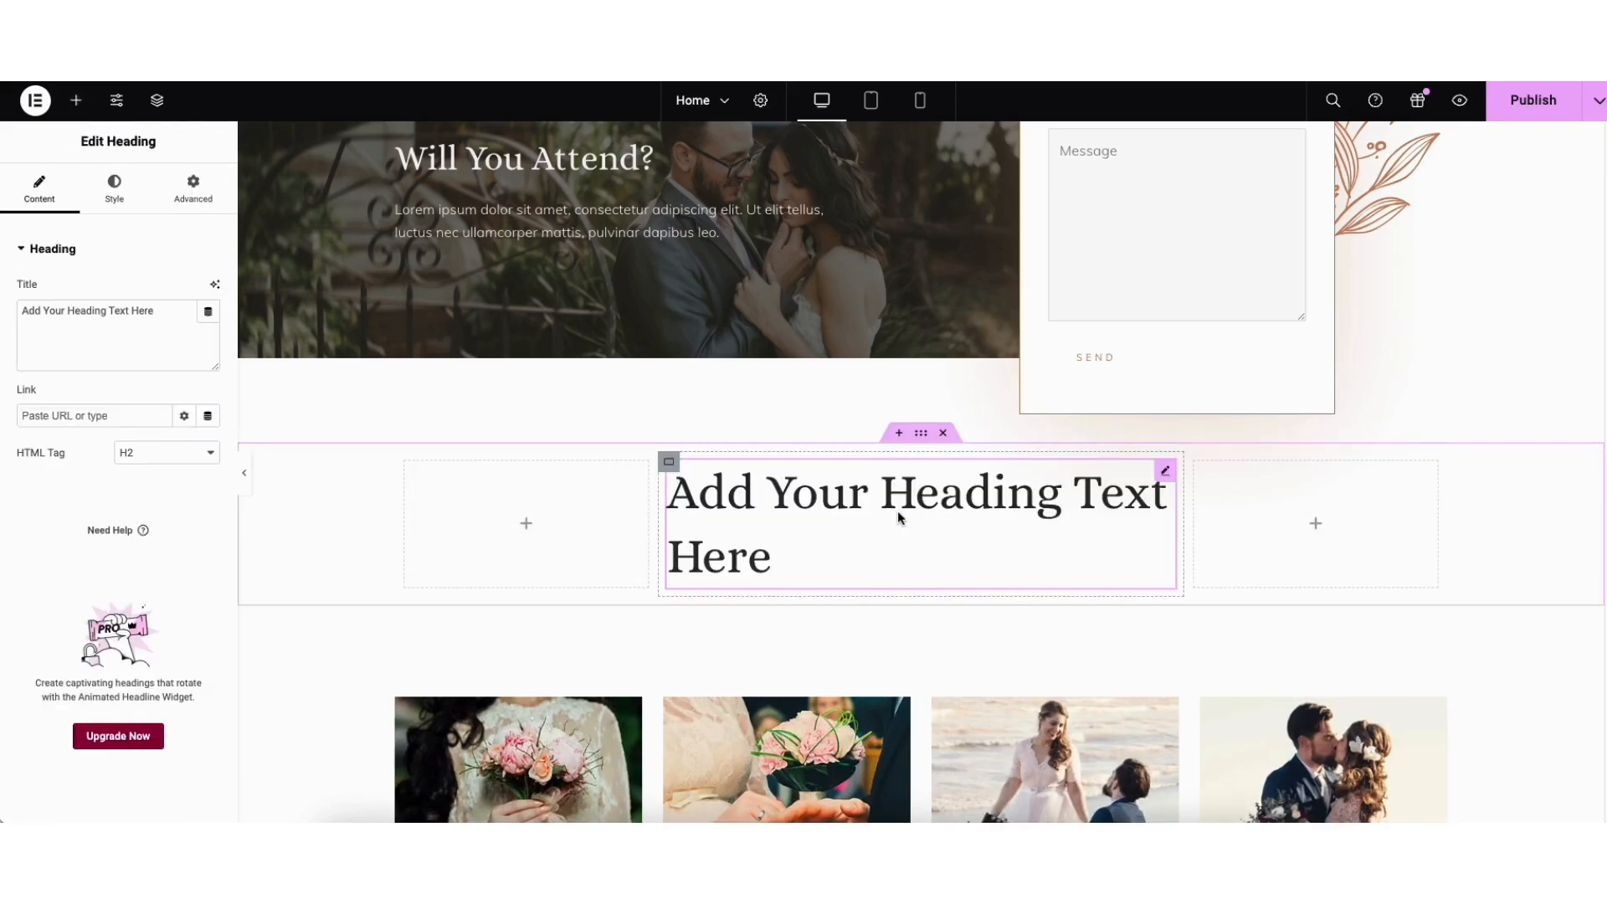
Step: Delete the three-column container with the heading above the gallery and try moving the gallery section by its handle
click(921, 437)
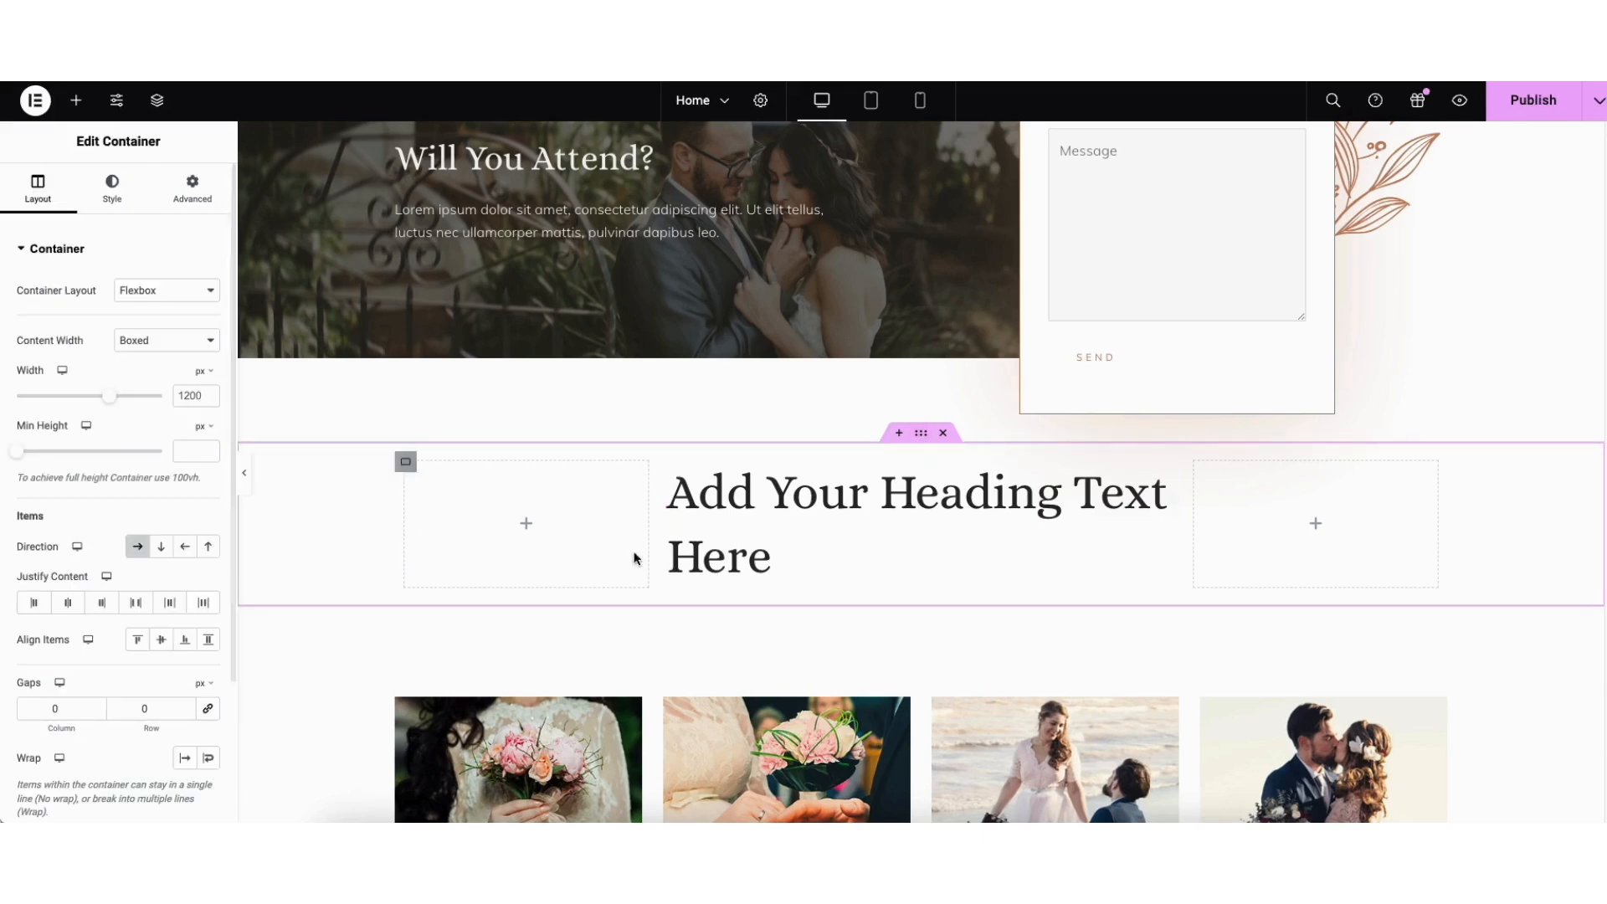
click(944, 435)
mouse_move(901, 497)
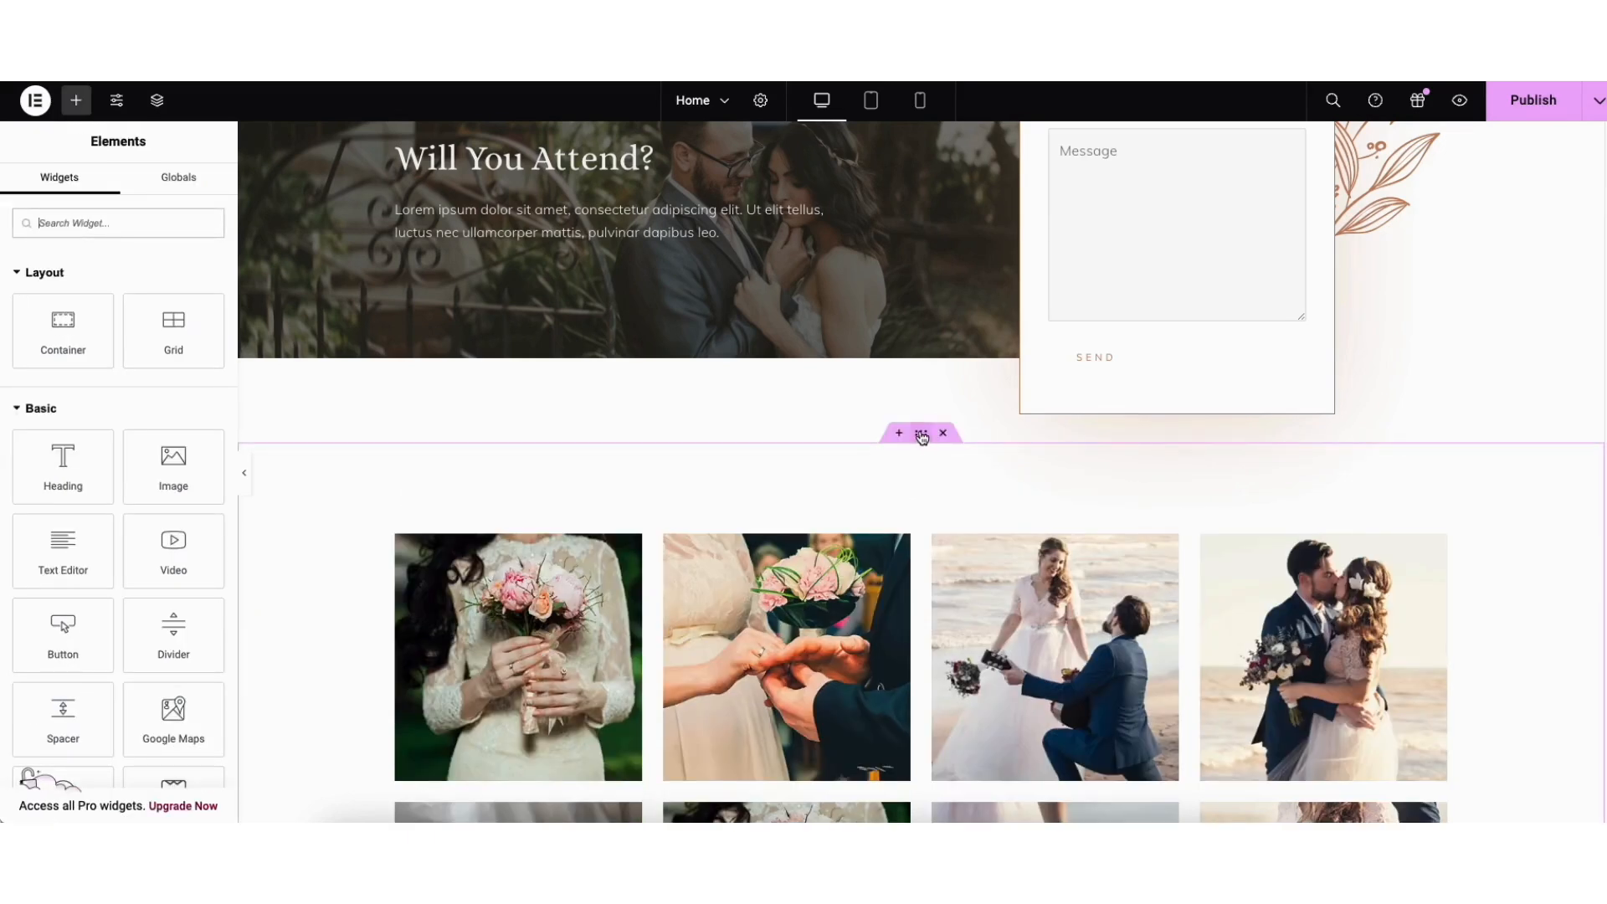
drag(922, 436, 818, 413)
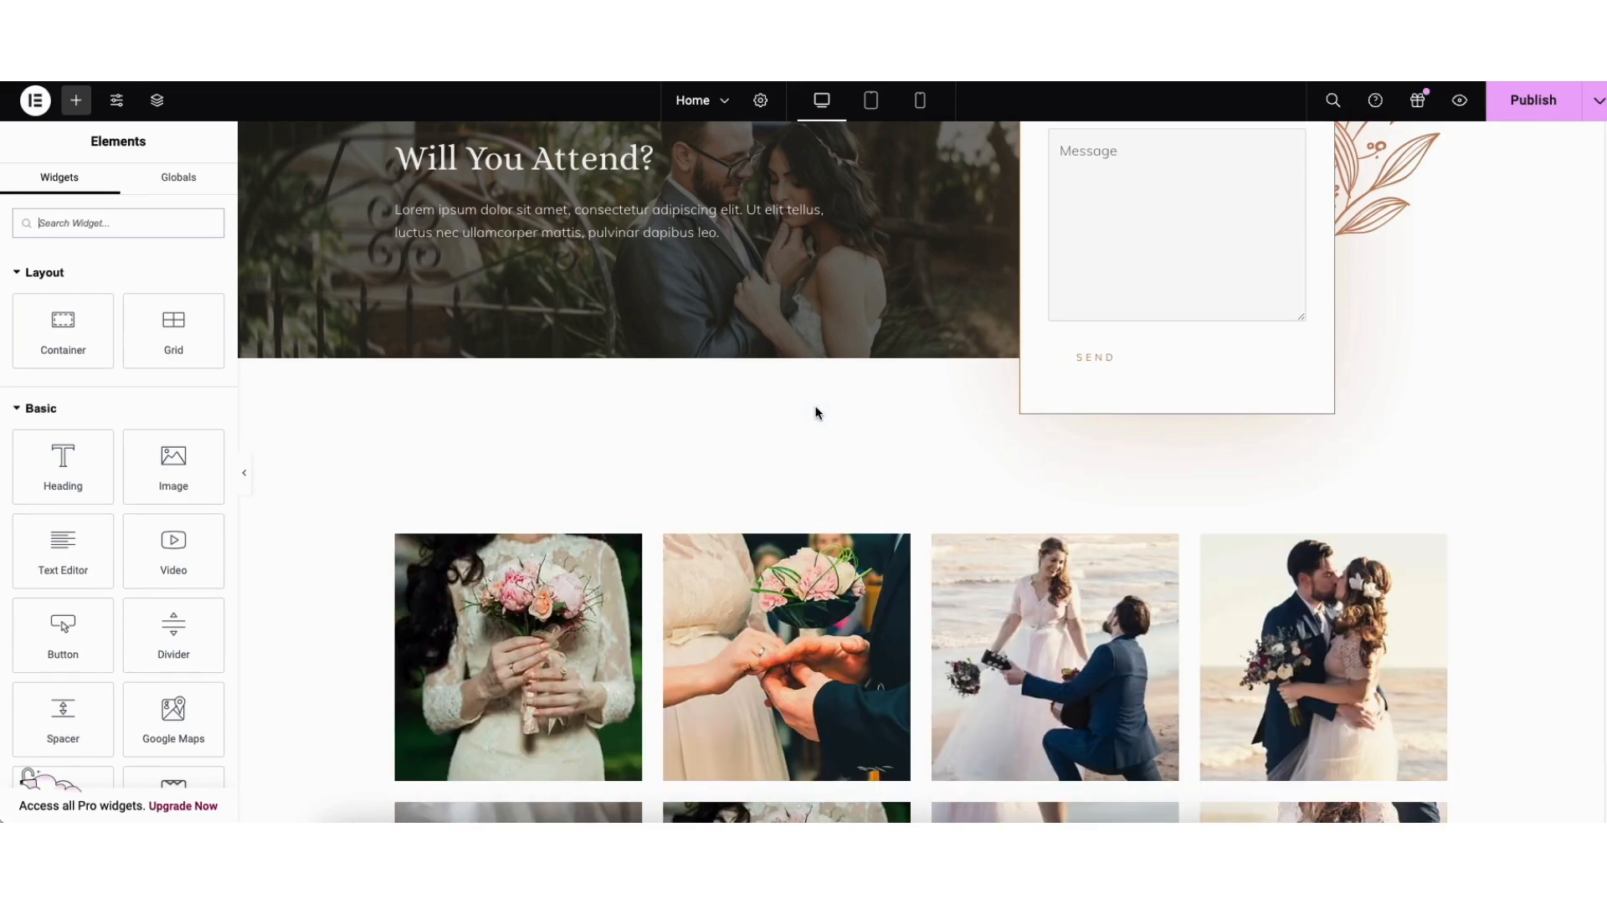
Step: Import the template library block with the Feature One, Feature Two and Feature Three plant image cards into the empty area below the map
drag(1604, 541, 1603, 742)
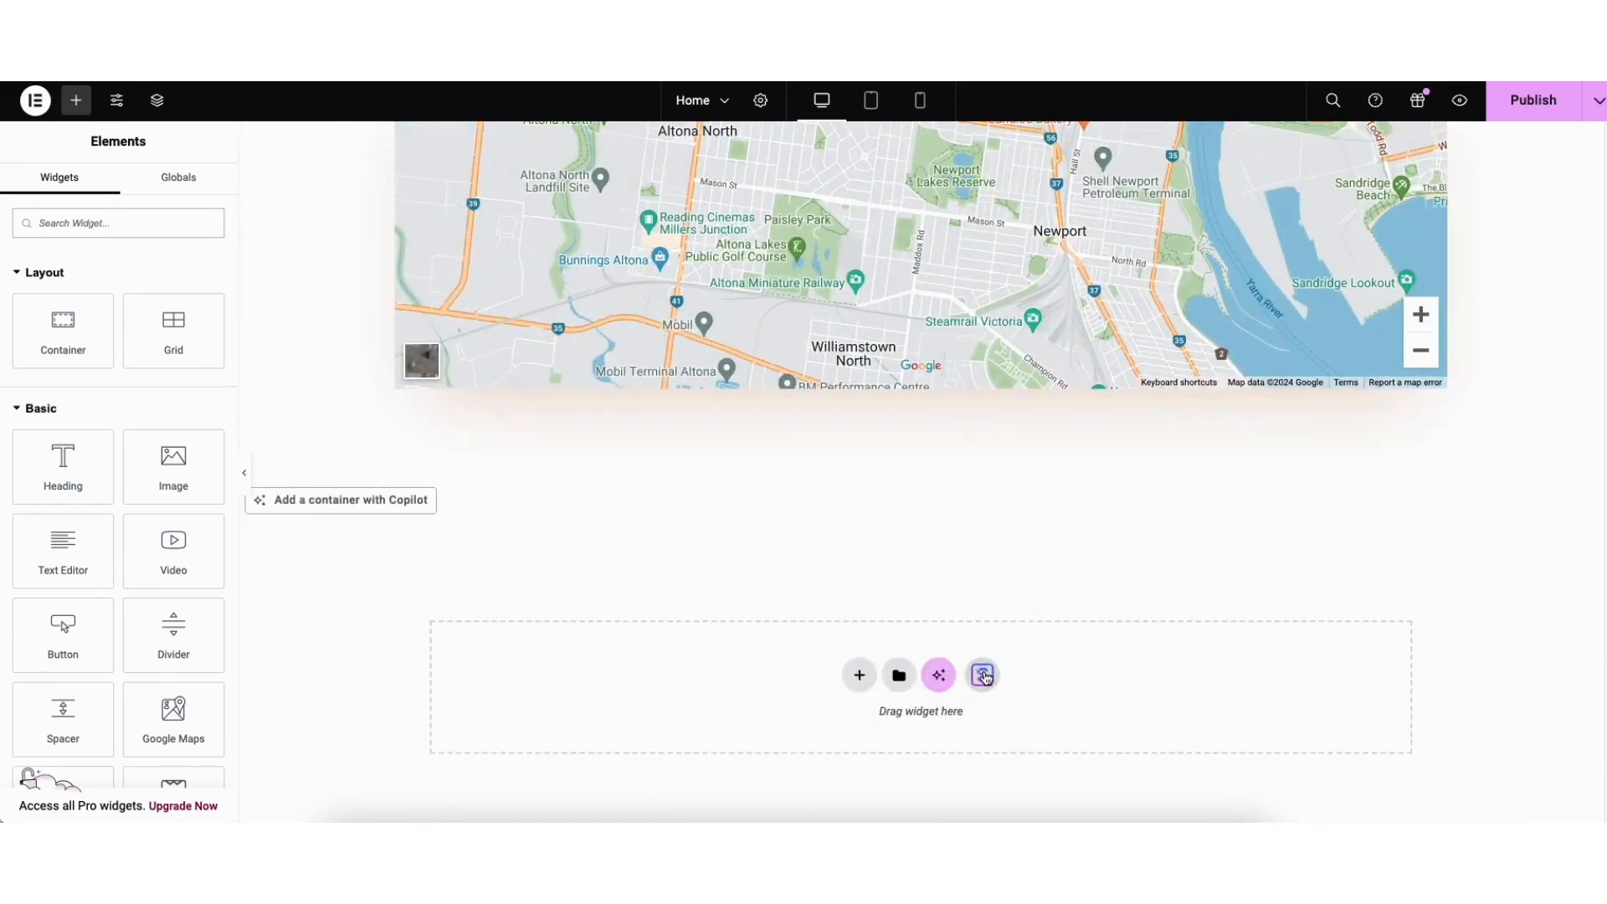
click(983, 676)
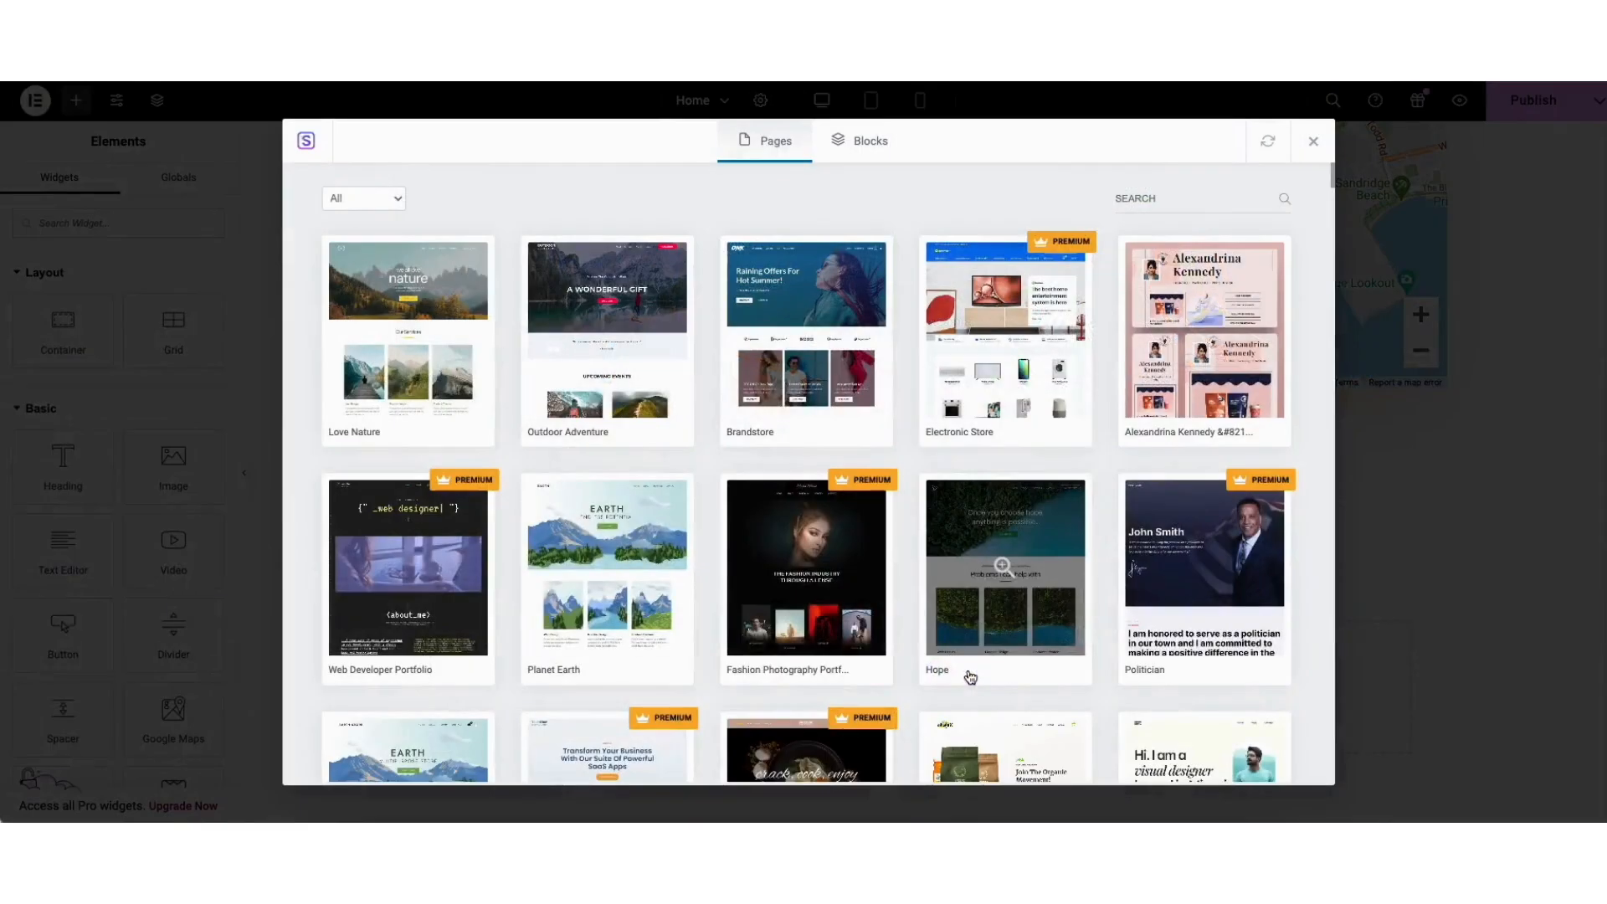
click(860, 147)
mouse_move(1331, 174)
mouse_down()
mouse_move(1330, 259)
mouse_move(1329, 167)
mouse_up()
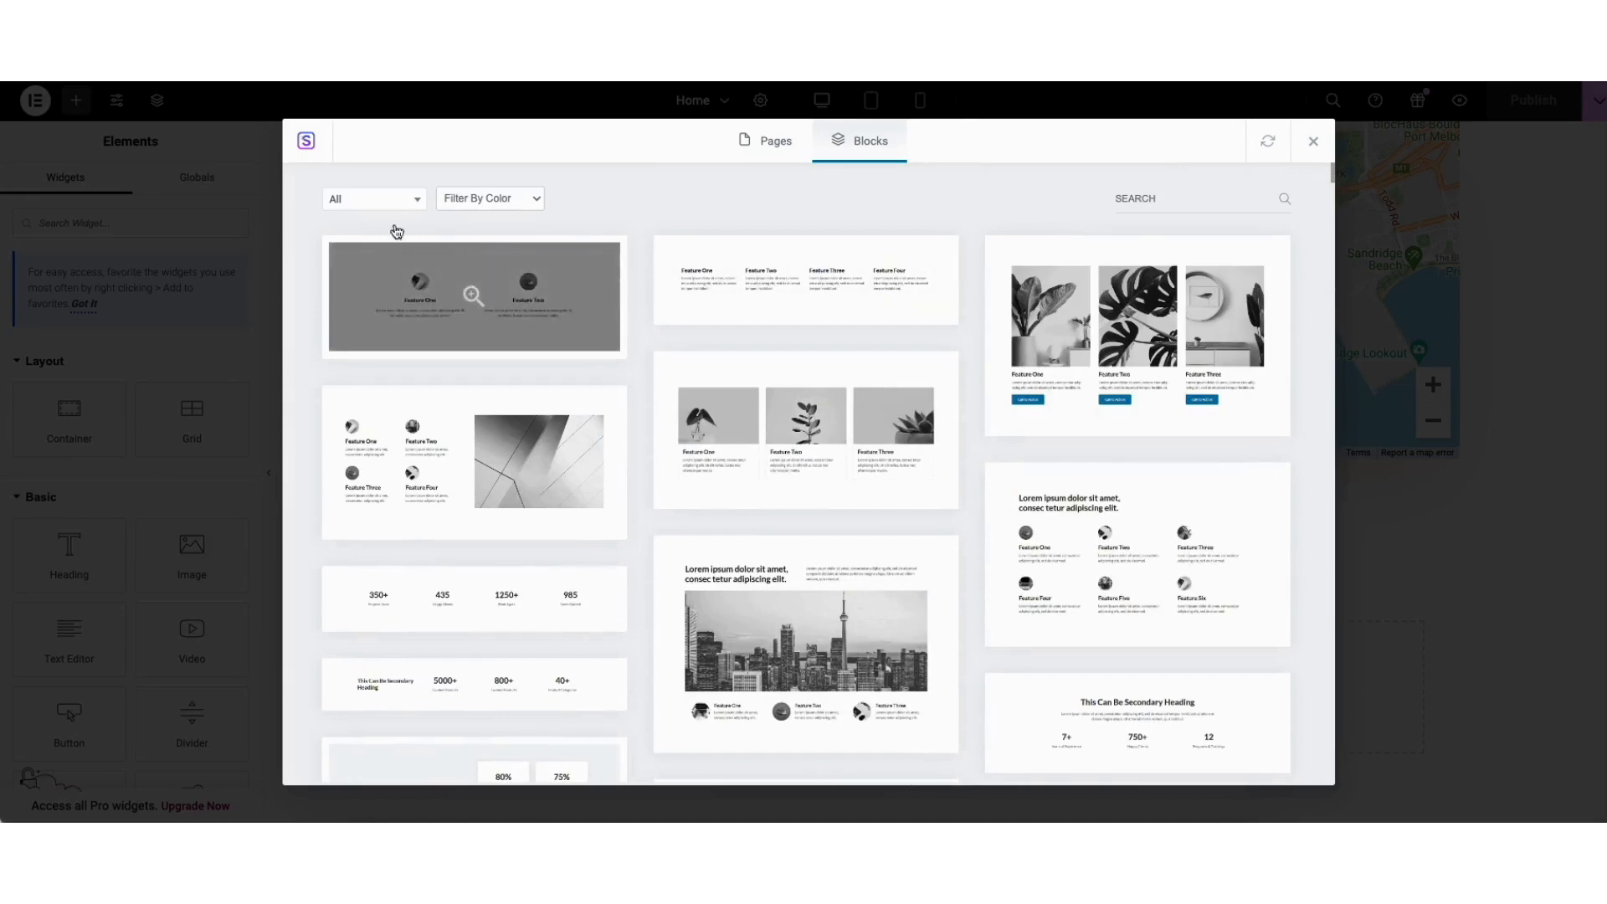
click(374, 204)
drag(420, 266, 436, 387)
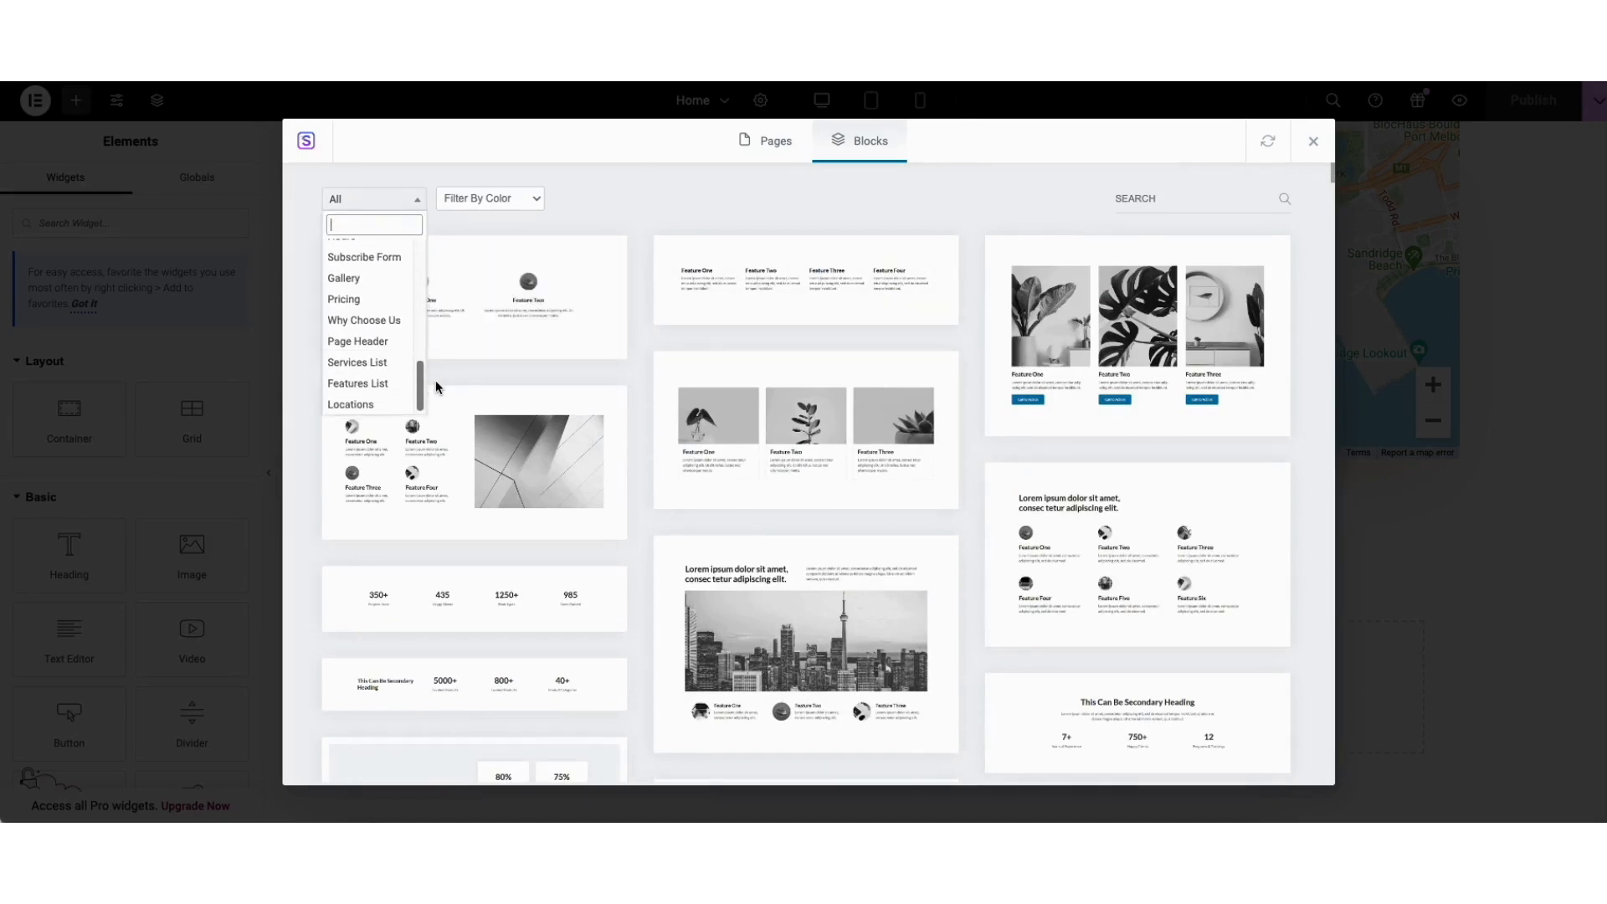
click(630, 204)
click(729, 408)
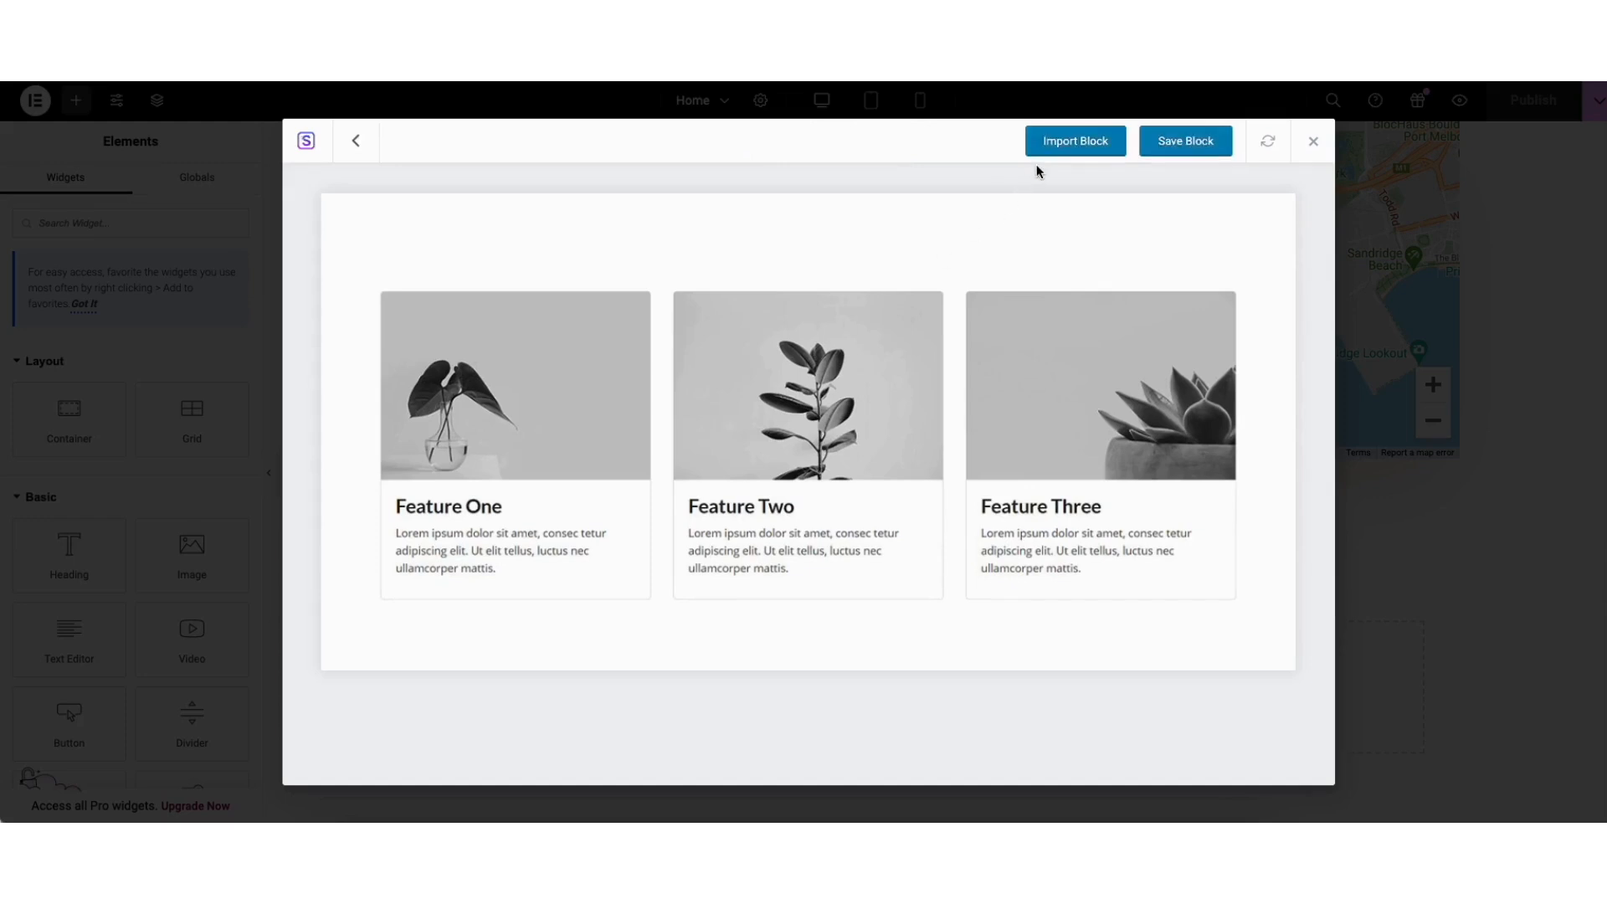
click(1053, 144)
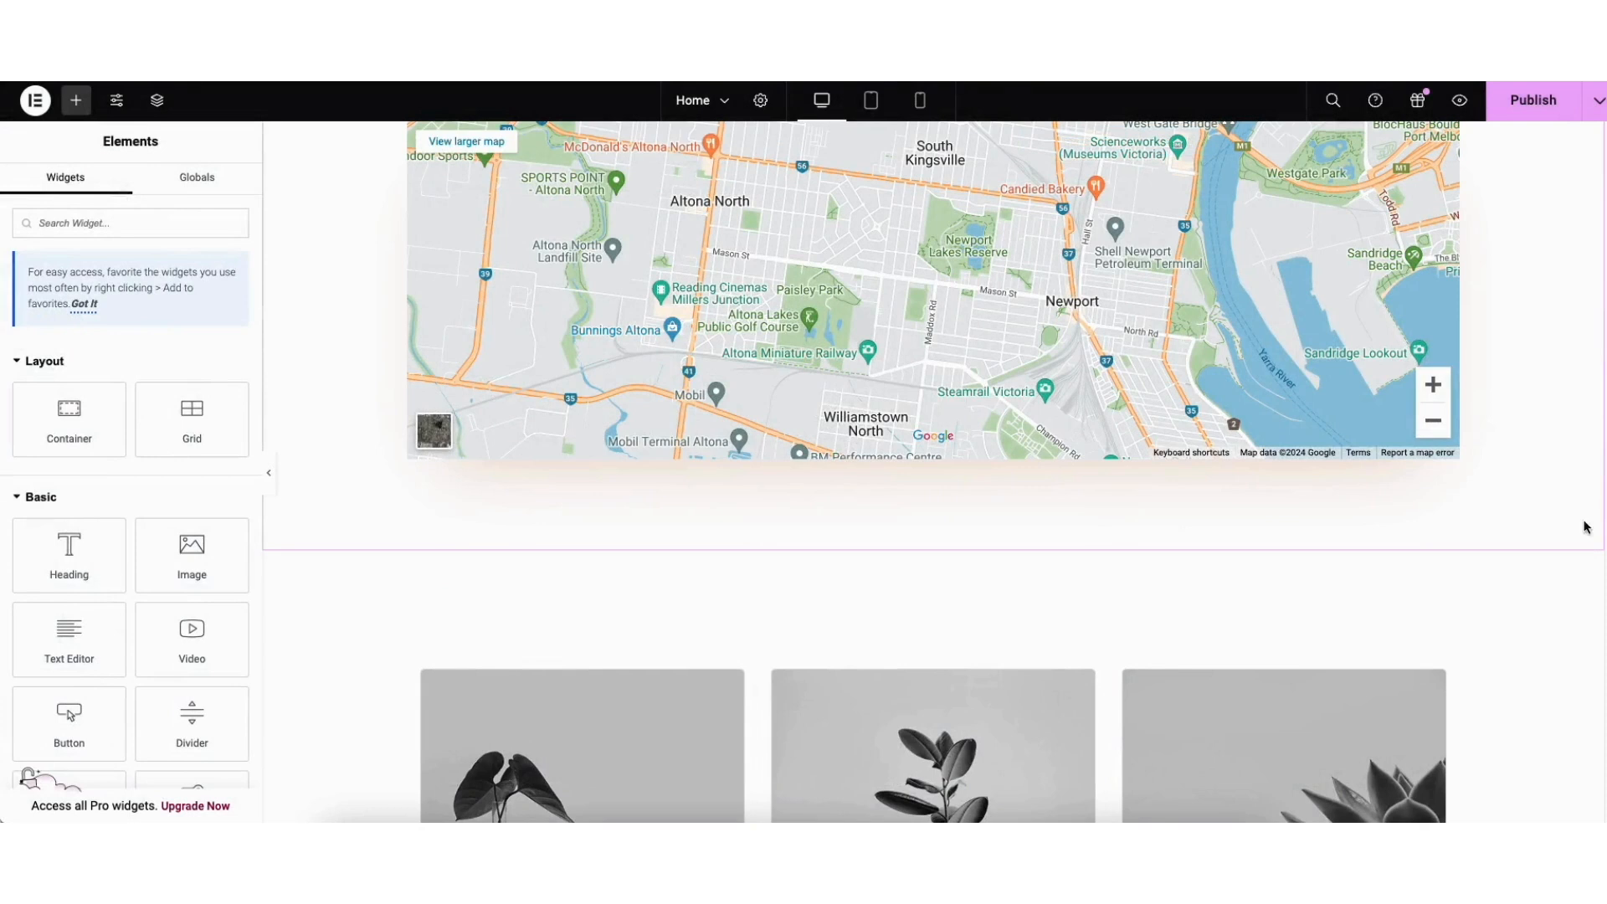
Step: Set the Google Maps widget's zoom to 11 and height to 450 px, and open the guide for creating its API key
mouse_move(1604, 677)
mouse_down()
mouse_move(1605, 726)
mouse_move(1585, 656)
mouse_up()
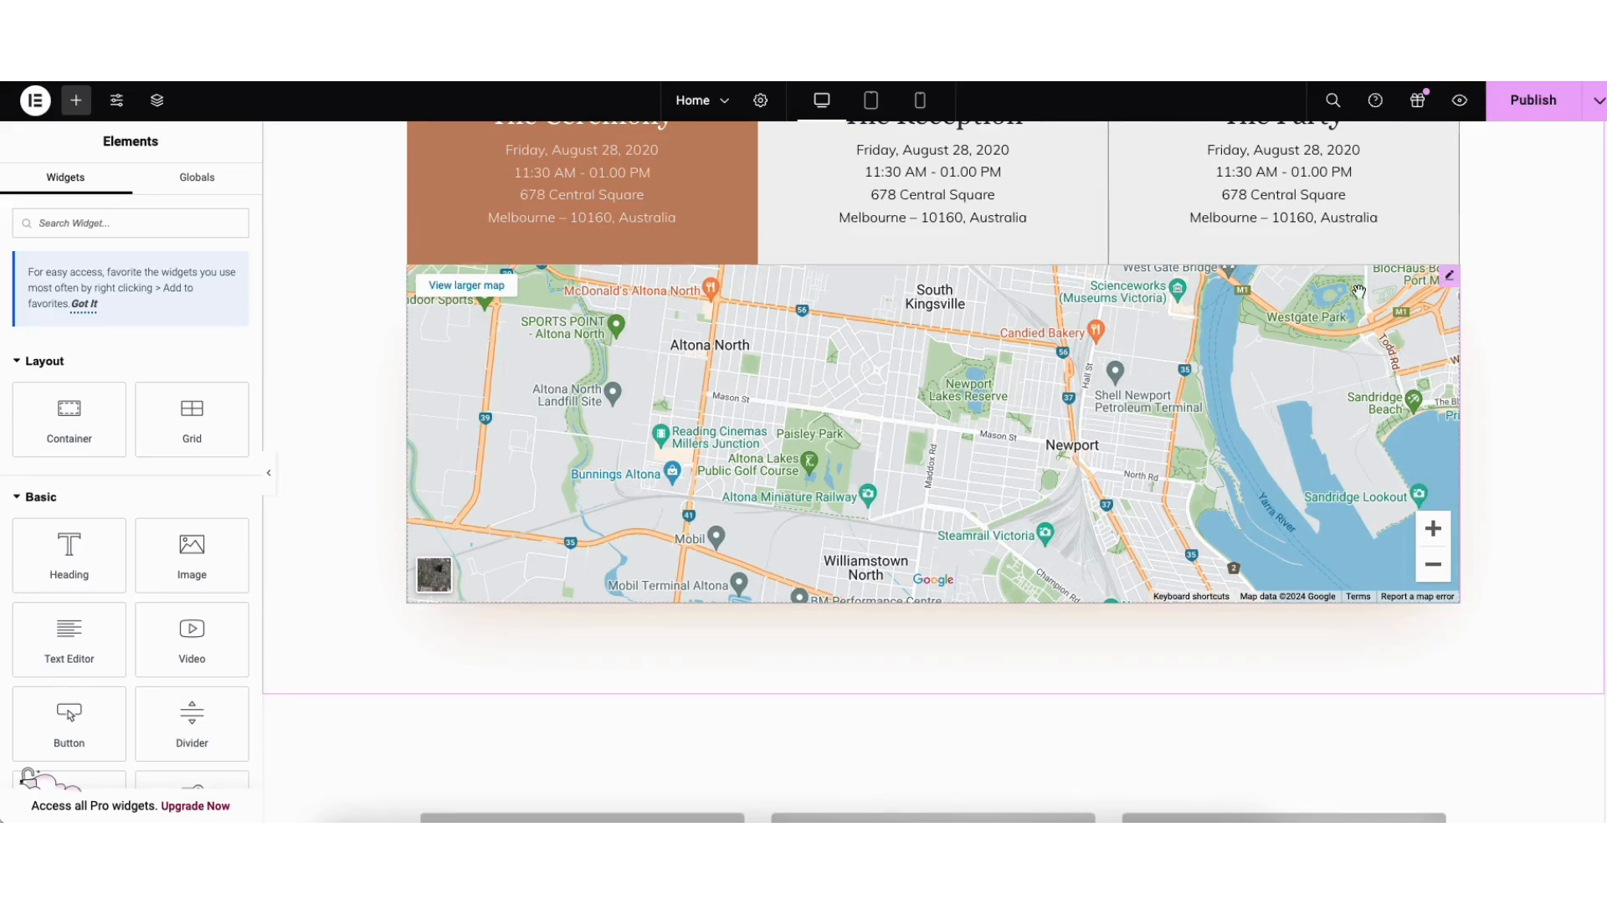
click(1447, 278)
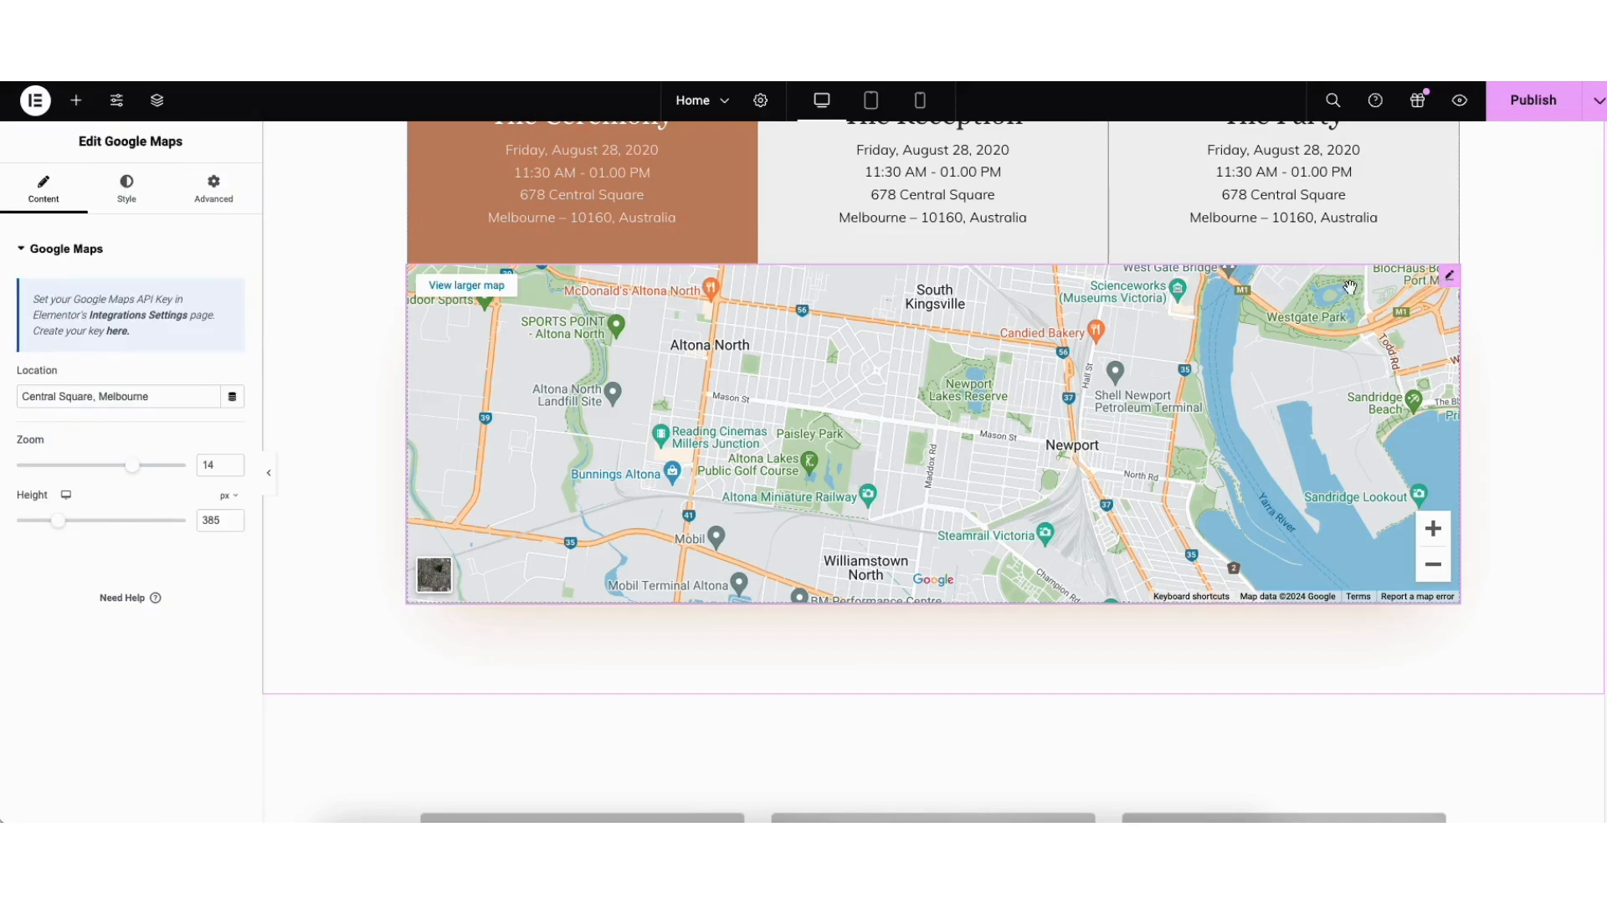
drag(24, 400, 158, 399)
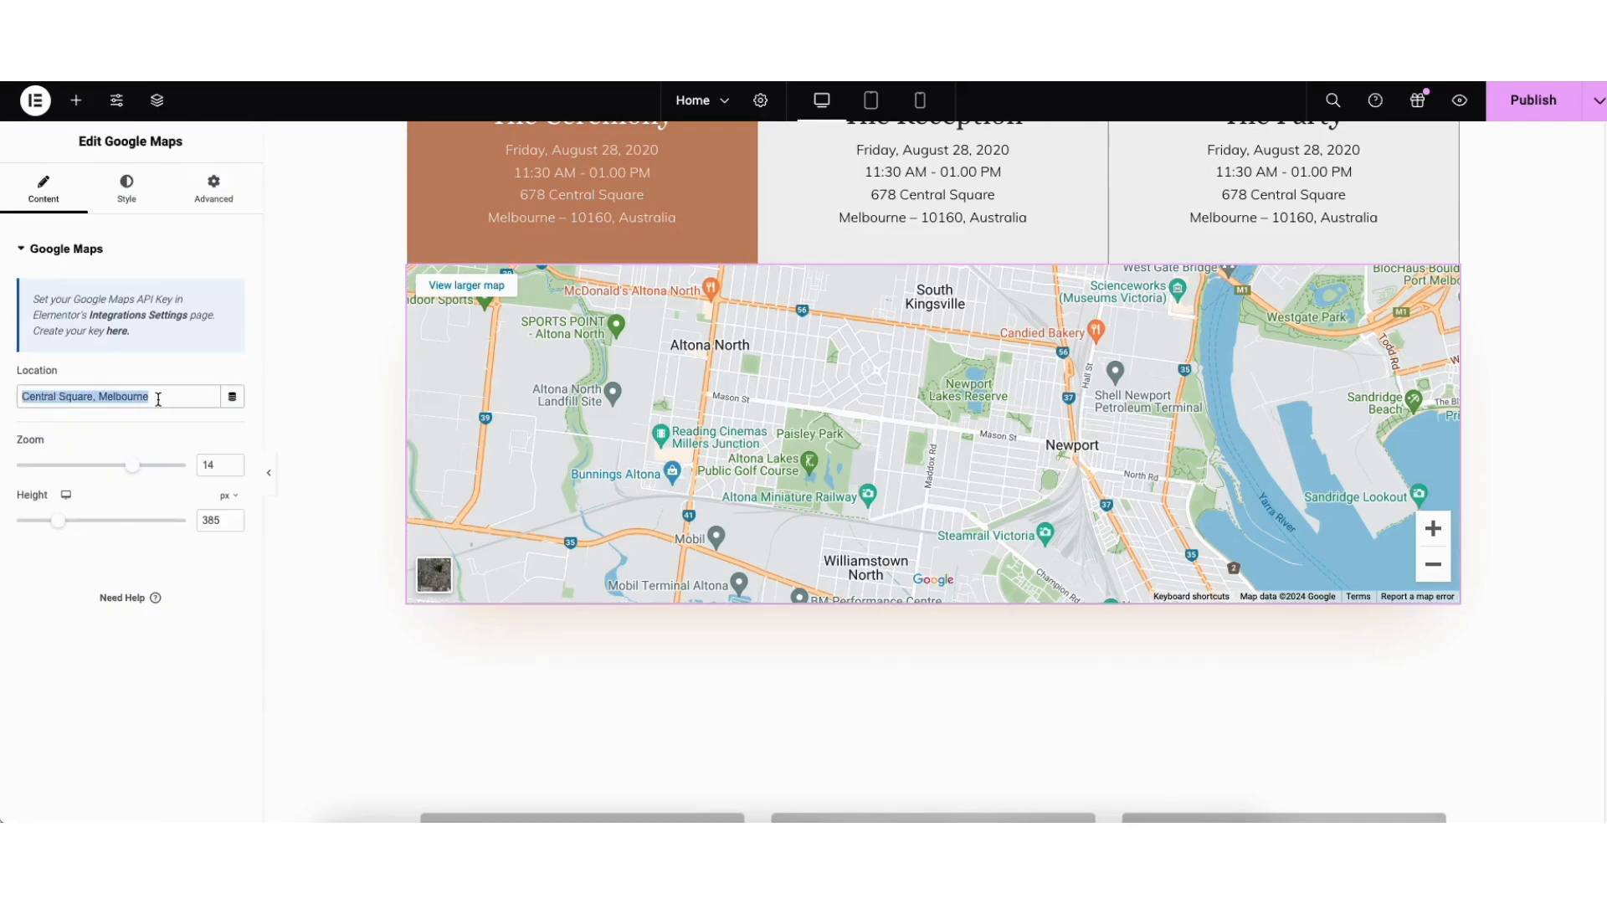
click(105, 421)
drag(133, 465, 108, 471)
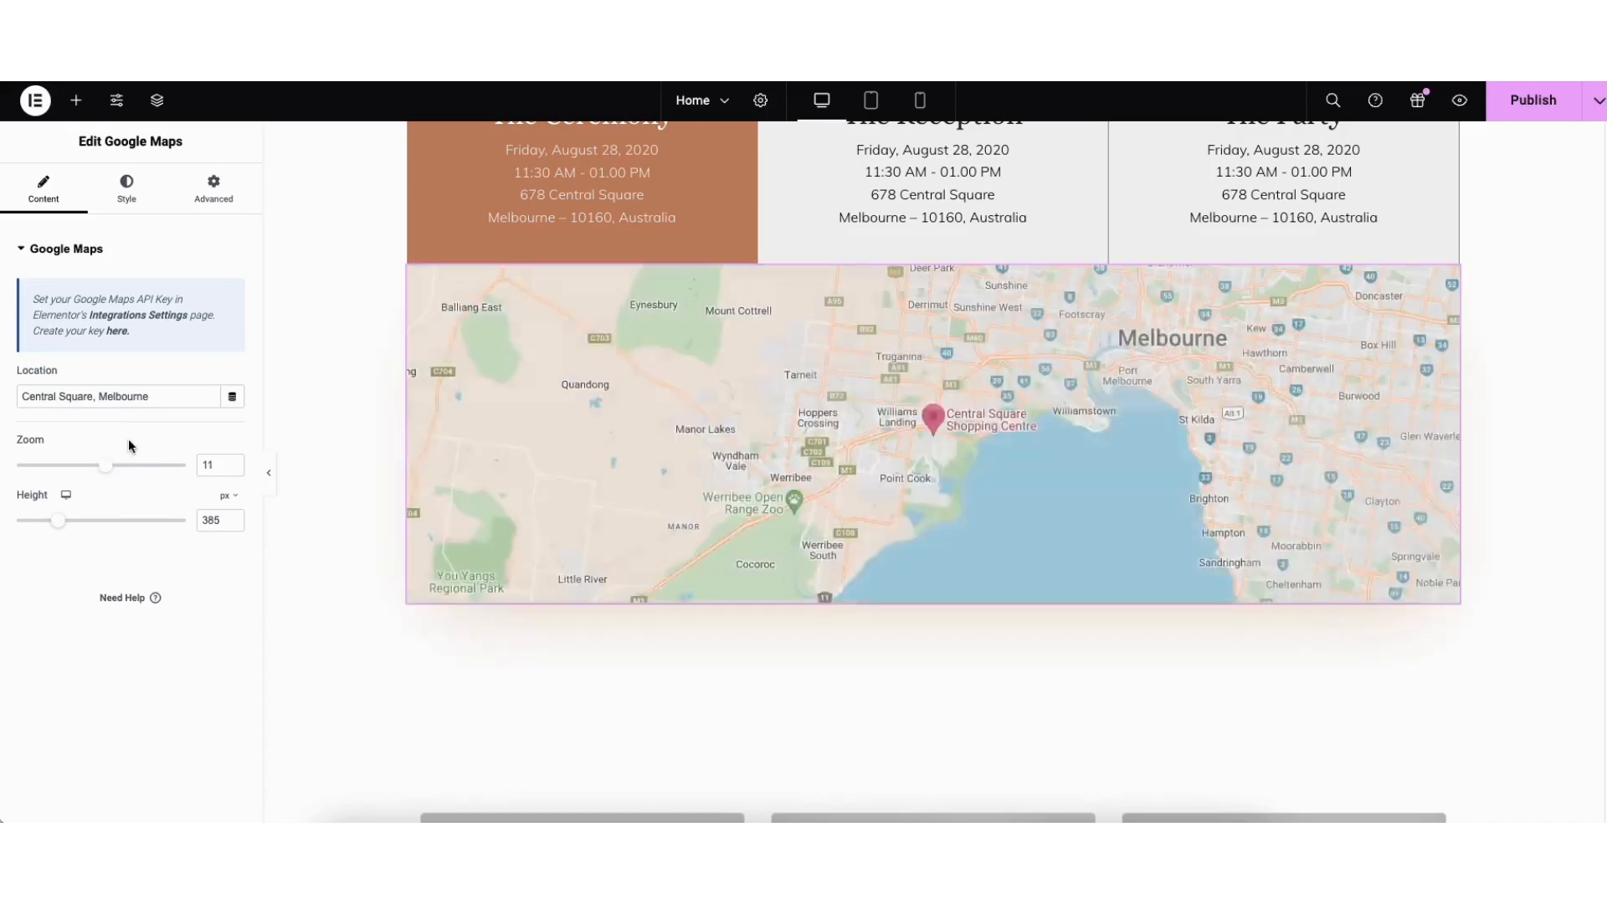
mouse_move(59, 520)
mouse_down()
mouse_move(86, 526)
mouse_move(65, 525)
mouse_up()
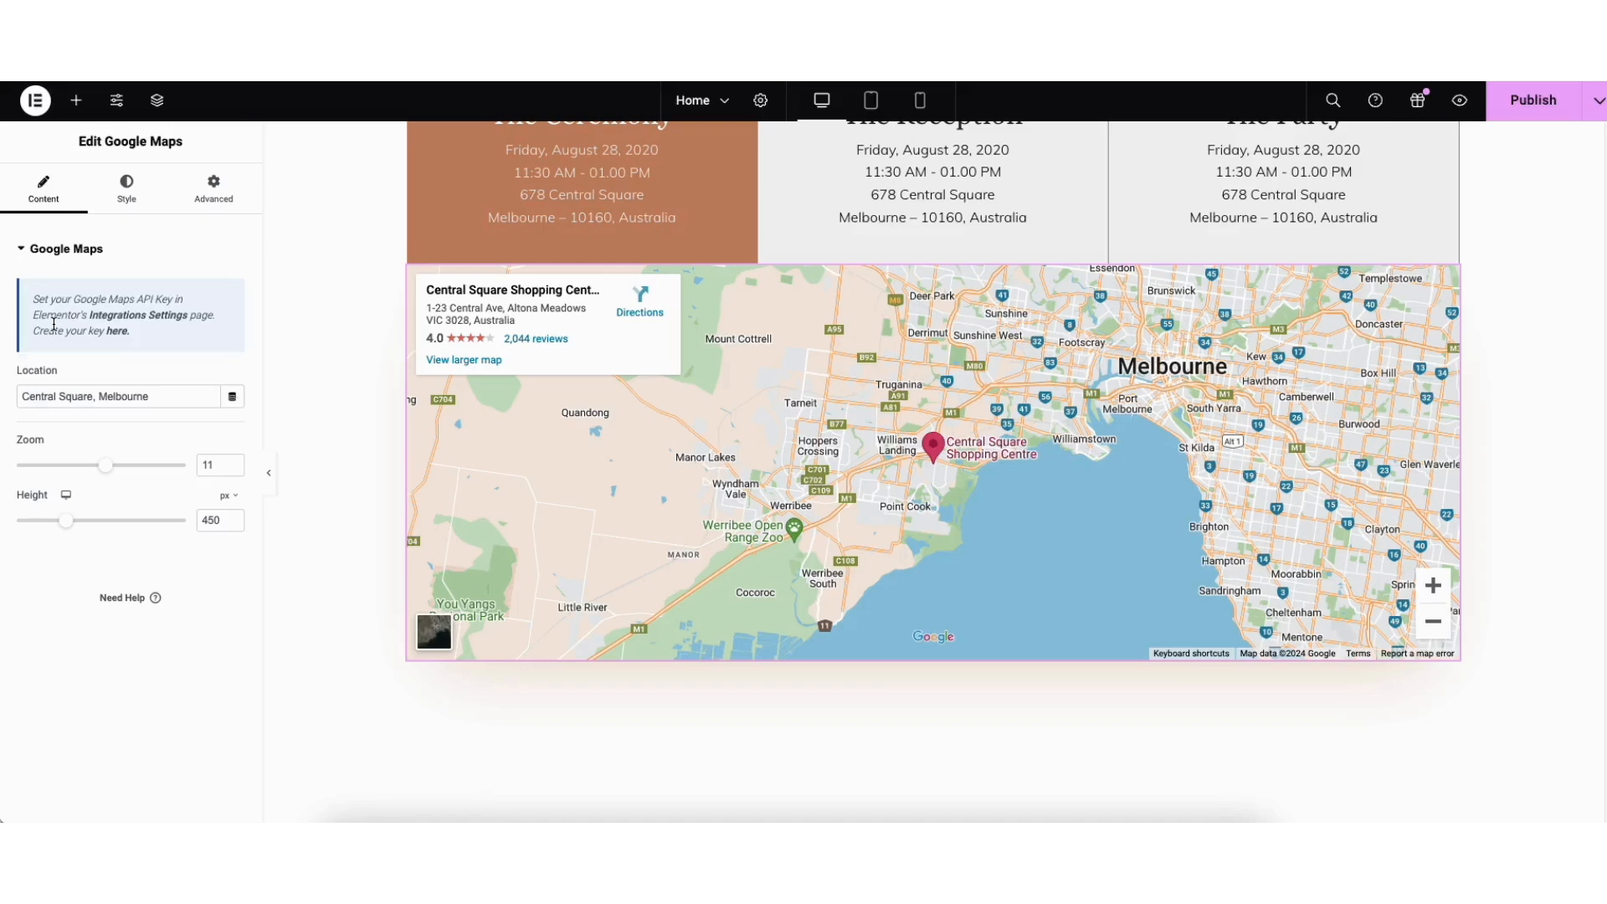
click(116, 332)
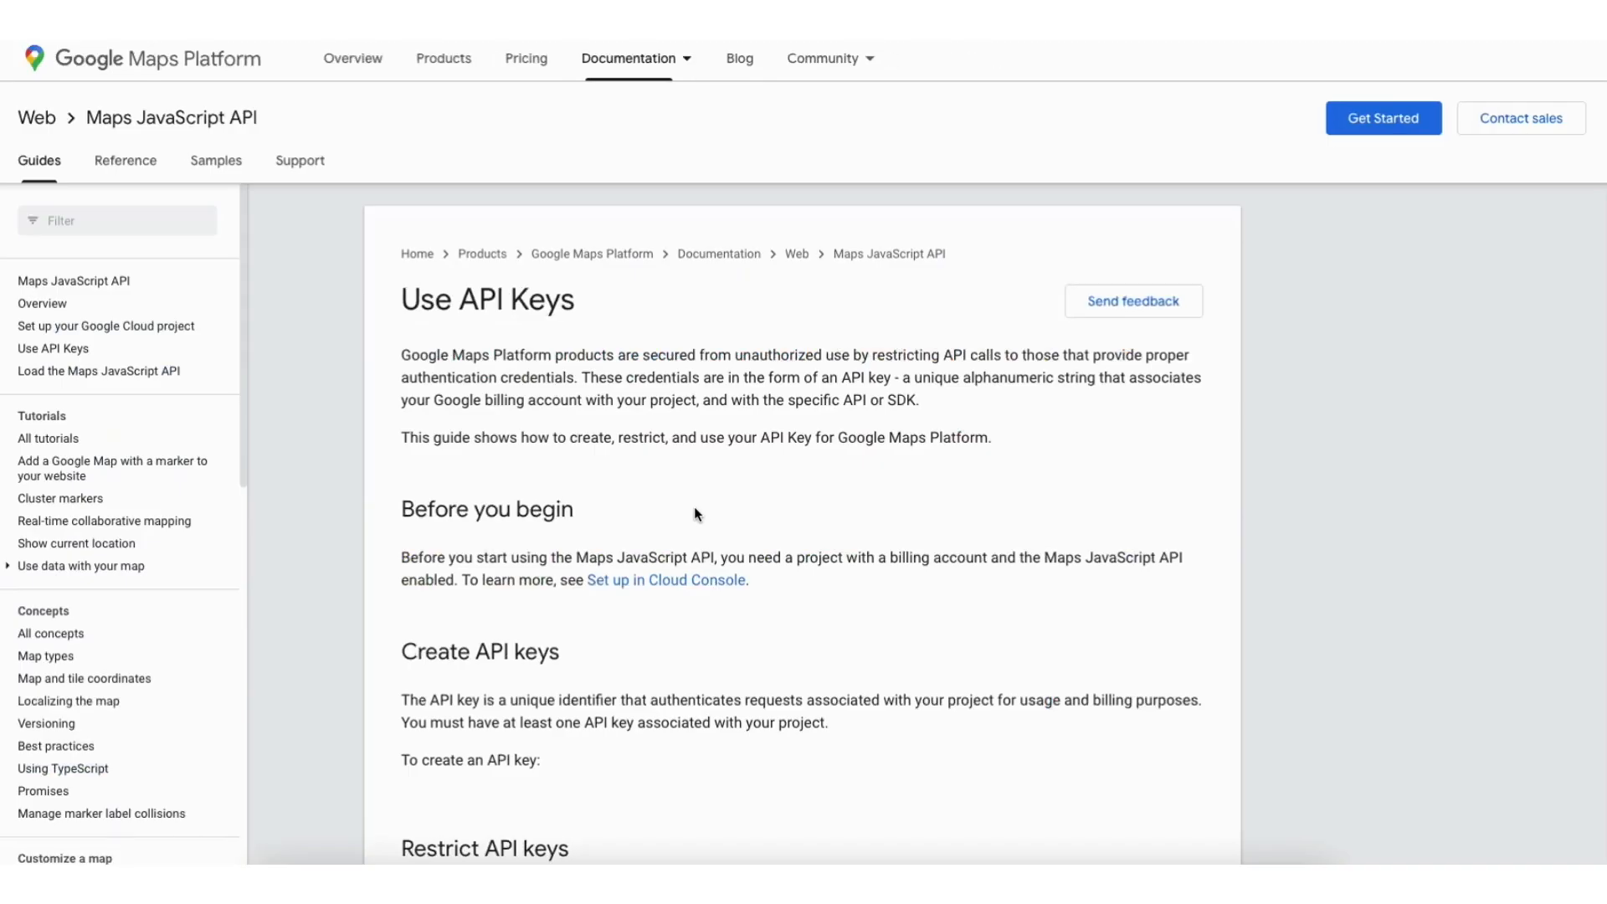
Step: Create a Google Cloud project named Demo1 with no organization for the Maps key, and open Elementor's Integrations Settings from the map widget
scroll(713, 374, down, 8)
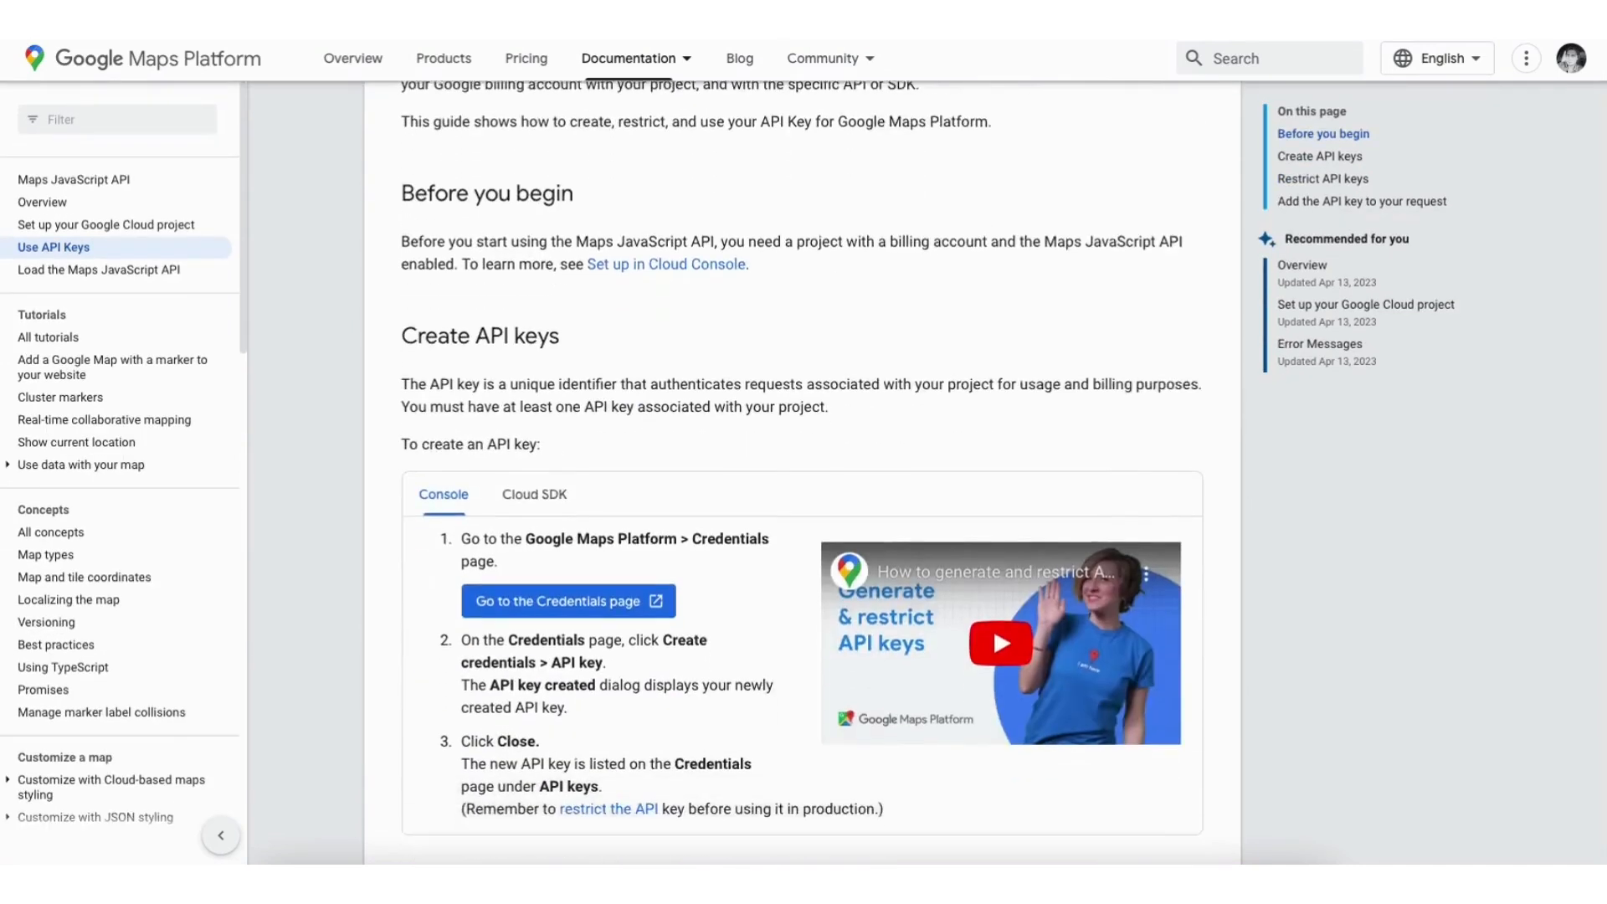
click(534, 347)
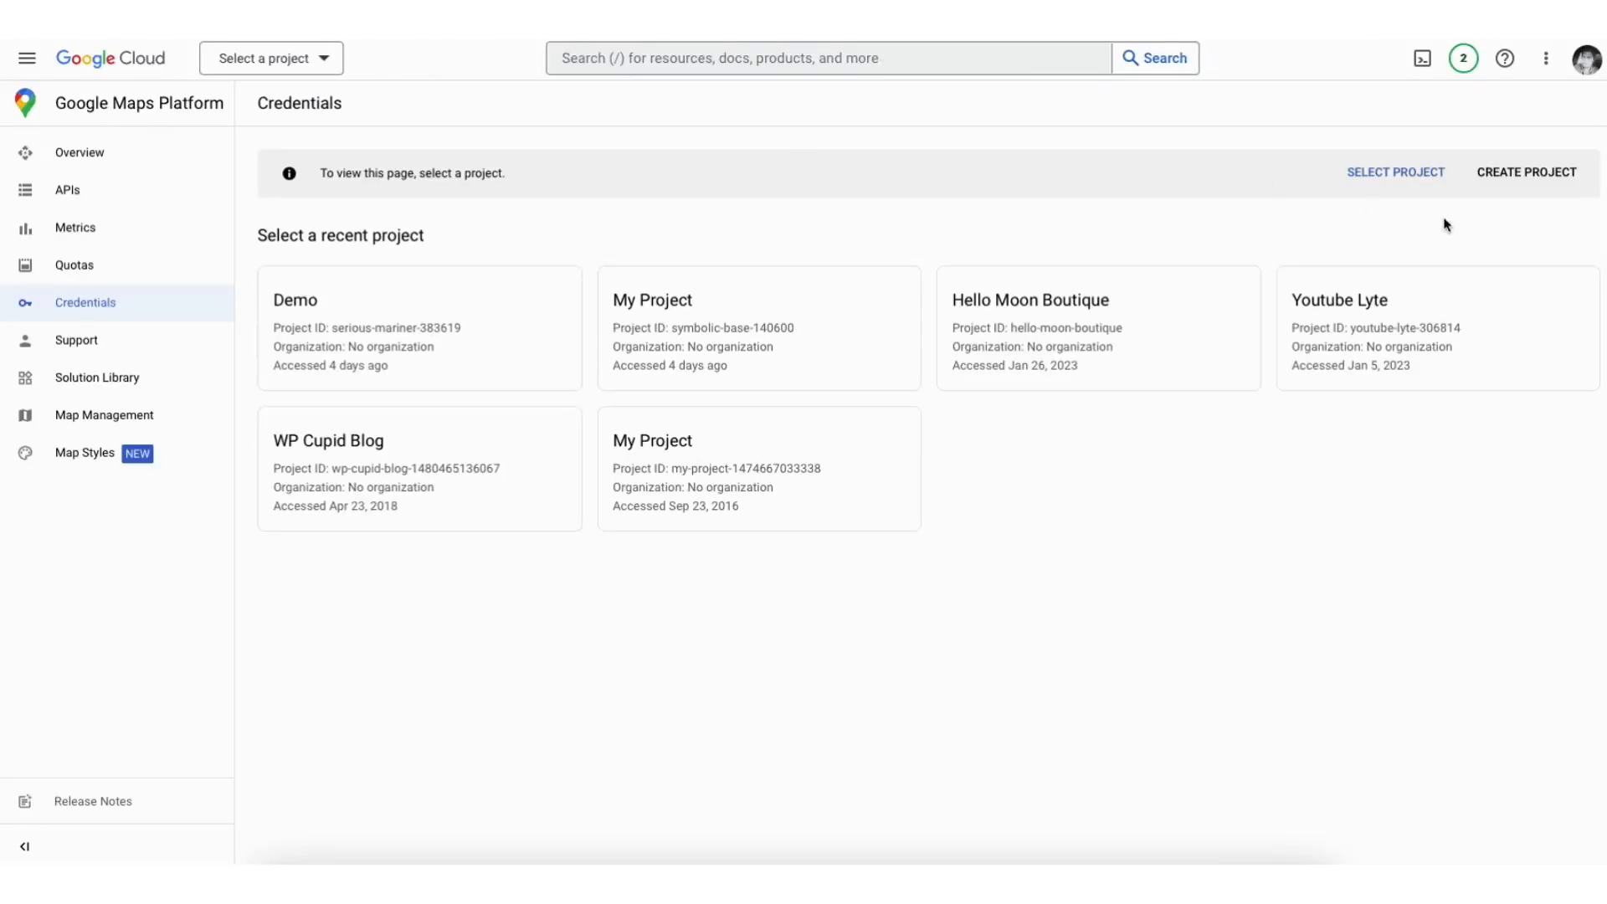
click(1534, 170)
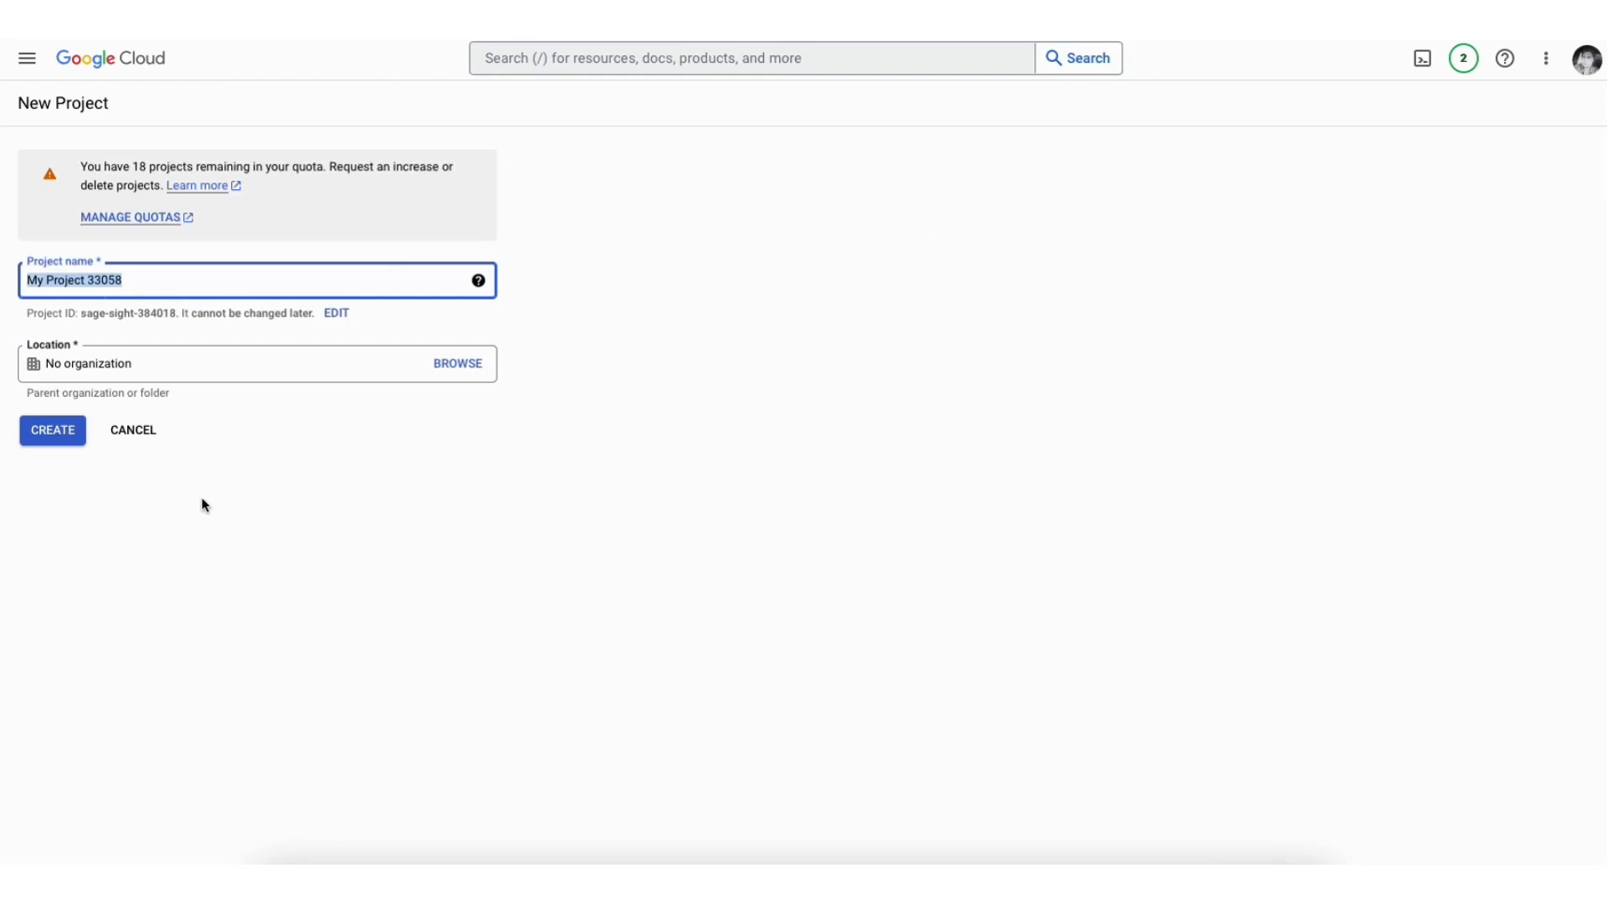
text(Demo1)
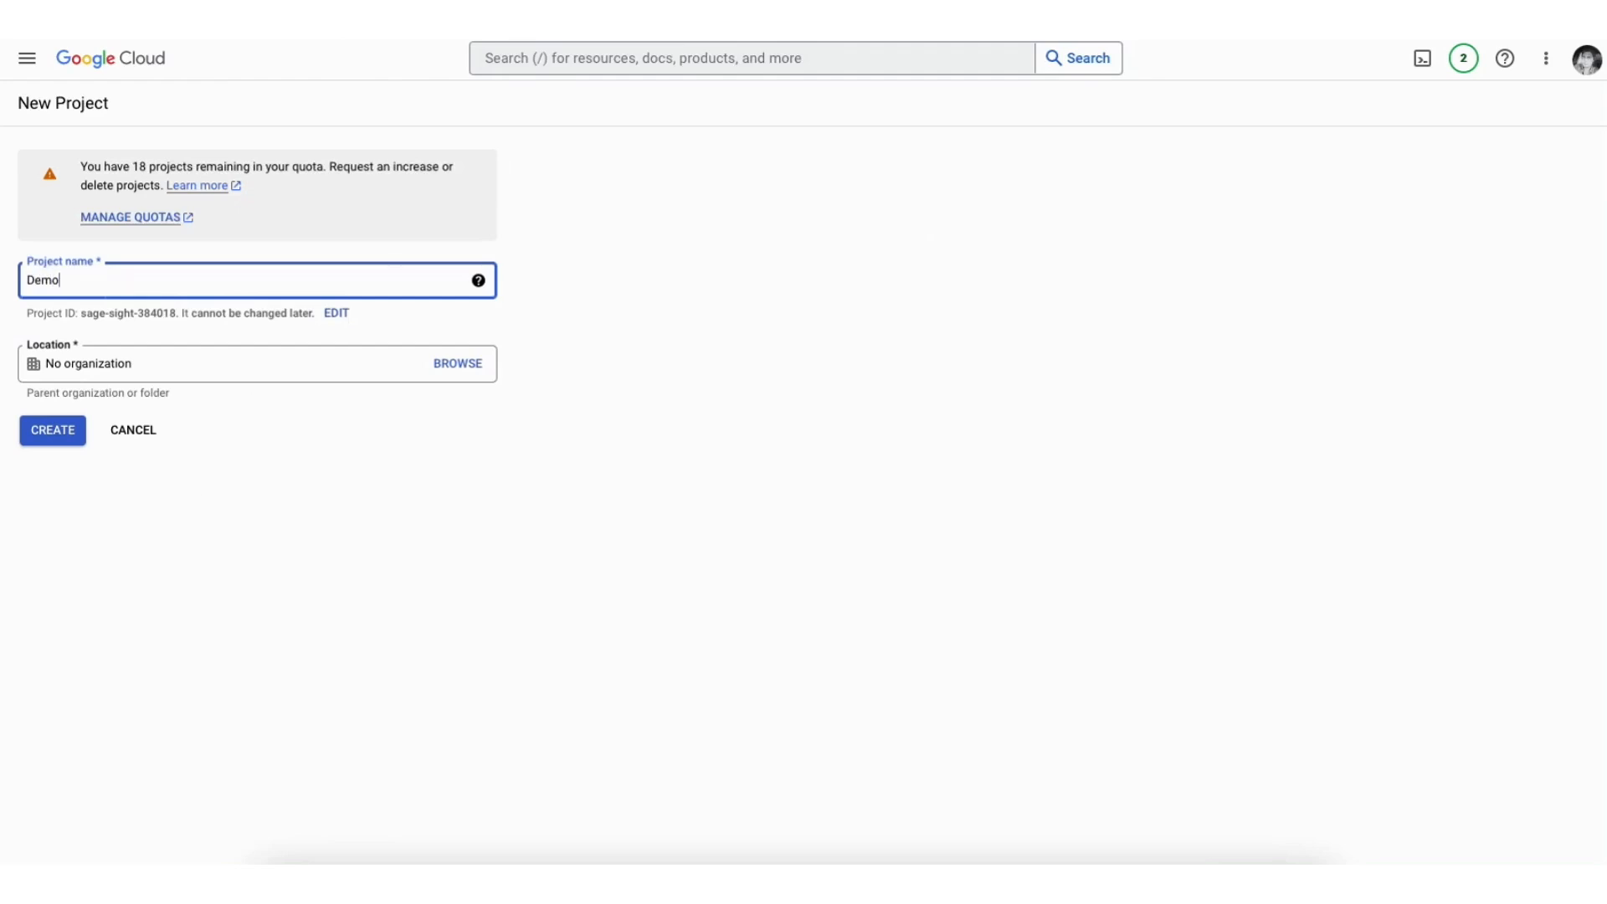
click(198, 366)
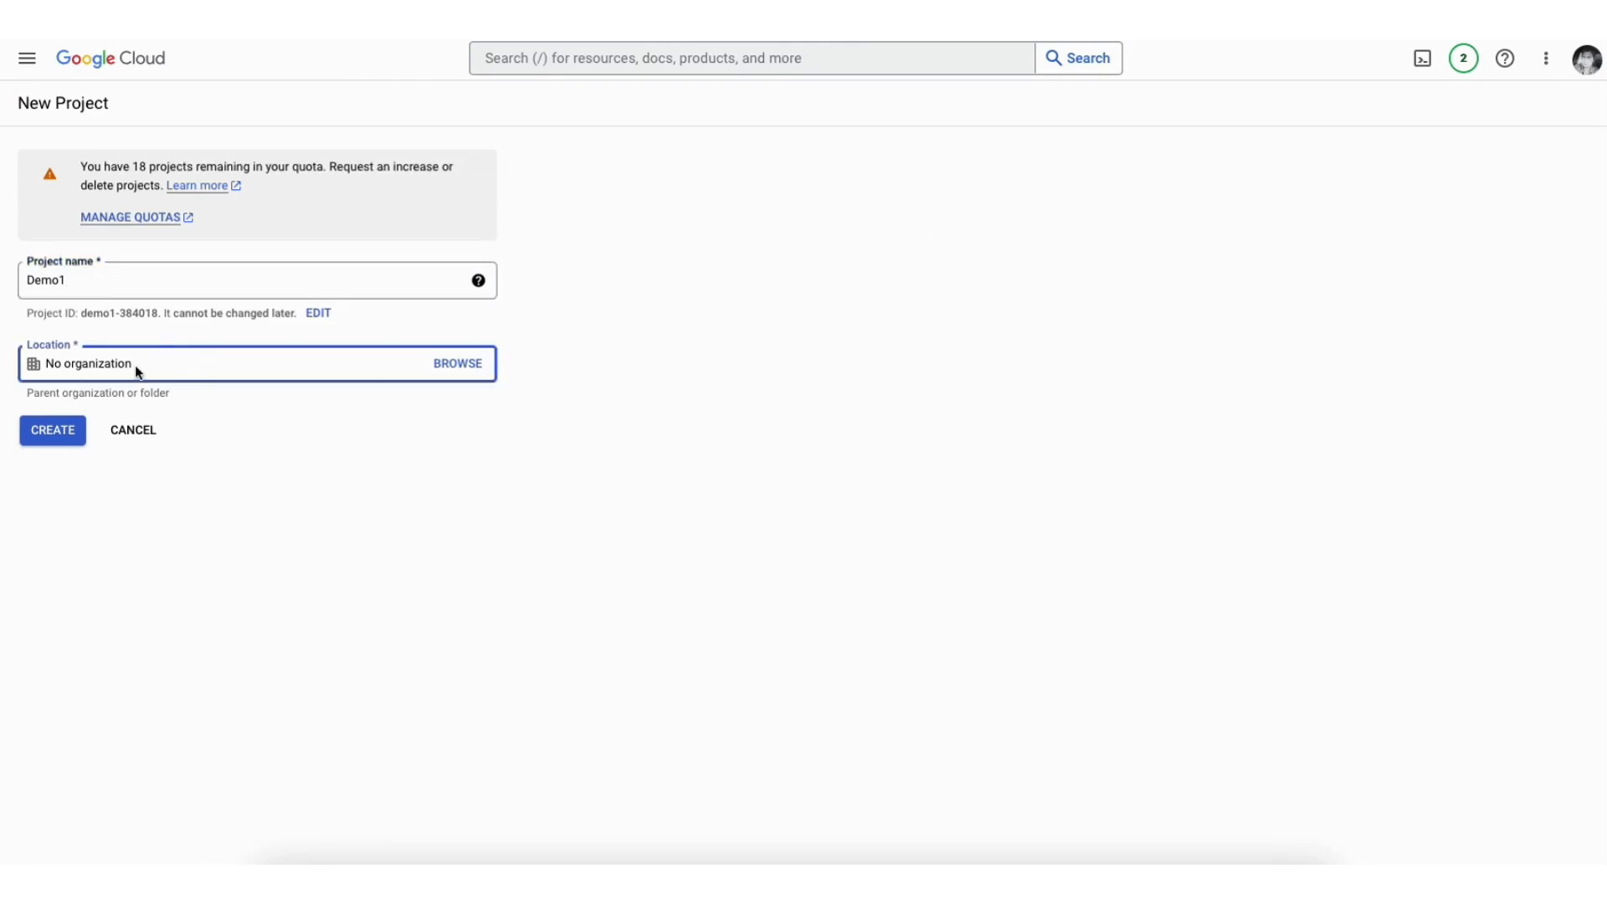
click(55, 433)
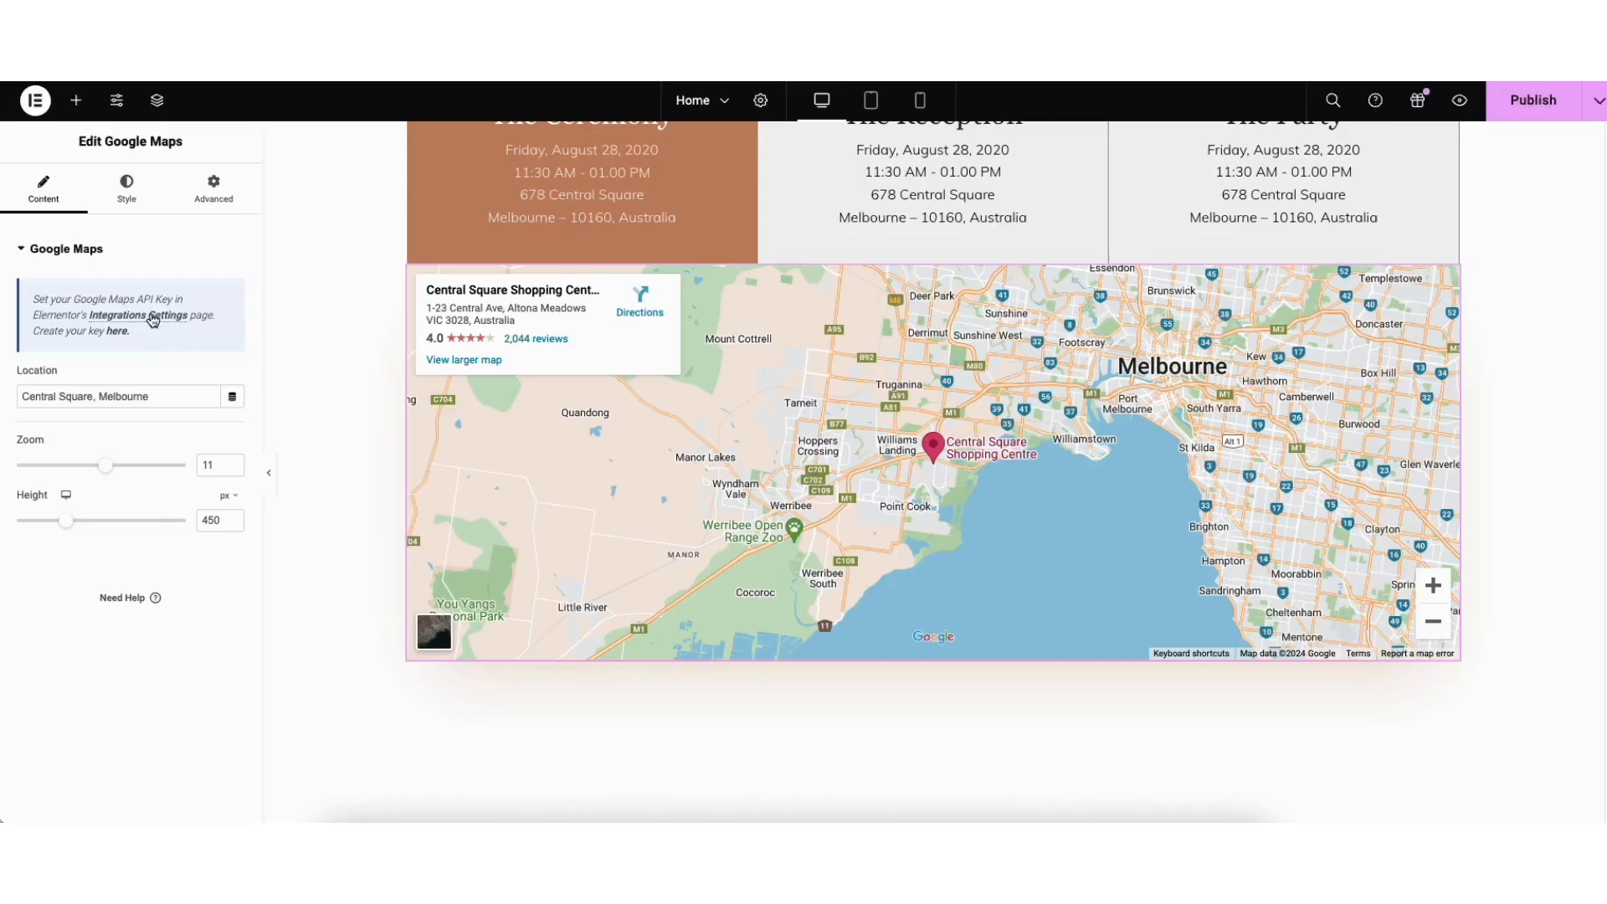
click(153, 318)
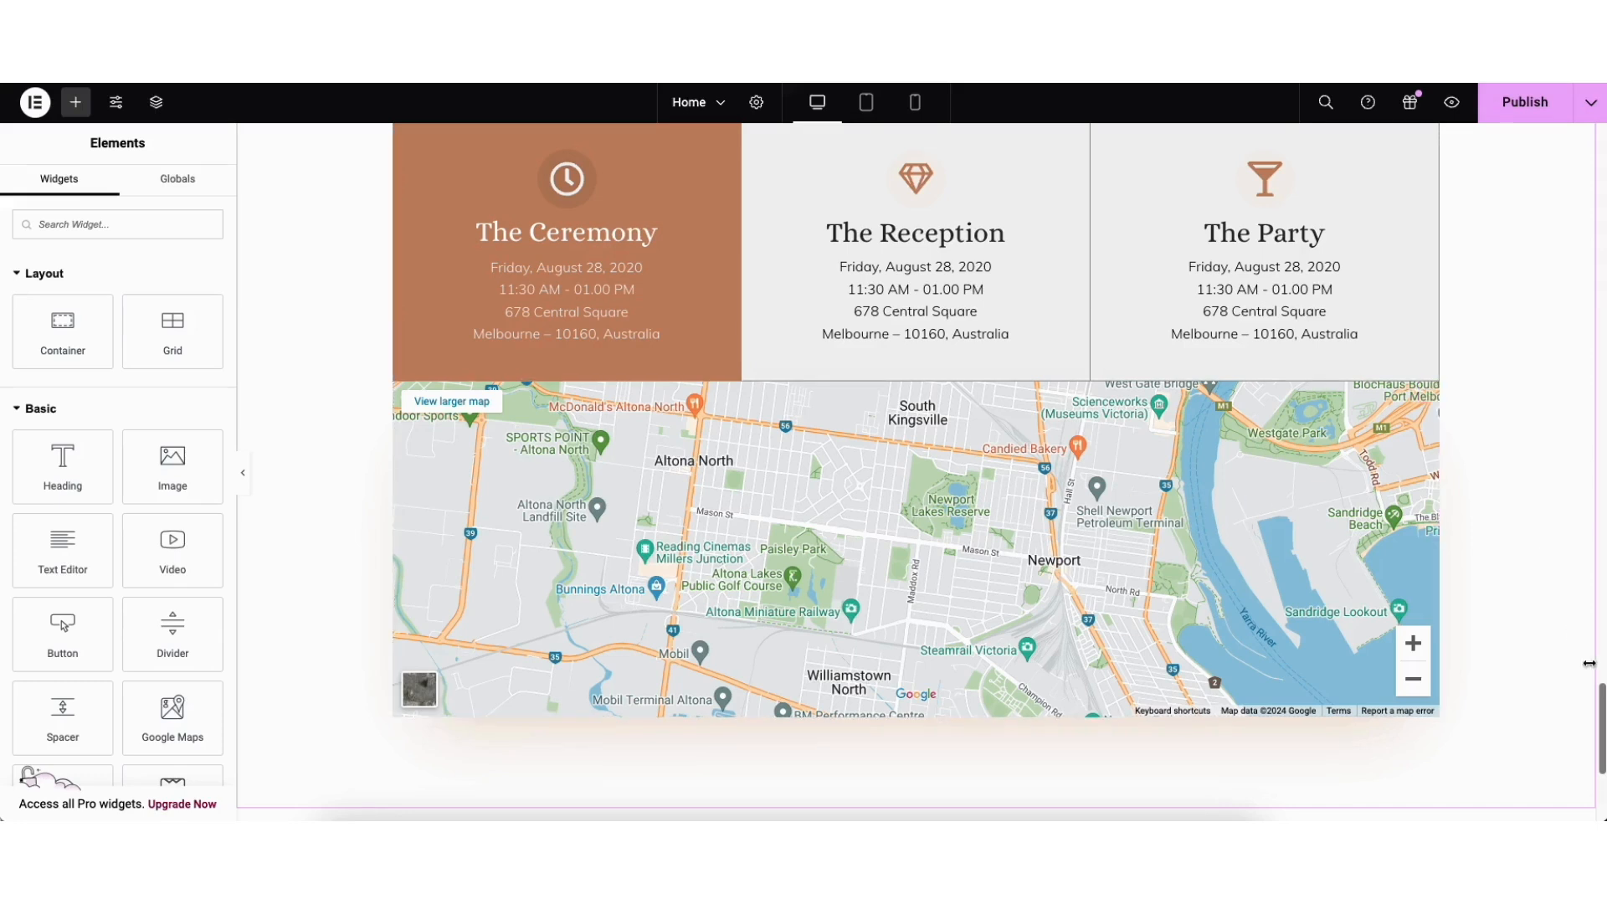
Step: Save the Home page as a draft and open its preview
scroll(1585, 636, up, 7)
scroll(1585, 621, up, 10)
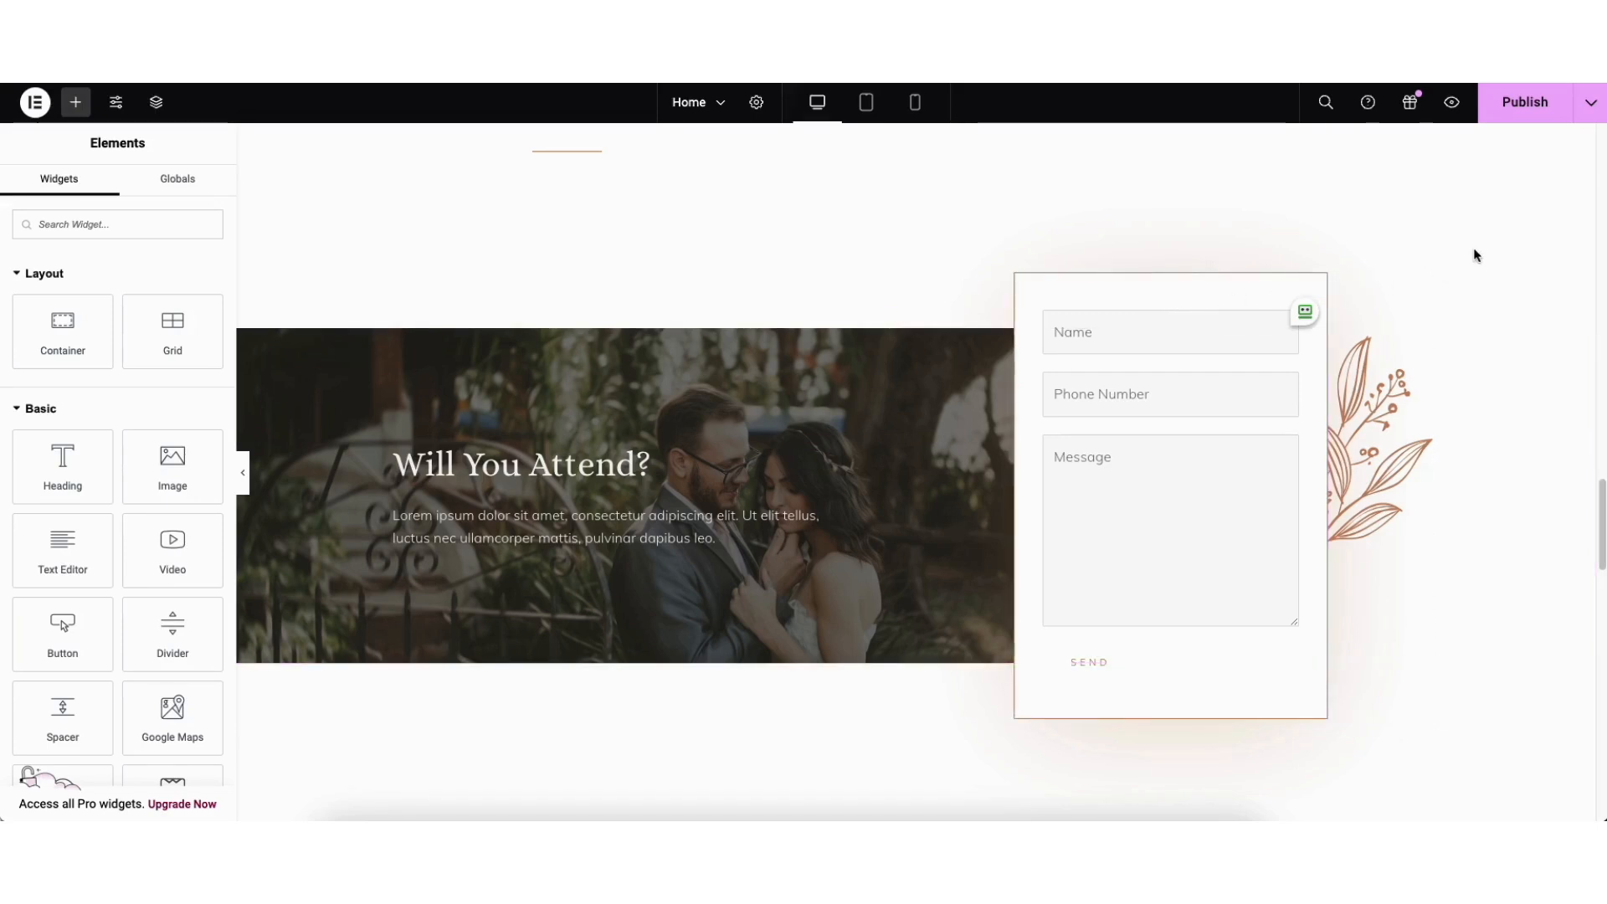
click(1584, 113)
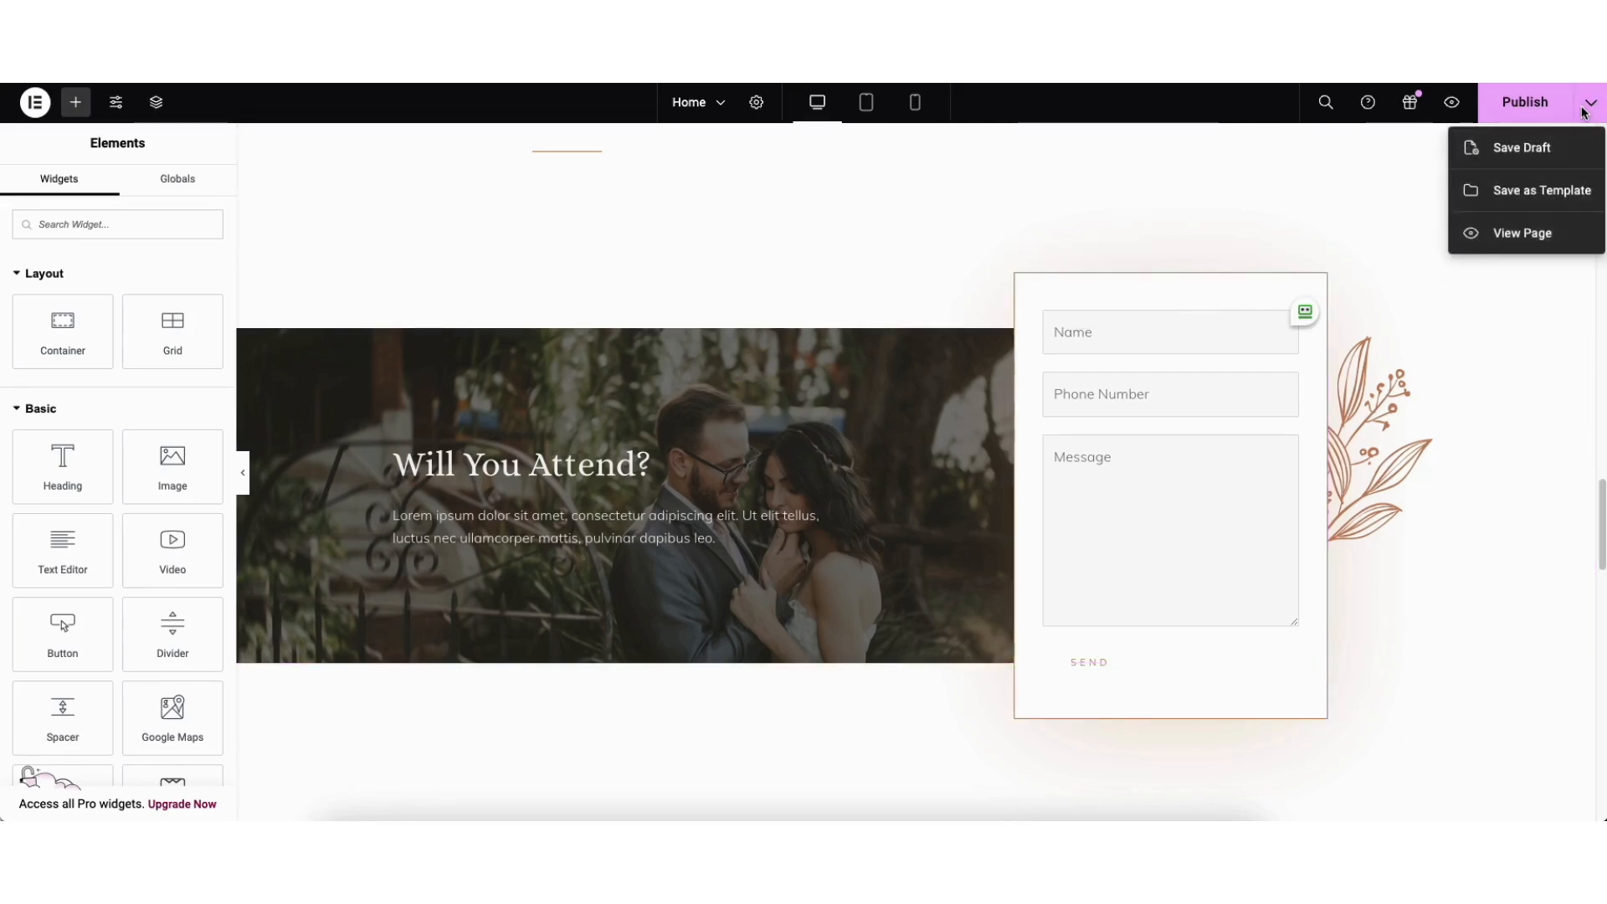
click(1538, 151)
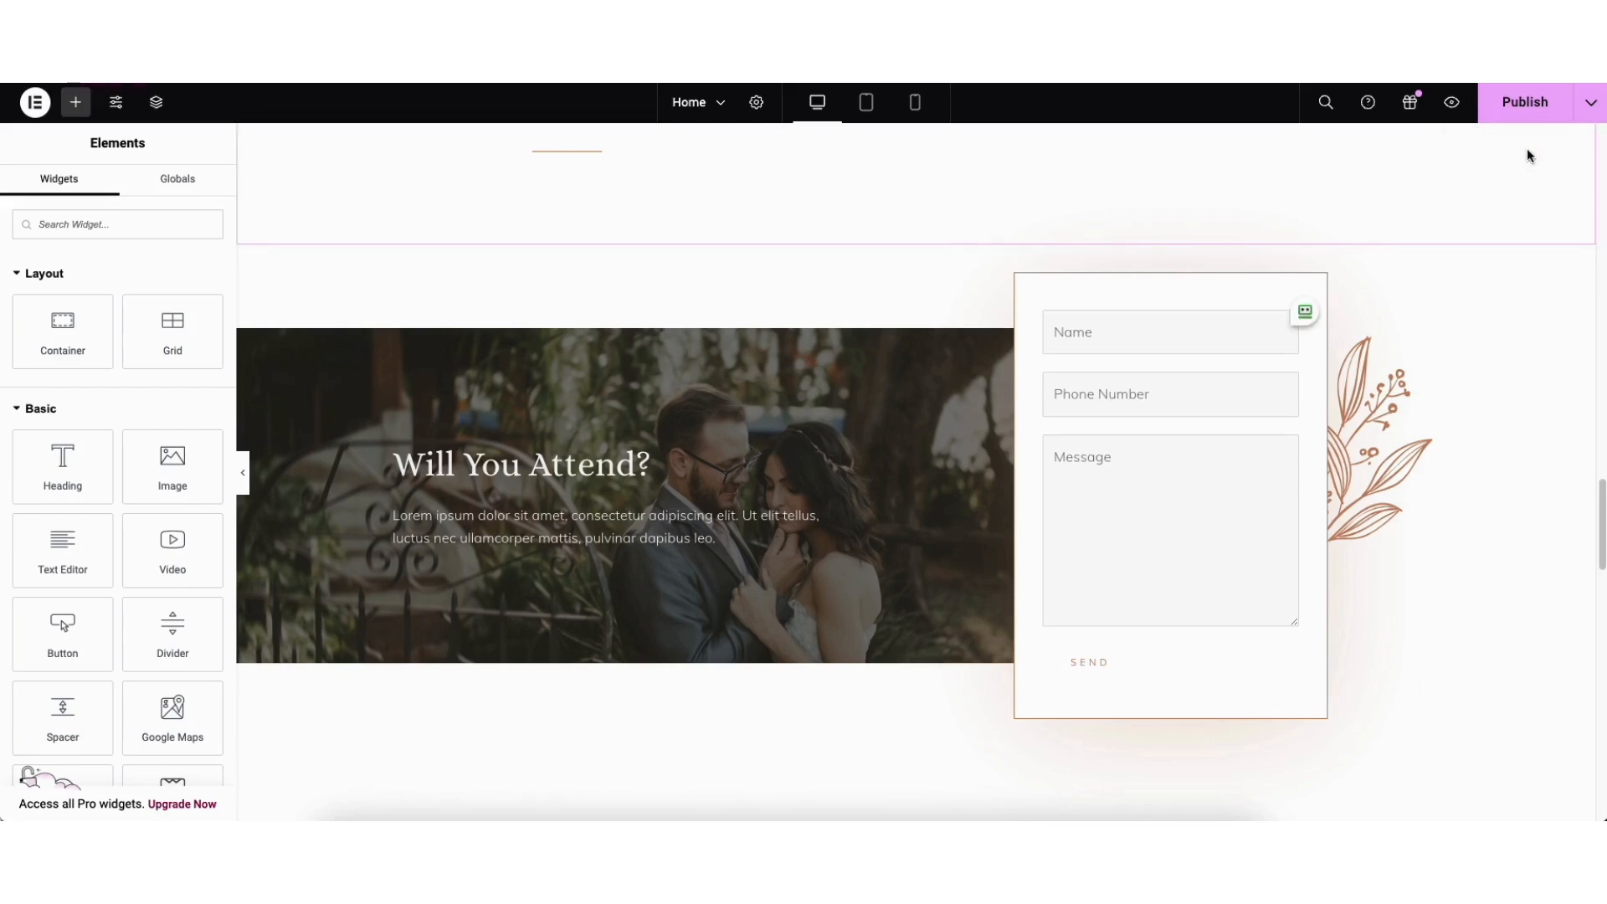
click(1453, 107)
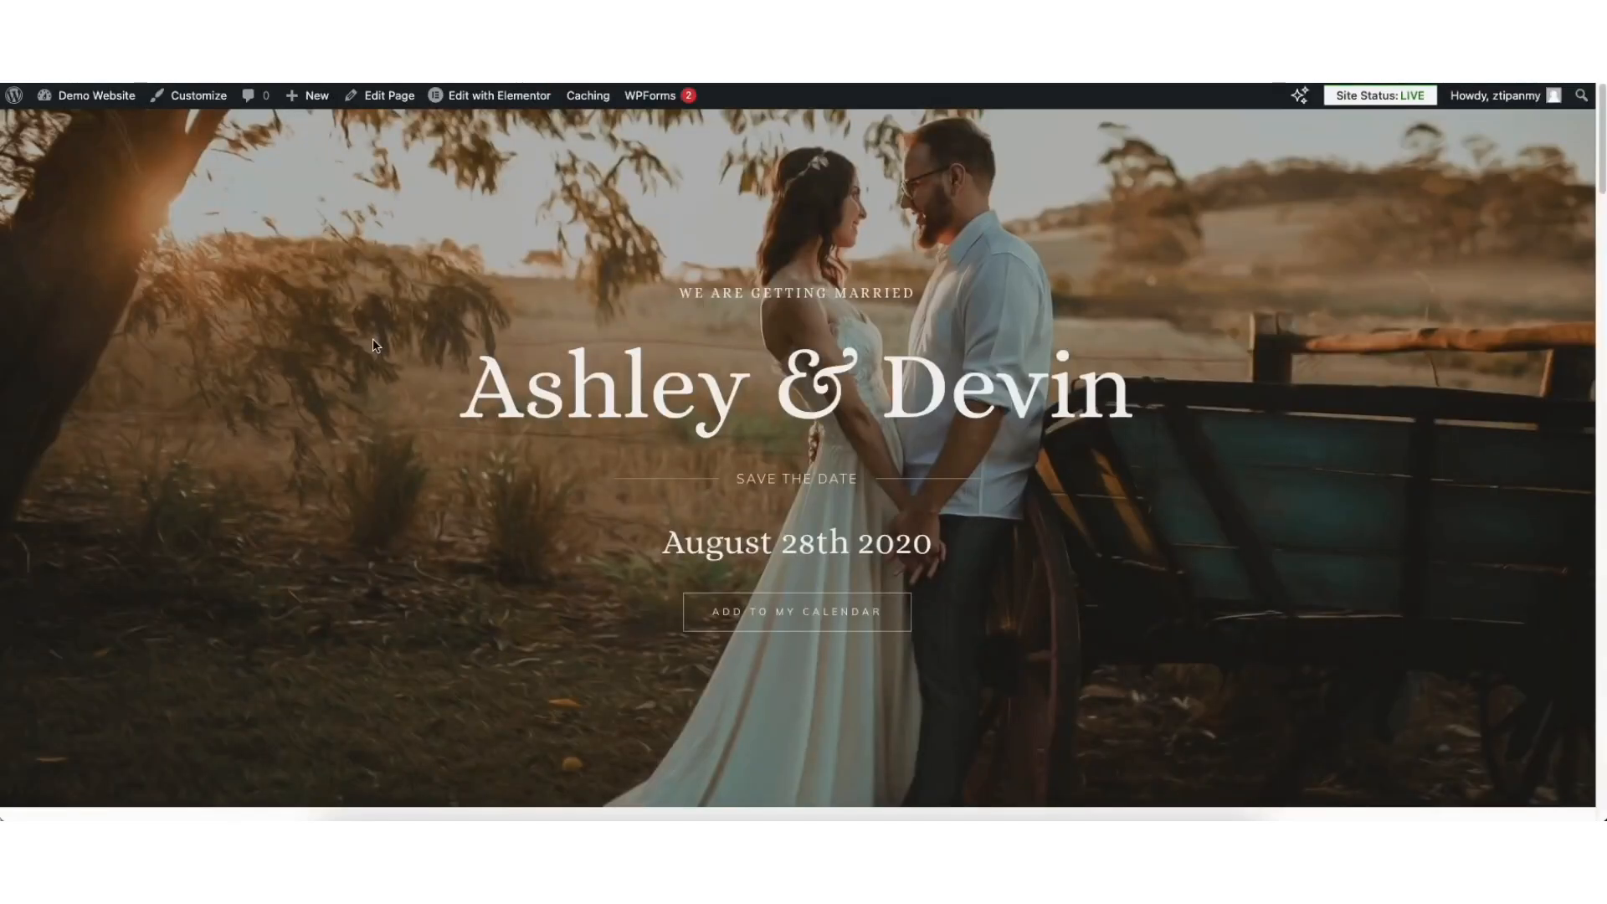
Step: Go to the site's WordPress dashboard and open the Attendee Form in WPForms for editing
mouse_move(87, 103)
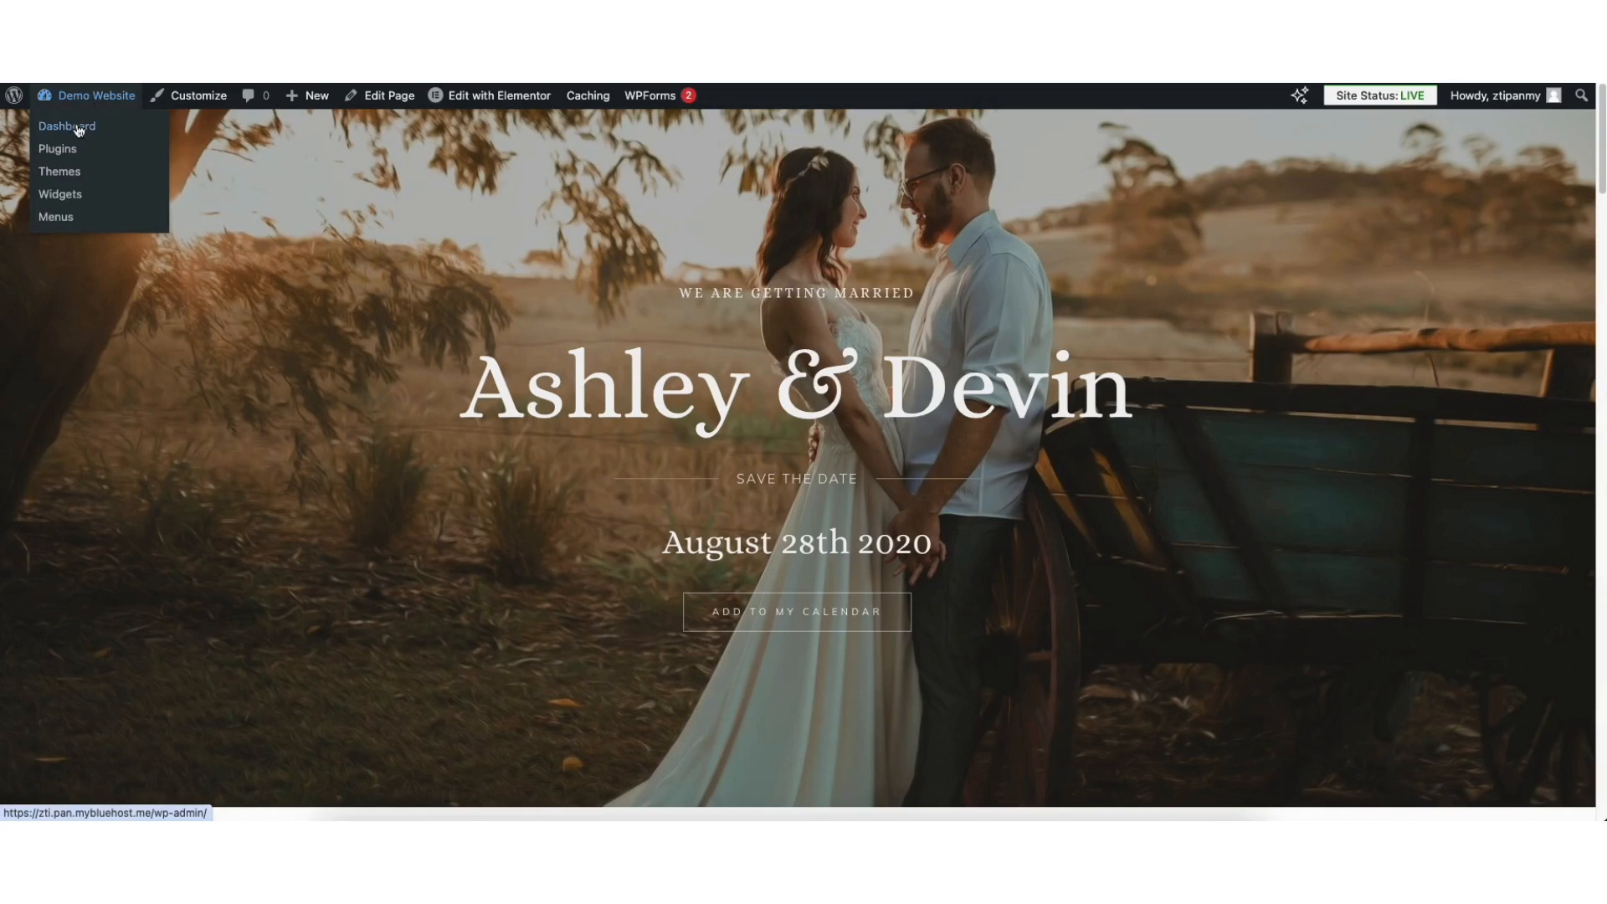
click(67, 127)
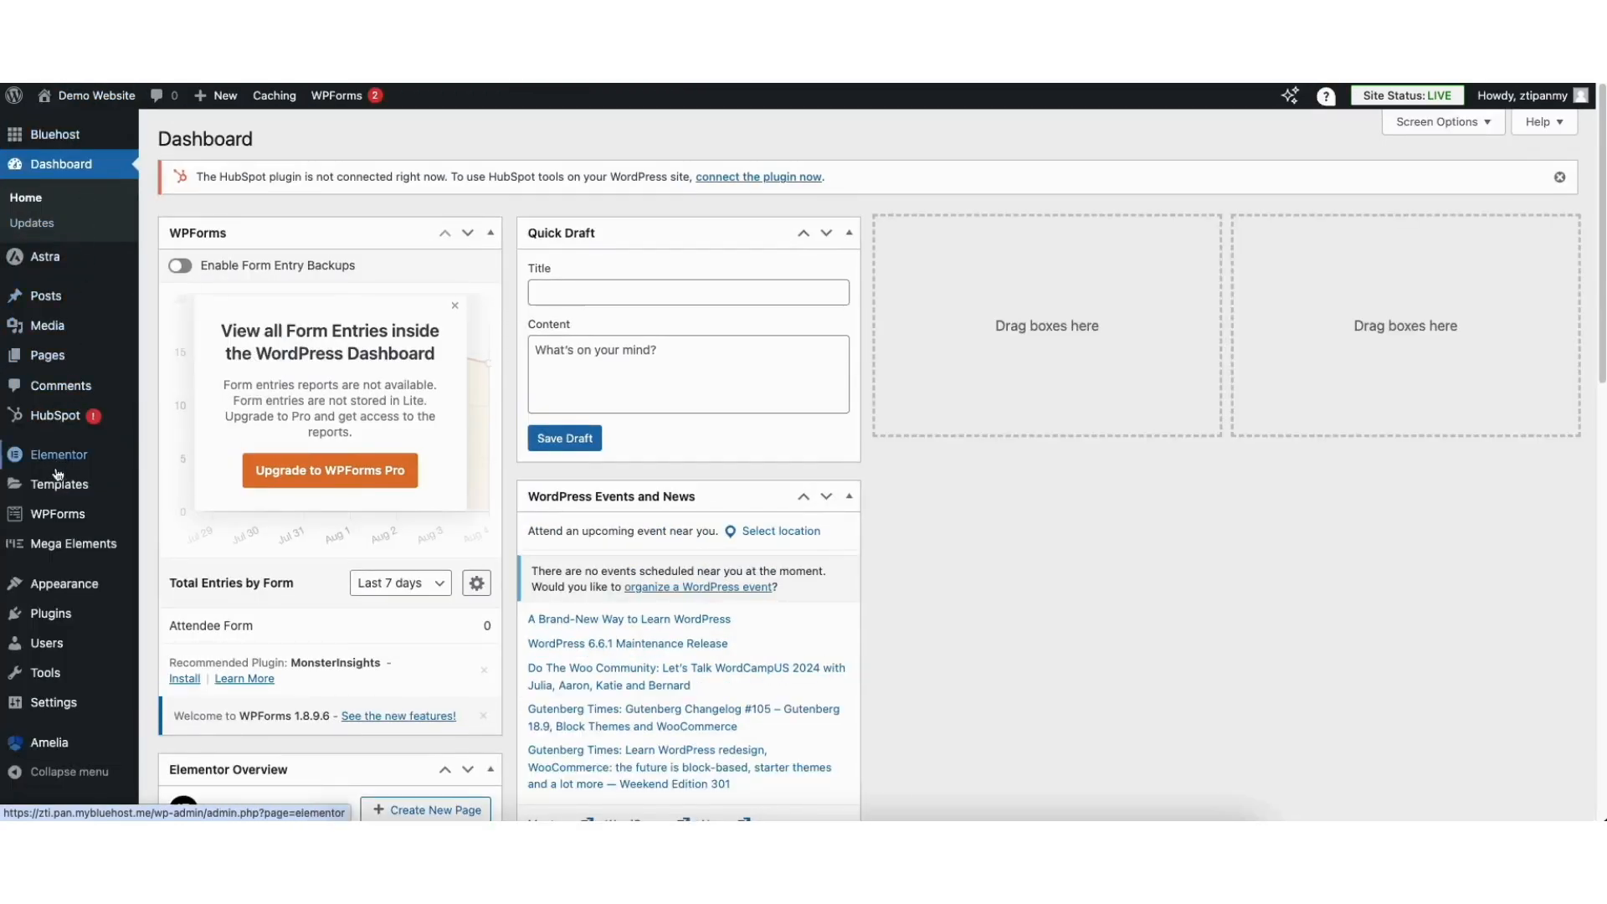
click(53, 518)
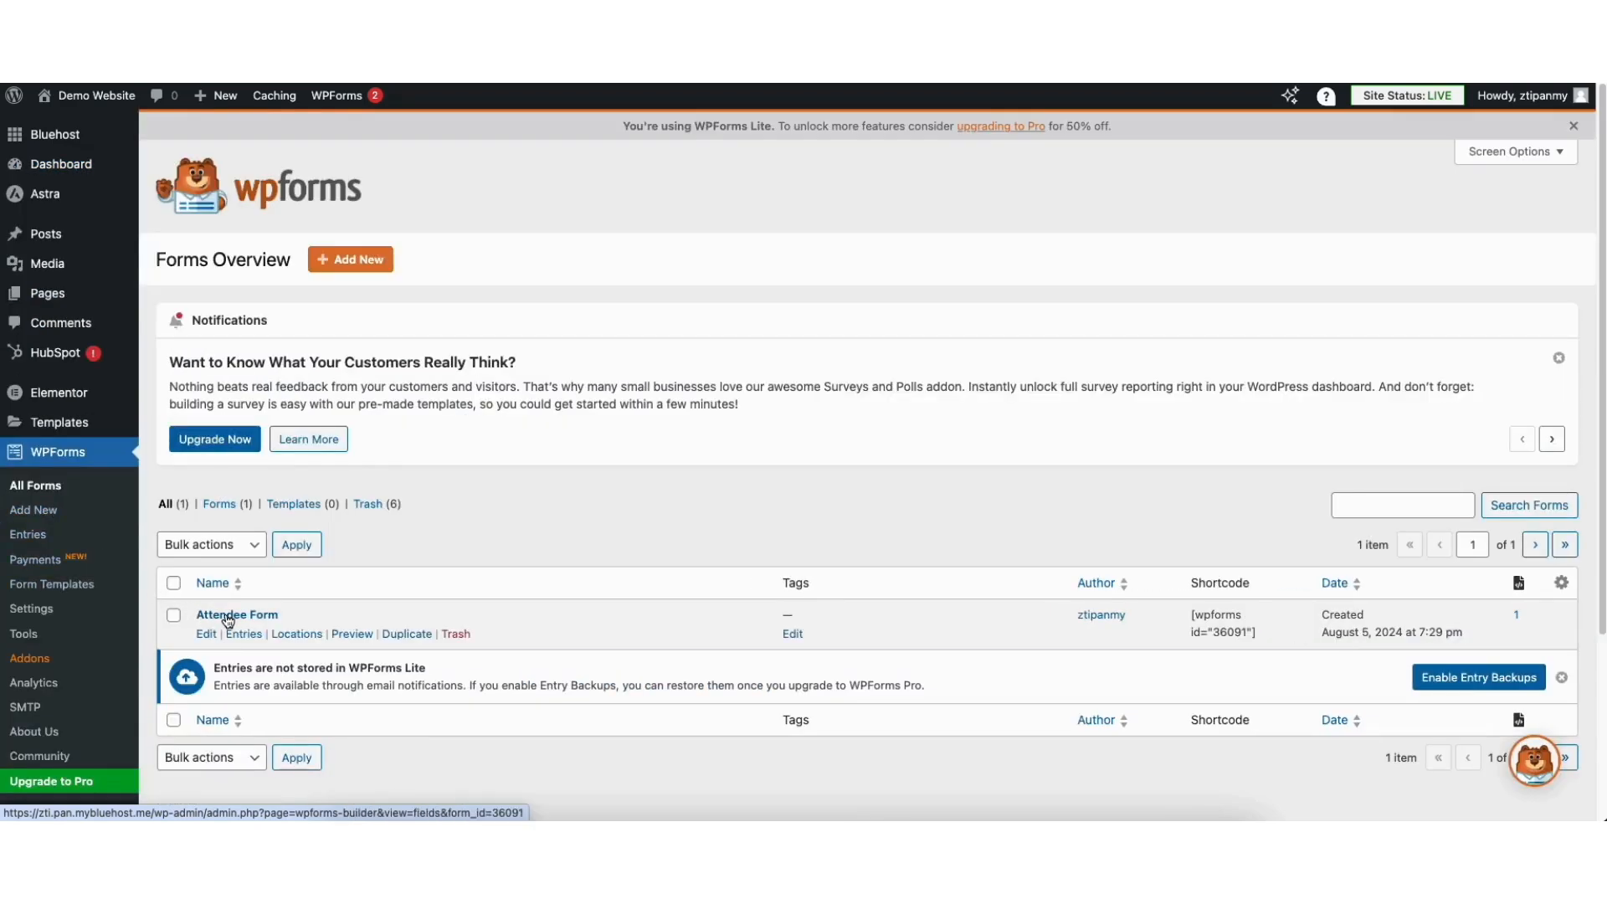
click(207, 636)
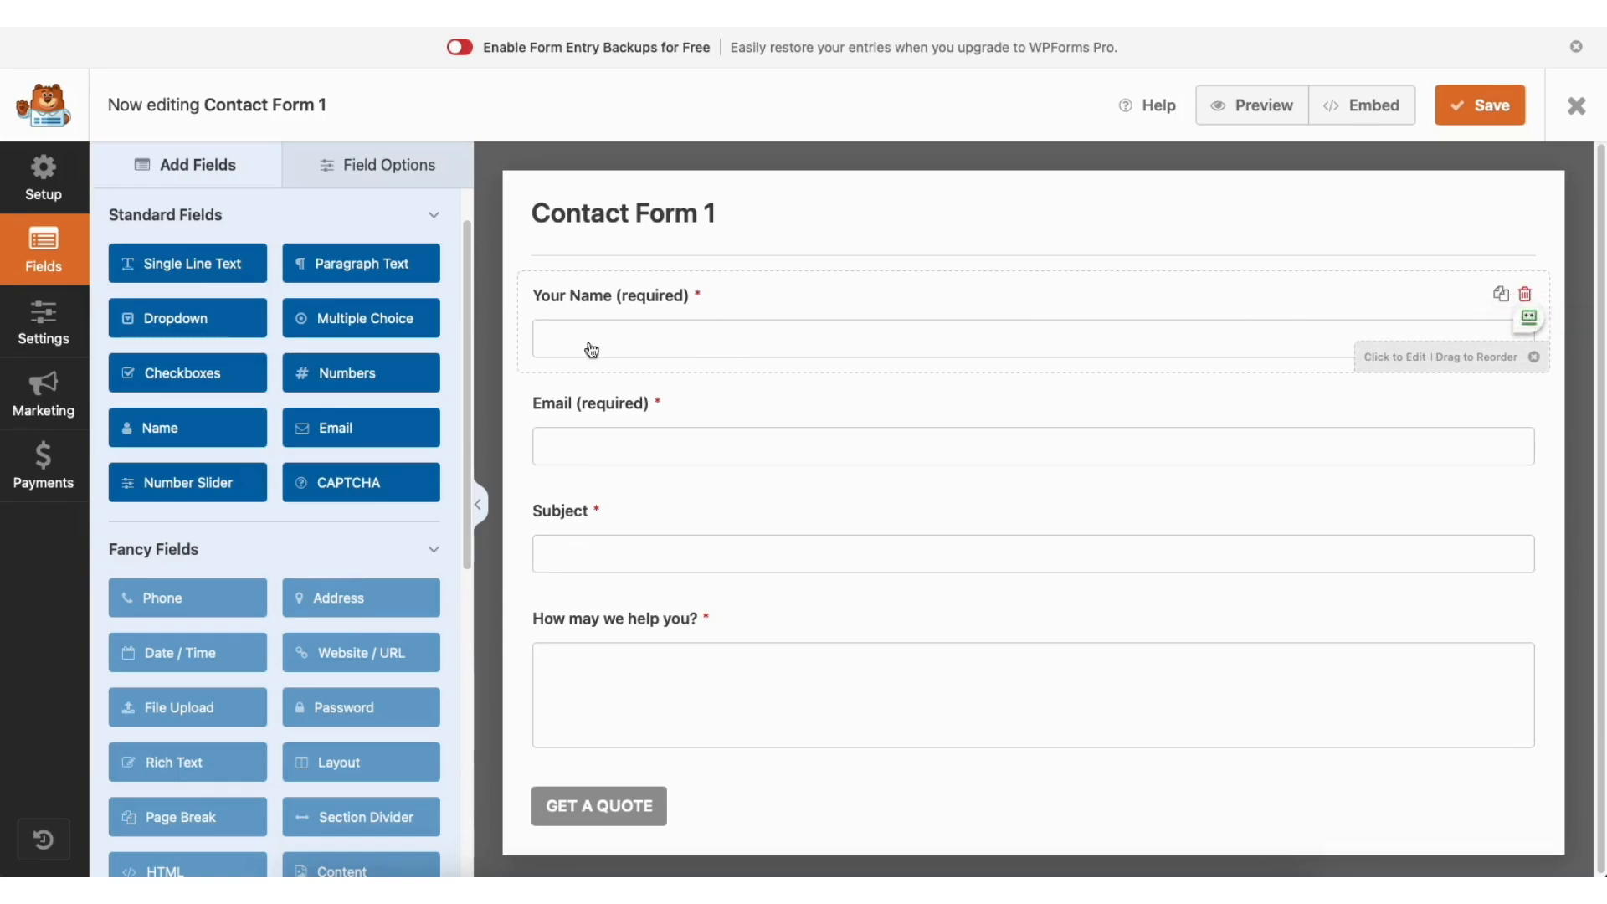
Step: Add a Single Line Text field between the Your Name and Email fields, and open the field options
mouse_move(596, 288)
mouse_down()
mouse_move(604, 428)
mouse_move(593, 295)
mouse_up()
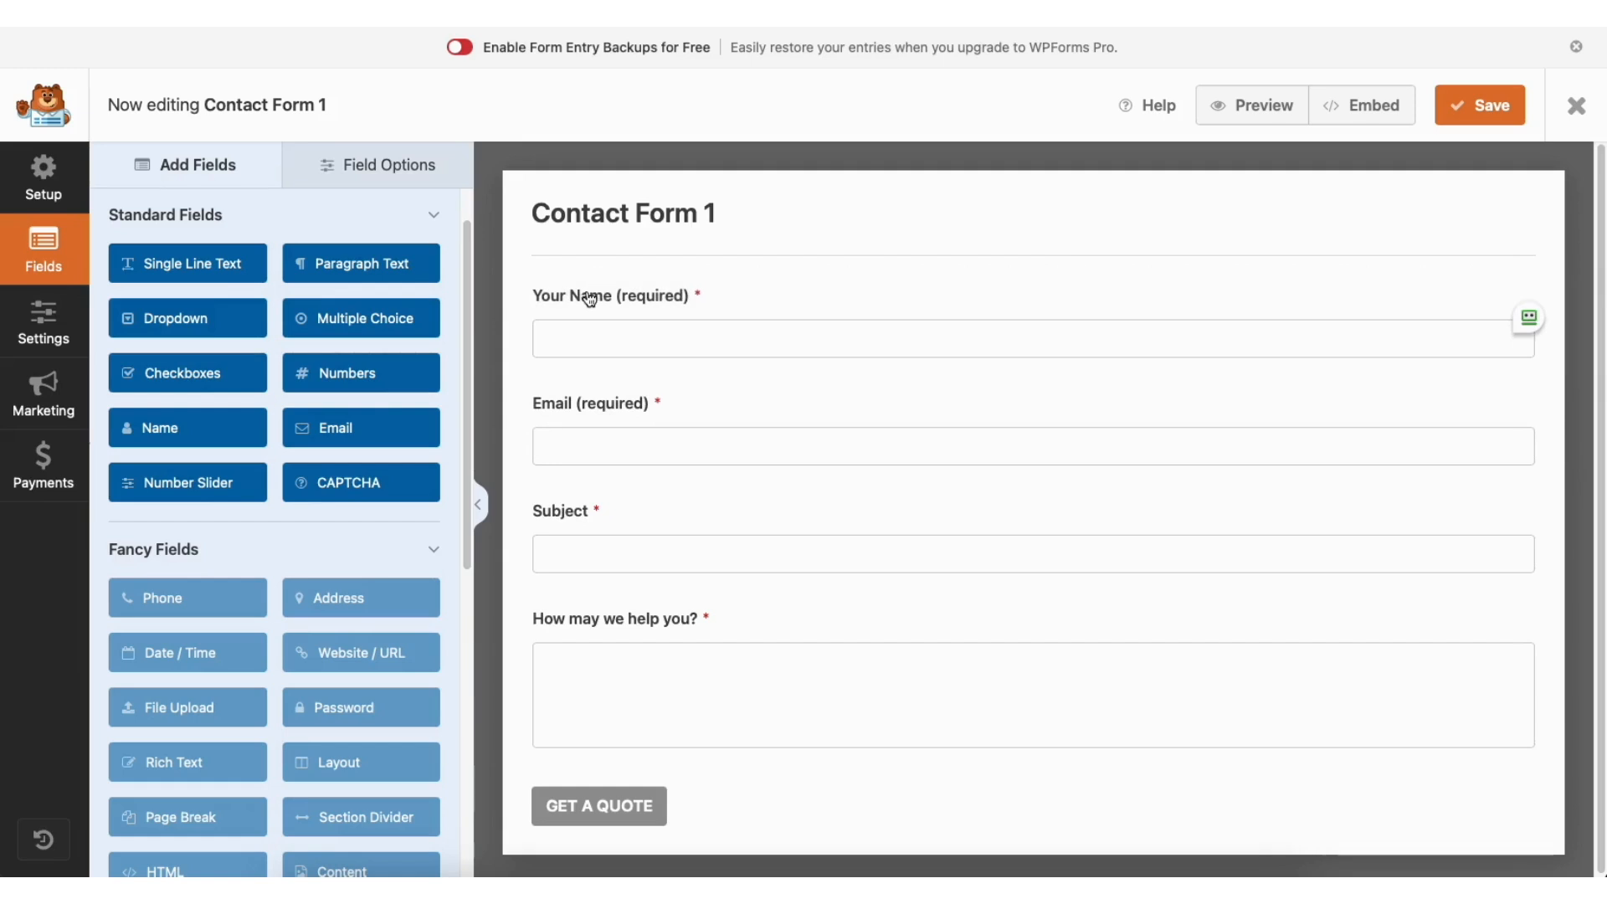
drag(205, 266, 627, 391)
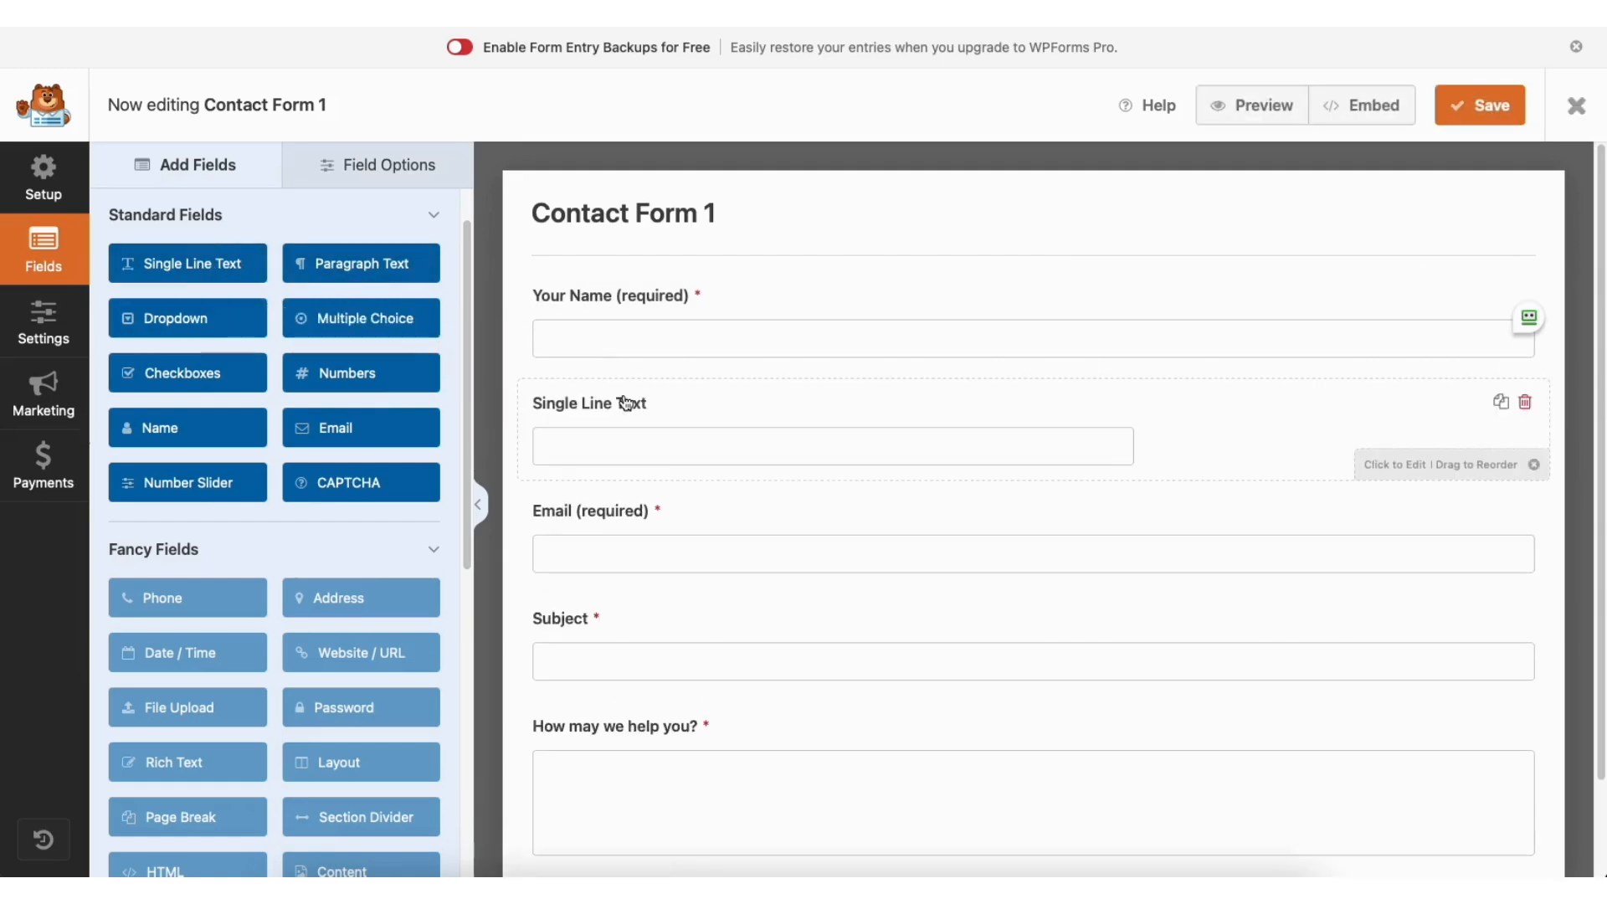
click(382, 176)
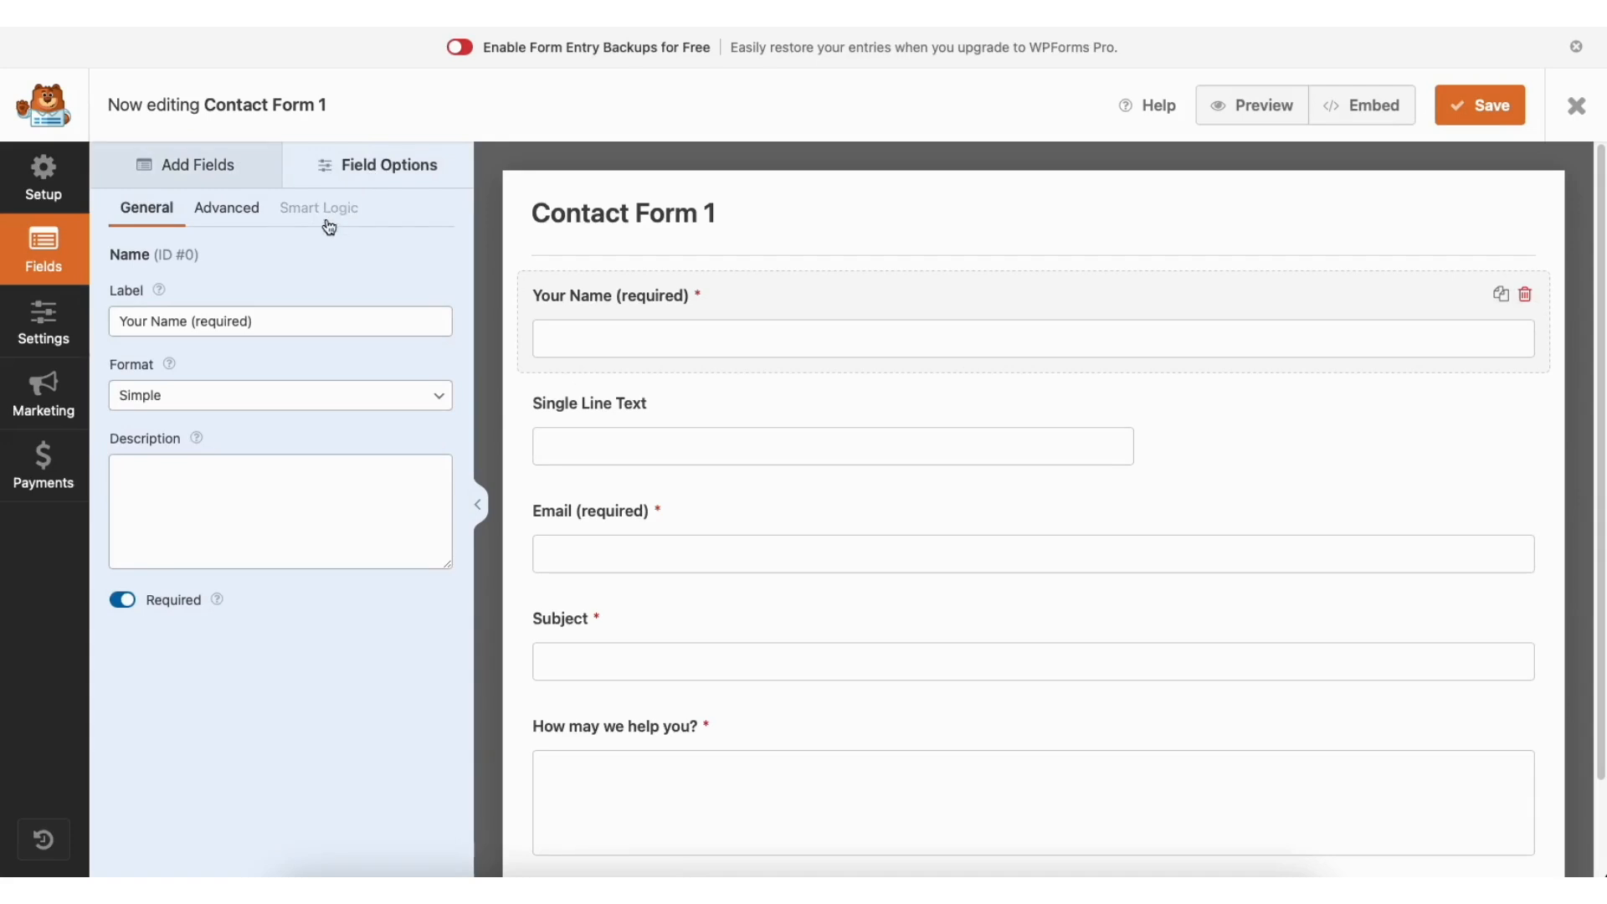
Step: Examine the Your Name field's label, Required setting and field size choices, keeping it required and Large
click(247, 321)
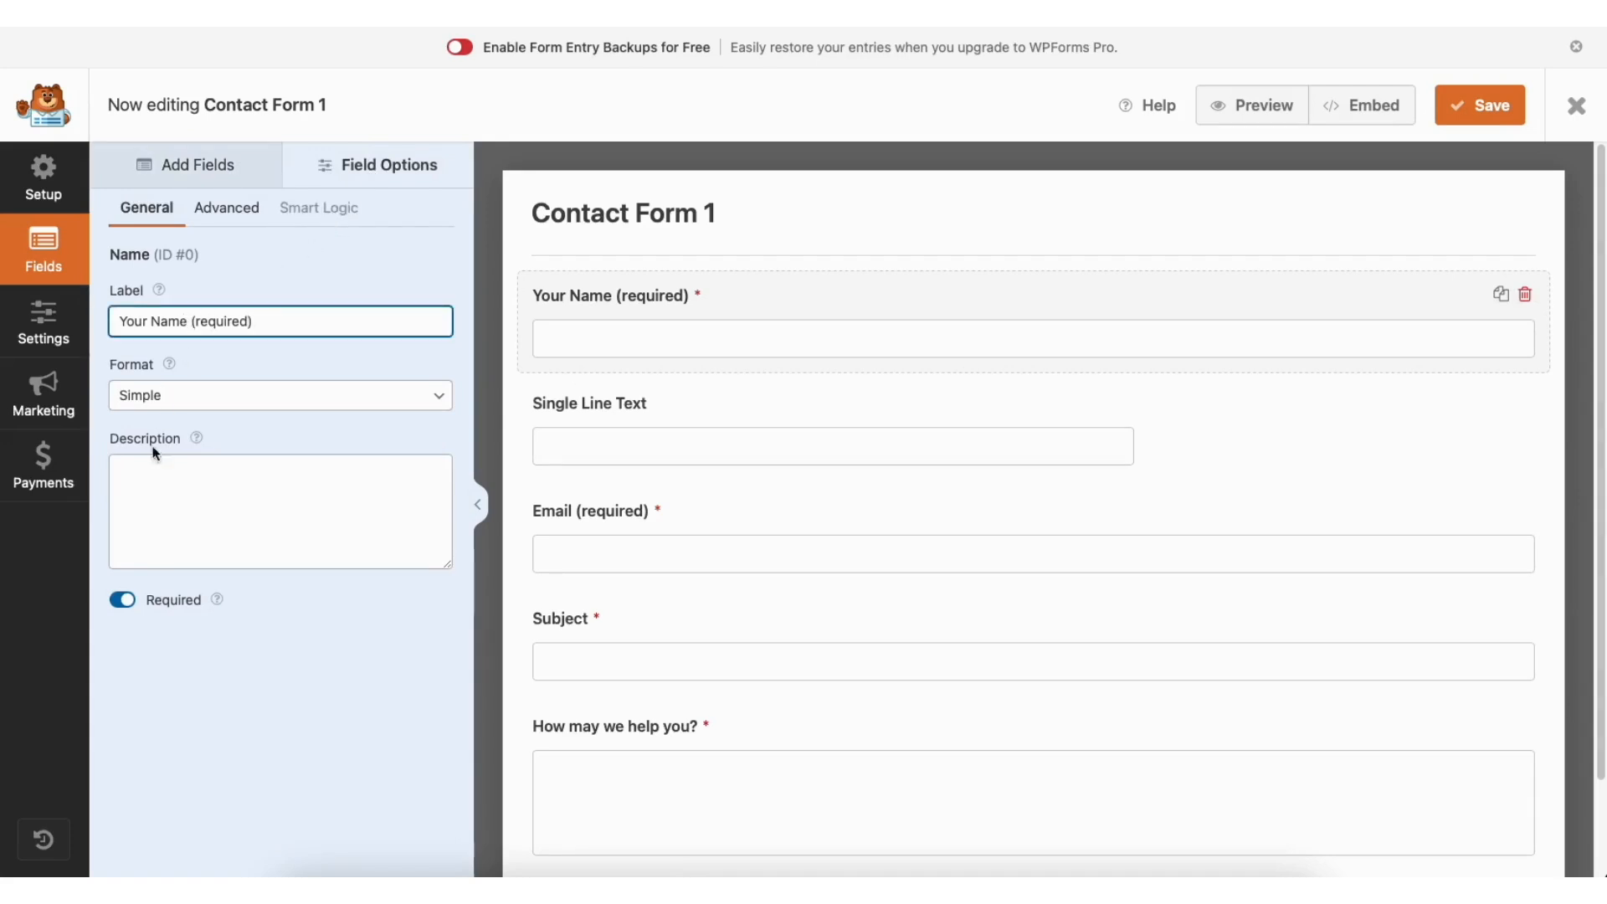
click(122, 601)
click(126, 603)
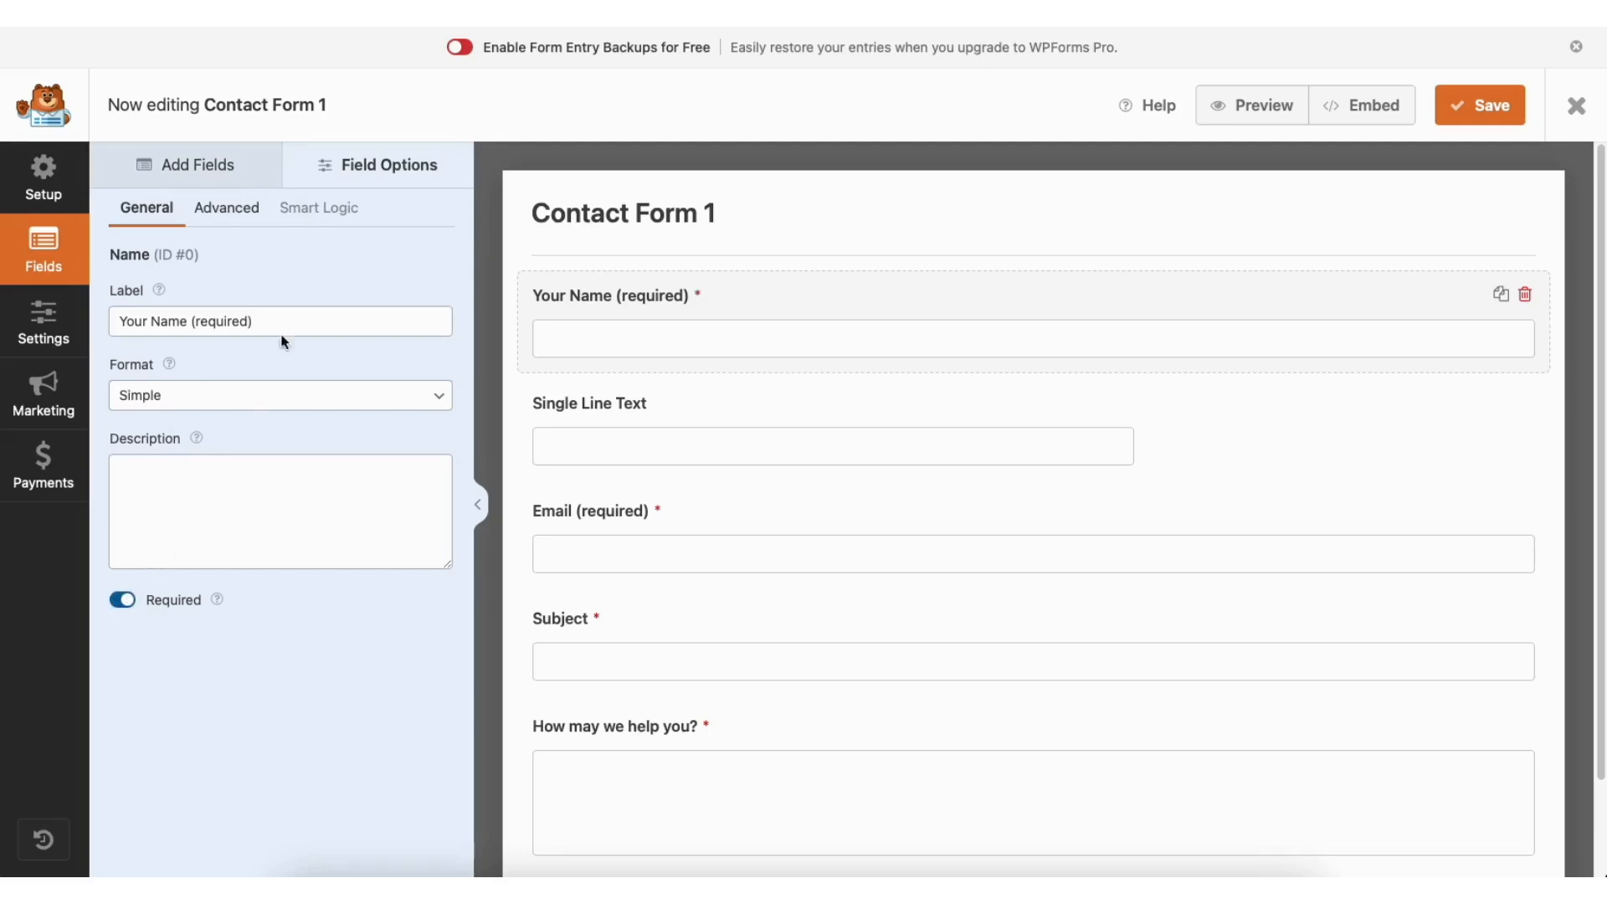
click(245, 216)
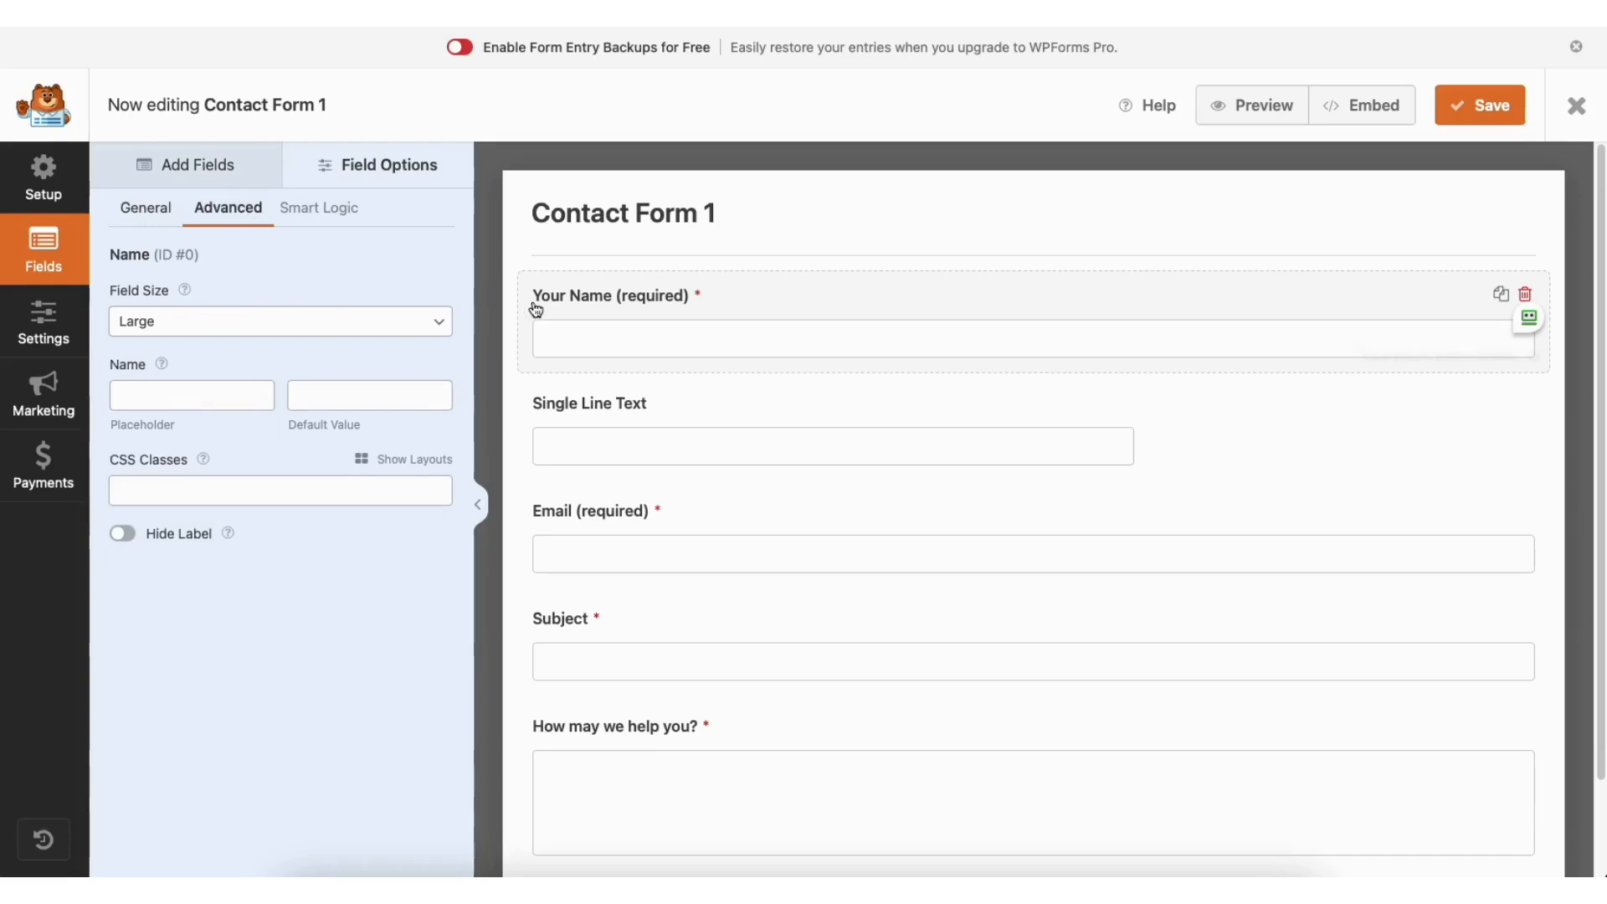
click(225, 324)
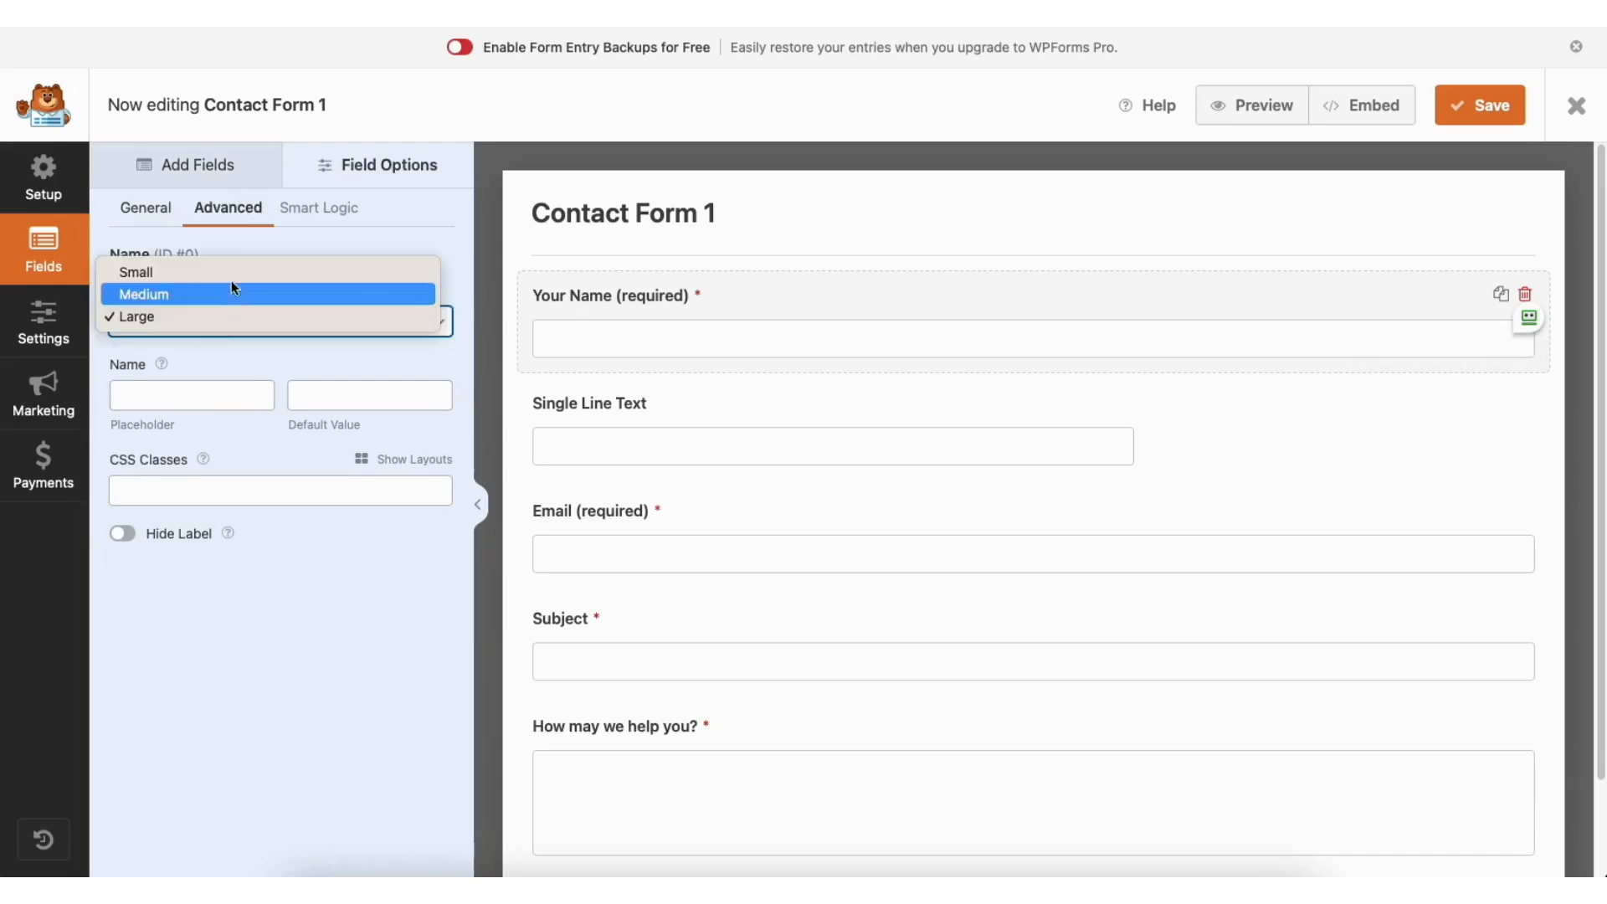
click(220, 315)
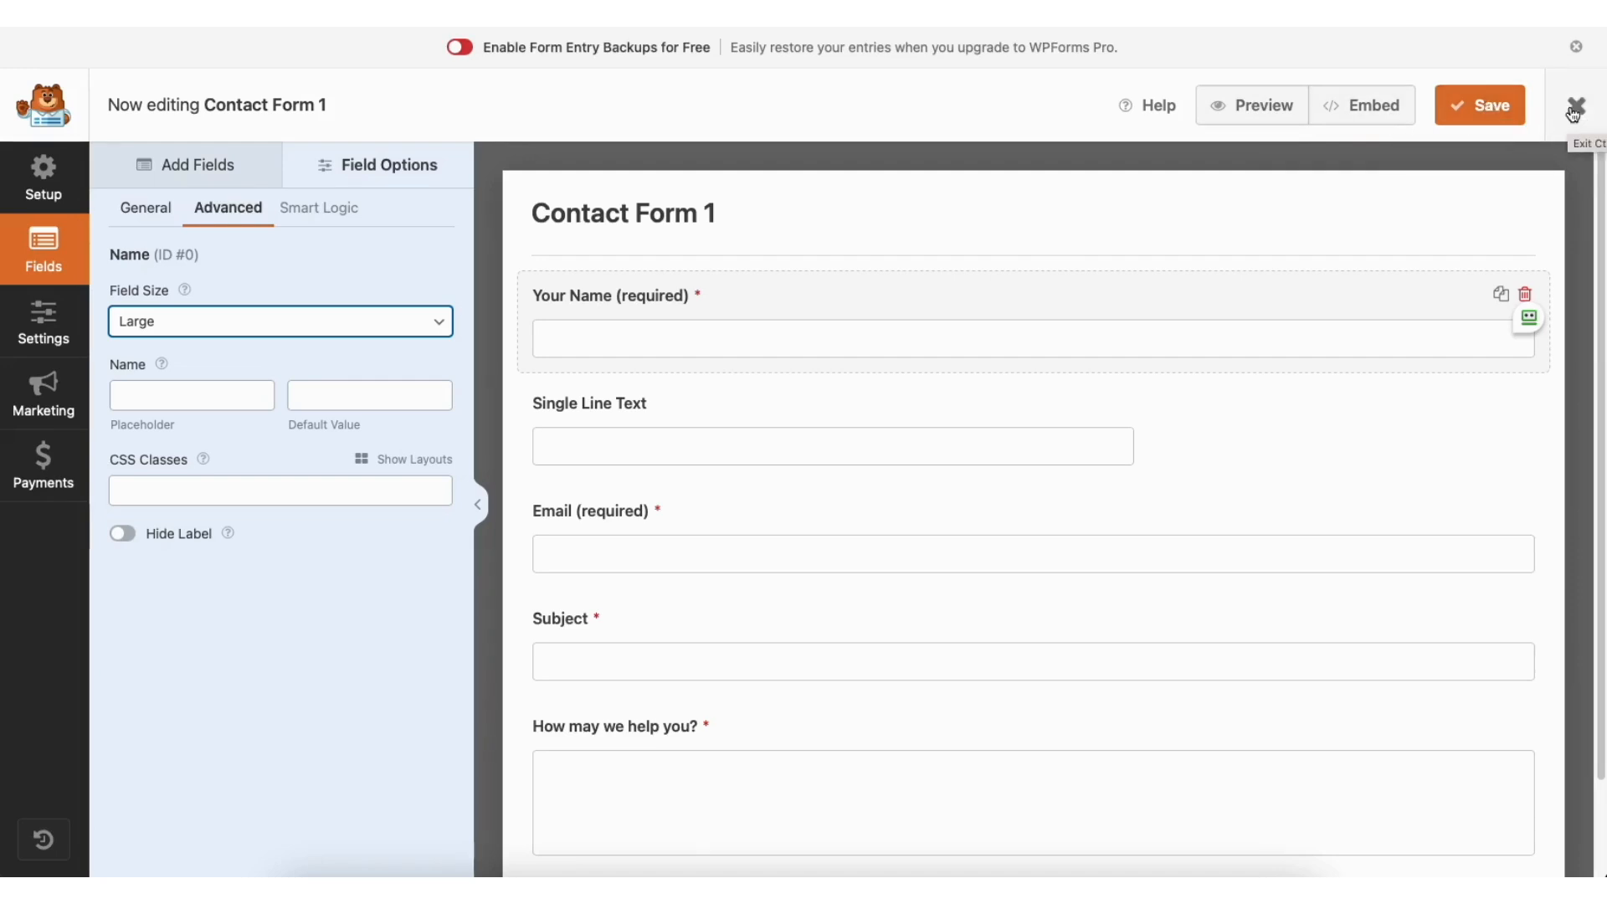
Step: Examine the form's general, spam protection, notification and confirmation settings
click(51, 318)
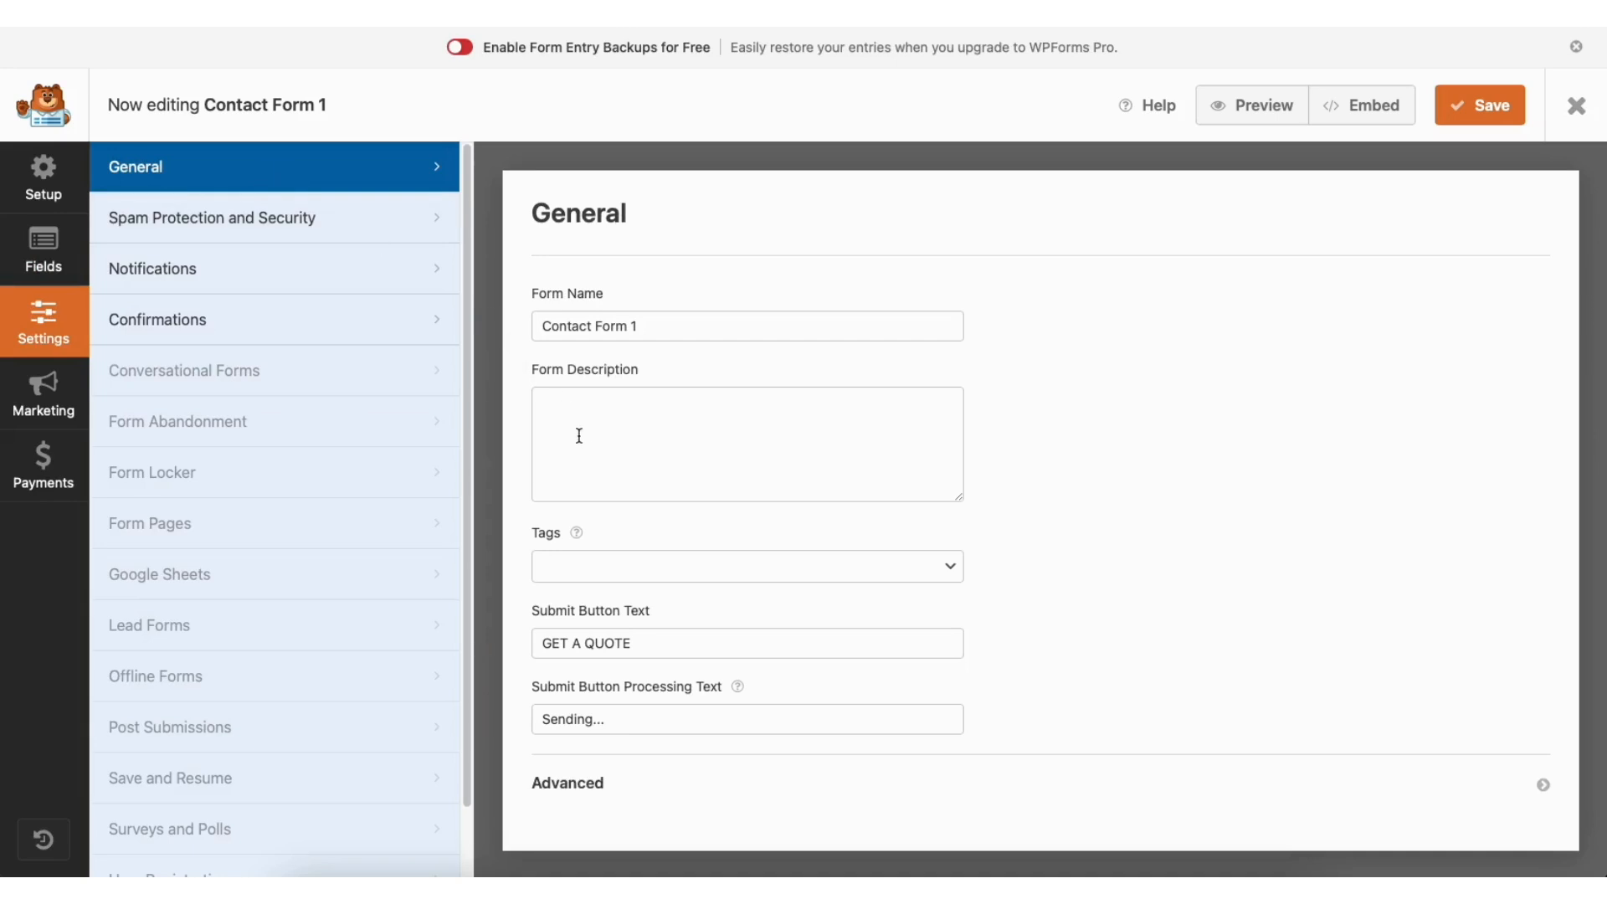
click(334, 221)
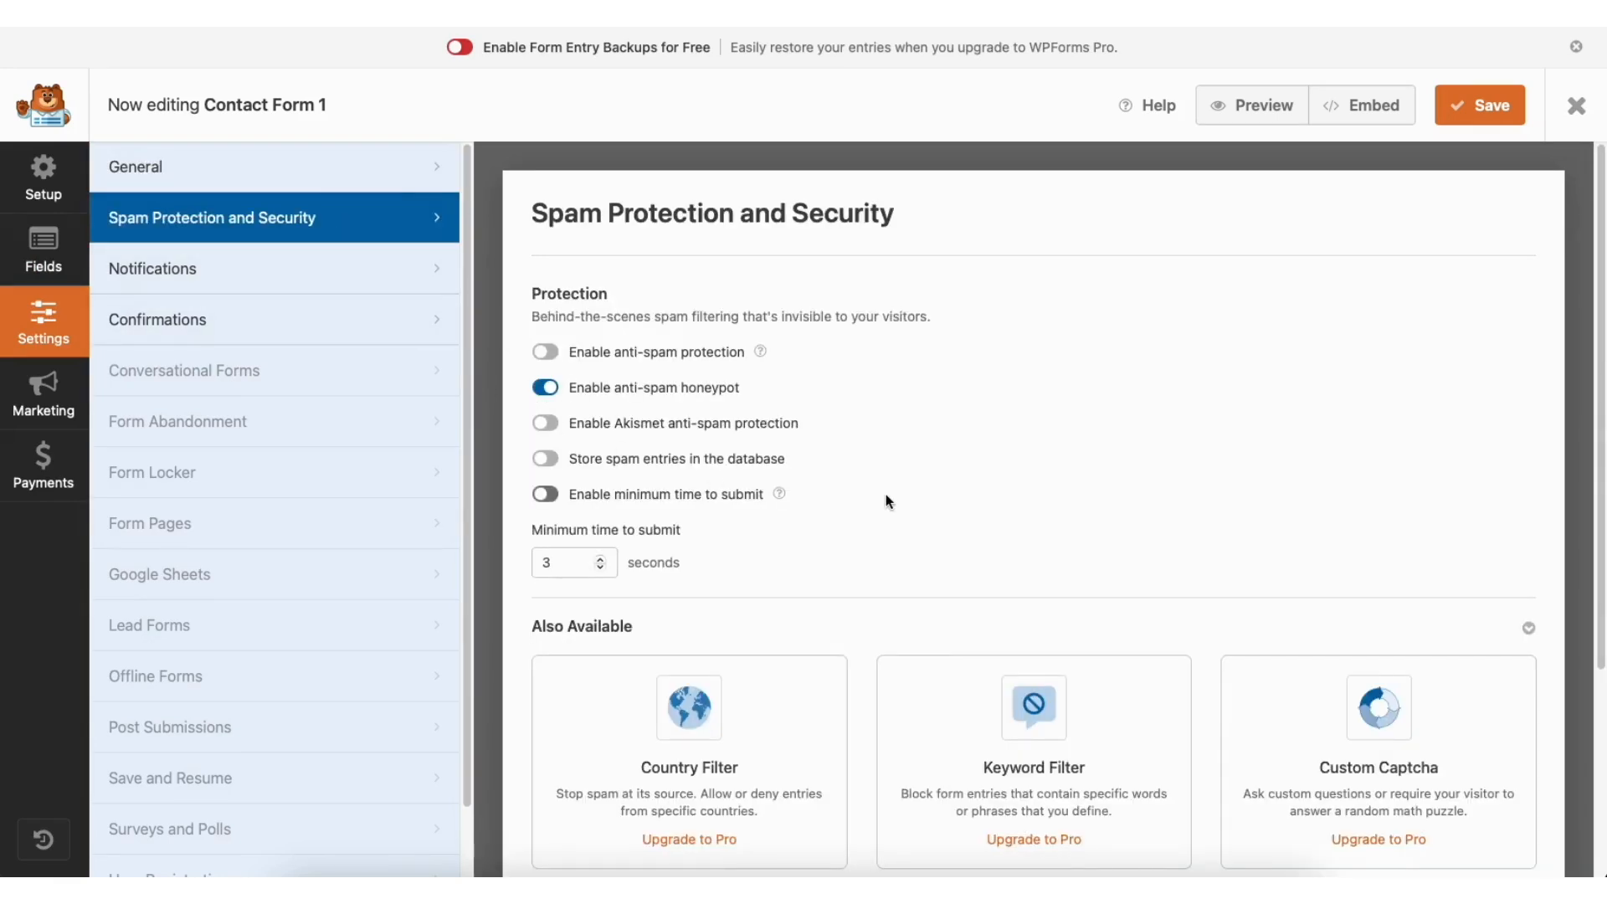
click(306, 274)
drag(1594, 283, 1605, 452)
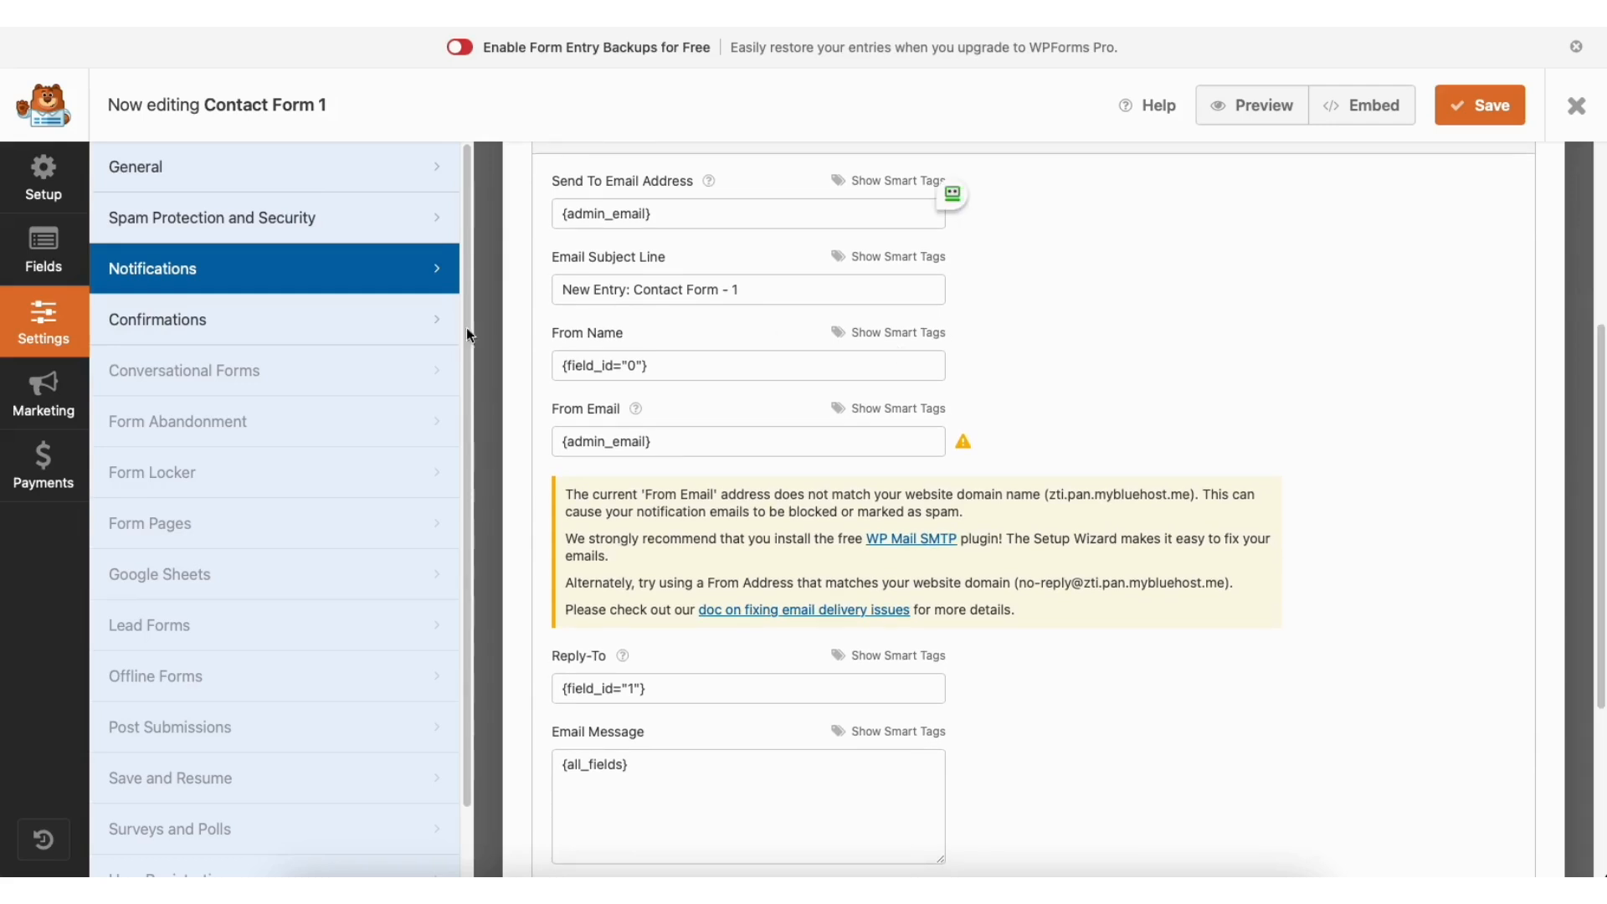
click(309, 318)
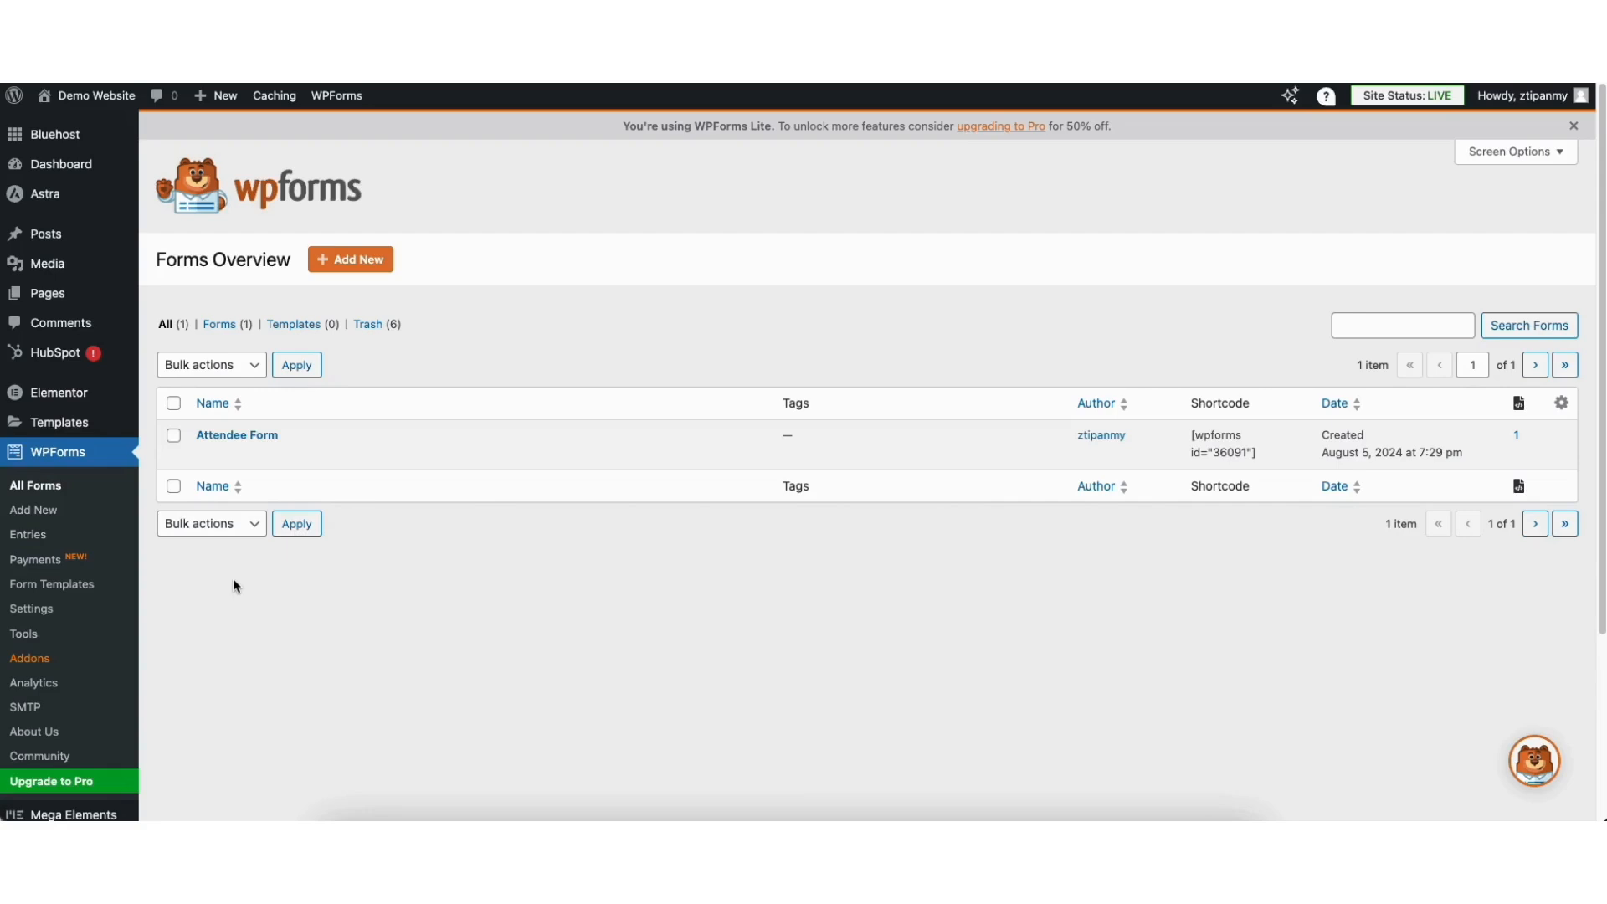
Step: Visit the site from the dashboard, reopen the home page in Elementor and look over its save options
mouse_move(77, 98)
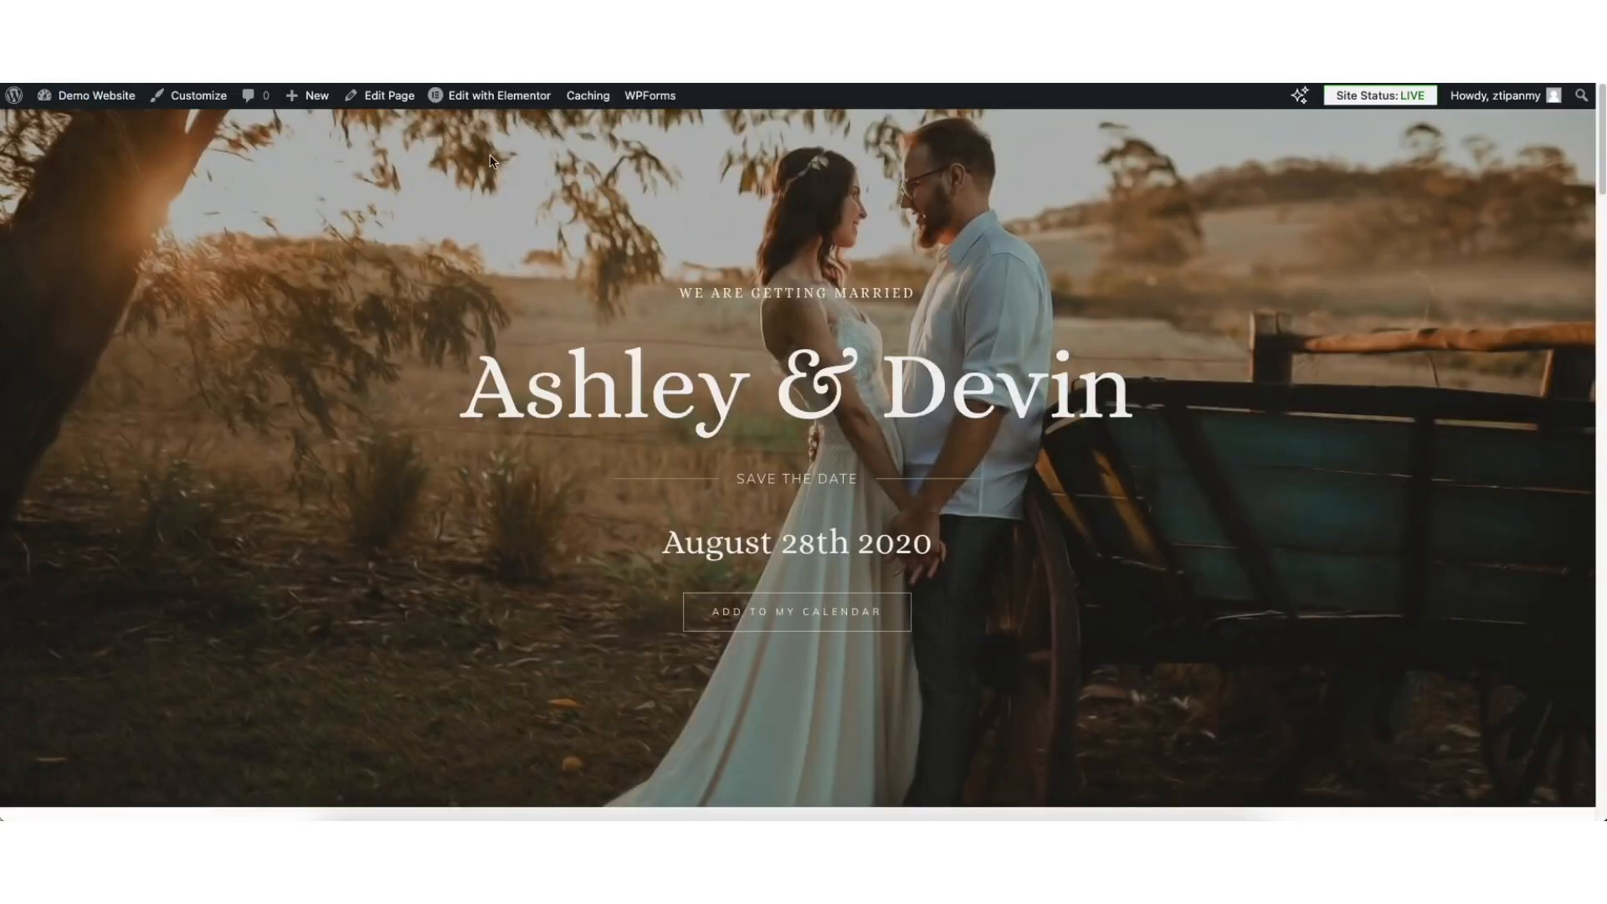
click(486, 97)
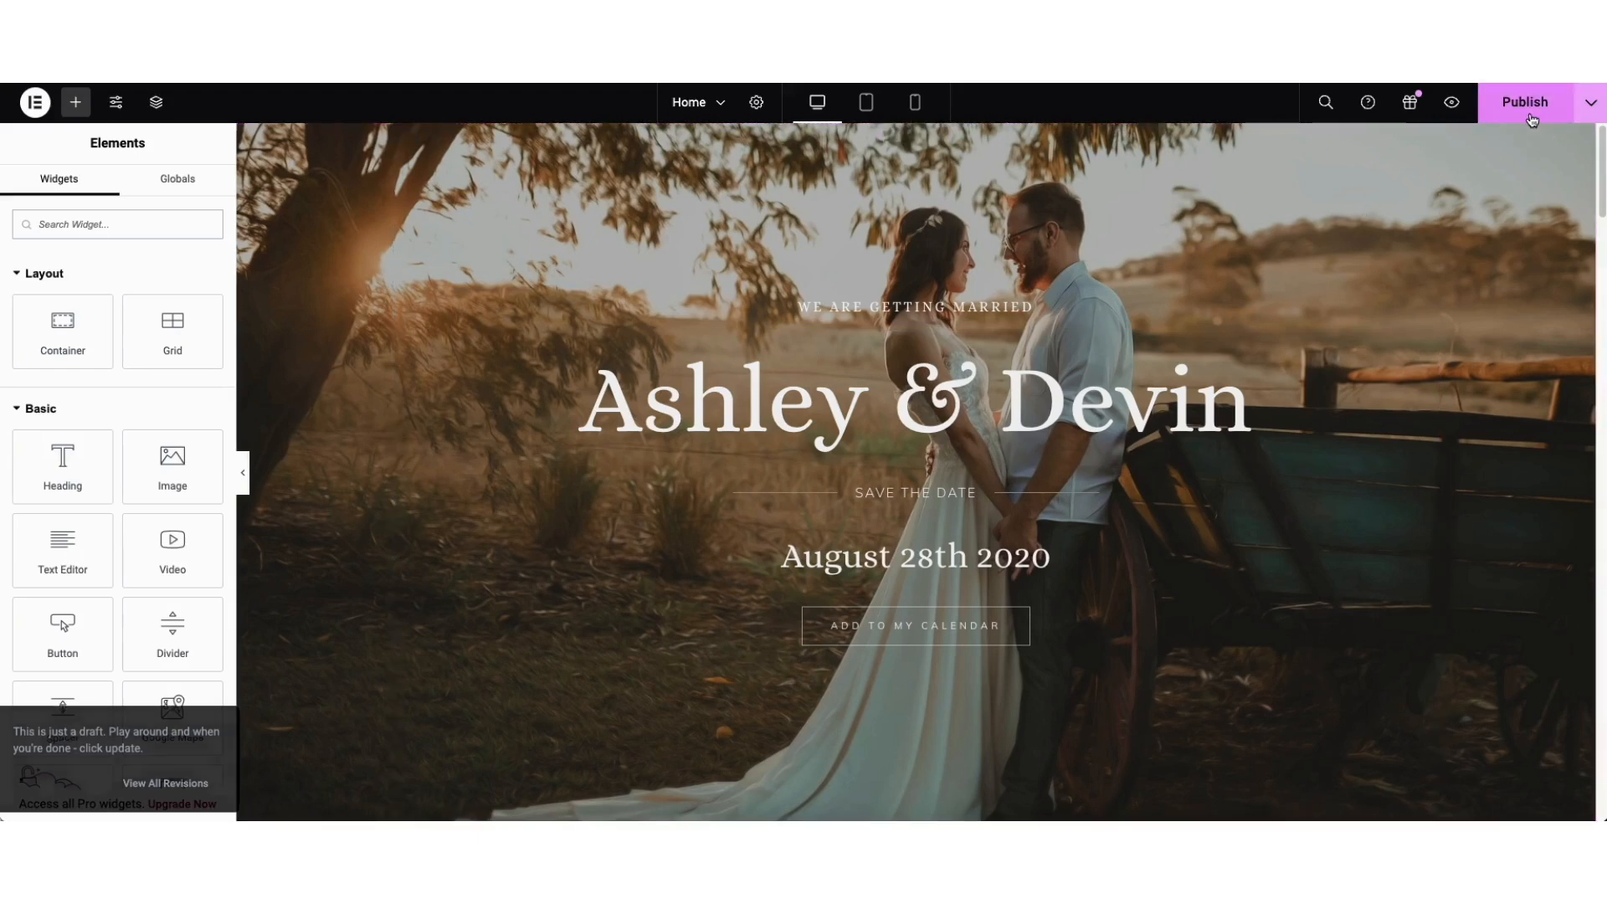
click(1598, 114)
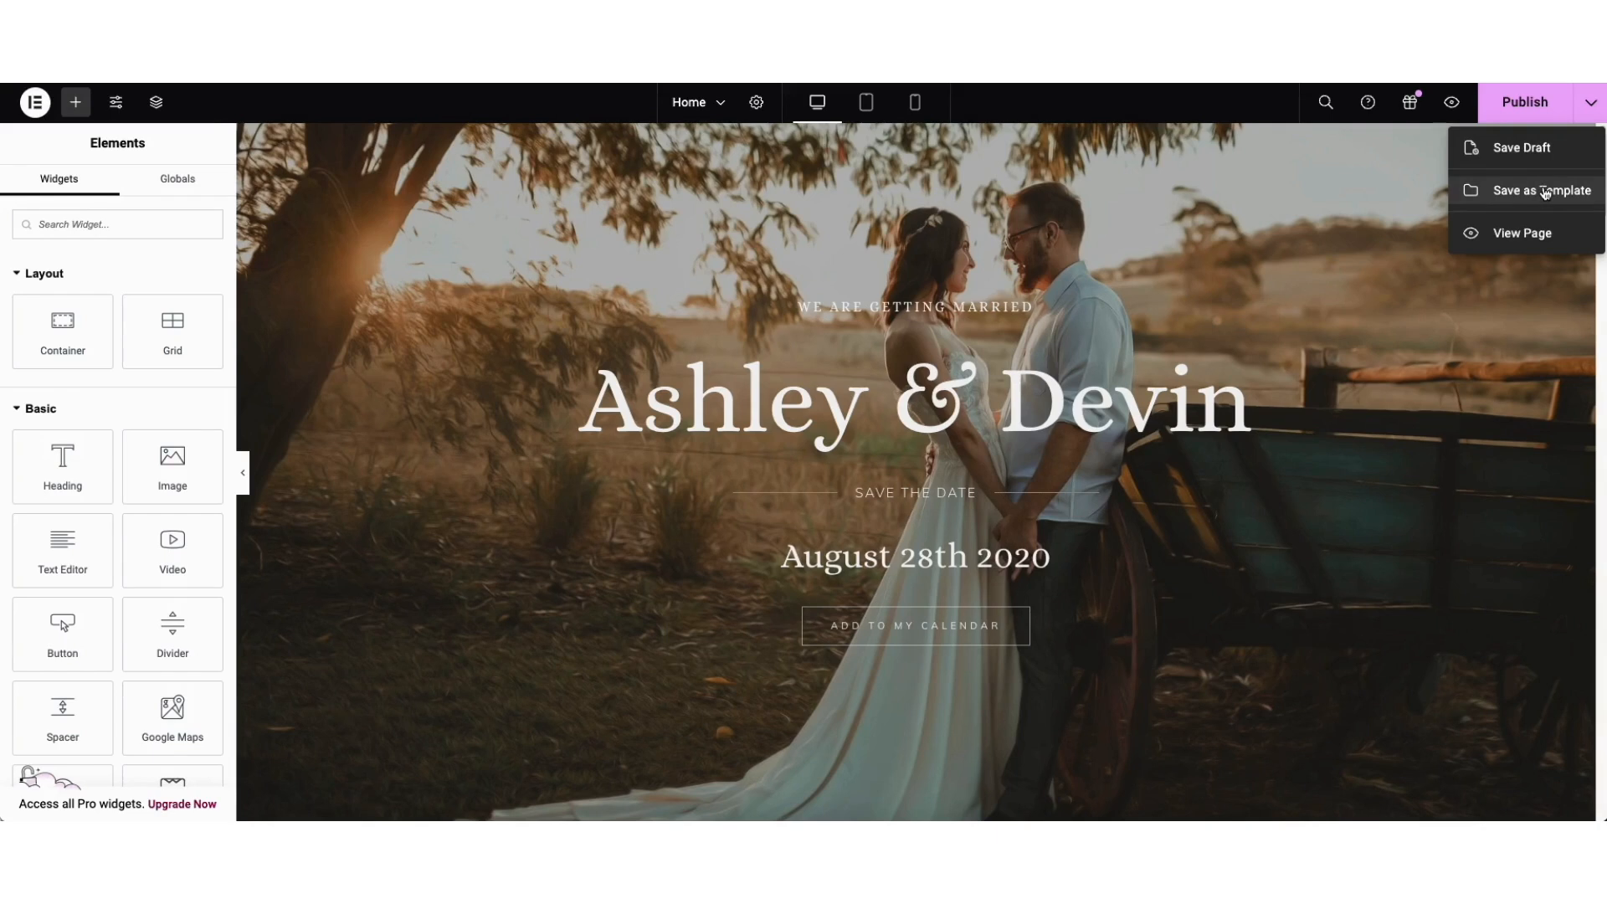
click(1420, 201)
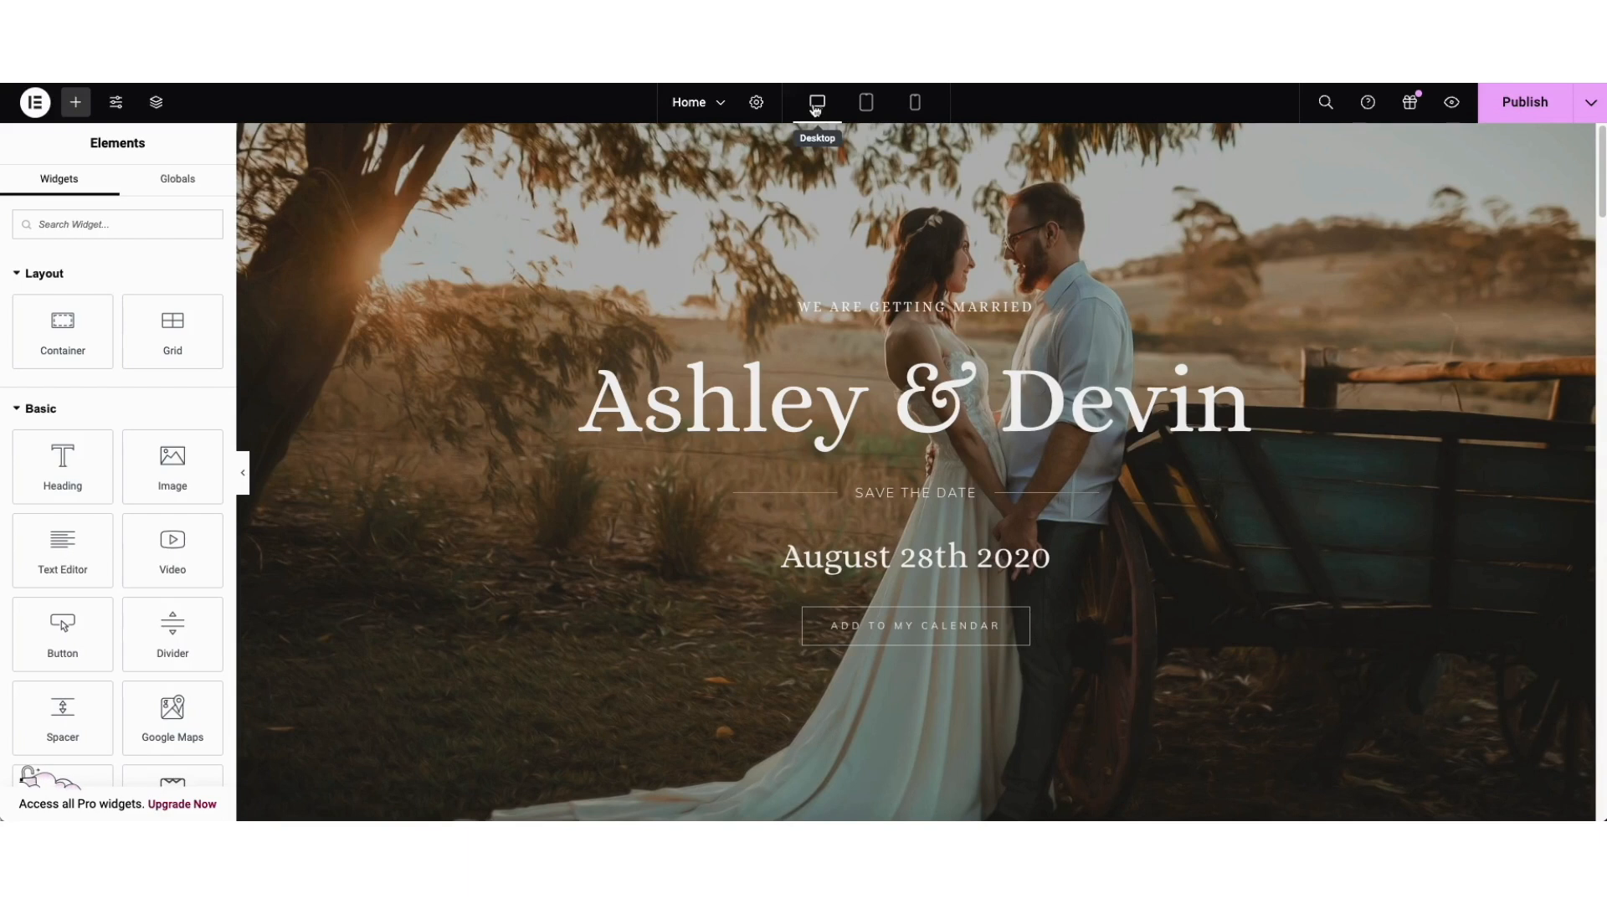
Step: Check the home page in tablet and mobile views, return to desktop view, and look over the Site Settings
click(866, 103)
mouse_move(1247, 179)
mouse_down()
mouse_move(1249, 329)
mouse_move(1260, 167)
mouse_up()
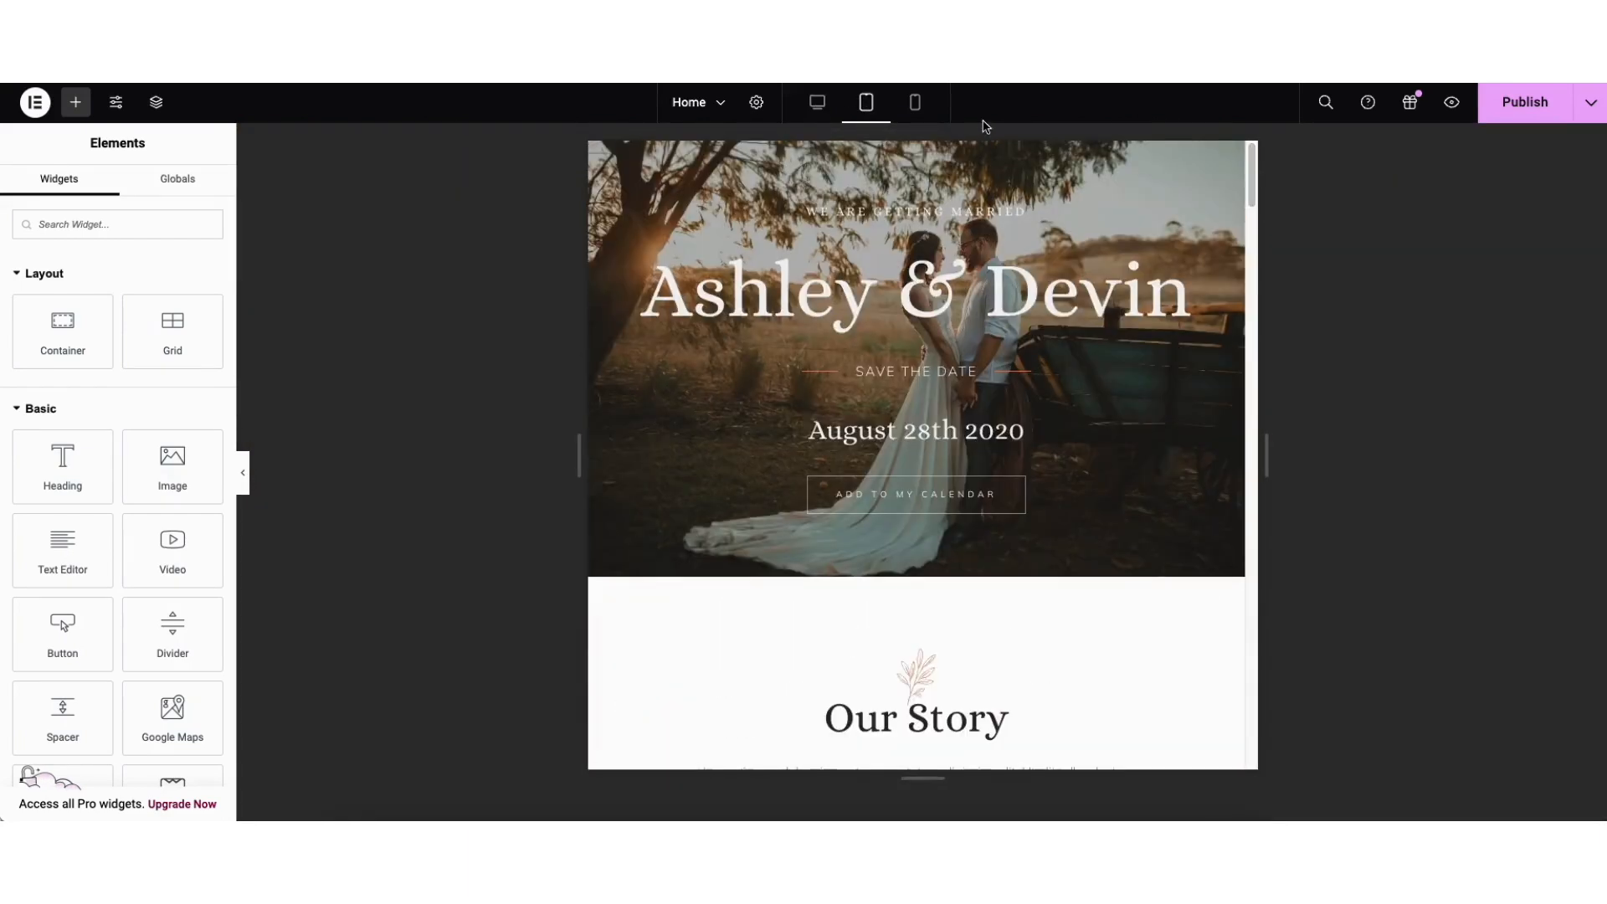
click(915, 103)
mouse_move(1074, 161)
mouse_down()
mouse_move(1073, 259)
mouse_move(1080, 147)
mouse_up()
click(817, 104)
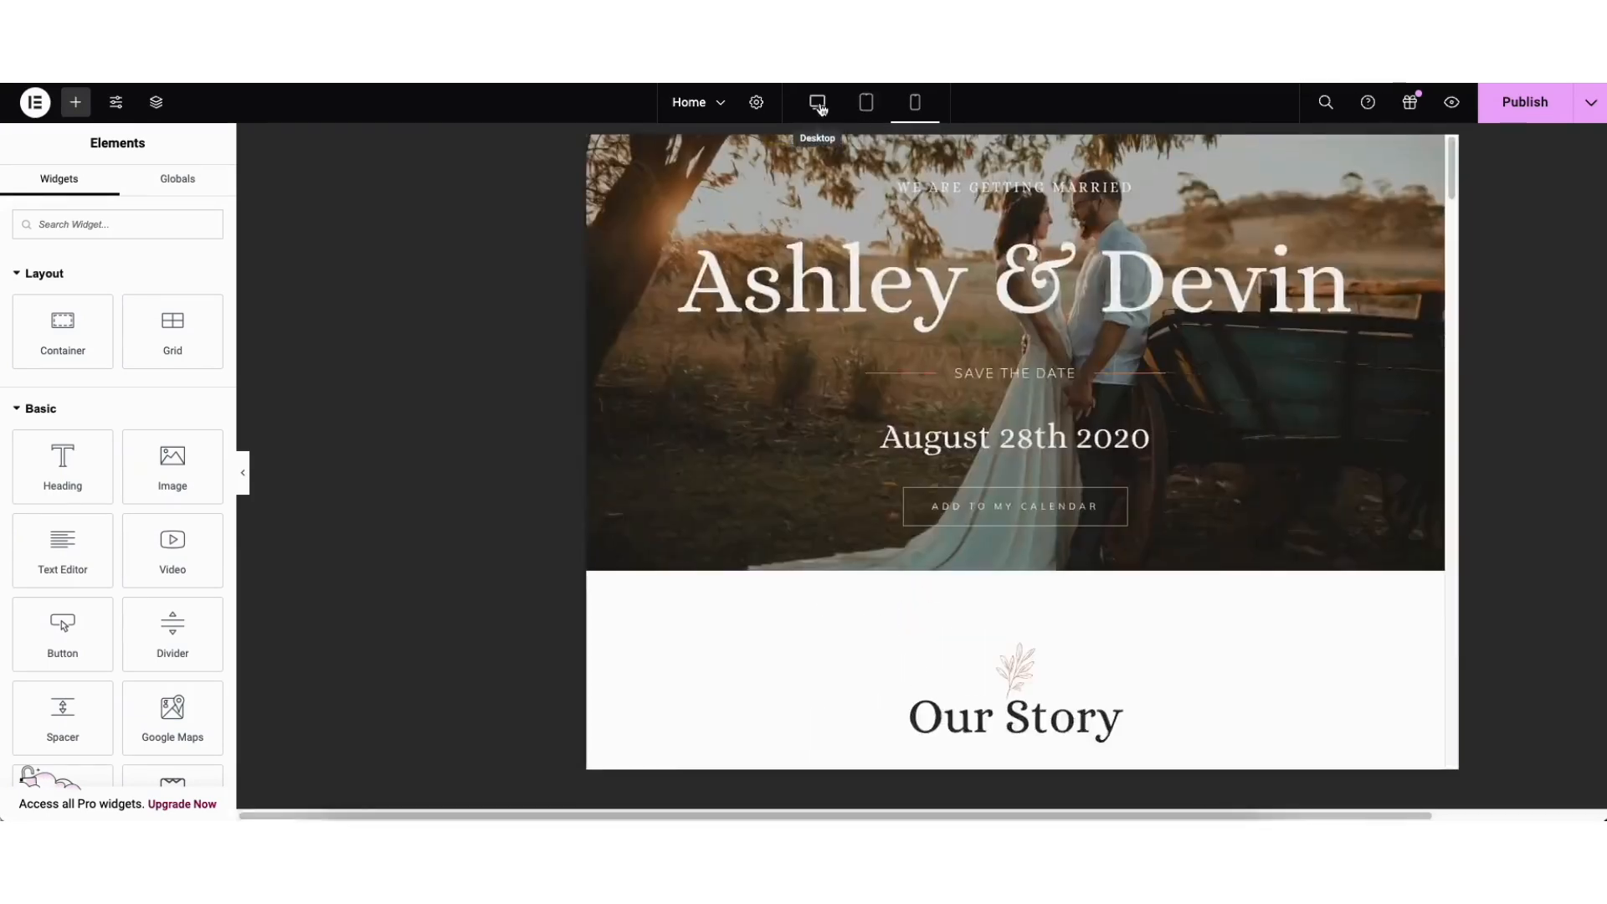
click(126, 106)
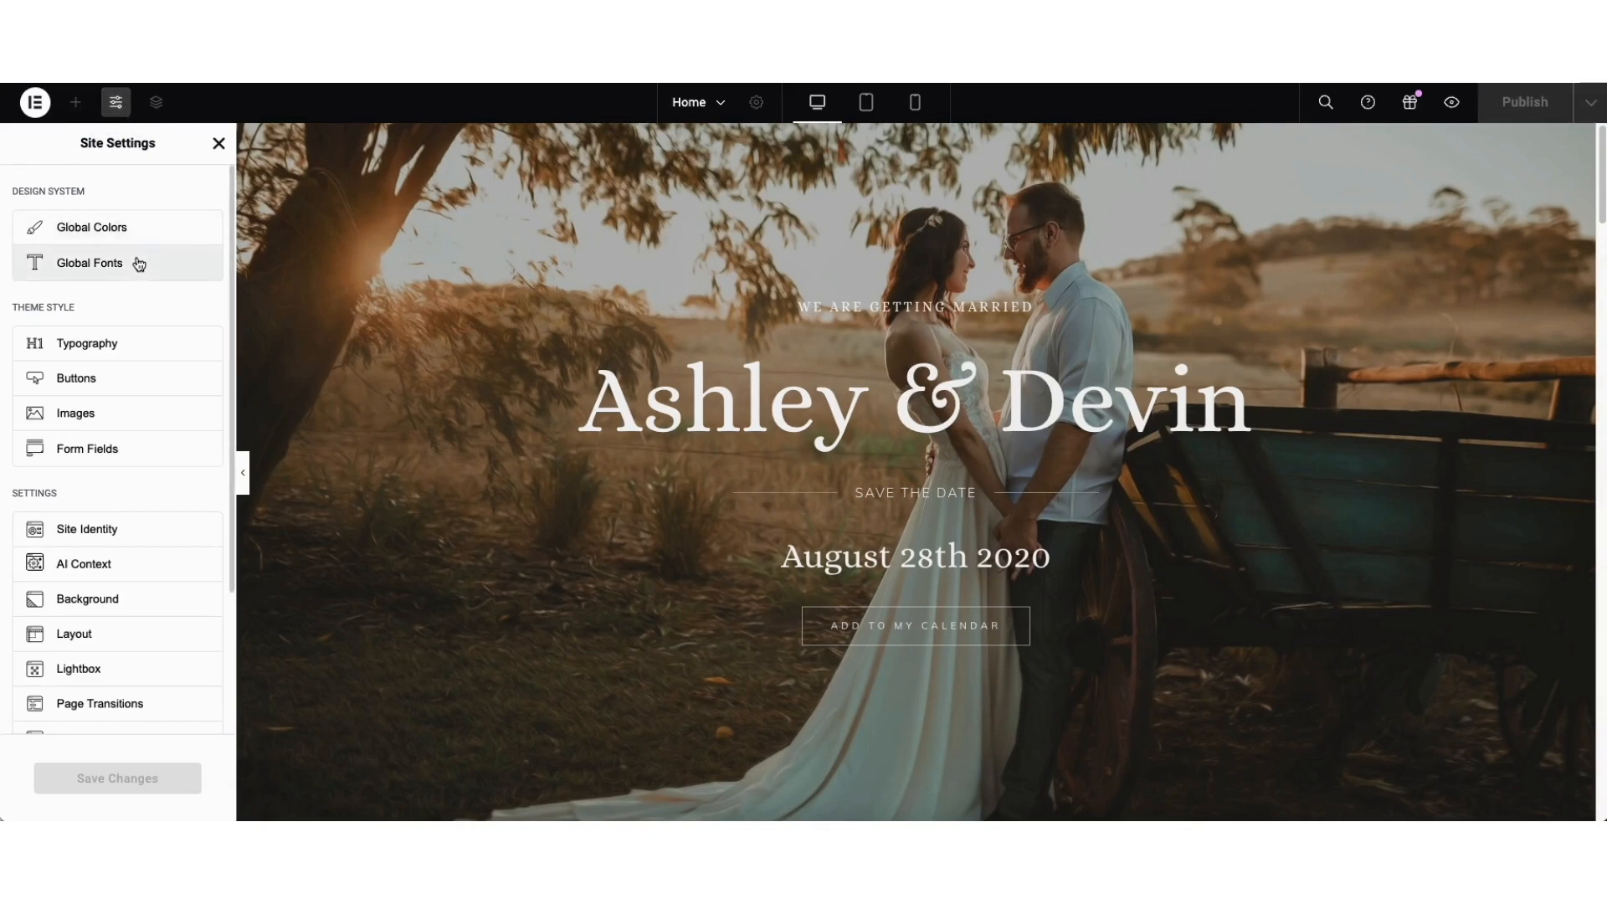
click(218, 143)
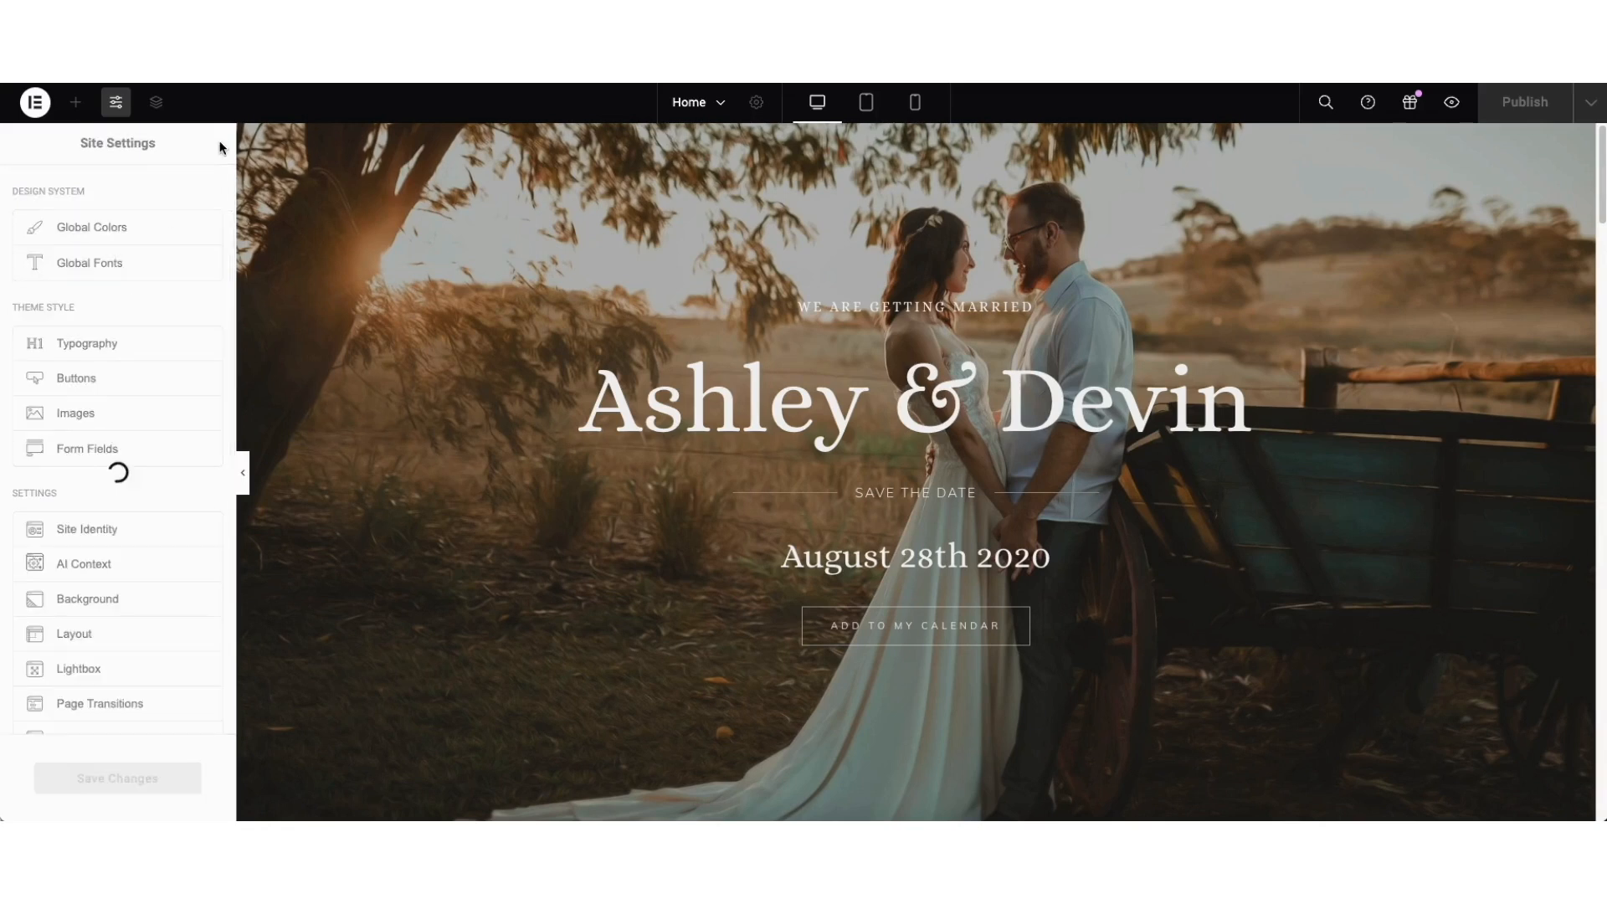
Step: Examine the home page's saved revisions in Elementor's history
click(36, 105)
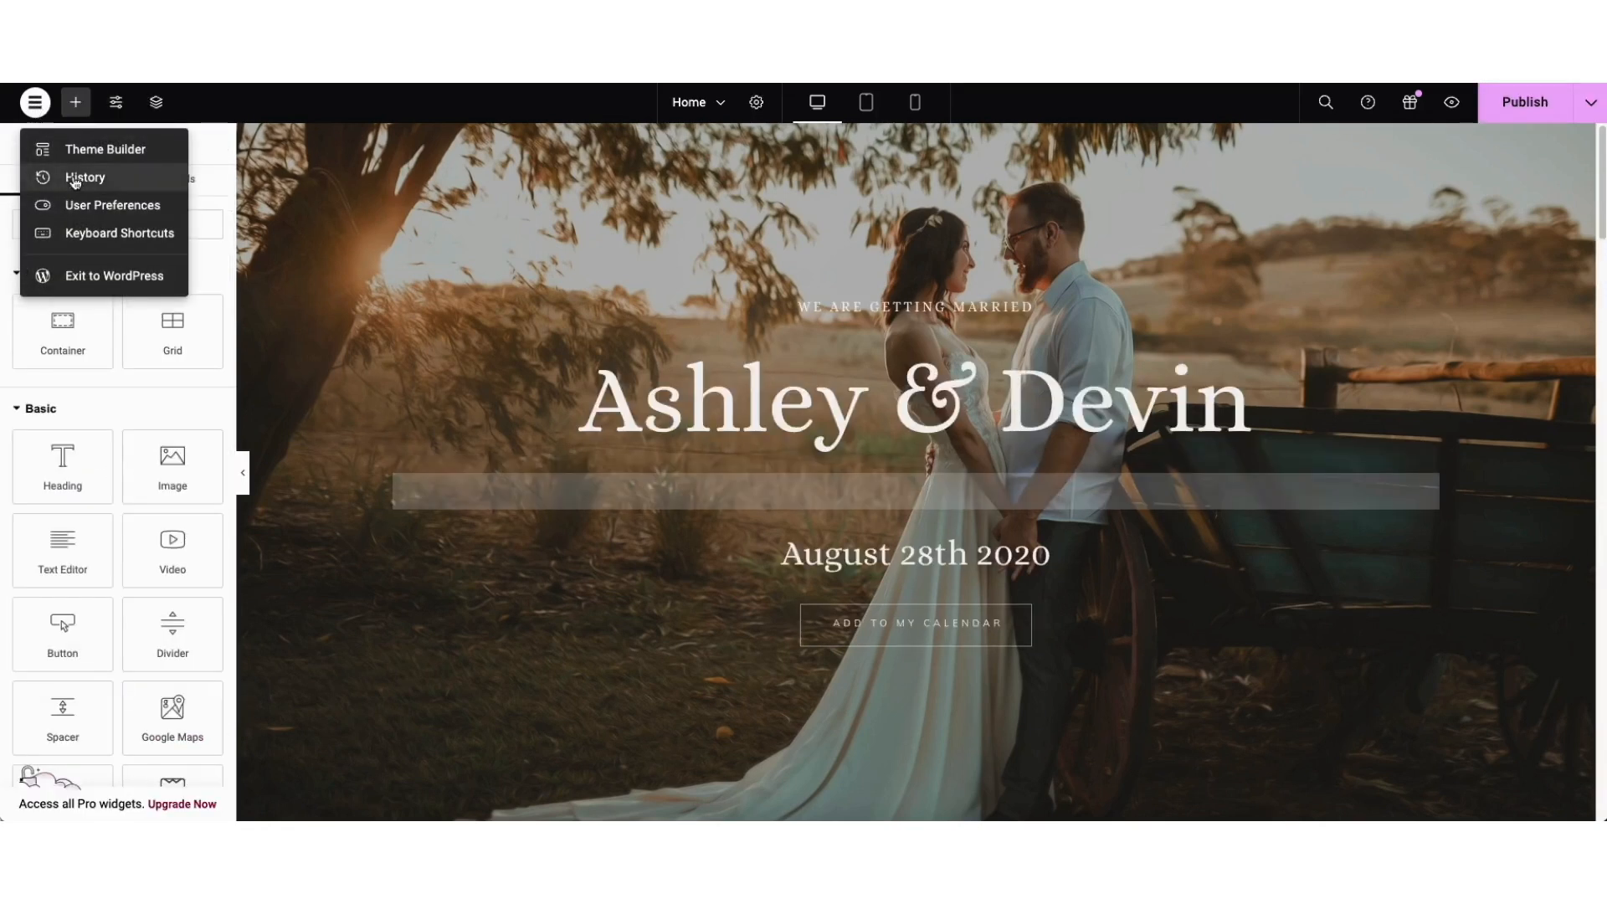
click(74, 181)
click(164, 186)
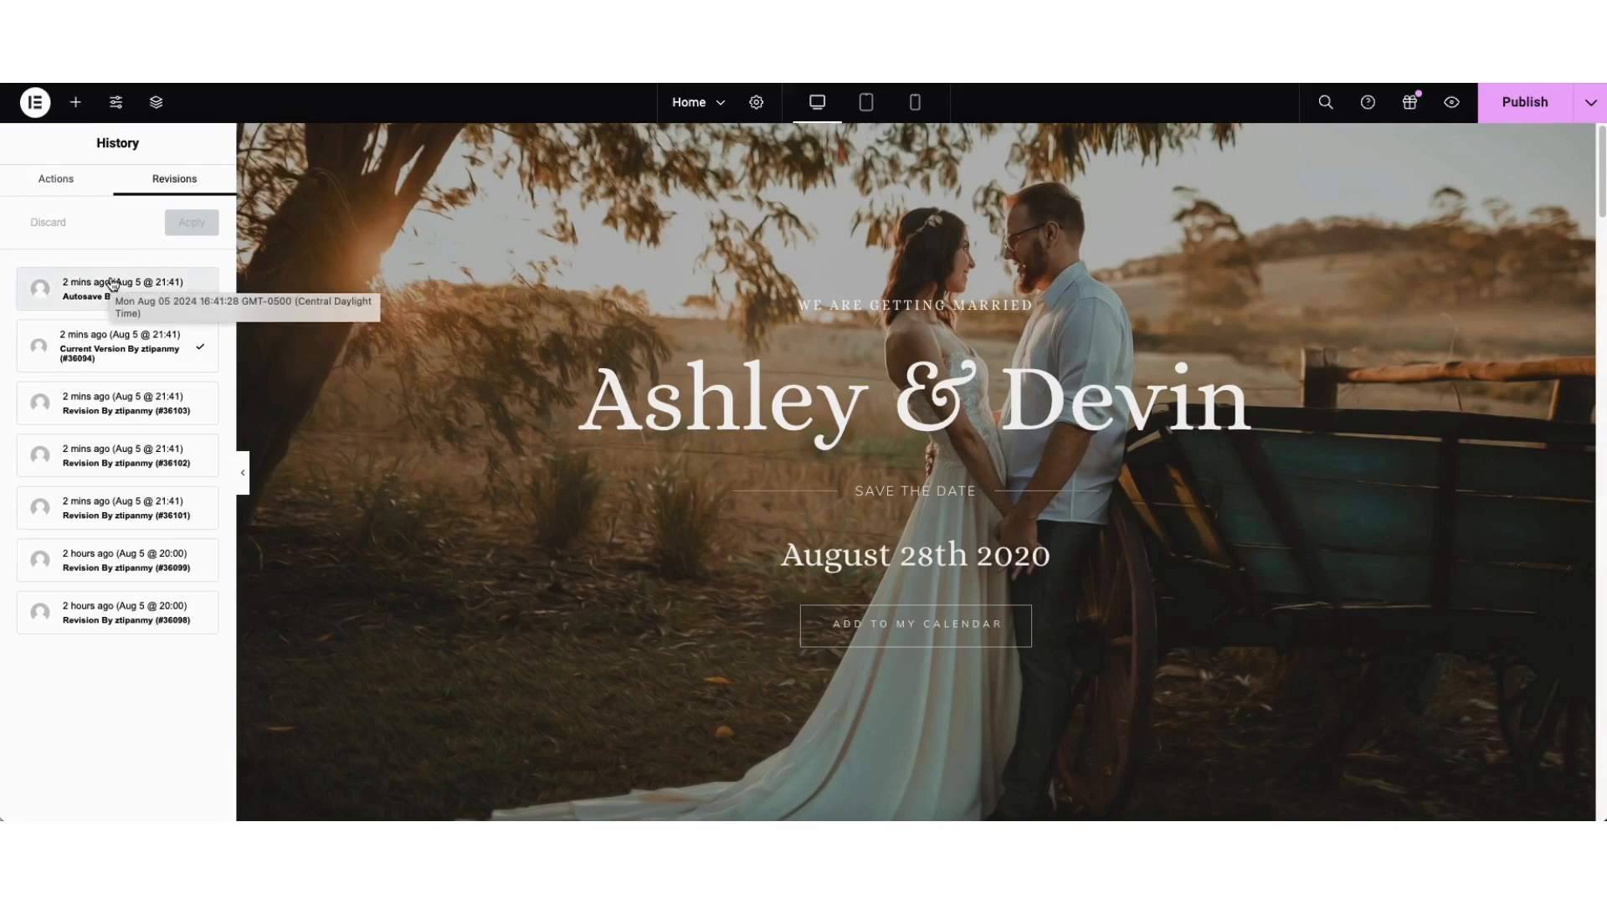
Step: Exit the Elementor editor and return to the WordPress admin area
click(35, 106)
click(82, 279)
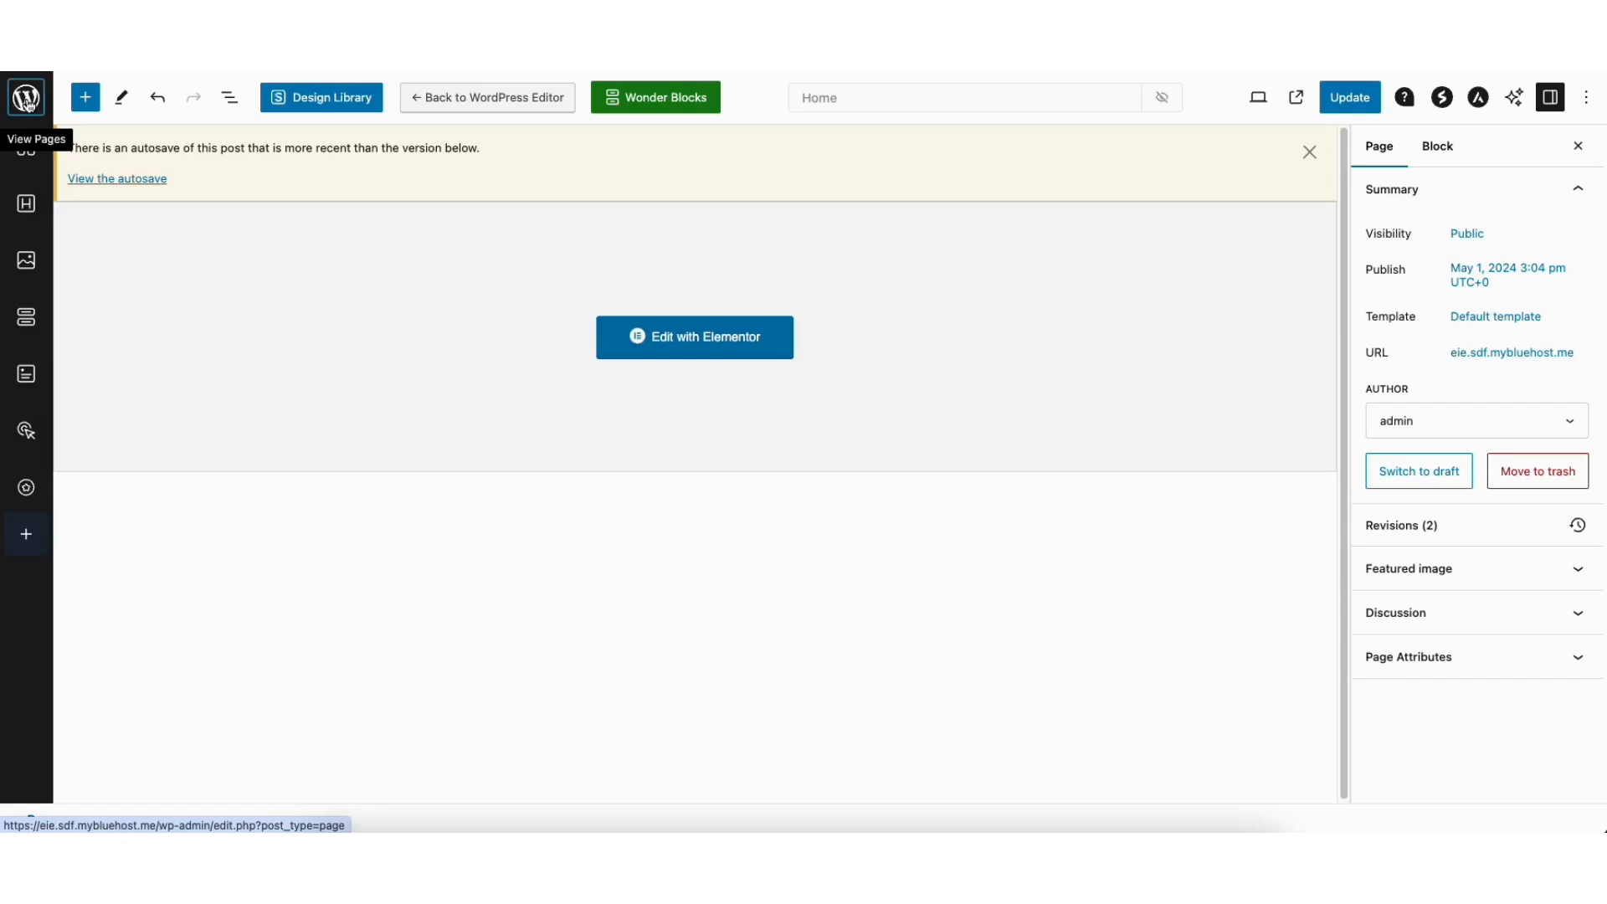
click(27, 102)
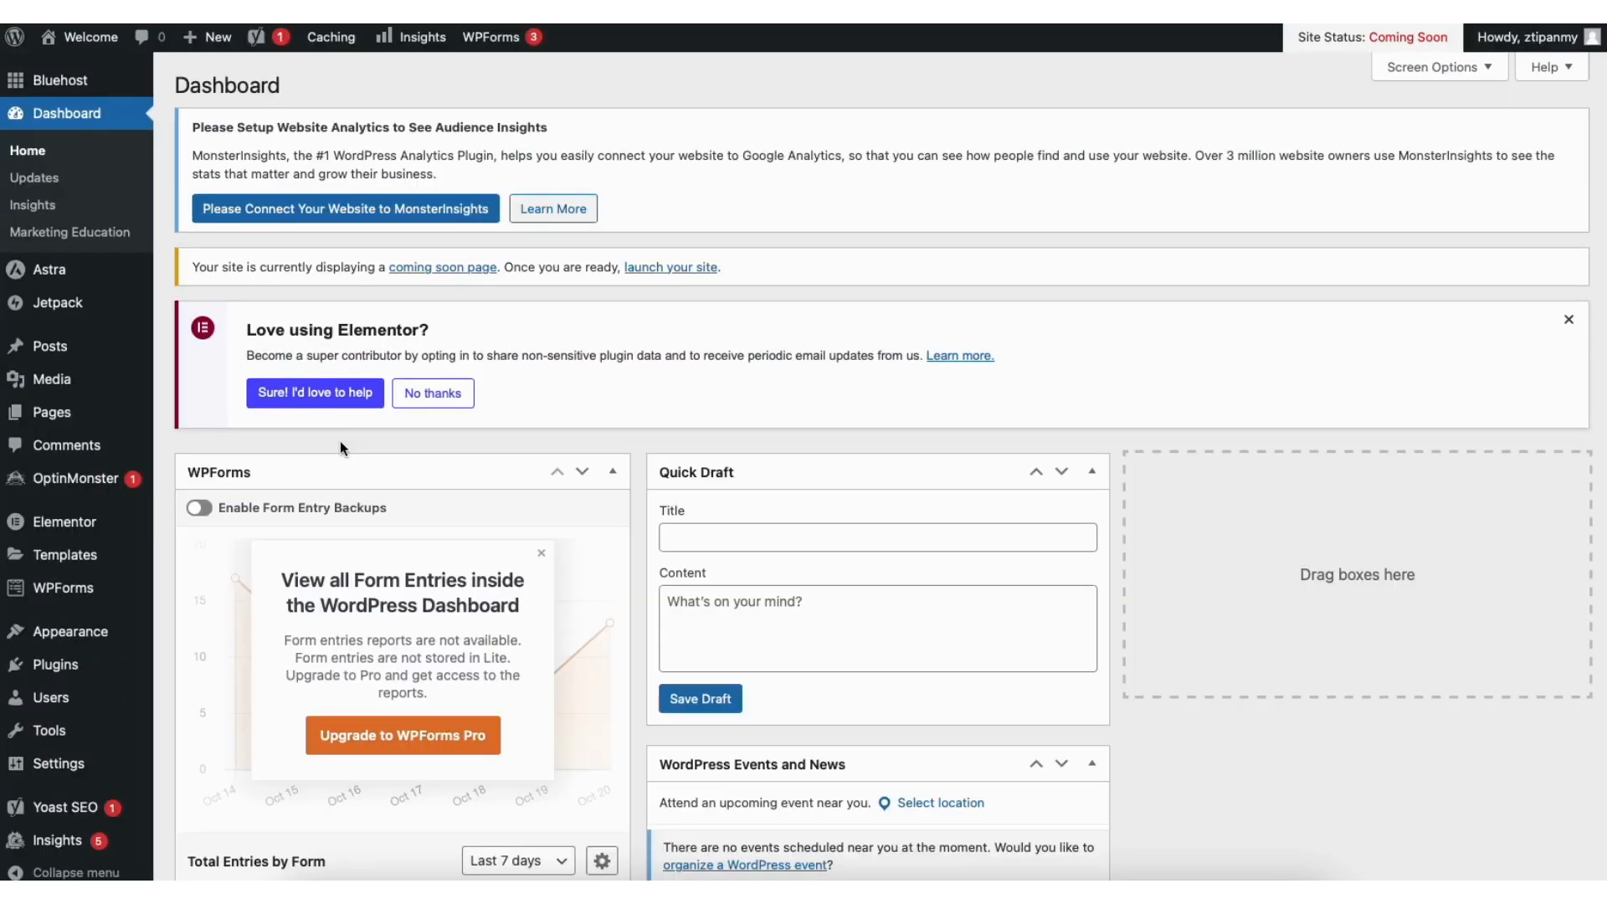
Step: Look over the site's list of all pages and browse the images in the Media Library
mouse_move(70, 419)
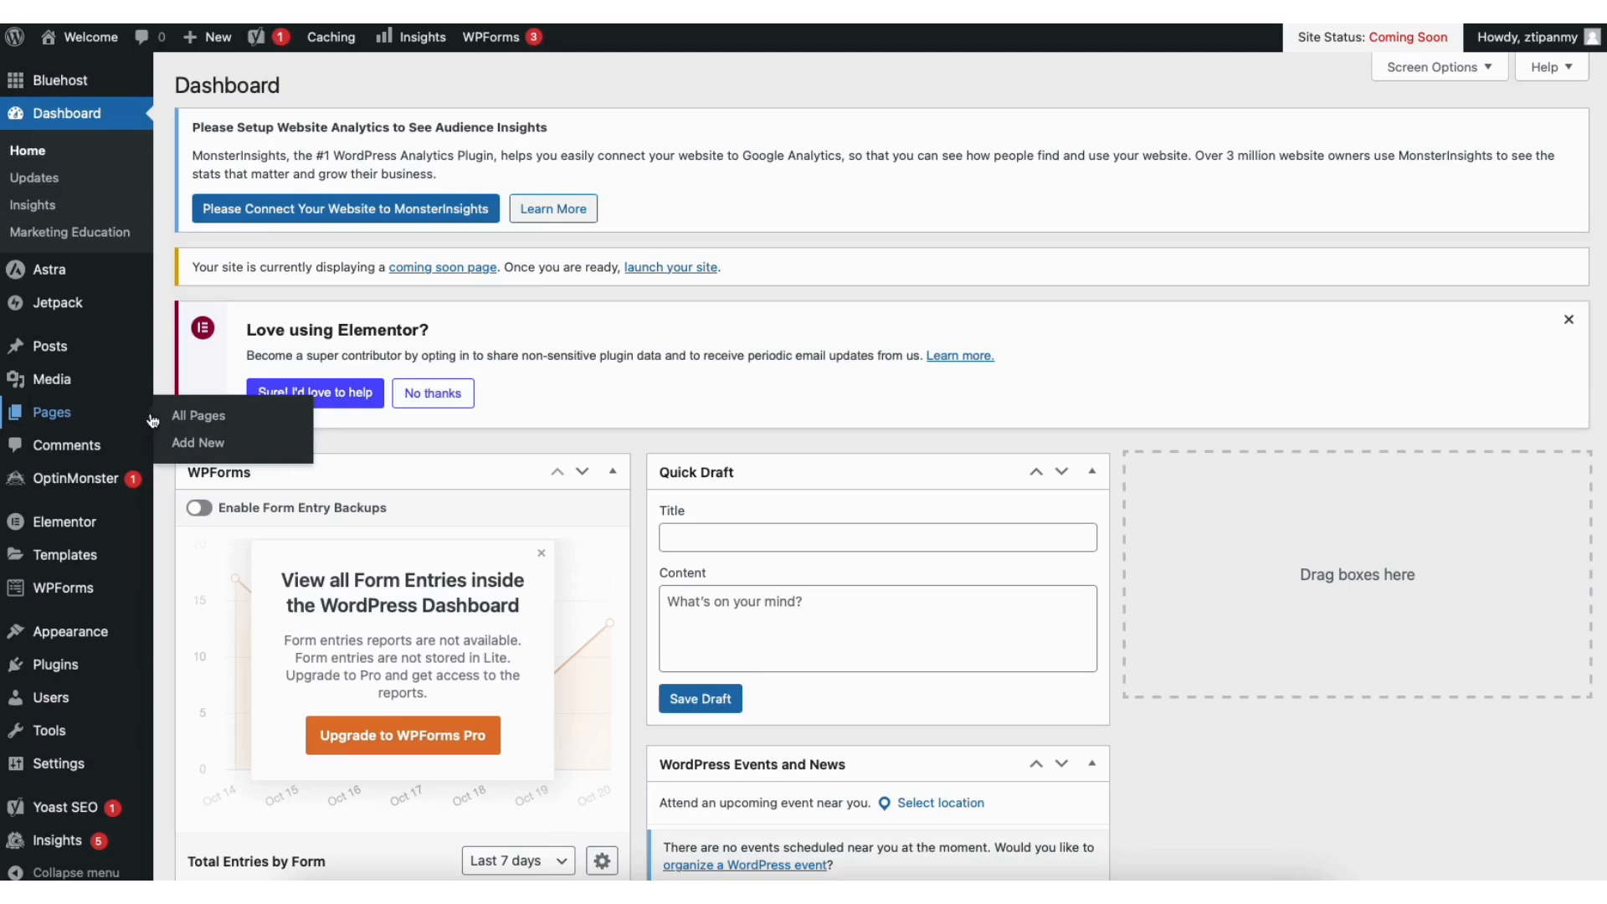
click(211, 416)
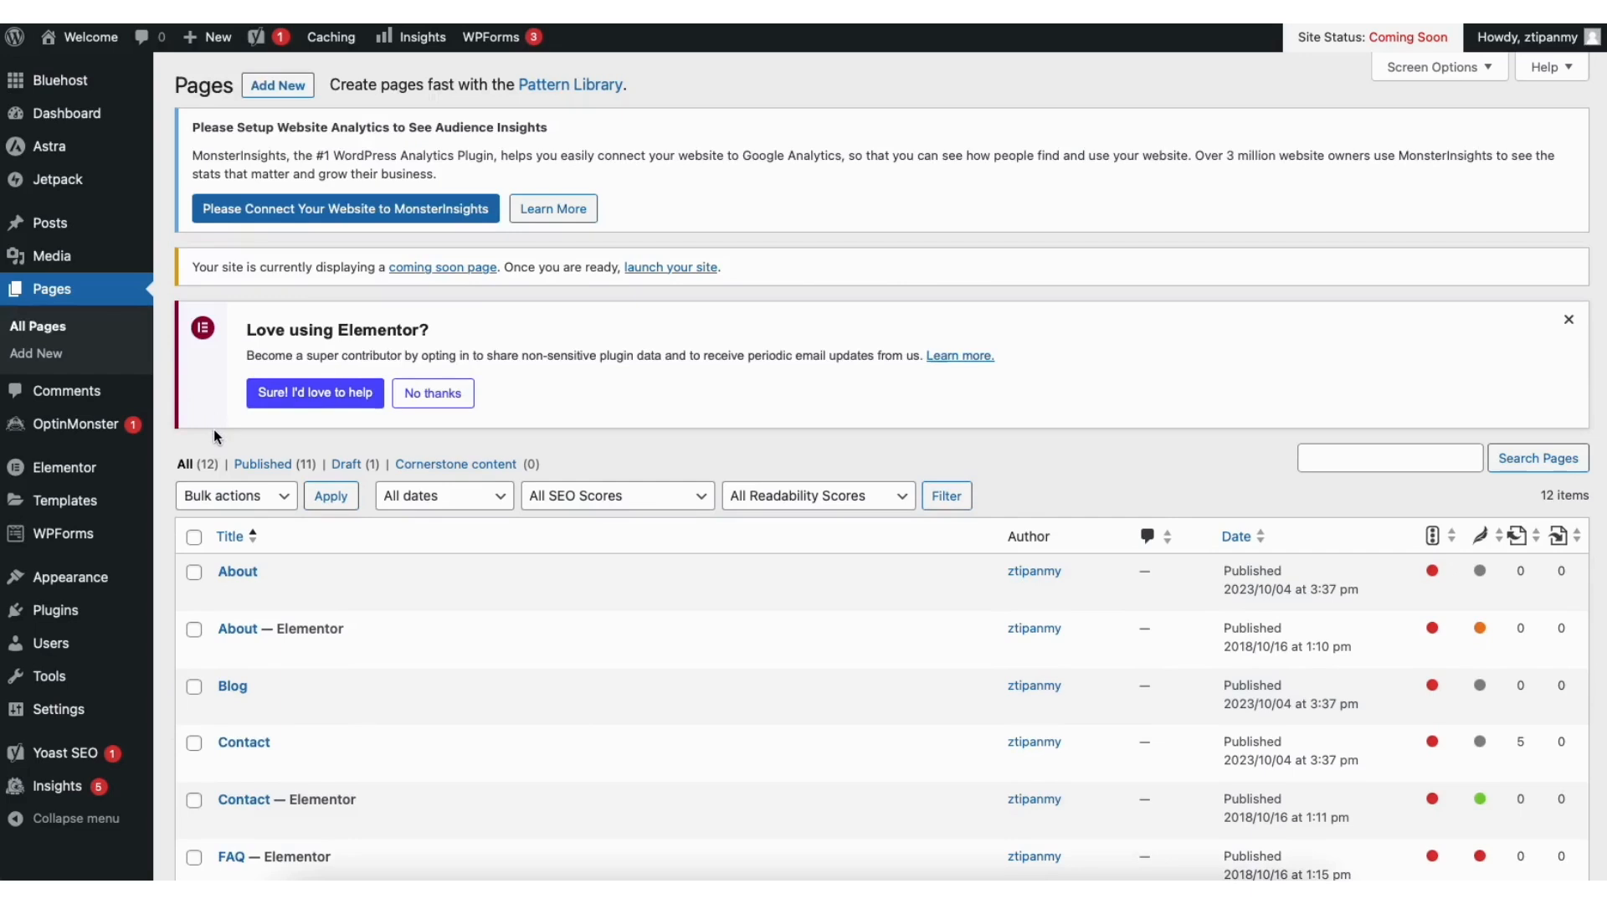
mouse_move(46, 264)
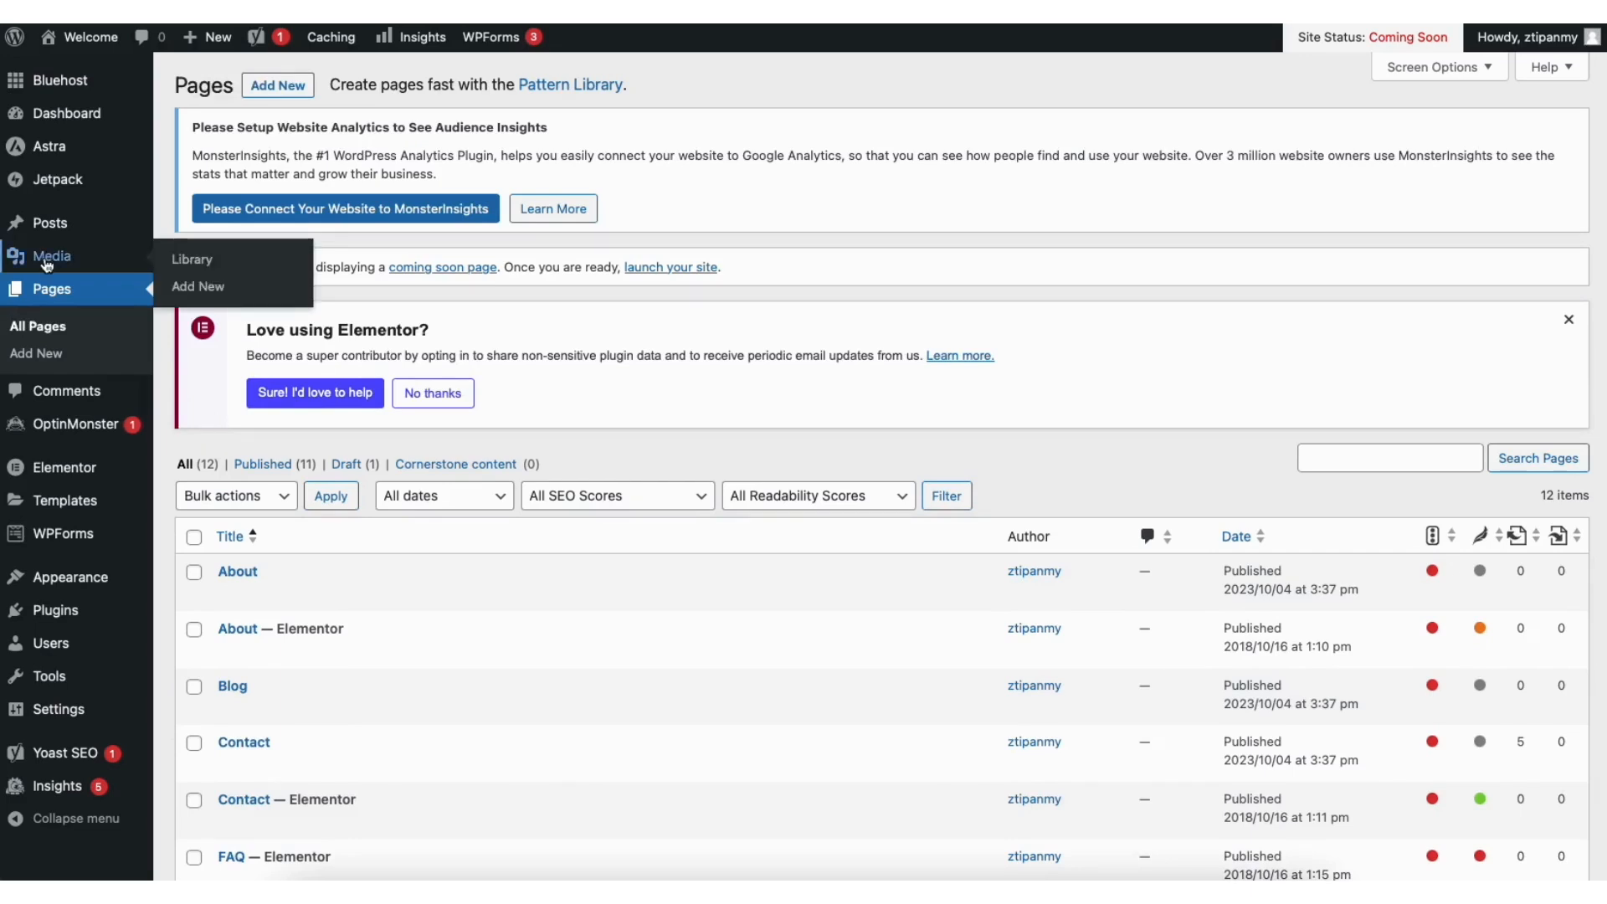
click(204, 260)
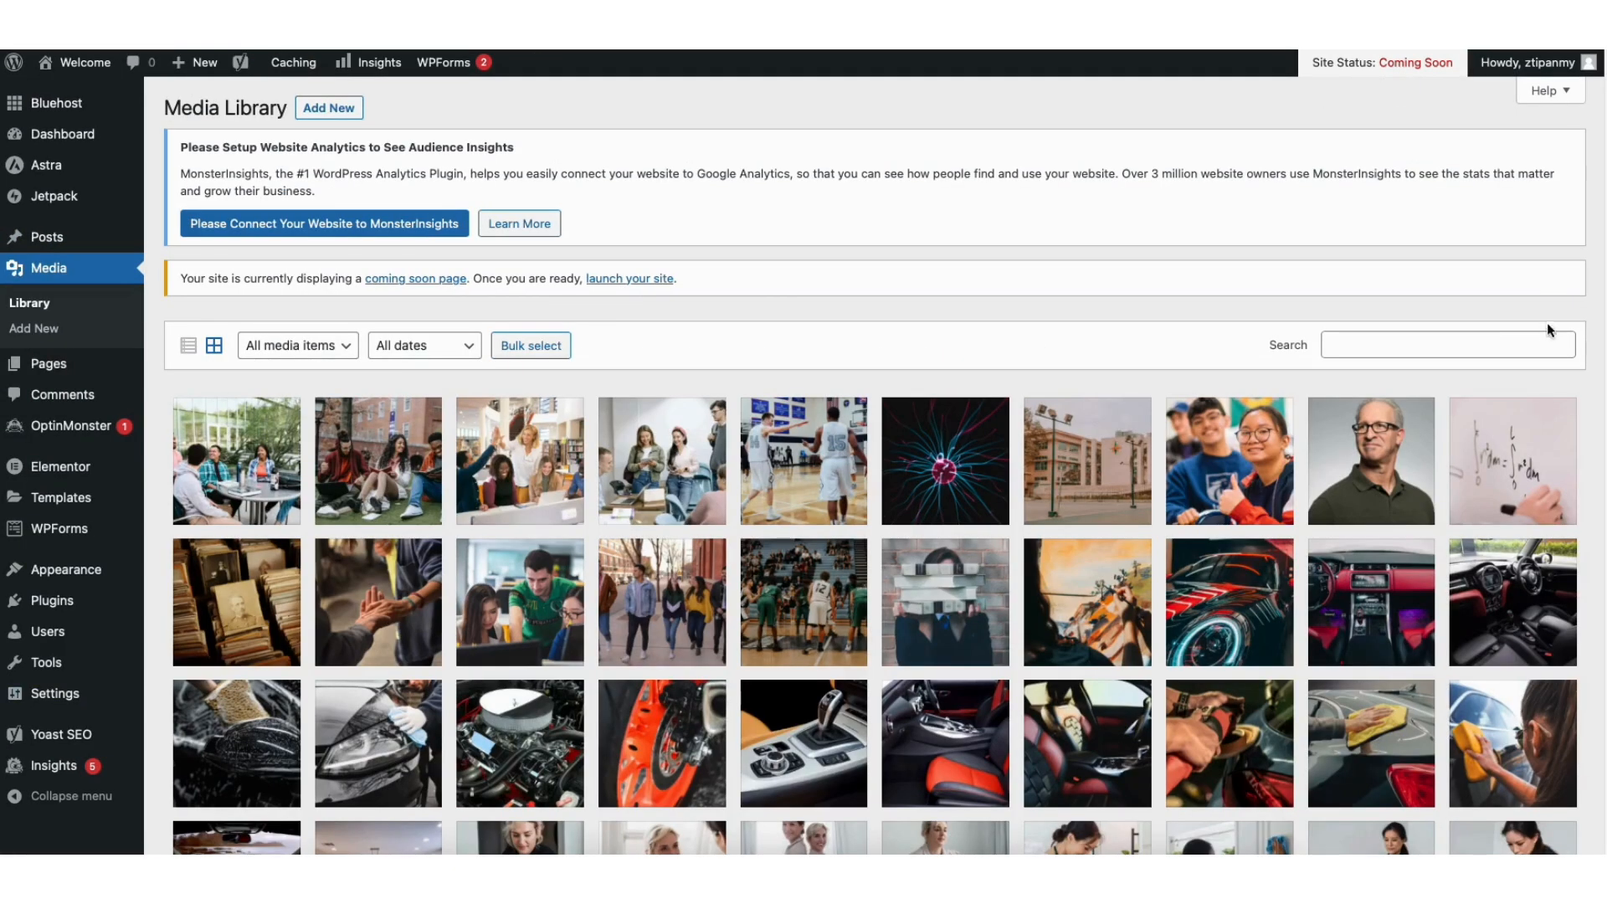
scroll(1593, 276, down, 4)
scroll(334, 122, down, 2)
scroll(334, 122, up, 6)
Step: Look over the site's list of all posts and its comments
mouse_move(58, 242)
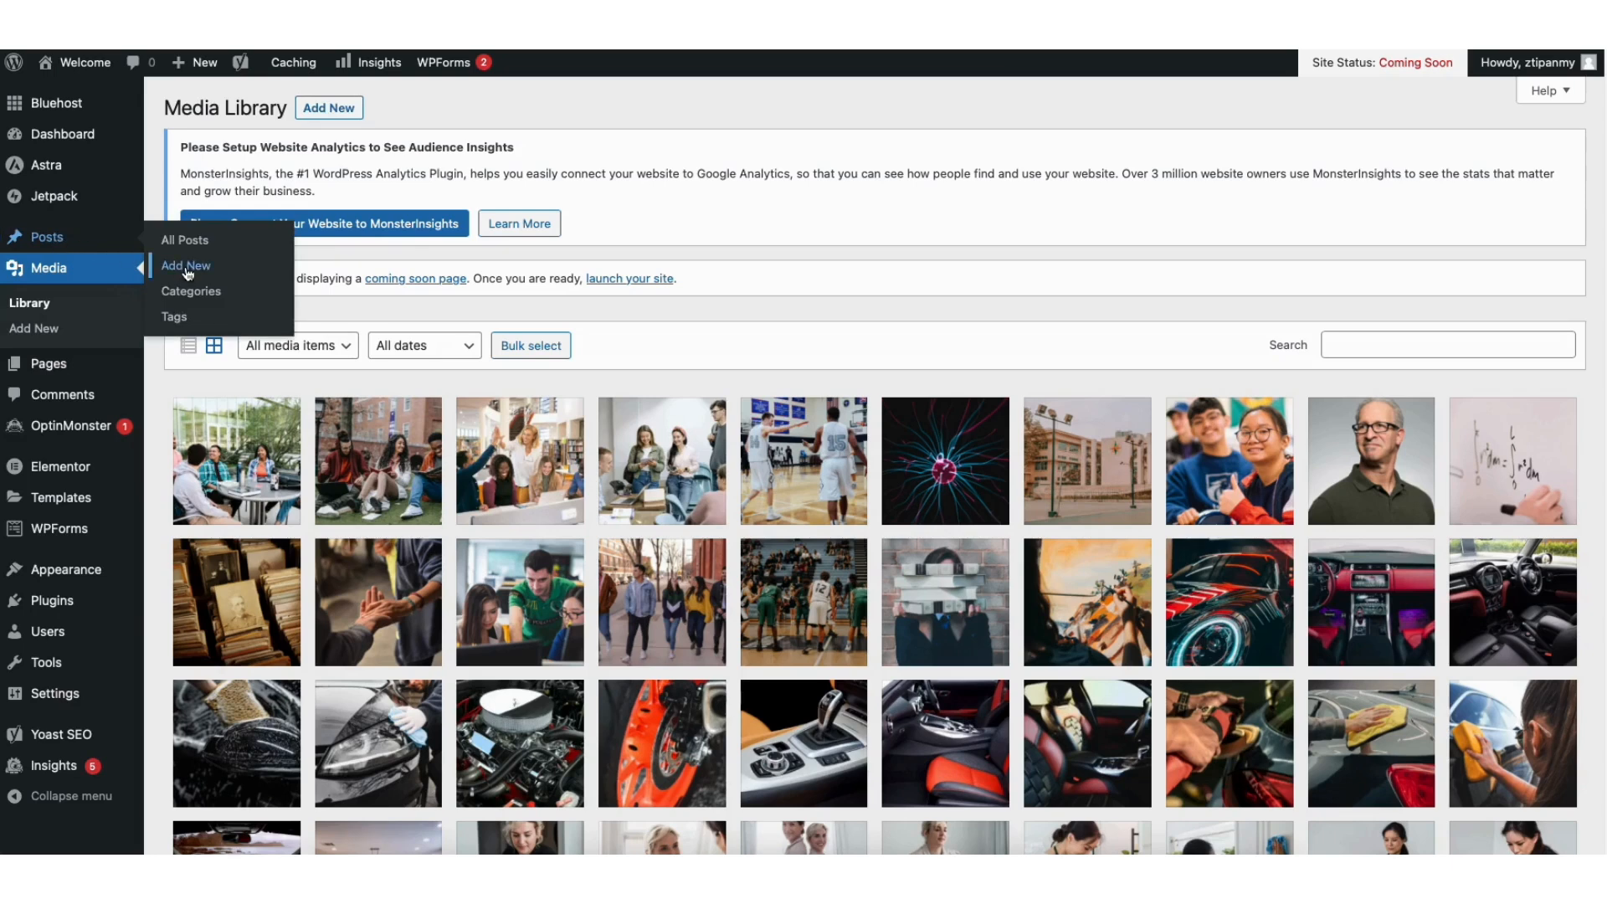
click(185, 241)
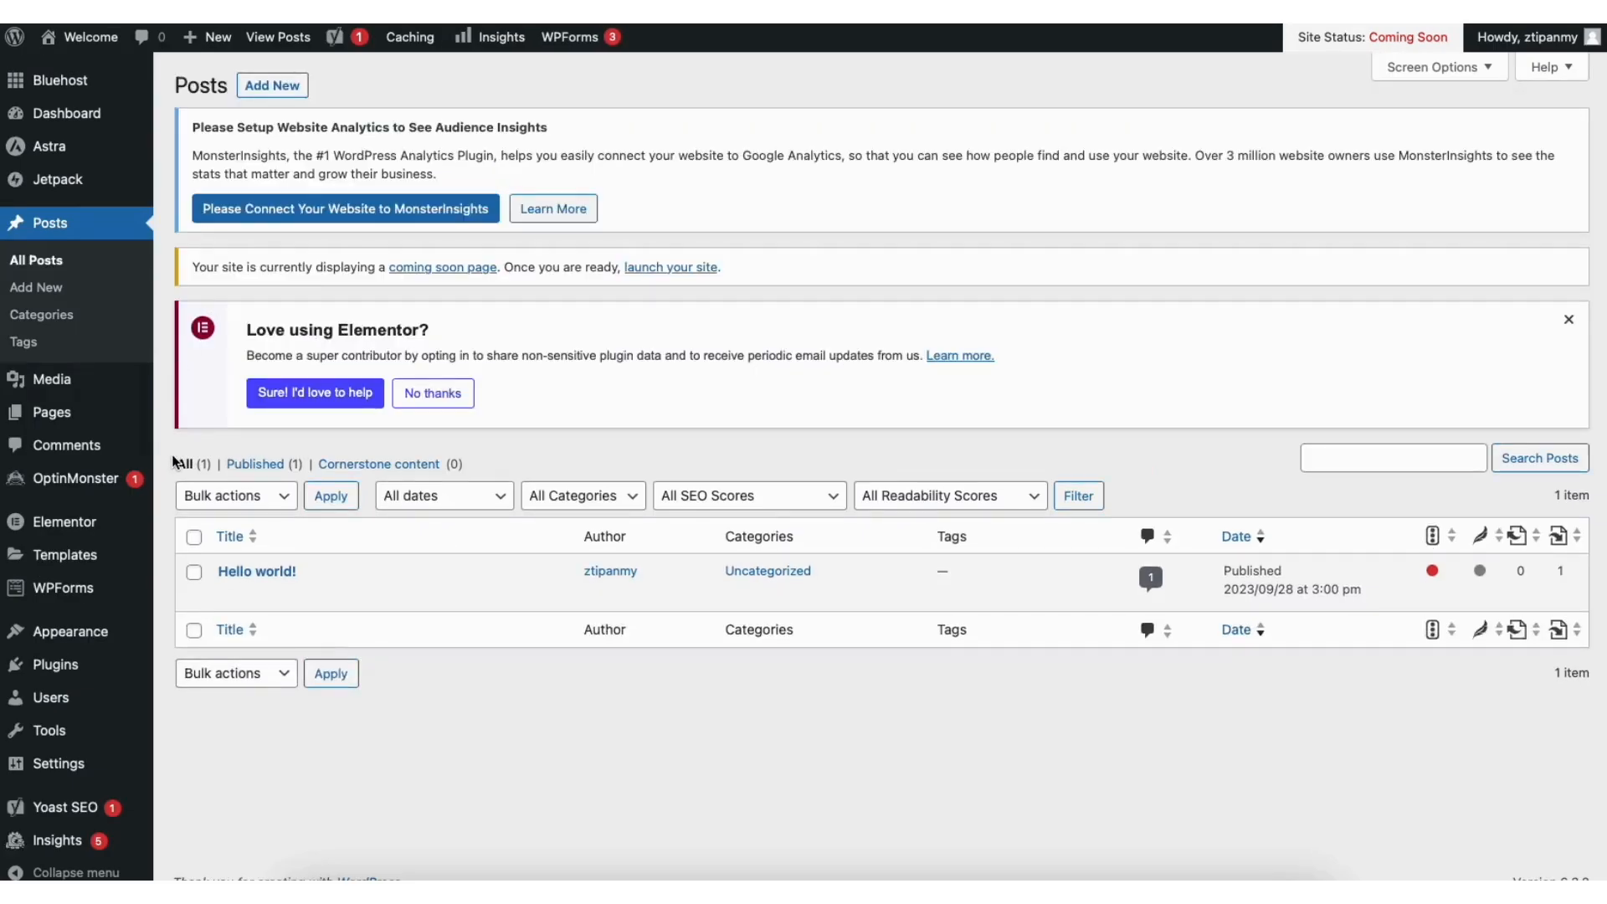
click(79, 445)
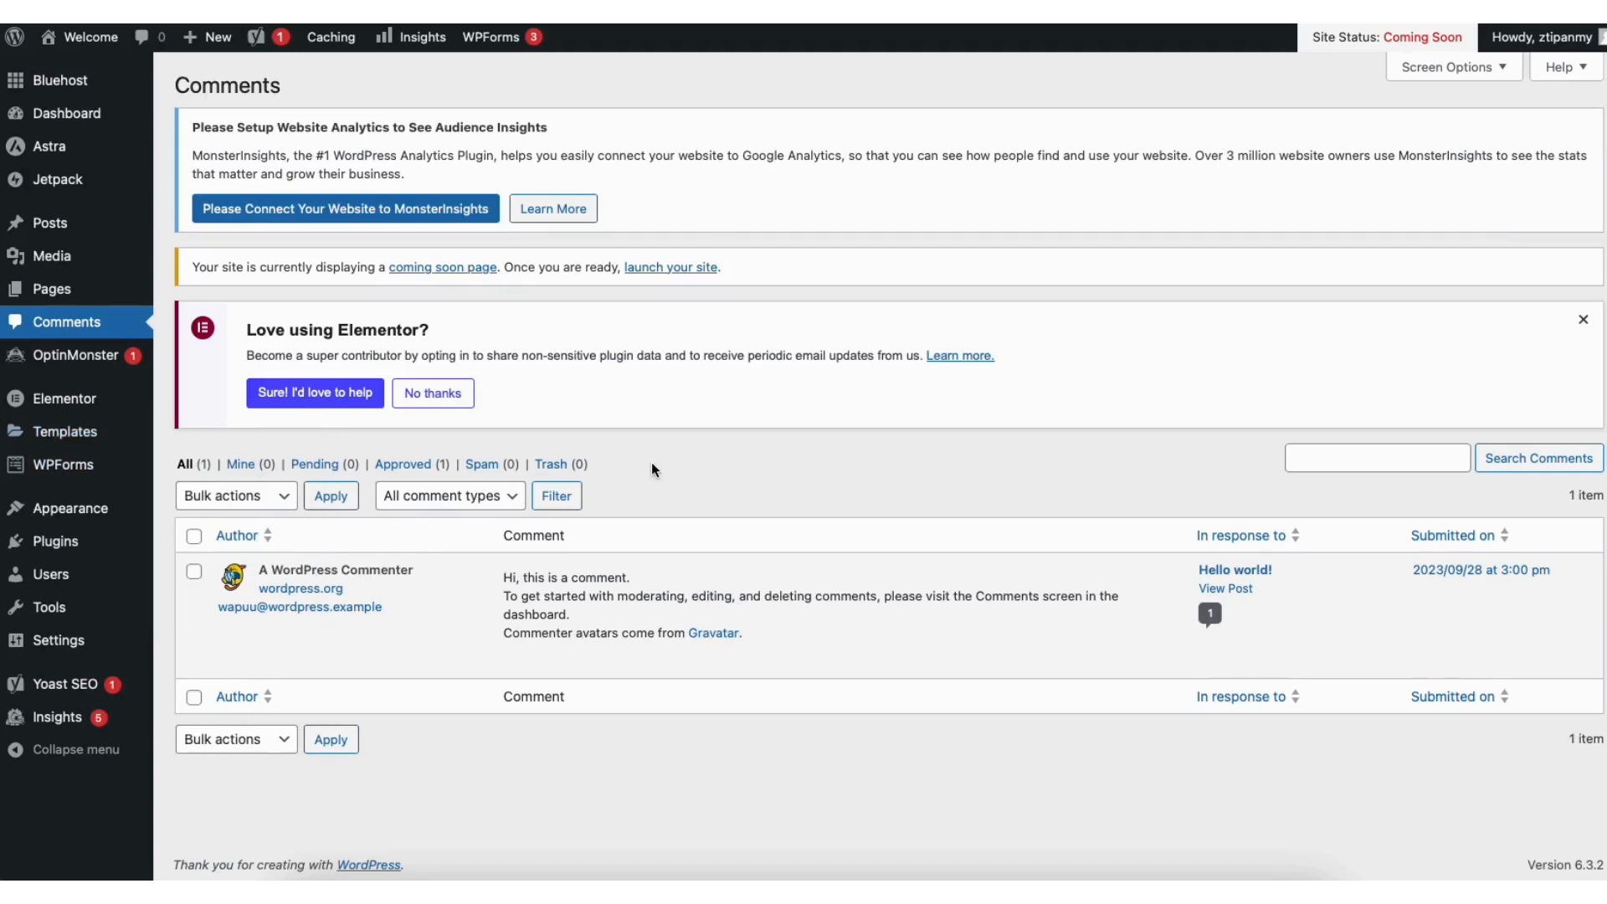
mouse_move(592, 664)
Step: Browse the featured plugins available to add to the site
mouse_move(70, 551)
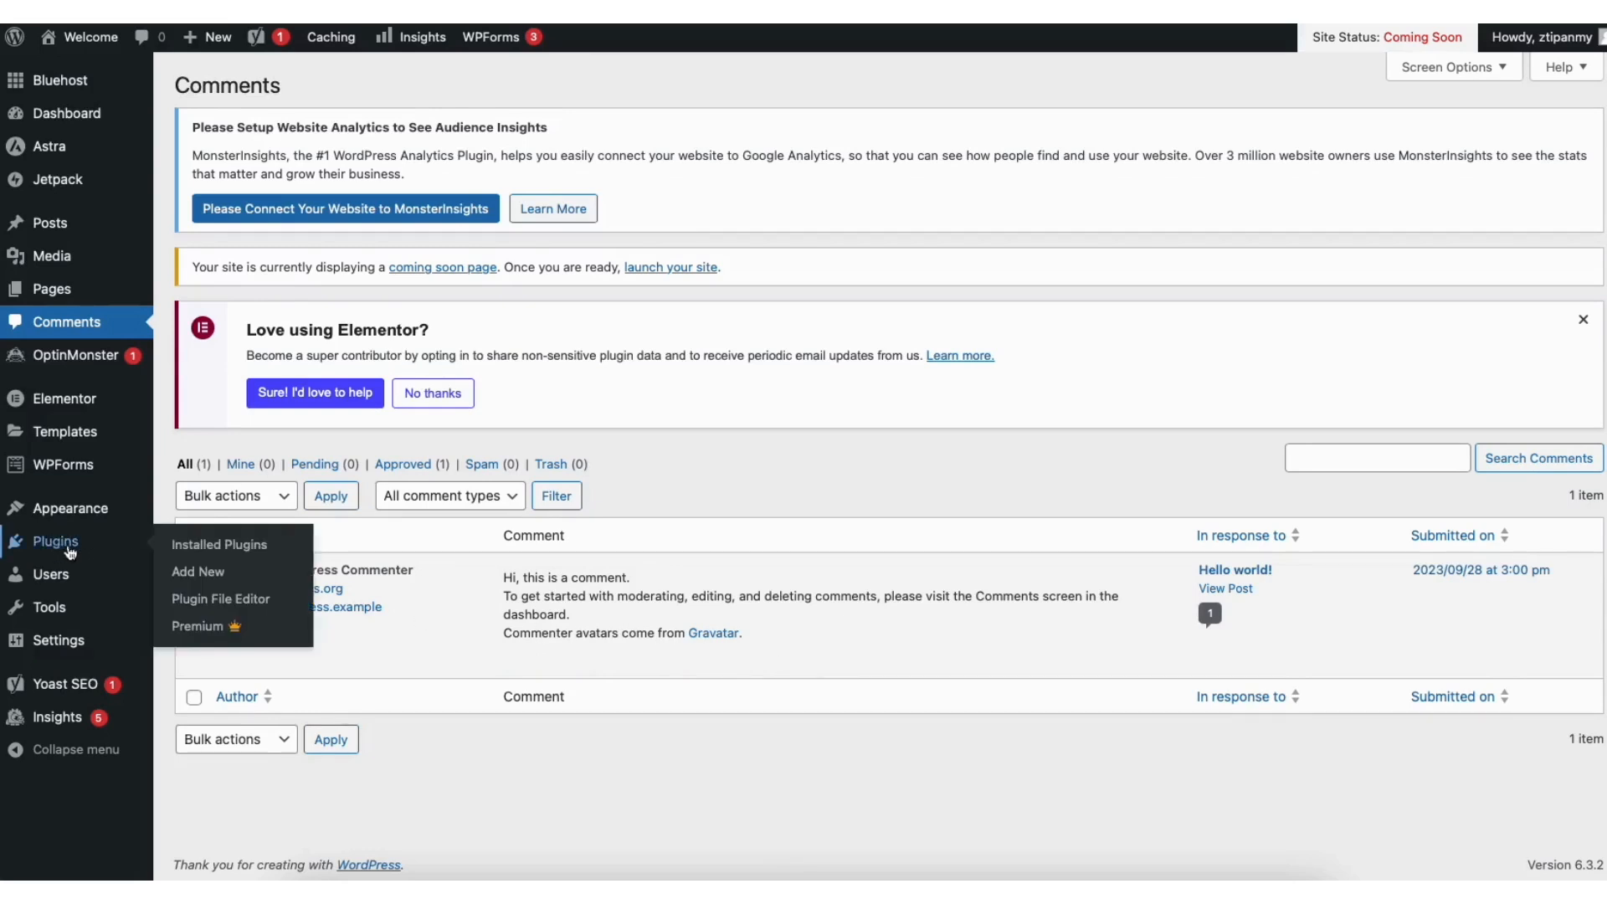
click(206, 569)
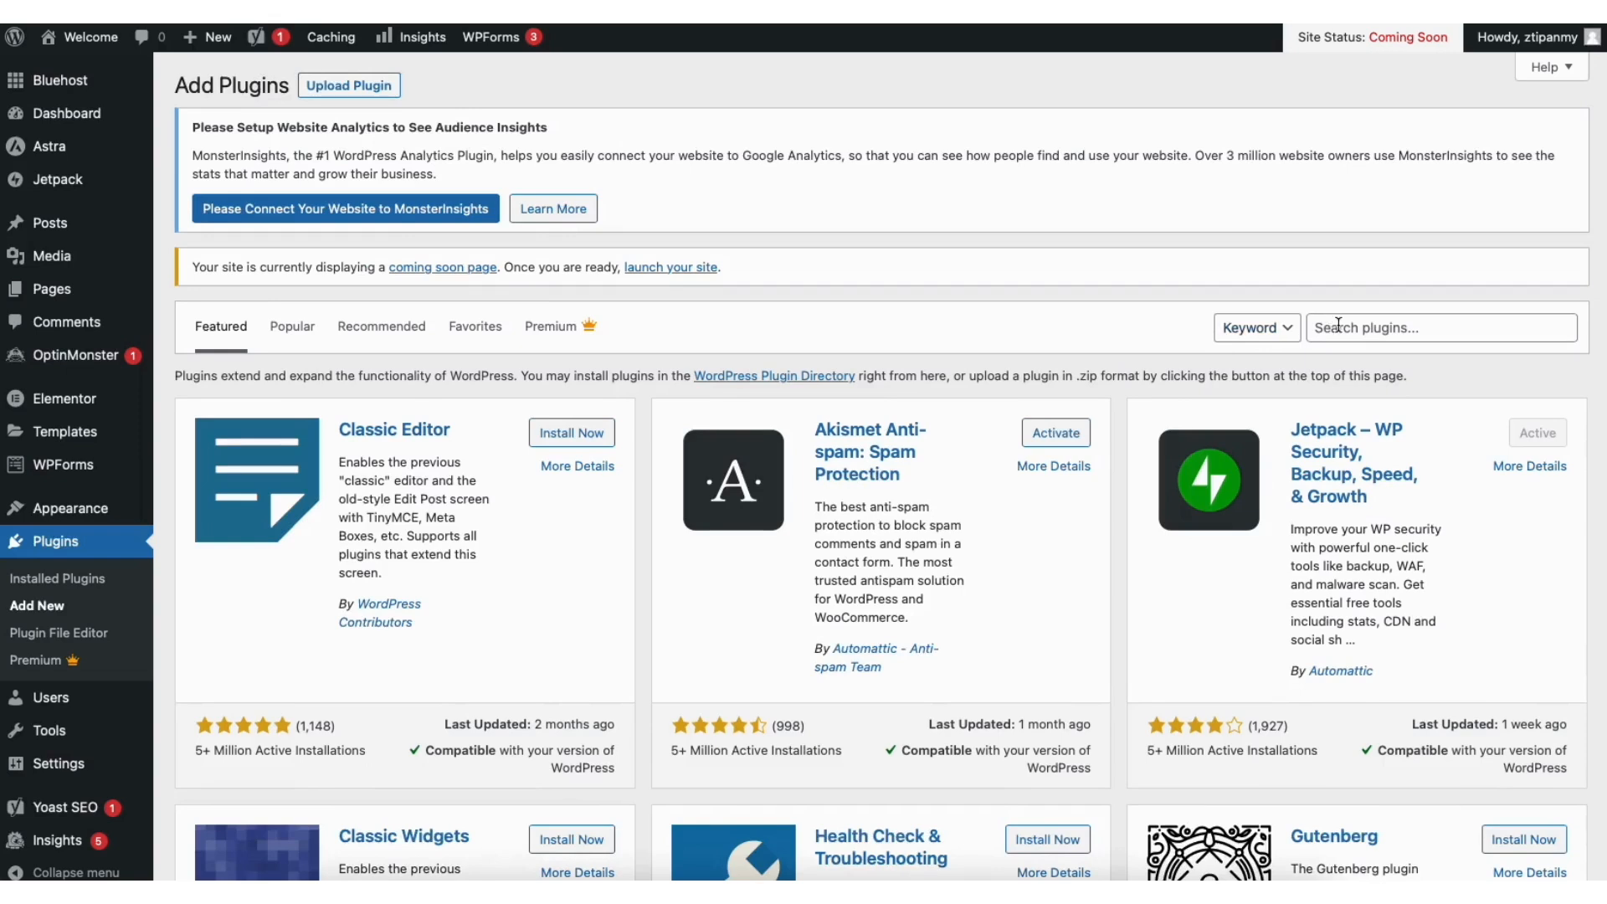
scroll(796, 465, down, 3)
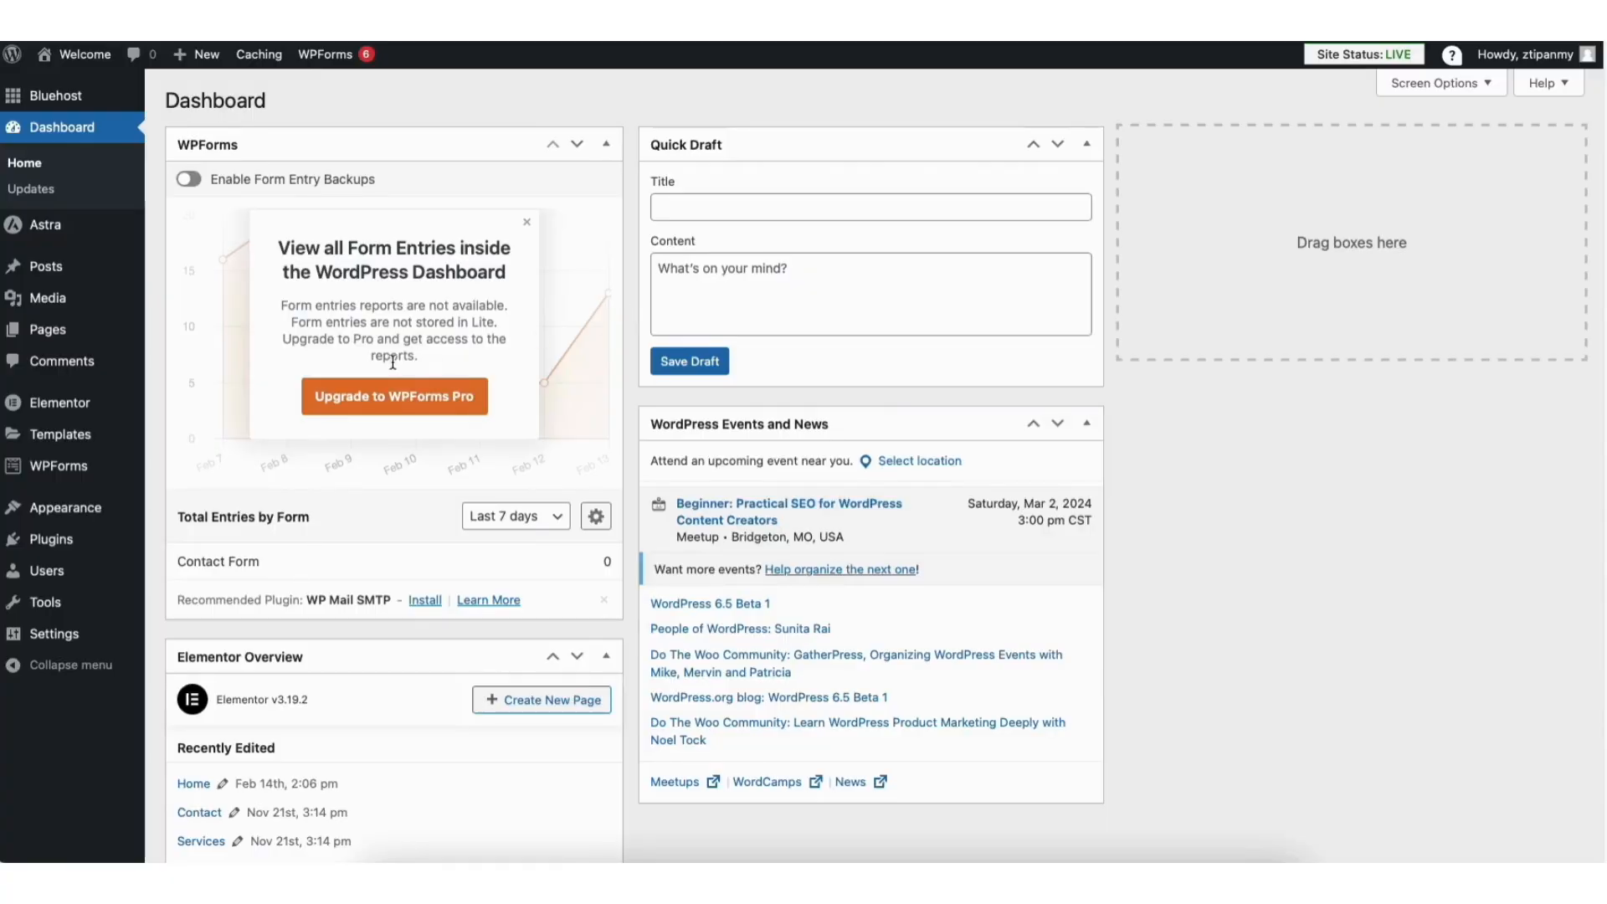
Step: Open the theme customizer and examine the header's Site Identity options, including logo, site title, tagline and site icon
mouse_move(89, 521)
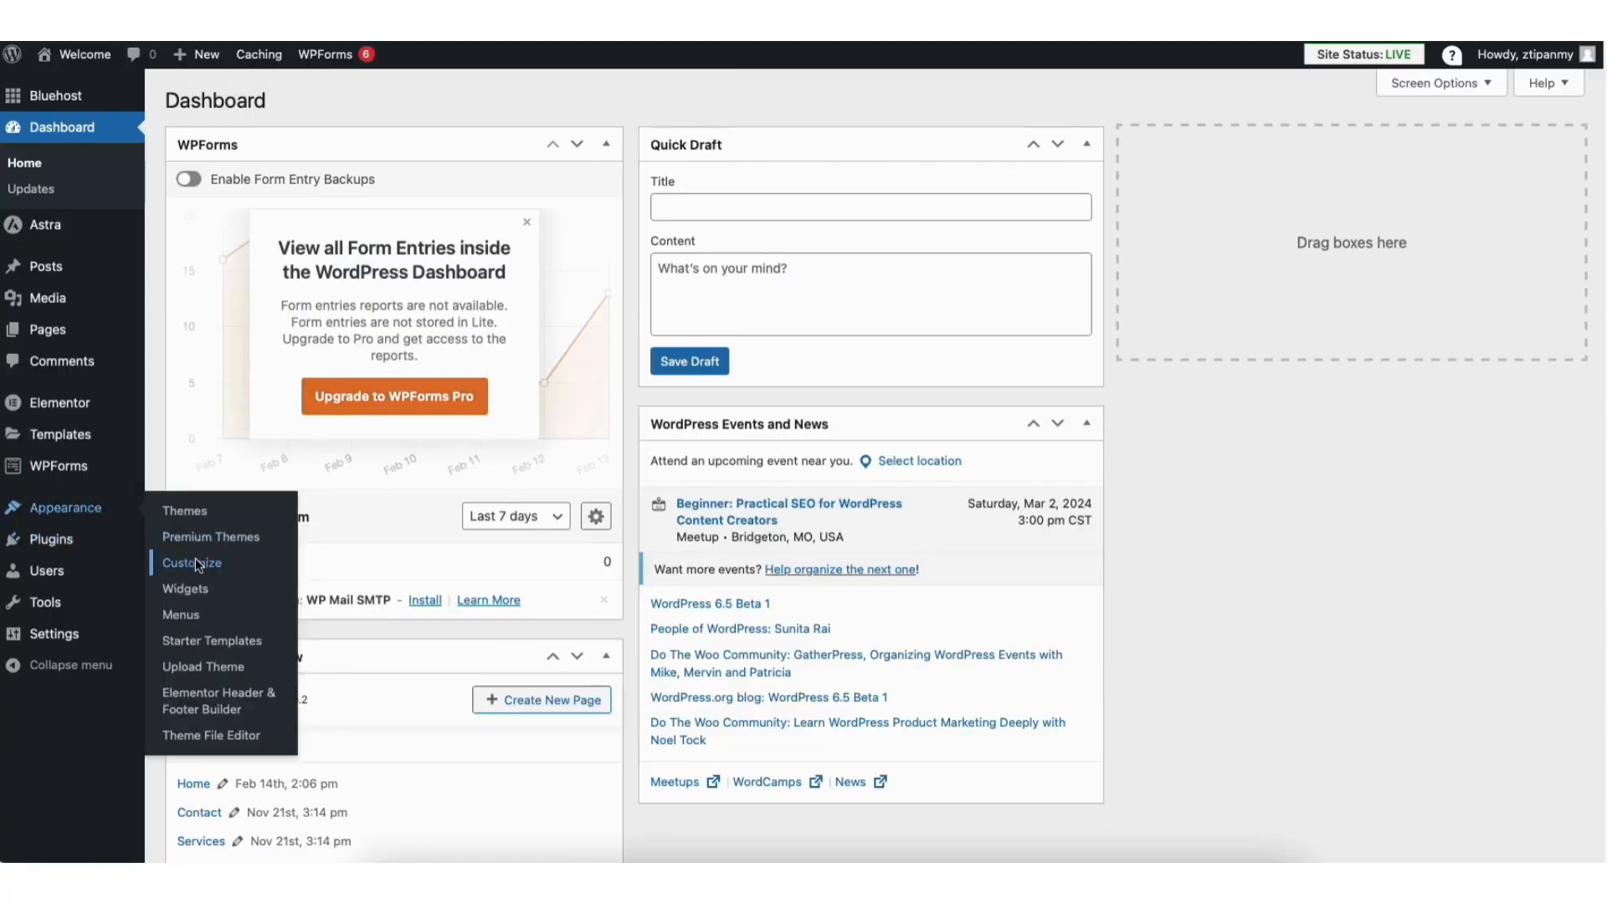
click(195, 563)
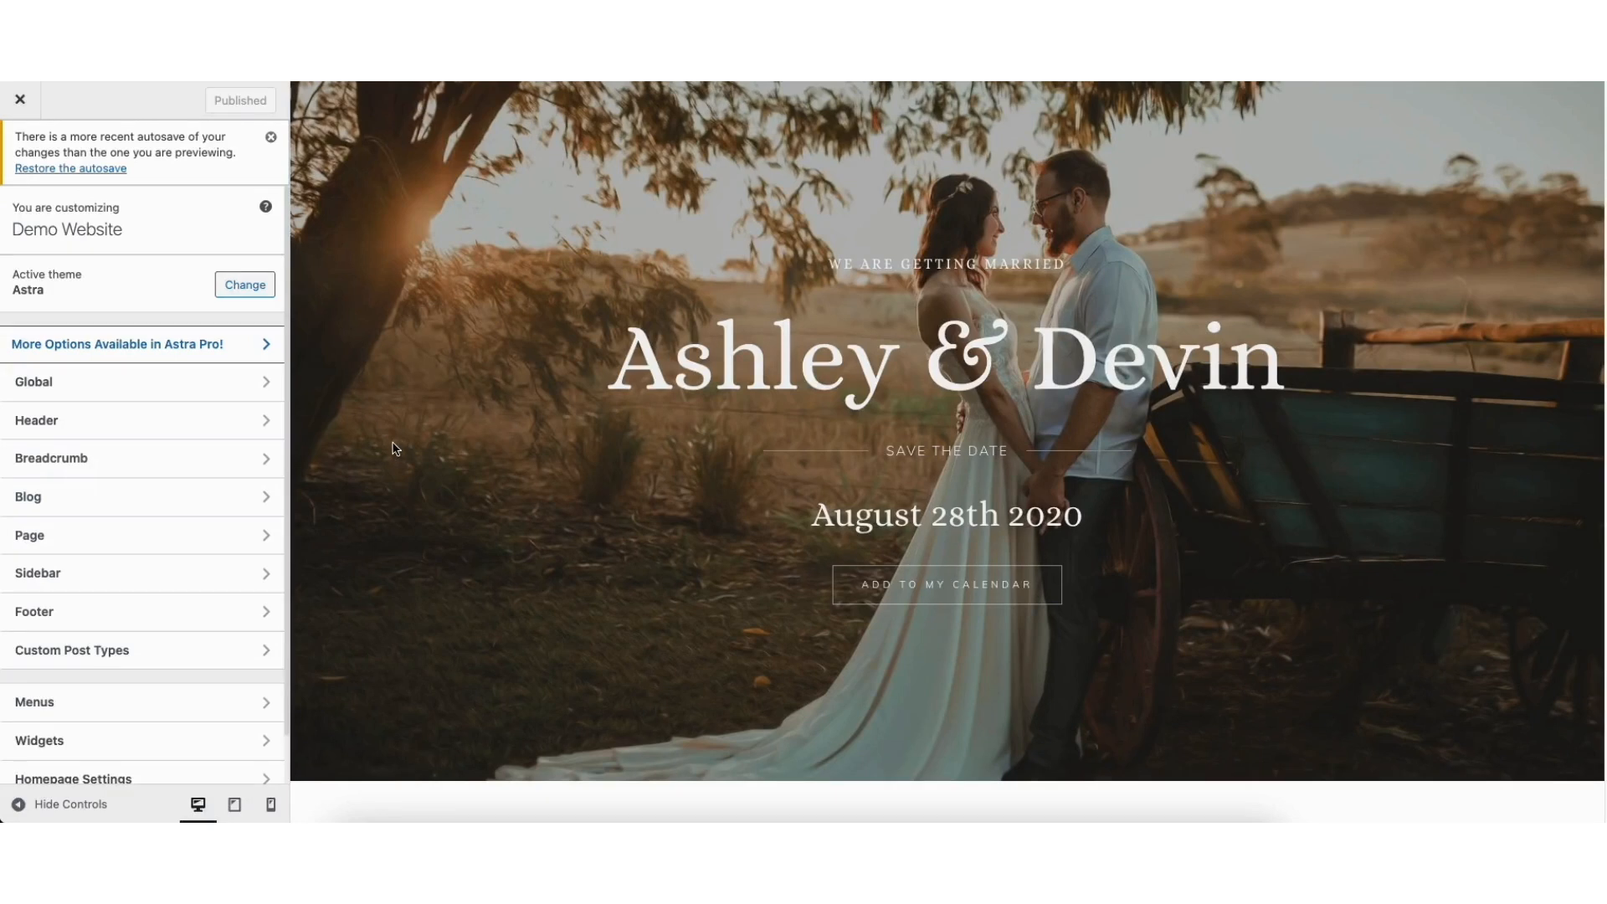
click(175, 422)
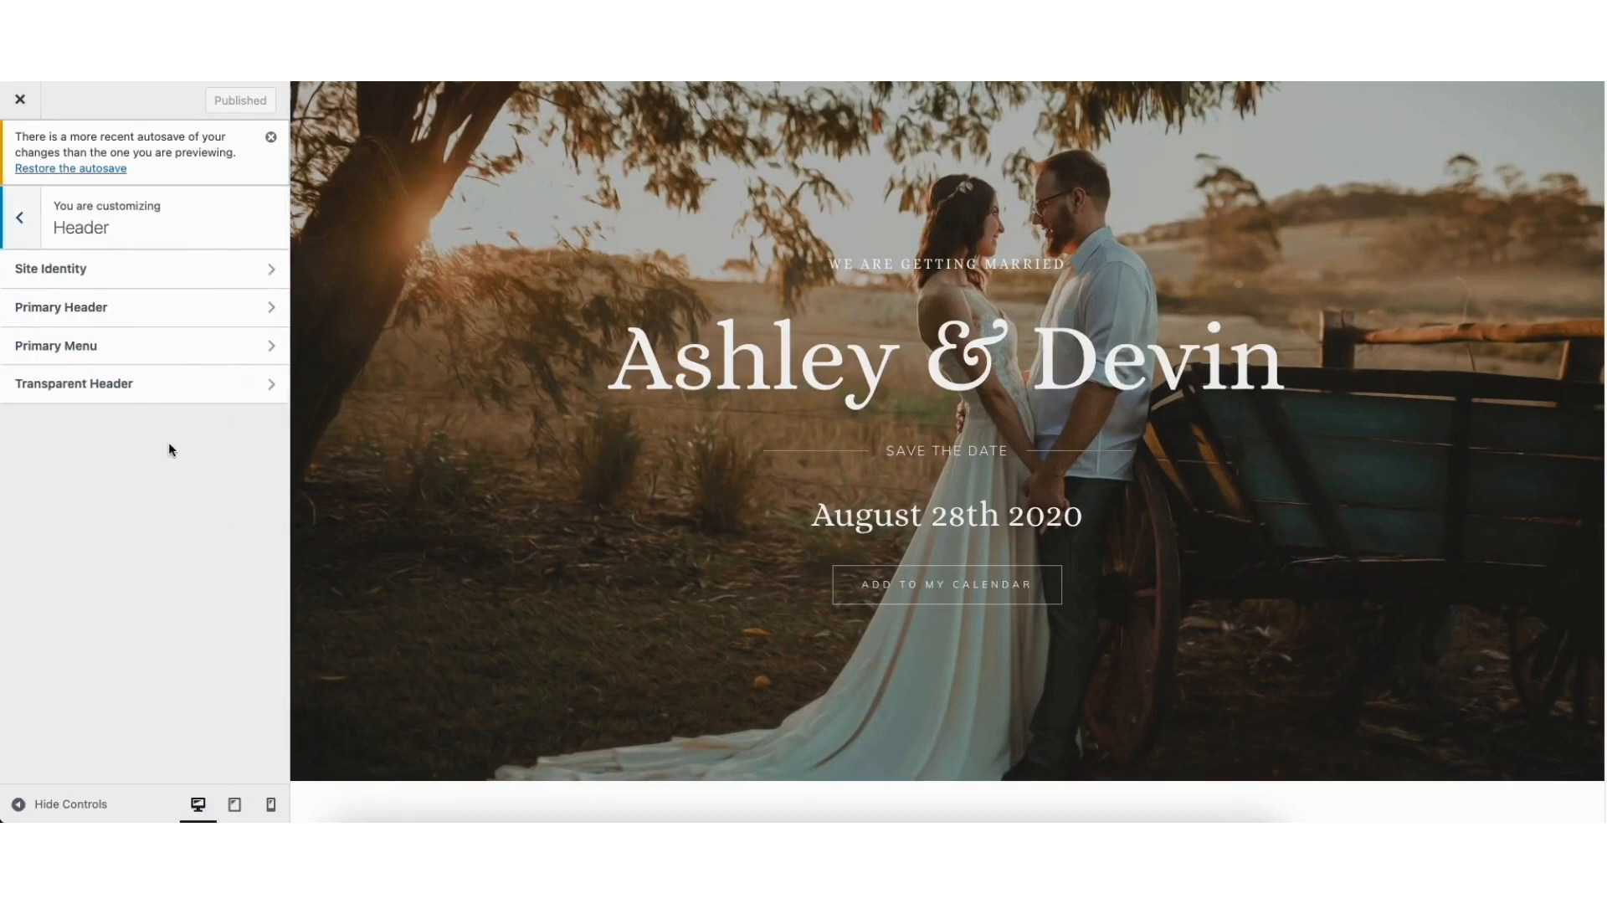
click(176, 262)
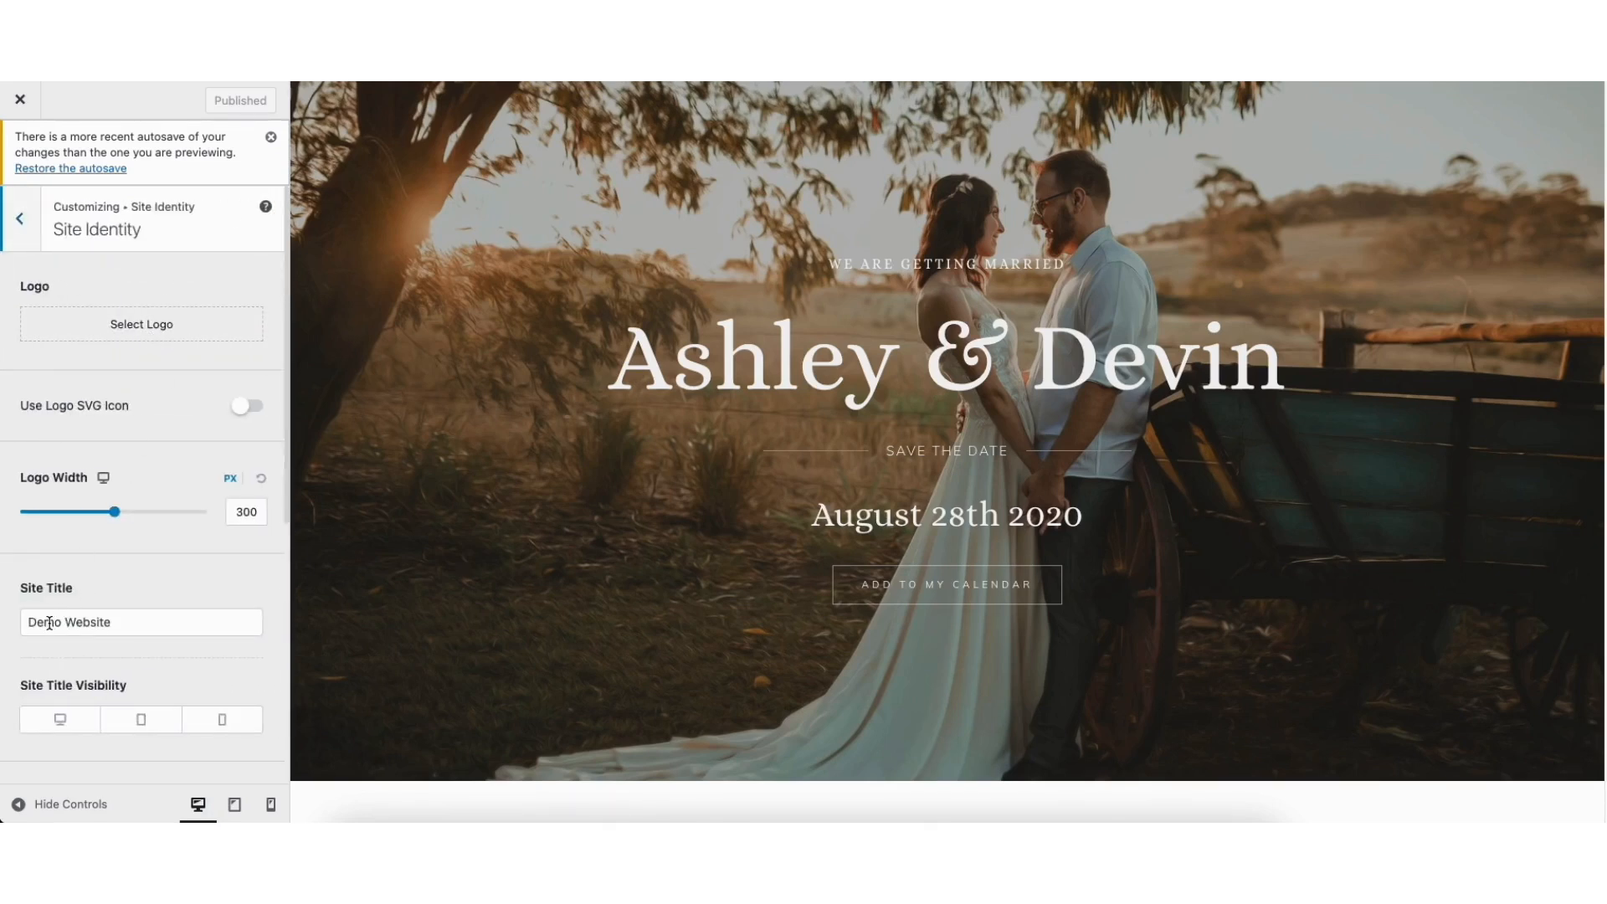
drag(287, 506, 273, 735)
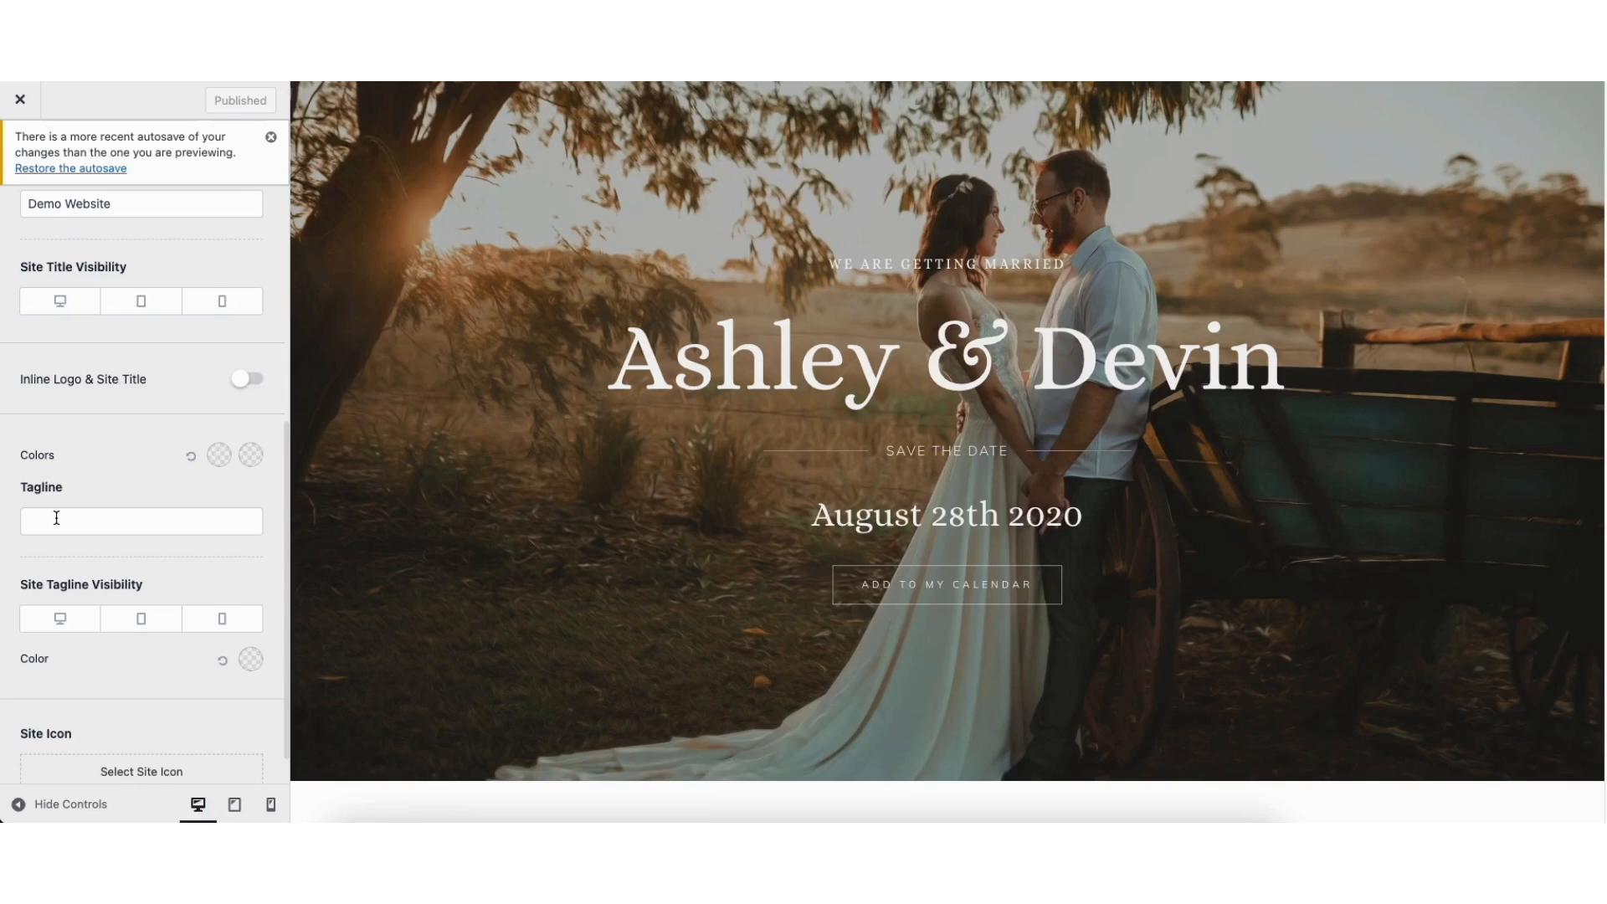
scroll(289, 570, down, 1)
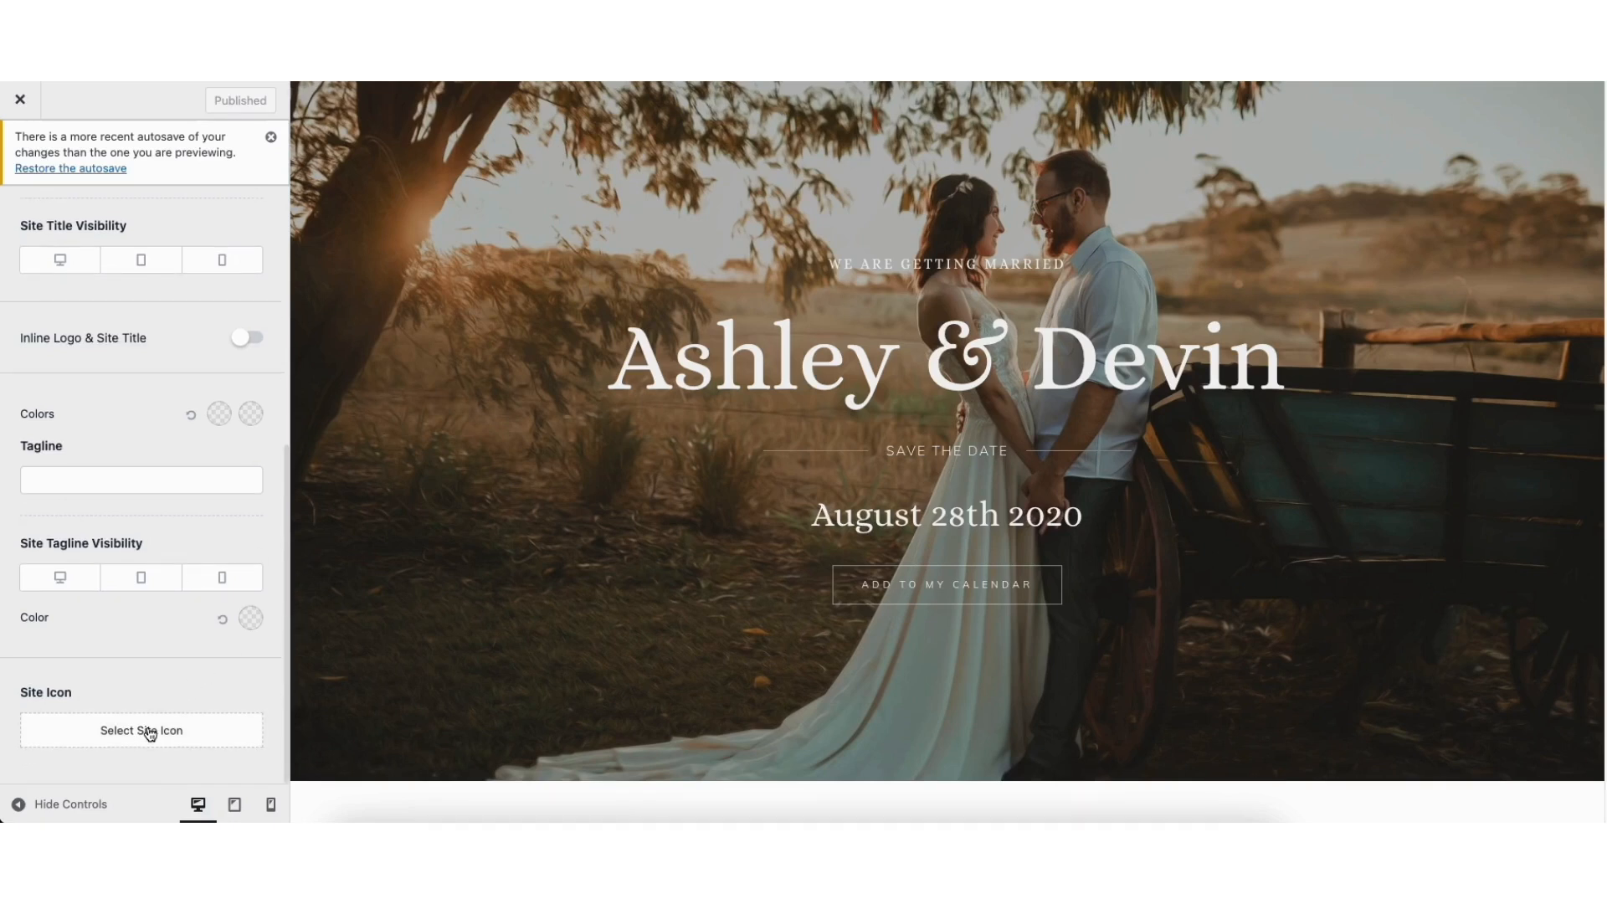
drag(285, 701, 281, 385)
click(23, 221)
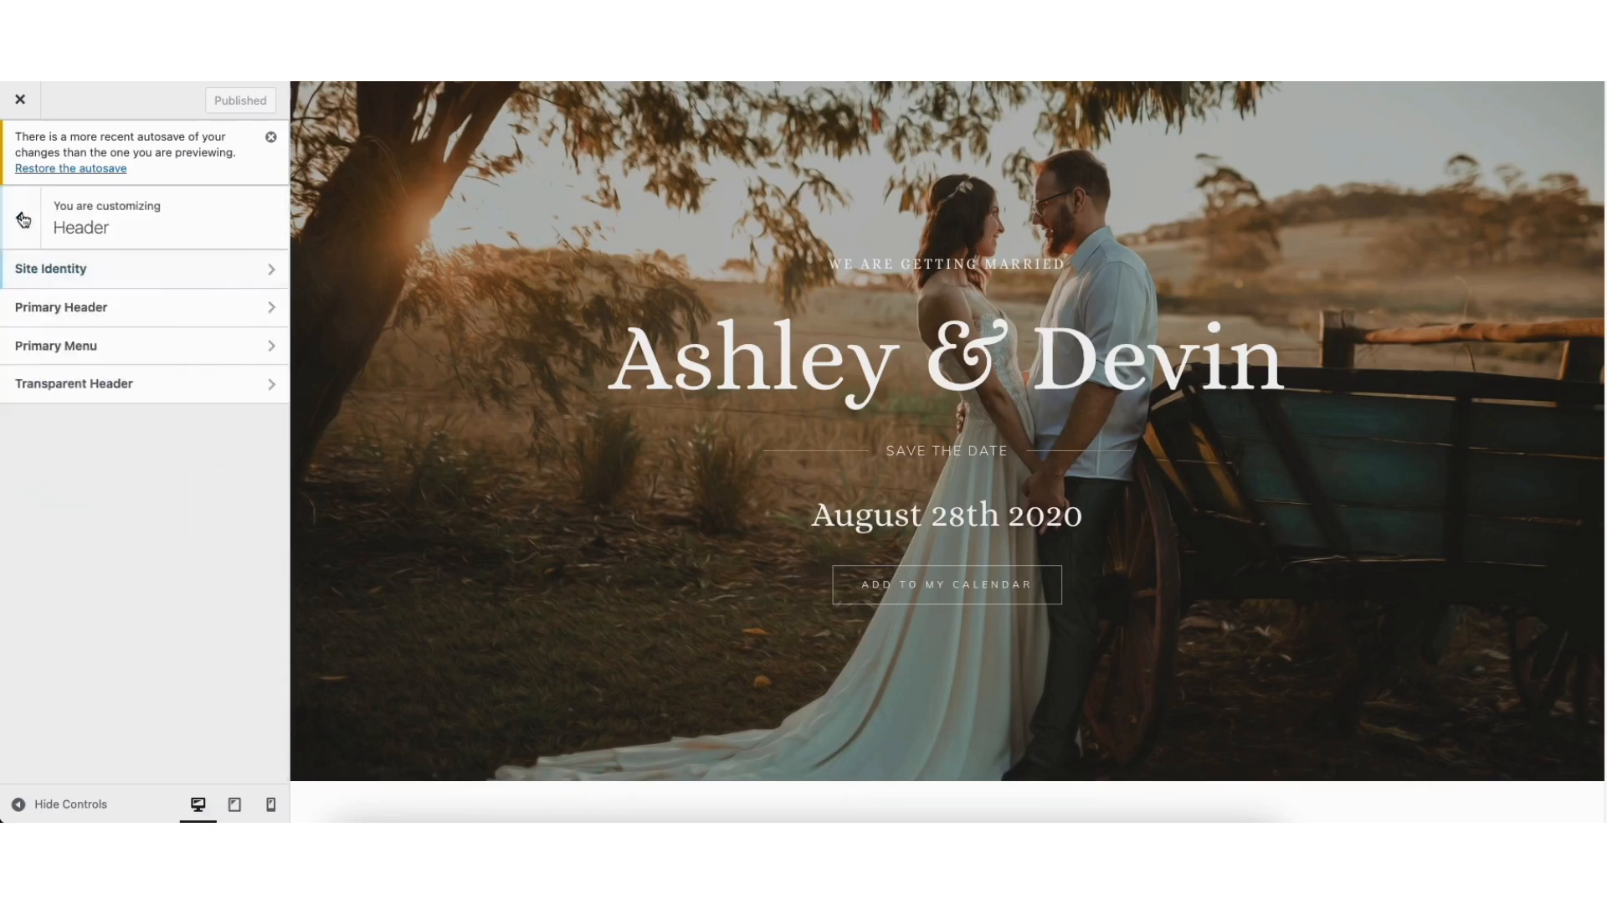
click(22, 219)
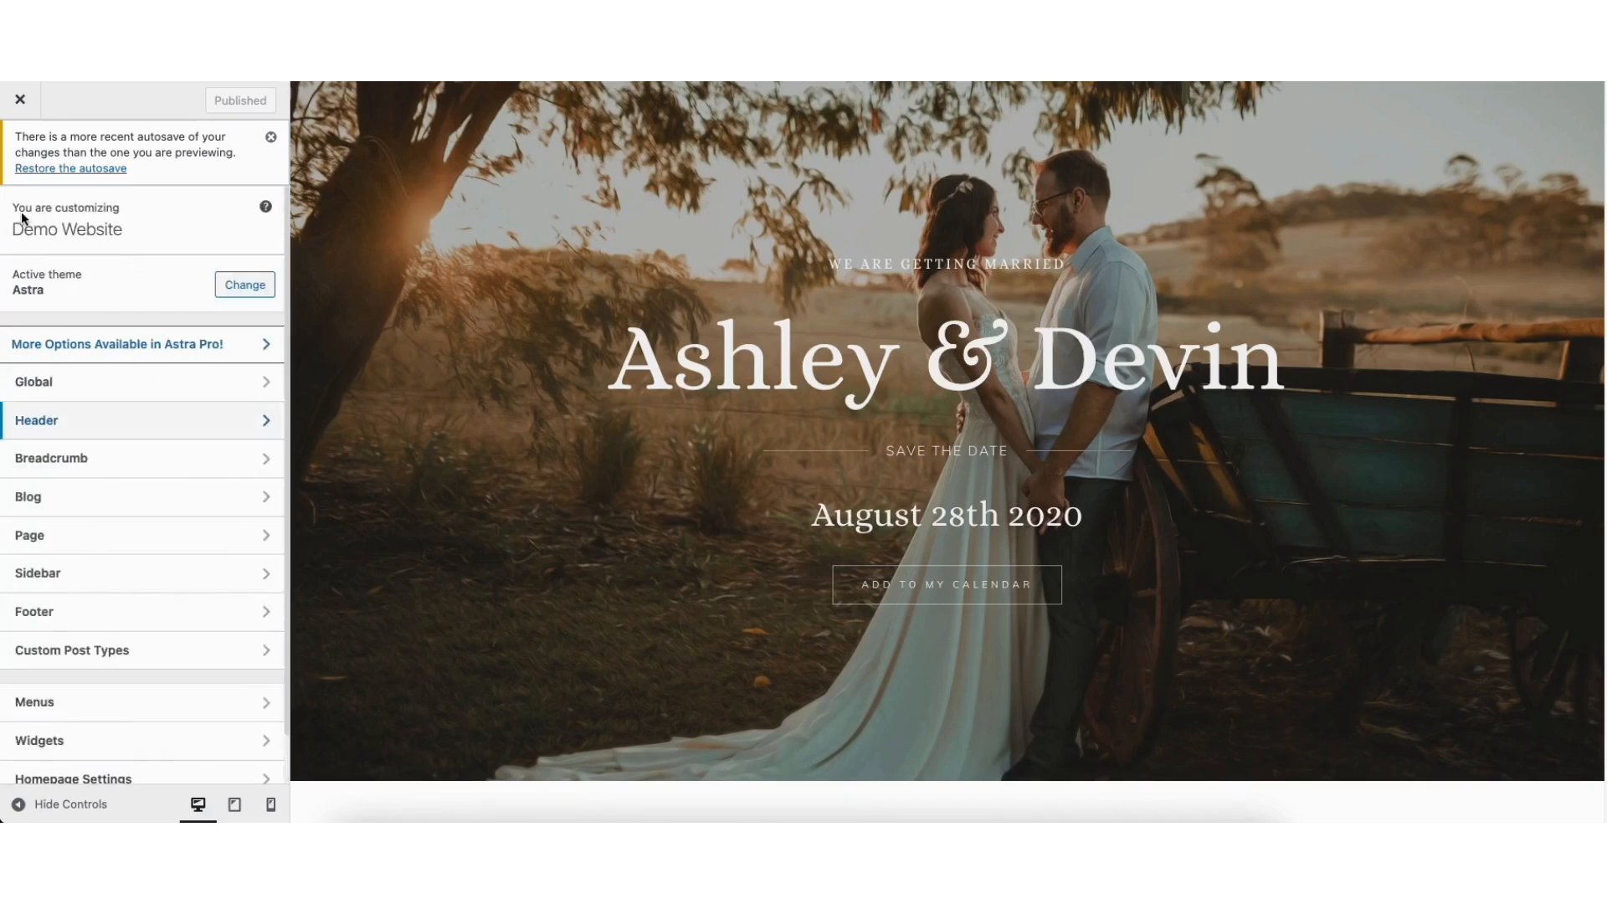
Step: Examine the theme's global typography presets and its colour palette and theme colour options
click(65, 387)
click(108, 275)
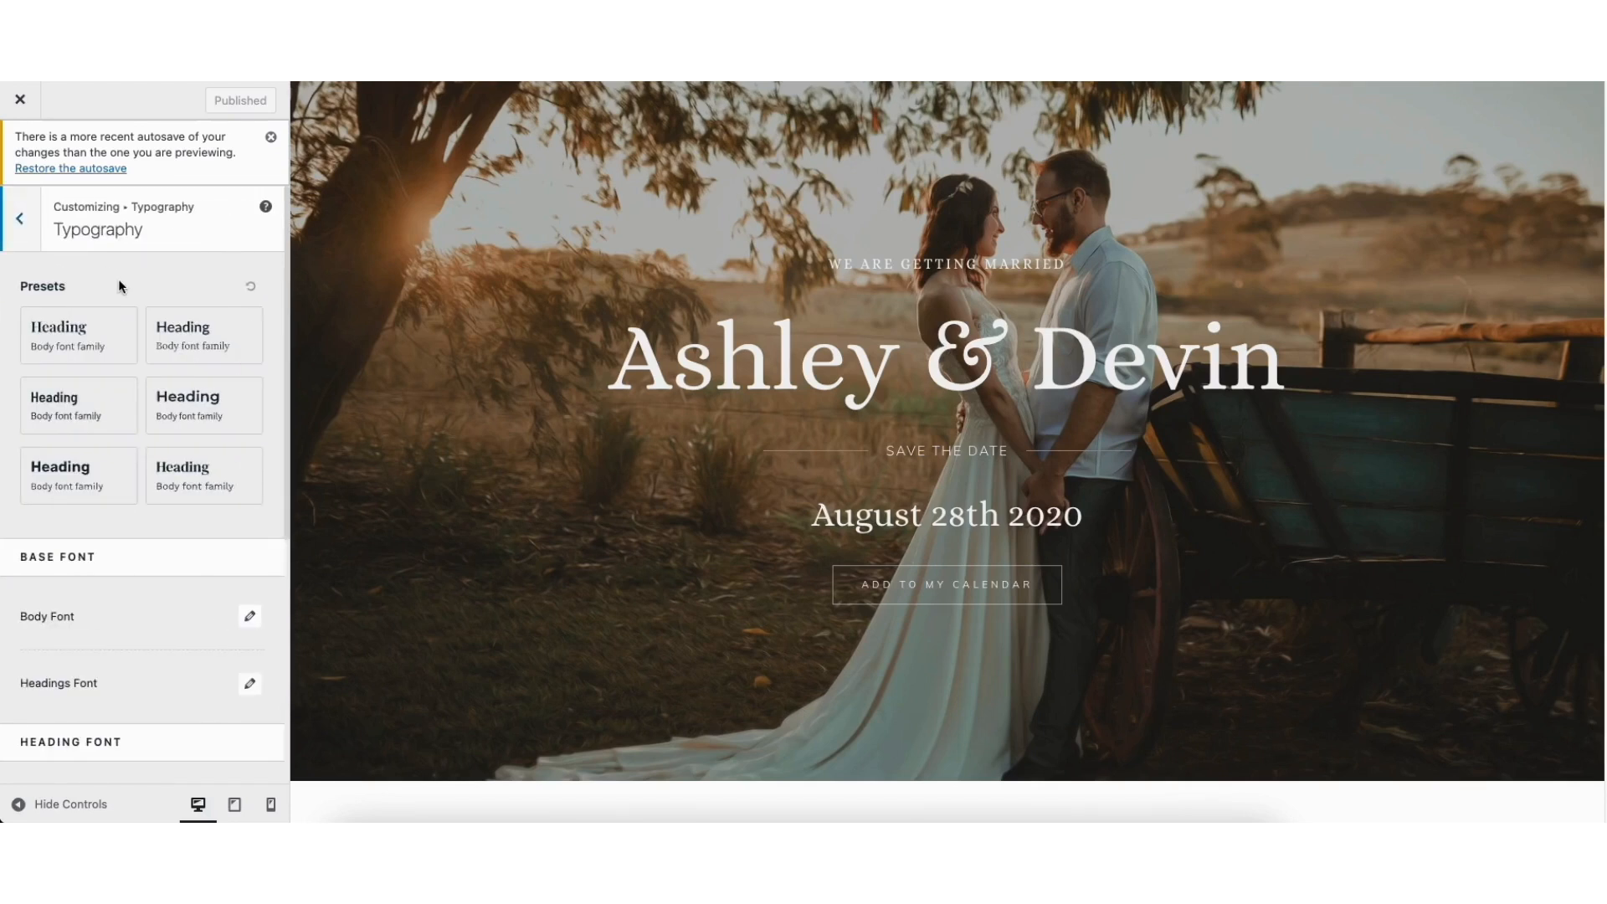
click(20, 218)
click(69, 304)
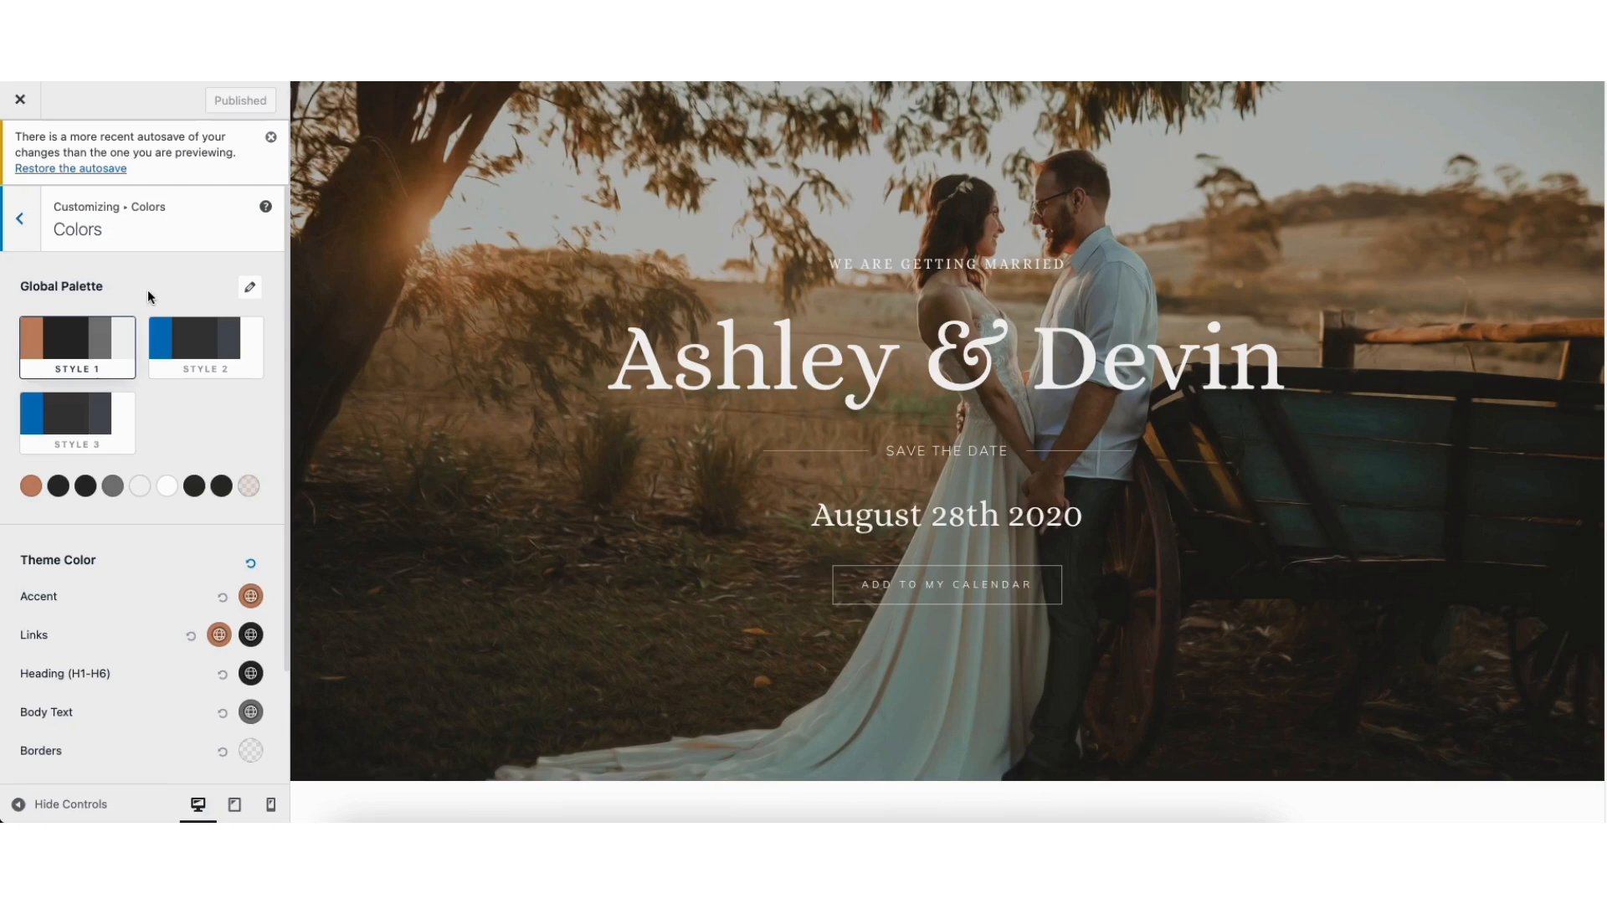
click(20, 224)
click(95, 392)
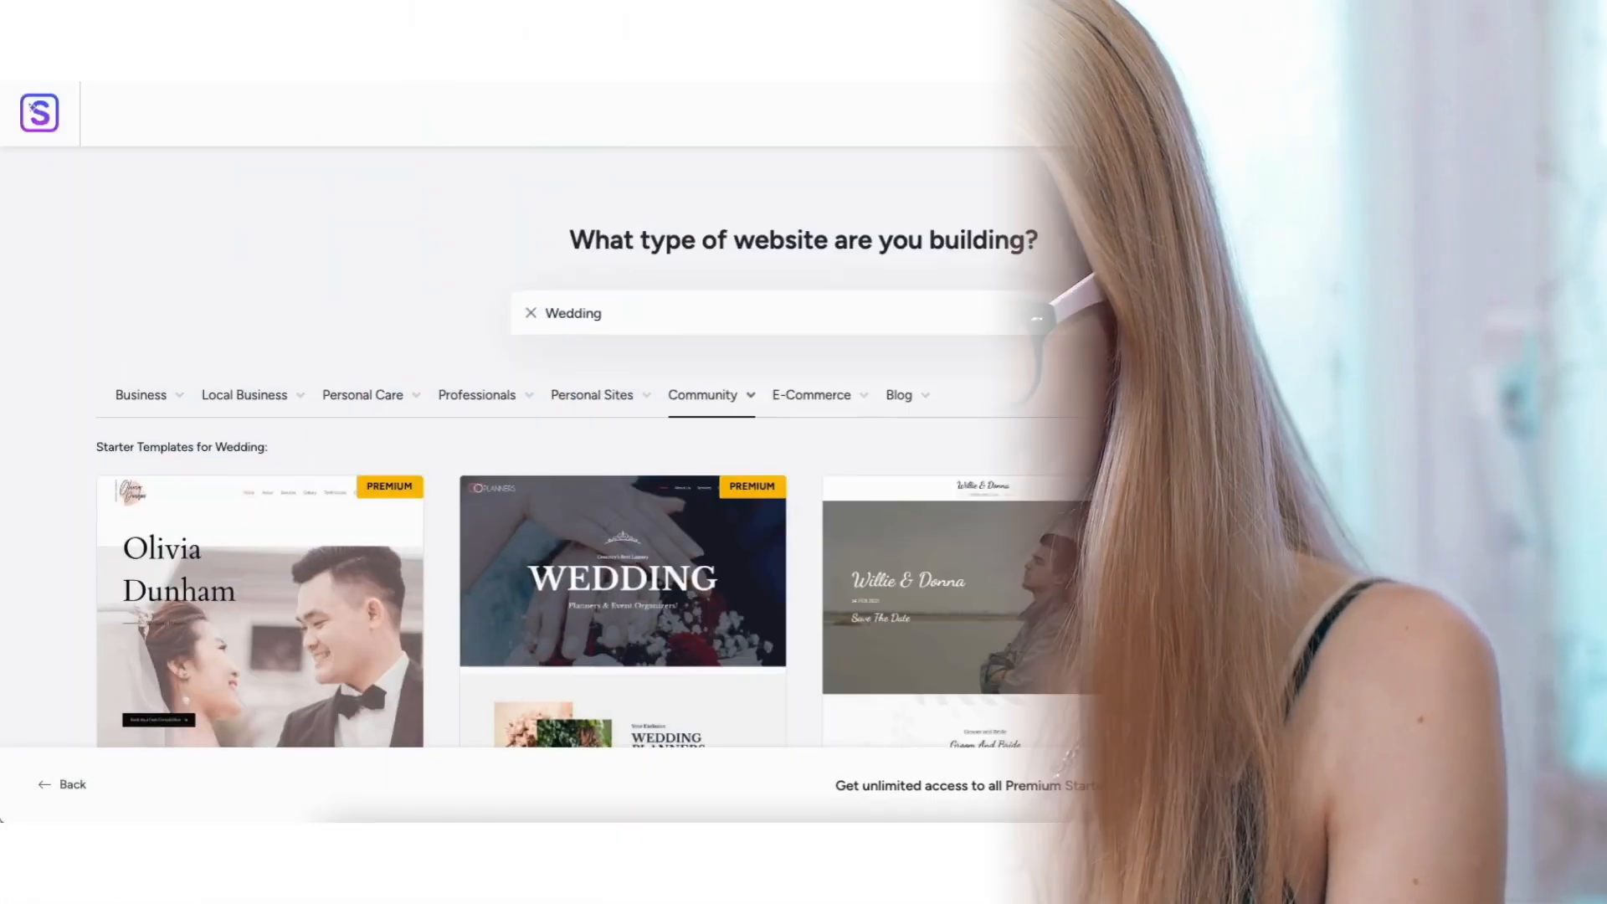
Step: Browse the starter templates found for Wedding
scroll(1600, 251, down, 6)
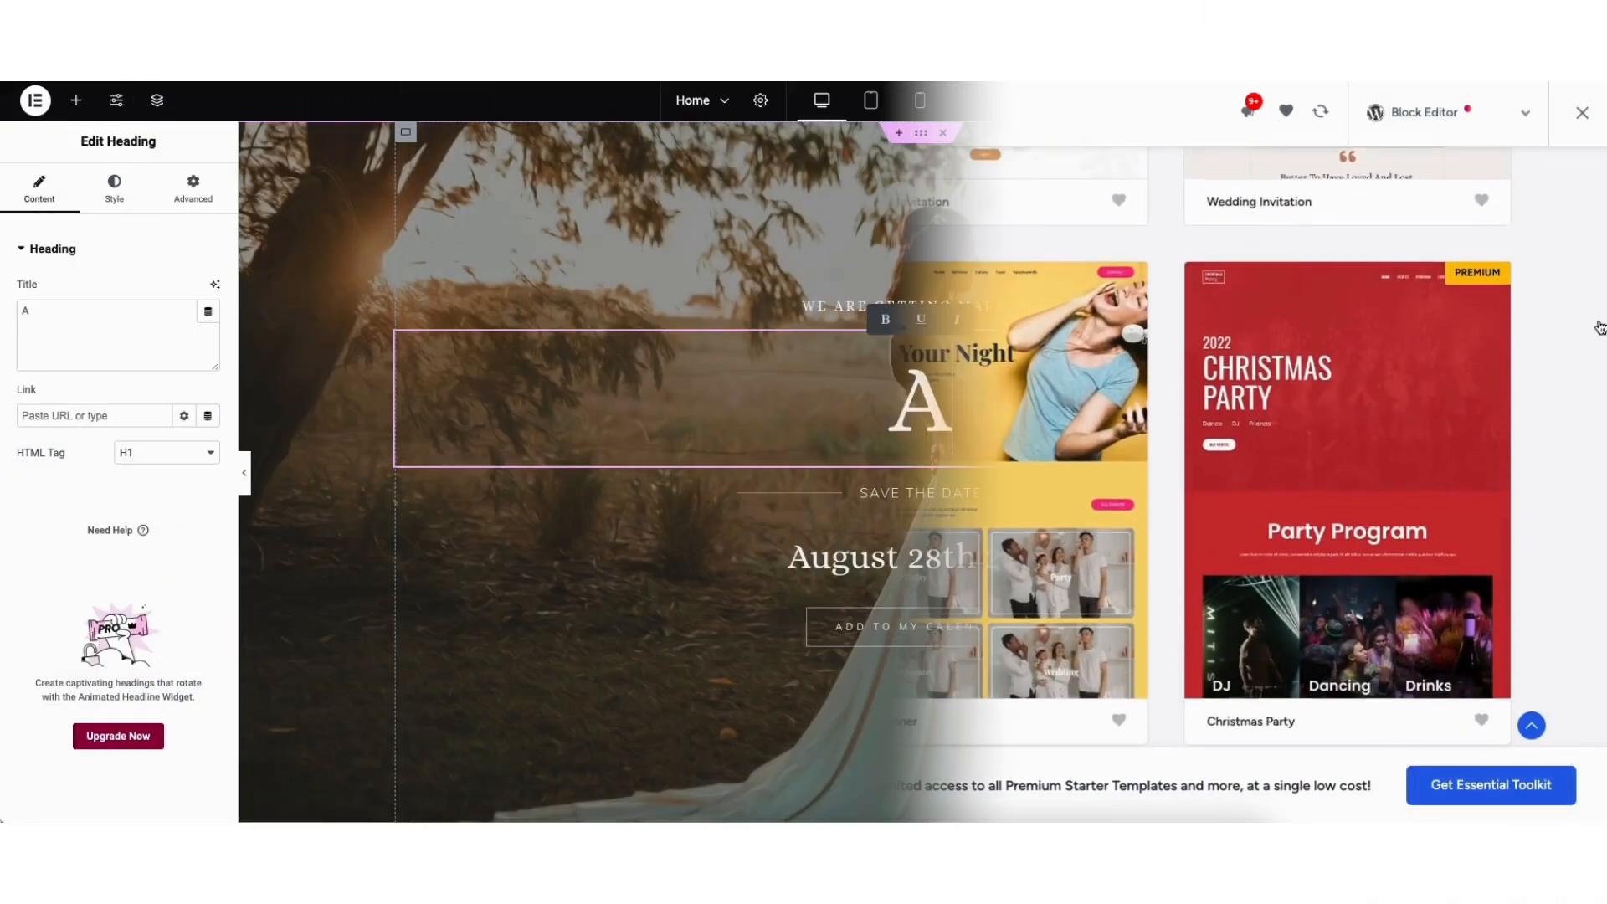
Step: Replace the hero heading's text with the couple's first names joined by an ampersand
text(shley &)
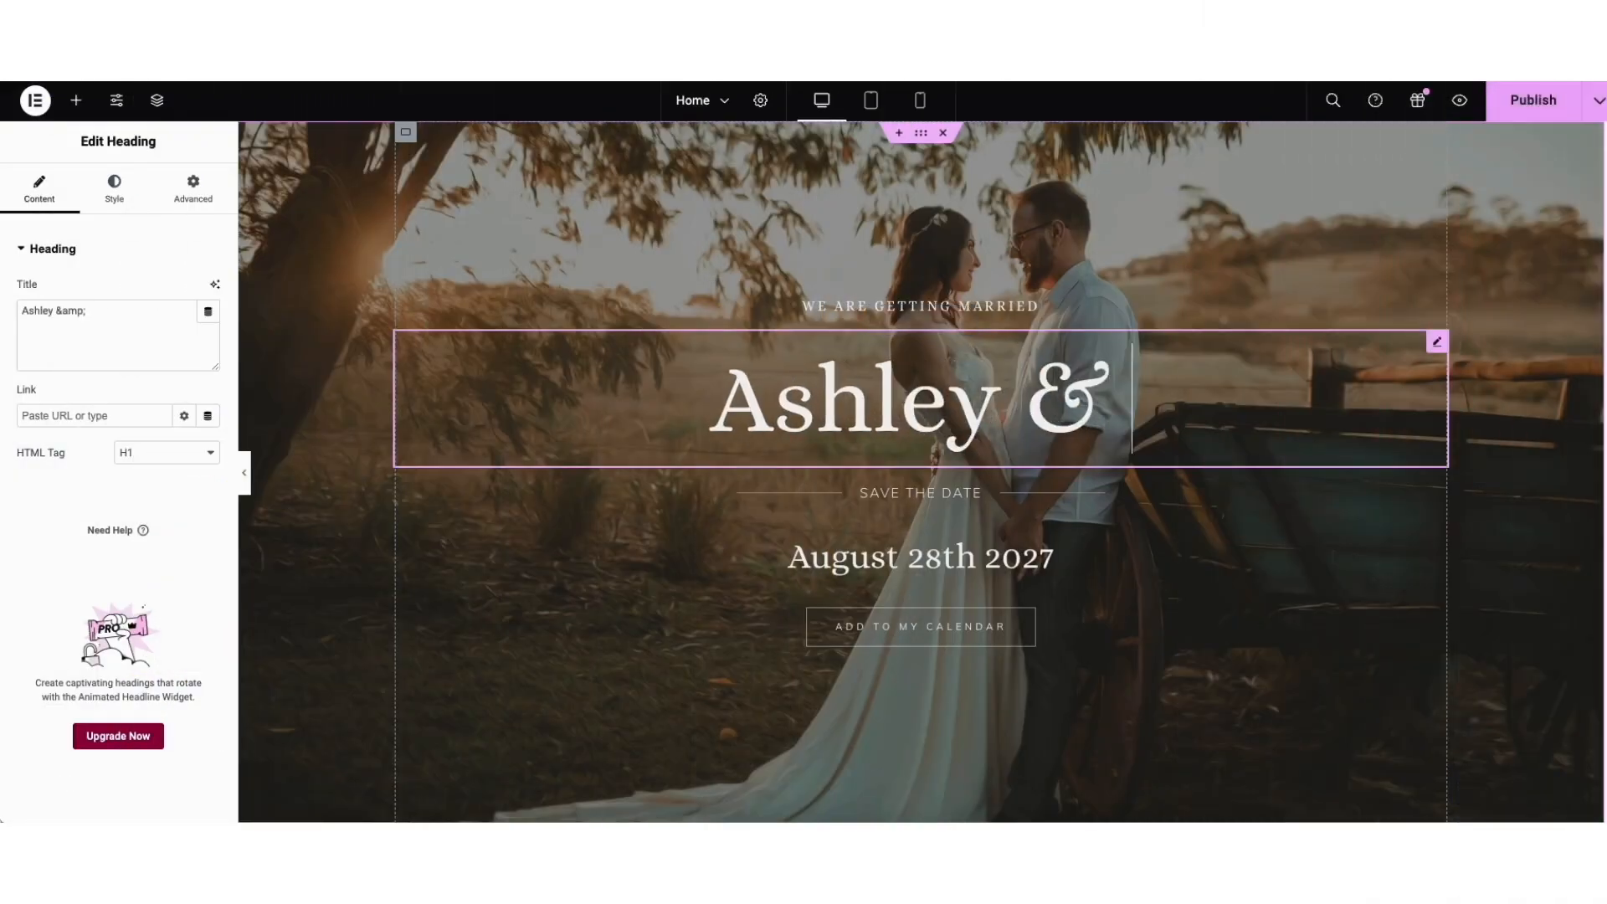
text( Devi)
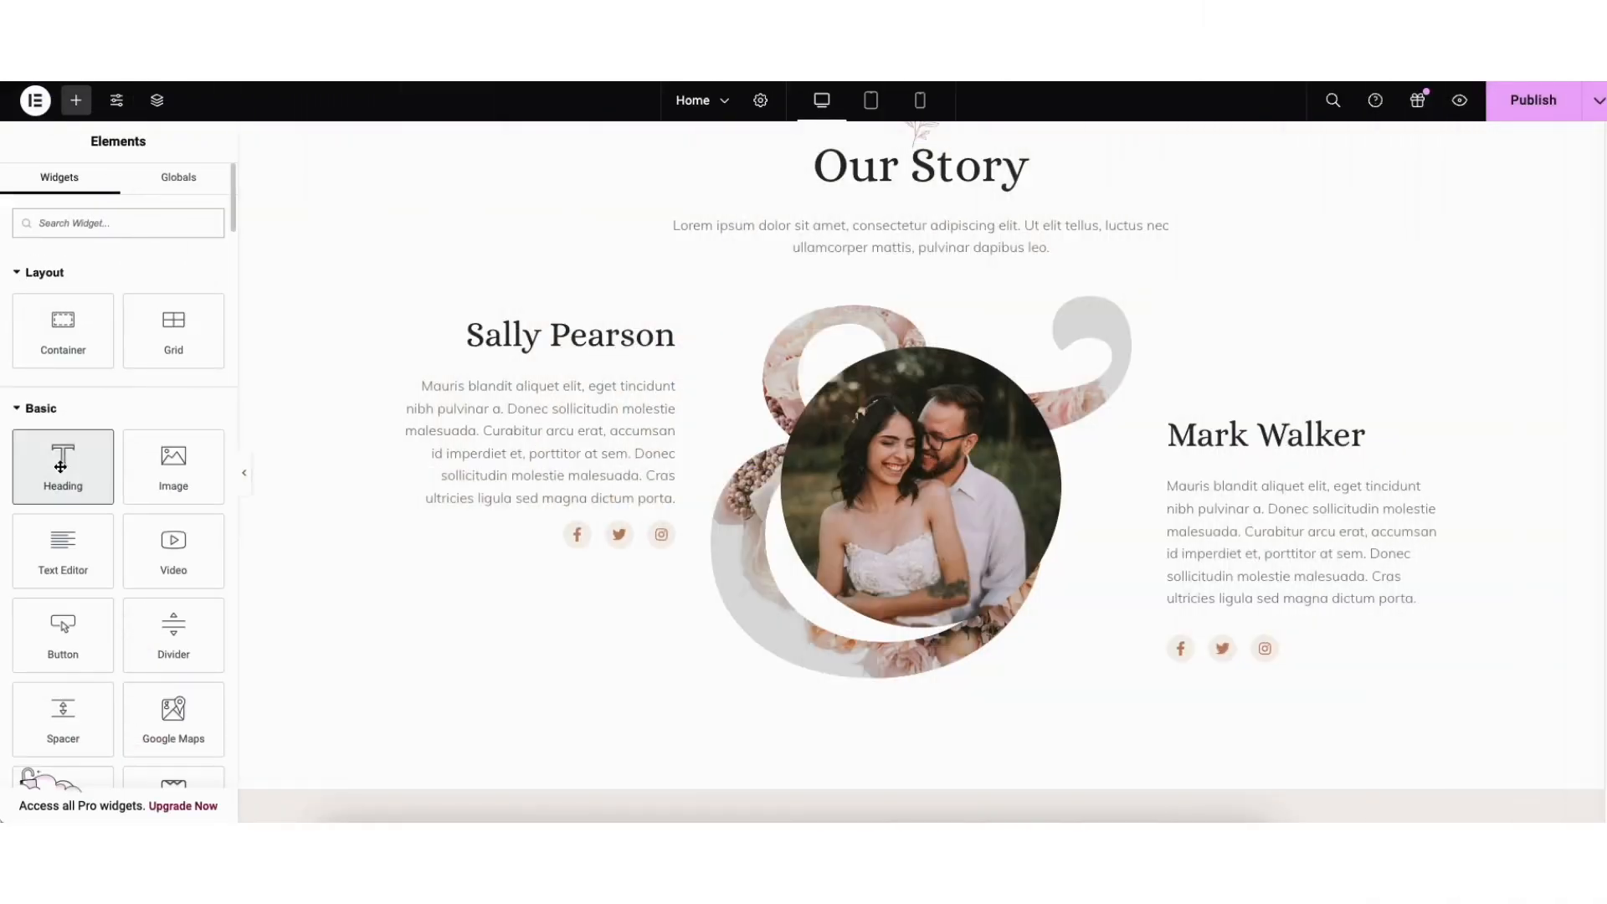
Step: Add a Heading widget and a Button widget beneath the bride's description in the Our Story section
drag(63, 466, 550, 494)
click(75, 99)
drag(63, 633, 509, 521)
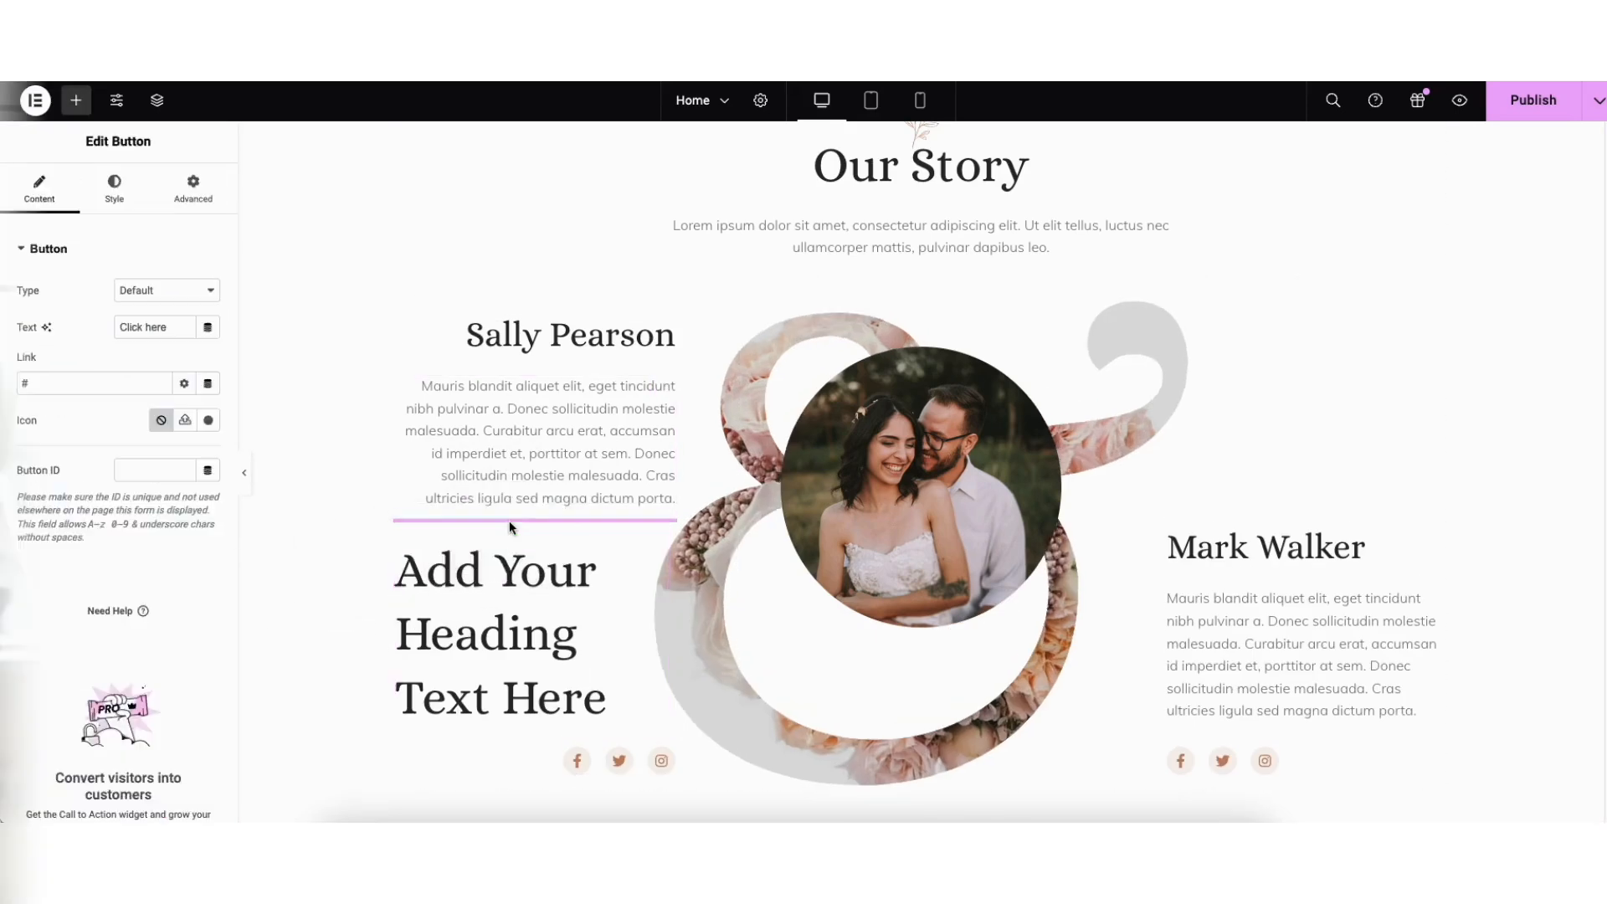